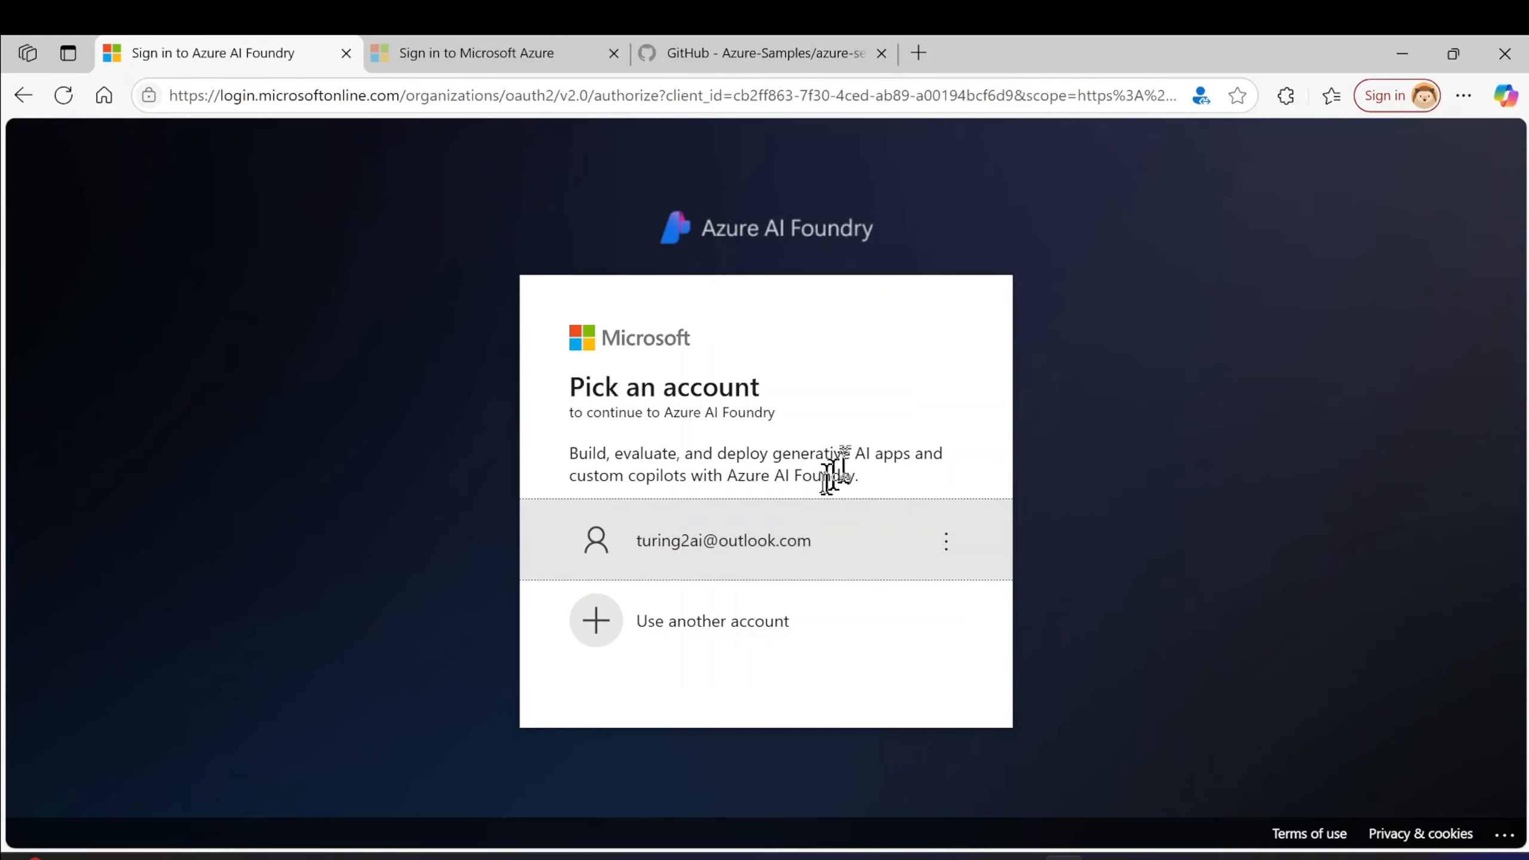
- Sign in to Azure AI Foundry with the saved account and password, then pick the Azure portal account
click(776, 552)
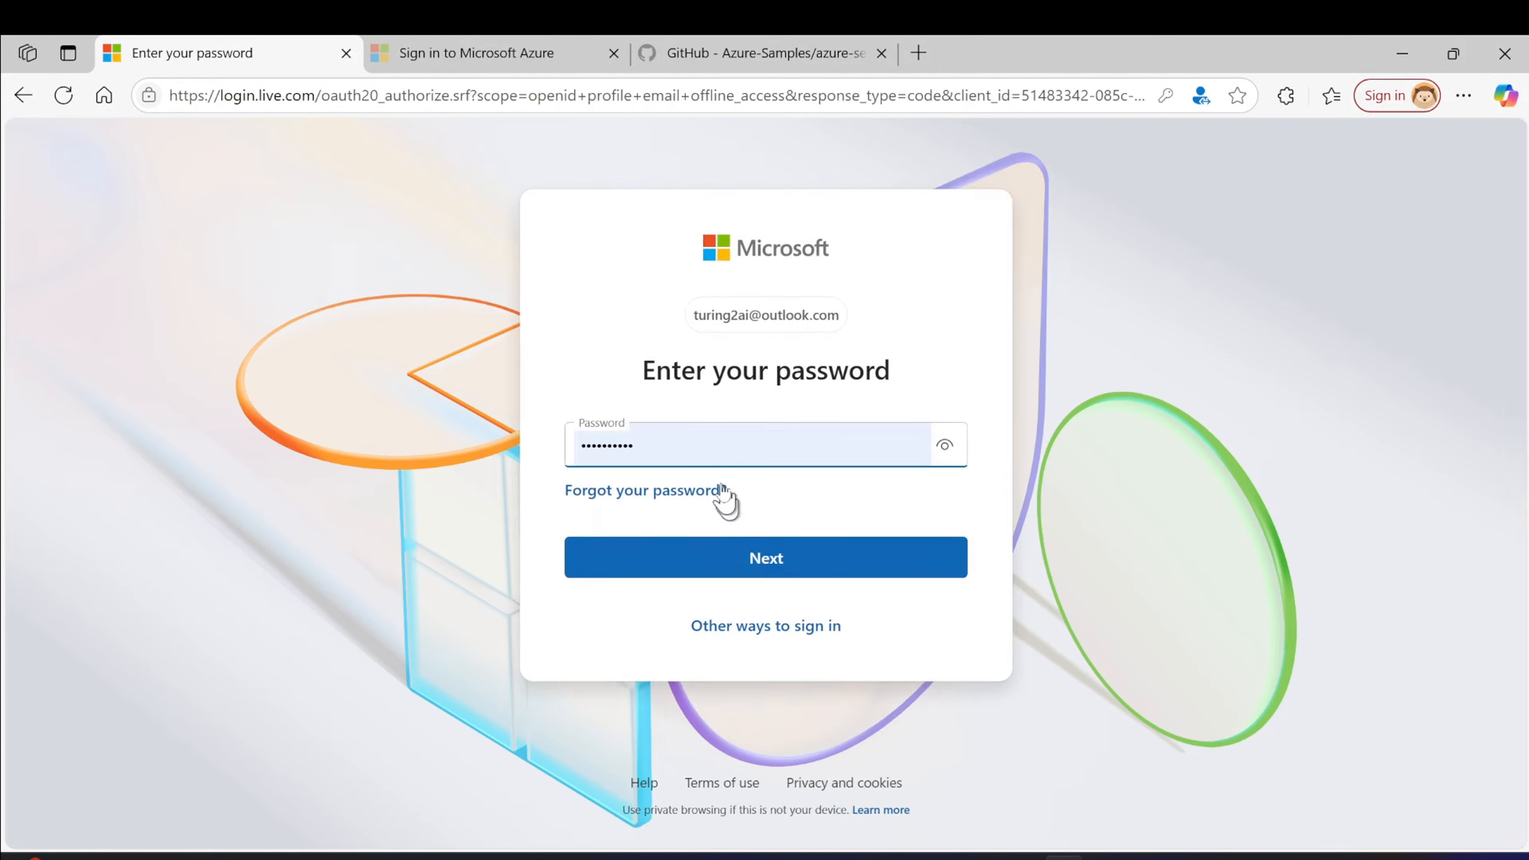
click(753, 559)
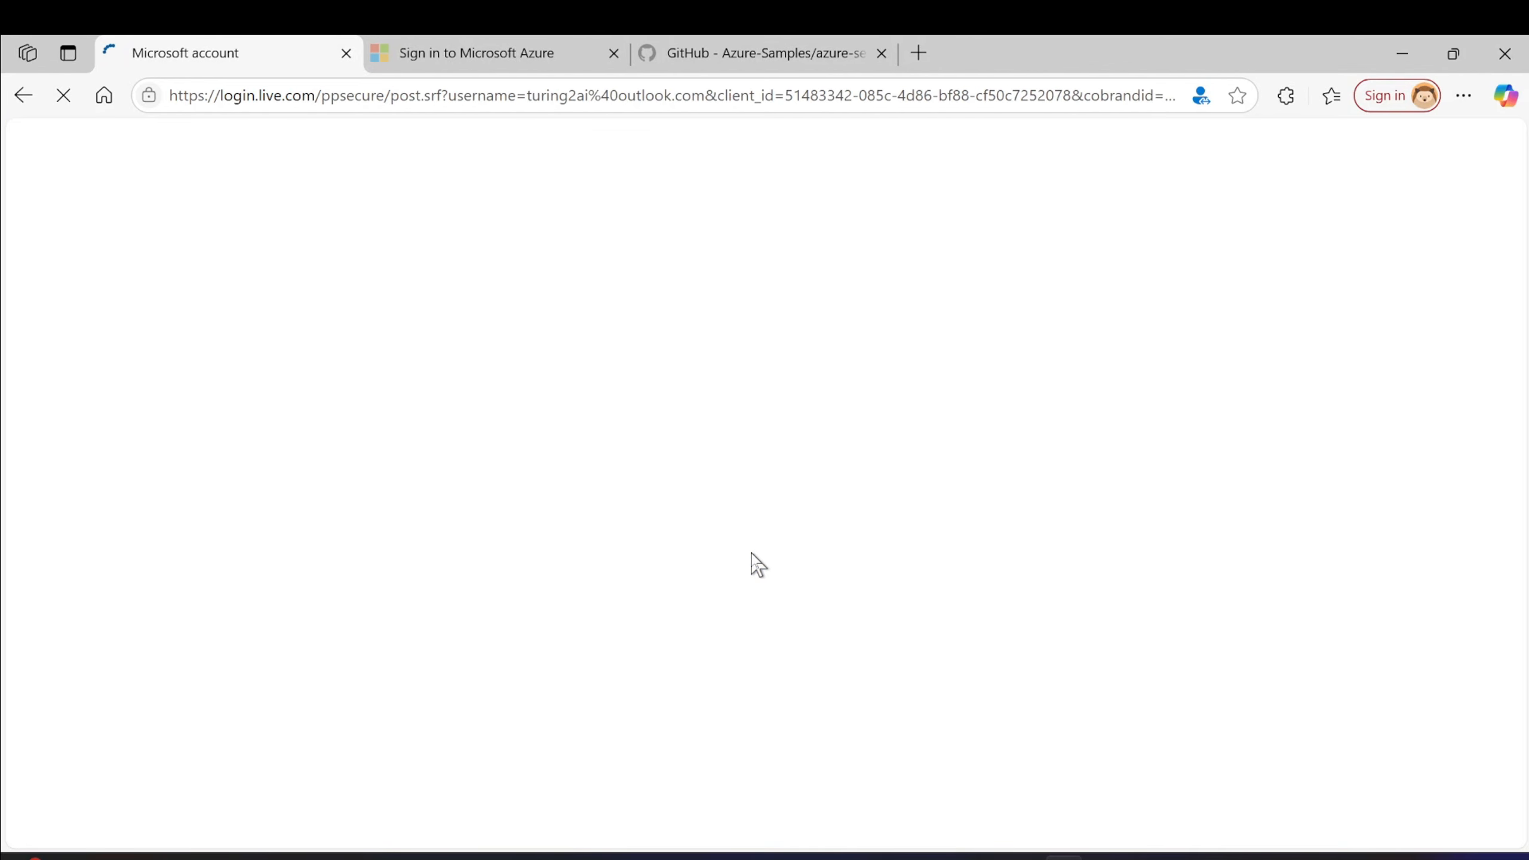
click(481, 60)
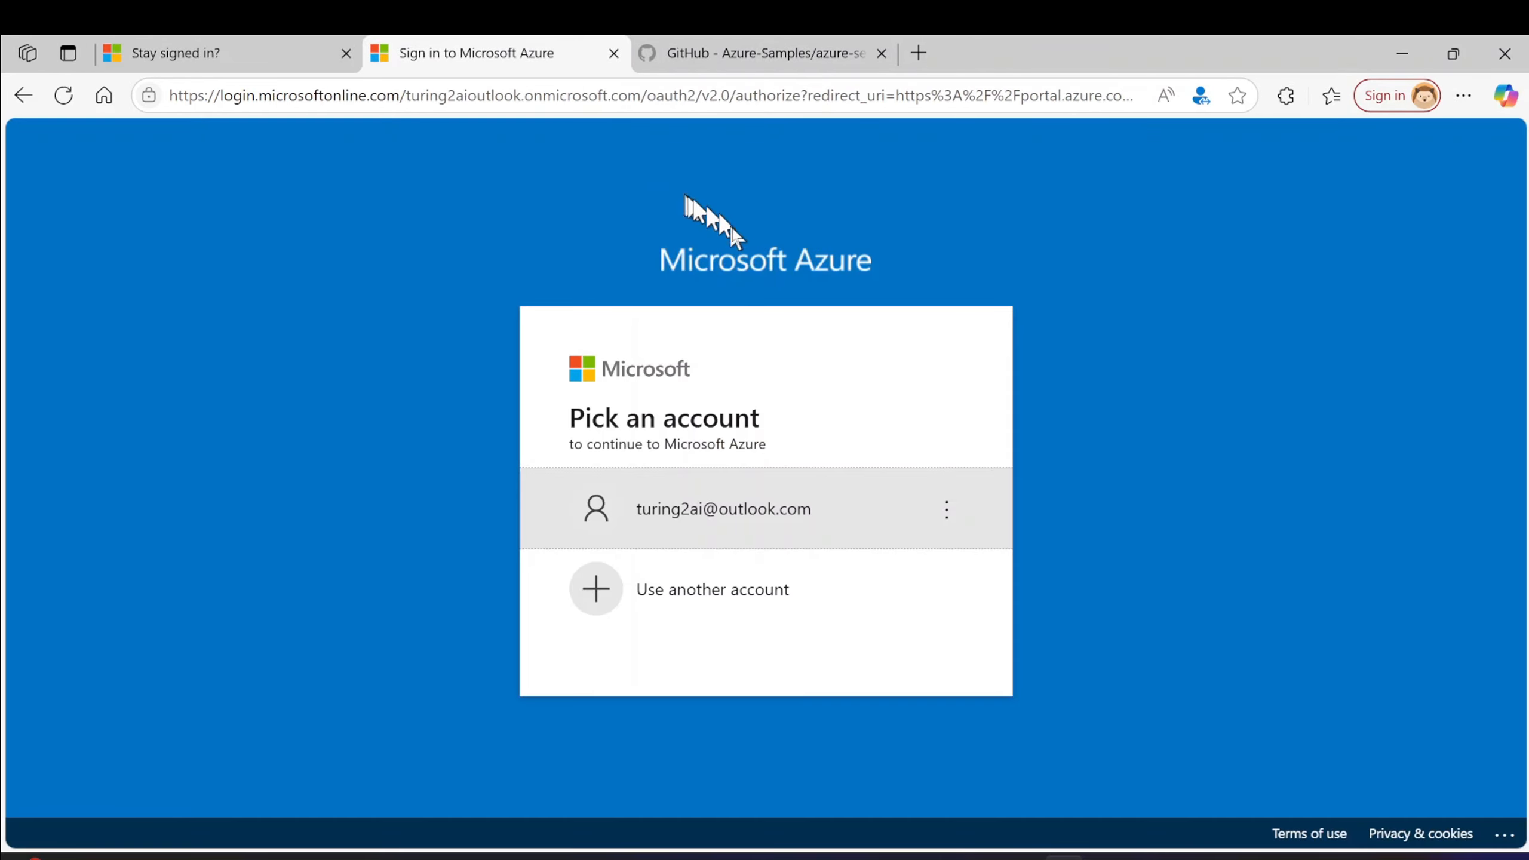
click(755, 517)
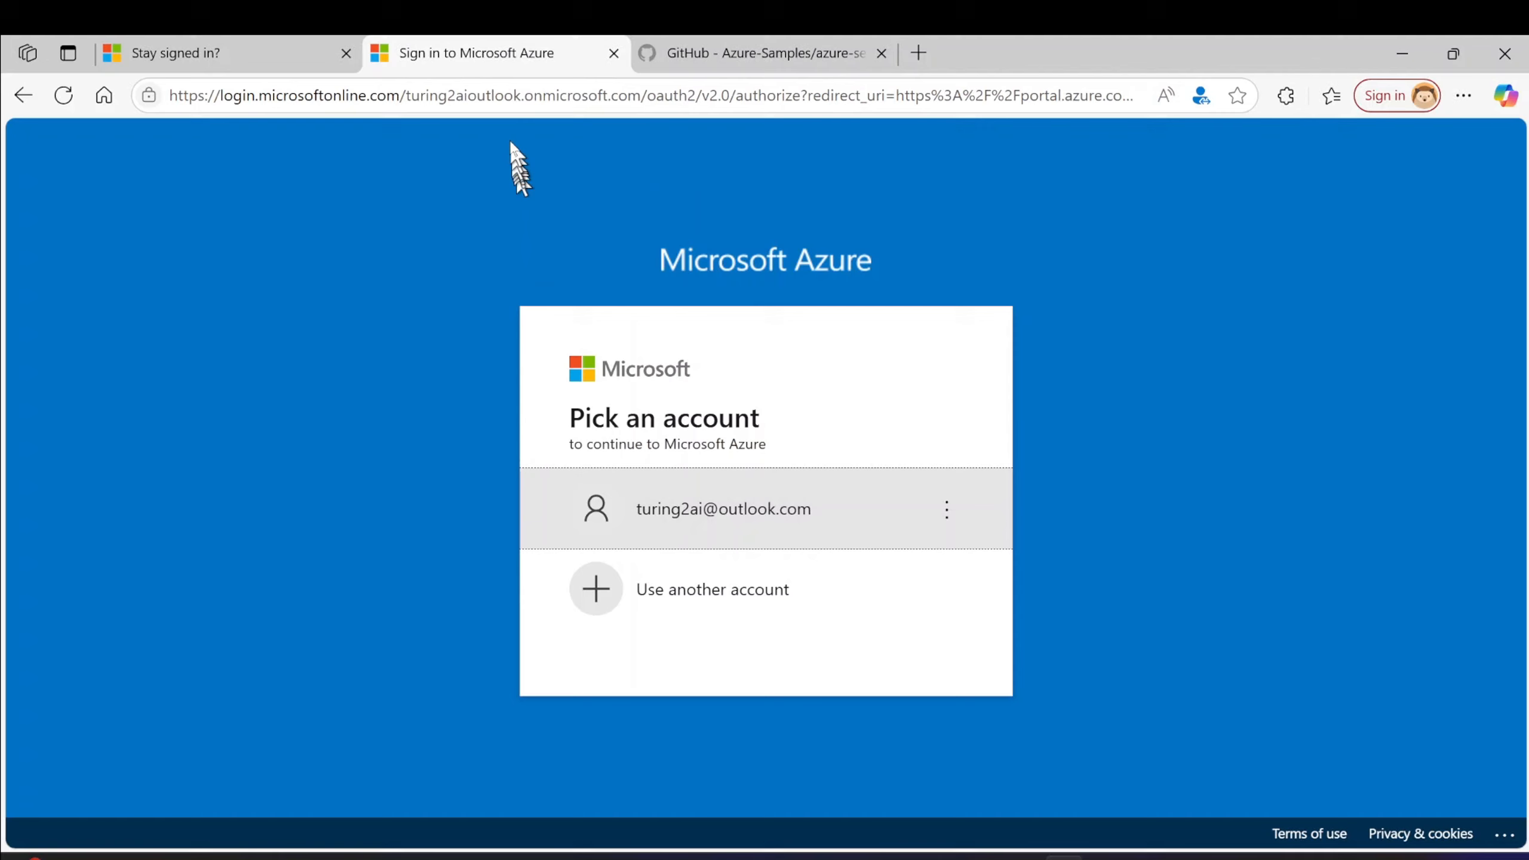
- Go to portal.azure.com, sign in and stay signed in, then return to Azure AI Foundry
click(505, 96)
text(p)
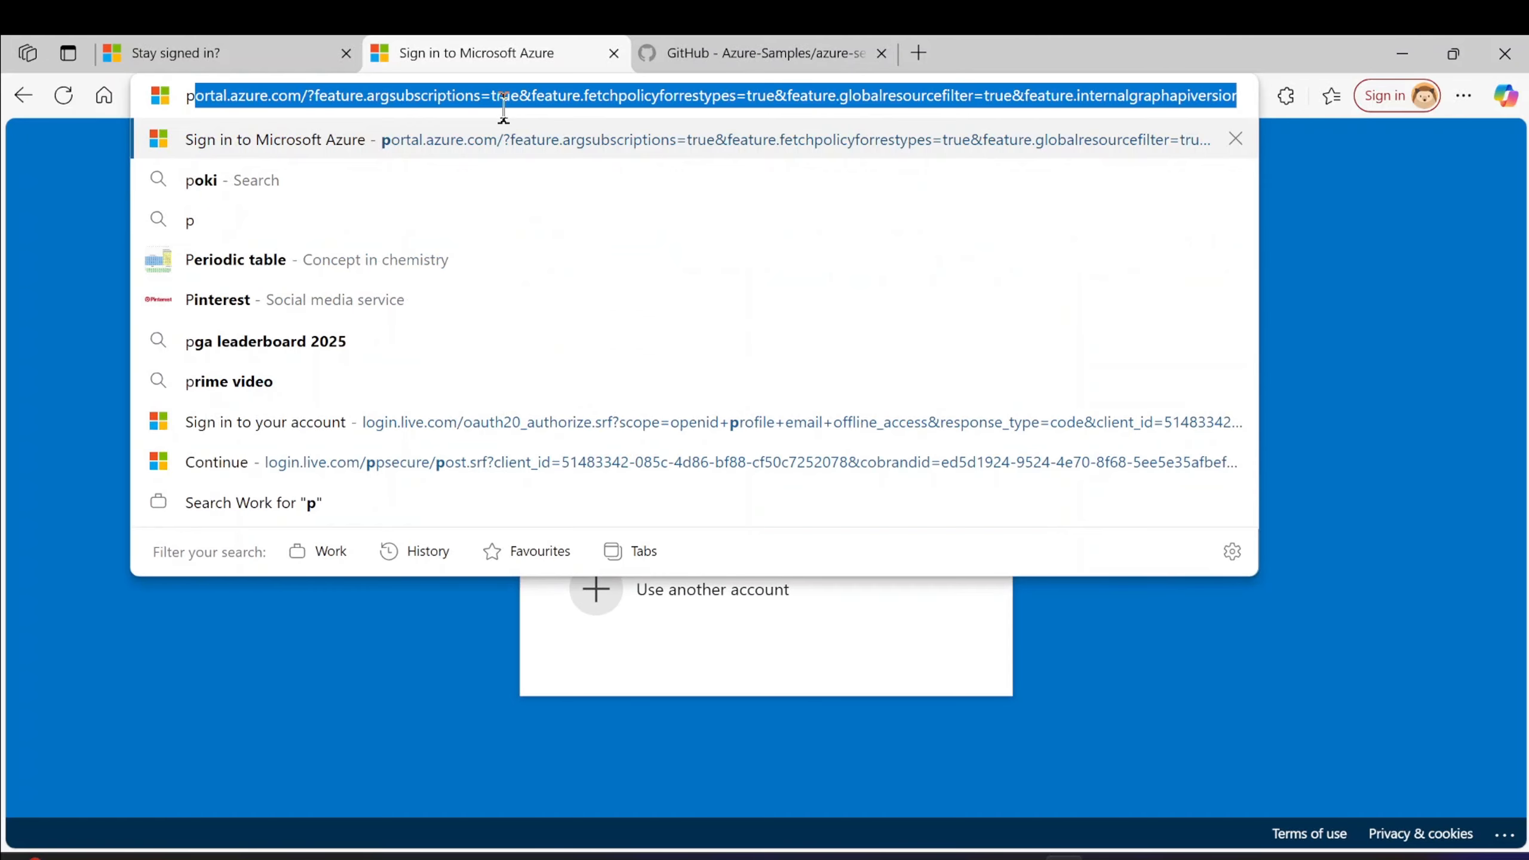
text(o)
key(Return)
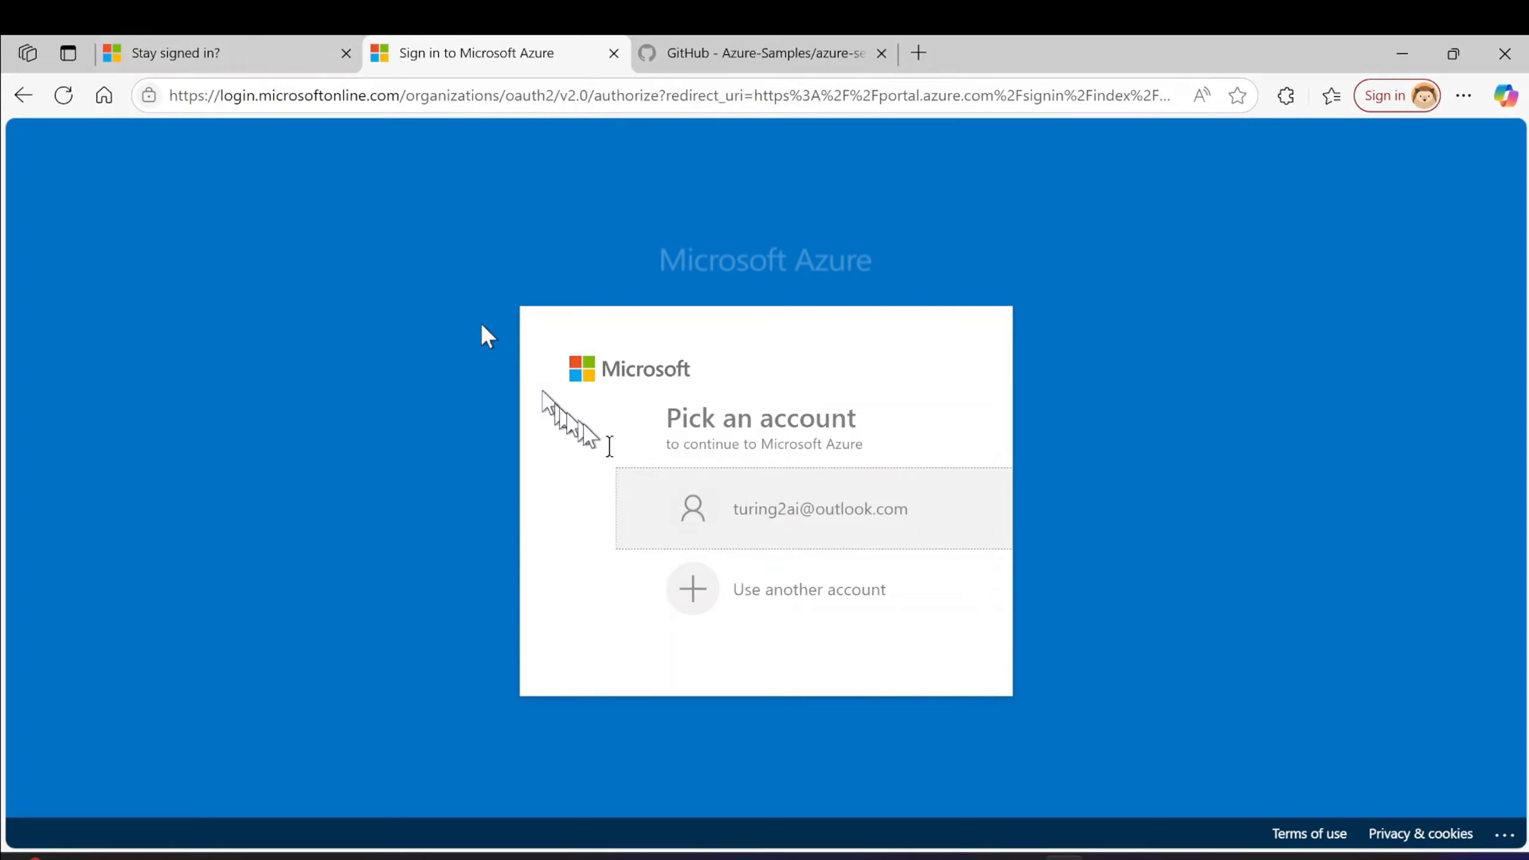
click(736, 533)
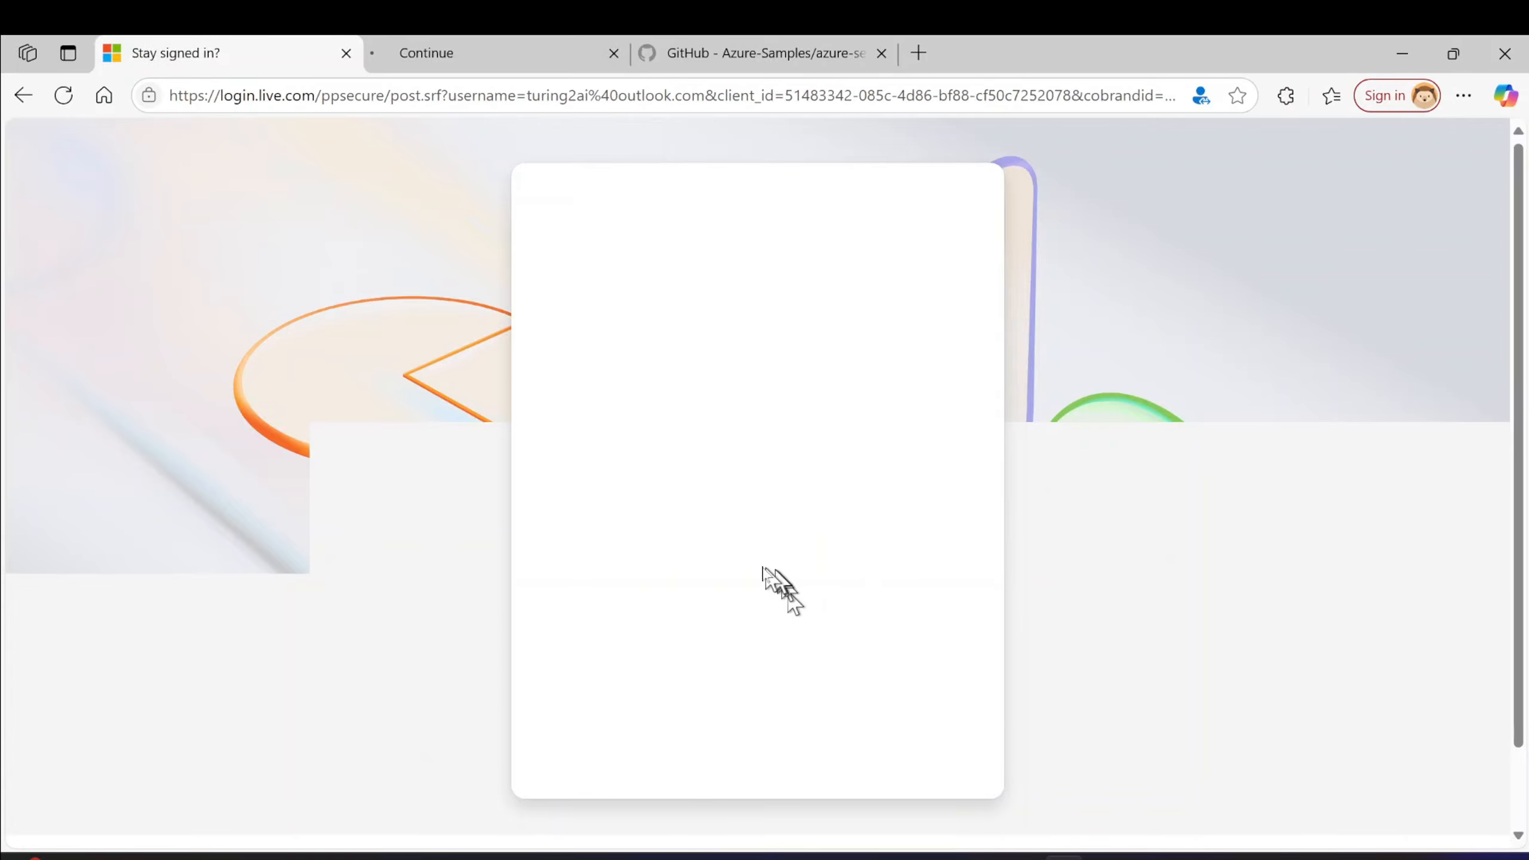
click(757, 683)
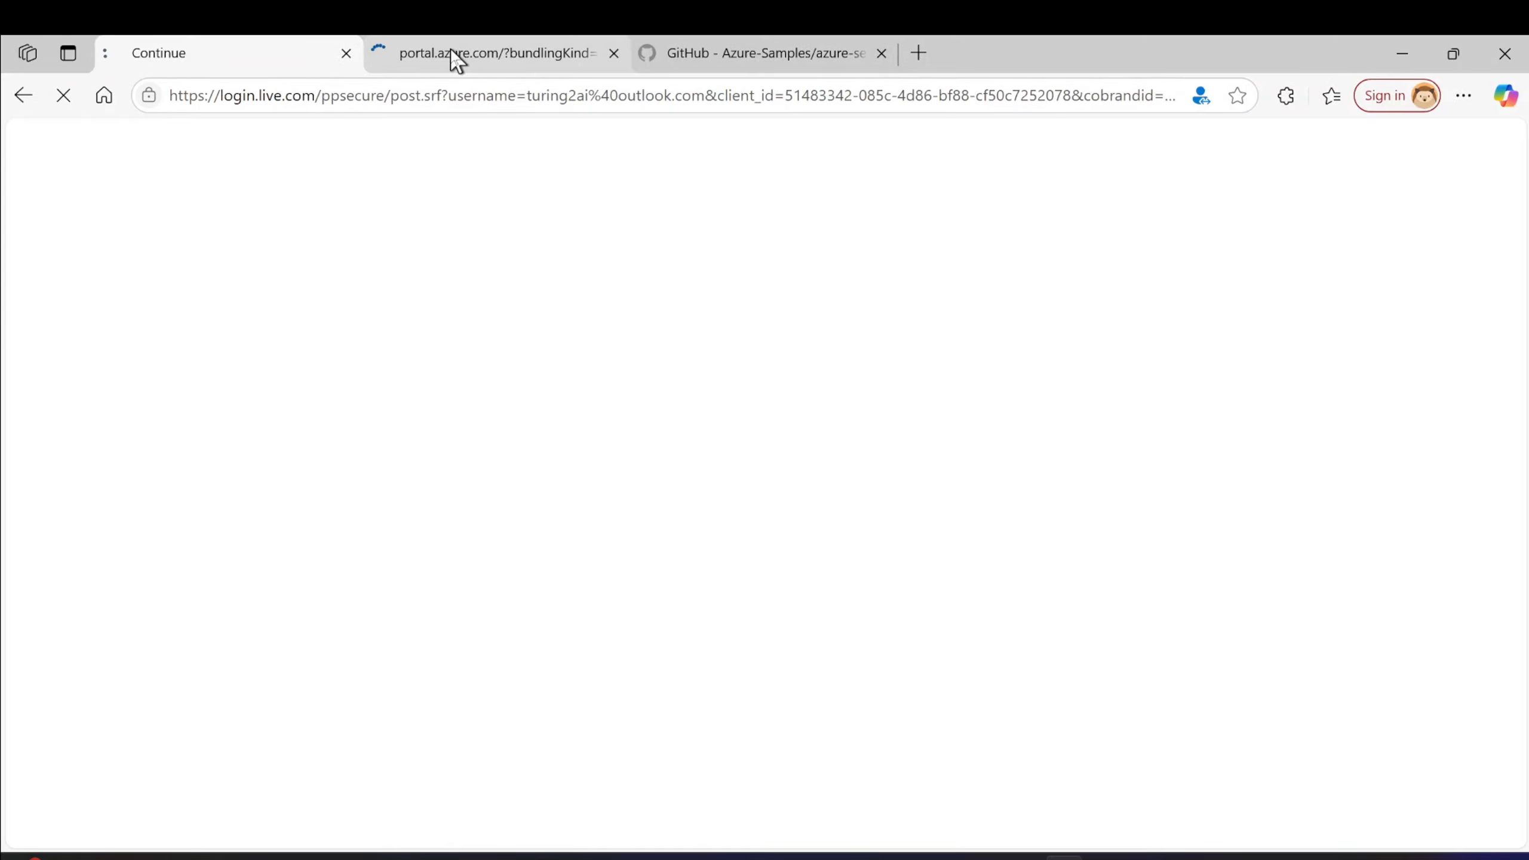
click(455, 58)
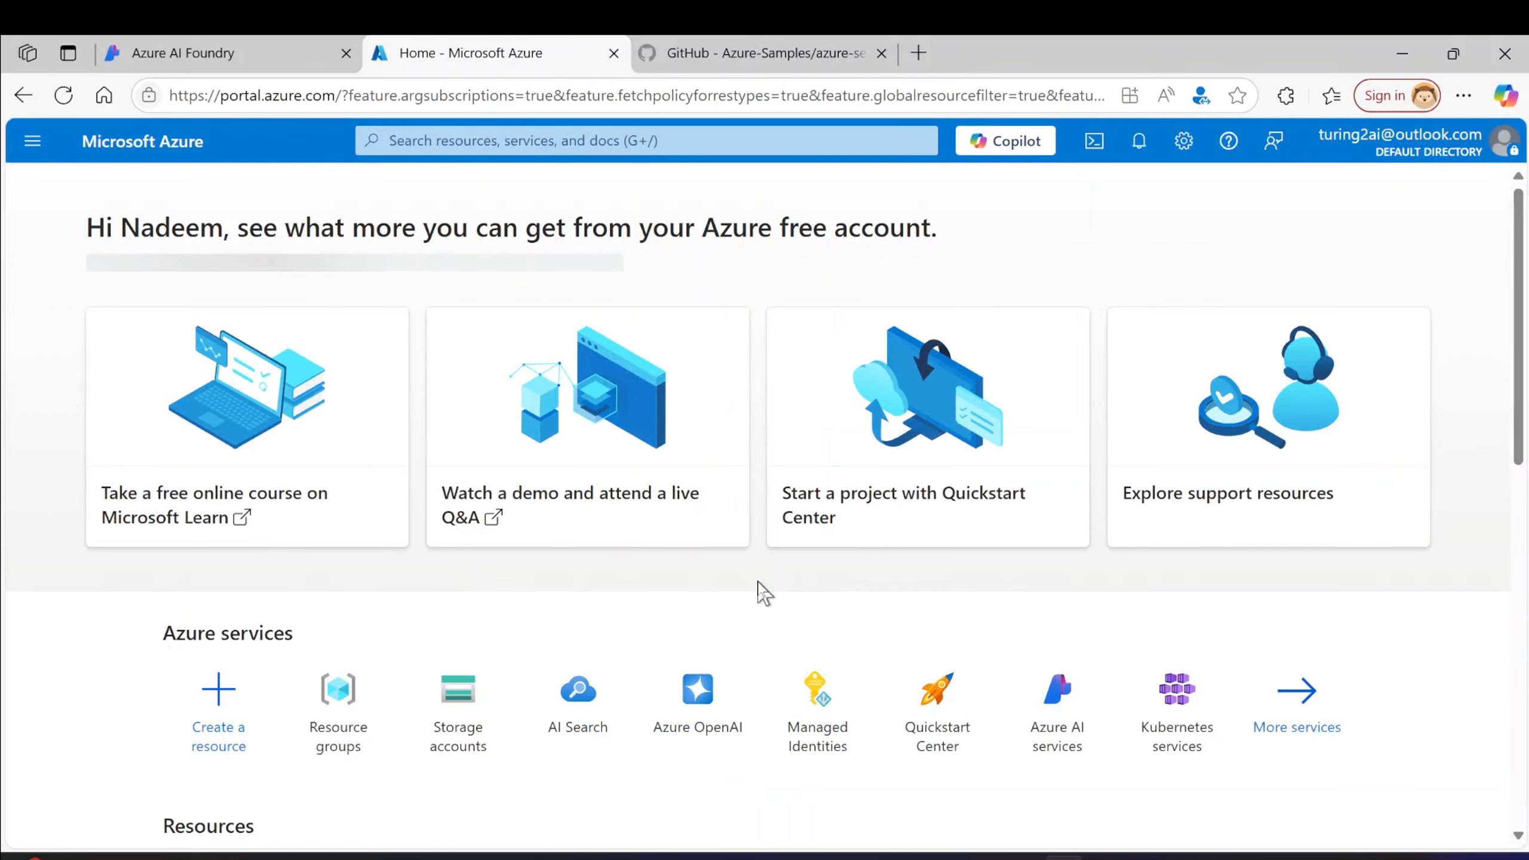
click(184, 42)
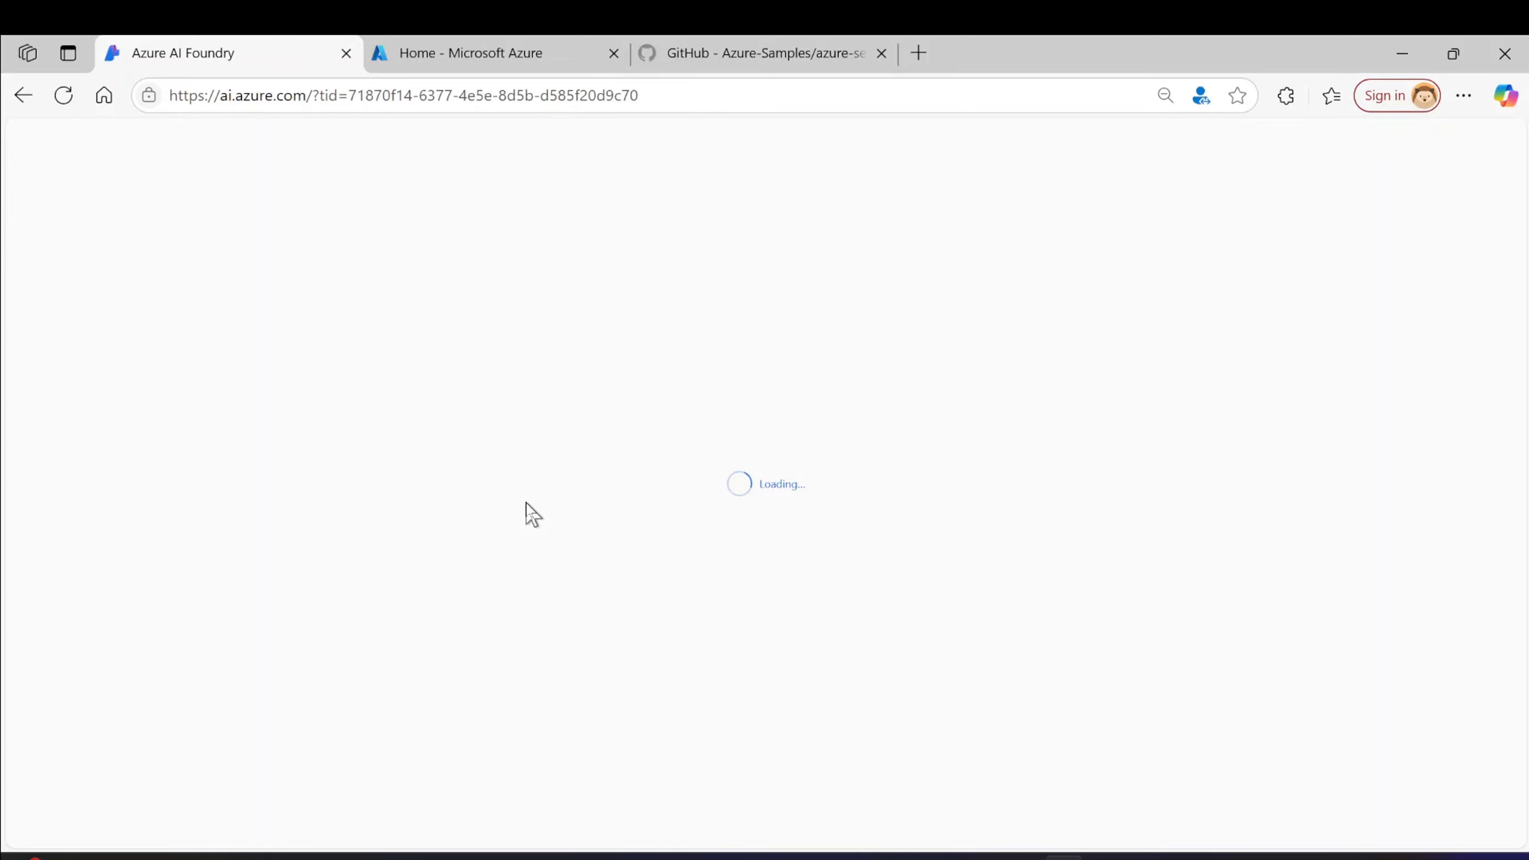
- Review the Pre-requisite slide in PowerPoint, then return to the browser
key(alt+Tab)
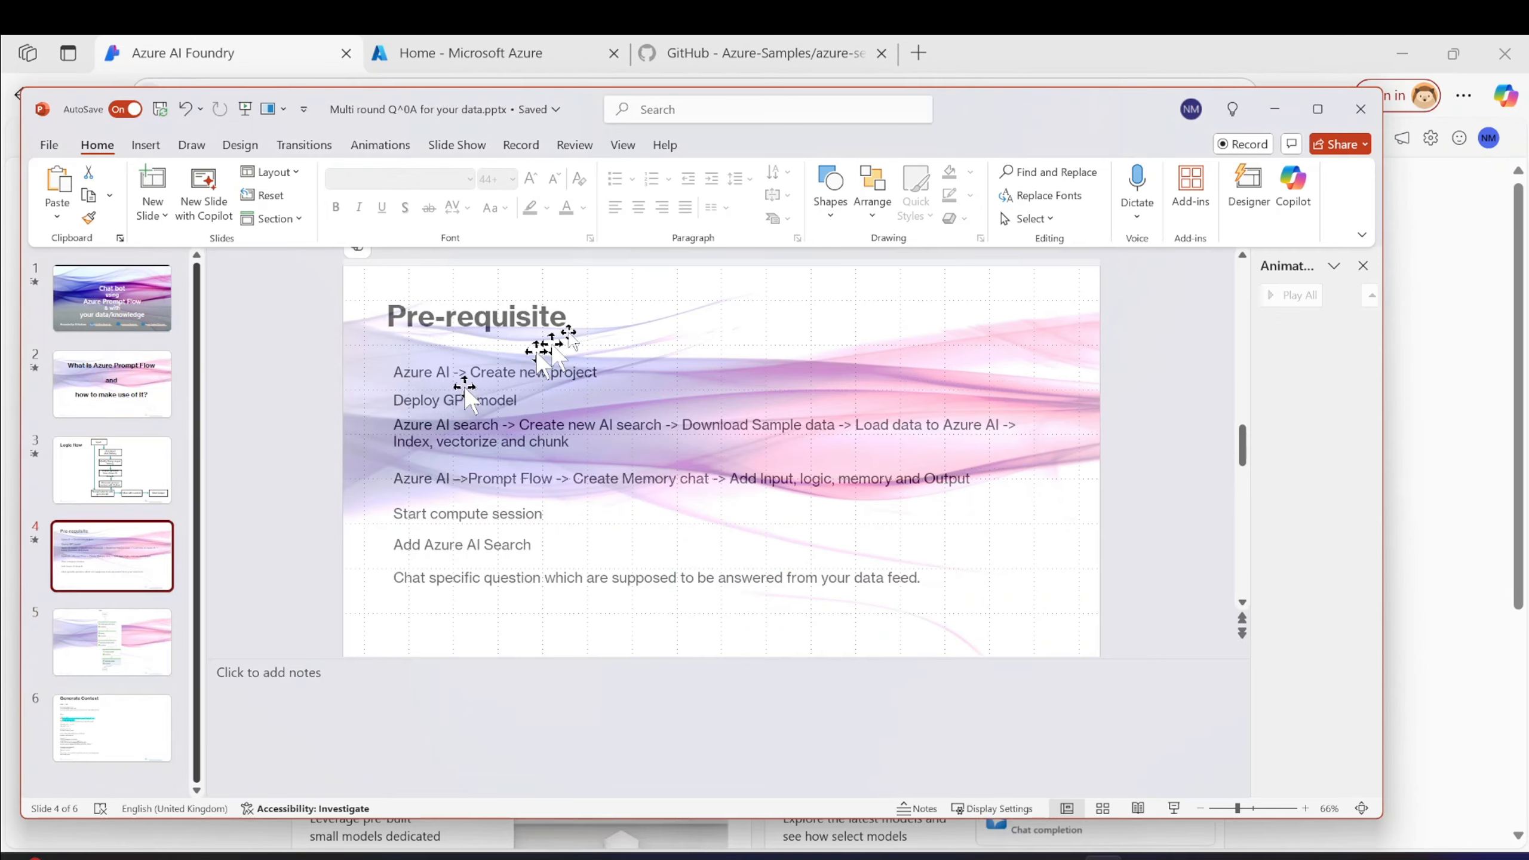
click(524, 374)
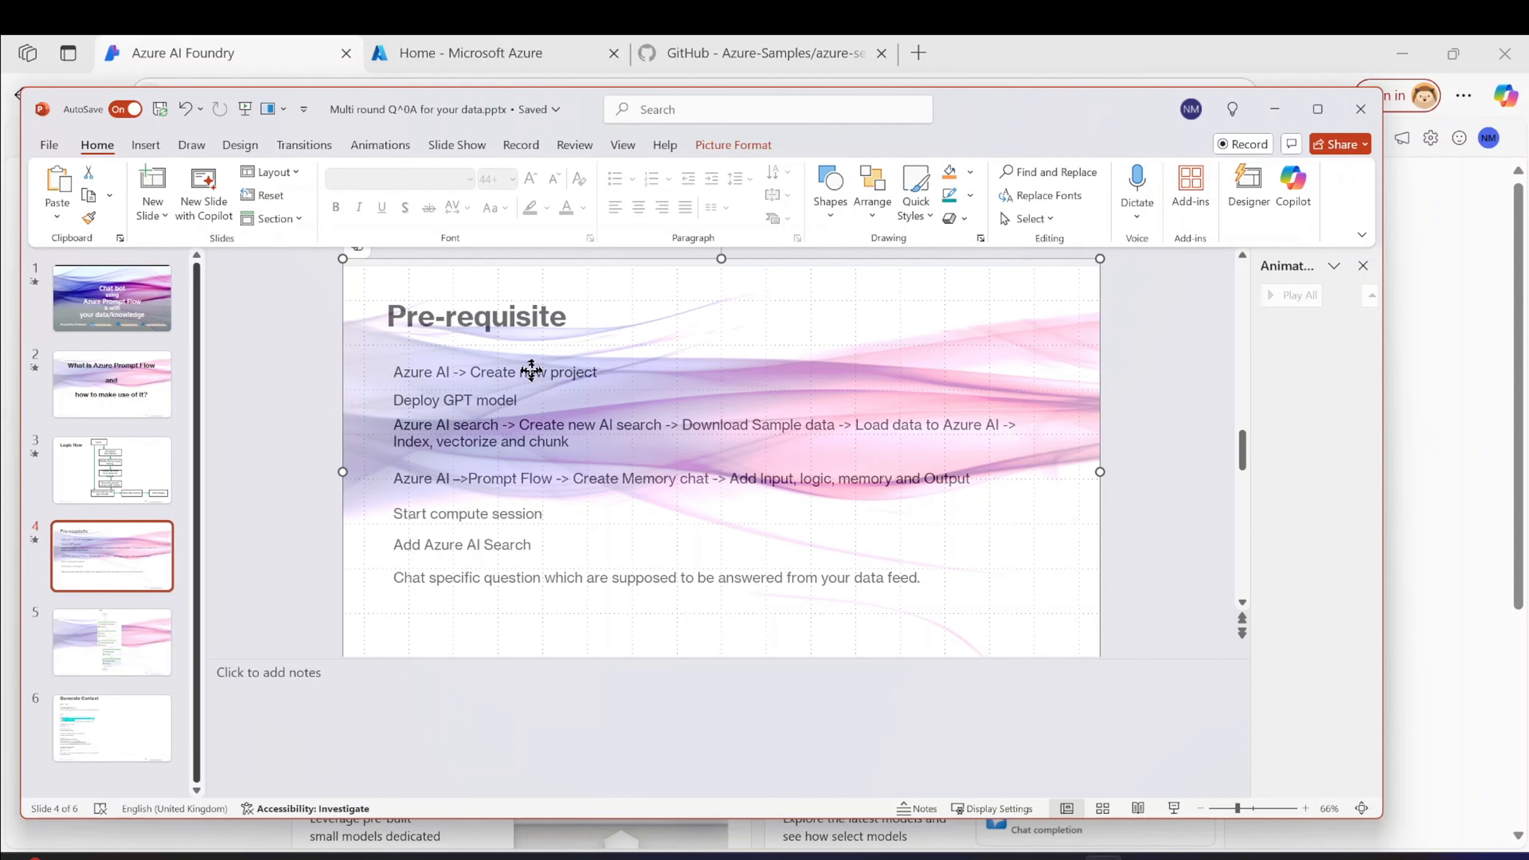
key(alt+Tab)
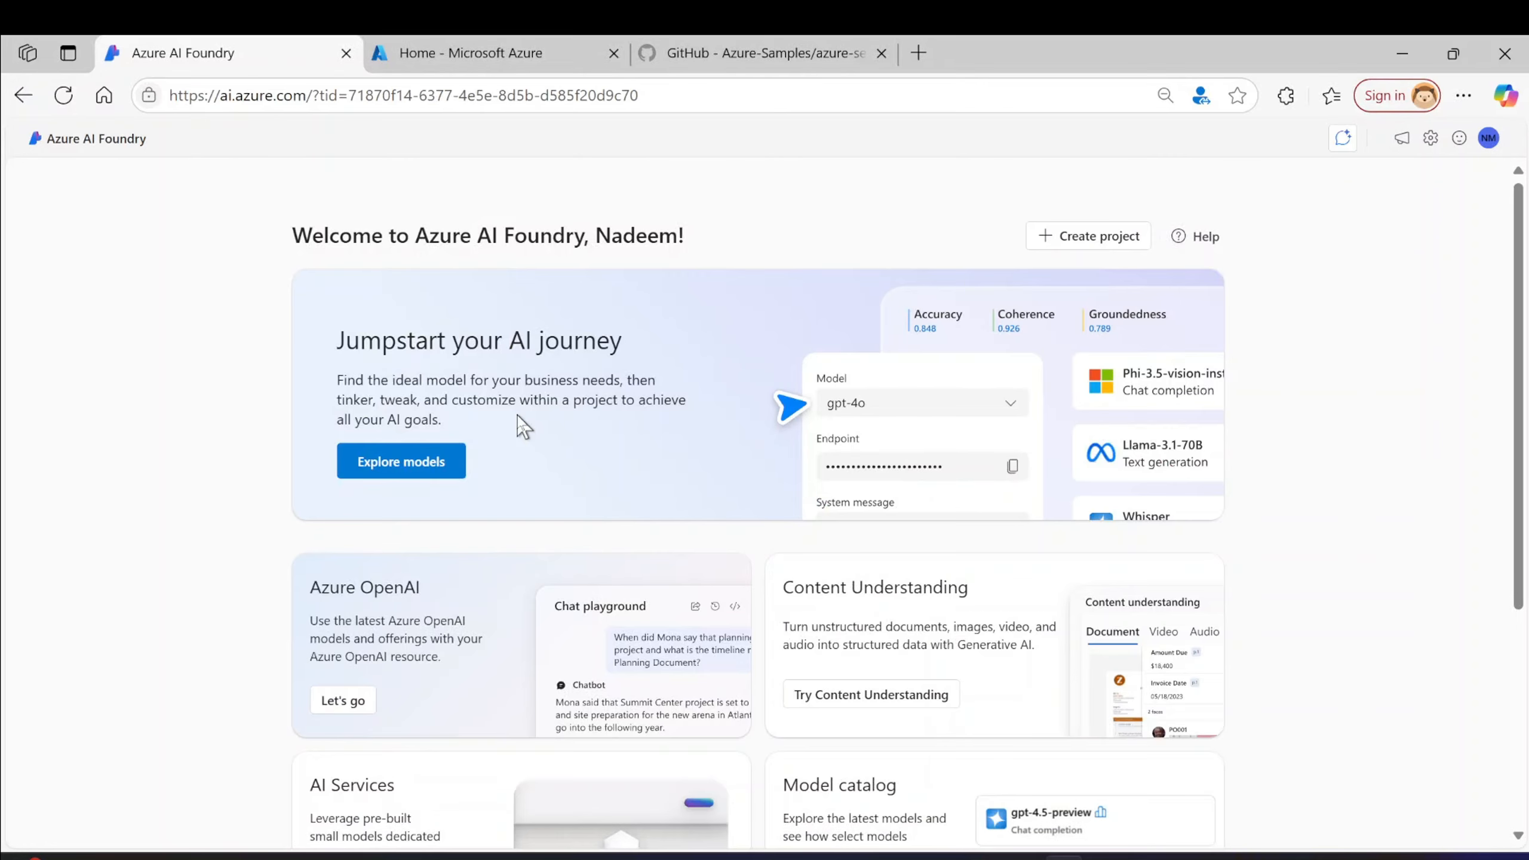
- Start a new project and review its suggested name, swedencentral location and security settings
click(1083, 240)
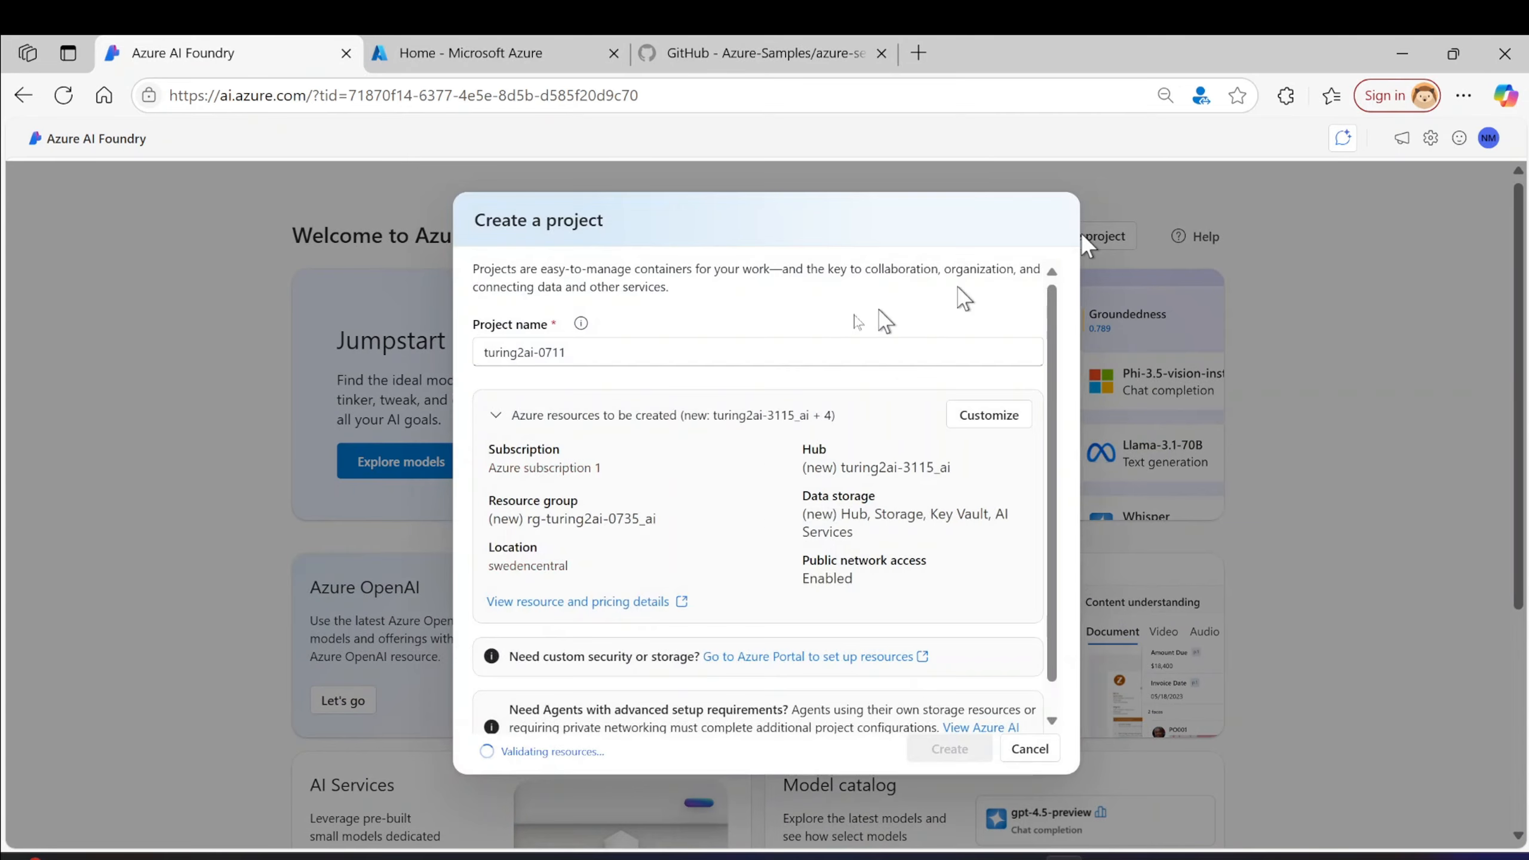
click(605, 352)
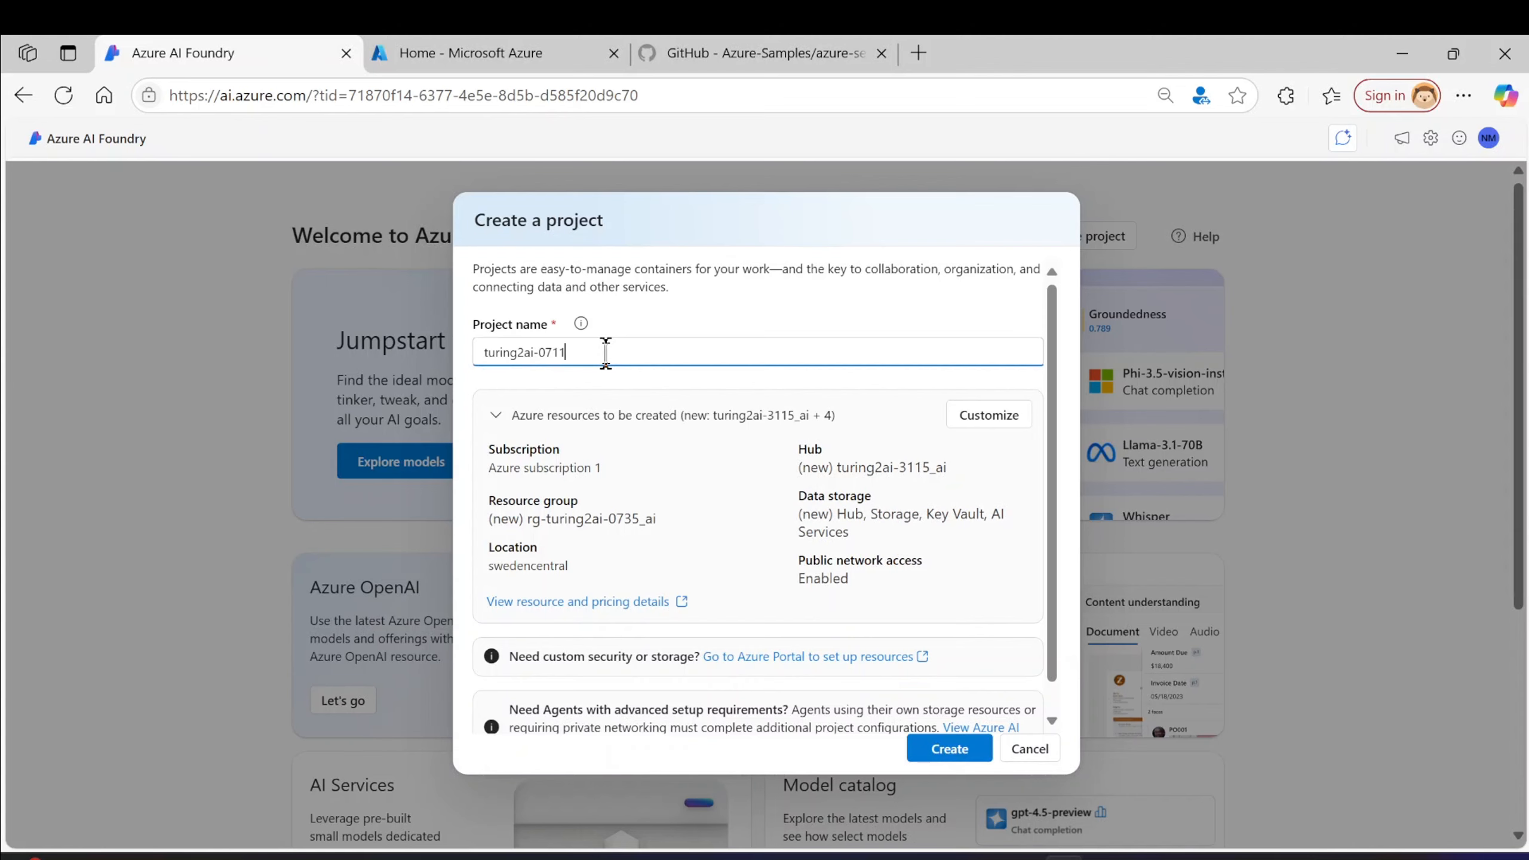
scroll(707, 502, down, 1)
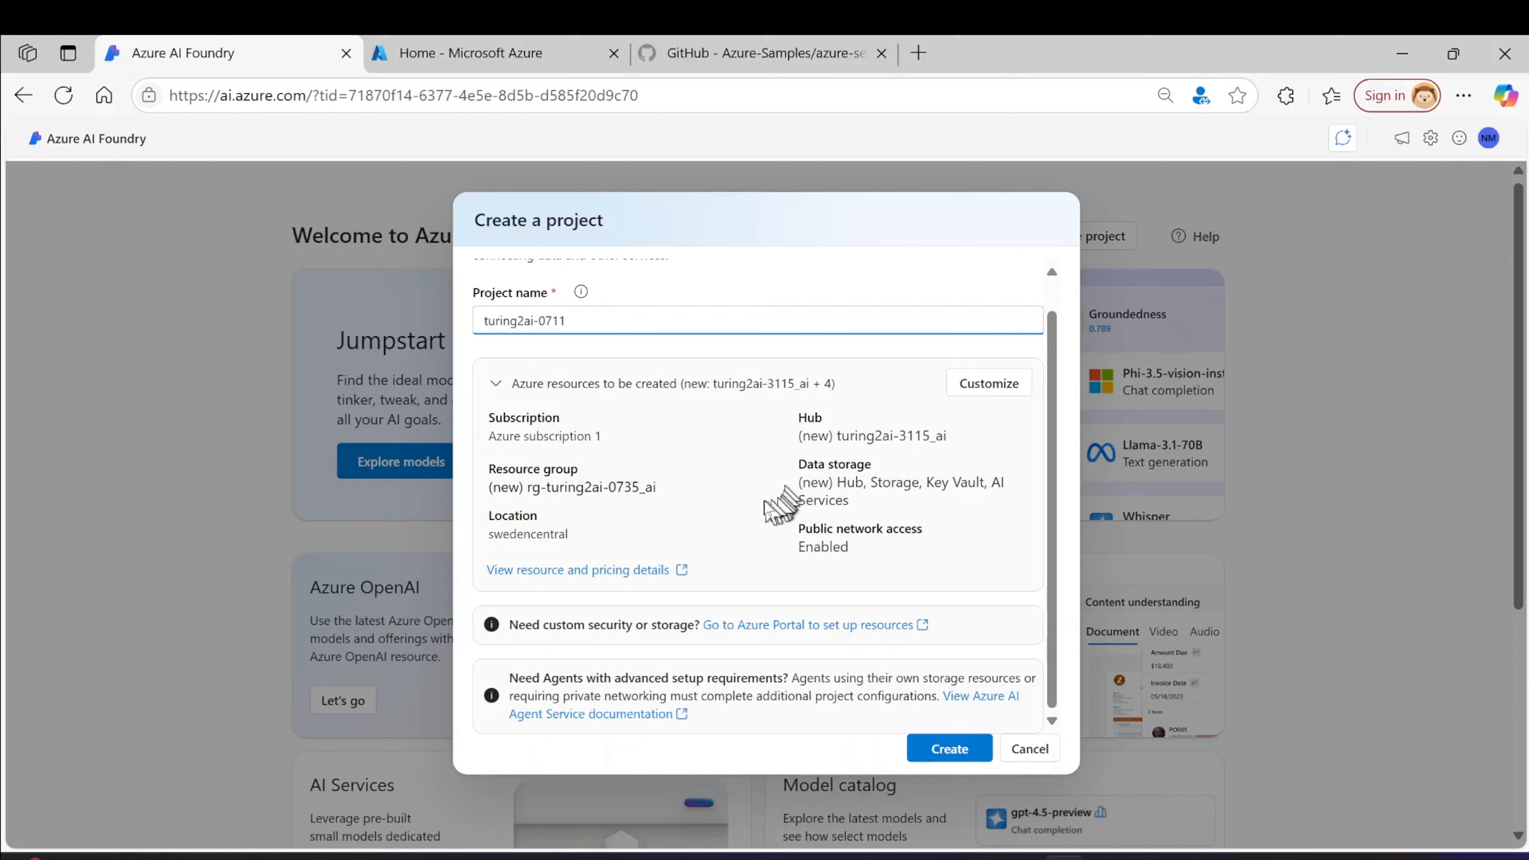
drag(493, 510, 596, 542)
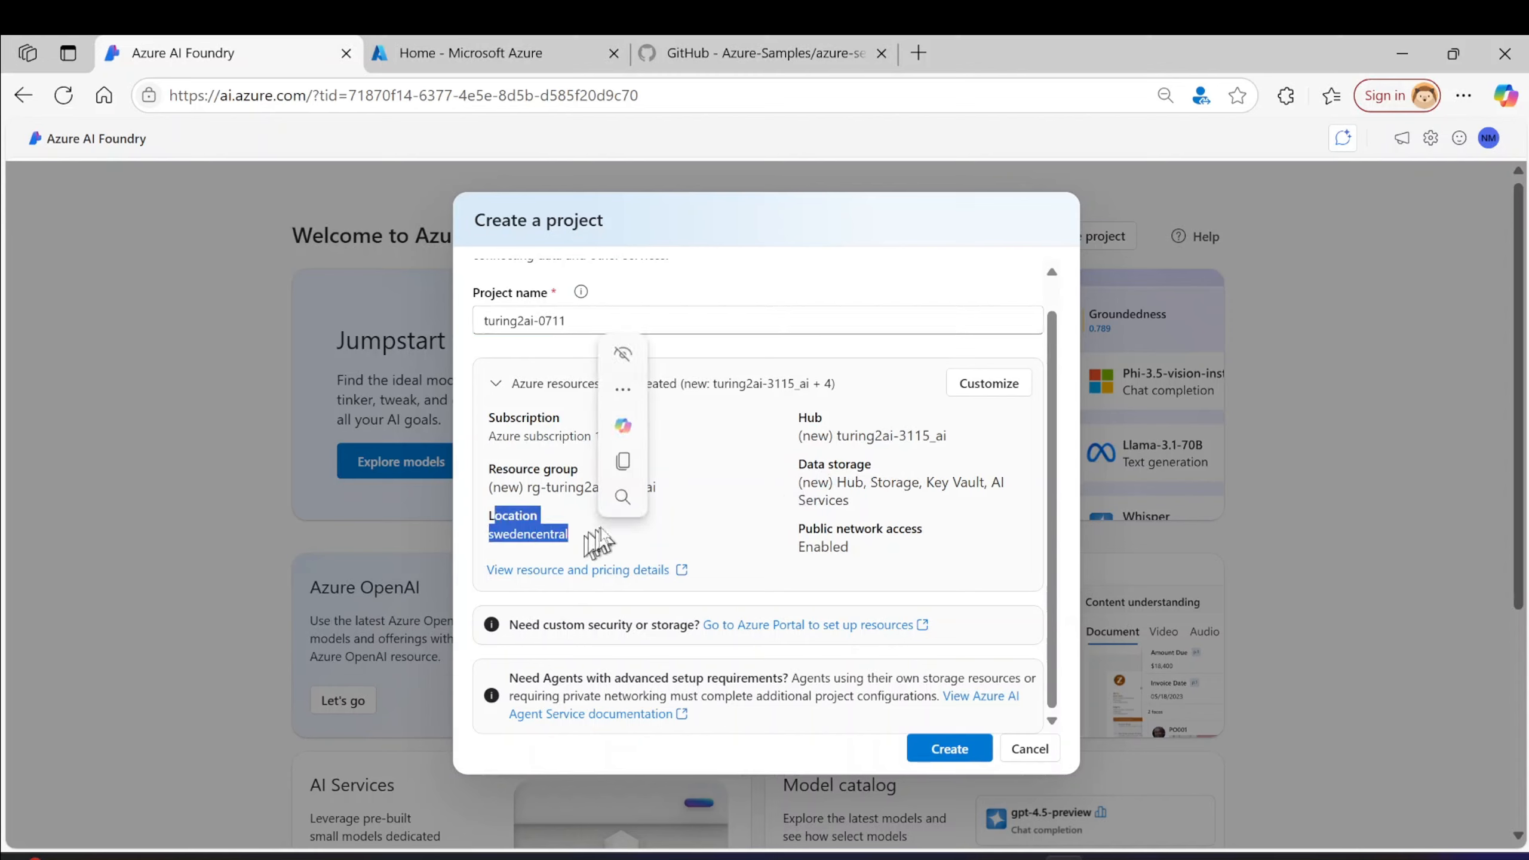
click(587, 542)
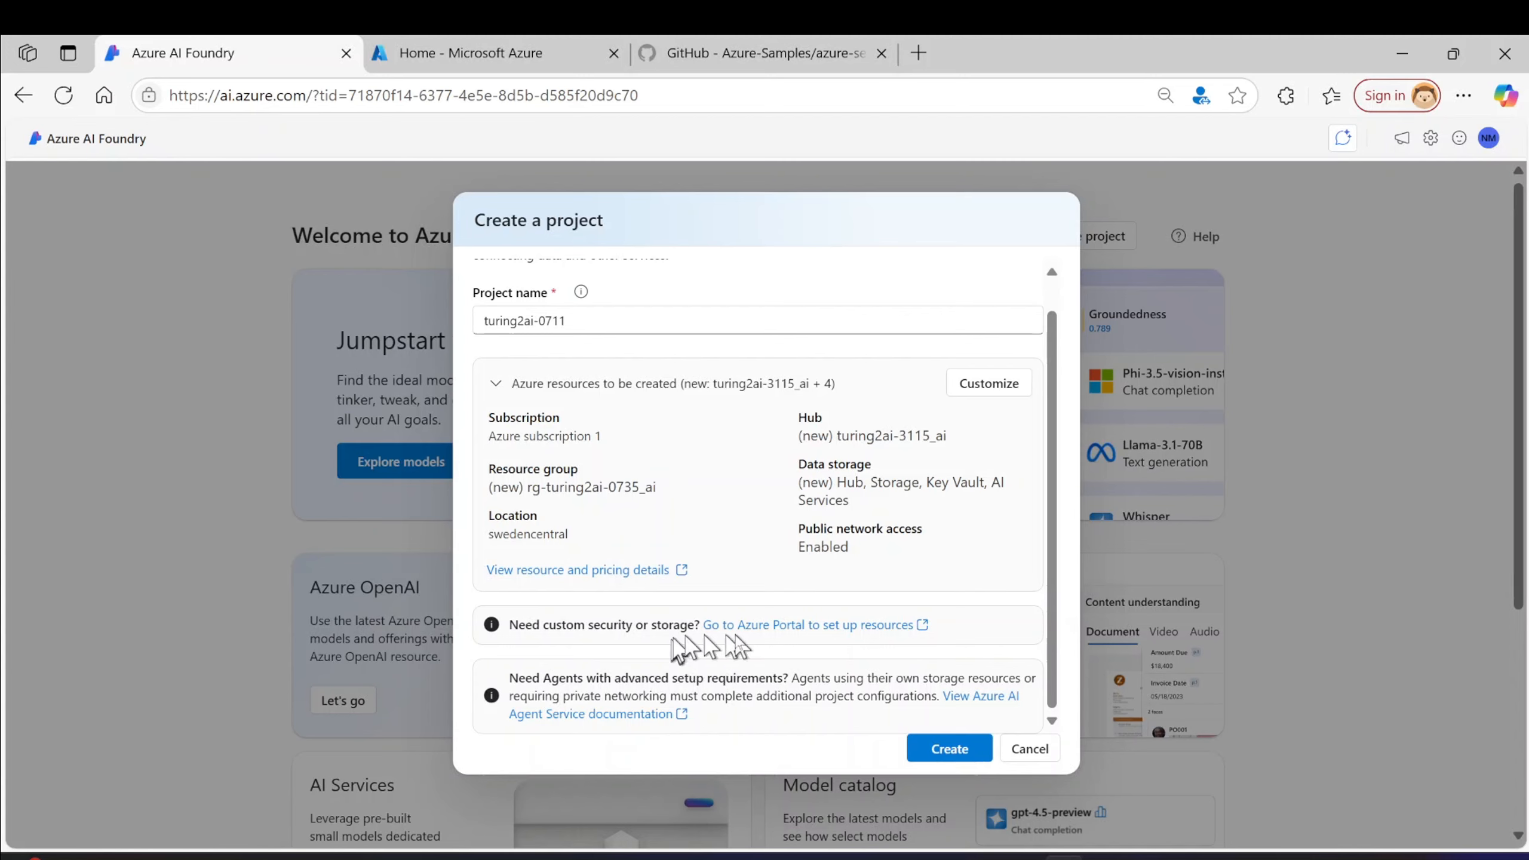
drag(668, 624, 574, 627)
click(614, 677)
double_click(619, 678)
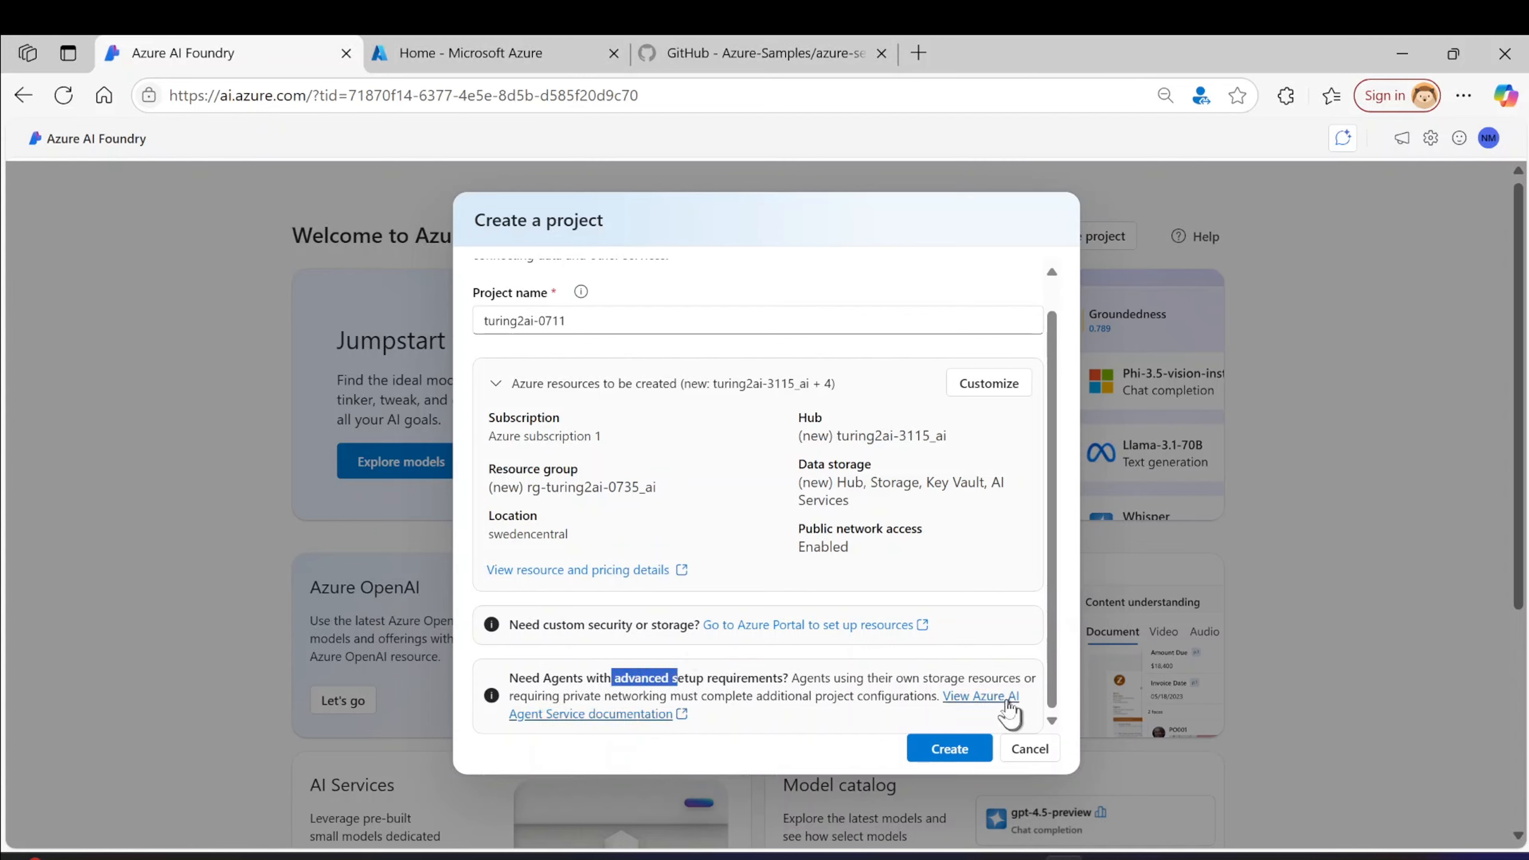
- Create the project with its default resources, then view the GitHub sample-data repository
click(966, 743)
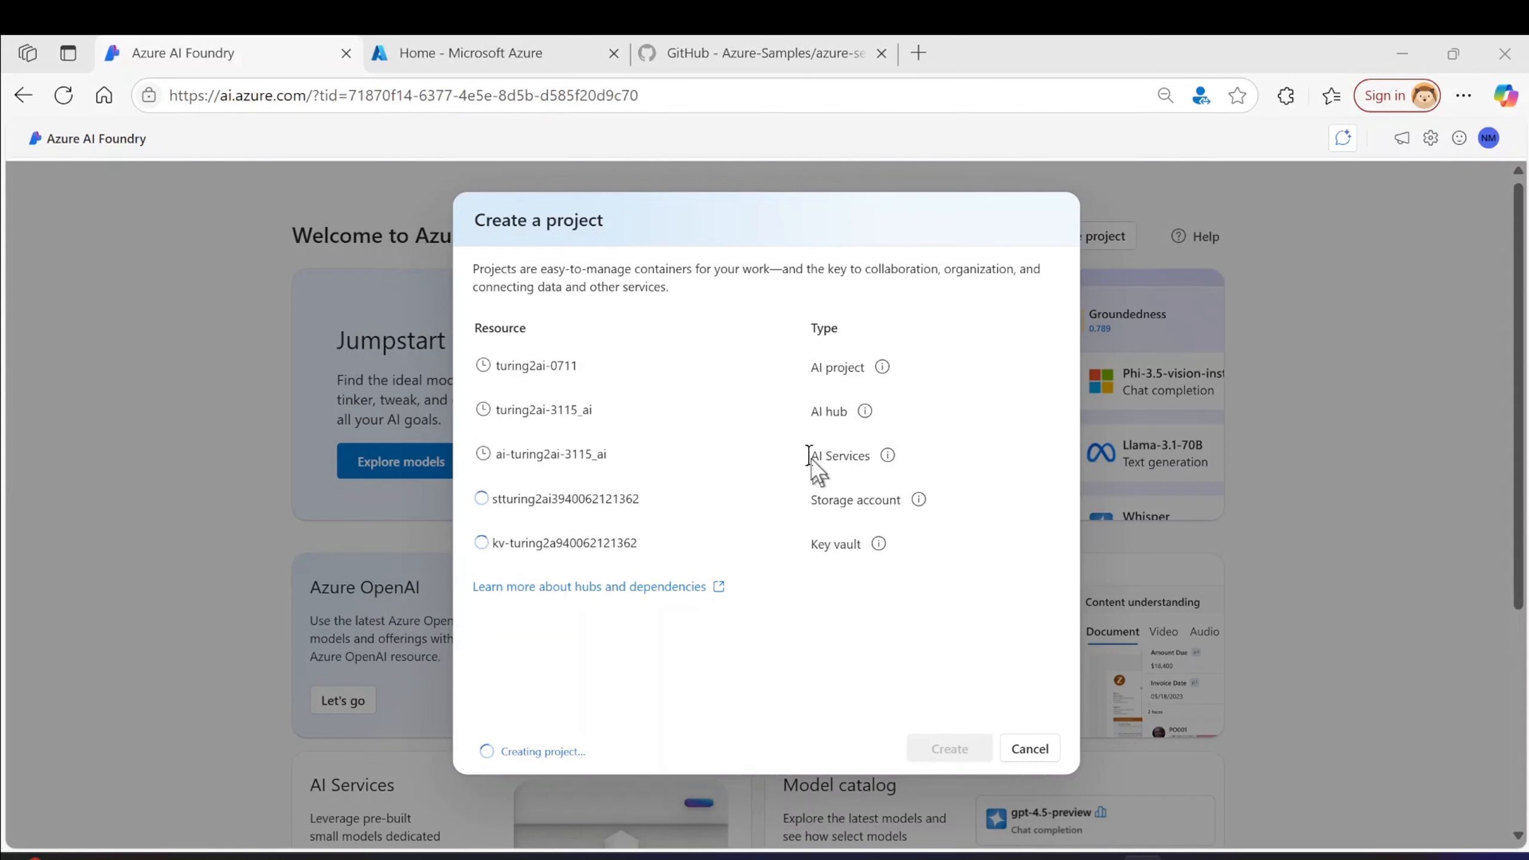
click(575, 60)
click(716, 57)
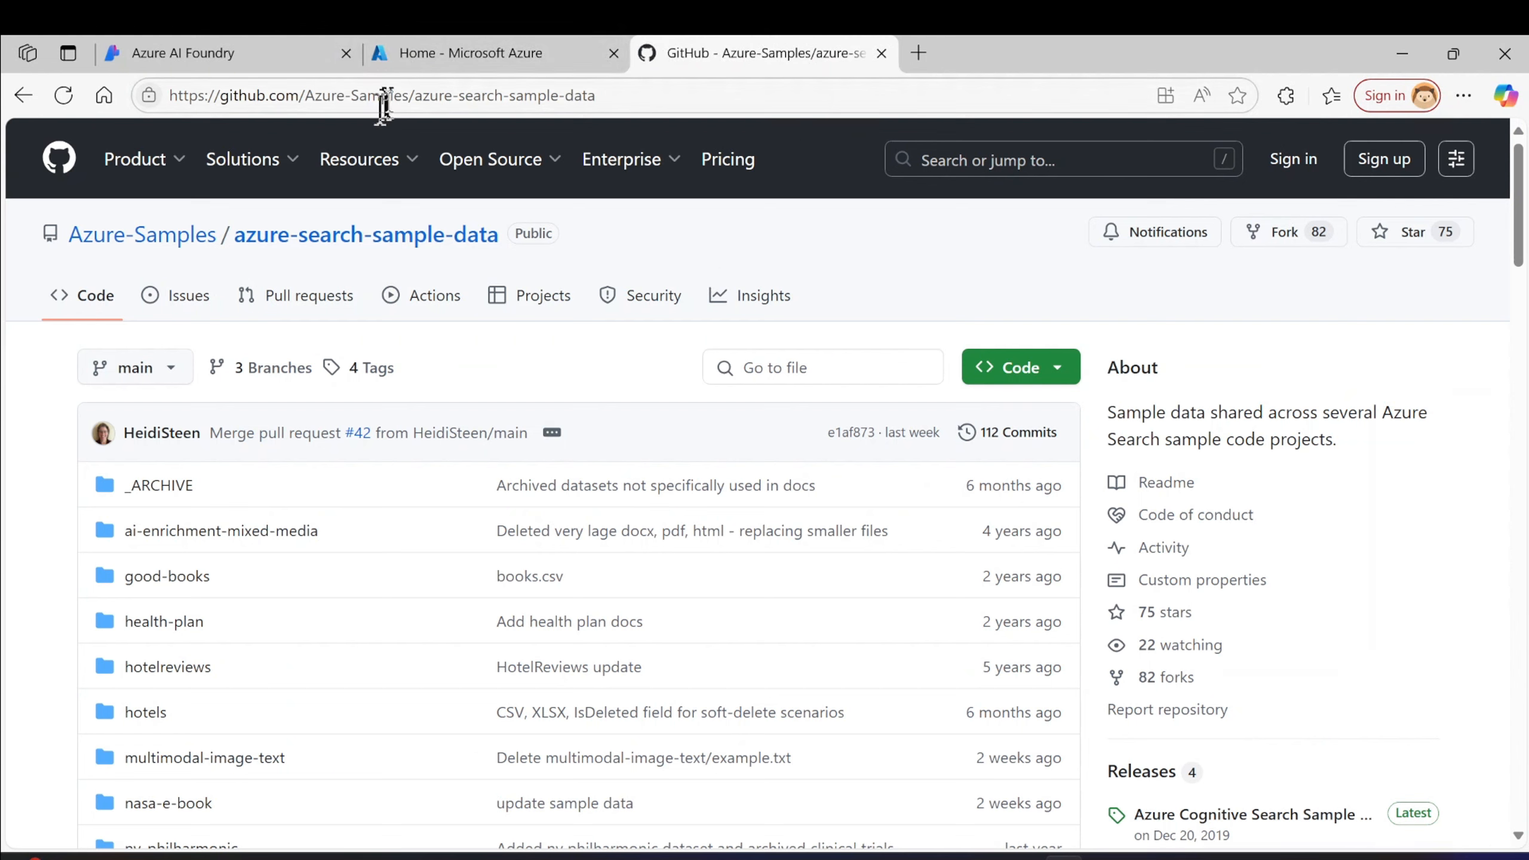
click(360, 95)
click(578, 95)
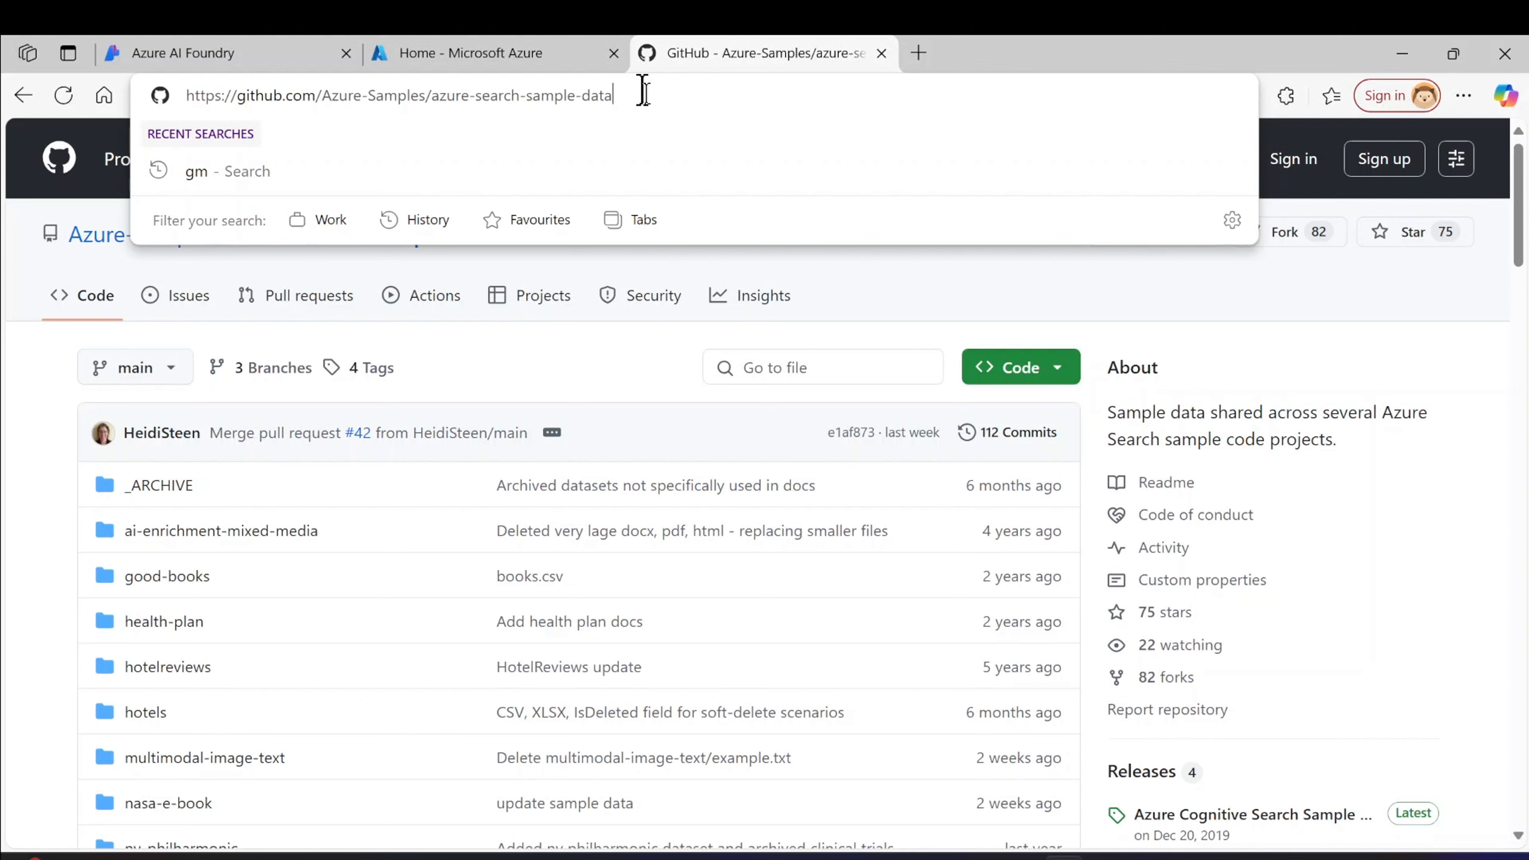
click(1017, 857)
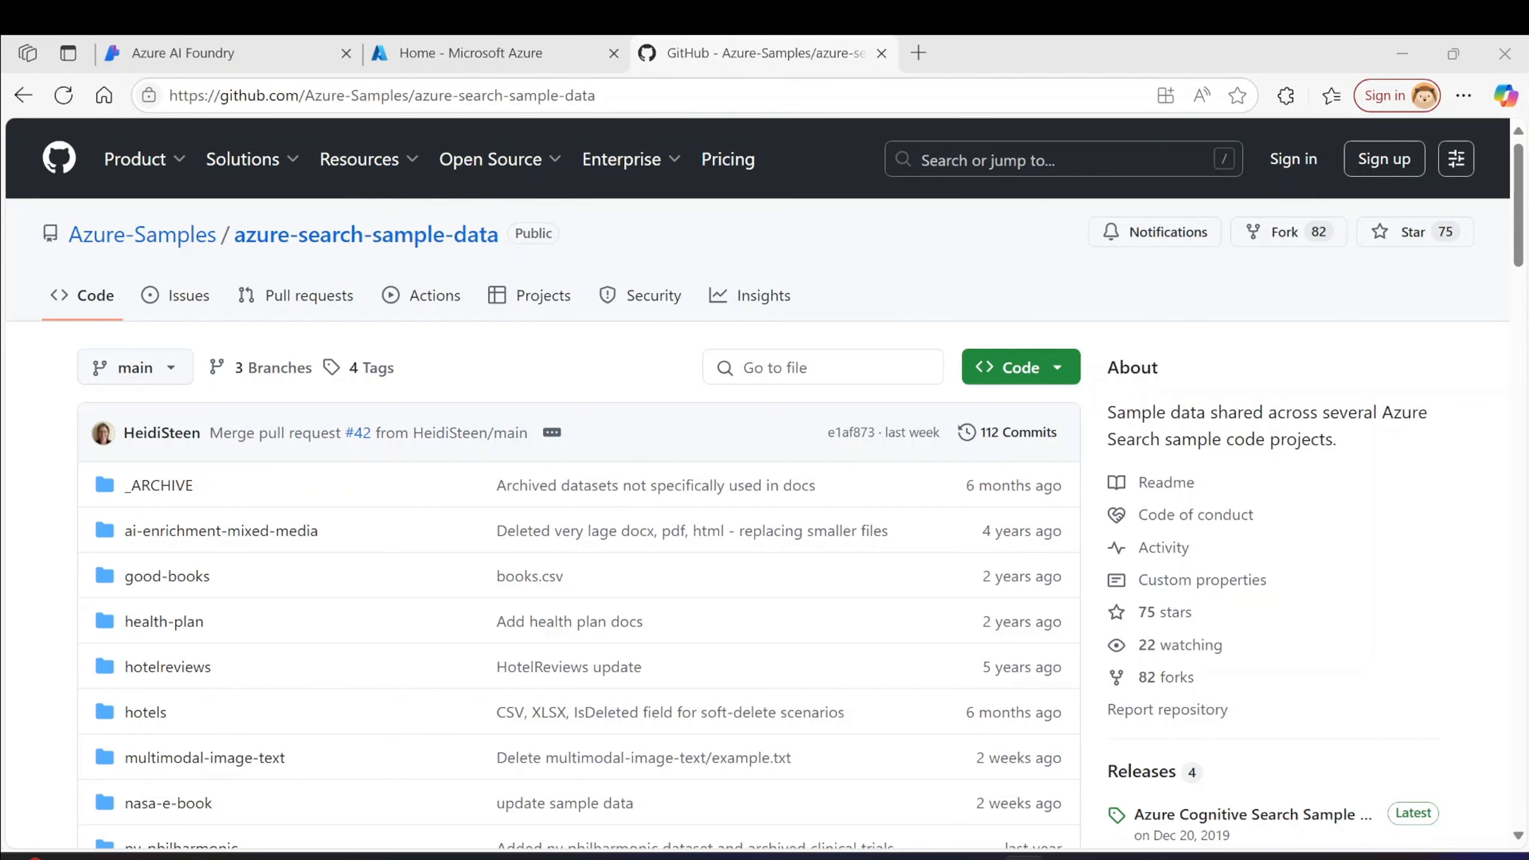
- Create an azure-sample-search folder in Command Prompt, fixing the misspelled name, and move into it
drag(2, 199, 1123, 319)
text(mkdir azur-sample)
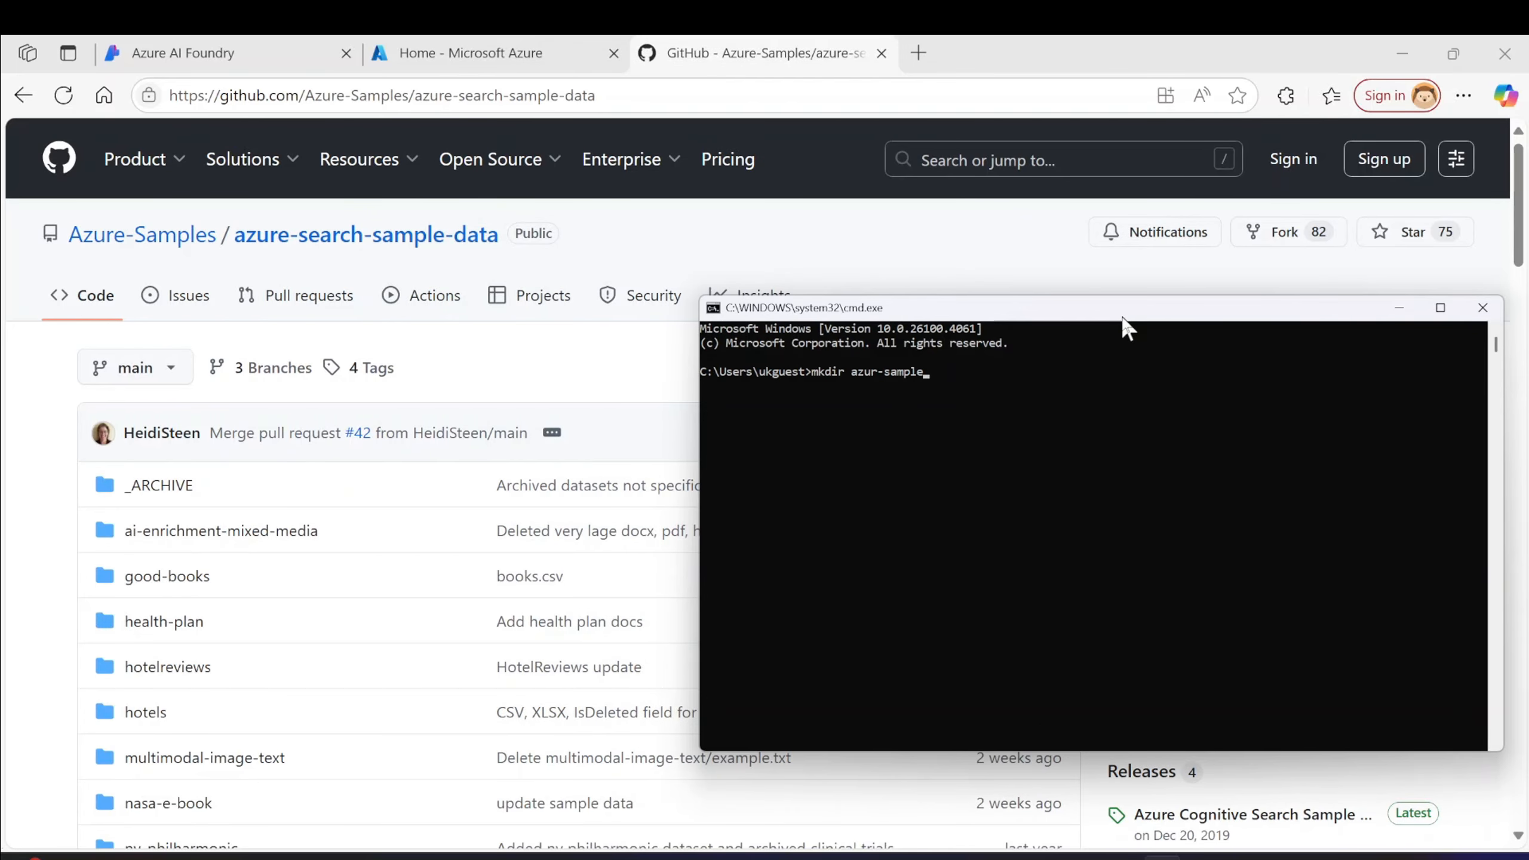
text(-search)
key(Return)
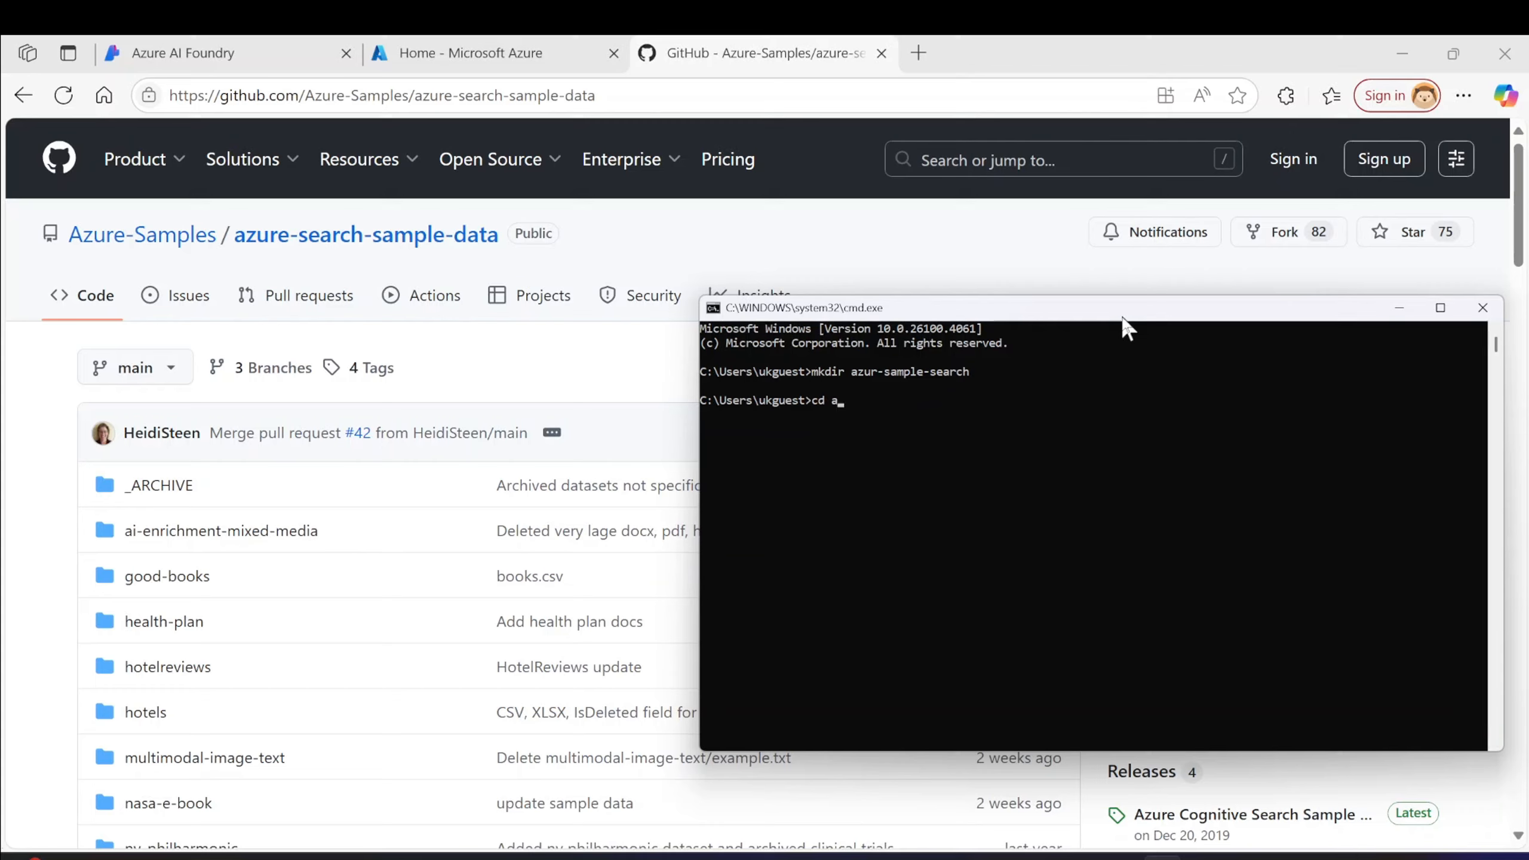
key(Up)
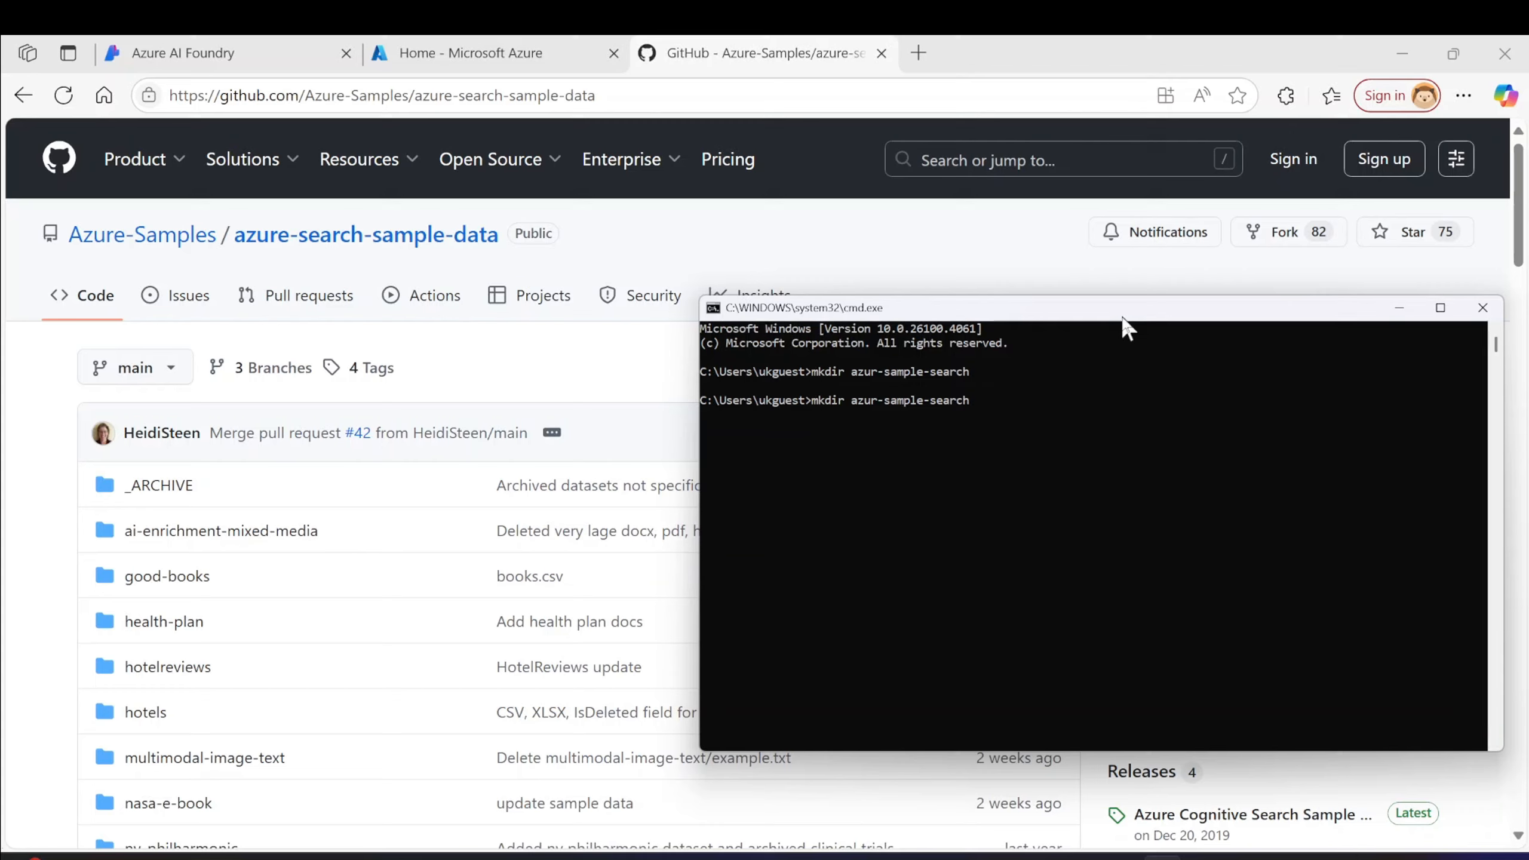
key(Left)
key(Left)
key(Left)
key(Left)
key(Left)
key(Left)
key(Left)
key(Left)
key(Left)
key(Left)
key(Left)
key(Left)
key(Left)
key(Left)
text(e)
key(Return)
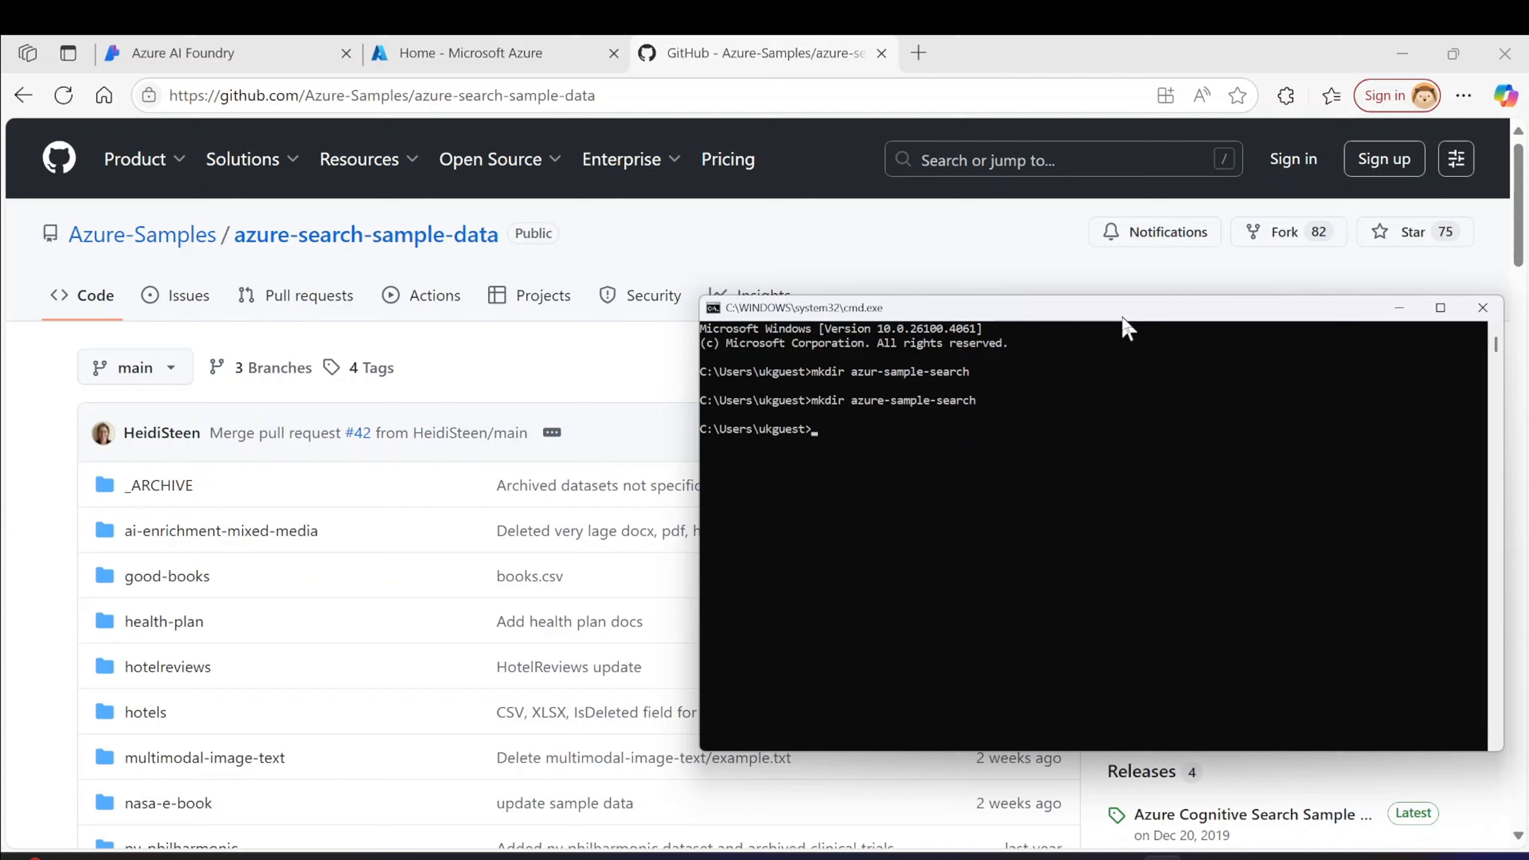
text(cd azure-sample-search)
key(Return)
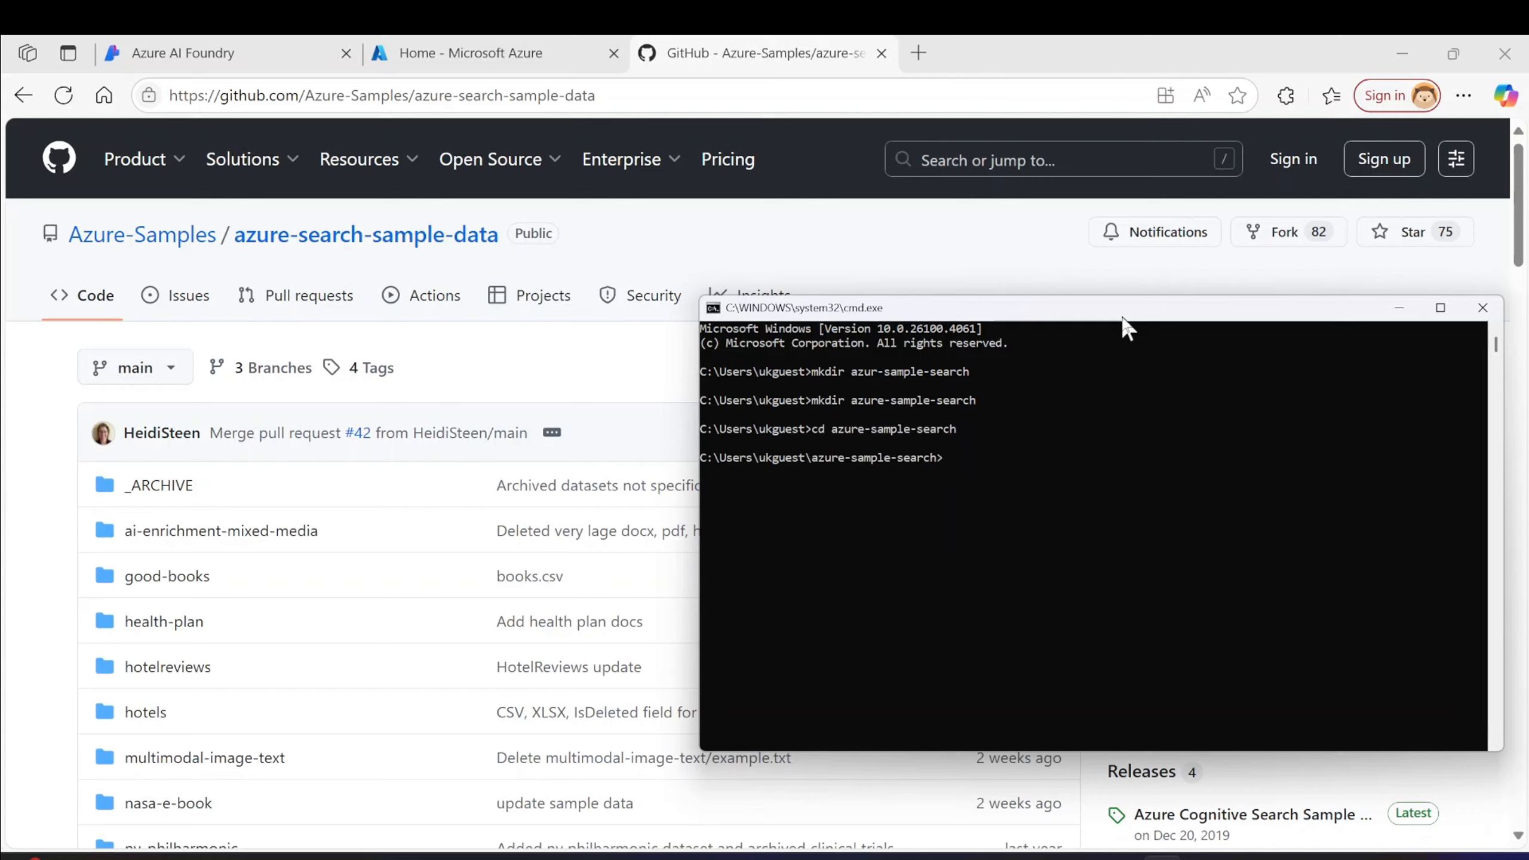
- Run git clone with the copied azure-search-sample-data repository URL
text(git clone)
click(786, 93)
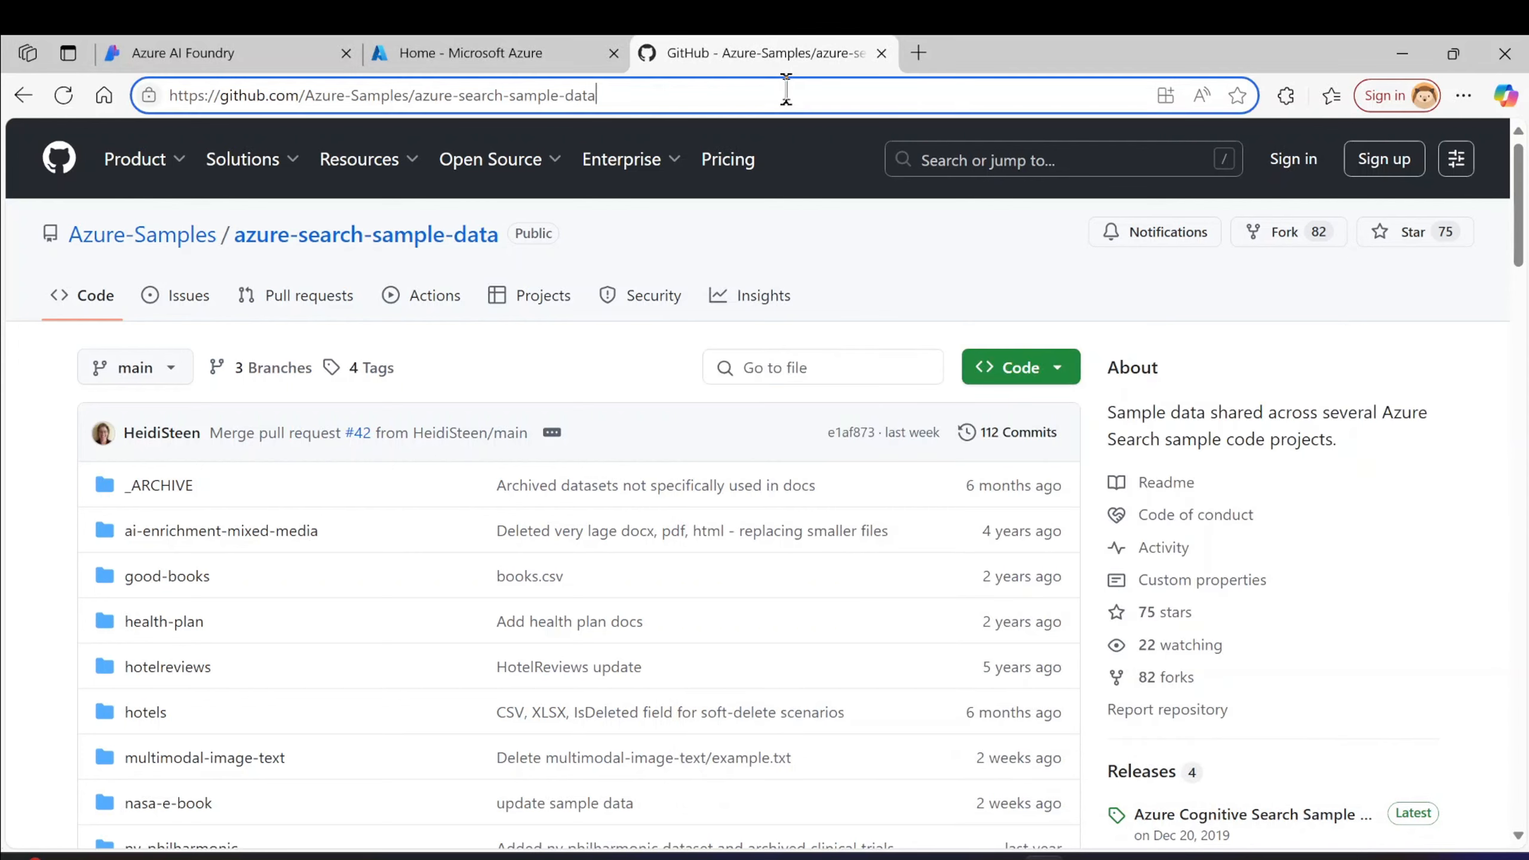
drag(650, 95, 150, 94)
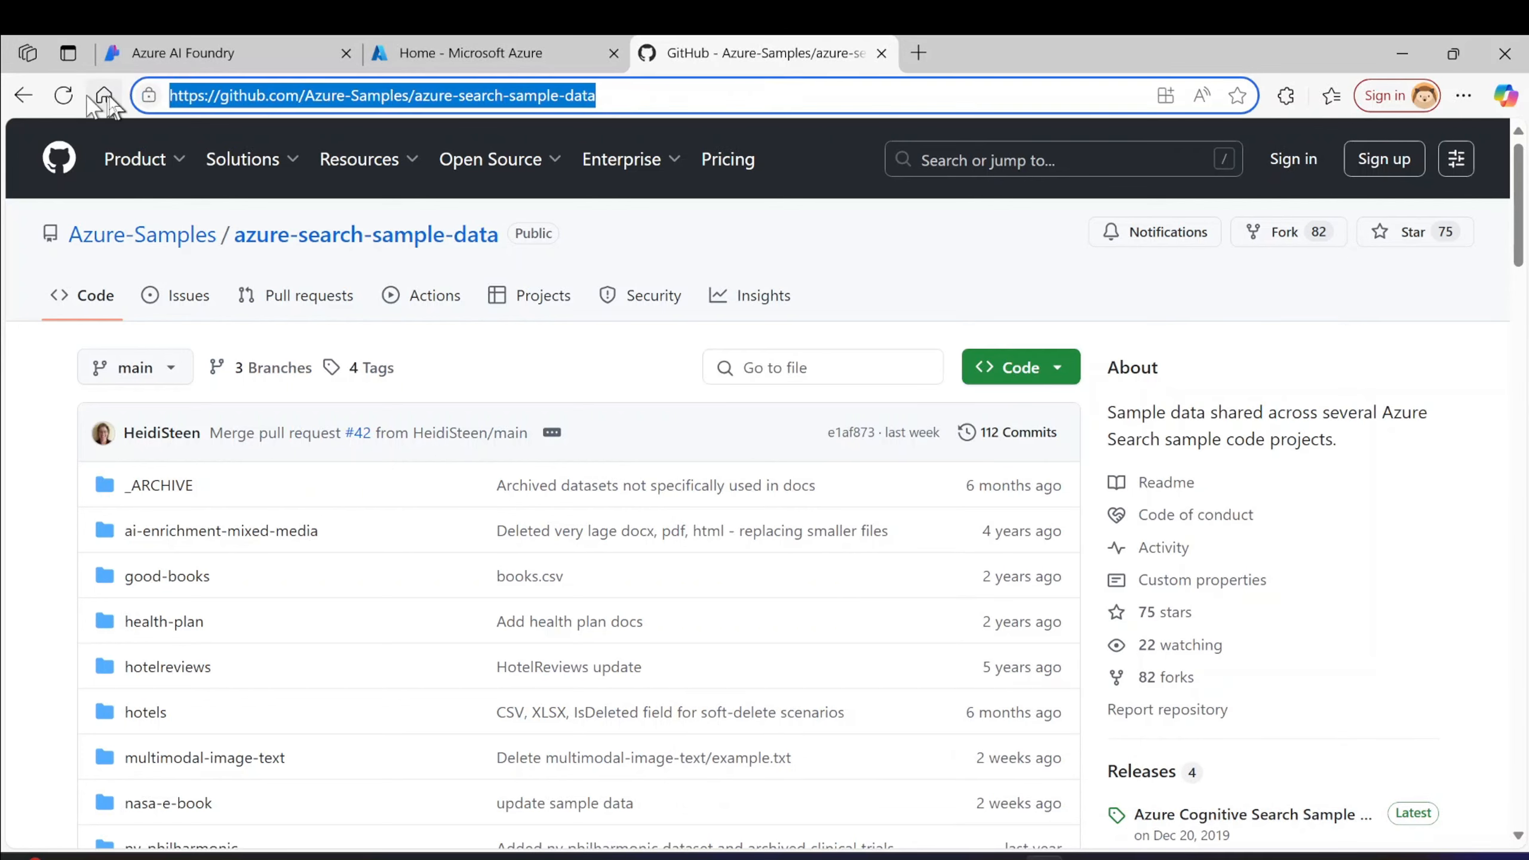
right_click(519, 94)
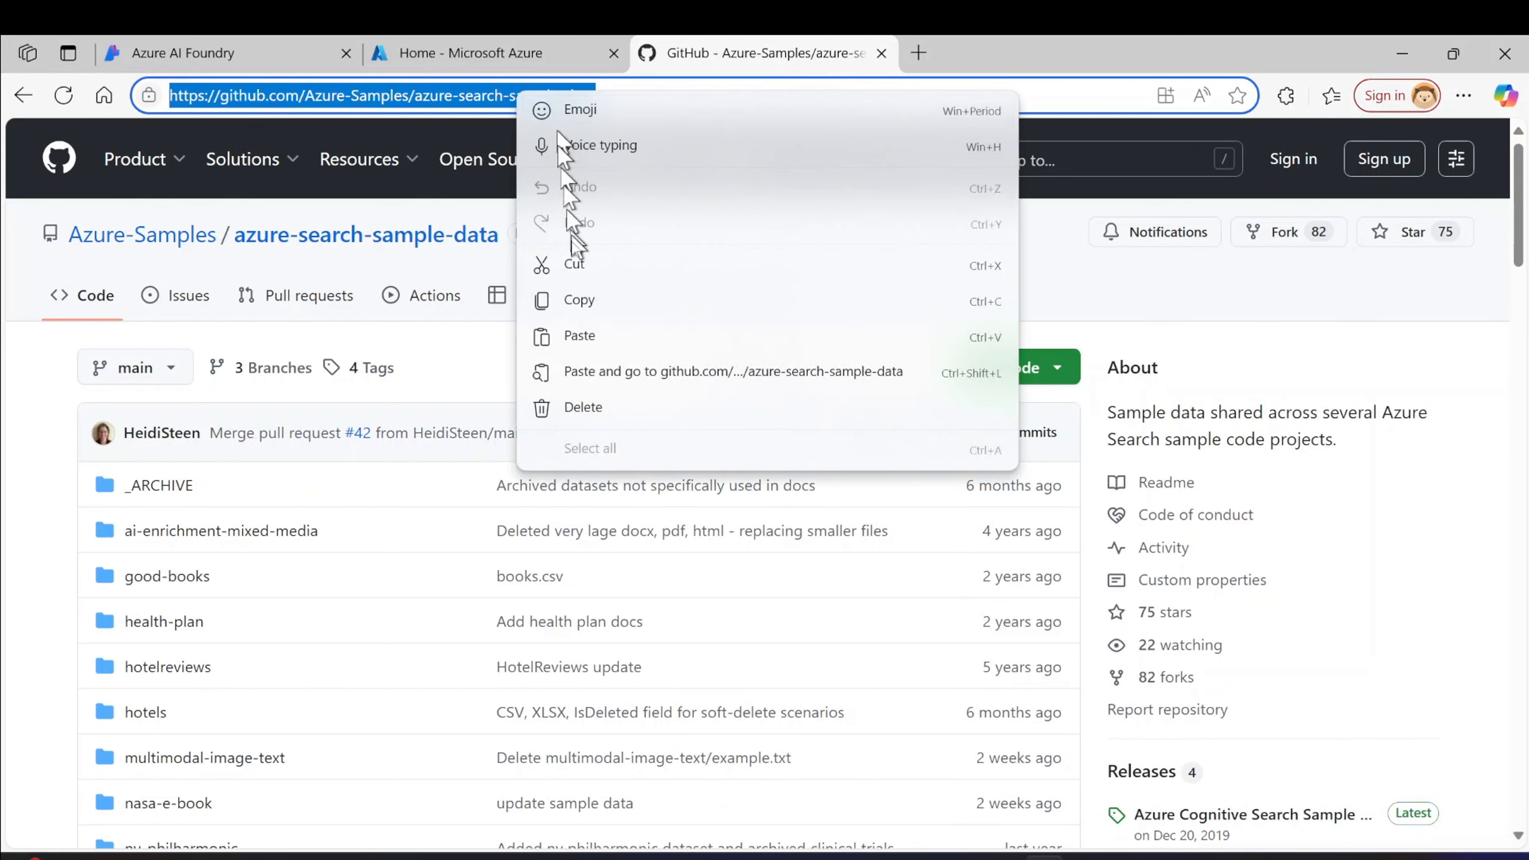
click(576, 289)
key(alt+Tab)
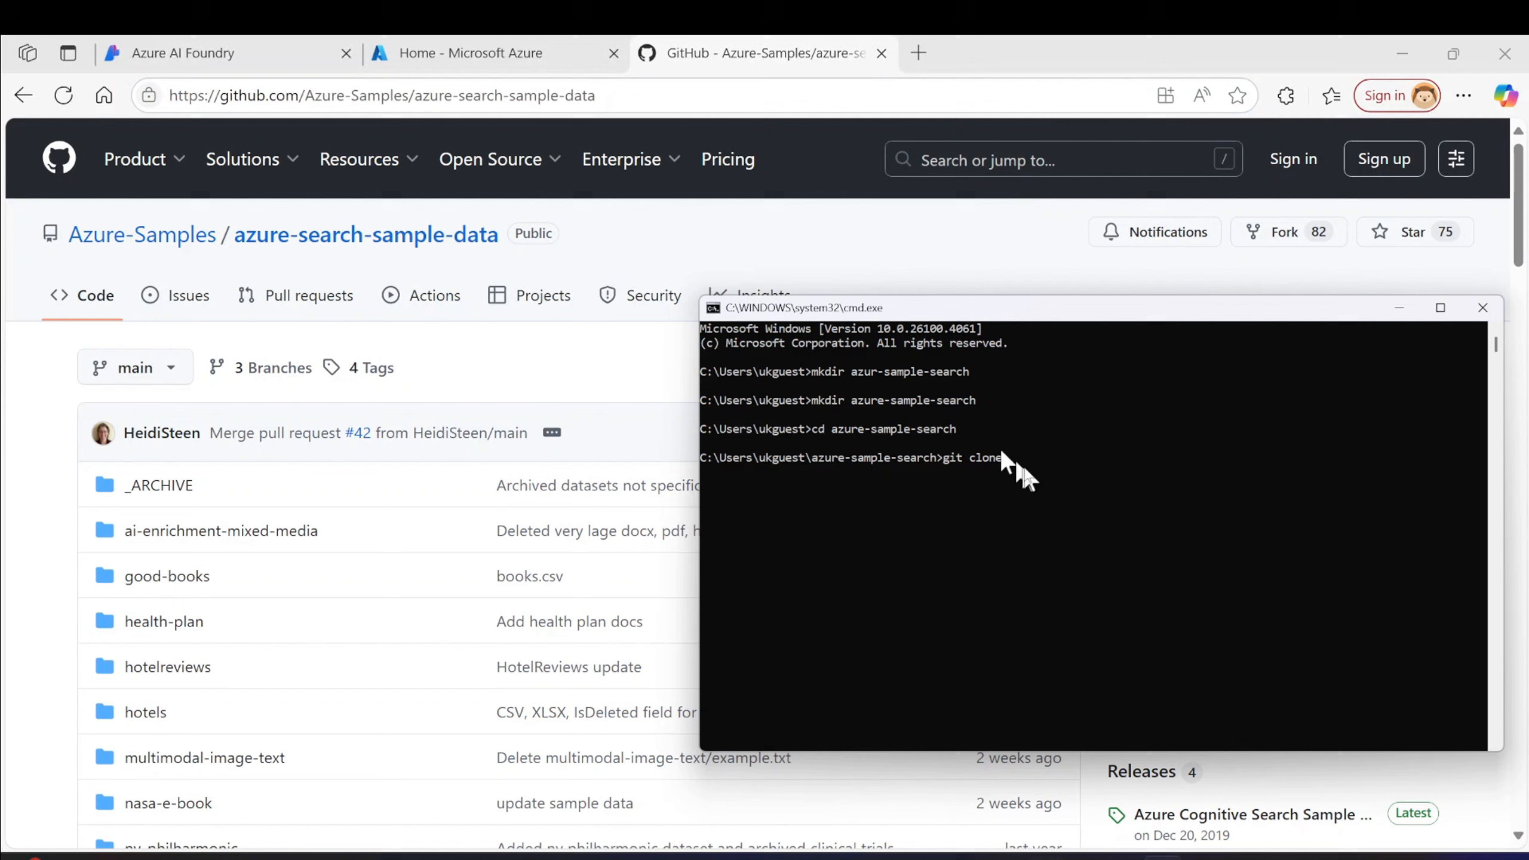
right_click(1073, 488)
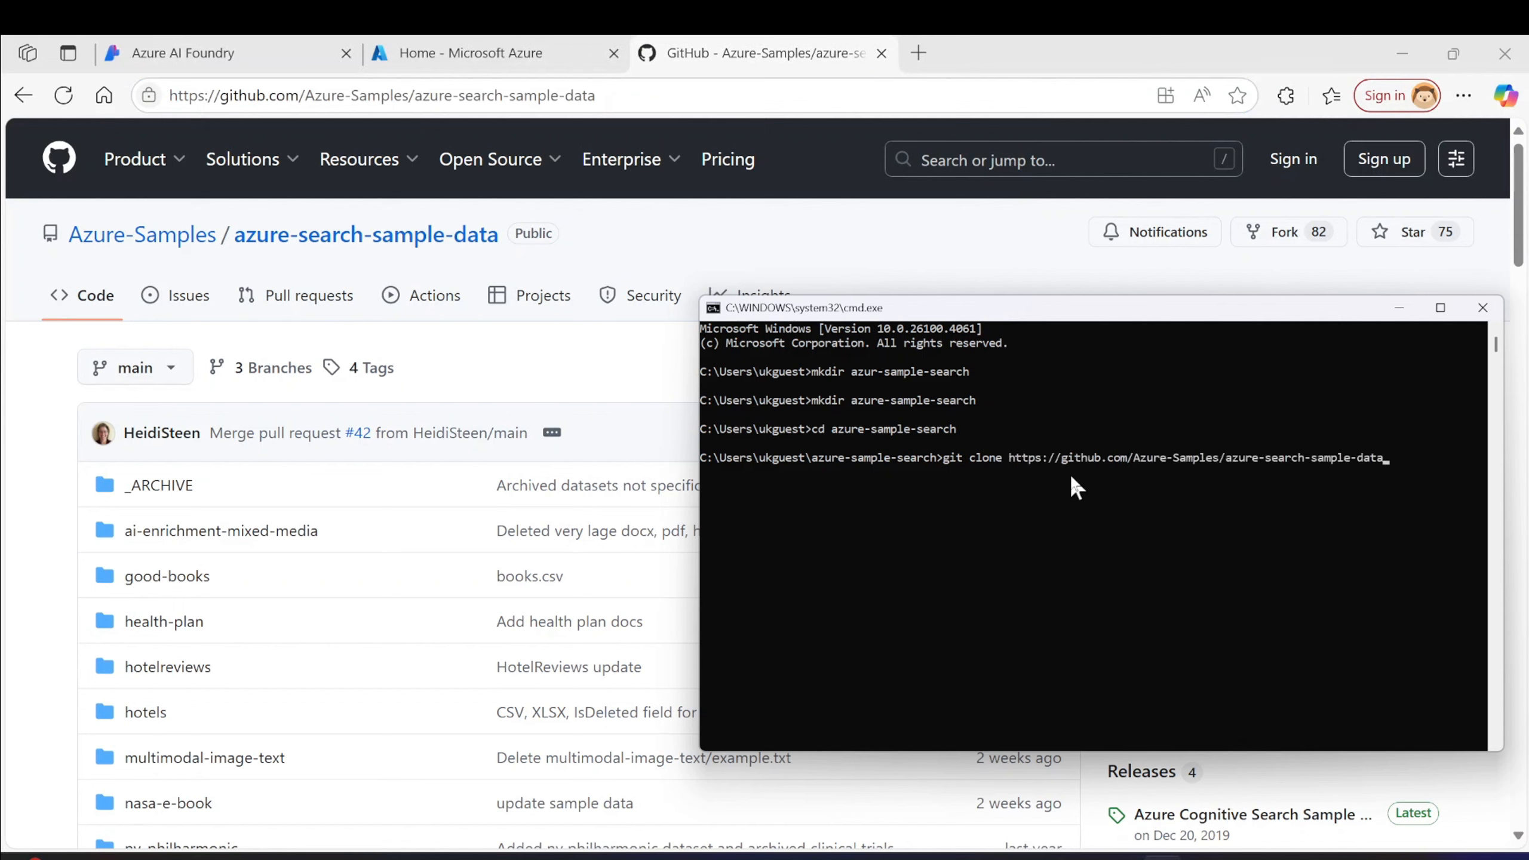
key(Return)
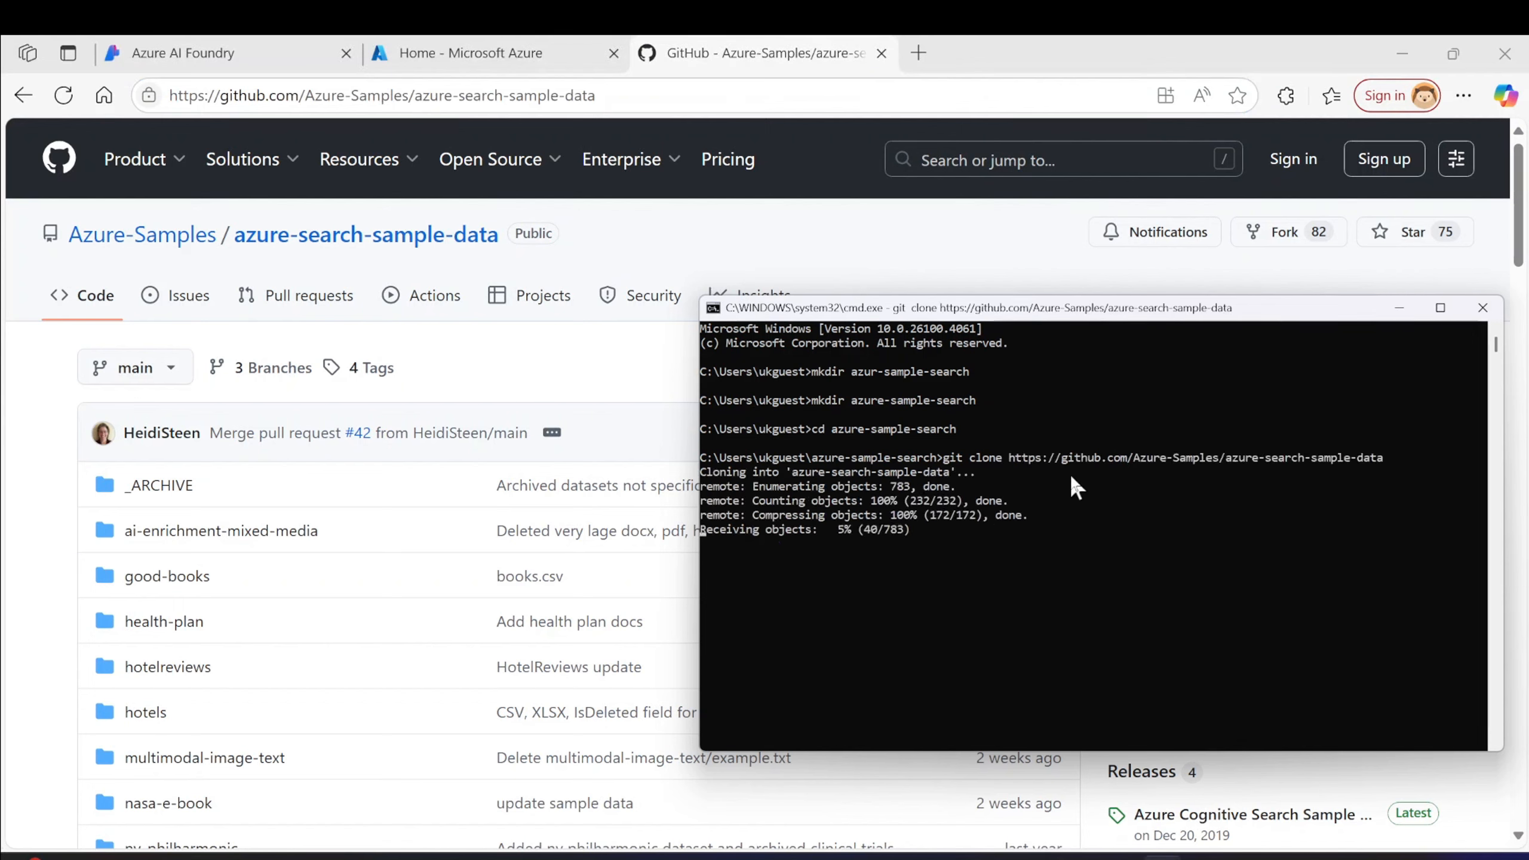
click(177, 53)
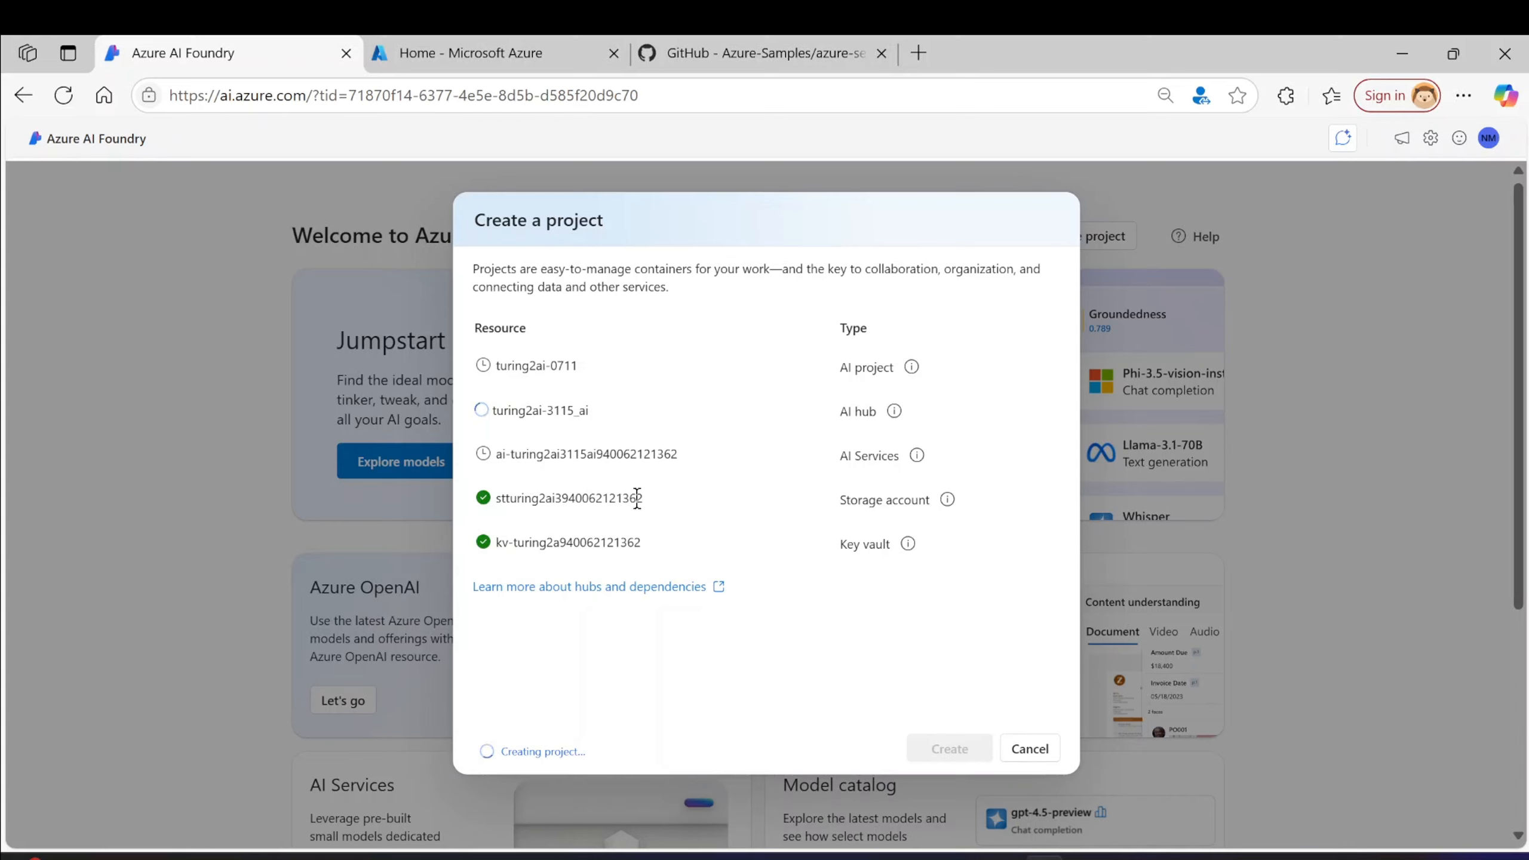
- Check the storage account and AI Services names being created, then view the clone's progress
drag(639, 498, 492, 453)
click(729, 486)
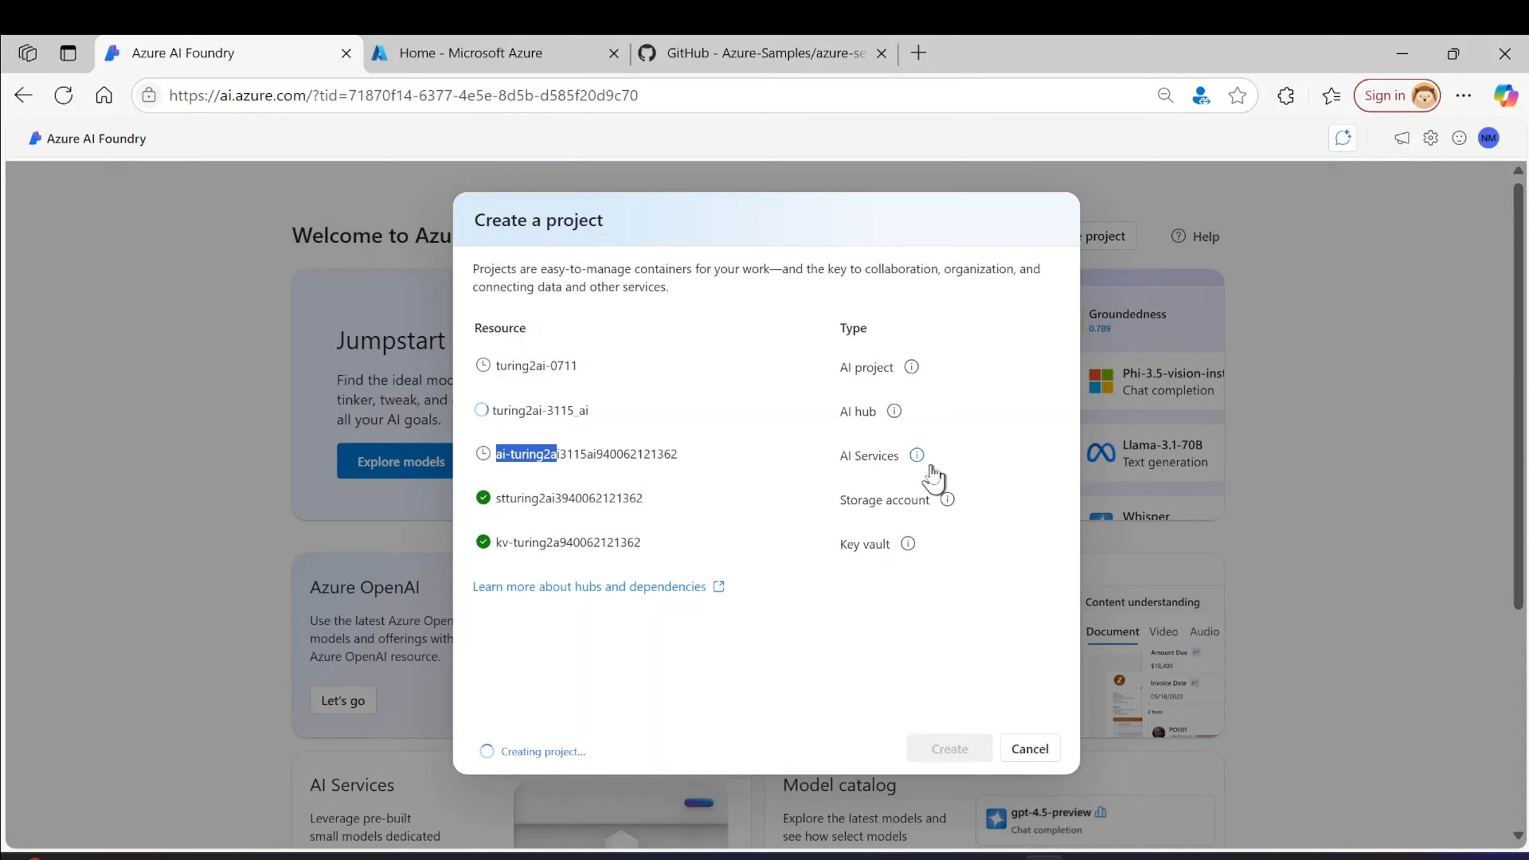
click(943, 586)
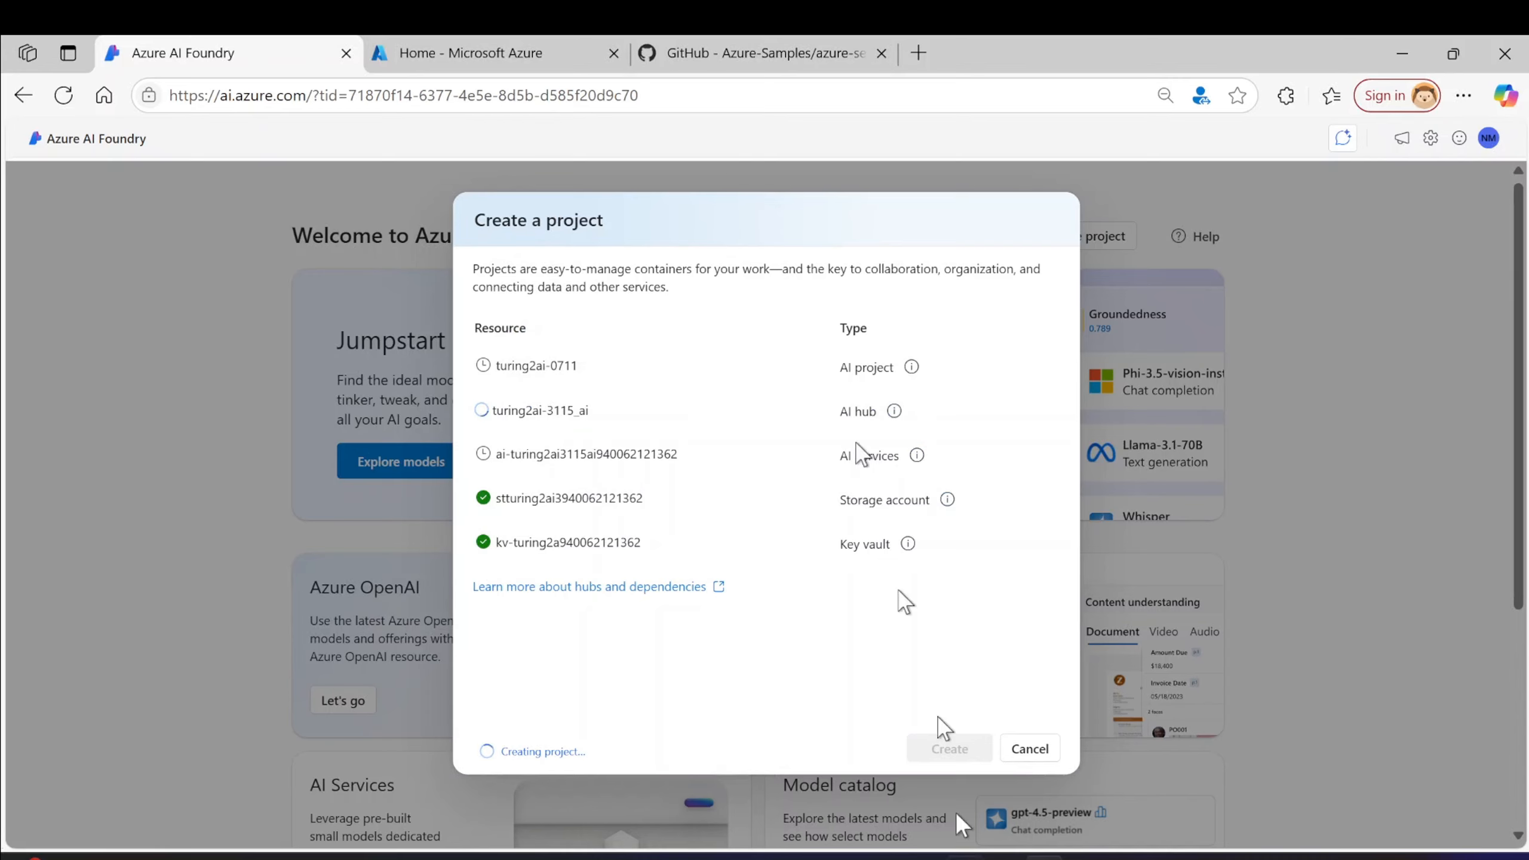
click(1164, 858)
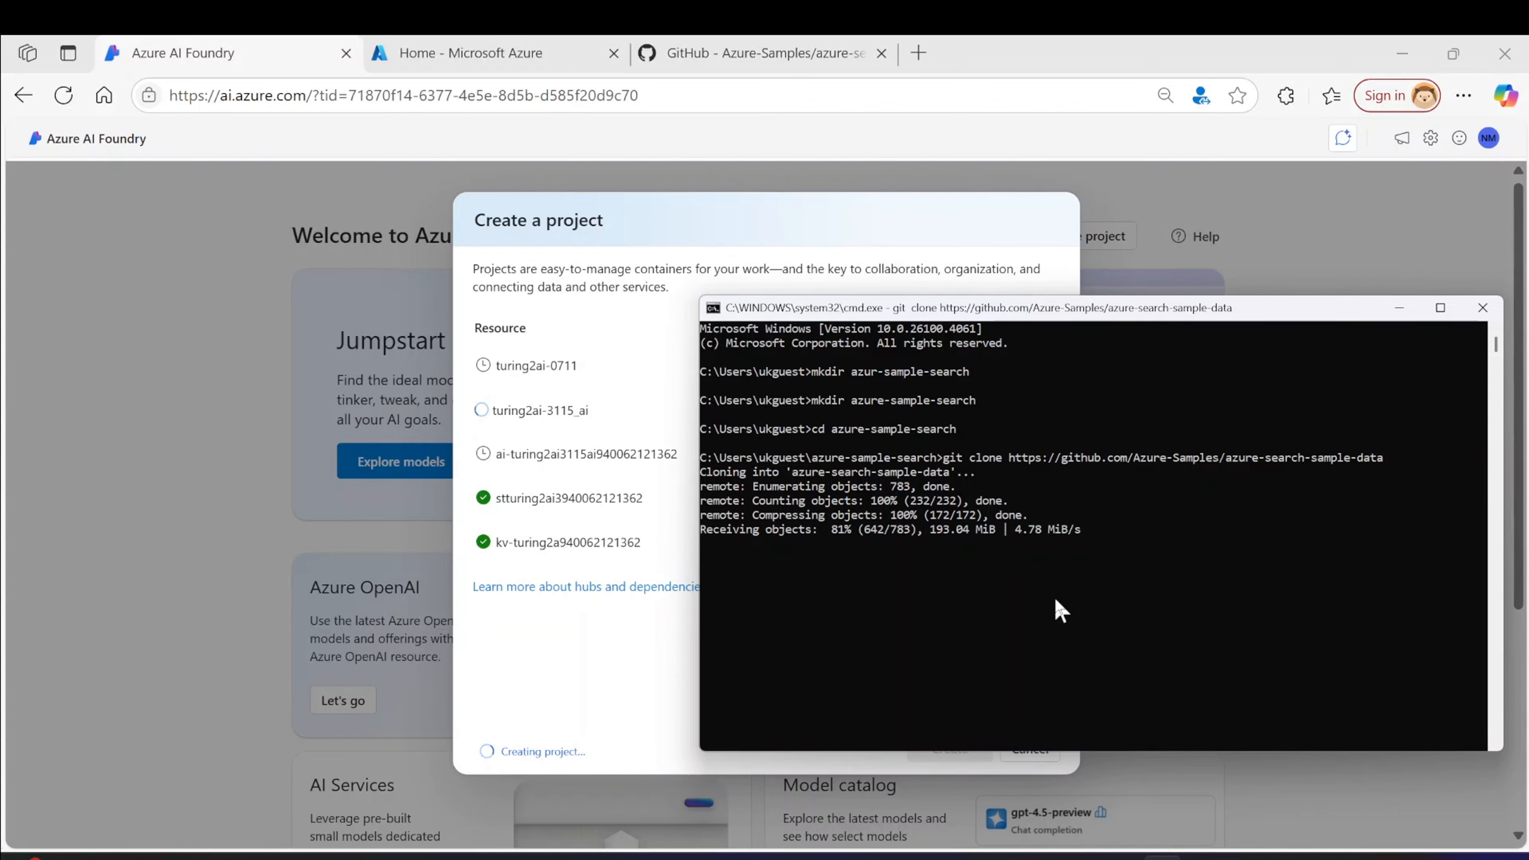
- Open the repository's health-plan folder on GitHub to view its six PDFs
click(750, 53)
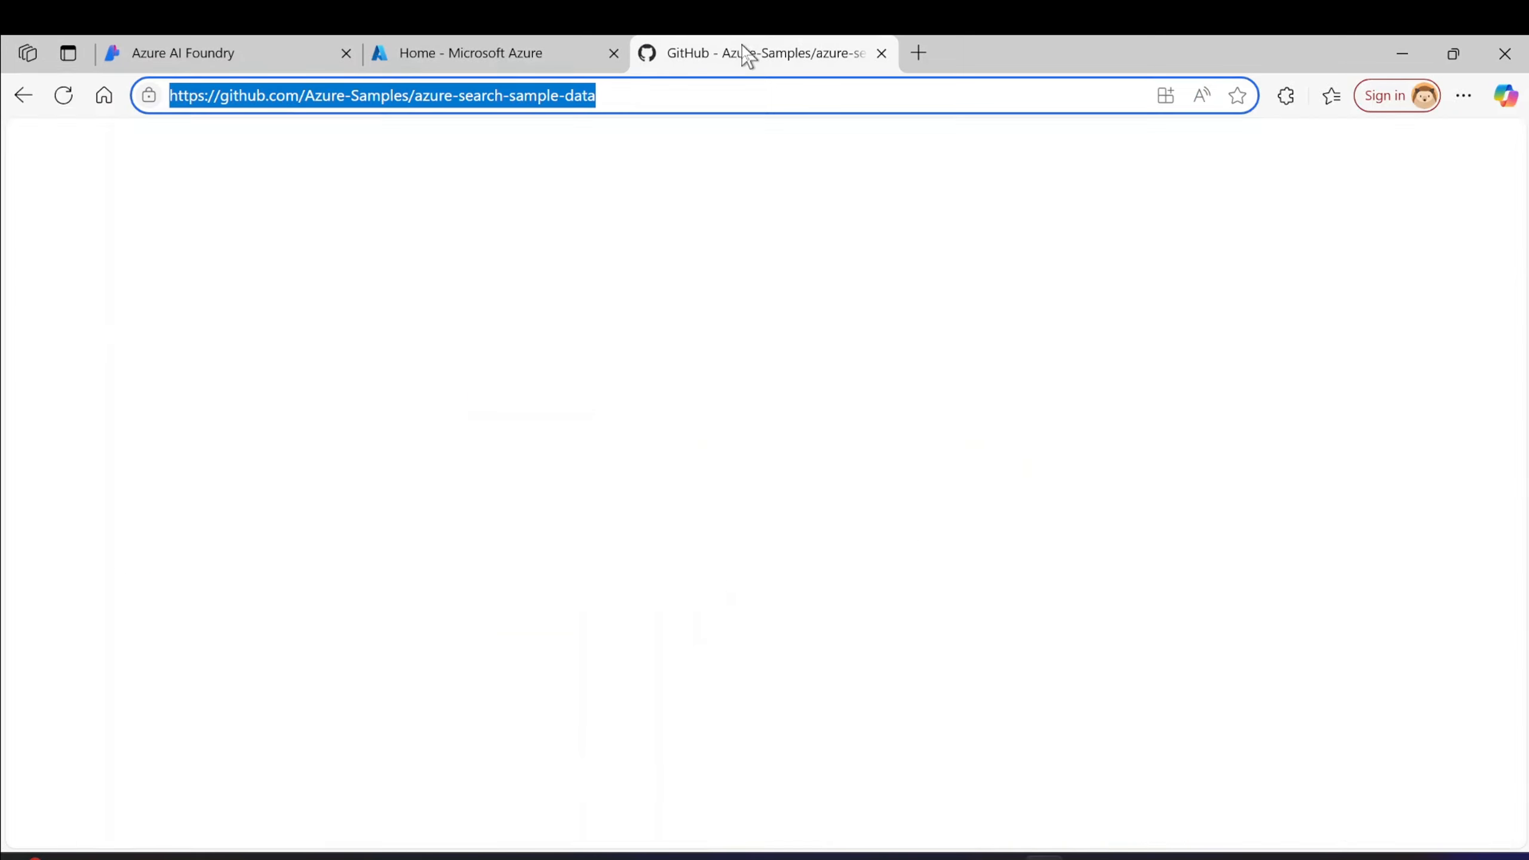
scroll(304, 578, down, 2)
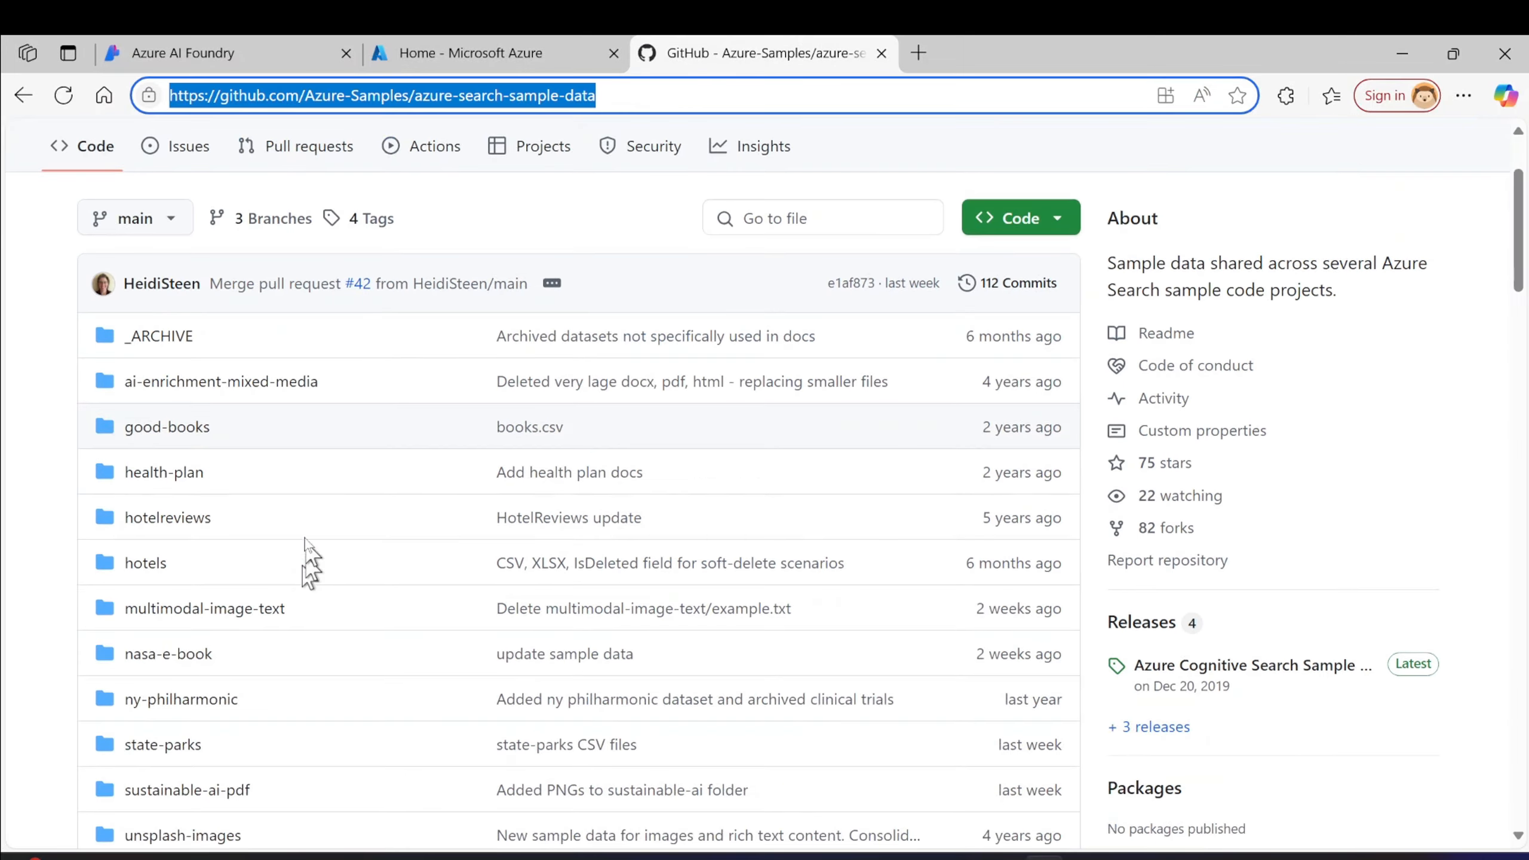
click(159, 475)
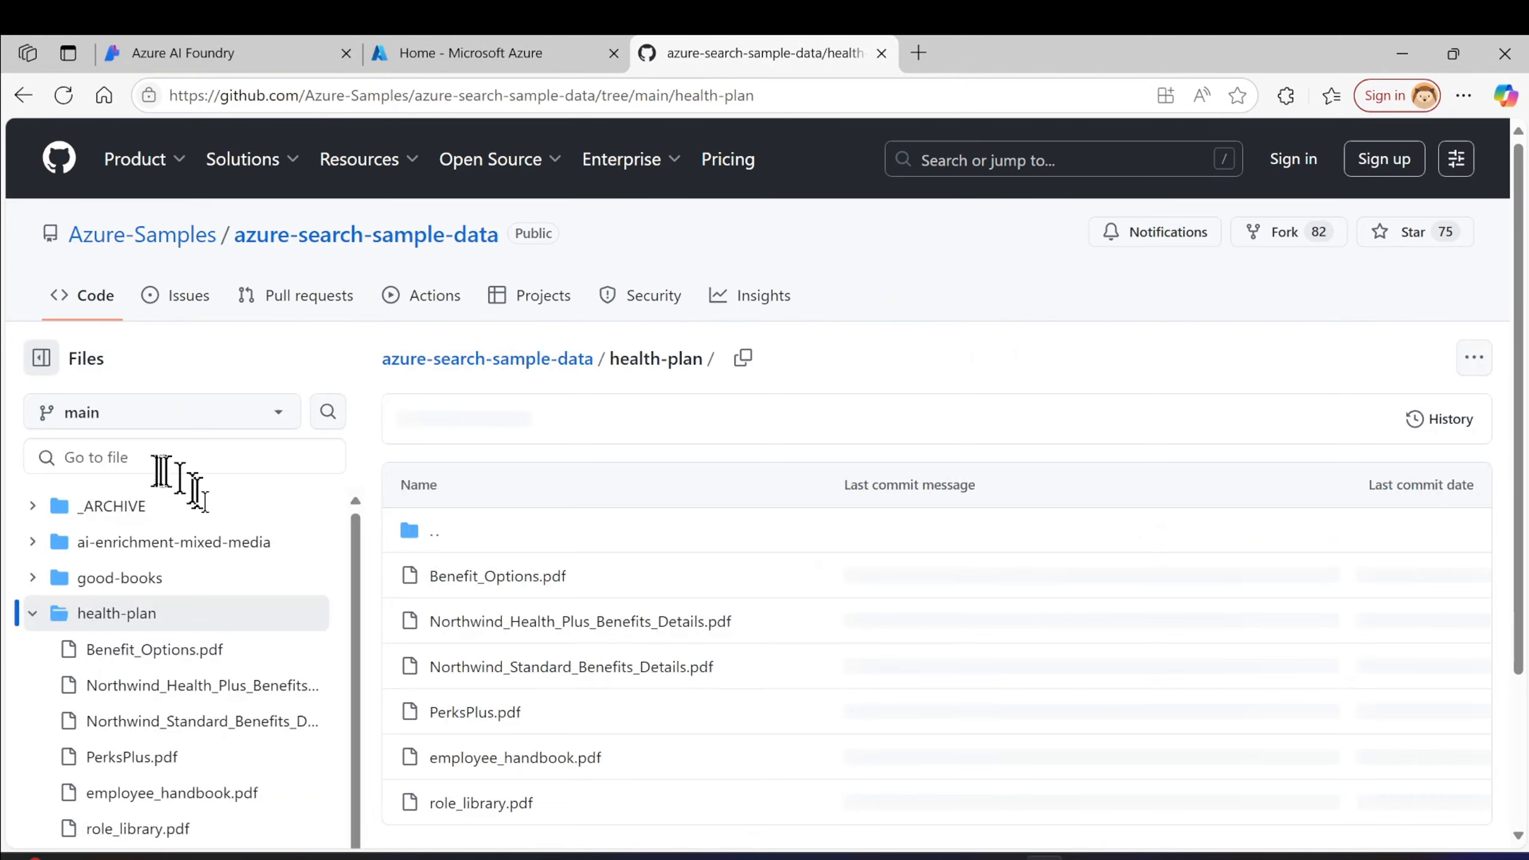
scroll(609, 624, down, 3)
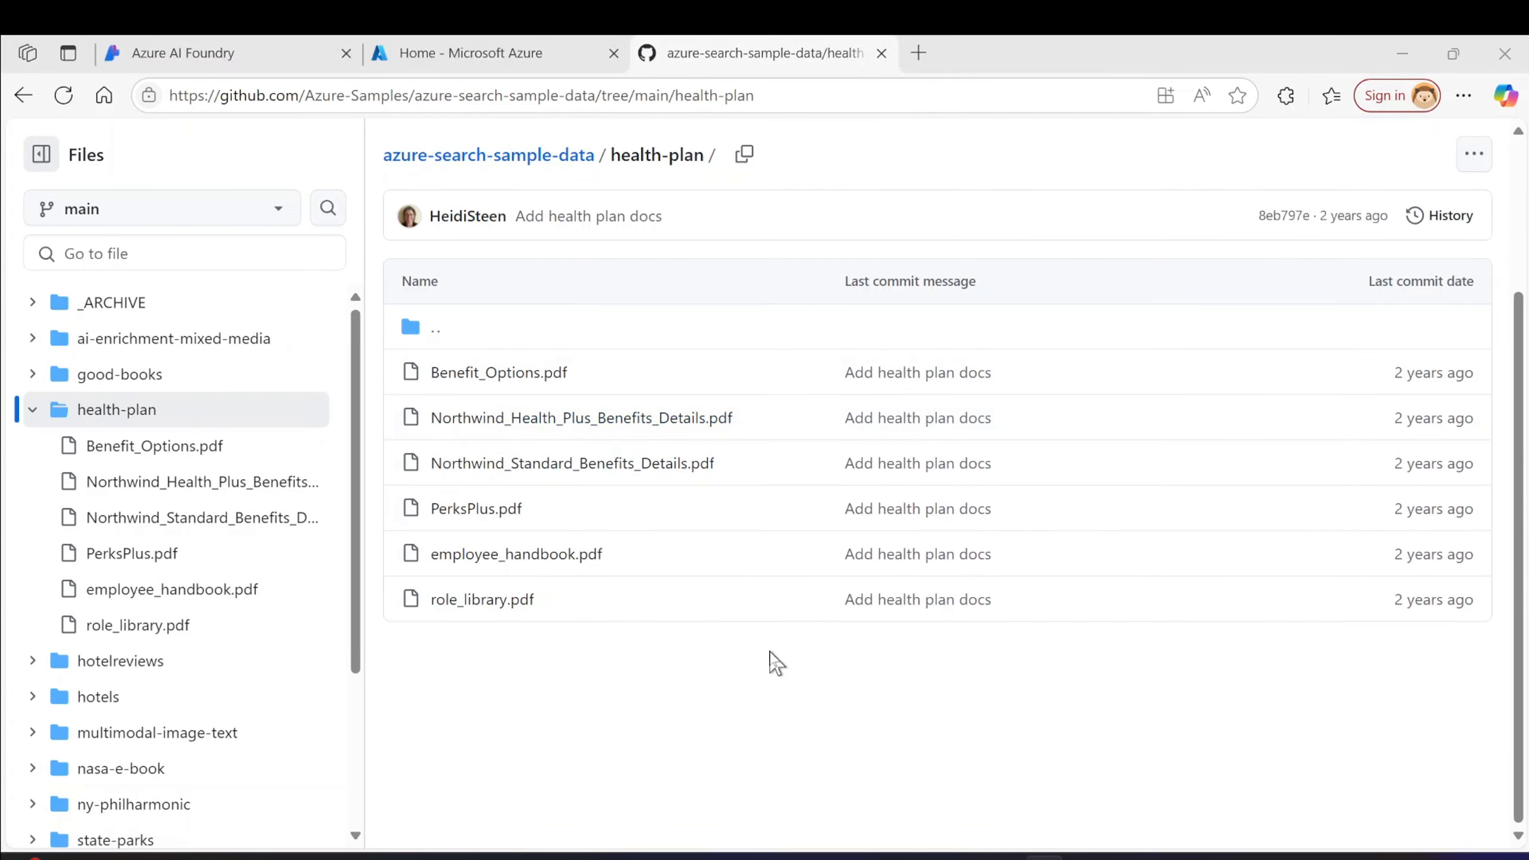
key(alt+Tab)
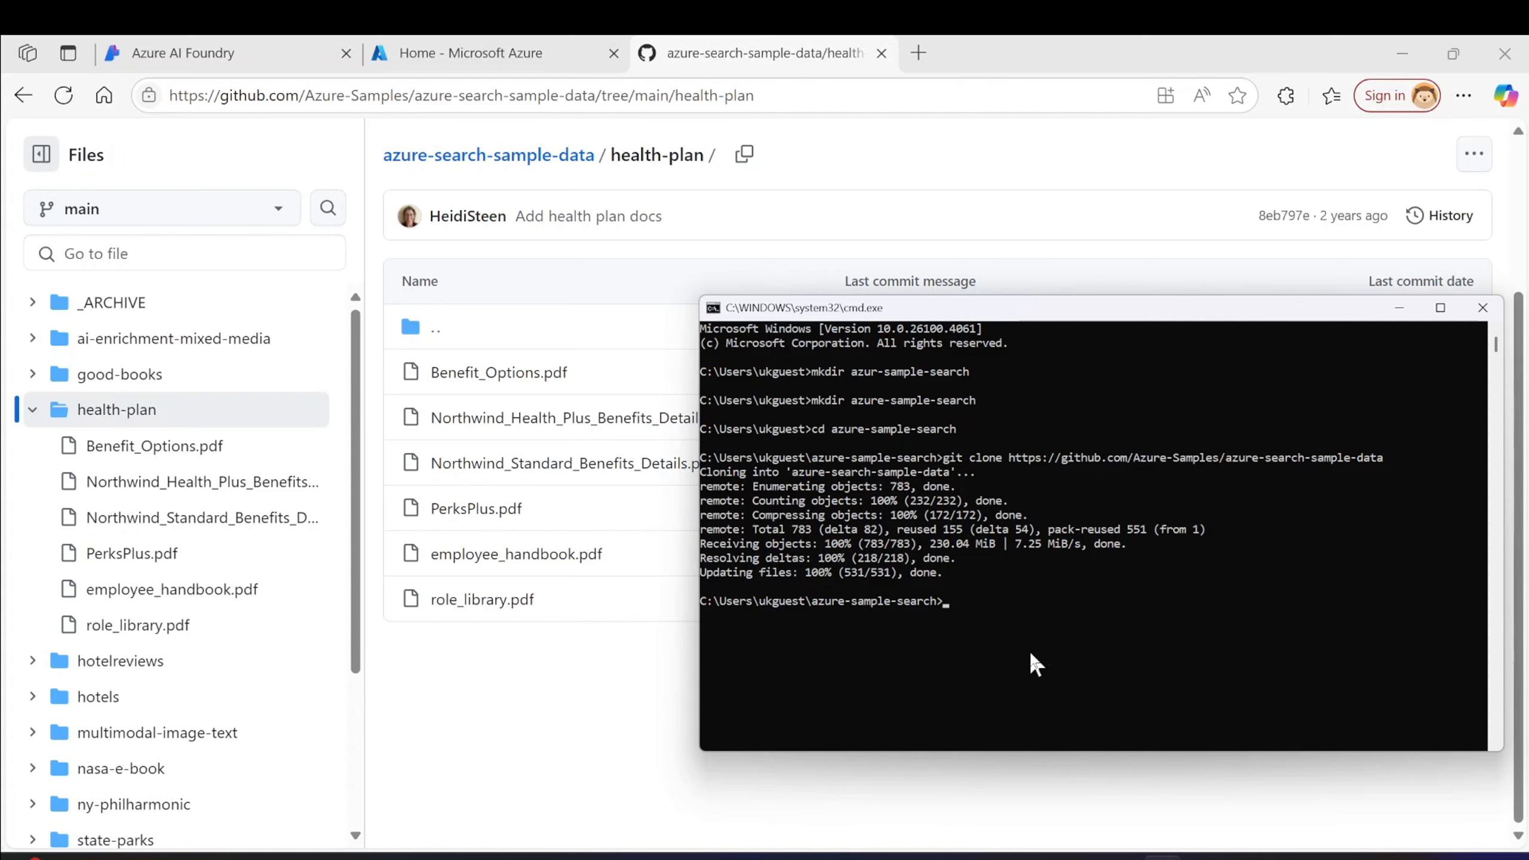
- Move into azure-search-sample-data\health-plan with cd and list its six PDFs with dir
text(cd)
key(Tab)
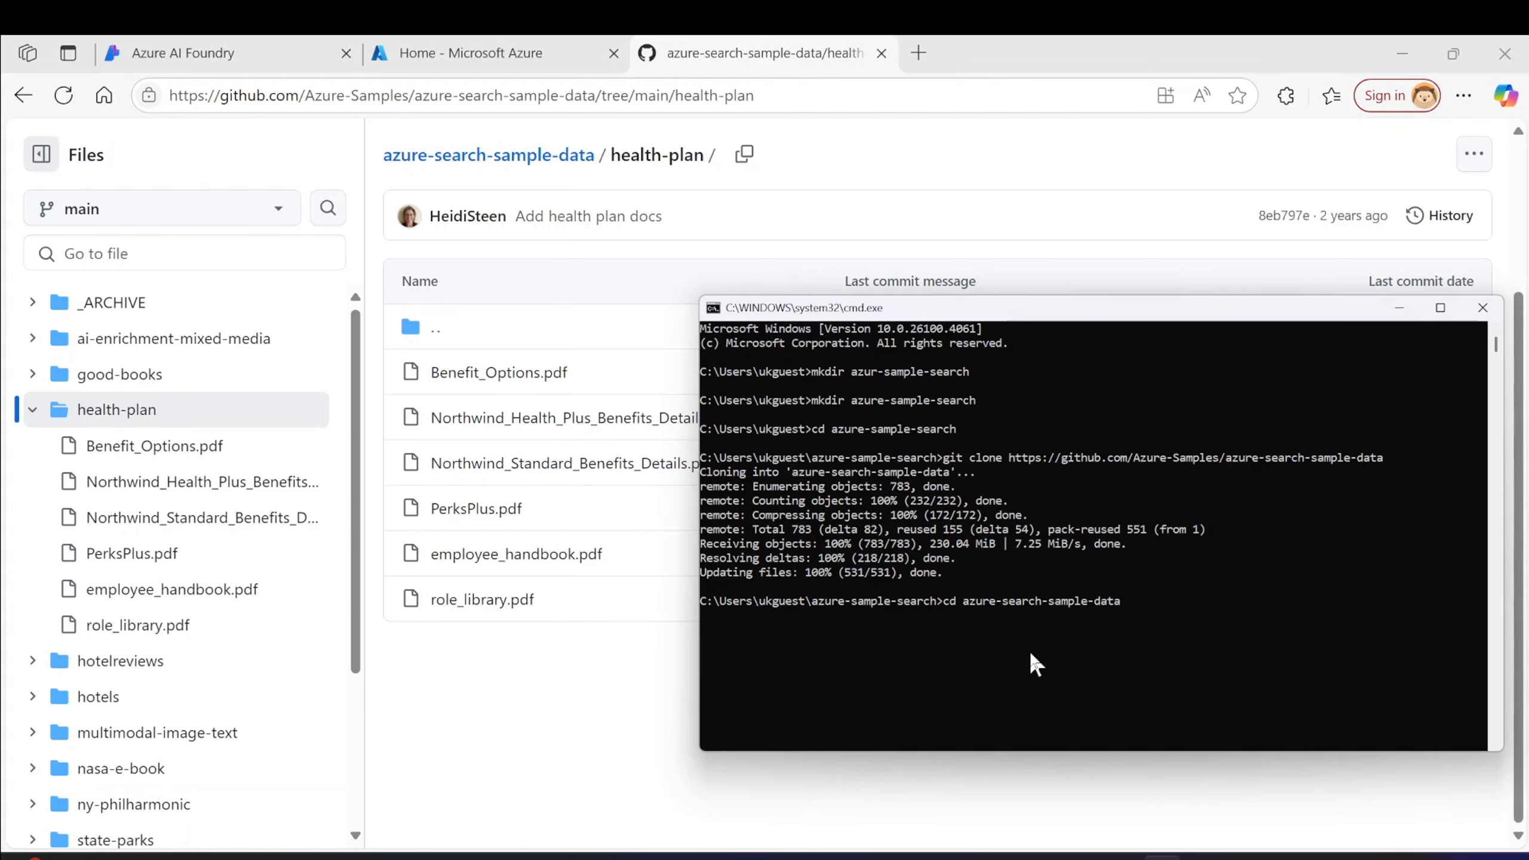
key(Return)
text(dir)
key(Return)
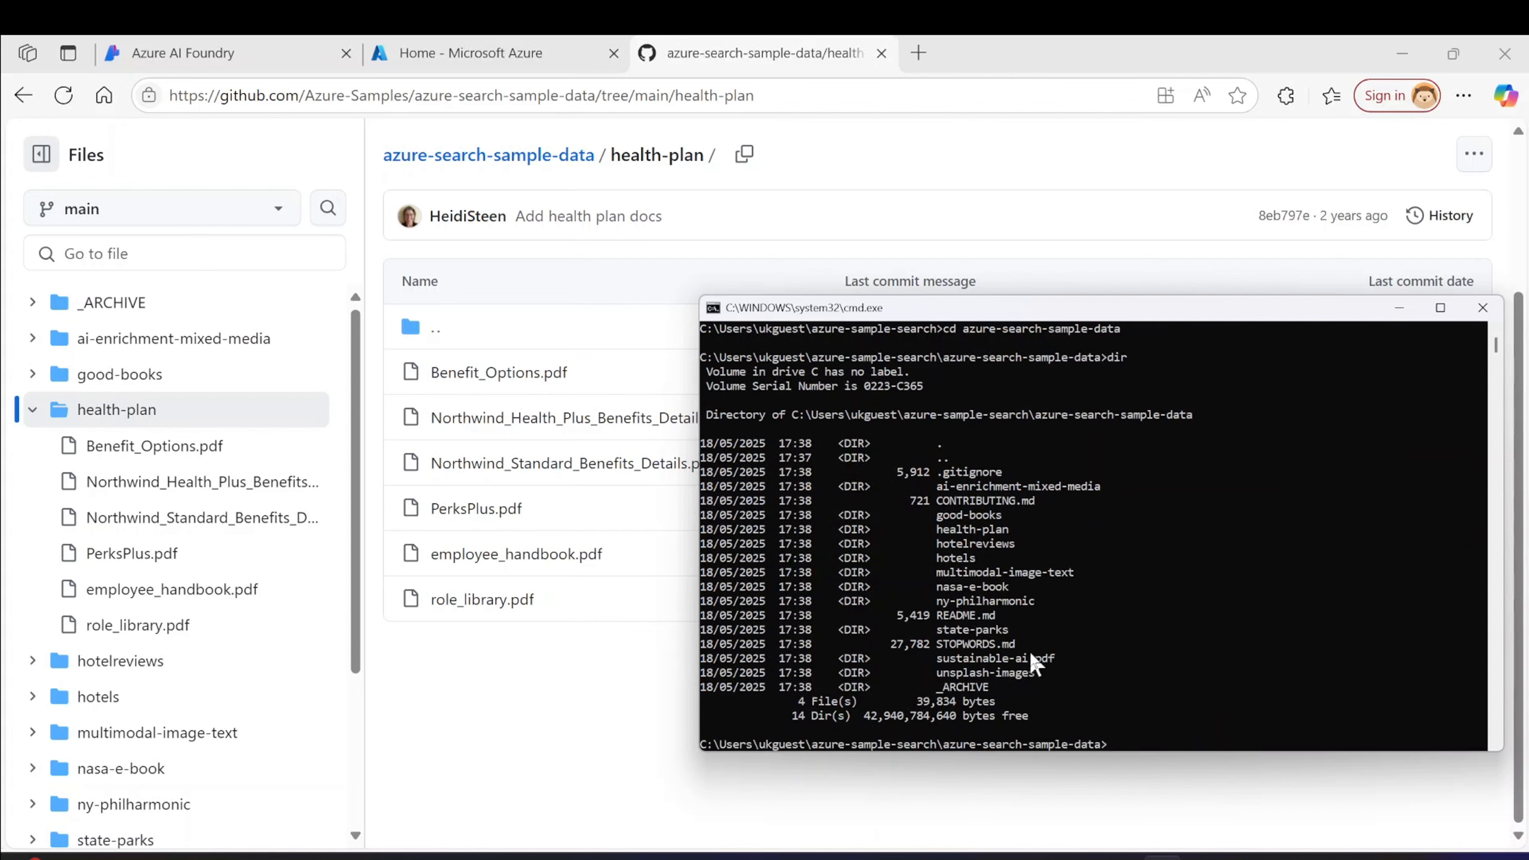
text(cd health-plan)
key(Return)
text(dir)
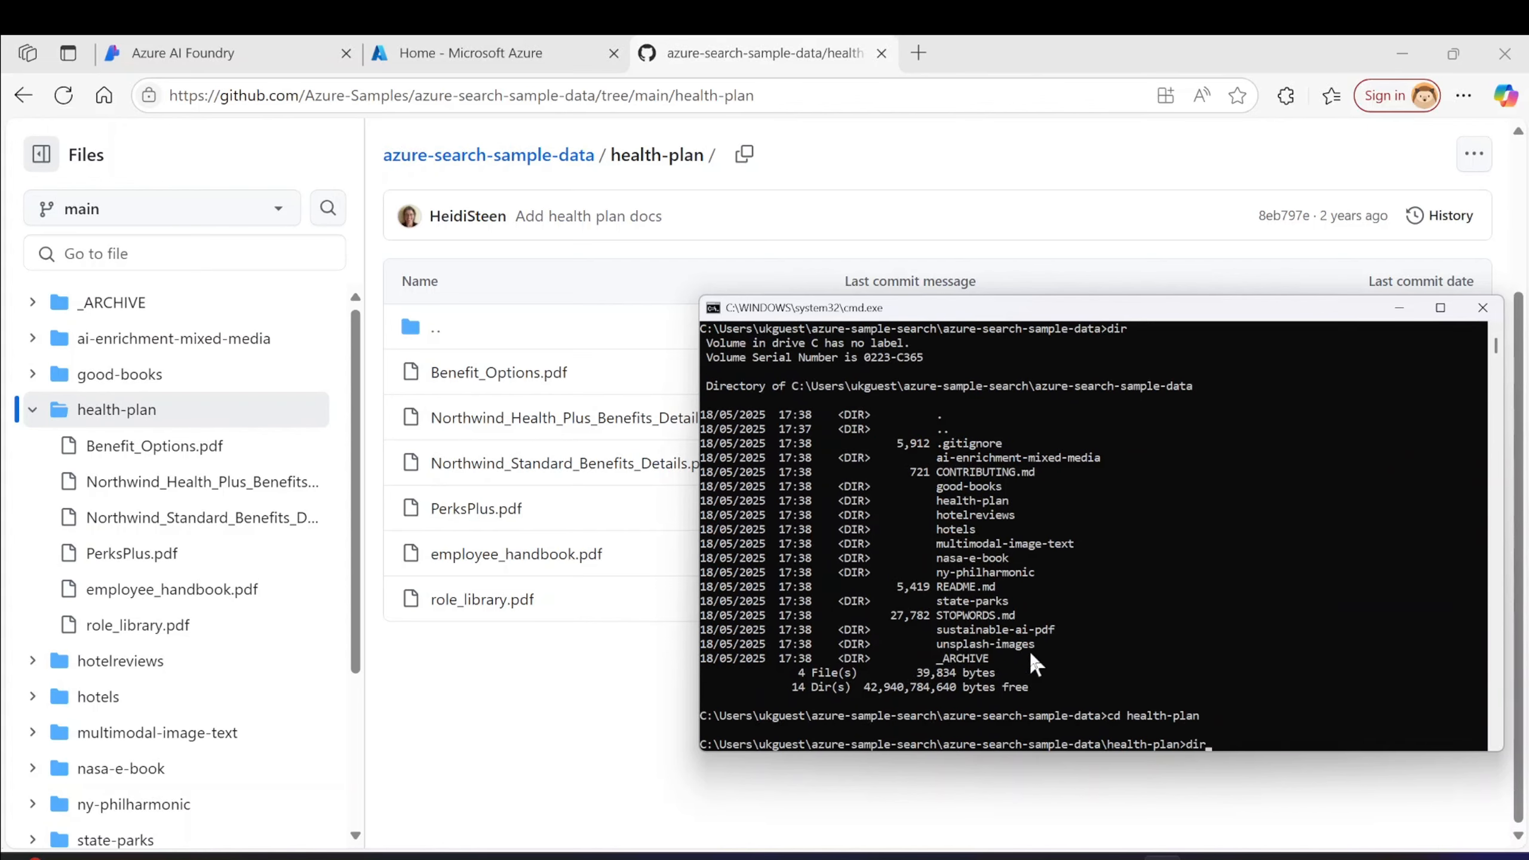
key(Return)
scroll(572, 382, up, 2)
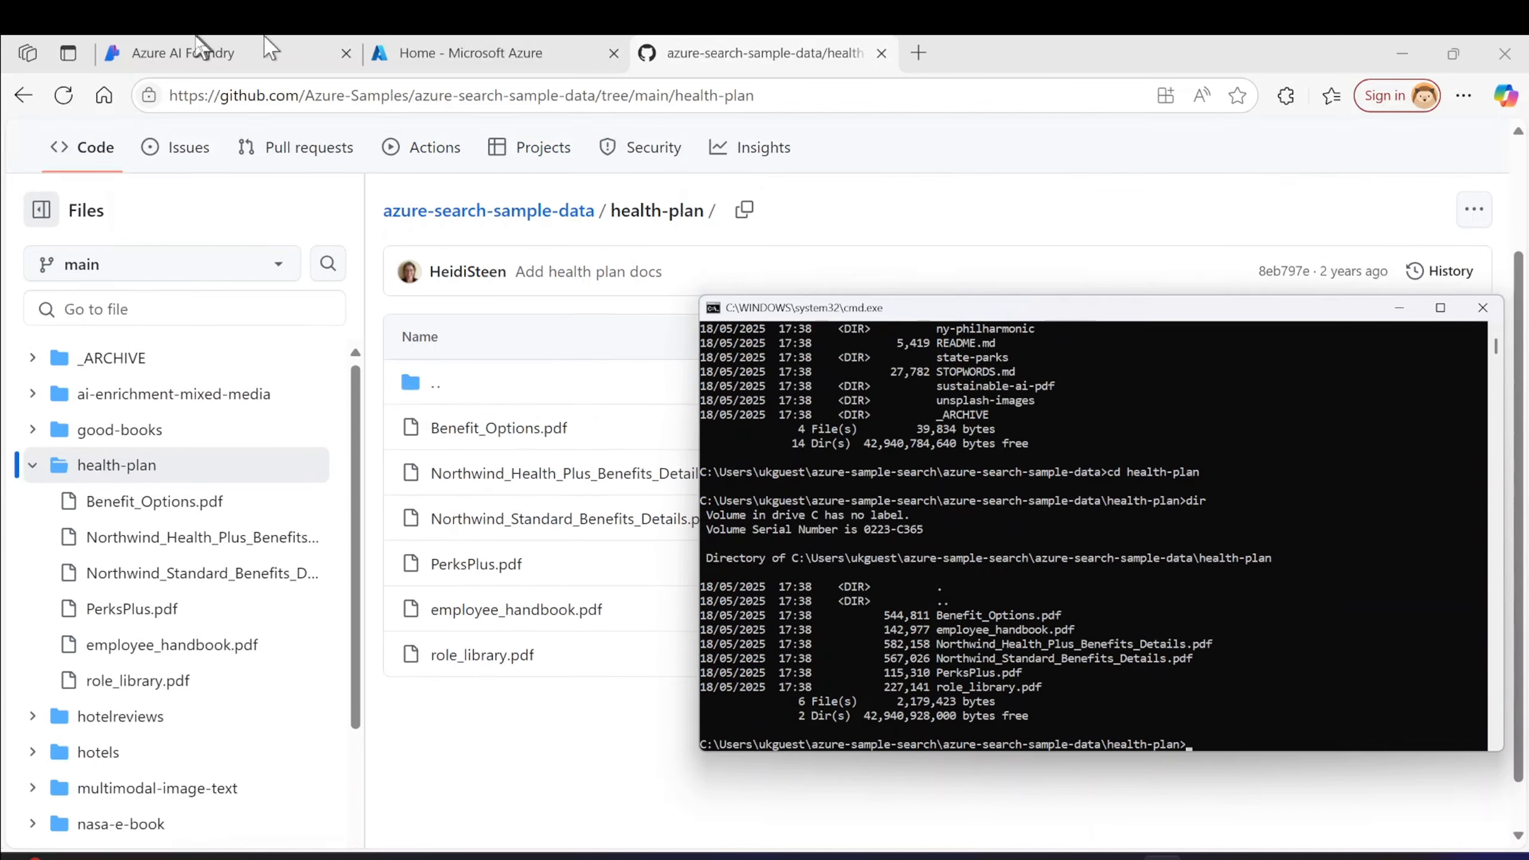
click(192, 41)
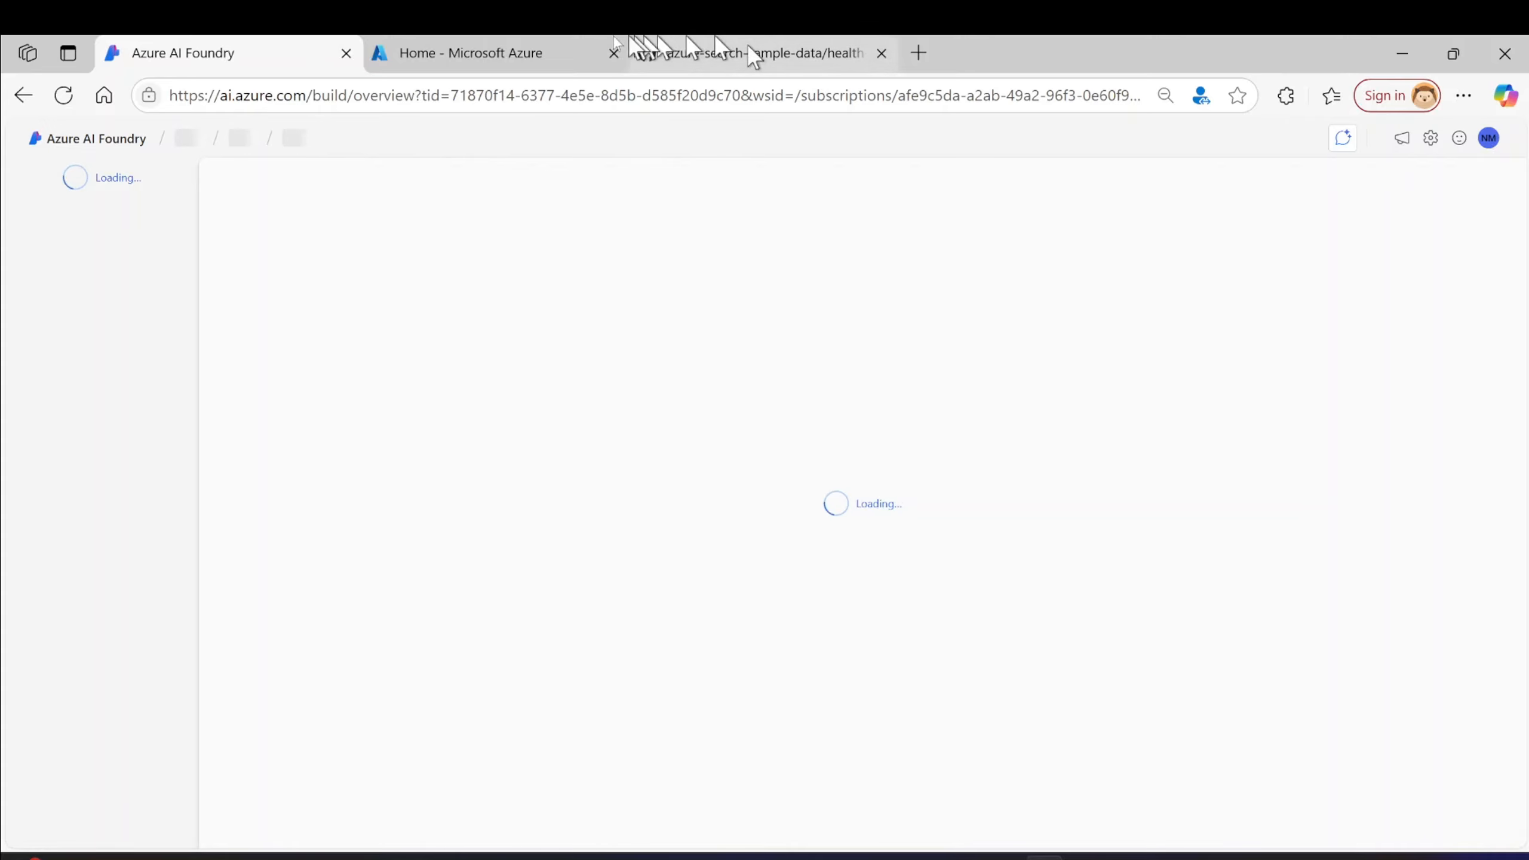
- Search the turing2ai-0711 model catalog for 'gpt-o' and open the gpt-4o-mini model
click(486, 58)
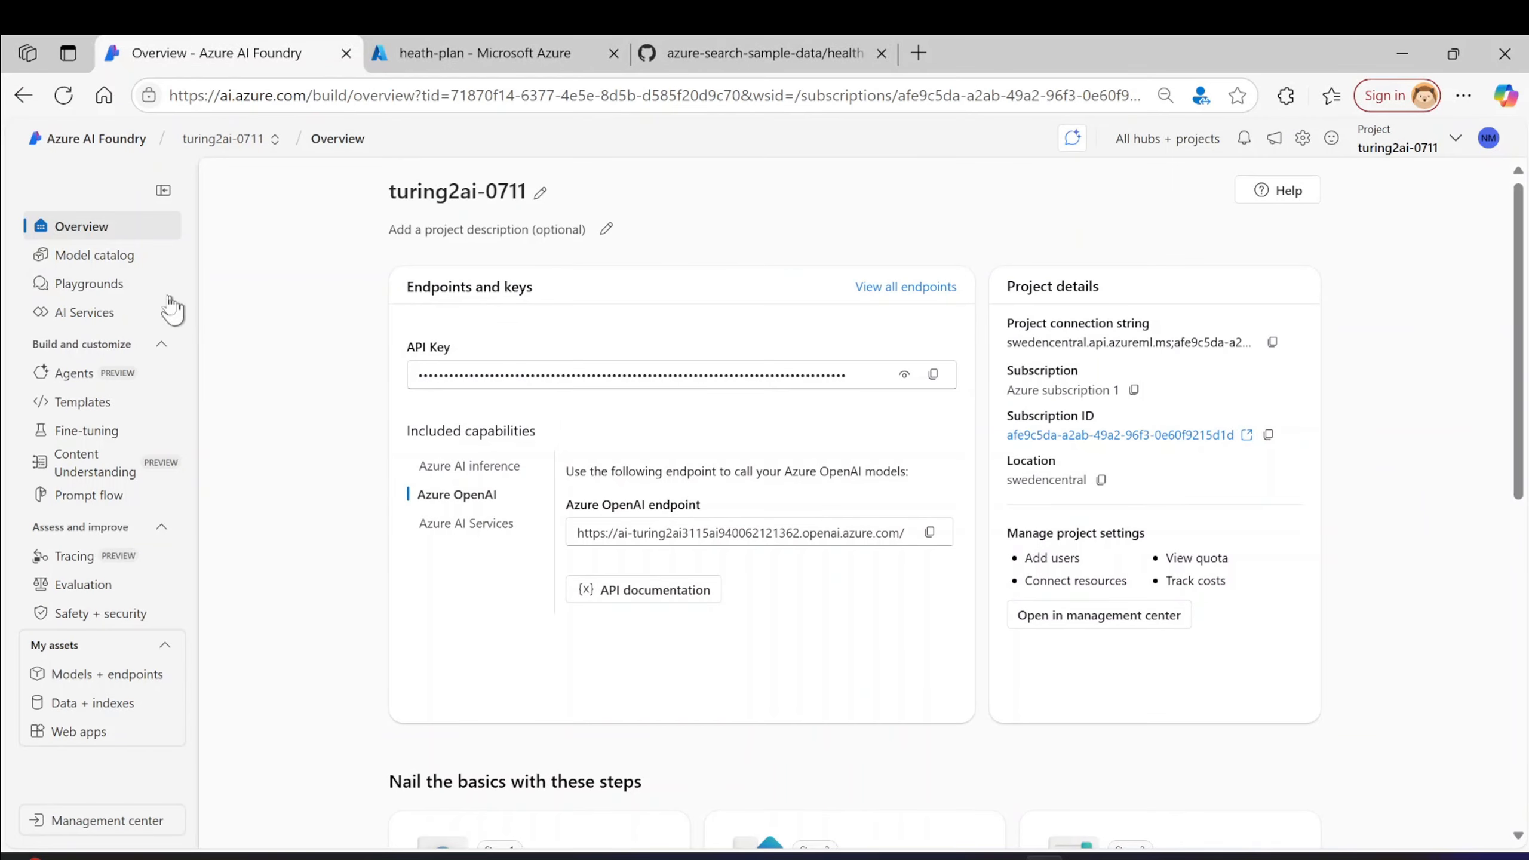
click(112, 257)
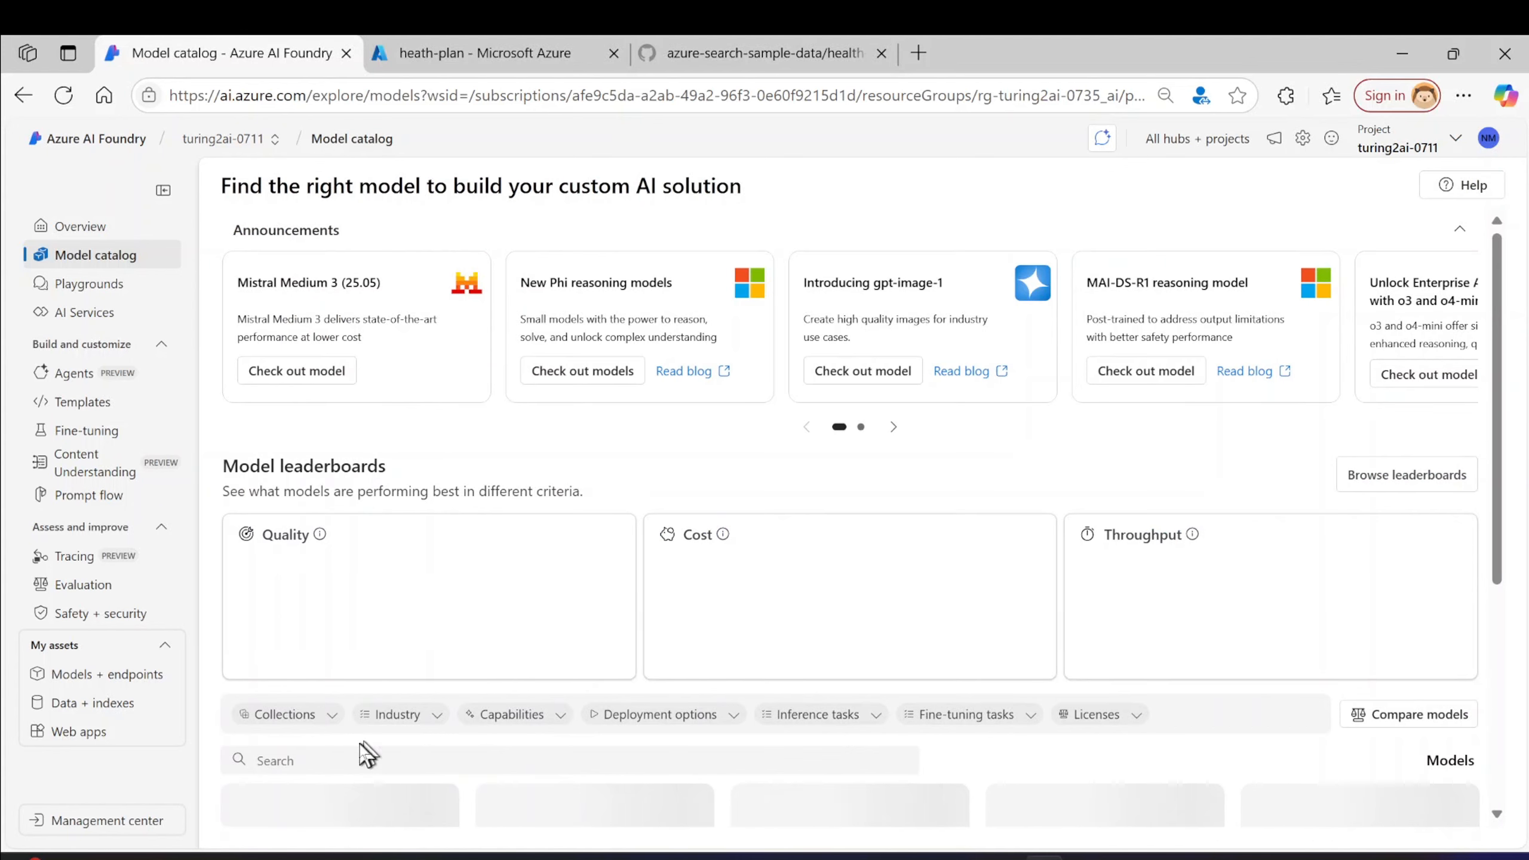
click(357, 759)
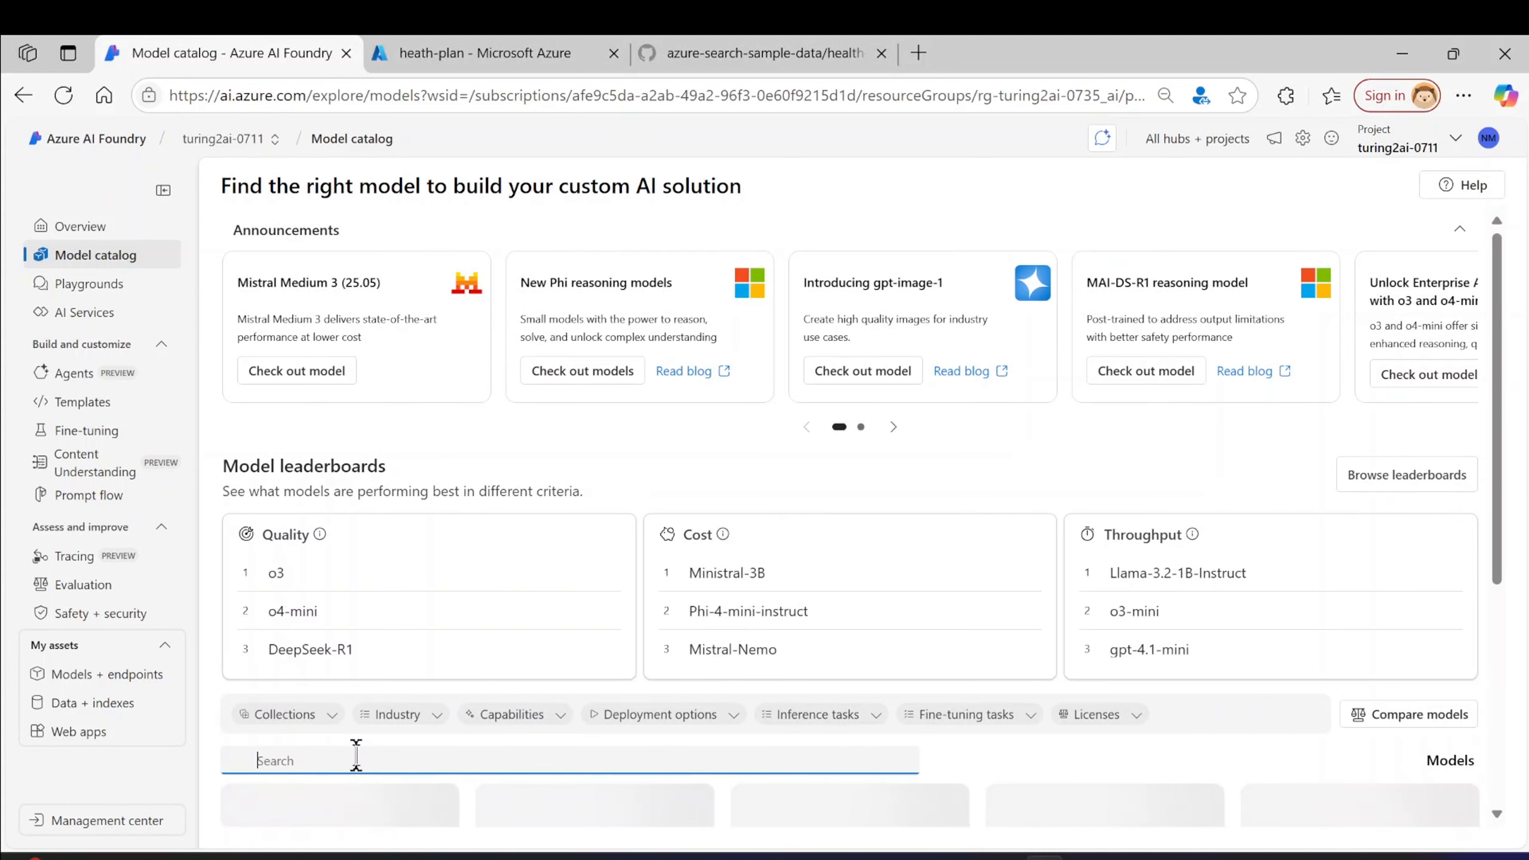
text(gpt-o4)
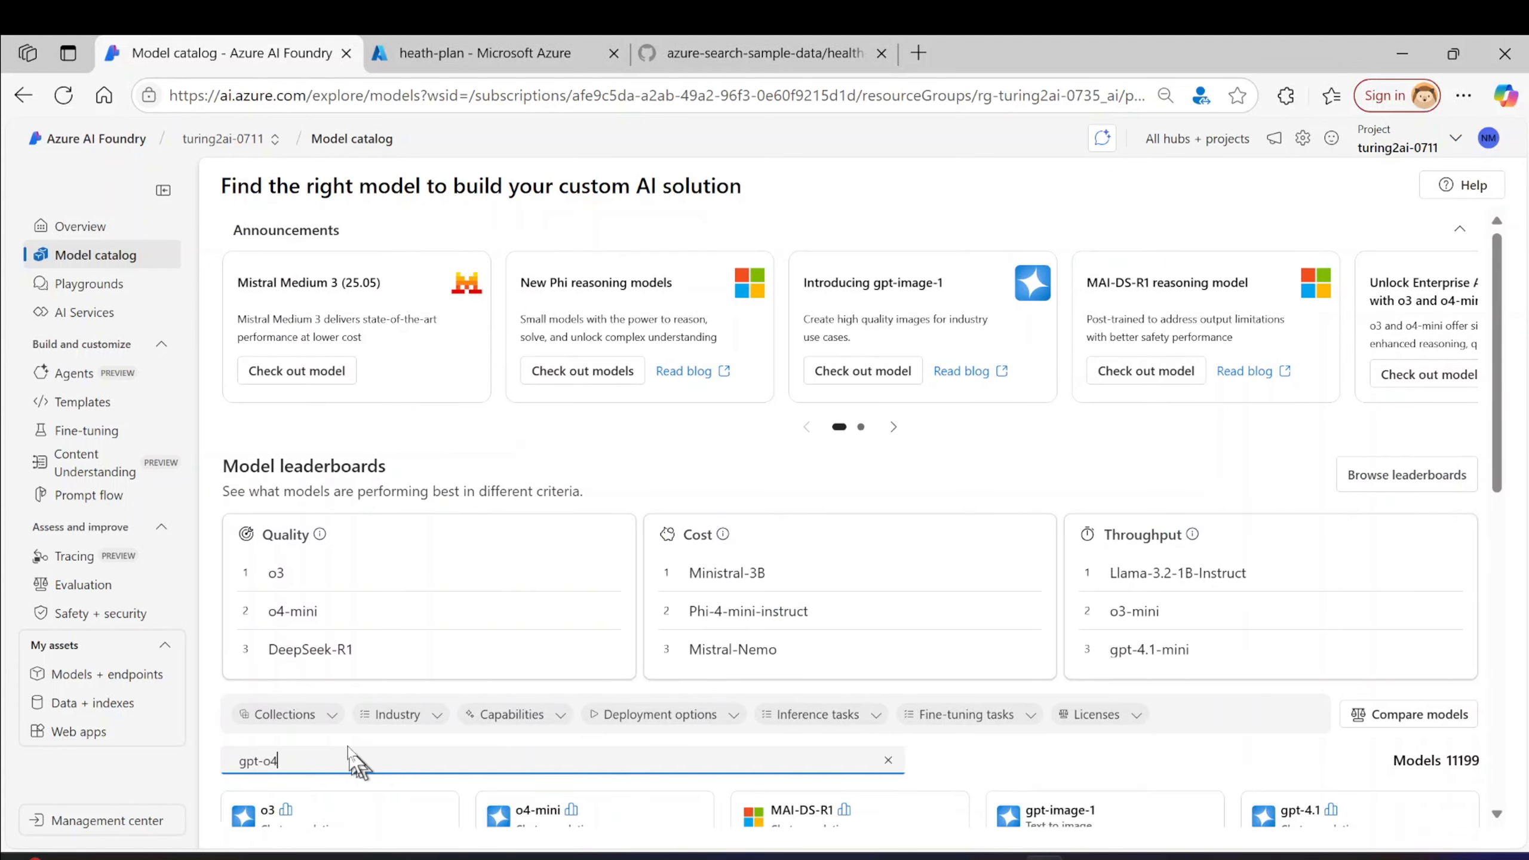
scroll(350, 753, down, 5)
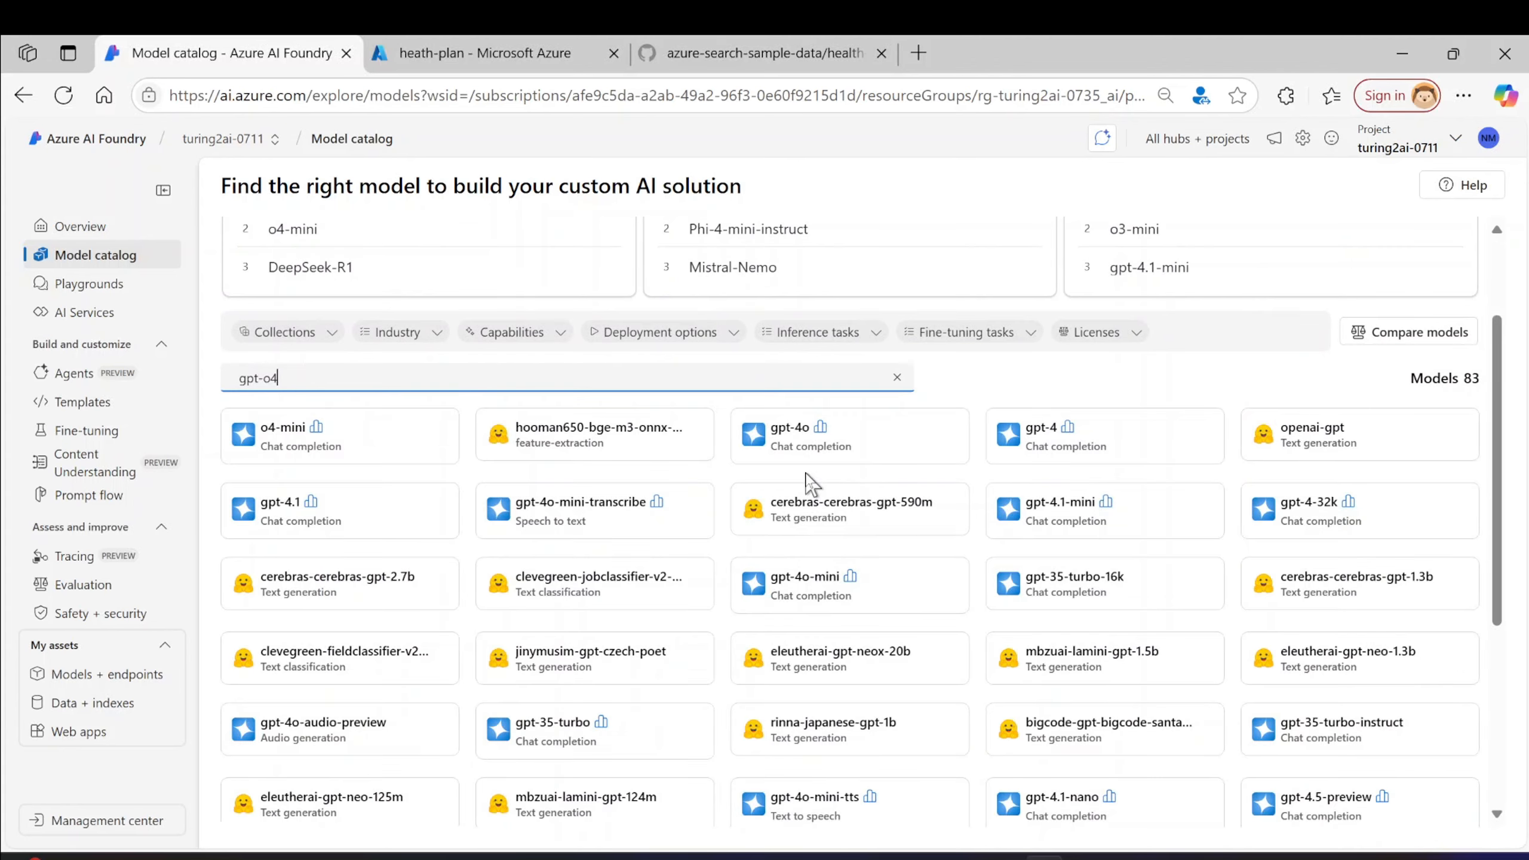
click(818, 605)
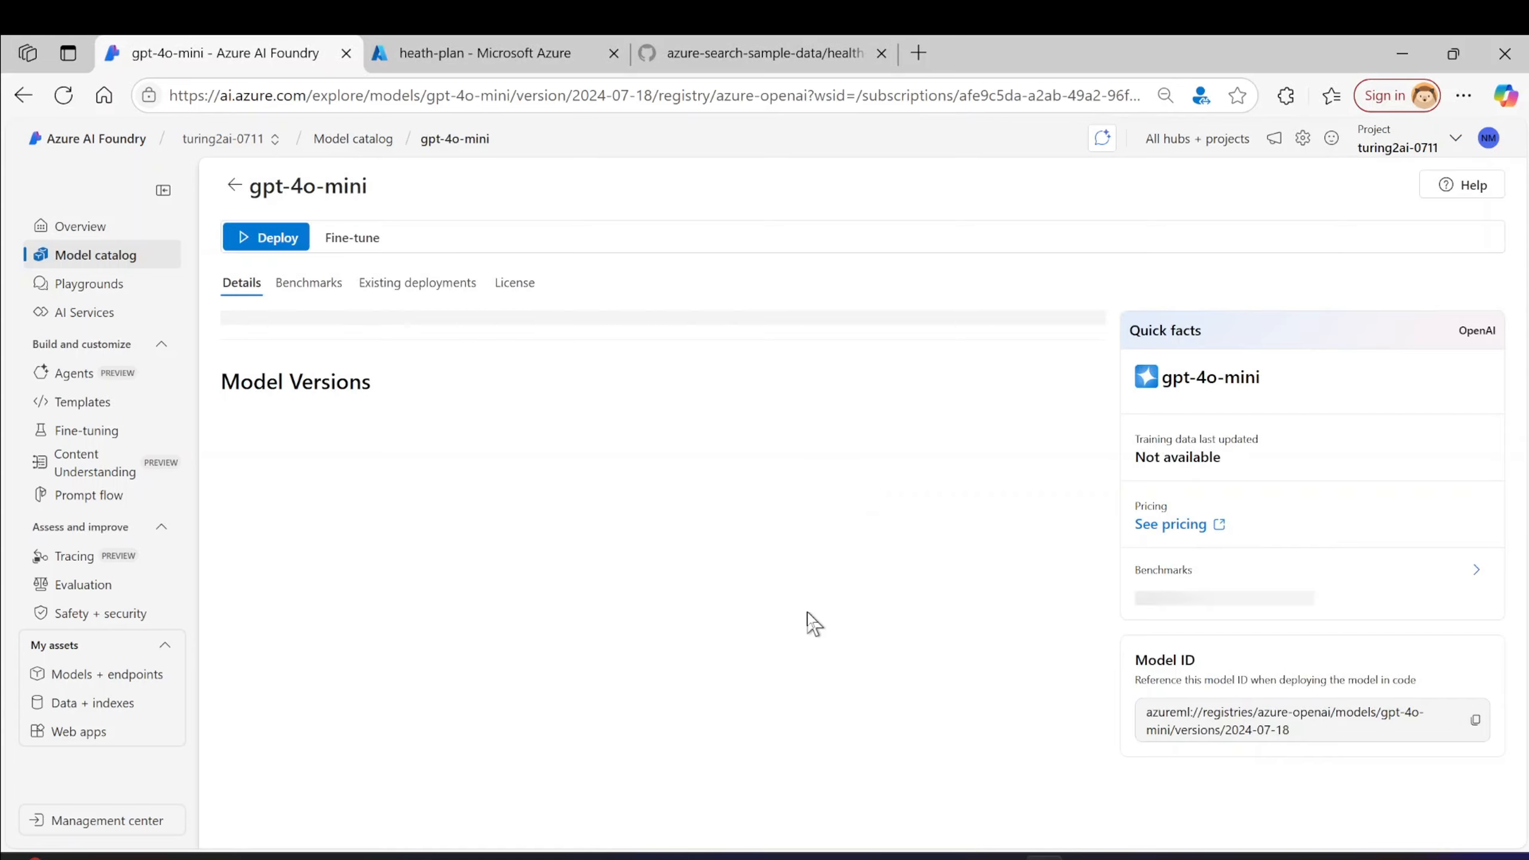
- Deploy gpt-4o-mini as Global Standard with the rate limit lowered to 20K TPM
click(272, 240)
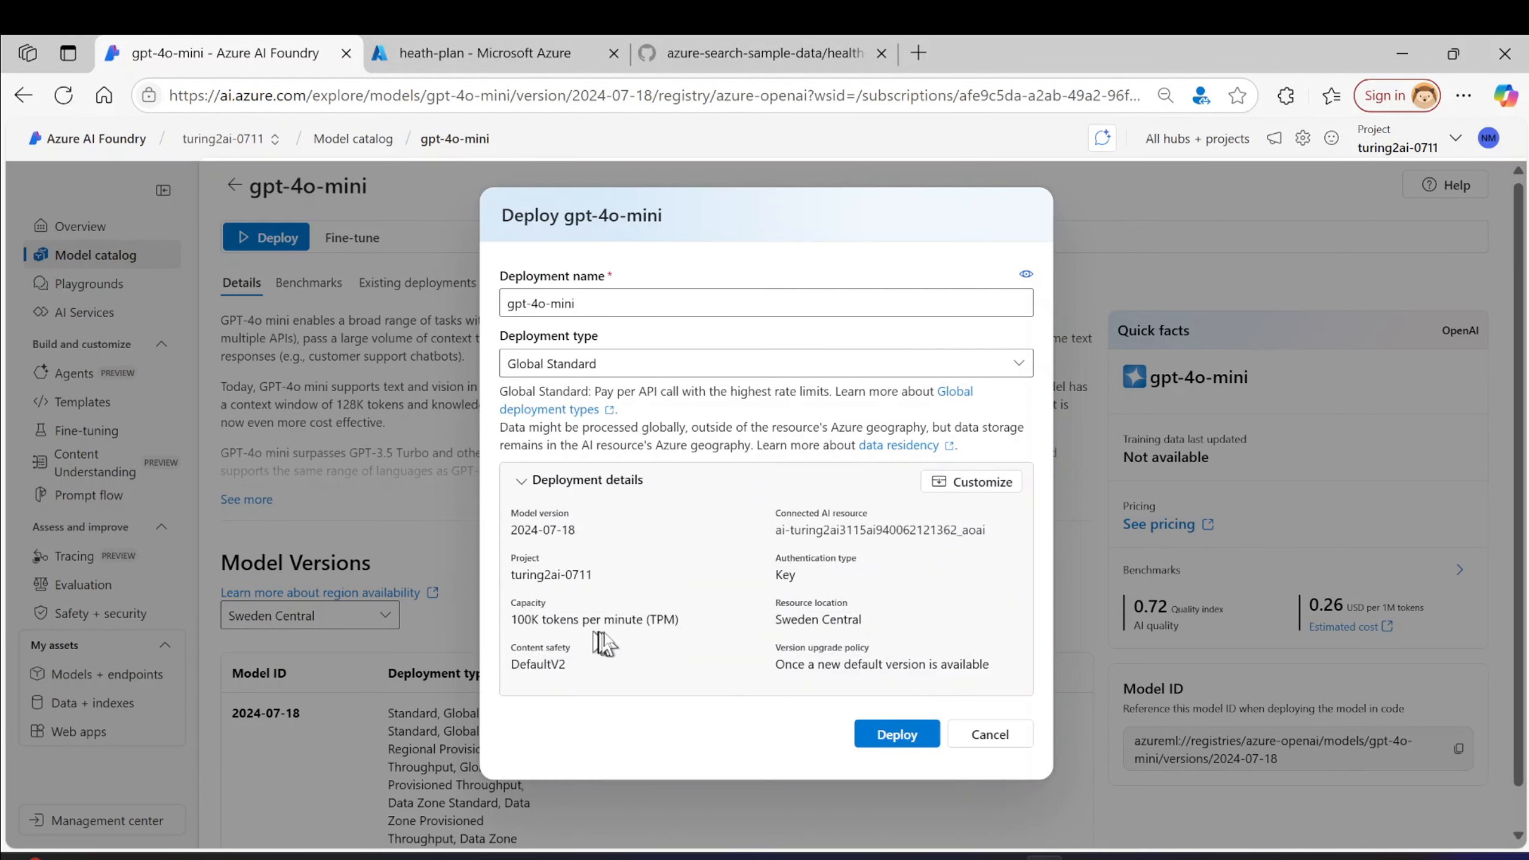
drag(589, 619, 507, 619)
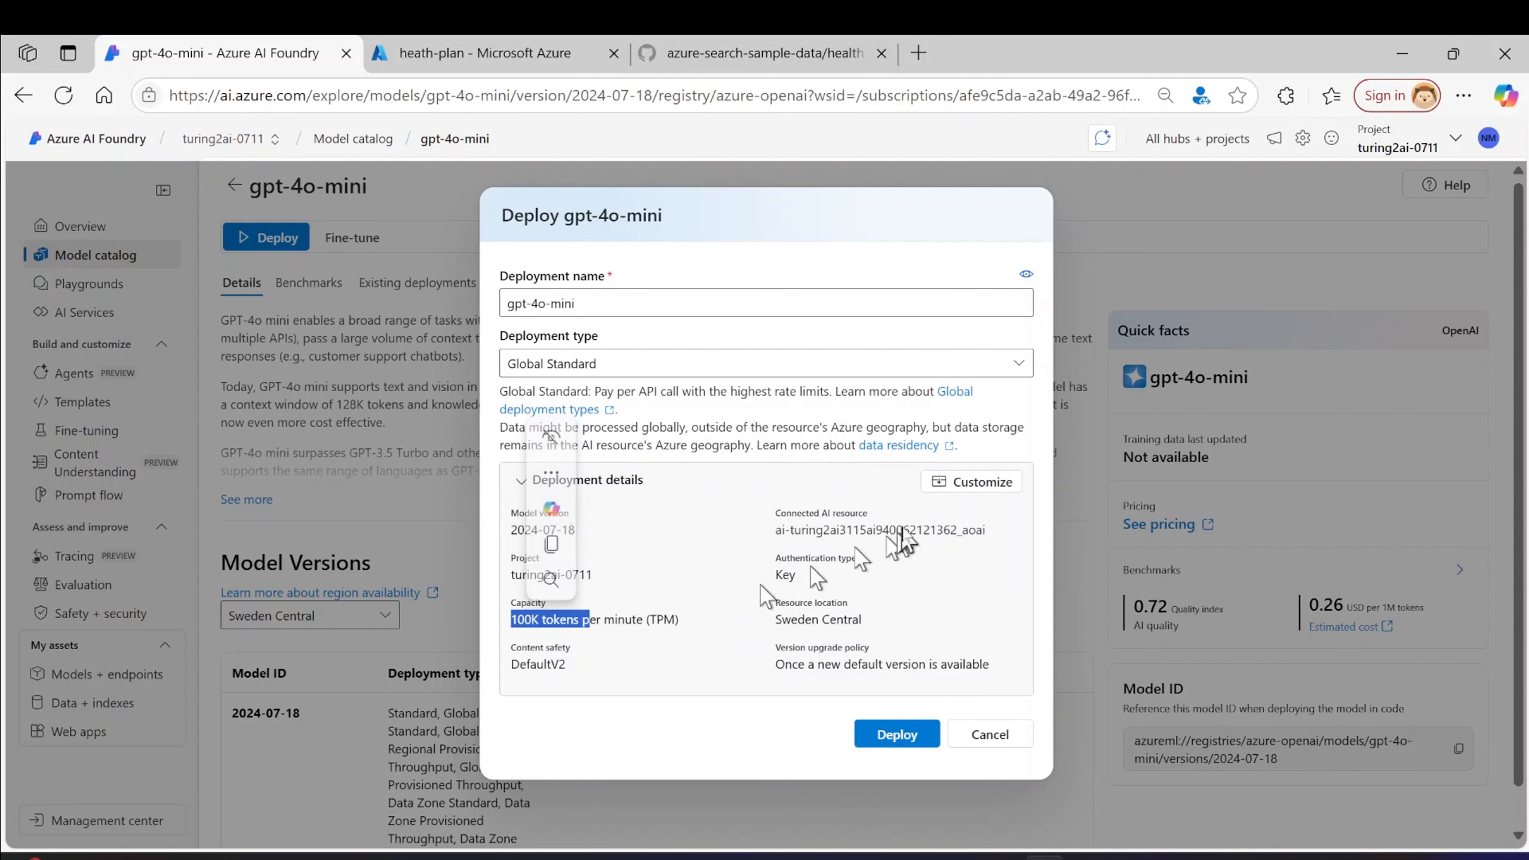
click(951, 481)
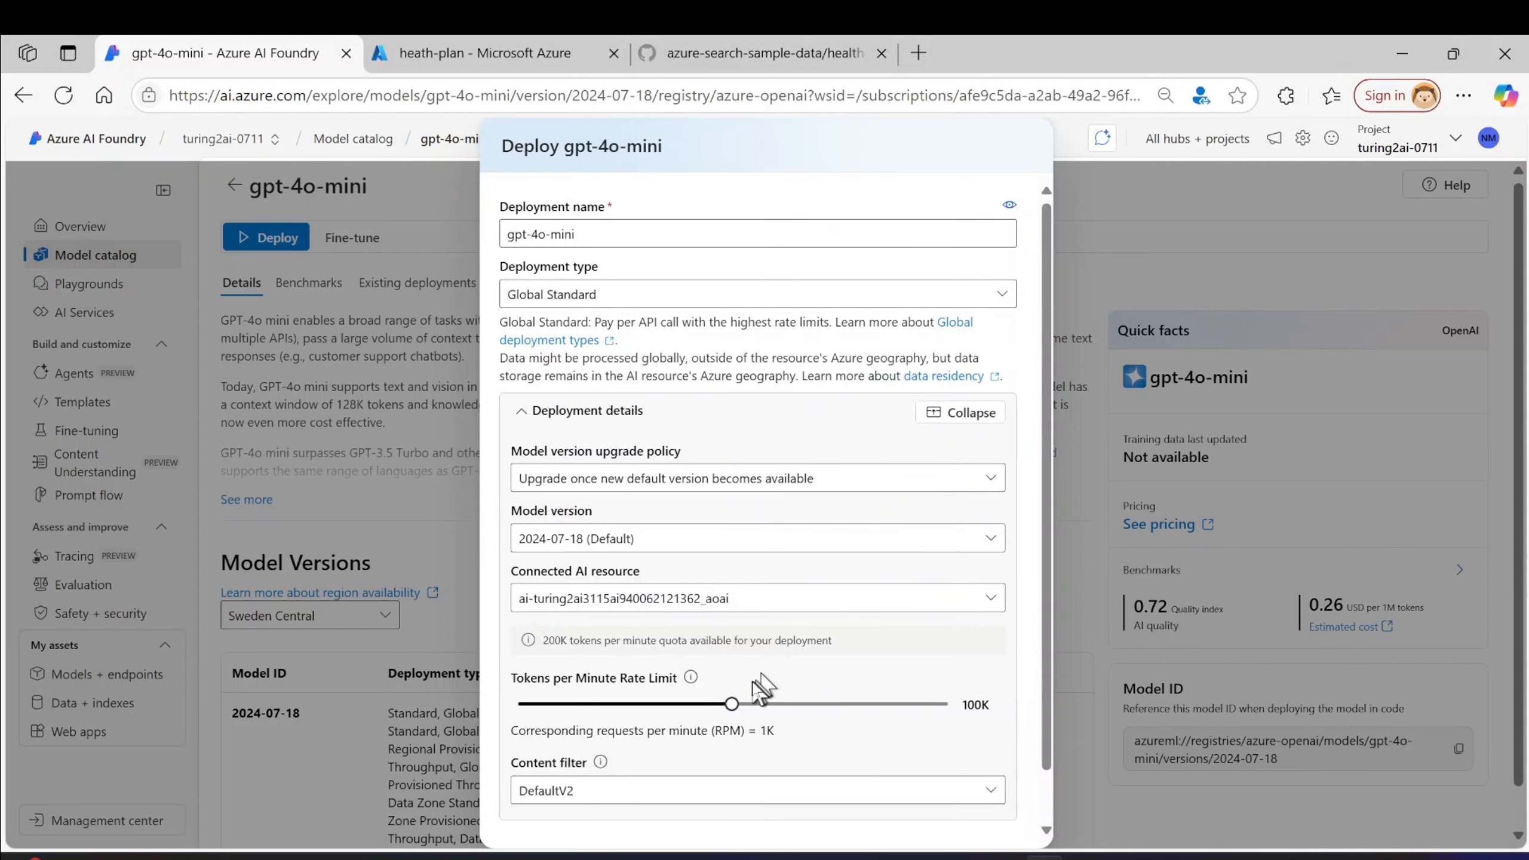
drag(731, 703, 564, 717)
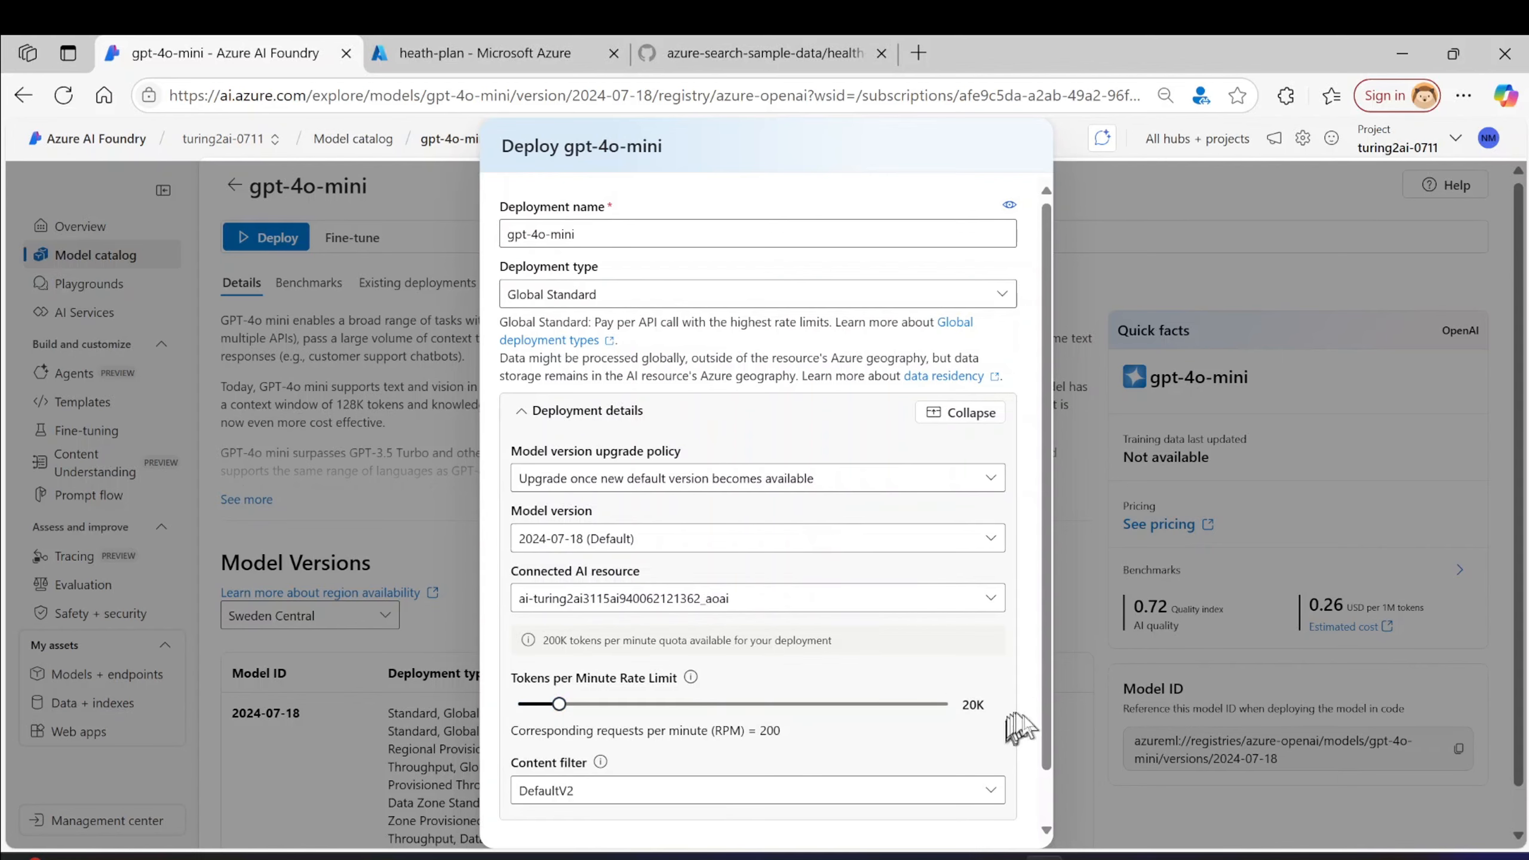
drag(1046, 728, 1046, 786)
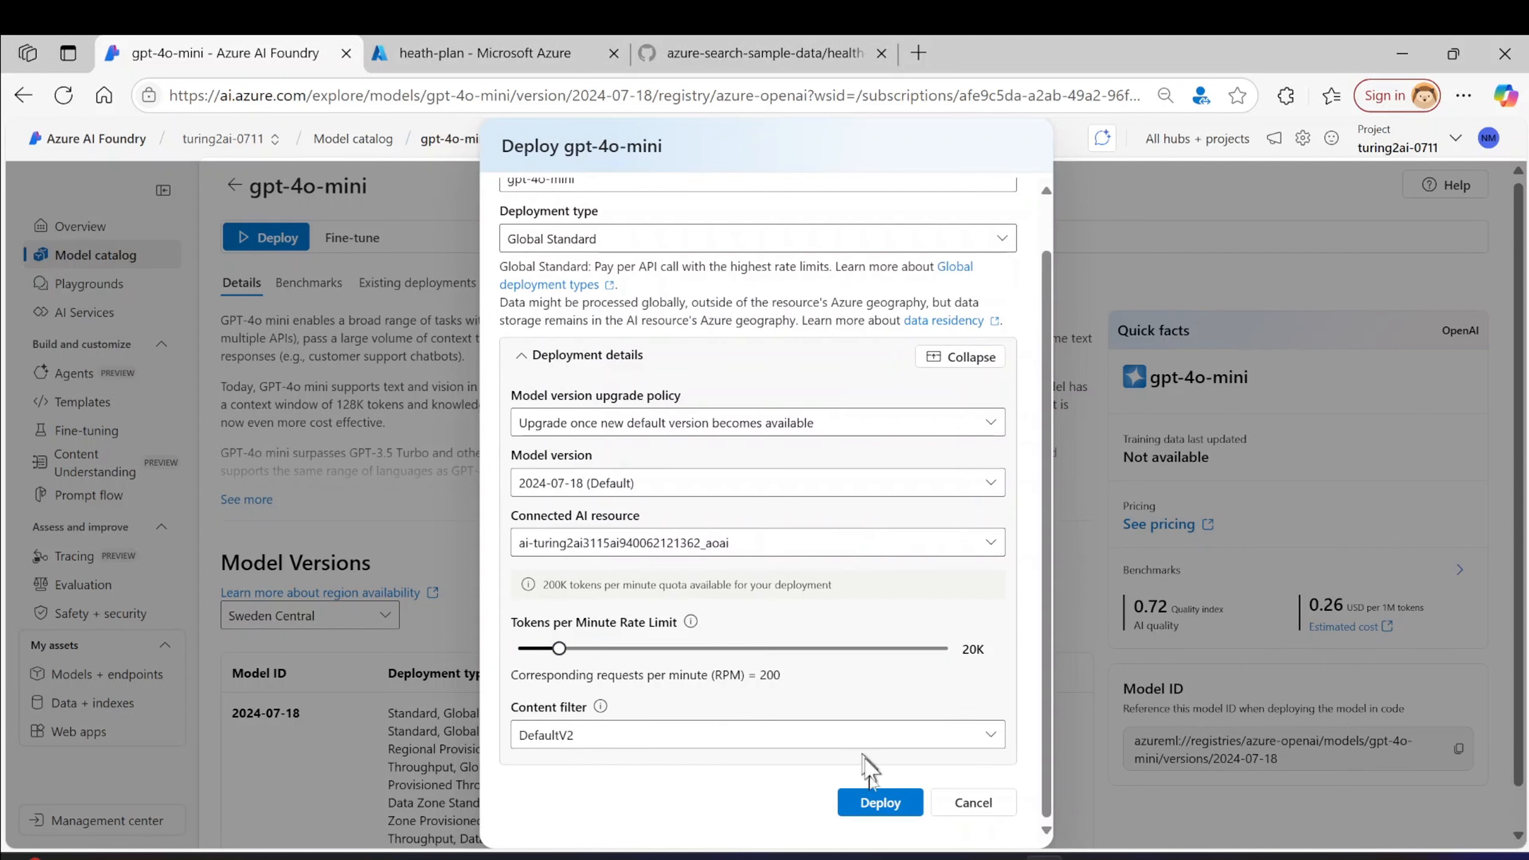
click(895, 814)
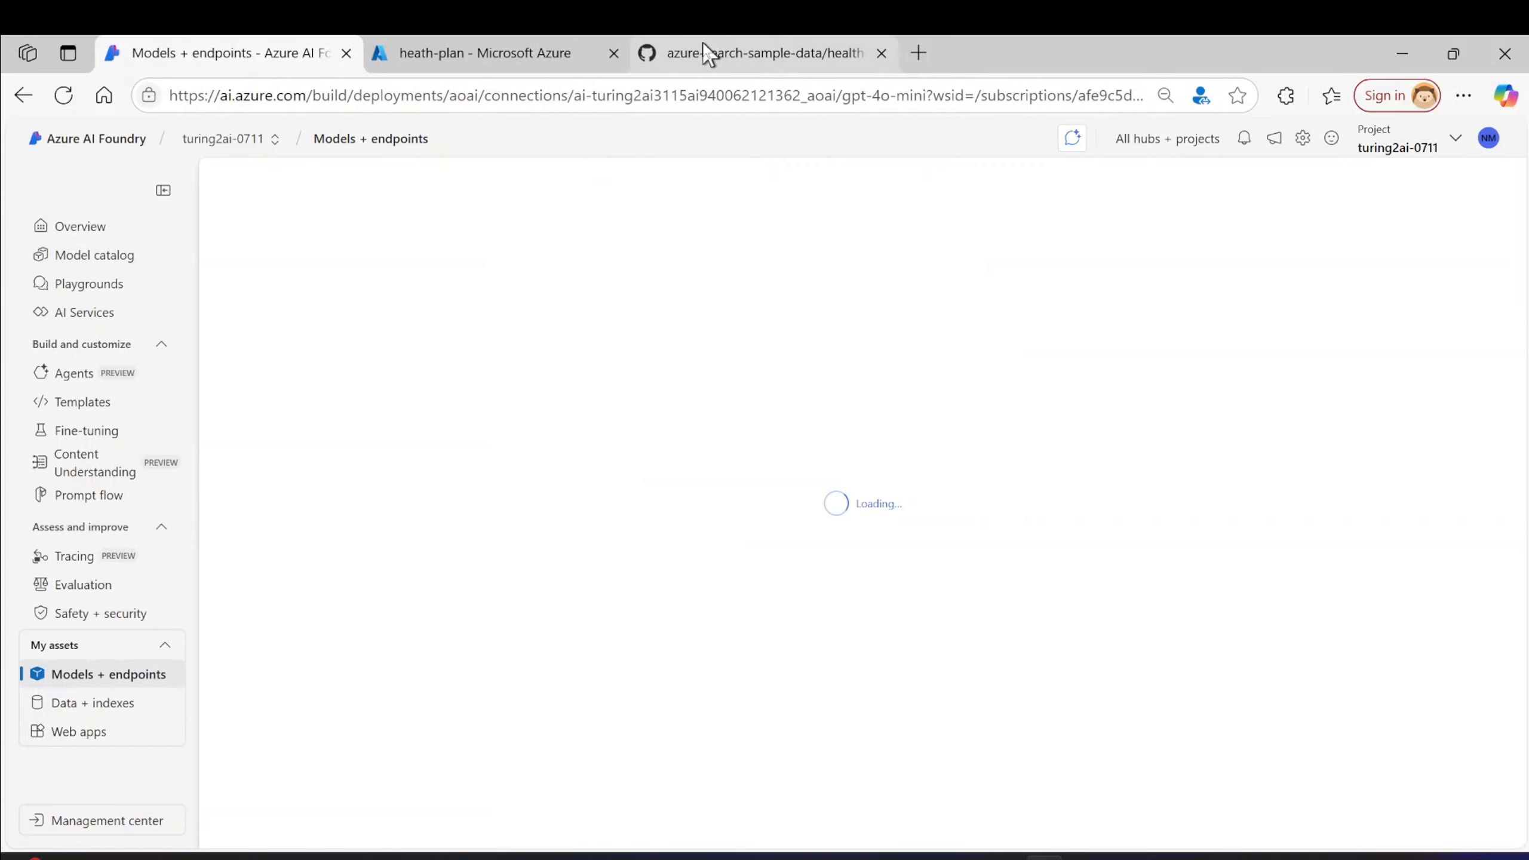
click(709, 54)
- Close the GitHub tab and return to Models + endpoints to see the gpt-4o-mini deployment
click(881, 54)
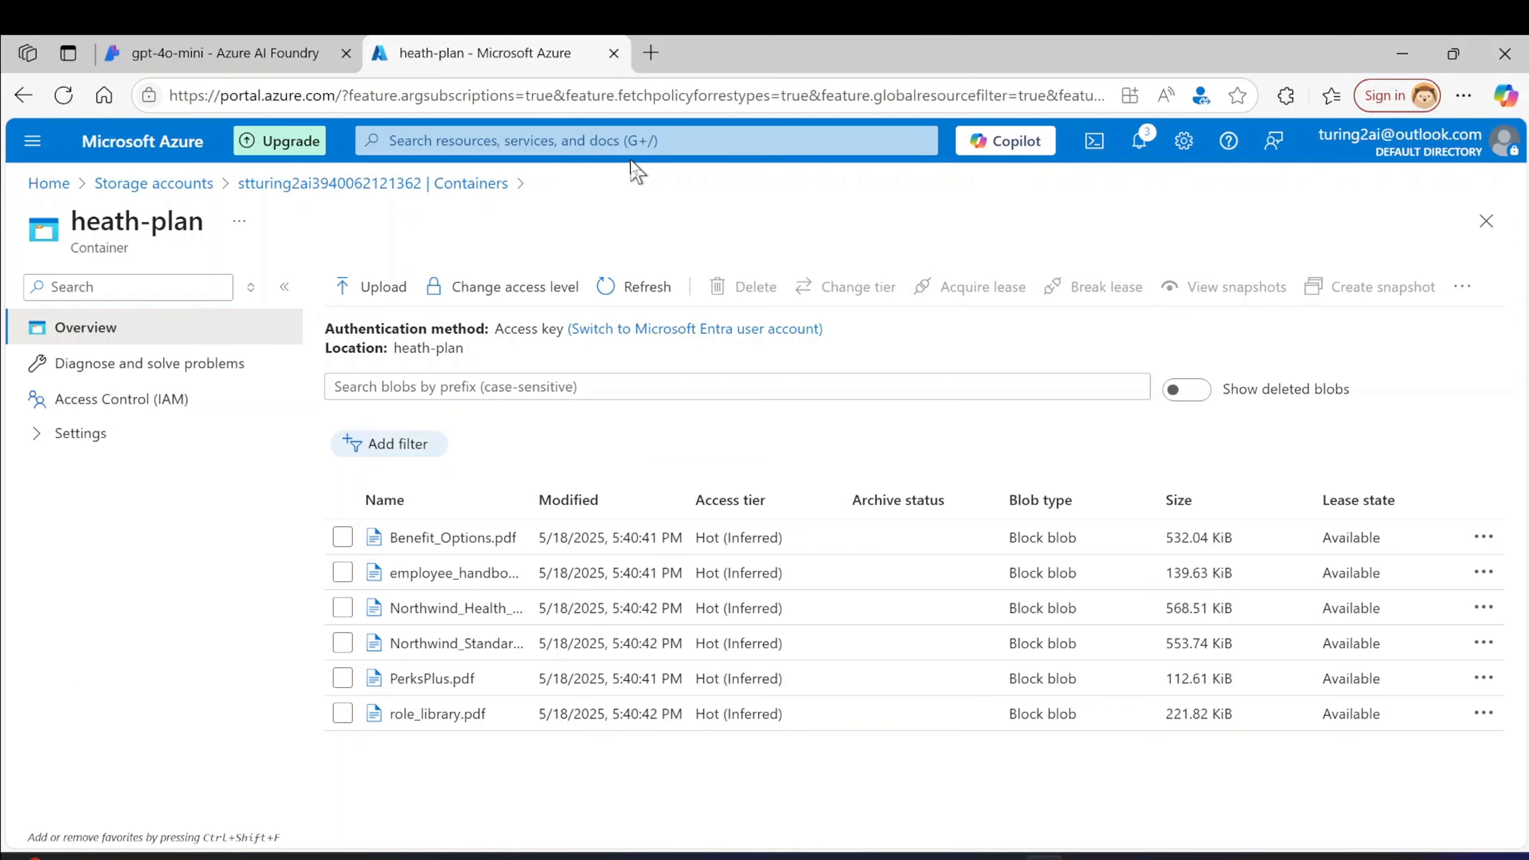
click(266, 65)
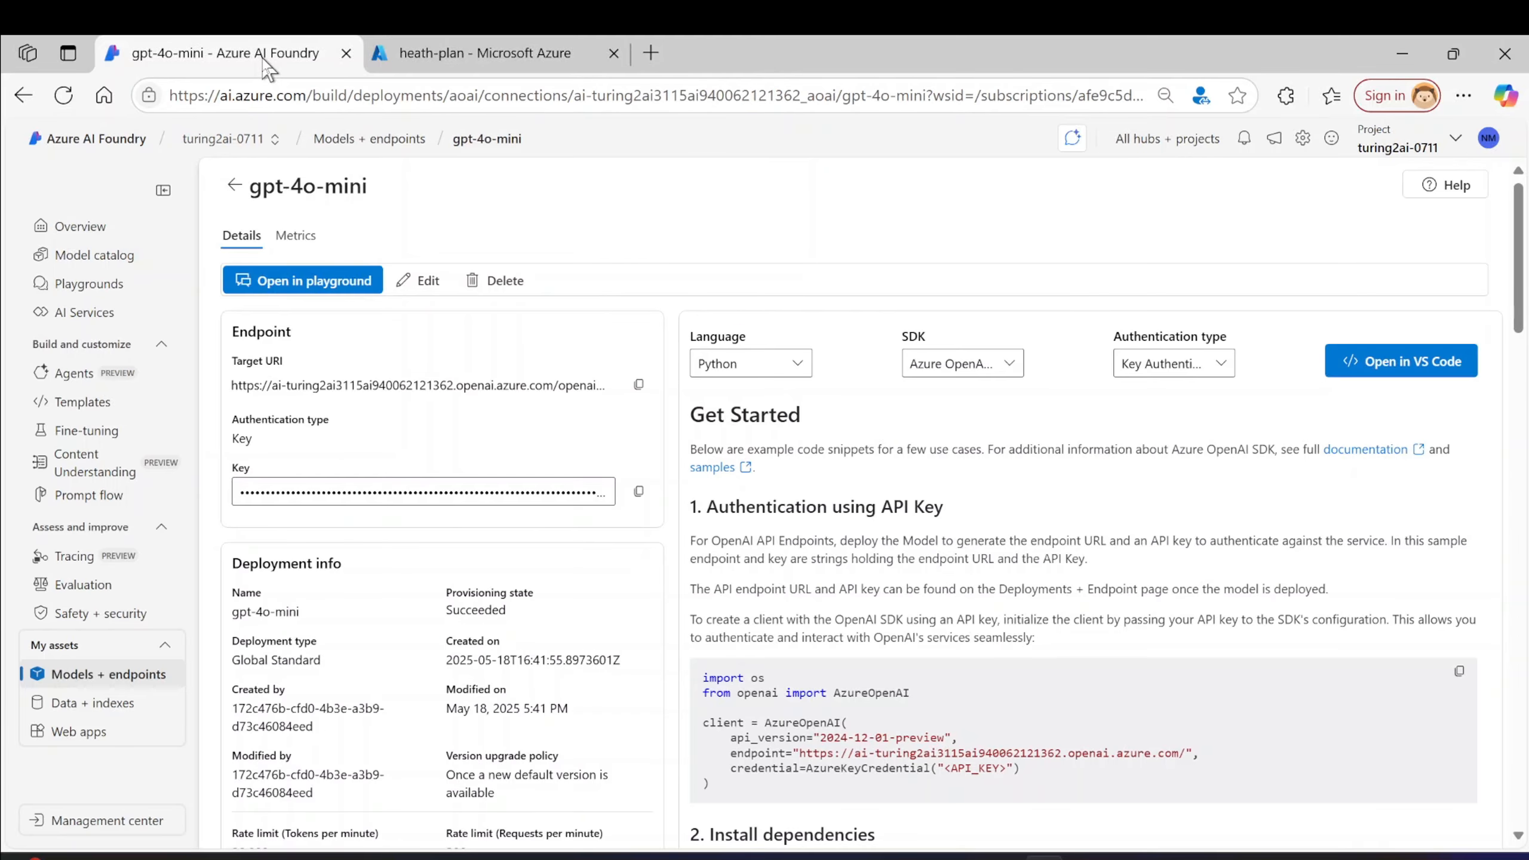
click(117, 681)
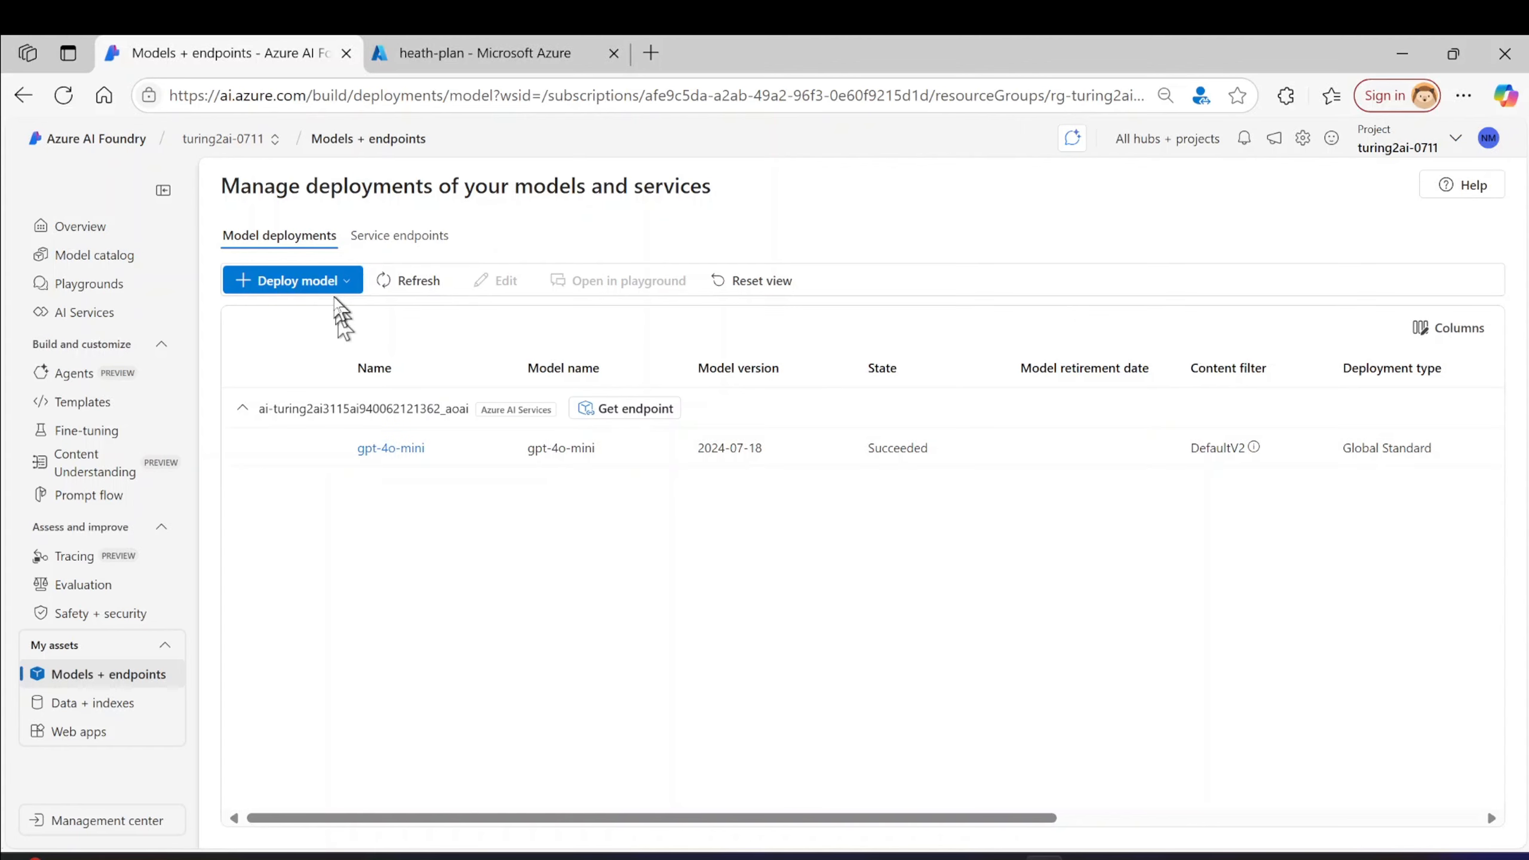
- Deploy text-embedding-ada-002 as a Global Standard base model with its rate limit lowered to 29K TPM
click(340, 298)
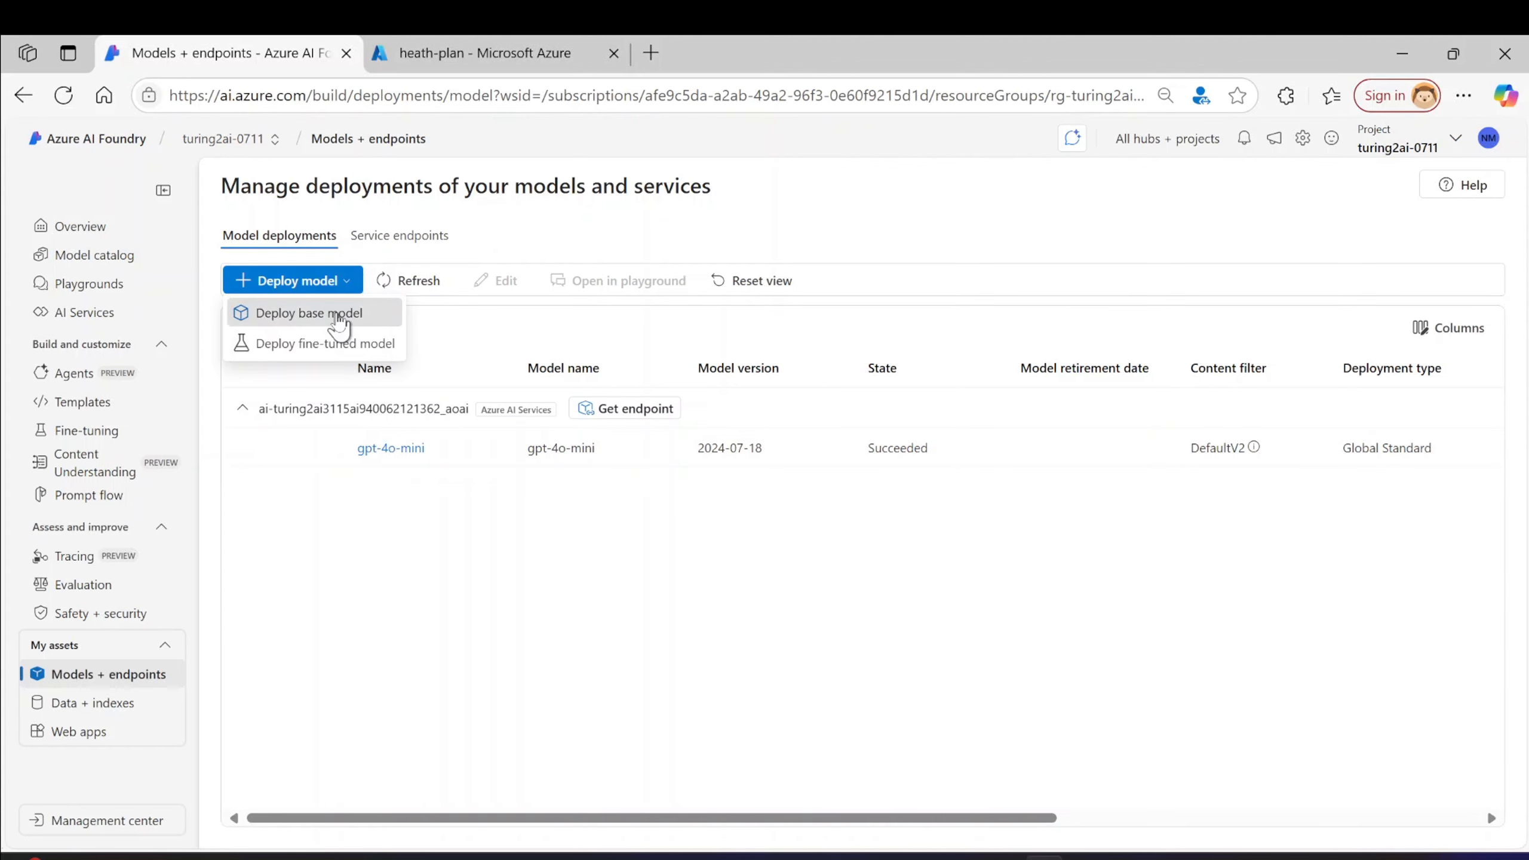
click(373, 312)
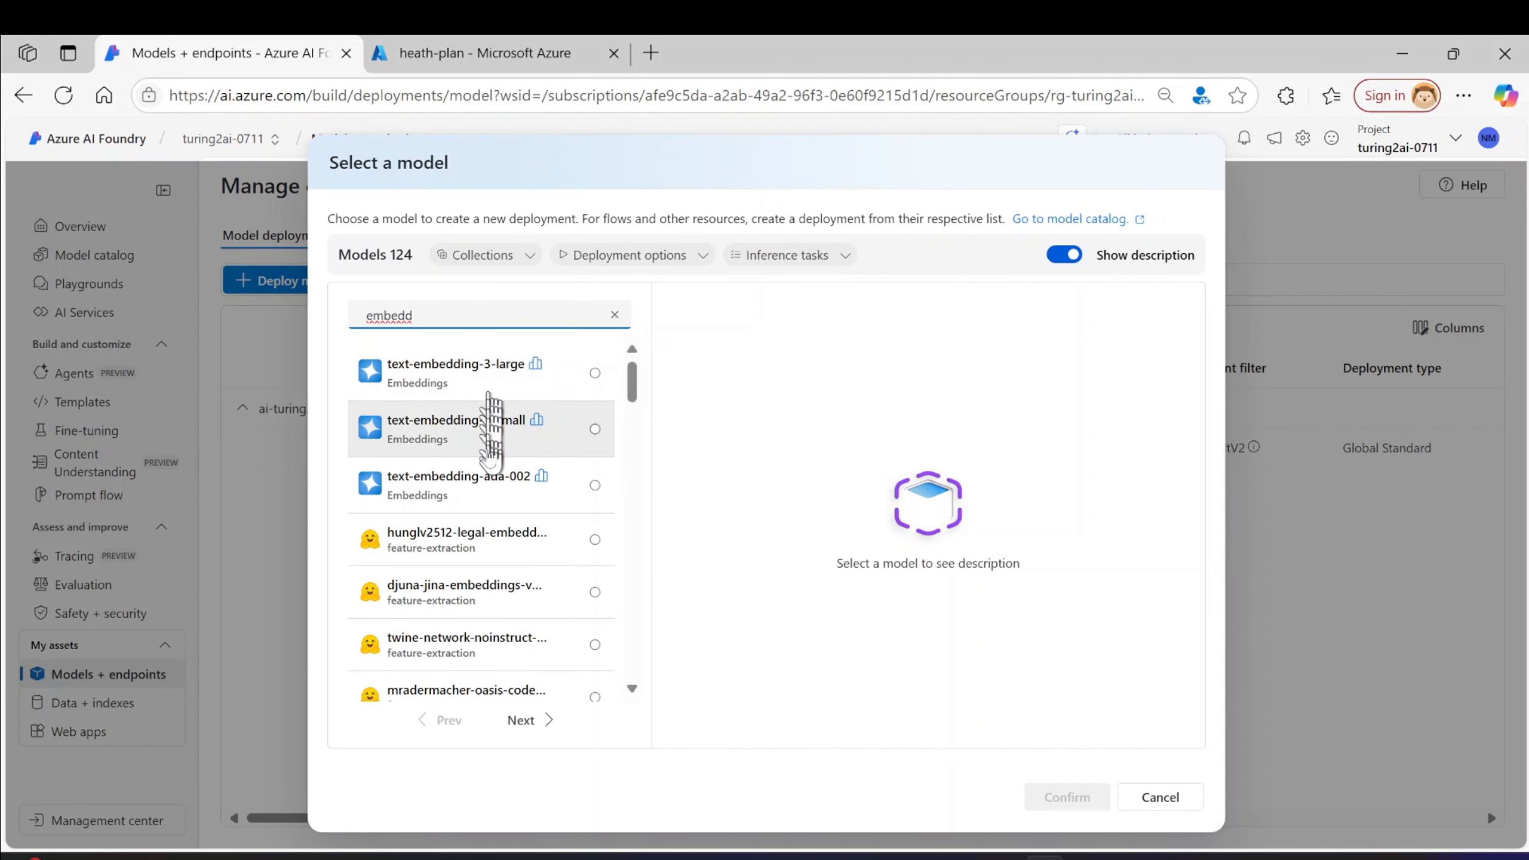
click(479, 488)
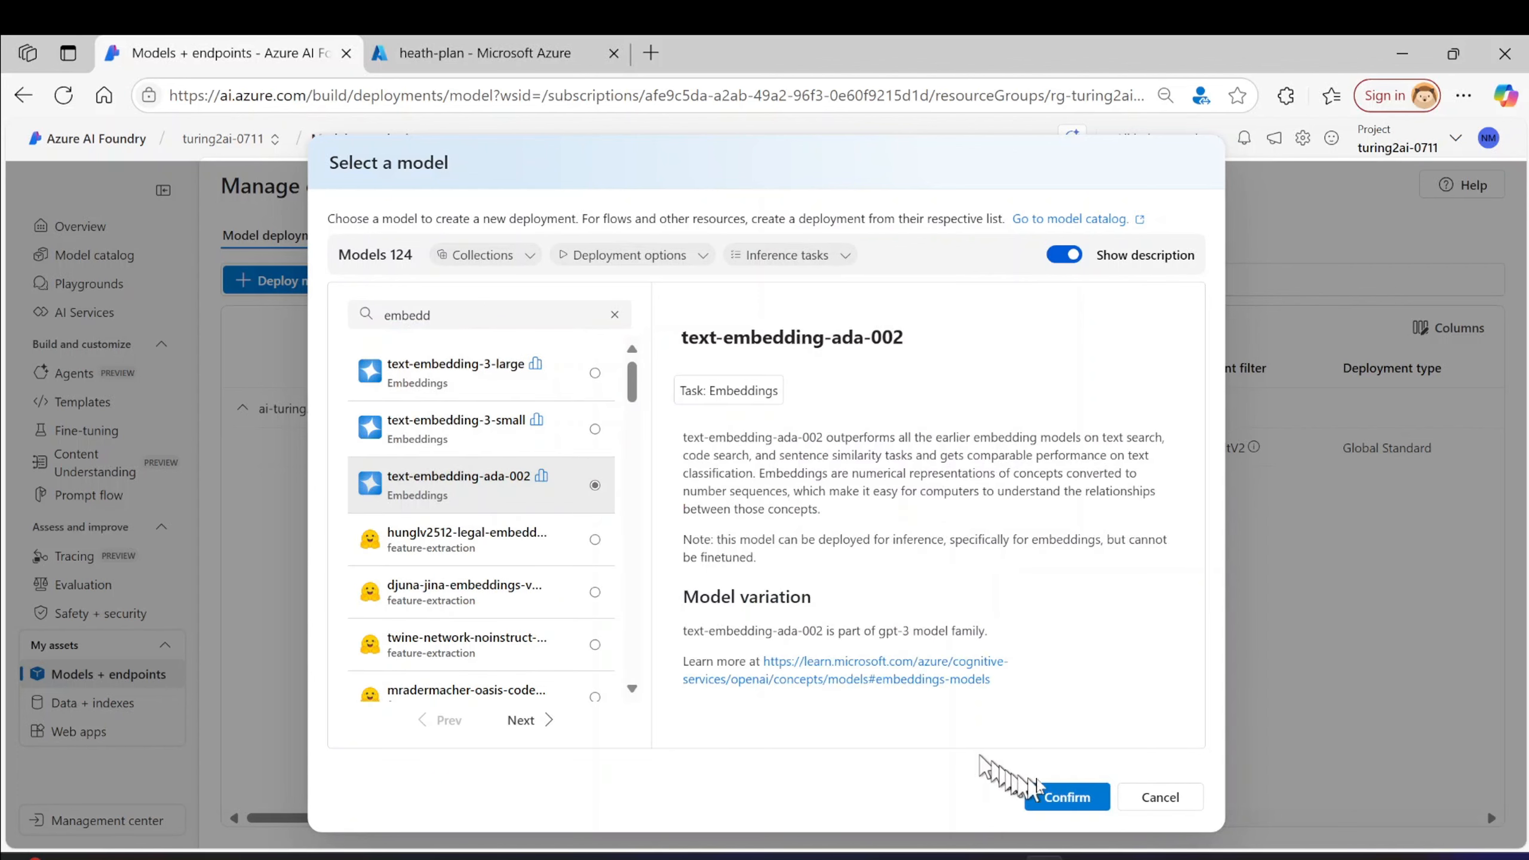
click(1066, 797)
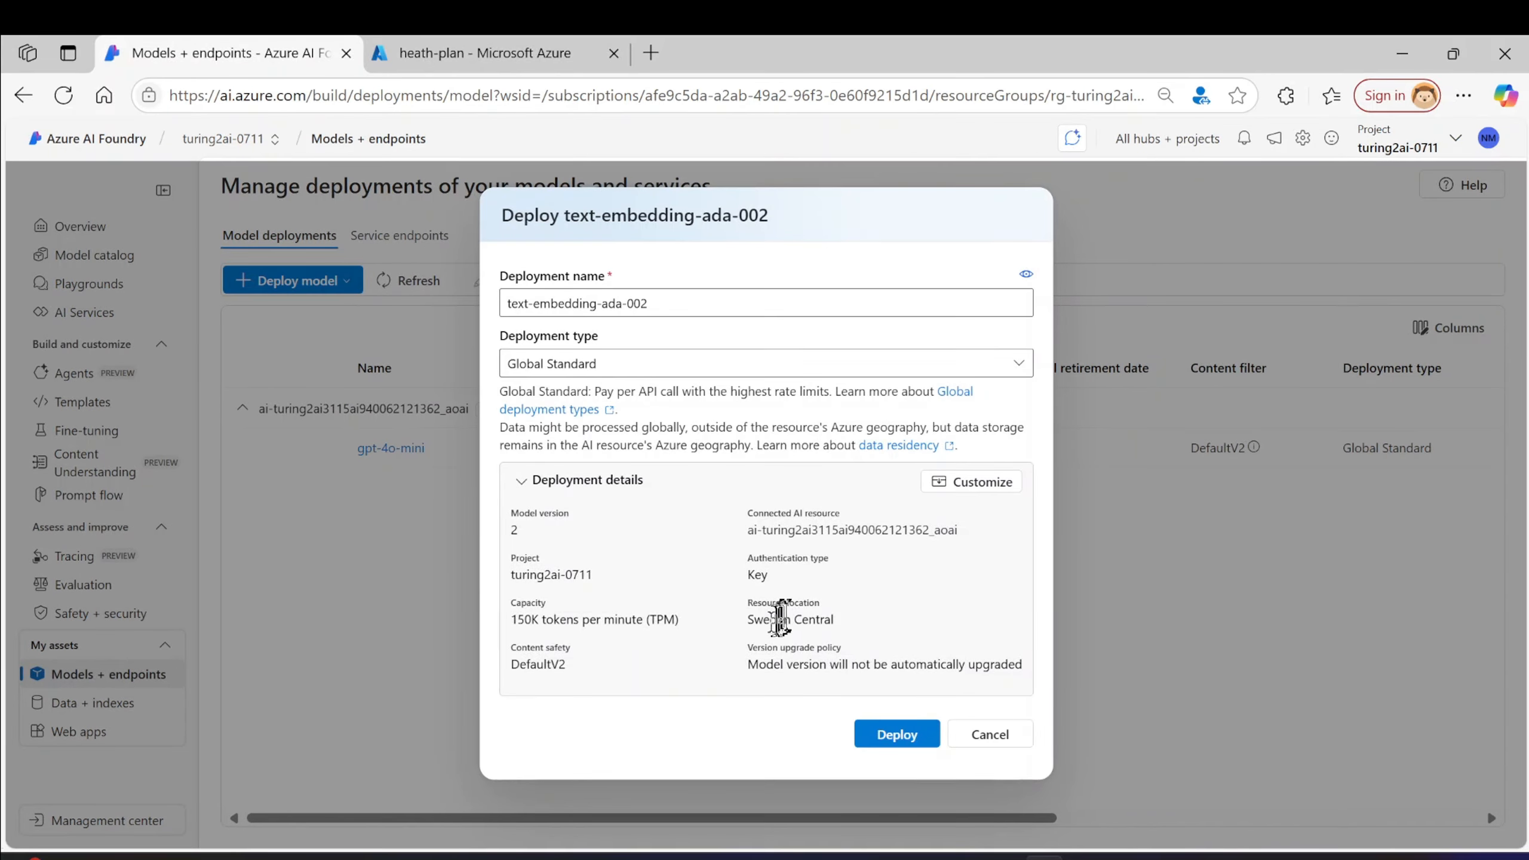
click(1002, 485)
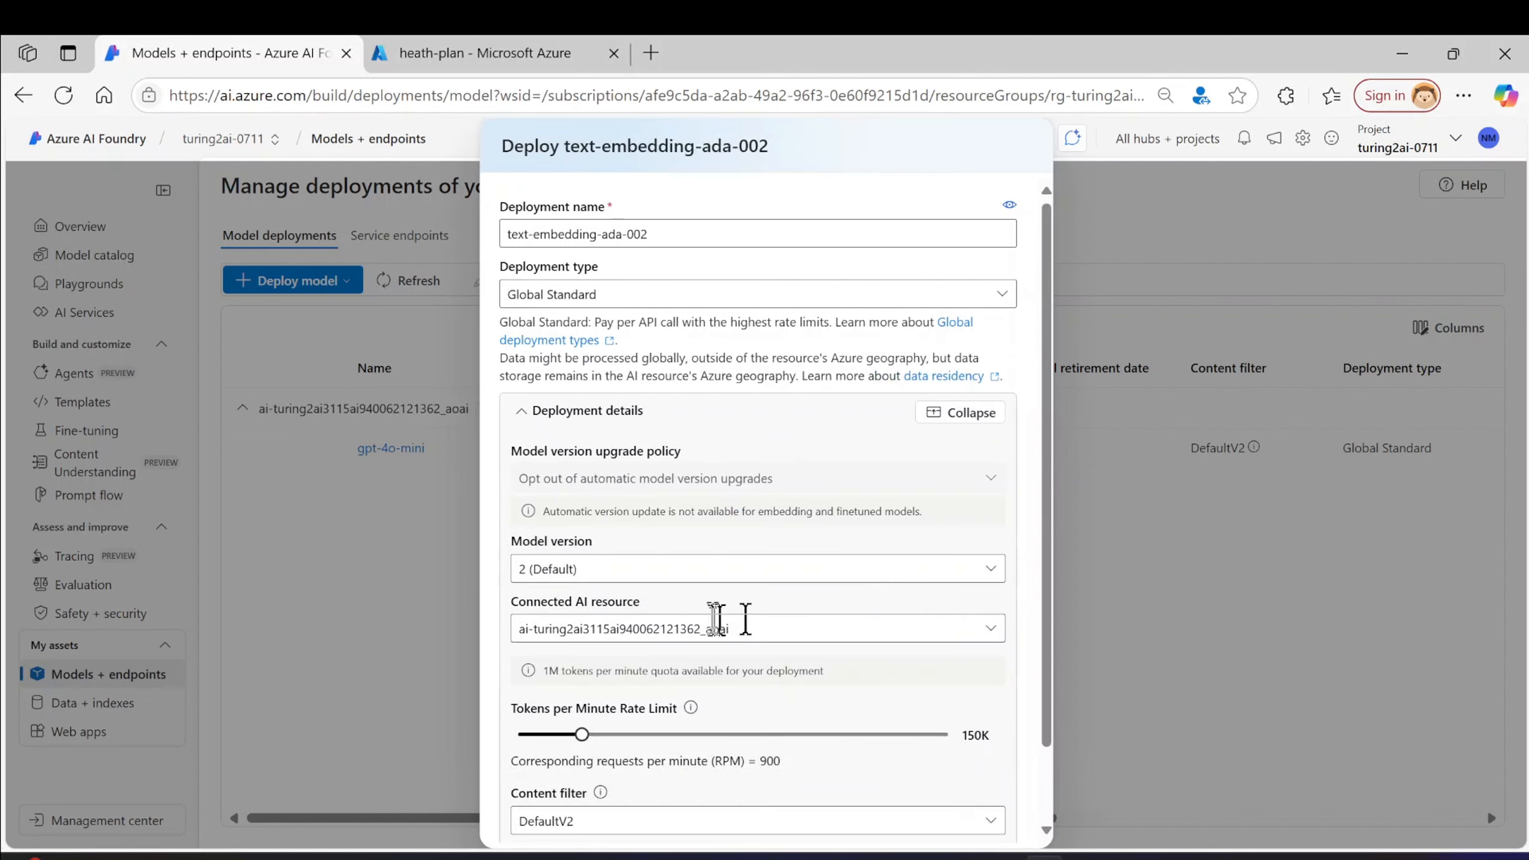
drag(580, 735, 548, 736)
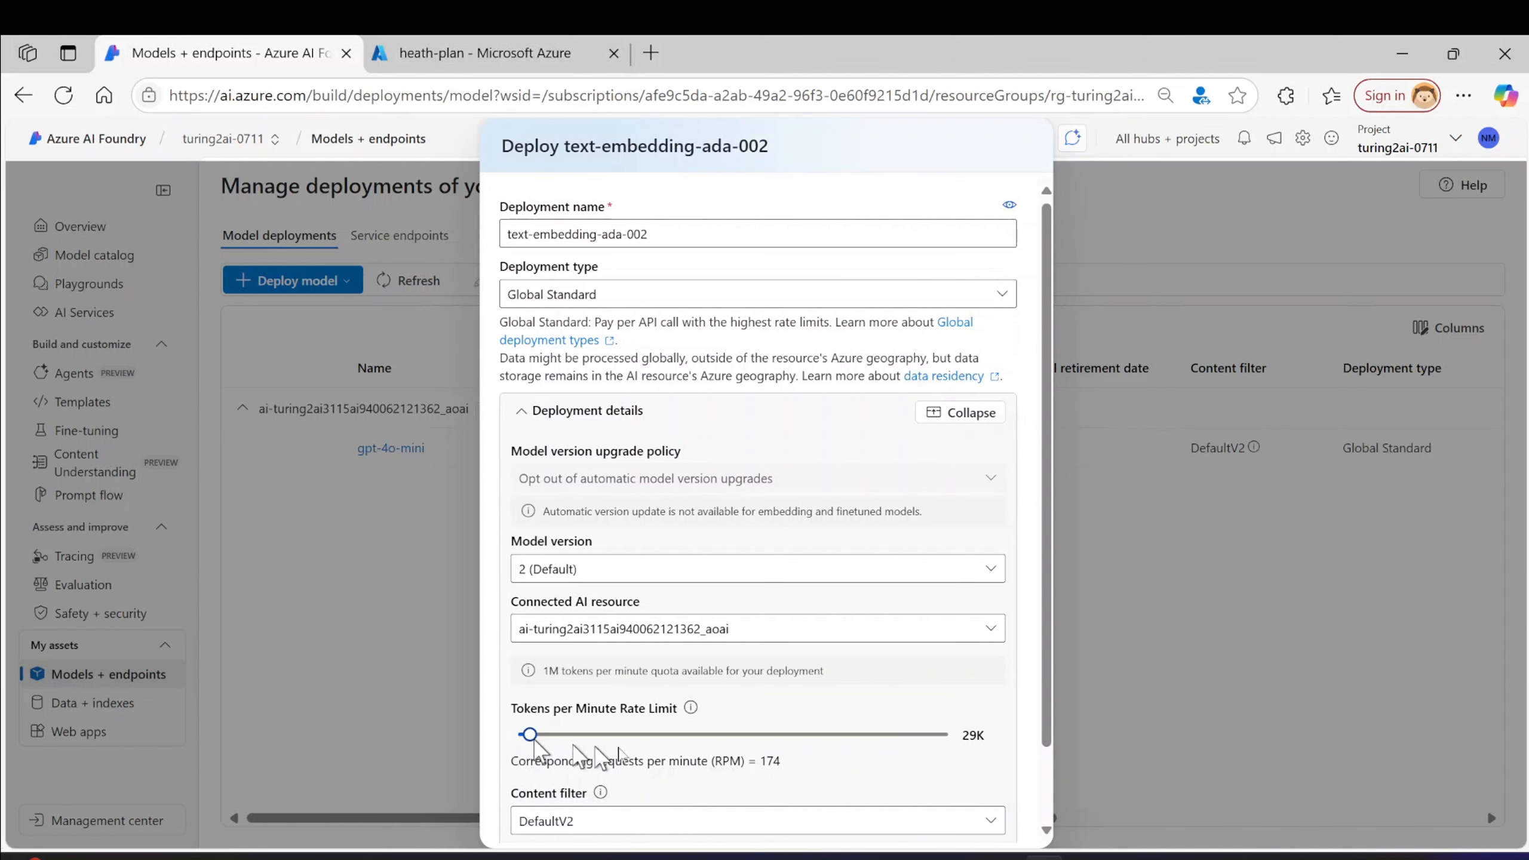
scroll(771, 753, down, 1)
click(880, 803)
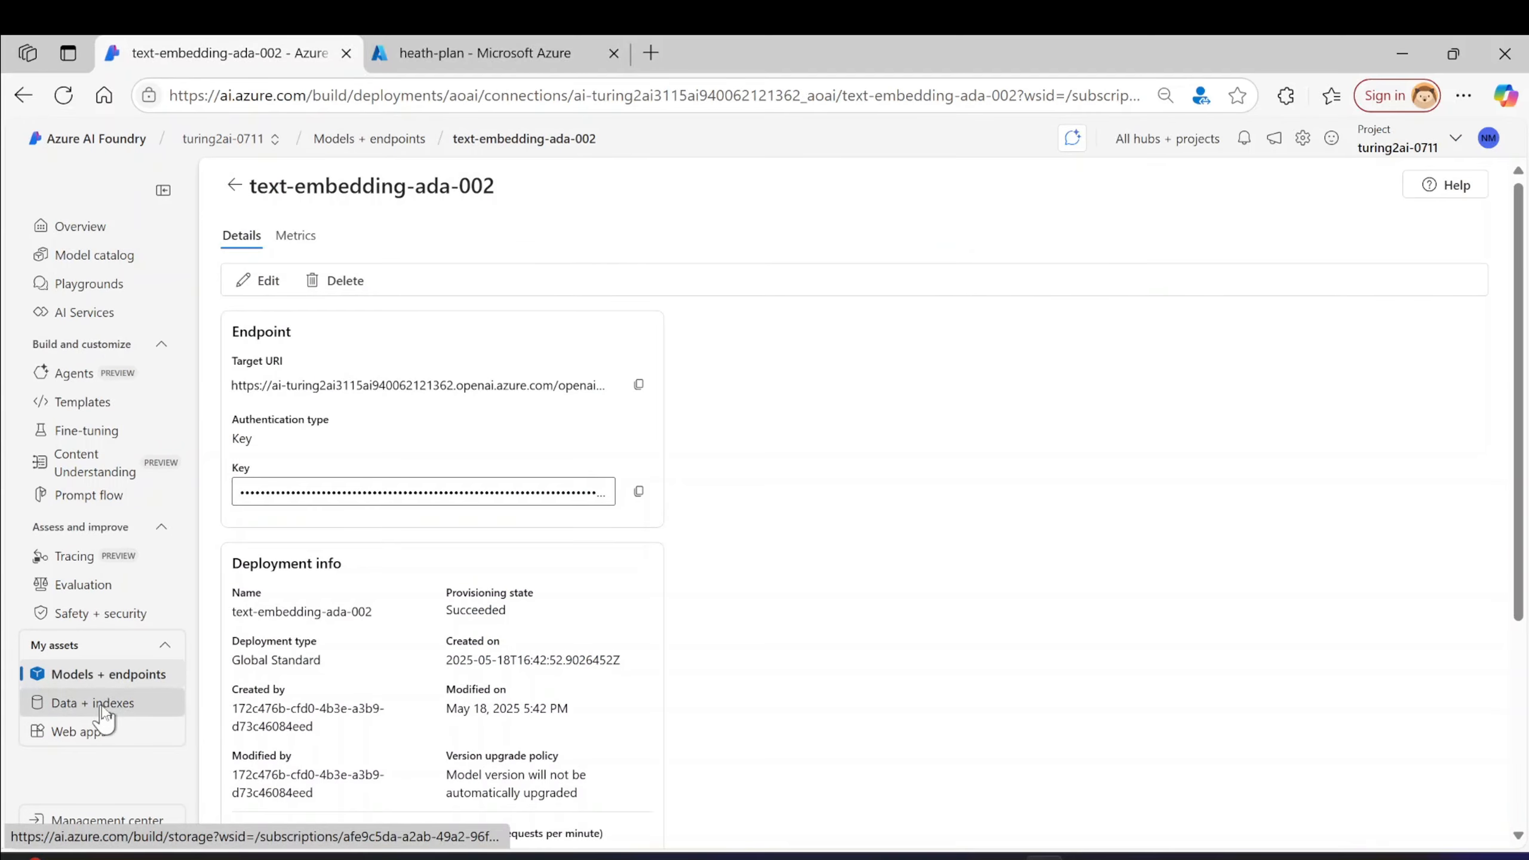
- Start a new data asset in Data + indexes and upload all six health-plan PDFs
click(102, 703)
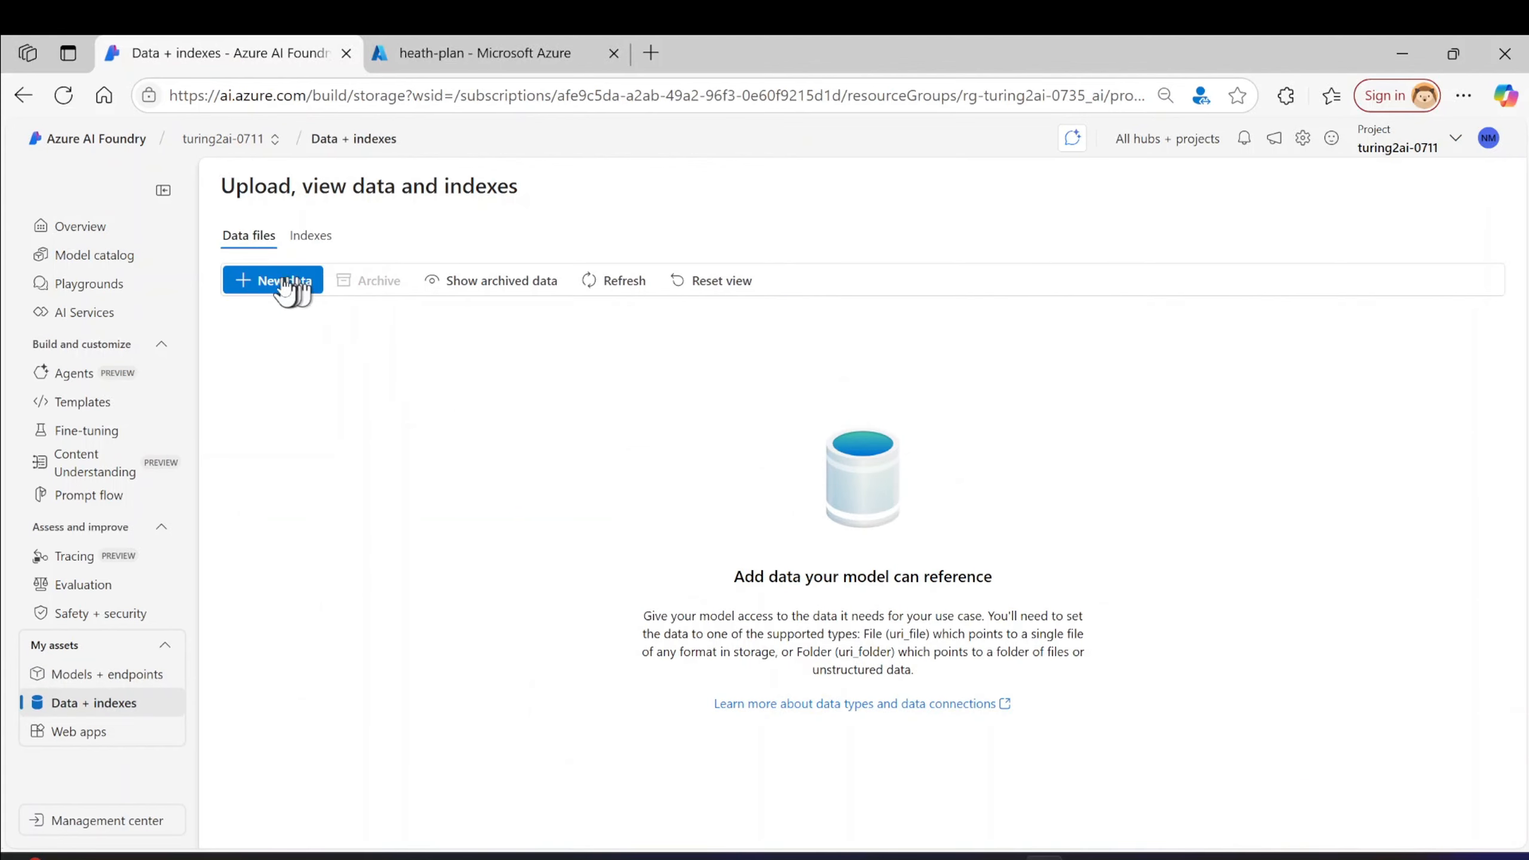
click(285, 285)
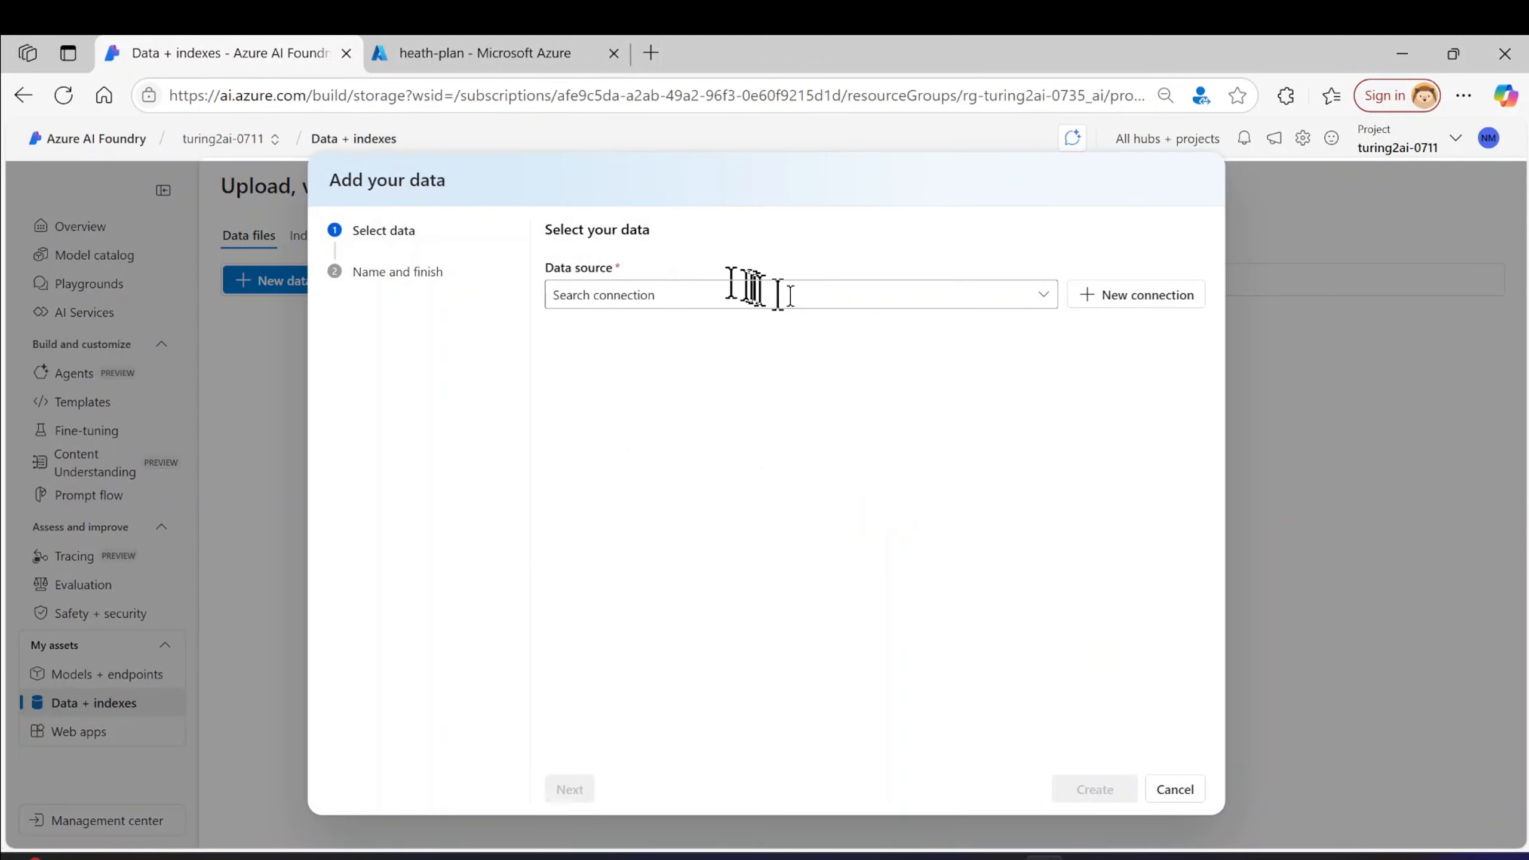
click(1046, 296)
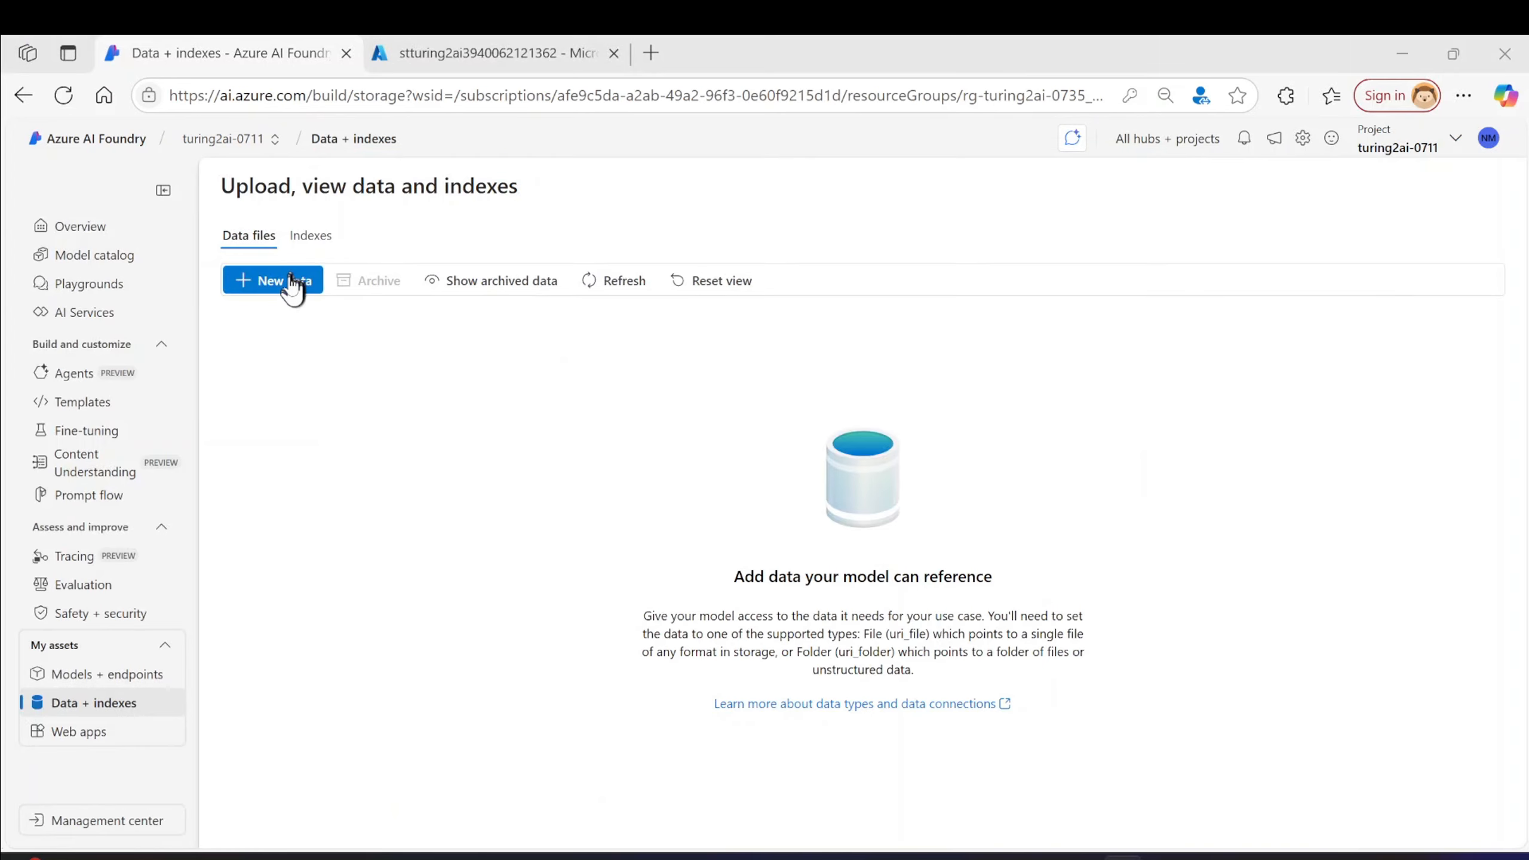
click(291, 278)
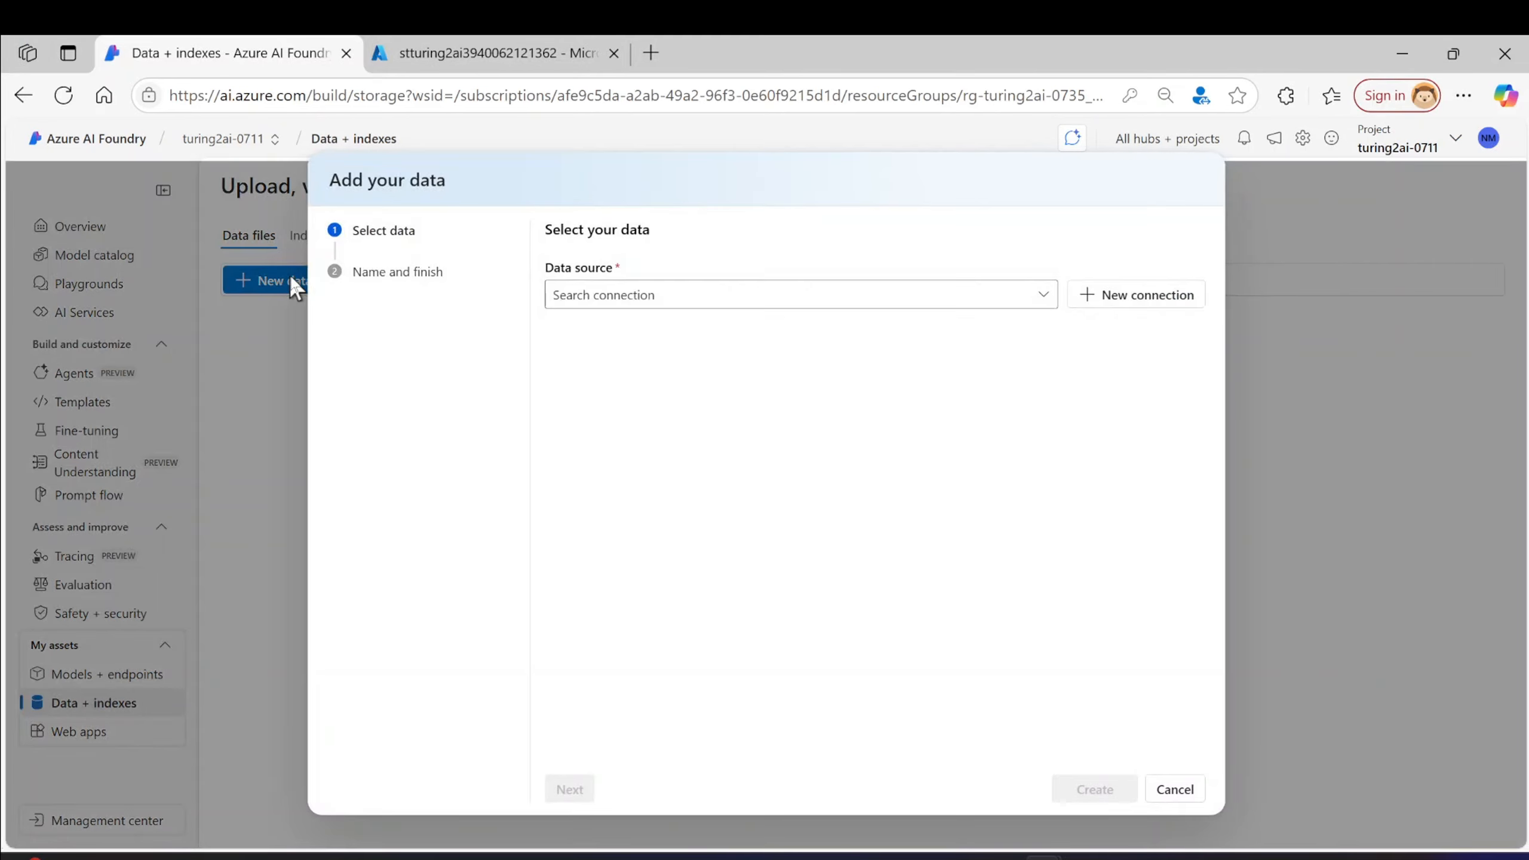
click(1042, 294)
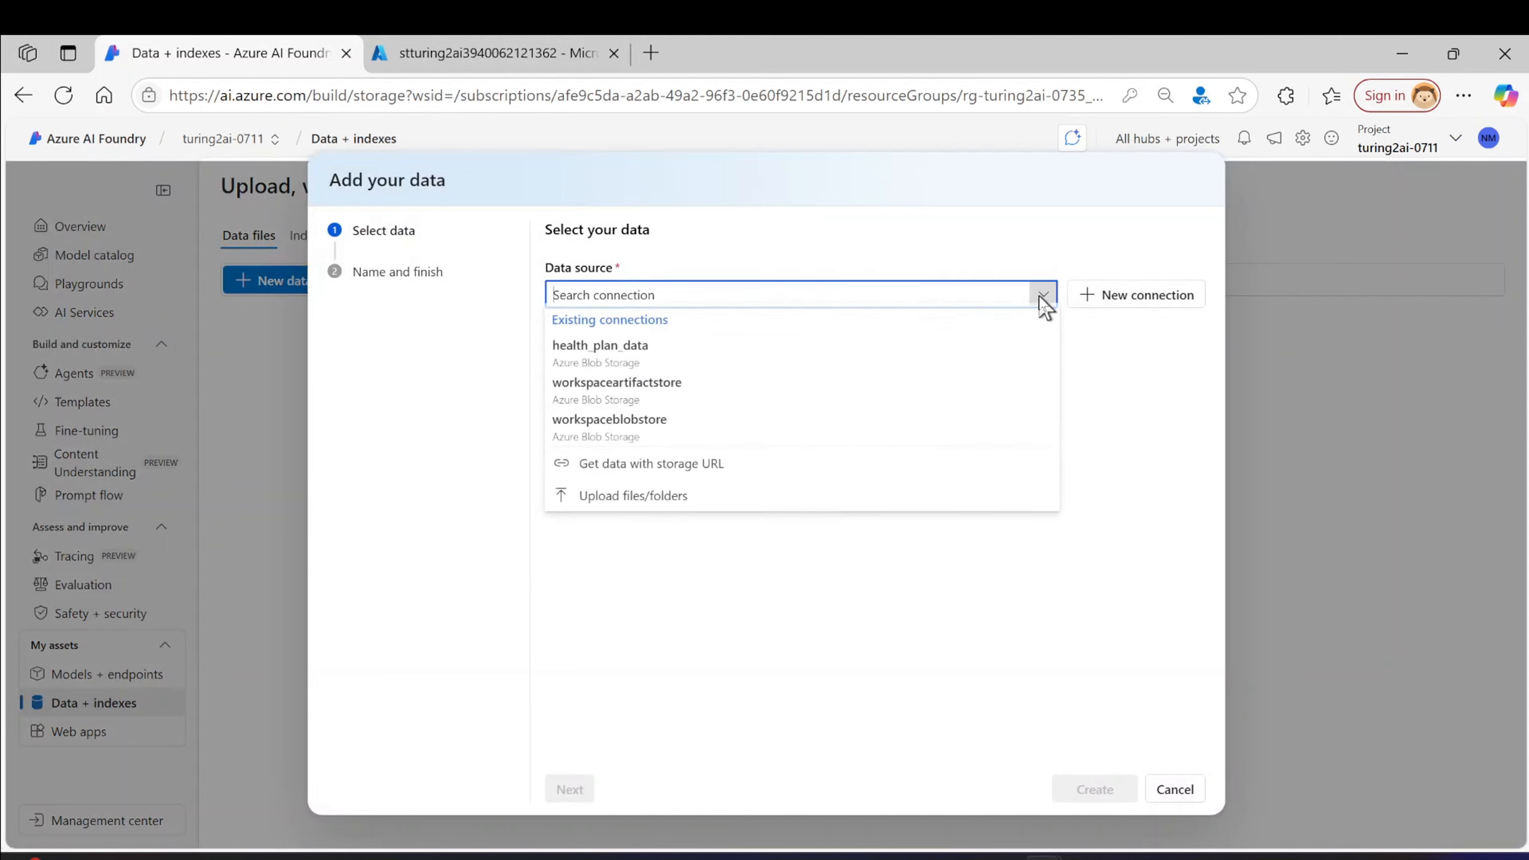
click(696, 502)
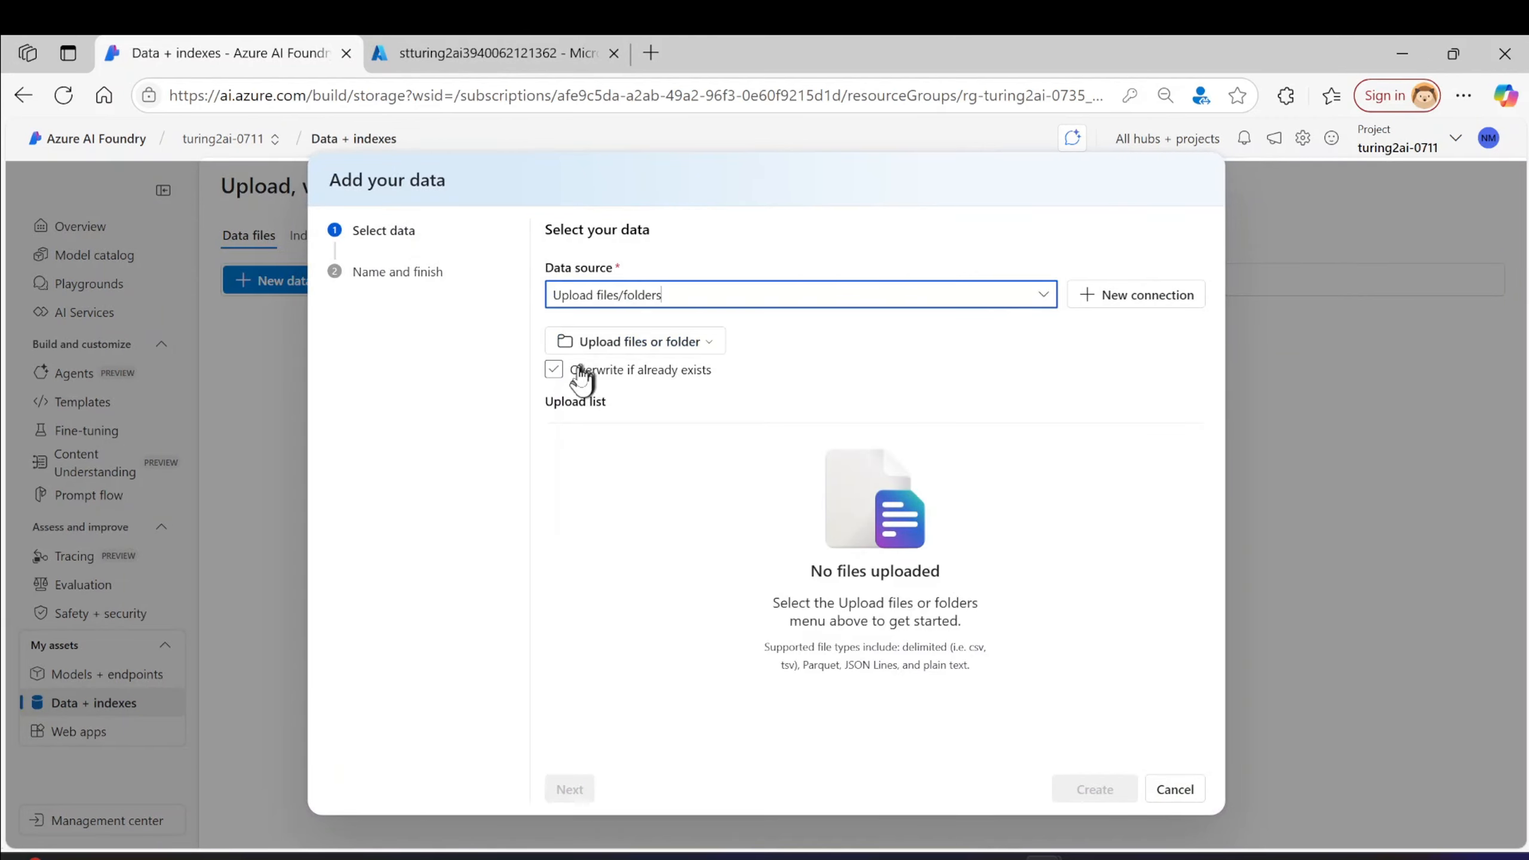
click(684, 347)
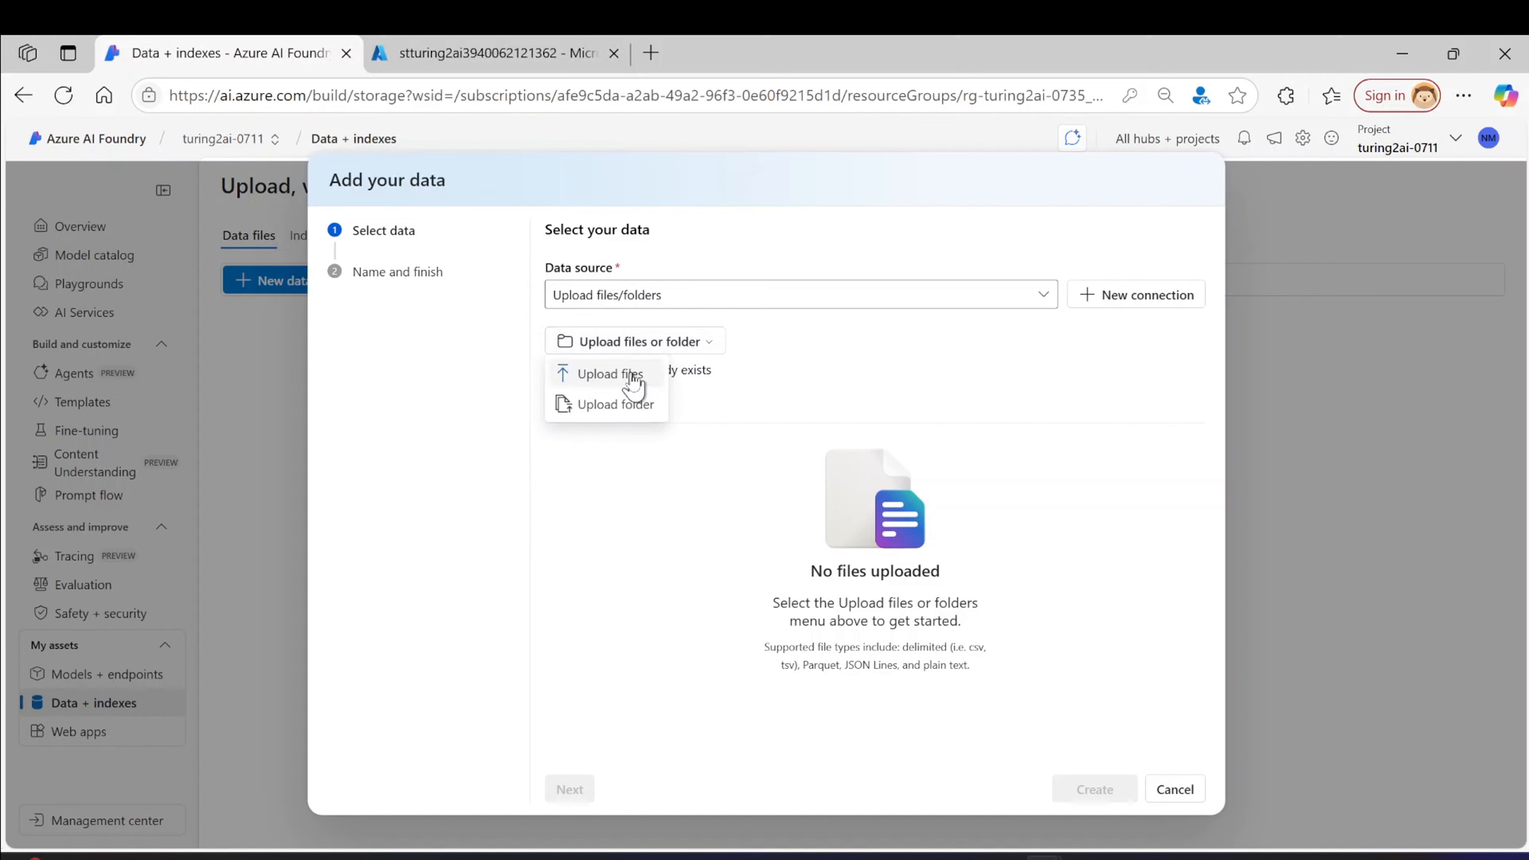
click(631, 377)
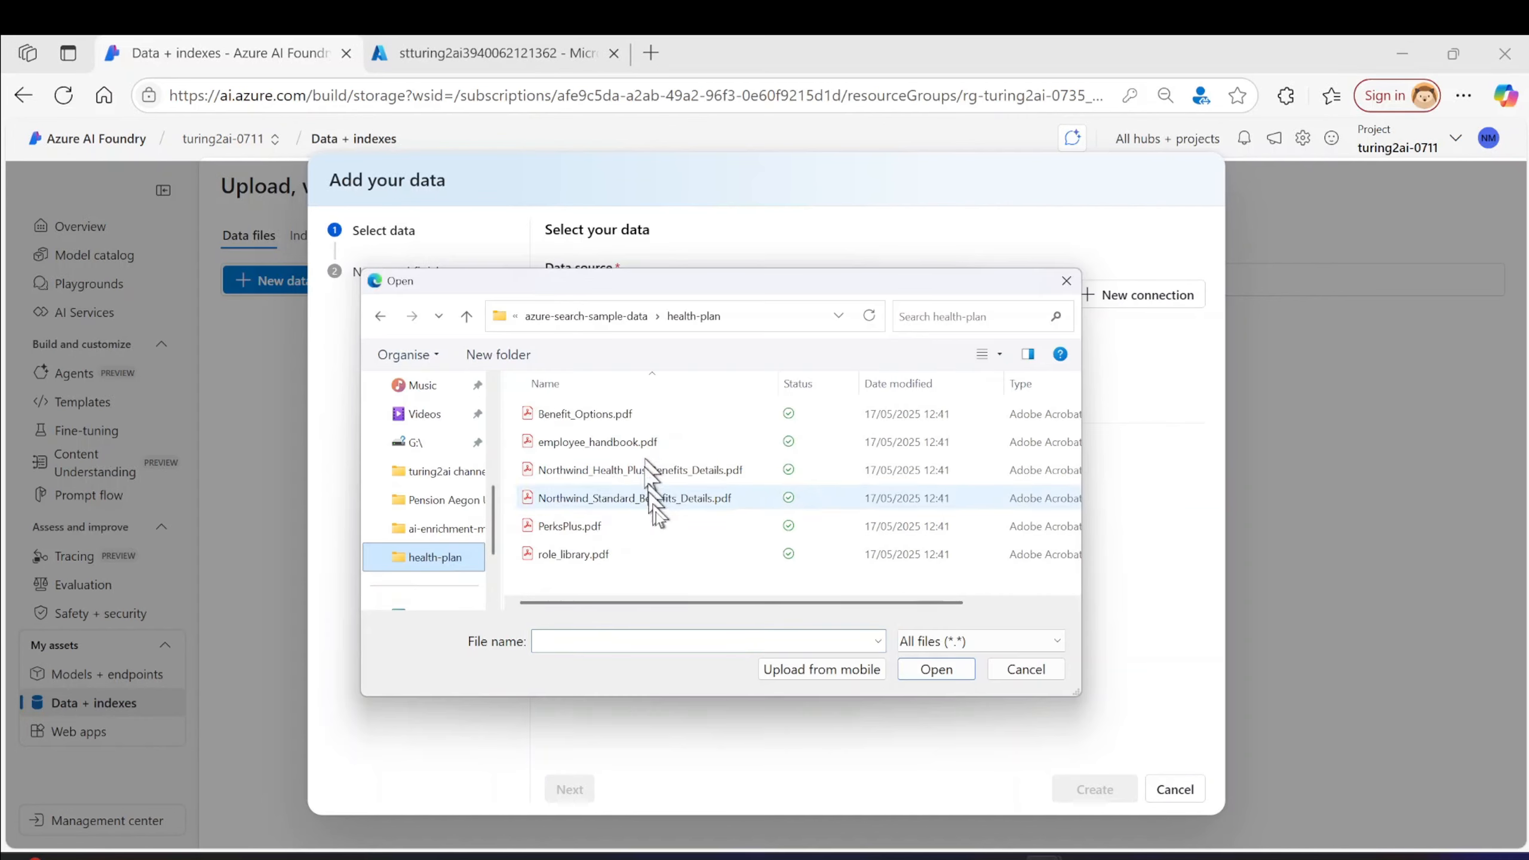
click(665, 550)
key(ctrl+a)
click(939, 667)
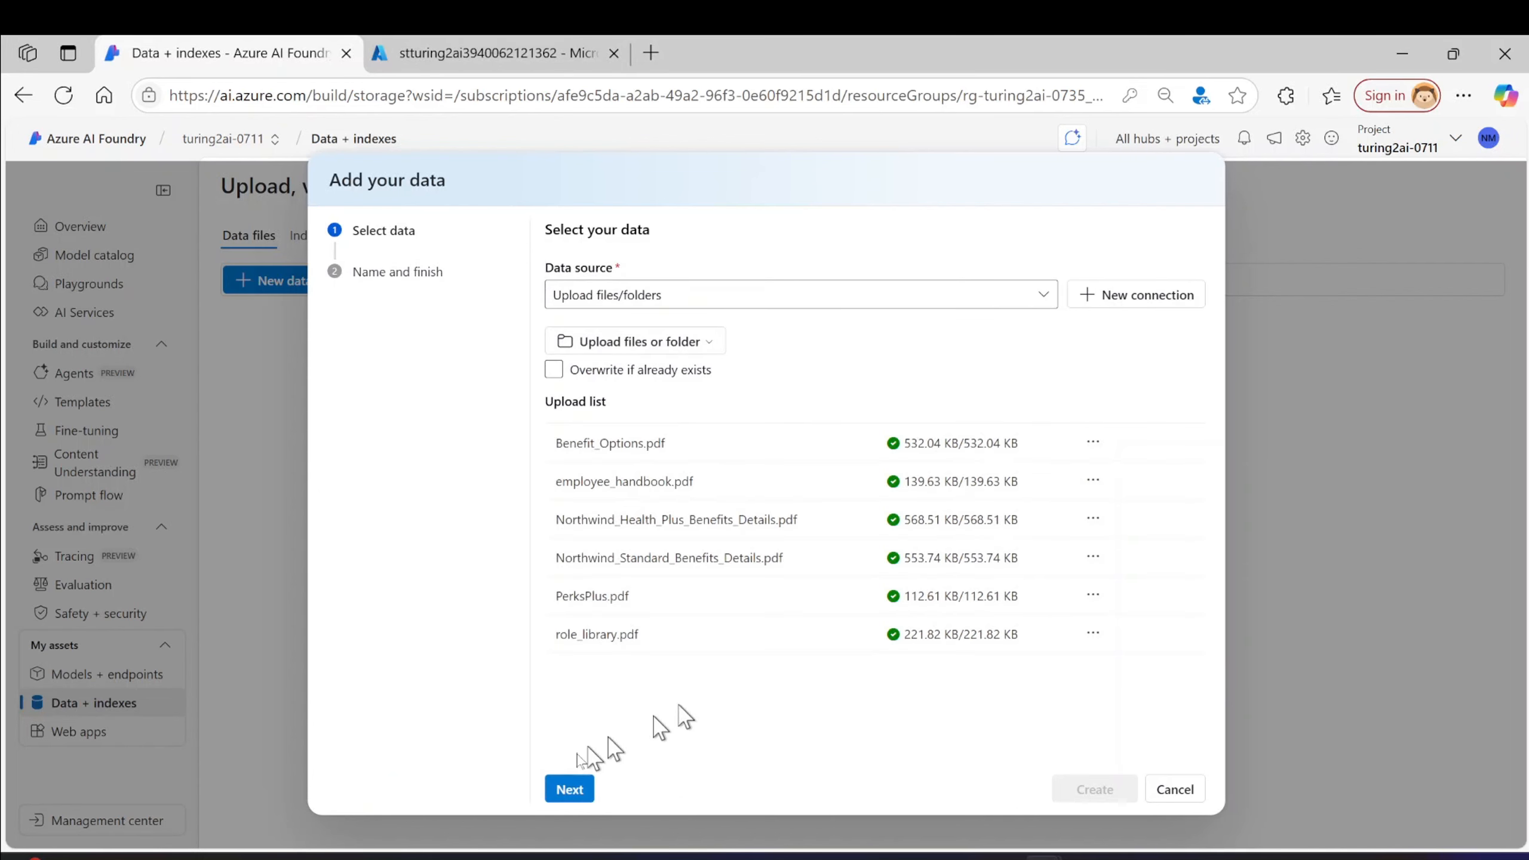
- Name the data asset healthplandataconn and create it
click(569, 789)
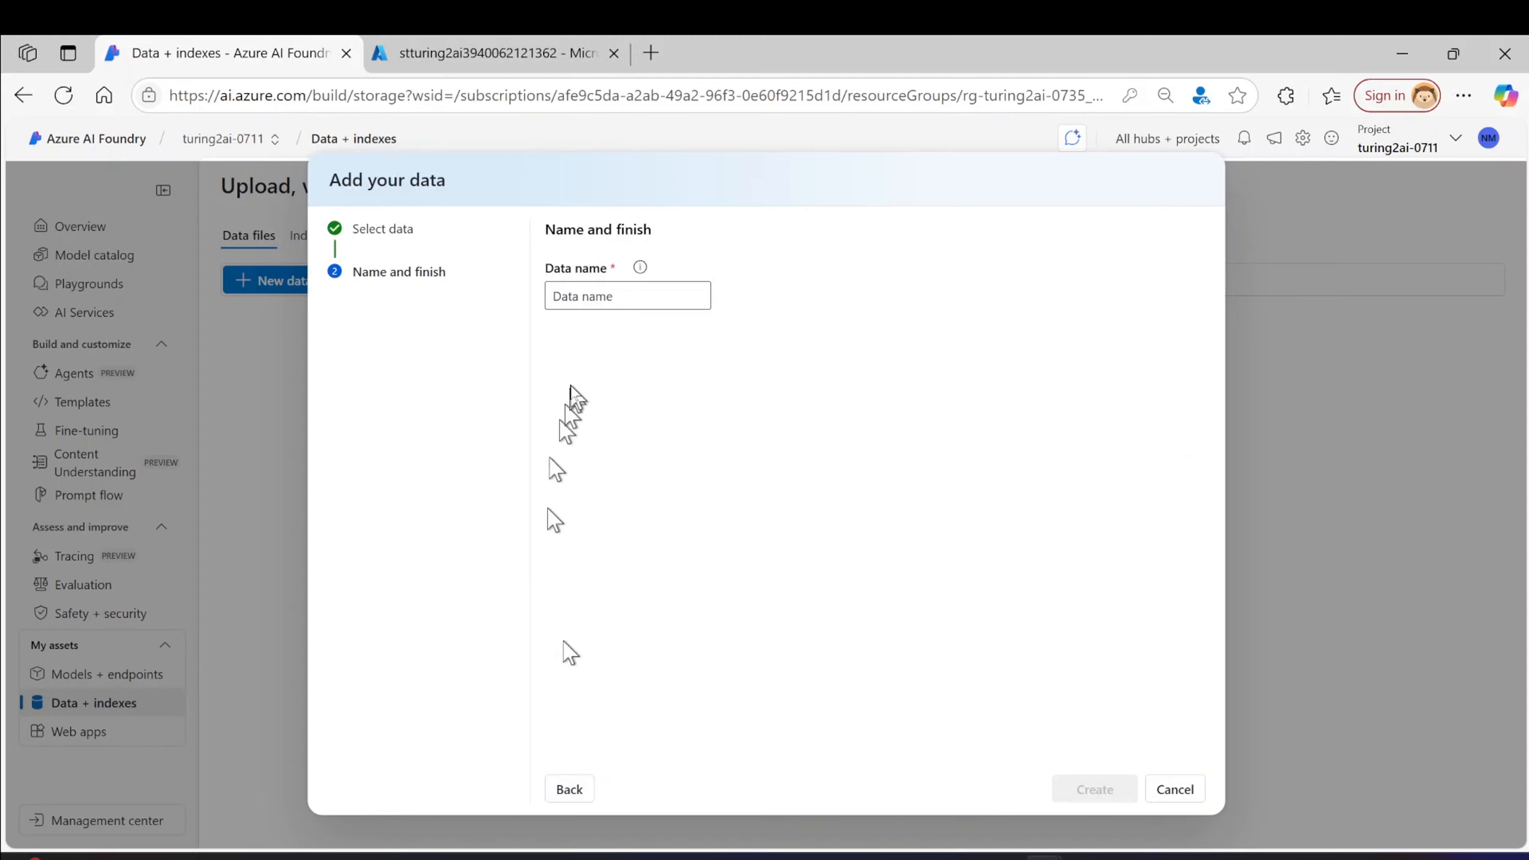
click(582, 297)
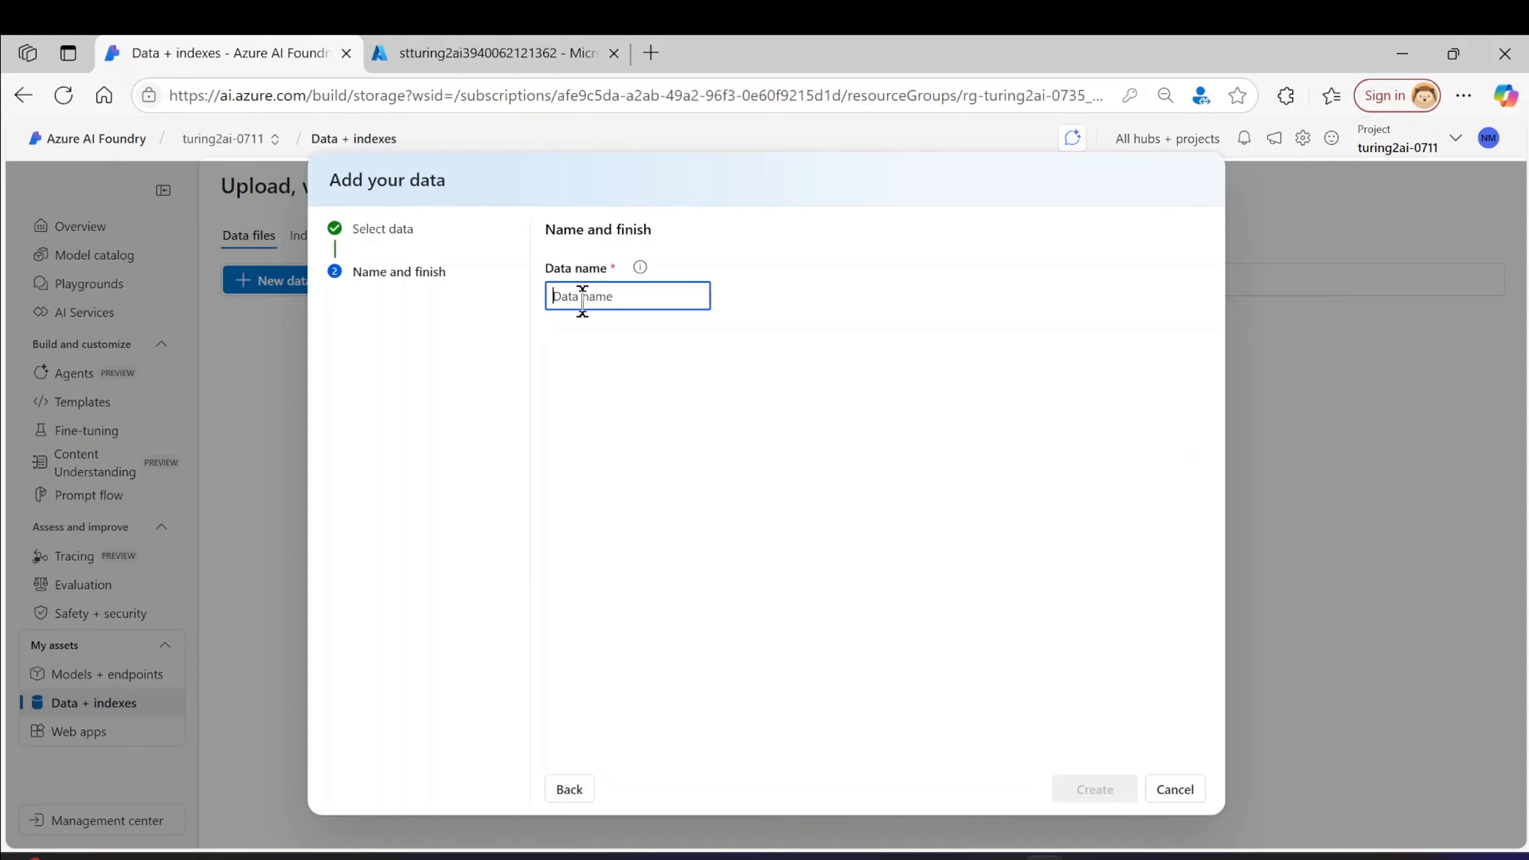
text(healthplandataconn)
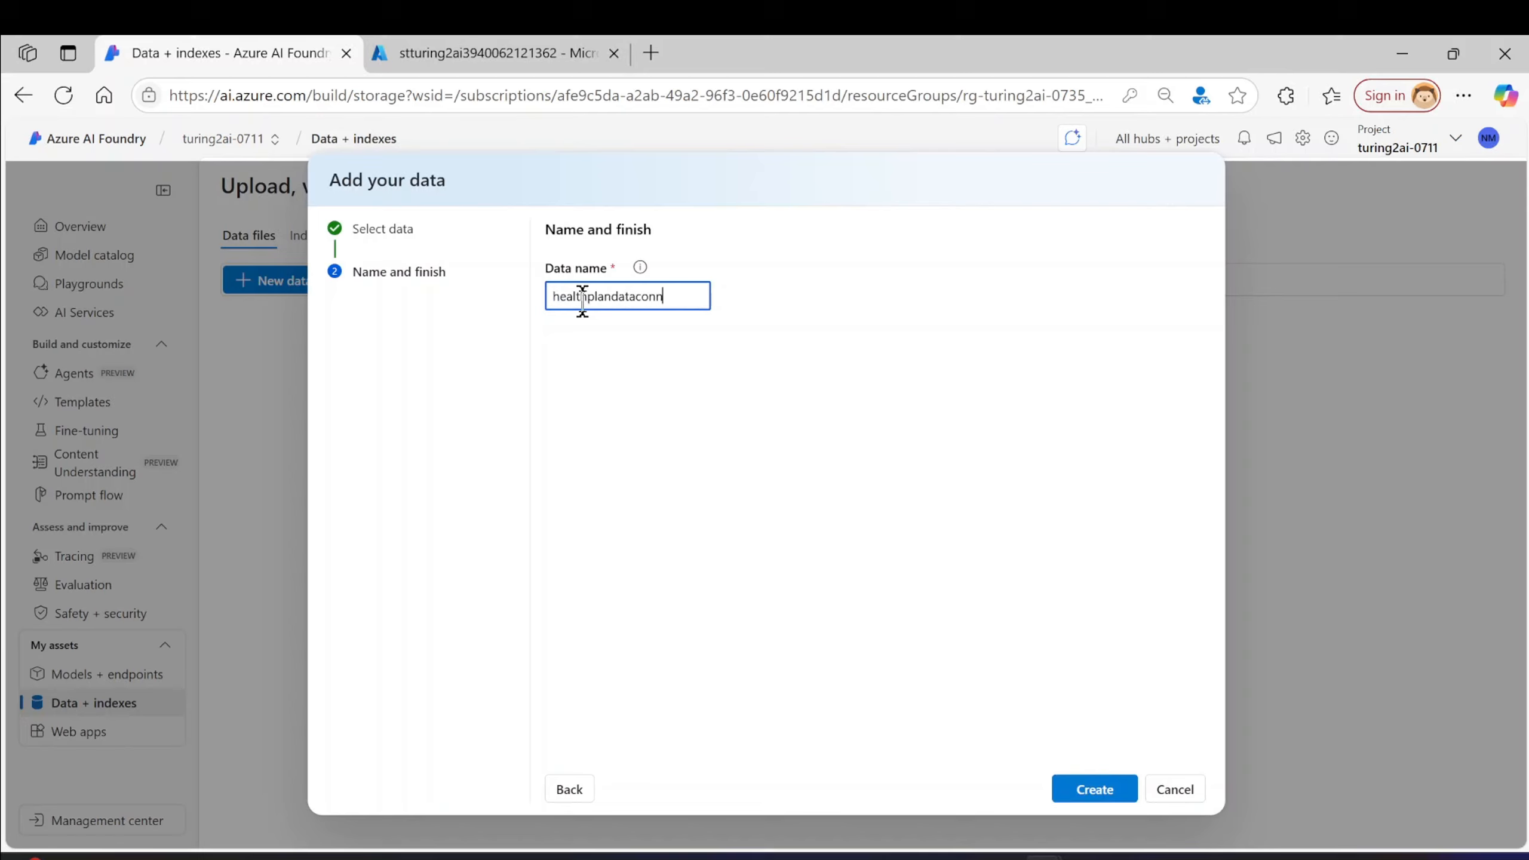
click(1085, 789)
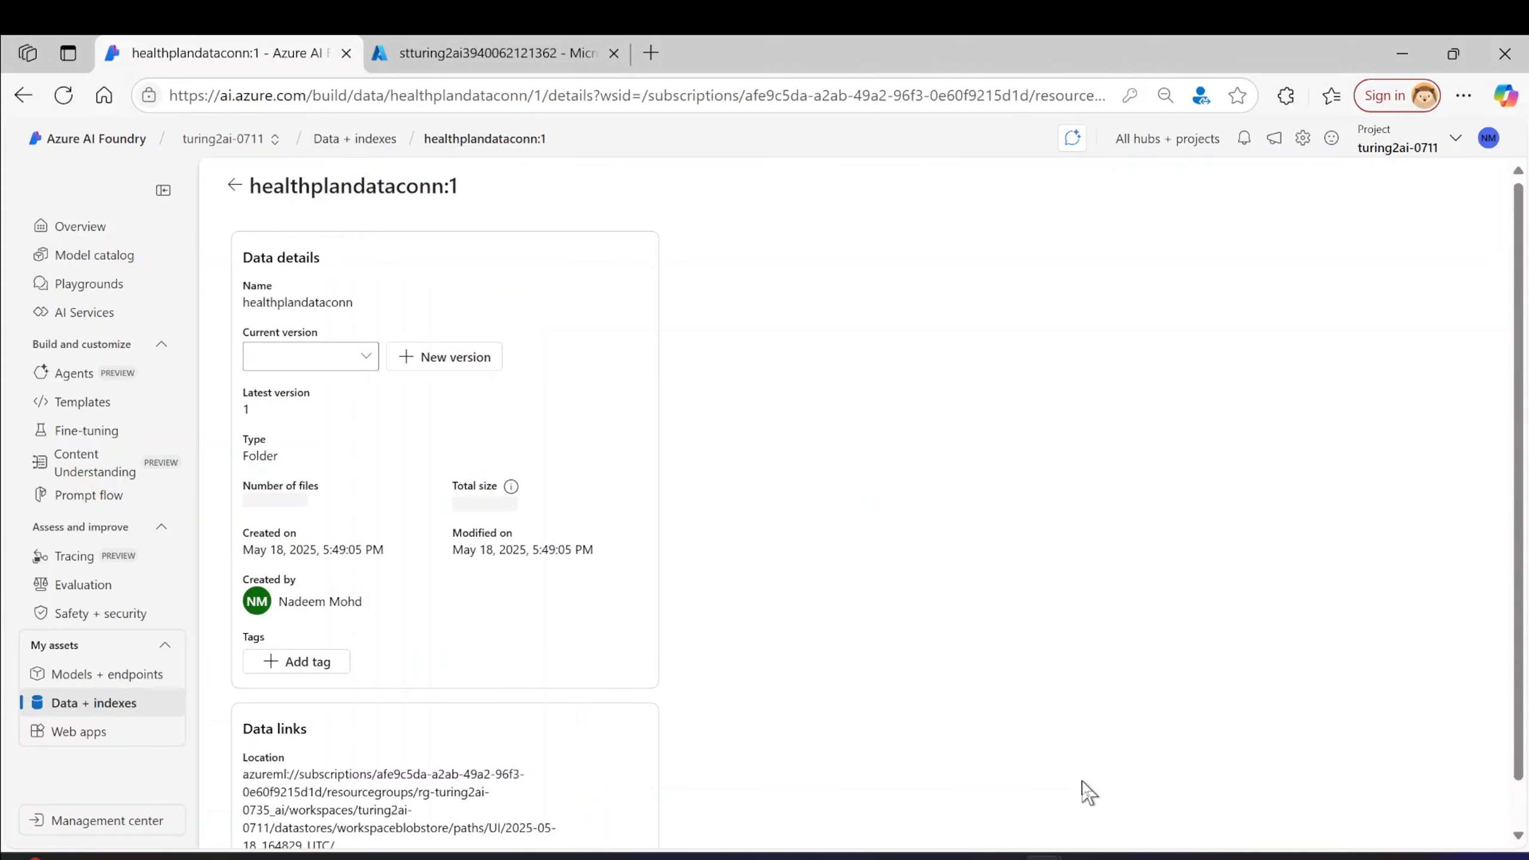
- Look over the healthplandataconn files, then go to the empty Indexes list under Data + indexes
scroll(503, 544, down, 1)
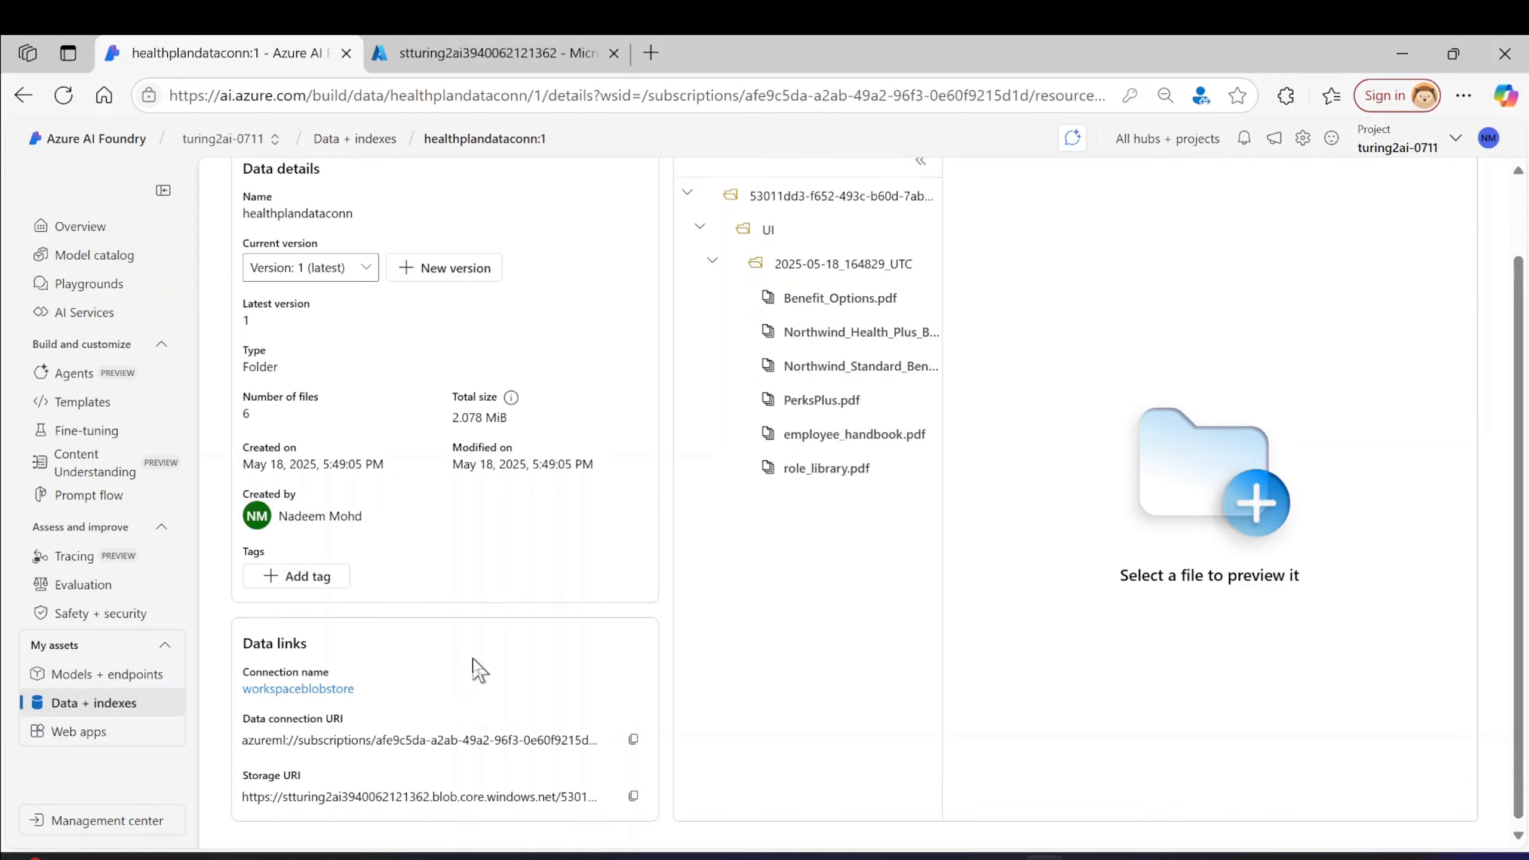
scroll(478, 668, up, 2)
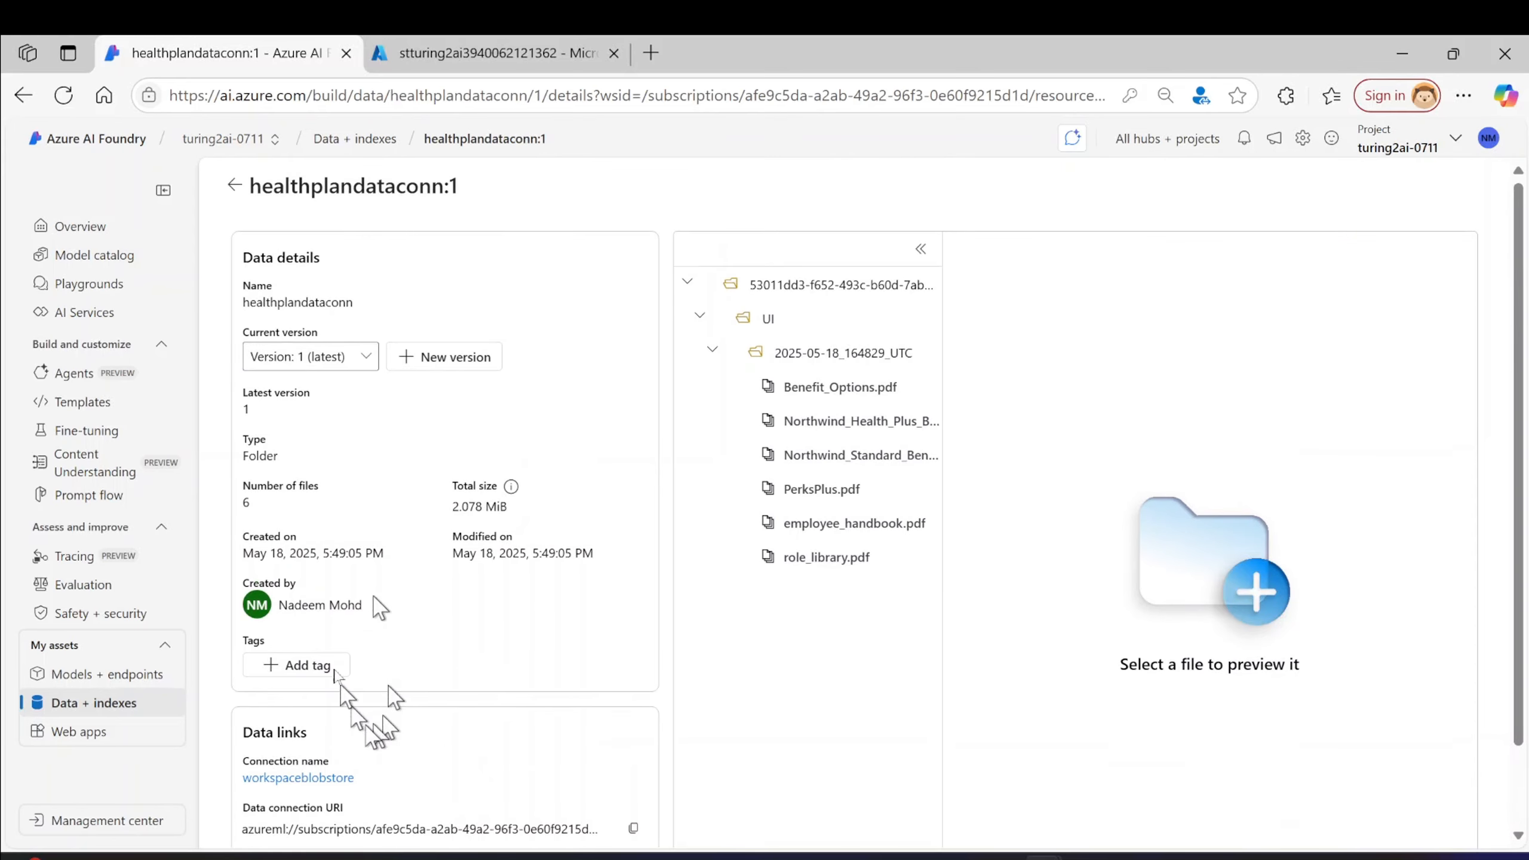
click(351, 139)
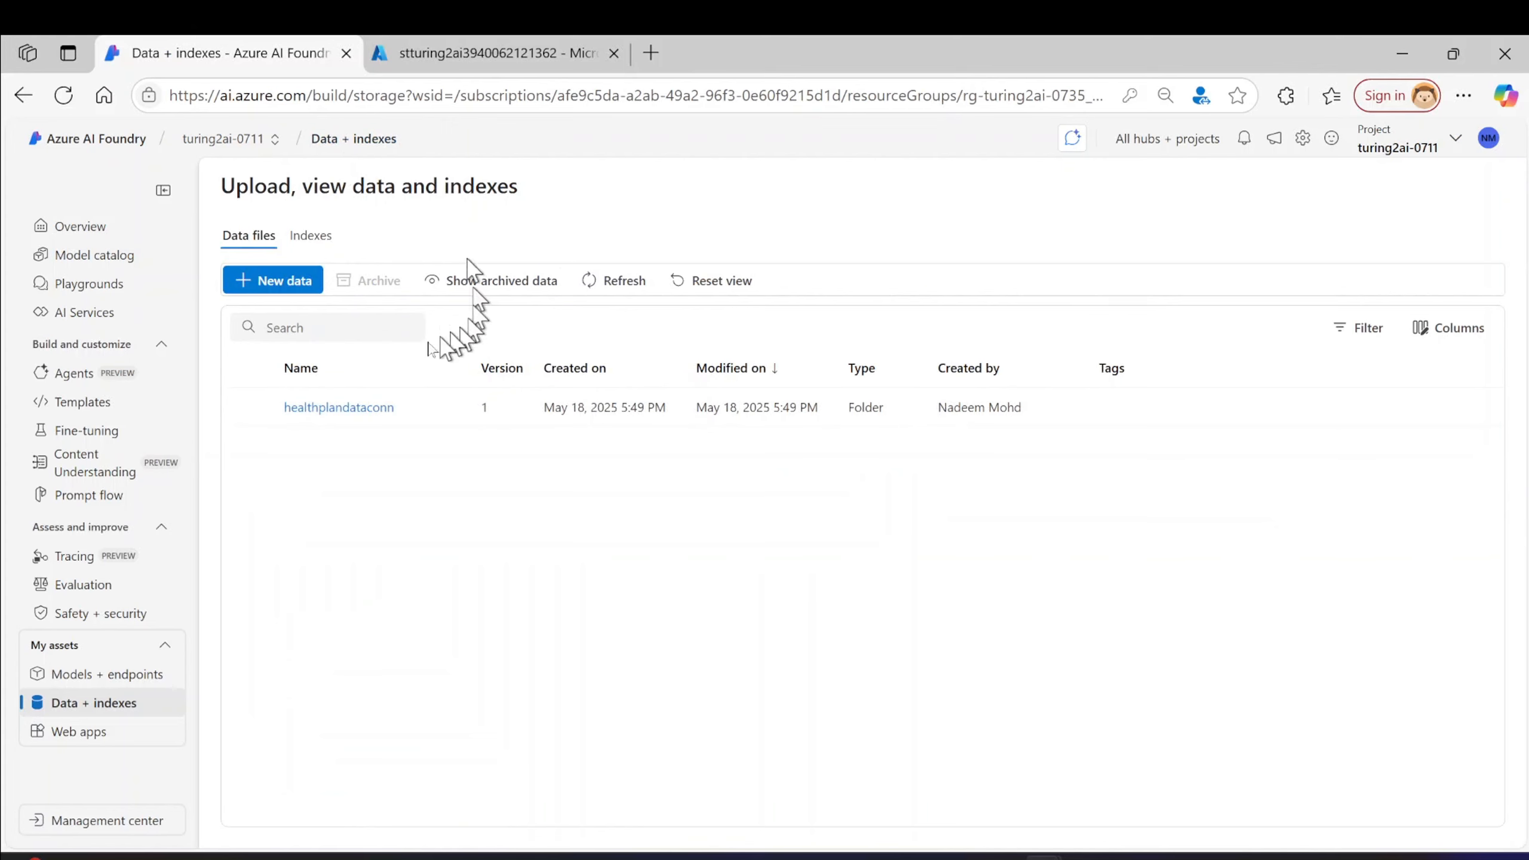
click(325, 241)
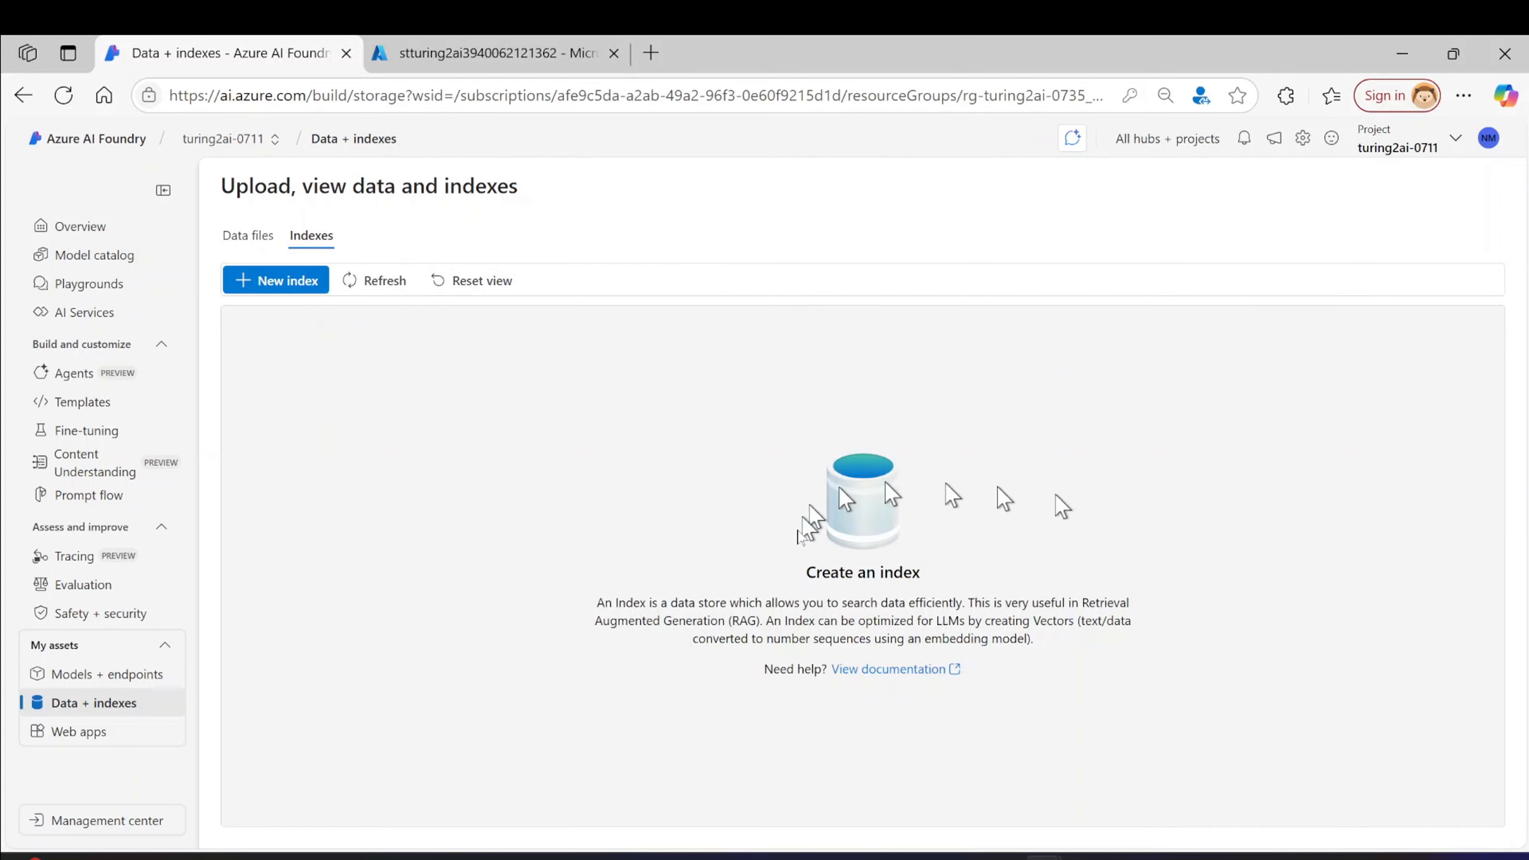
- Start a new index using healthplandataconn from Azure AI Foundry data as its source
click(285, 283)
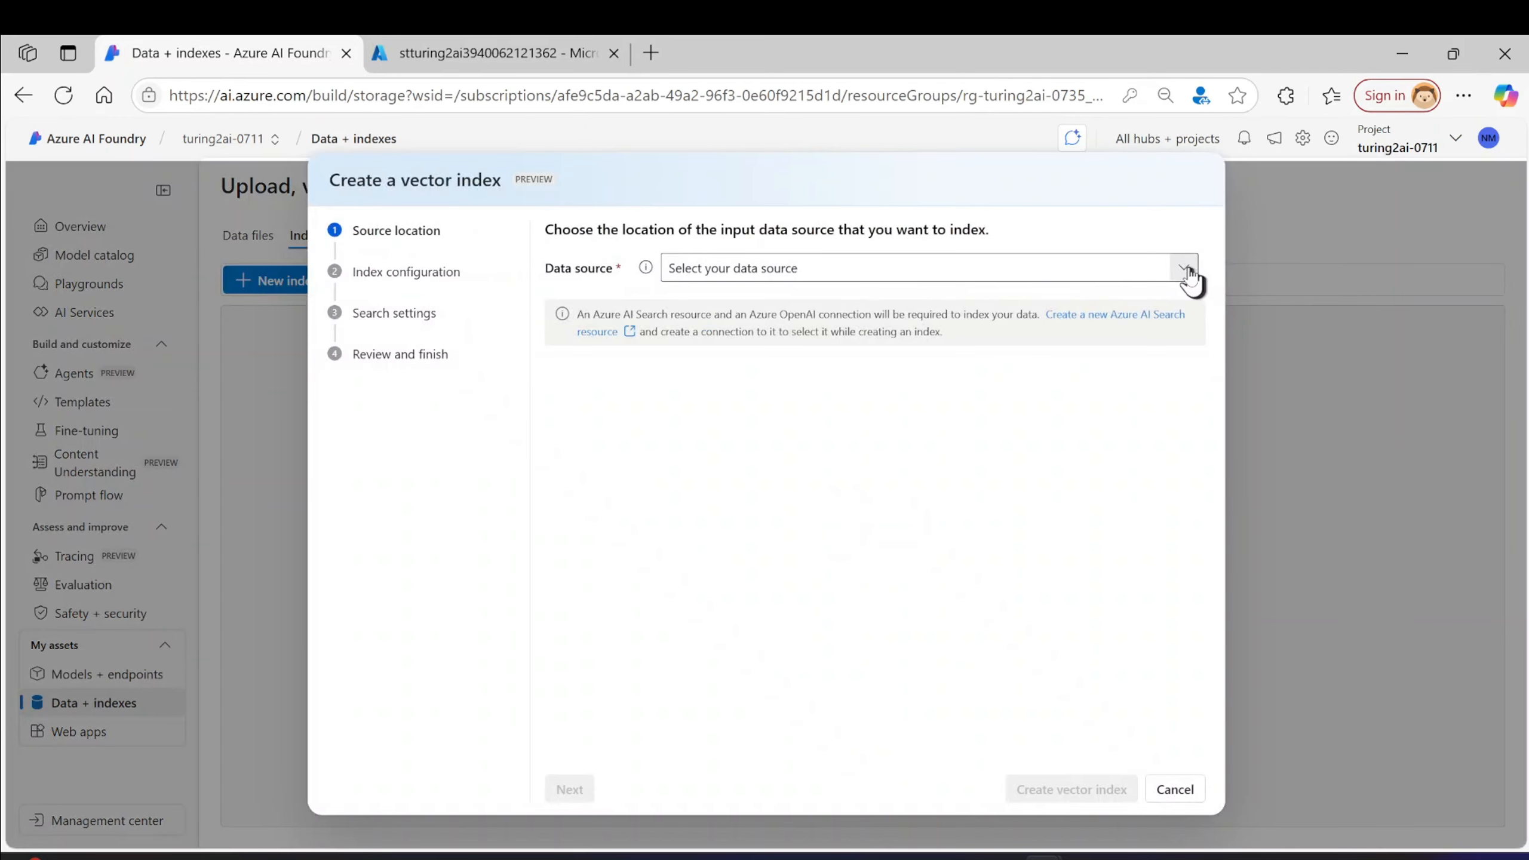
click(1188, 271)
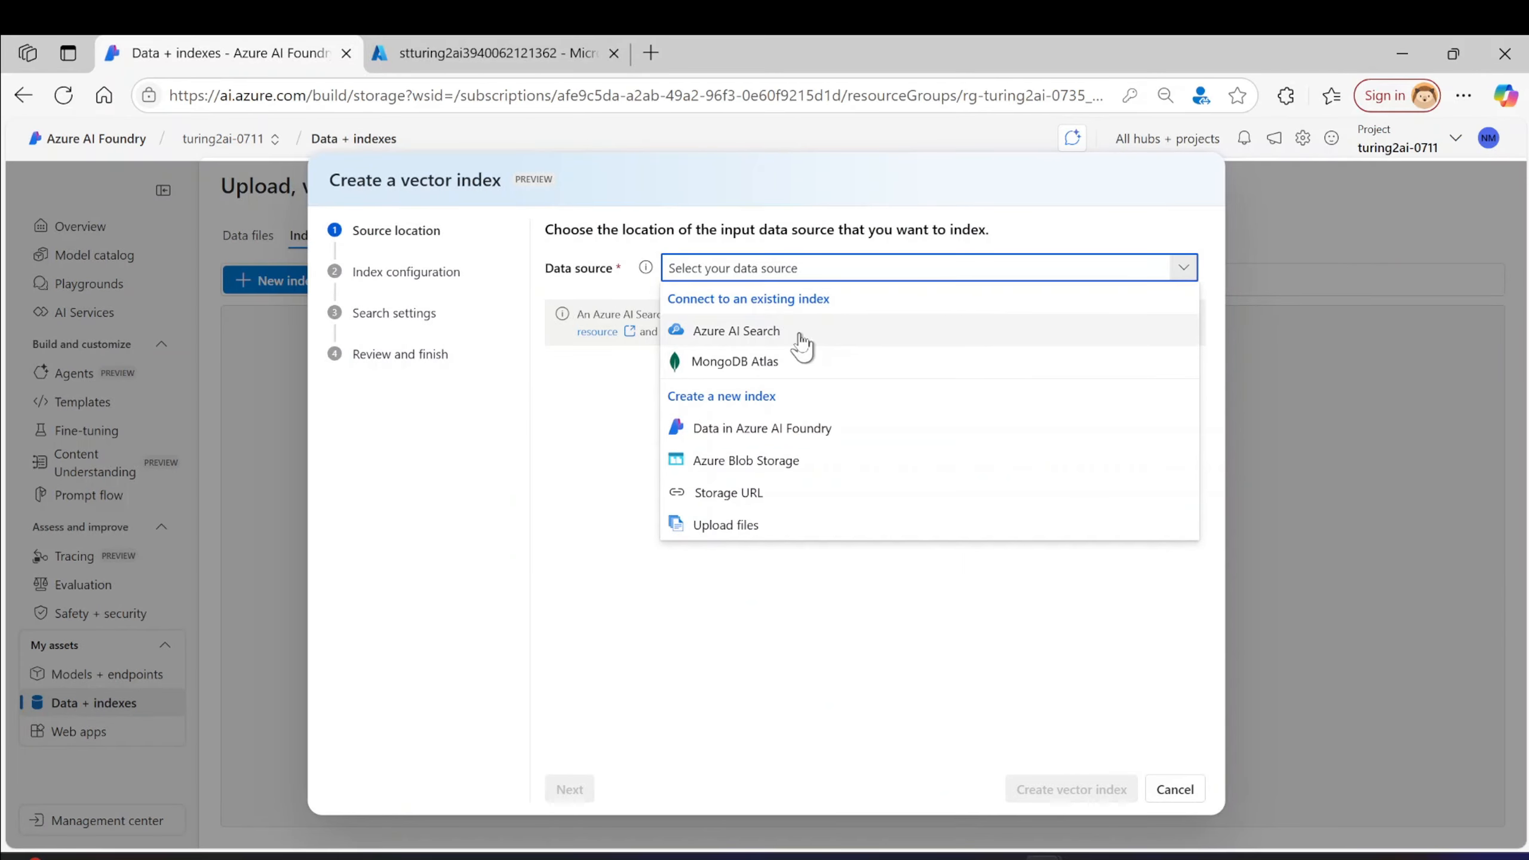
click(790, 438)
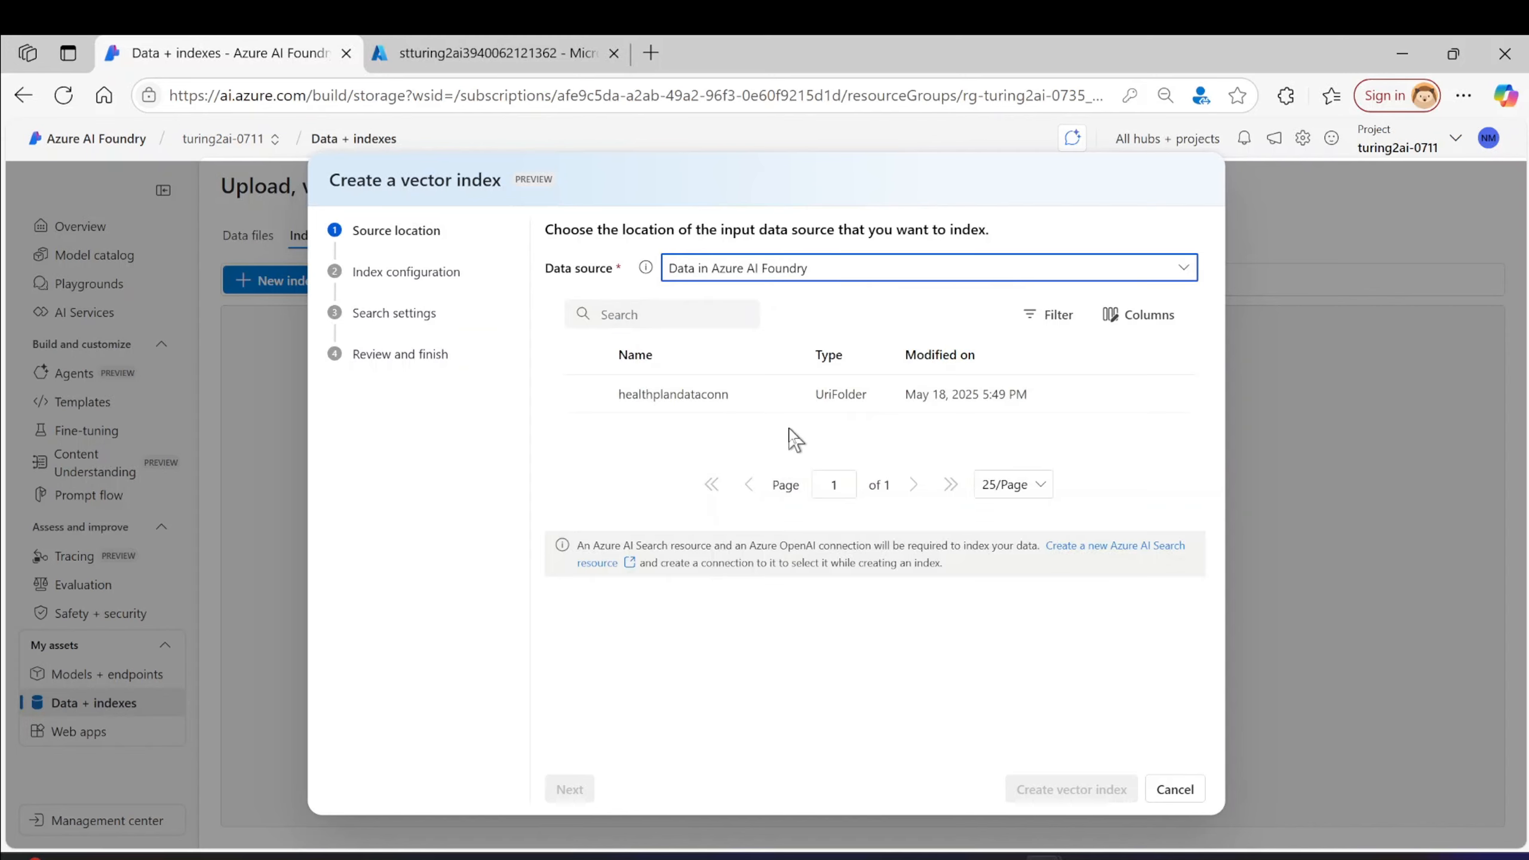
click(588, 395)
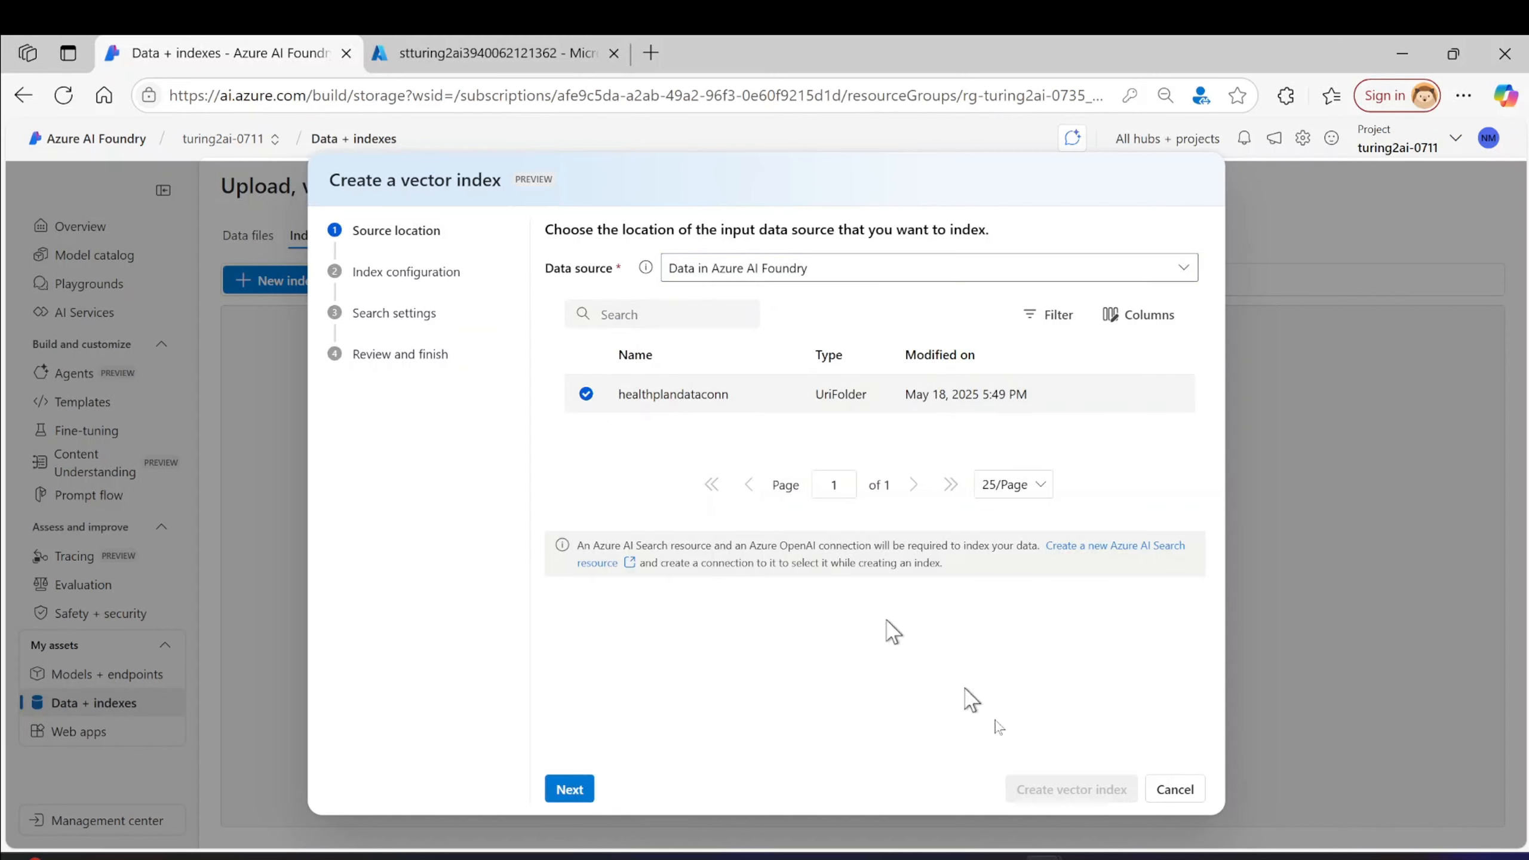
click(567, 788)
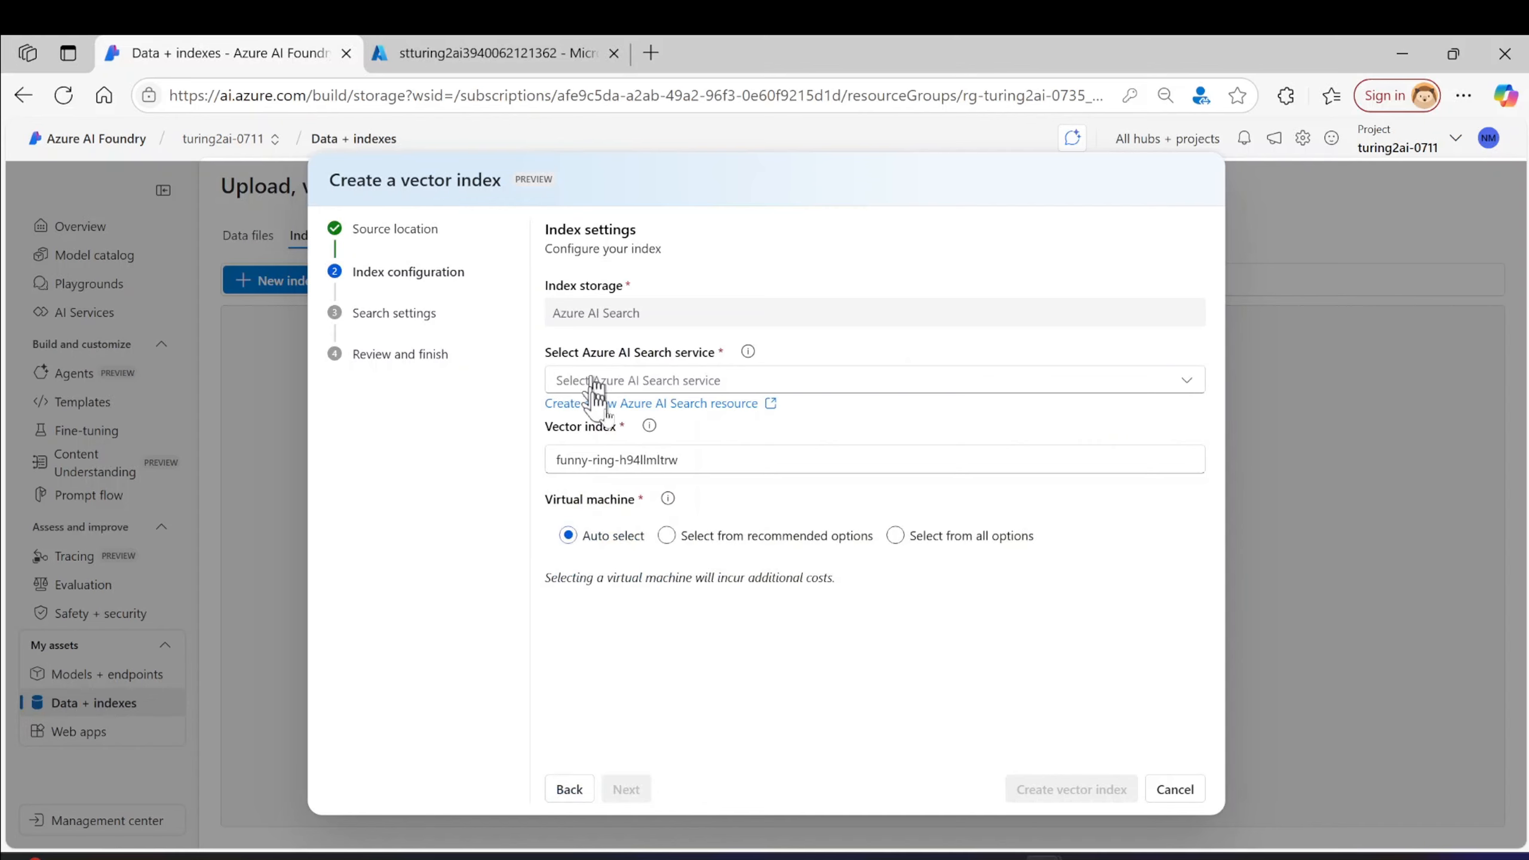
- Finding no existing Azure AI Search service, begin creating a new Azure AI Search resource
click(1188, 384)
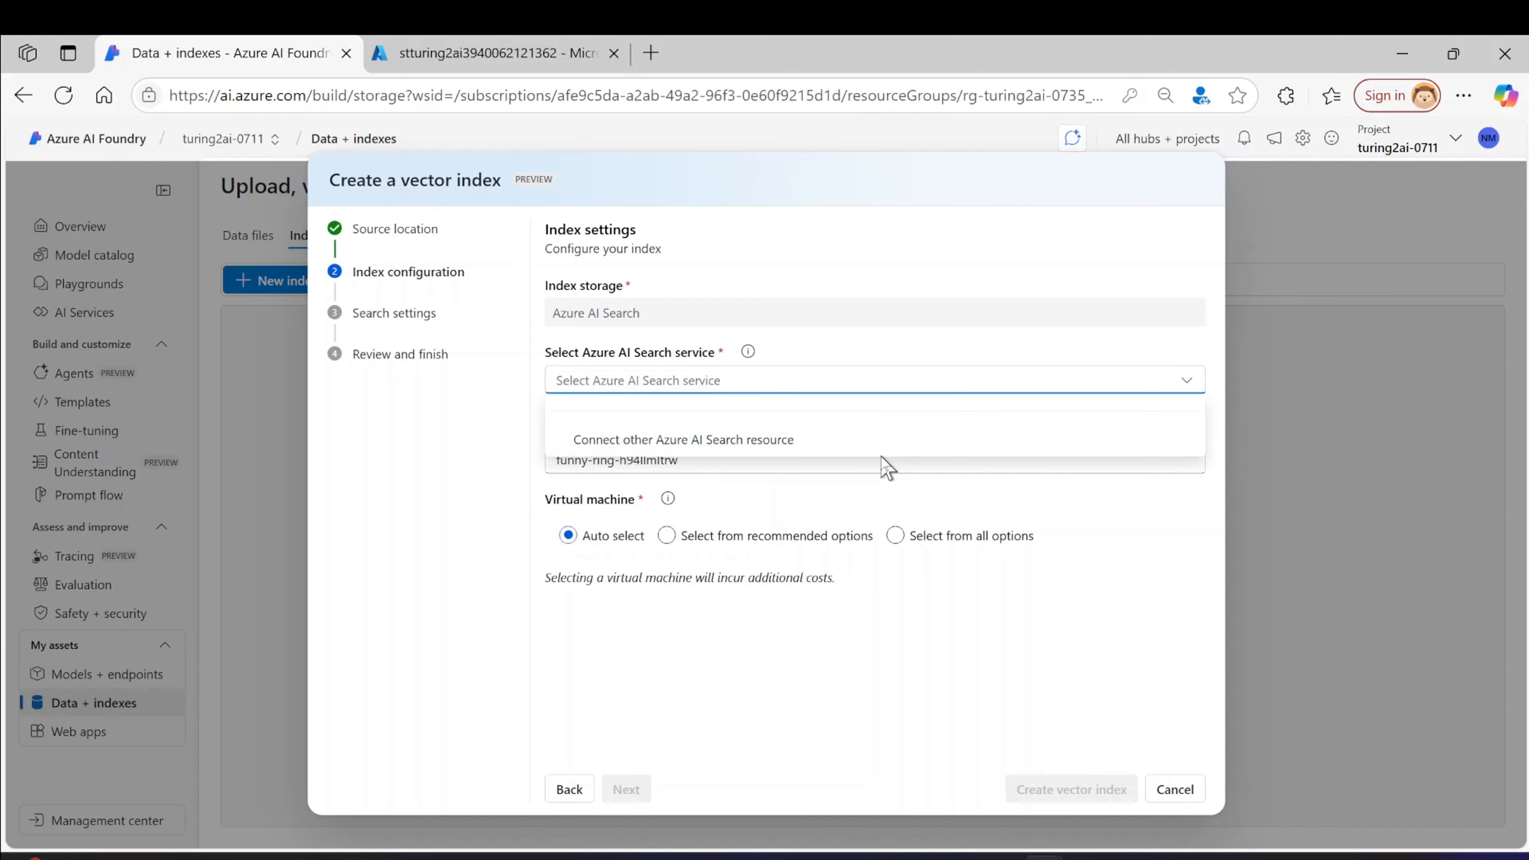
click(807, 442)
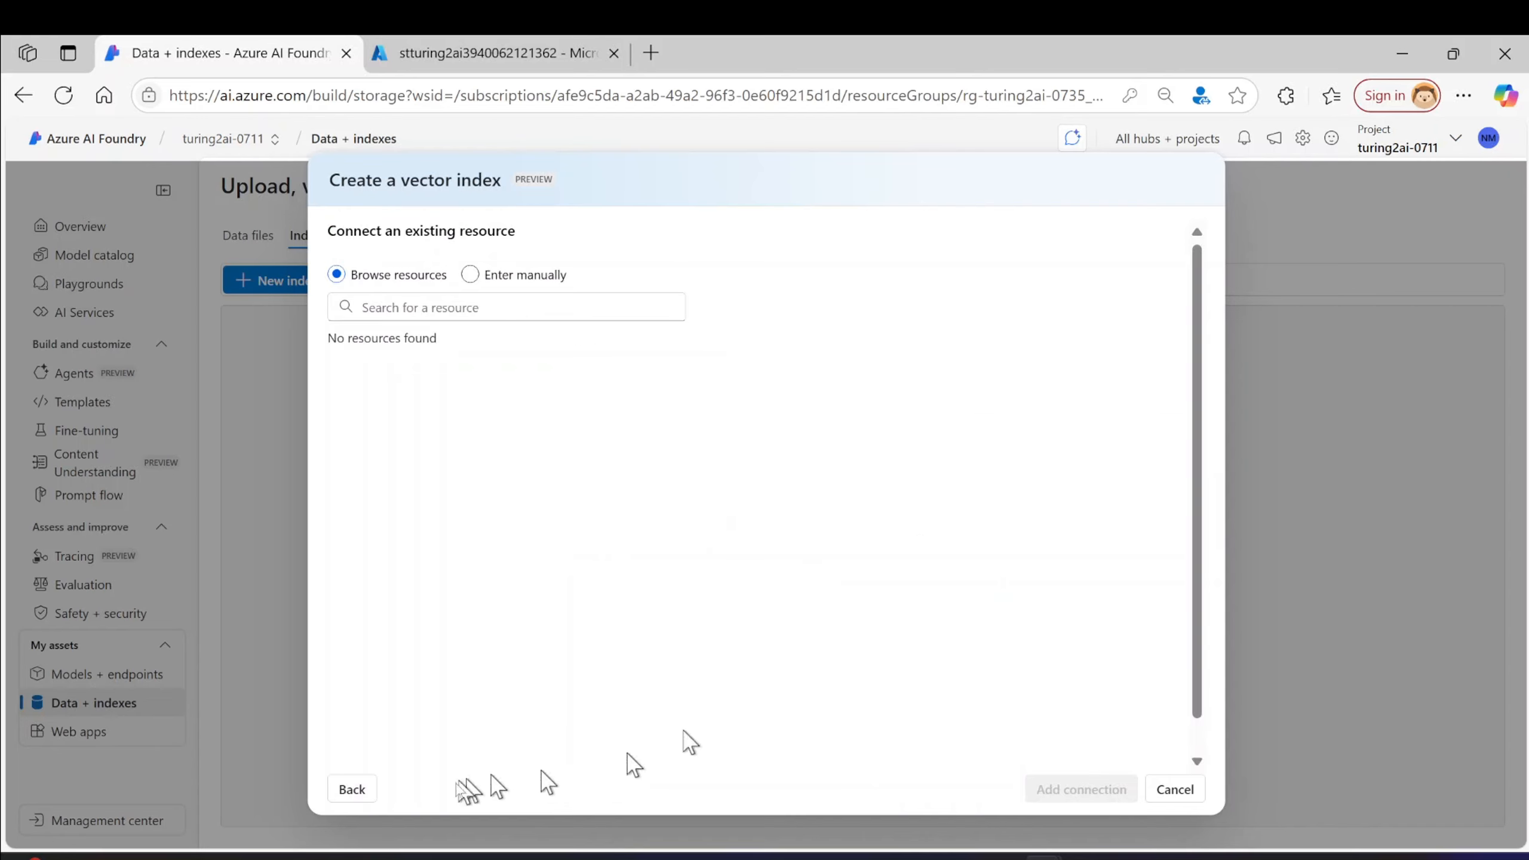
click(361, 793)
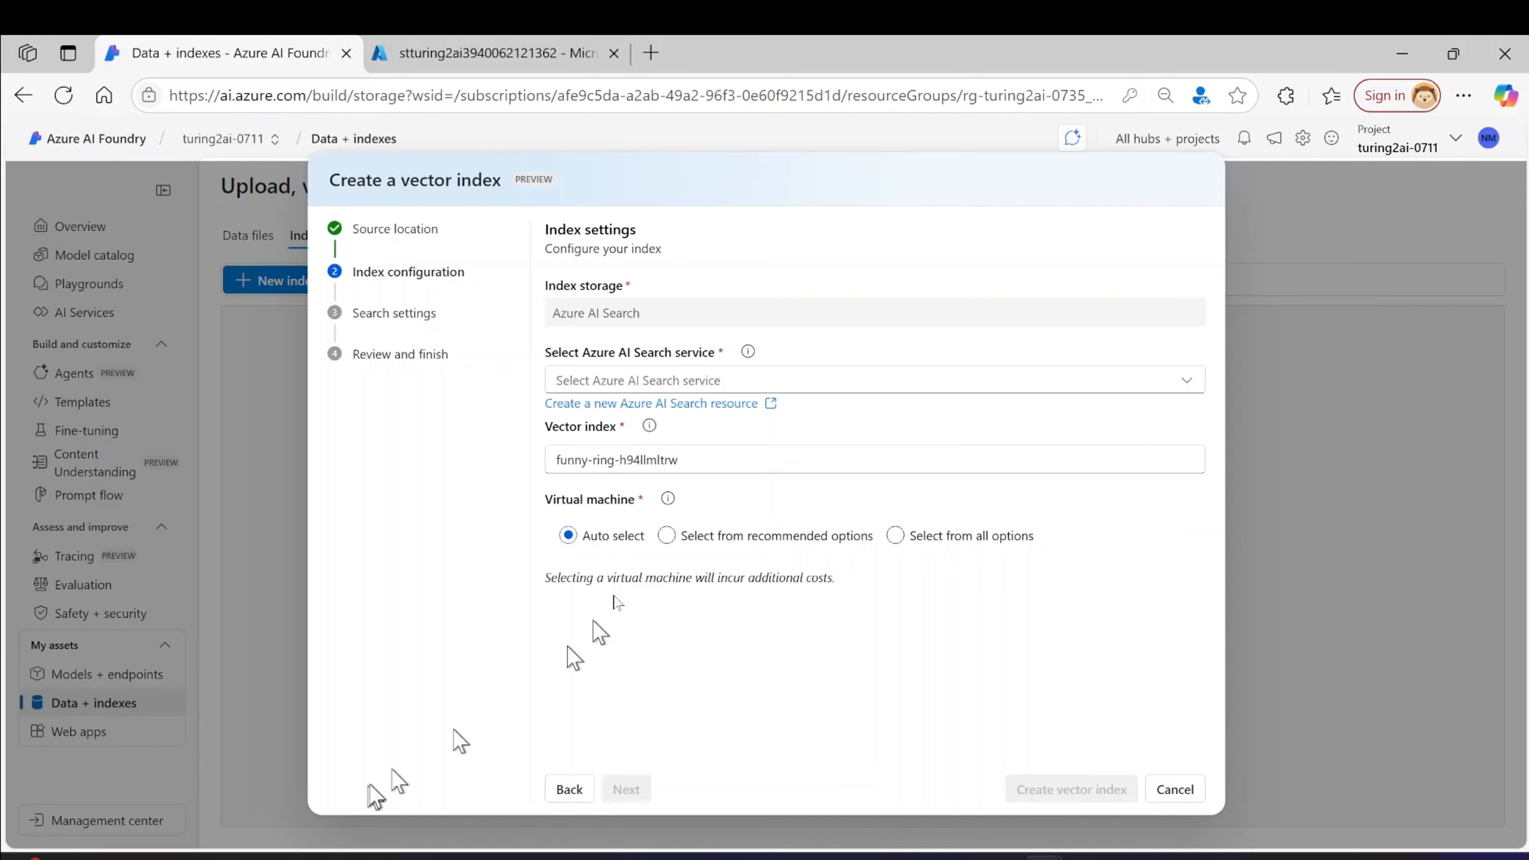
click(724, 415)
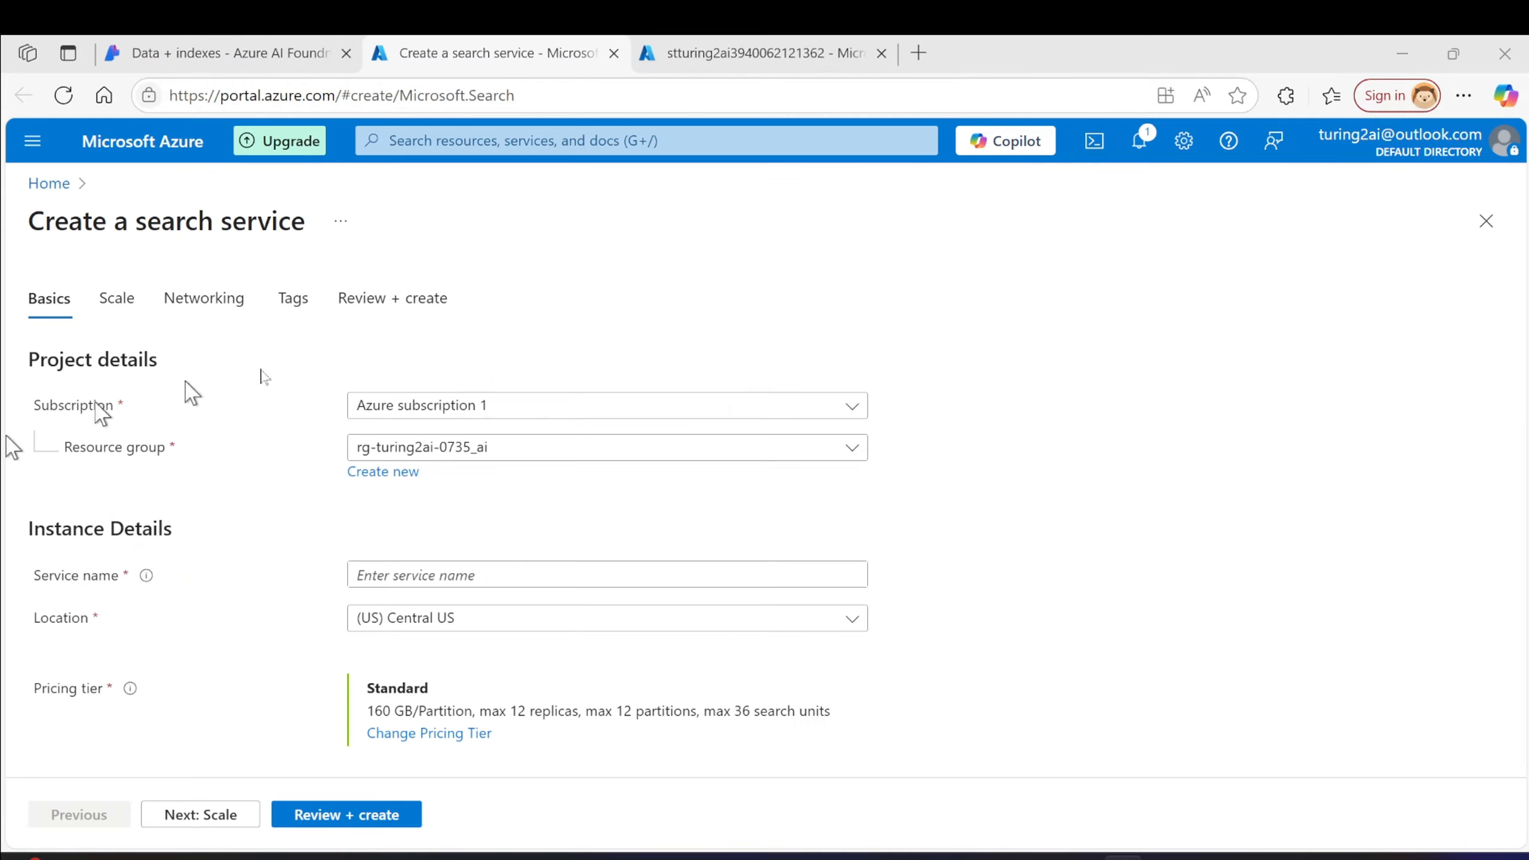
- Set the search service location to Sweden Central and name it chatbotturing2ai
click(711, 620)
scroll(950, 698, down, 3)
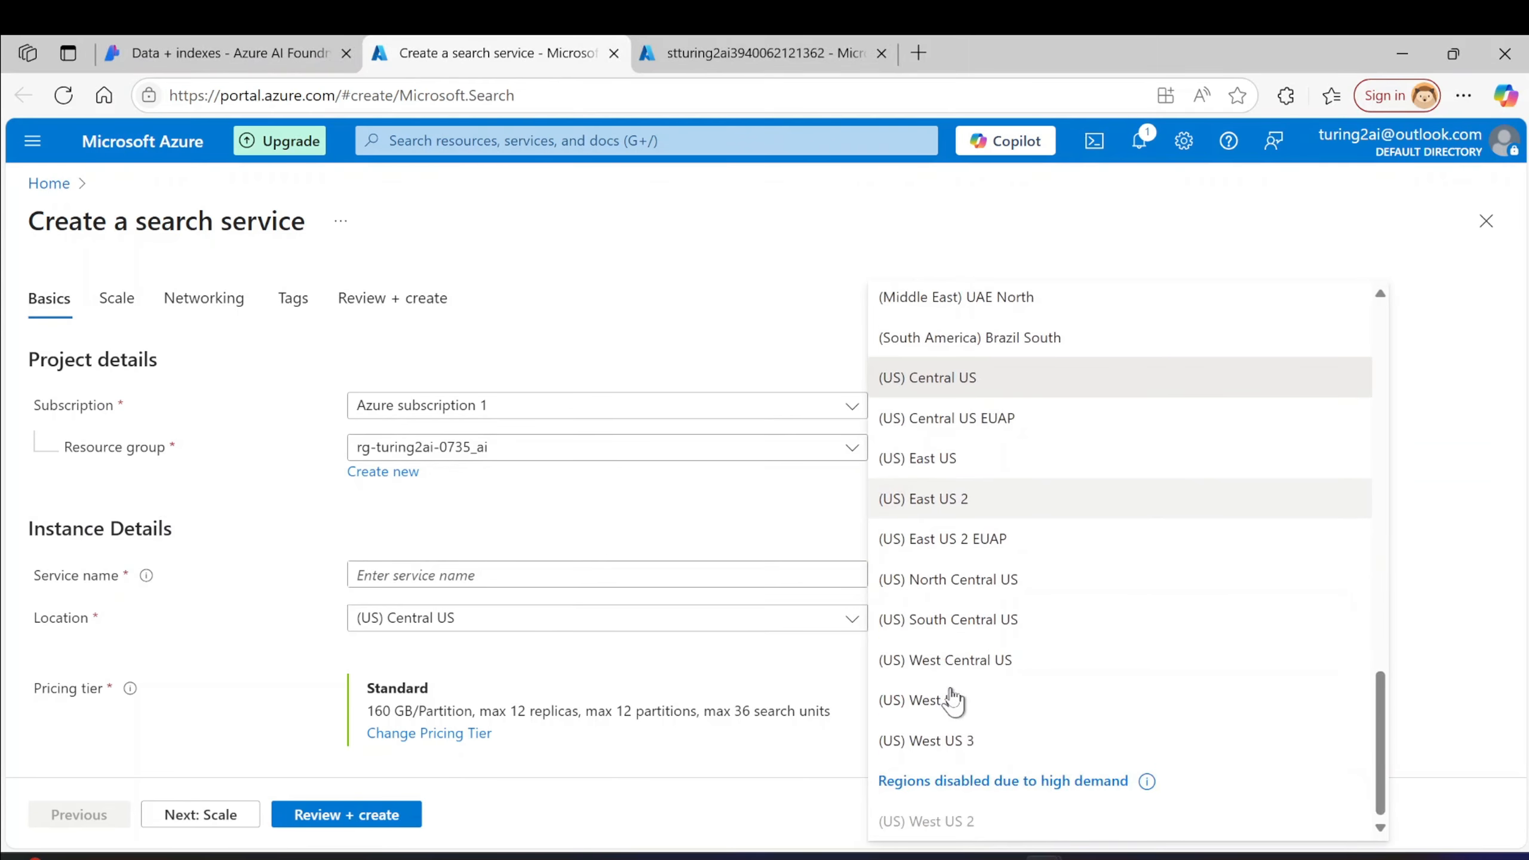
scroll(951, 699, up, 5)
scroll(951, 695, up, 3)
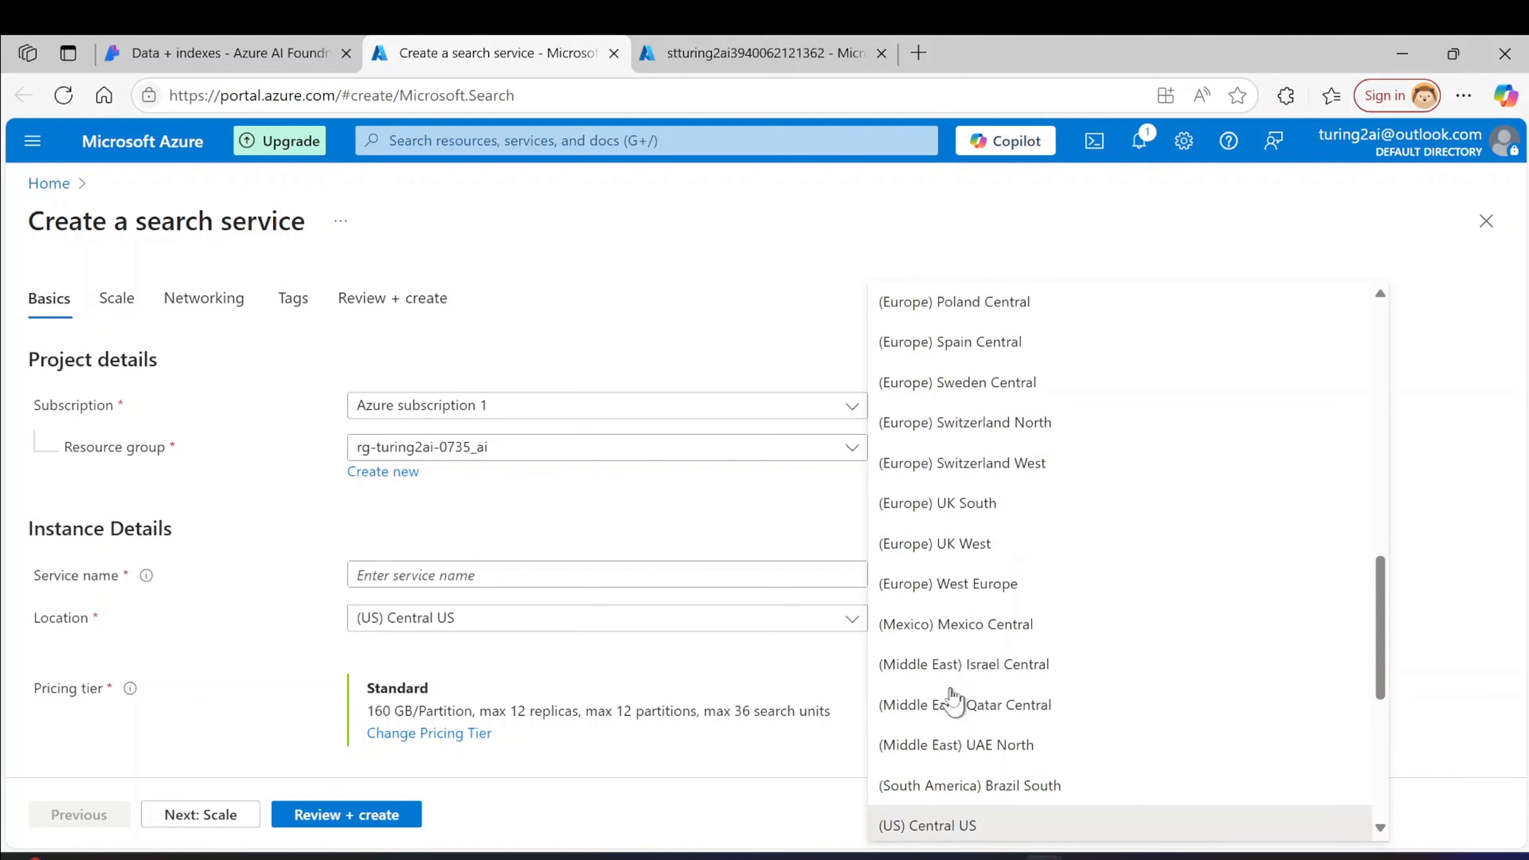
click(940, 403)
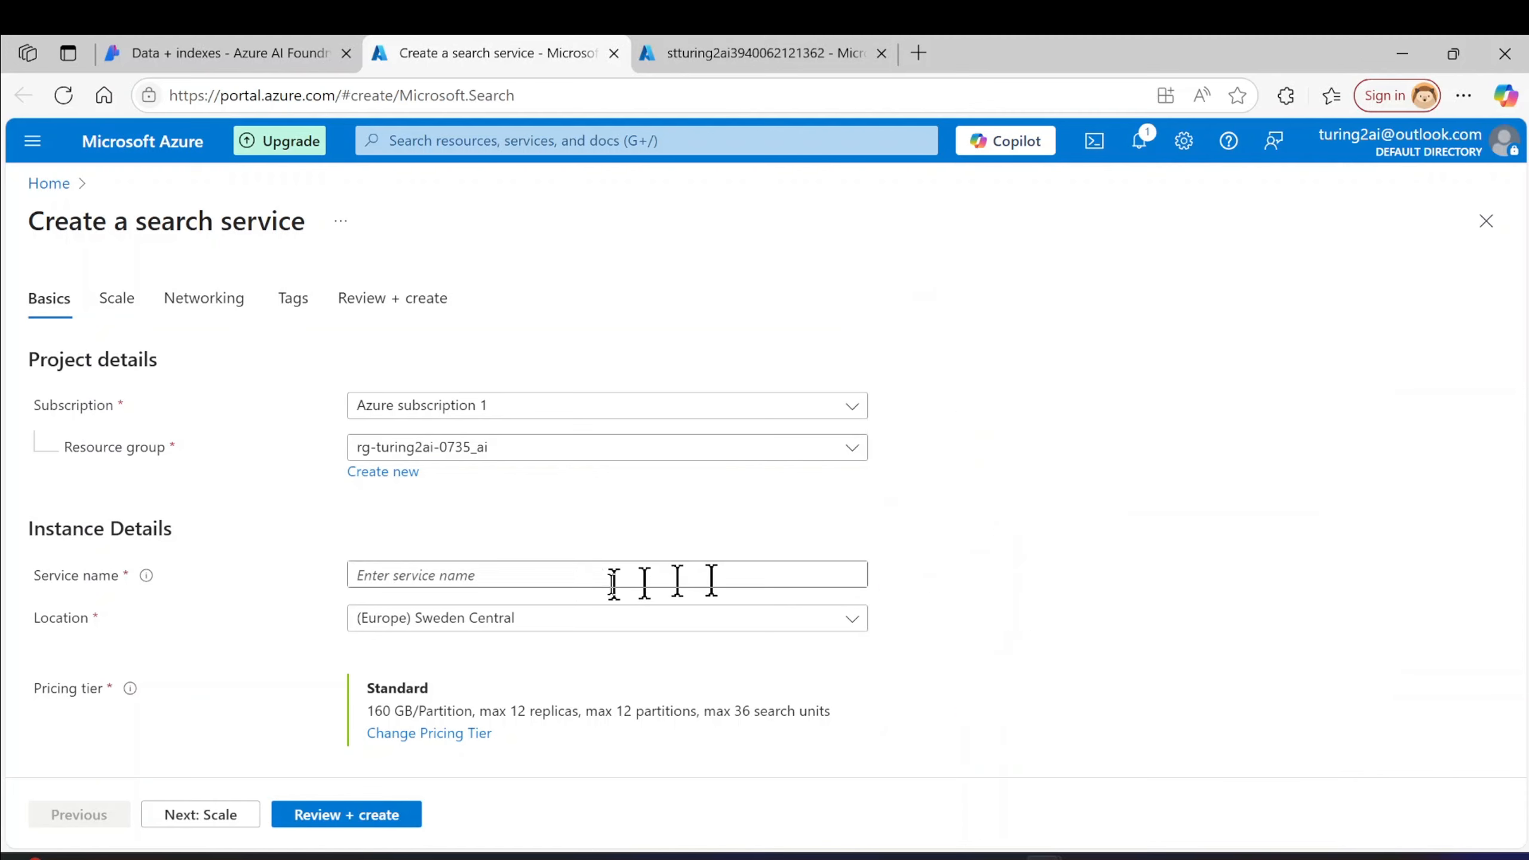
click(576, 578)
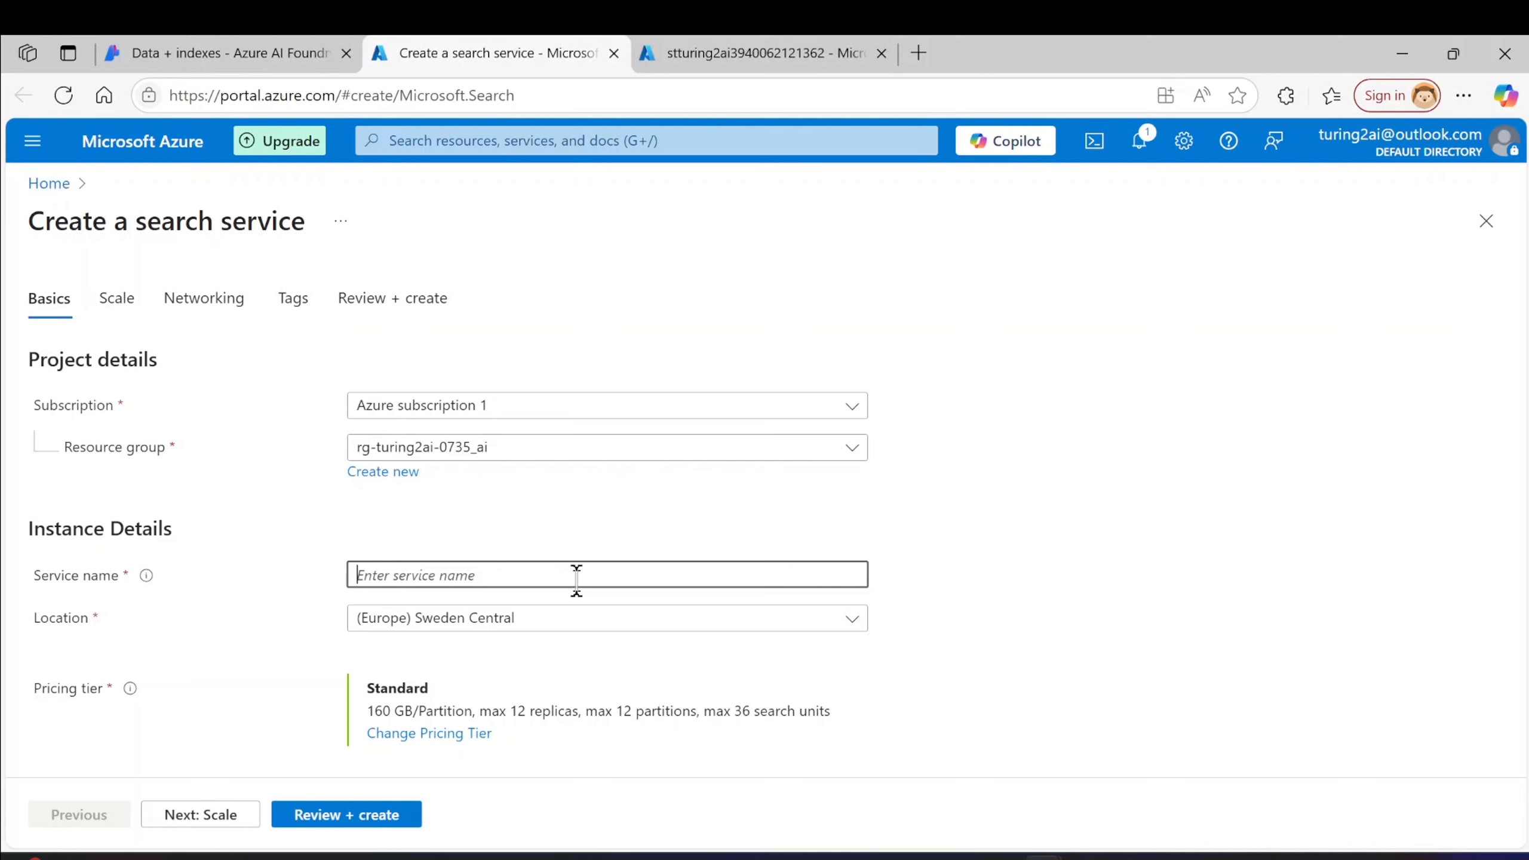
text(chat-bot-turing2ai)
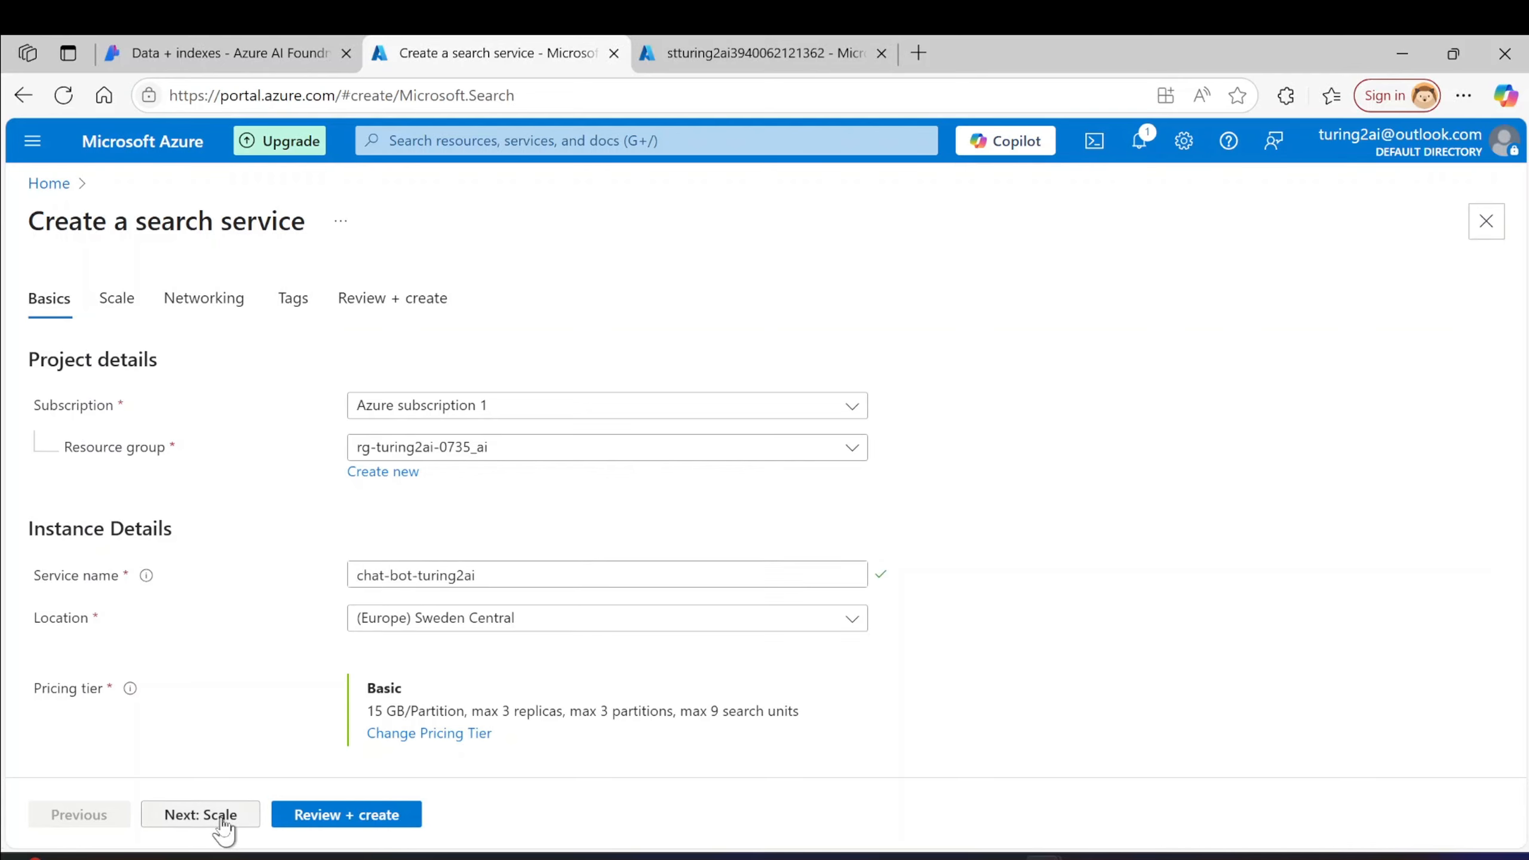
- Pass through Scale, Networking and Tags, then create the Basic-tier search service
click(222, 825)
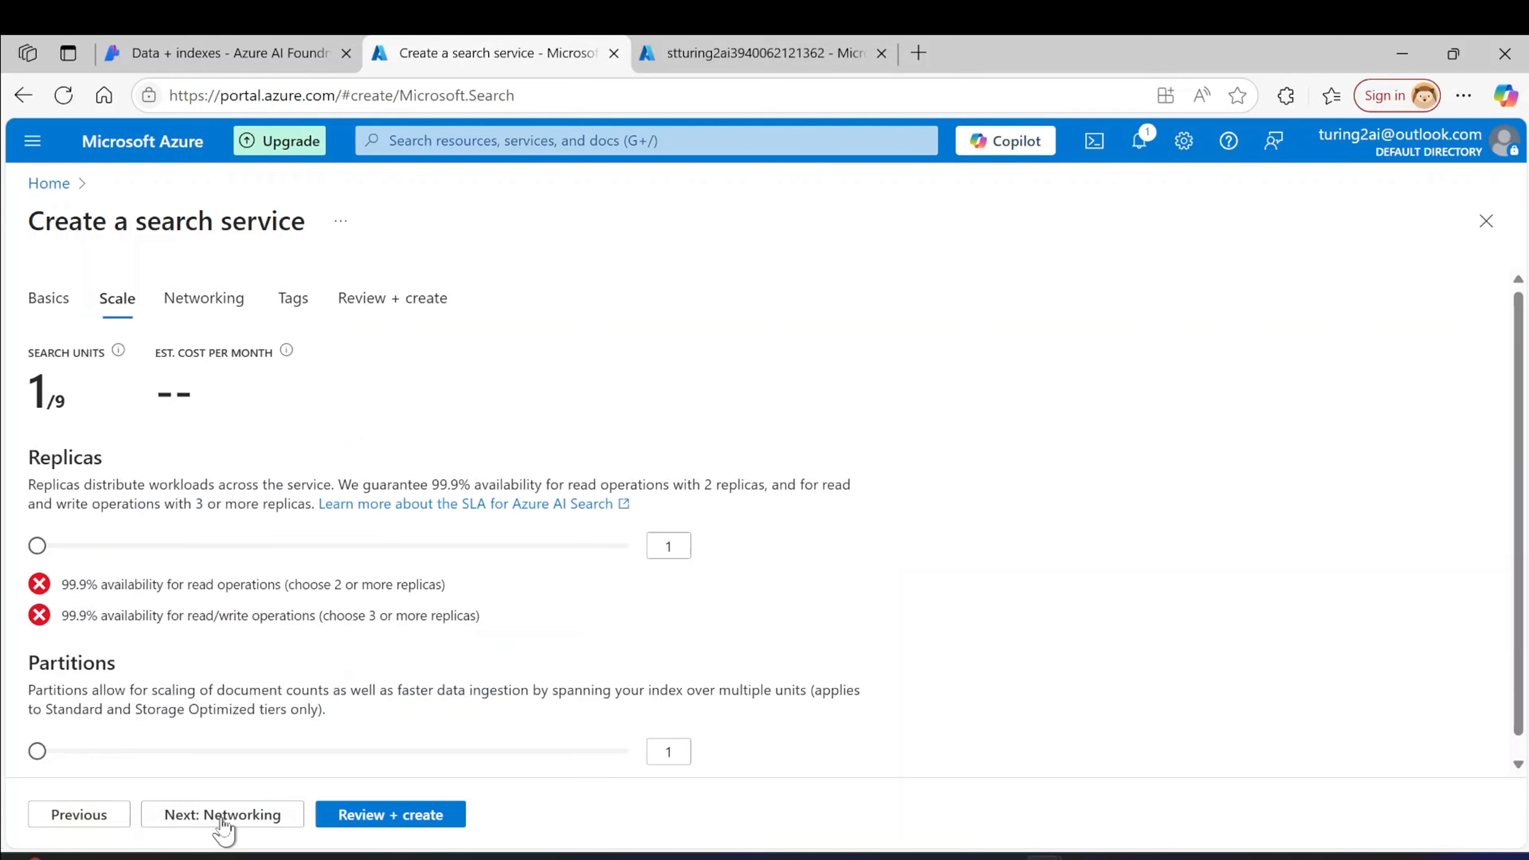
scroll(314, 643, down, 1)
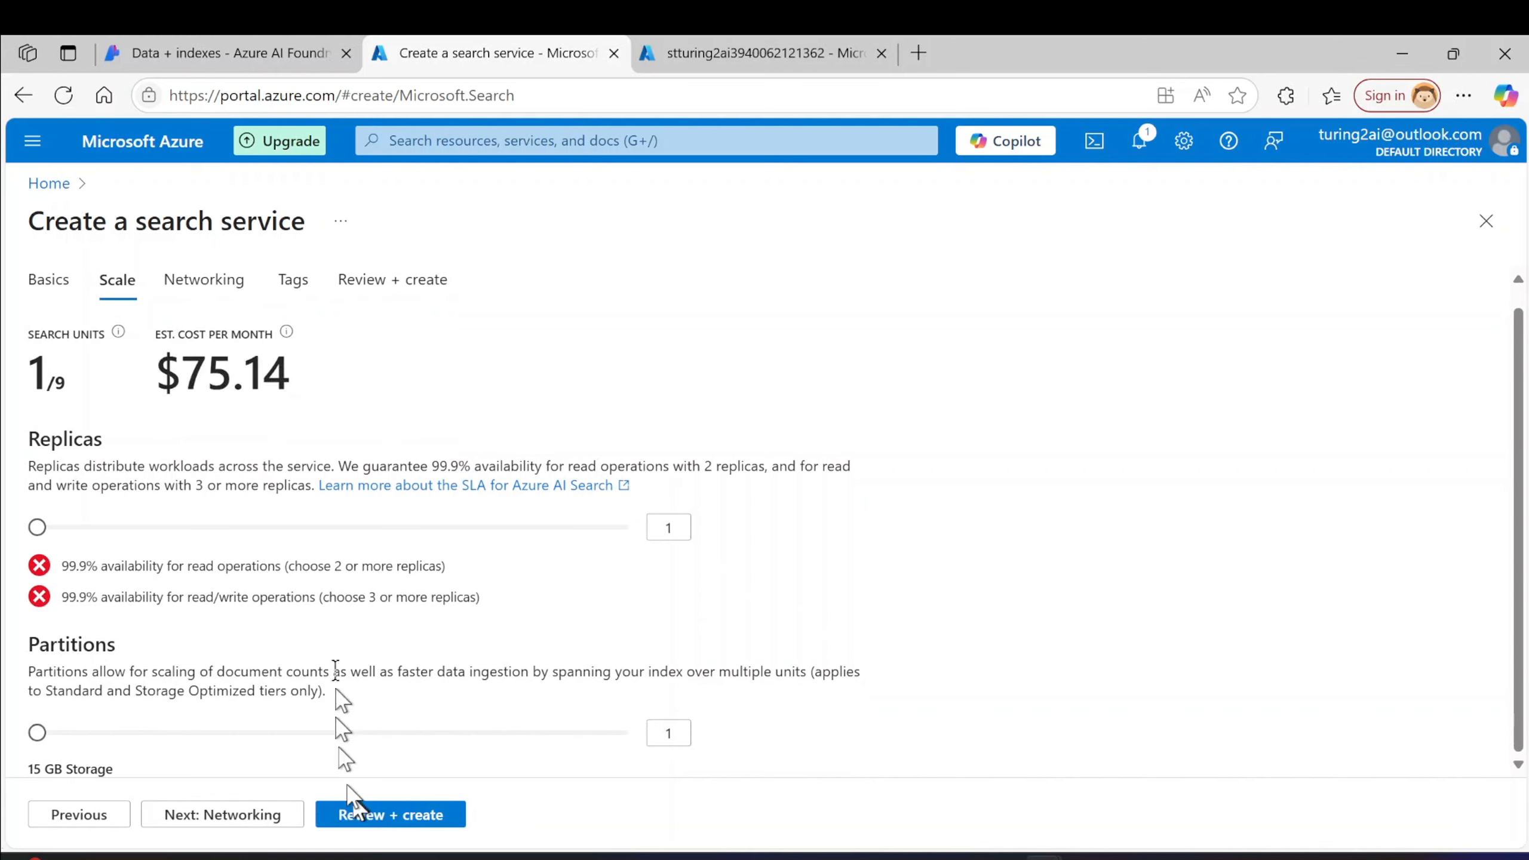
click(259, 822)
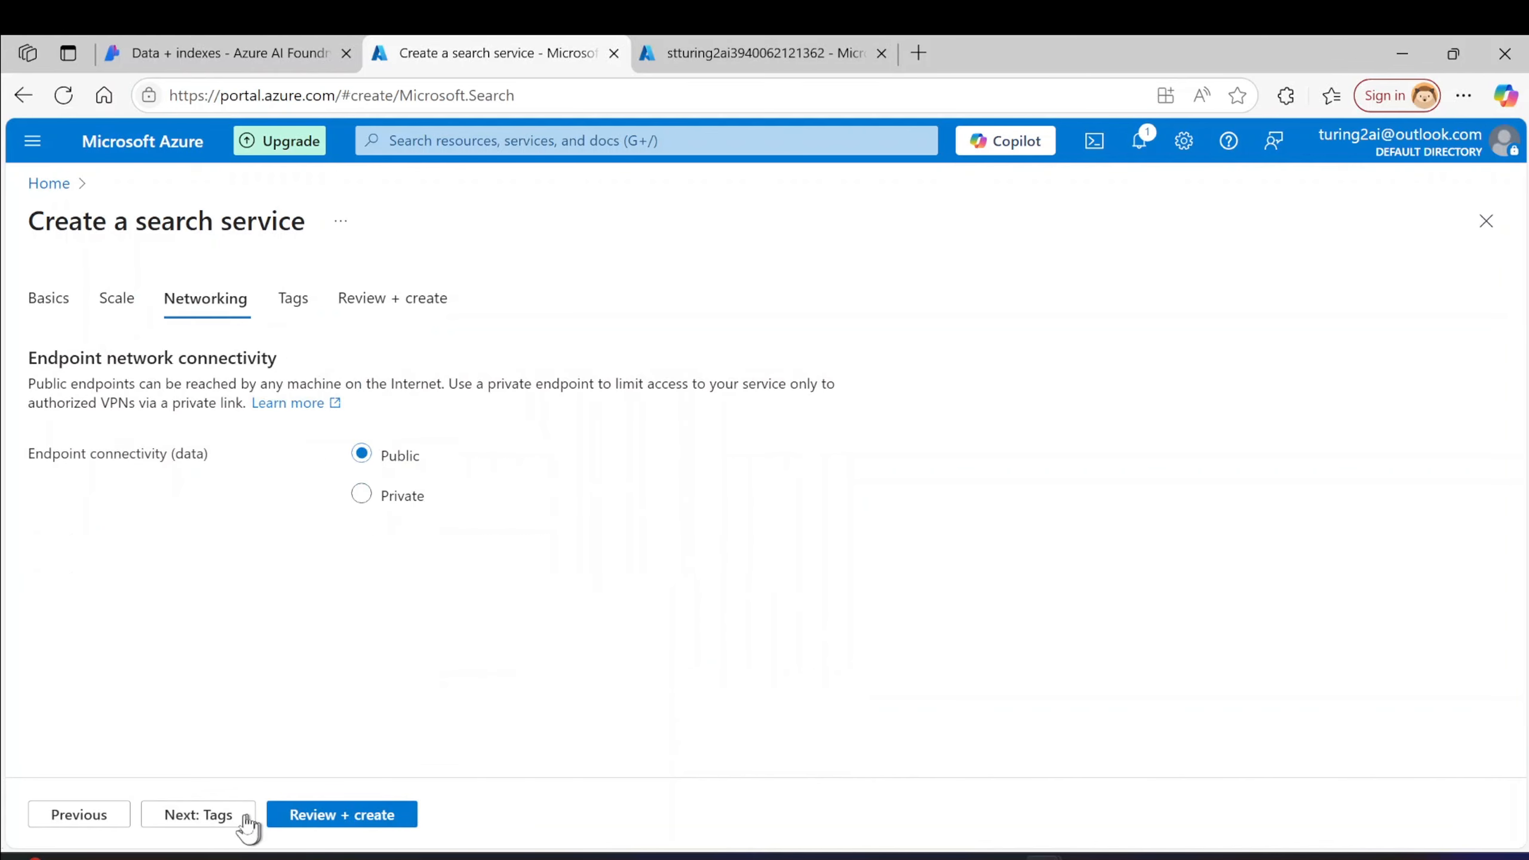
click(246, 818)
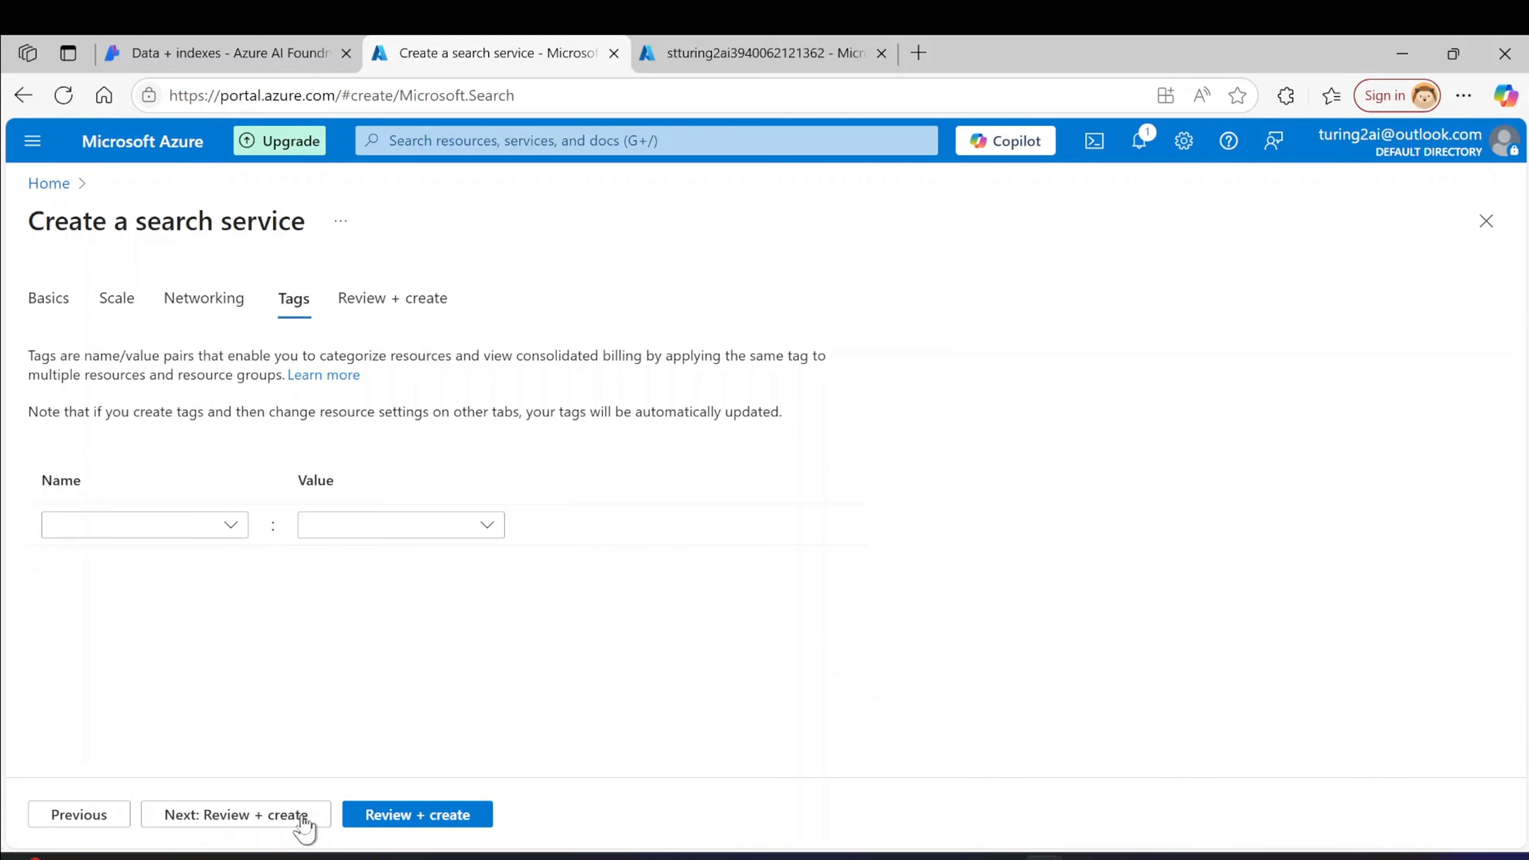
click(300, 822)
click(286, 814)
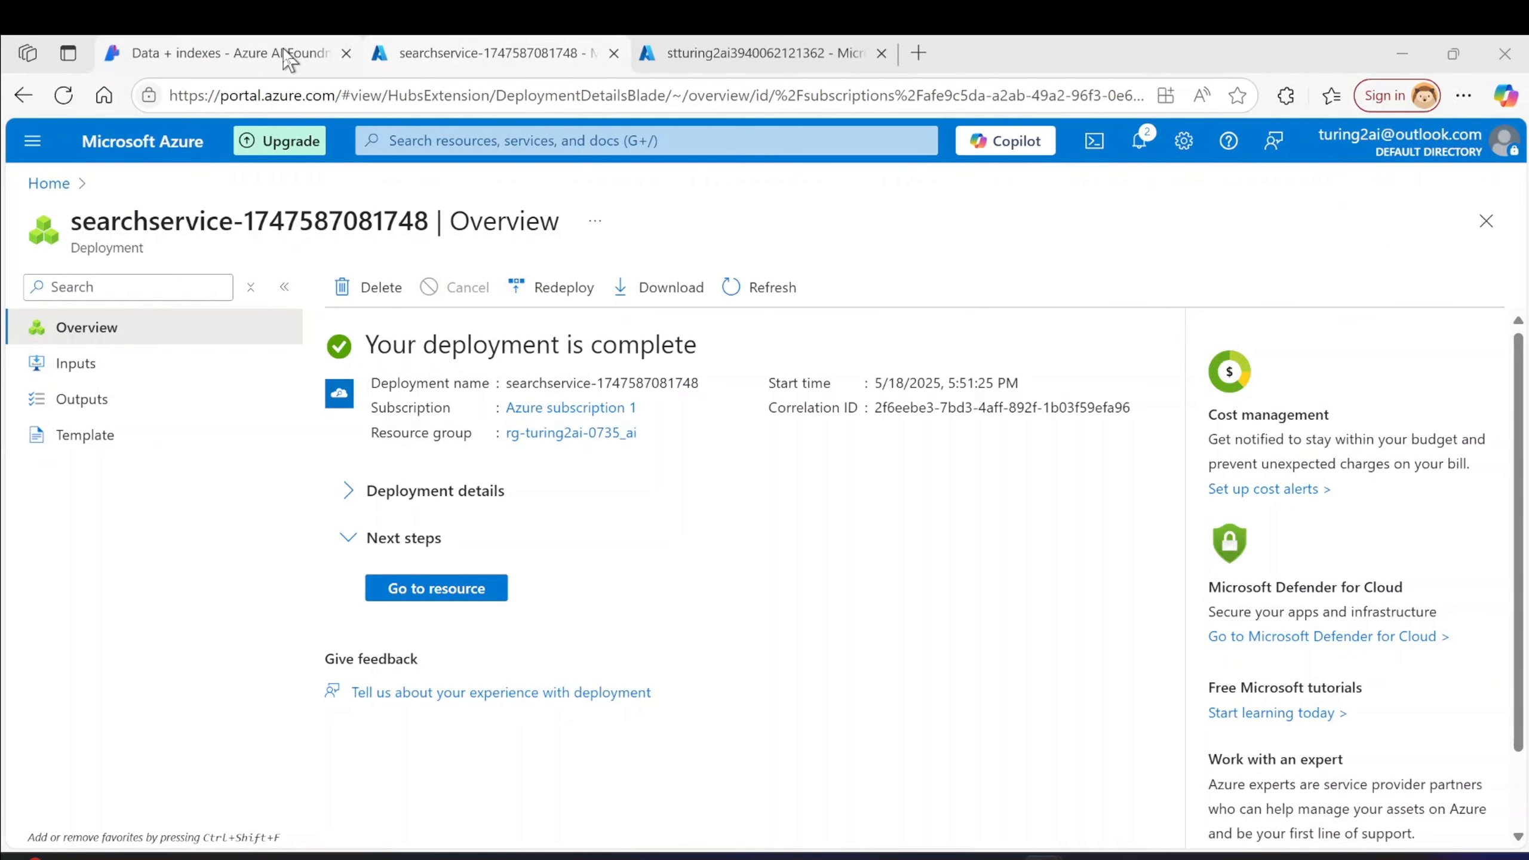
click(300, 55)
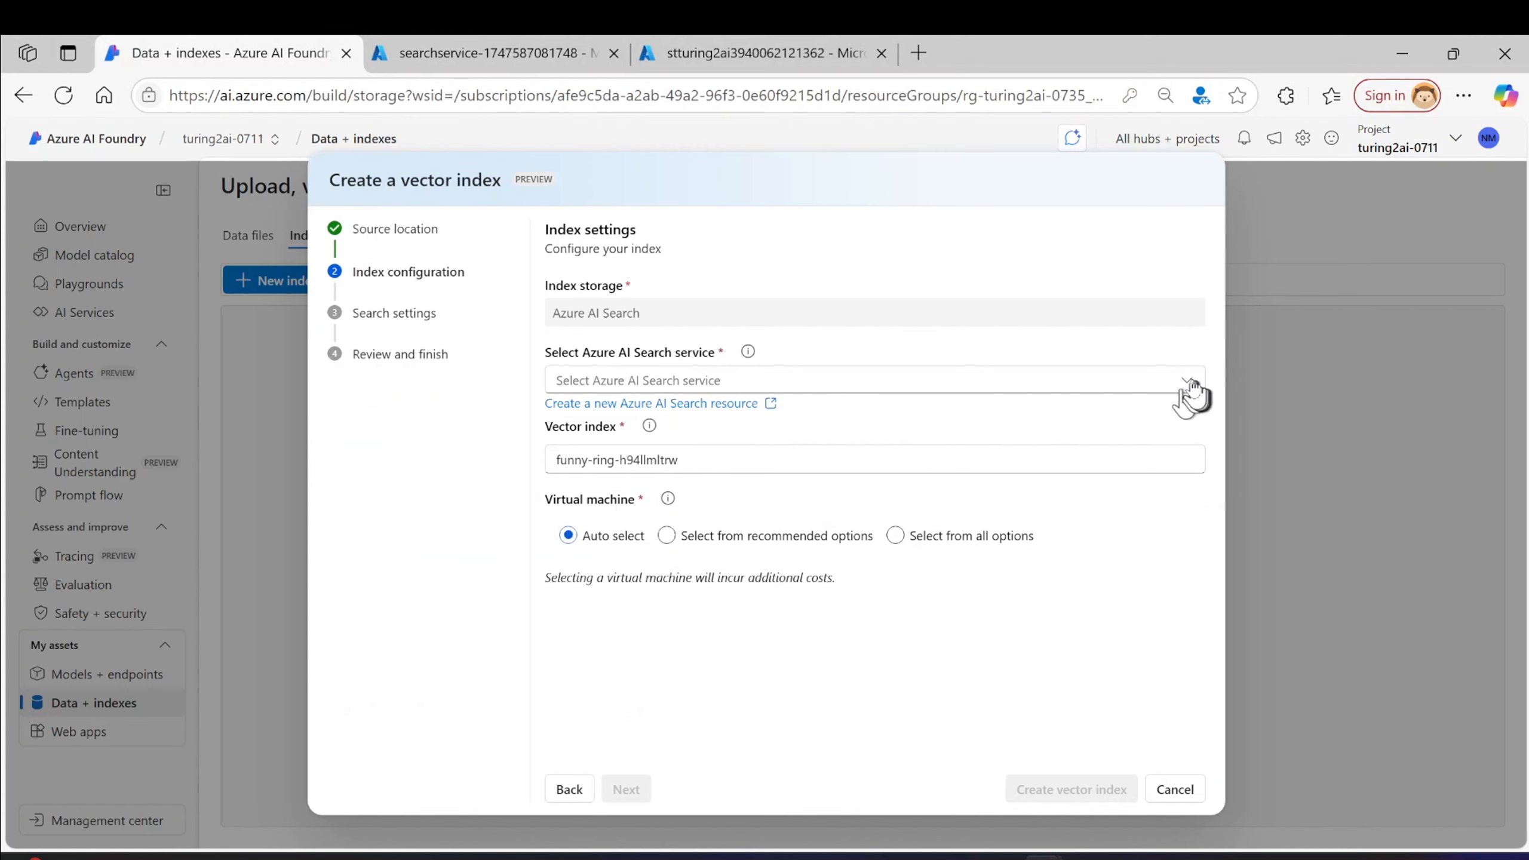
- Select the newly created chatbotturing2ai as the vector index's Azure AI Search service
click(1188, 386)
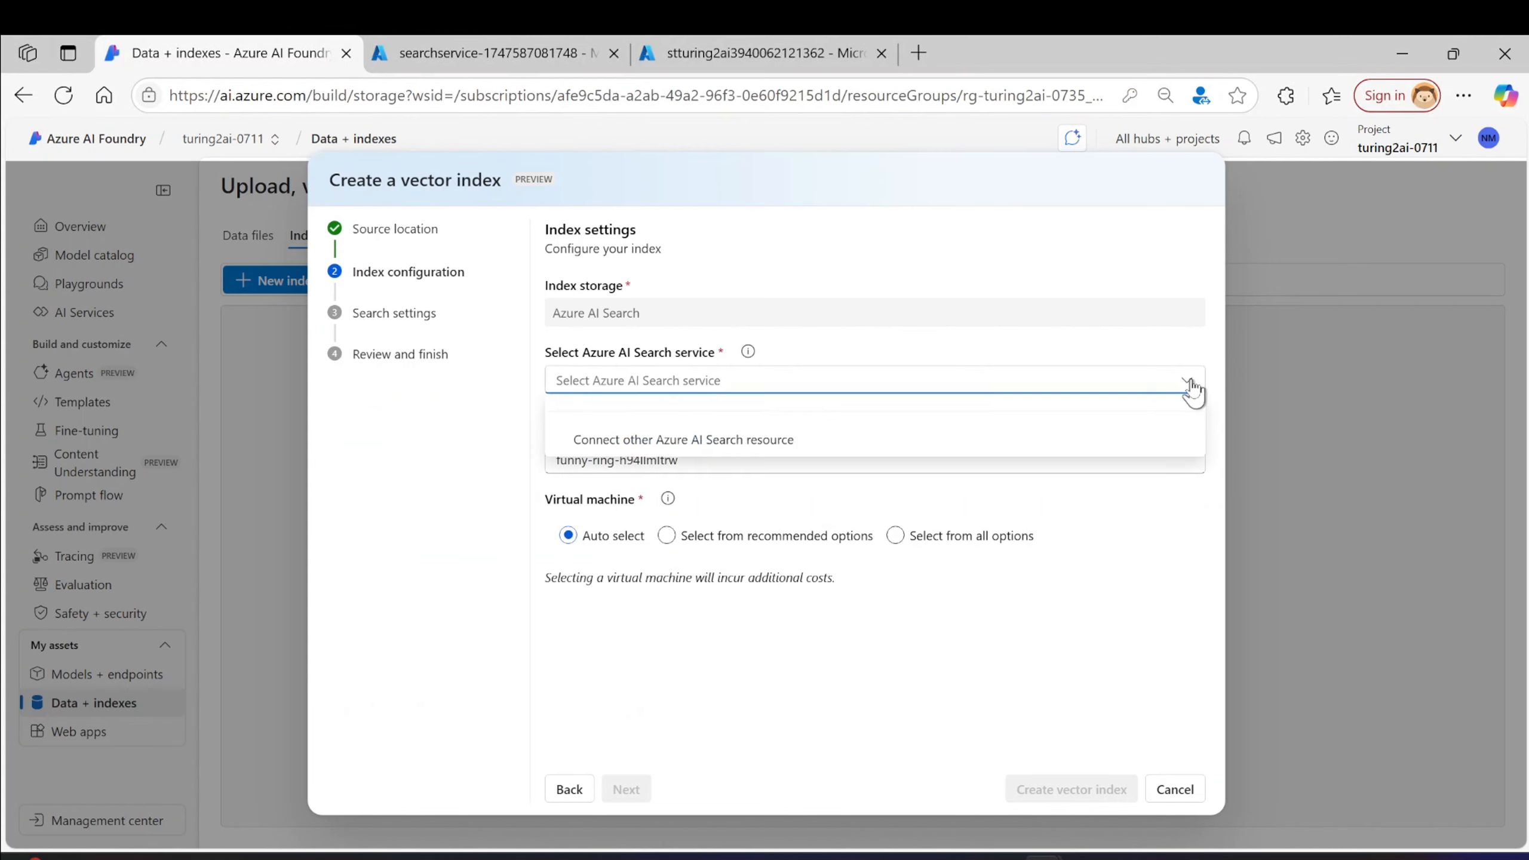
click(750, 355)
mouse_move(750, 354)
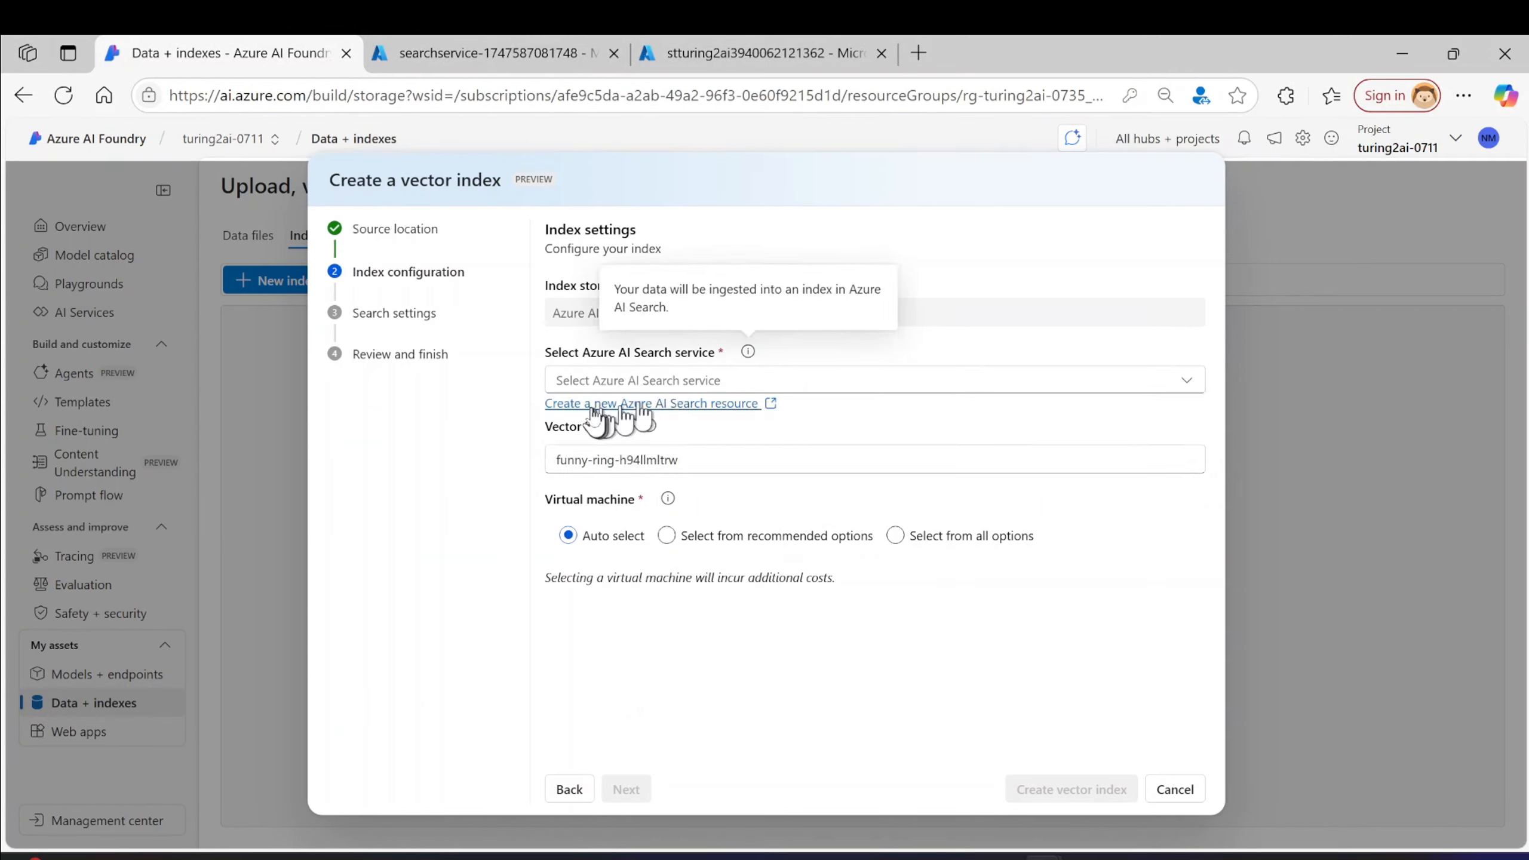
click(602, 381)
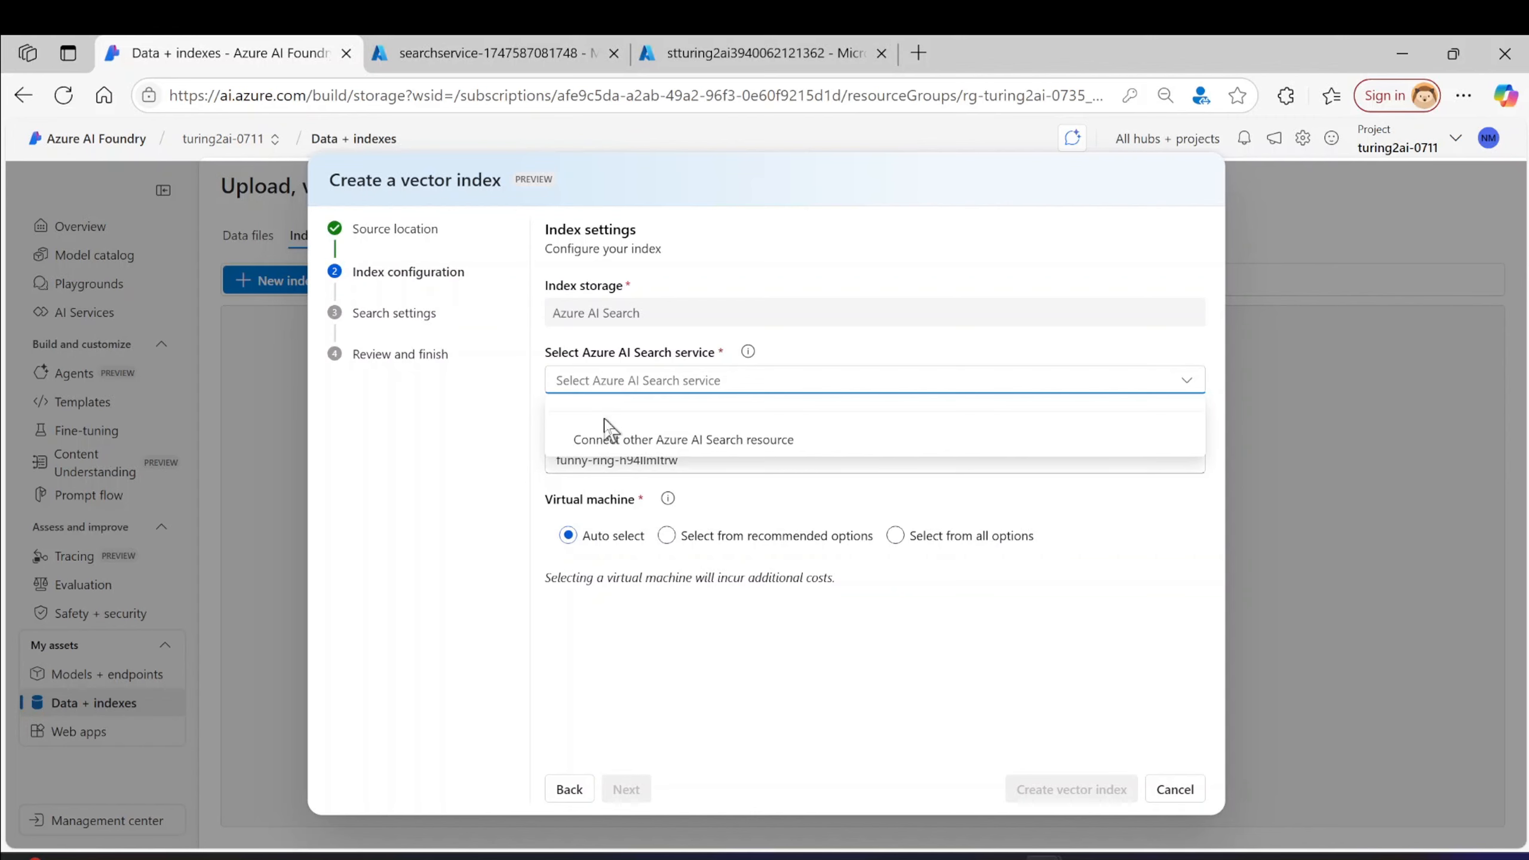
click(597, 441)
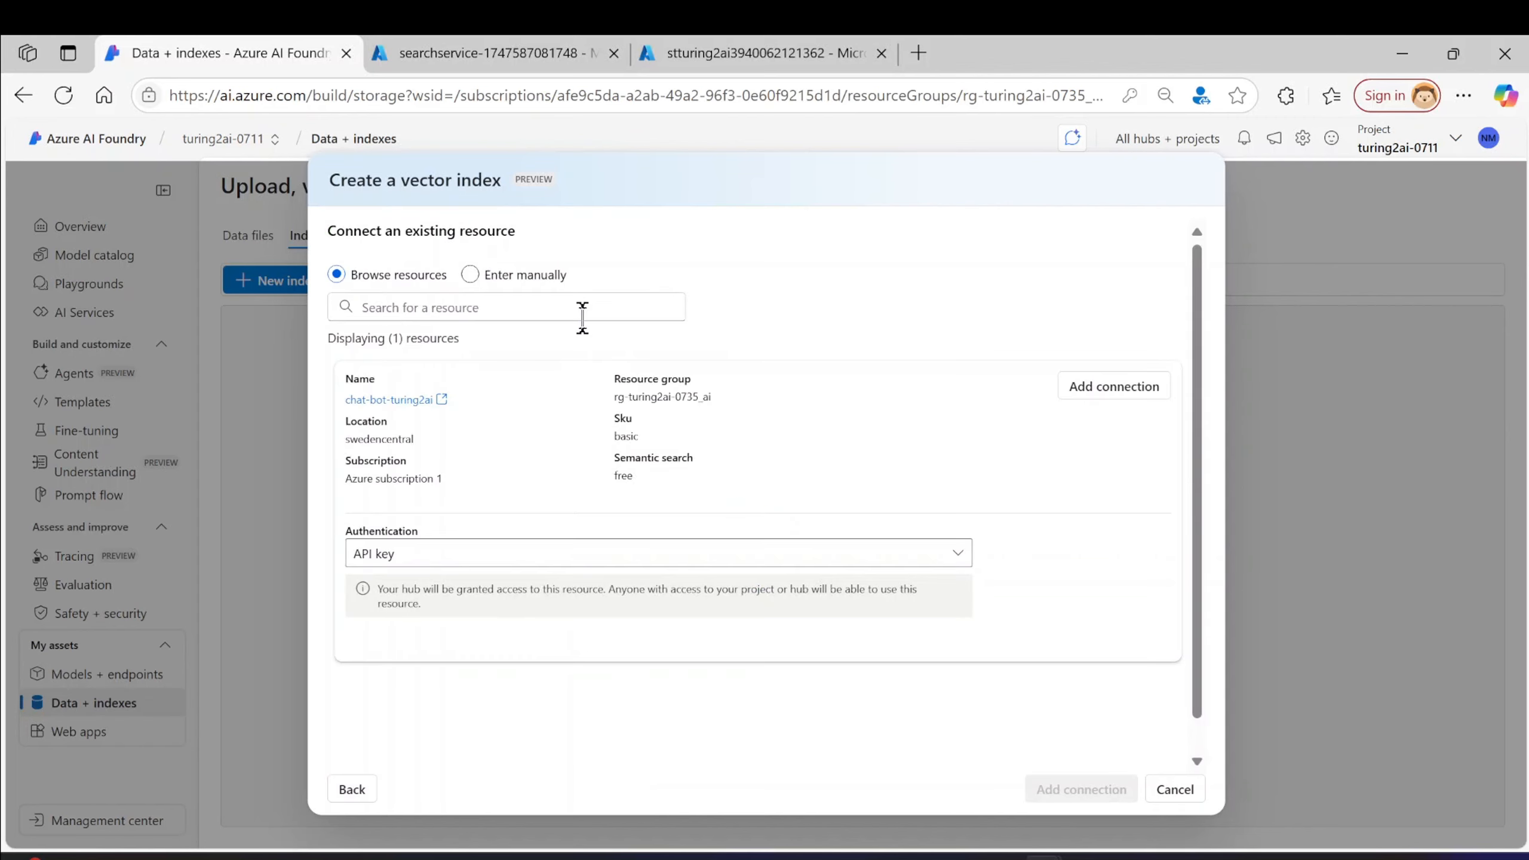
click(510, 308)
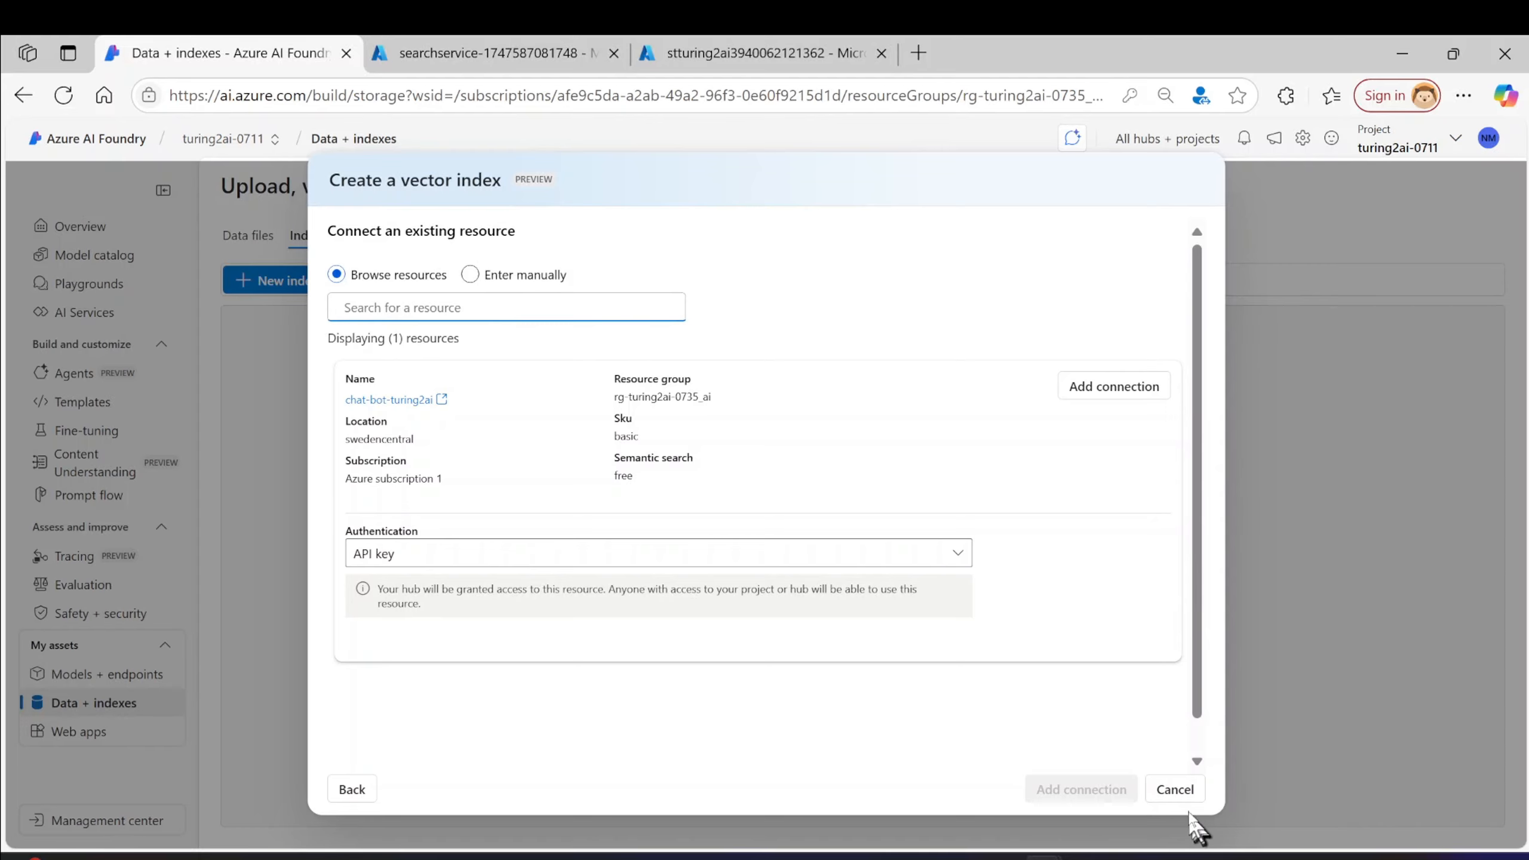
click(1174, 790)
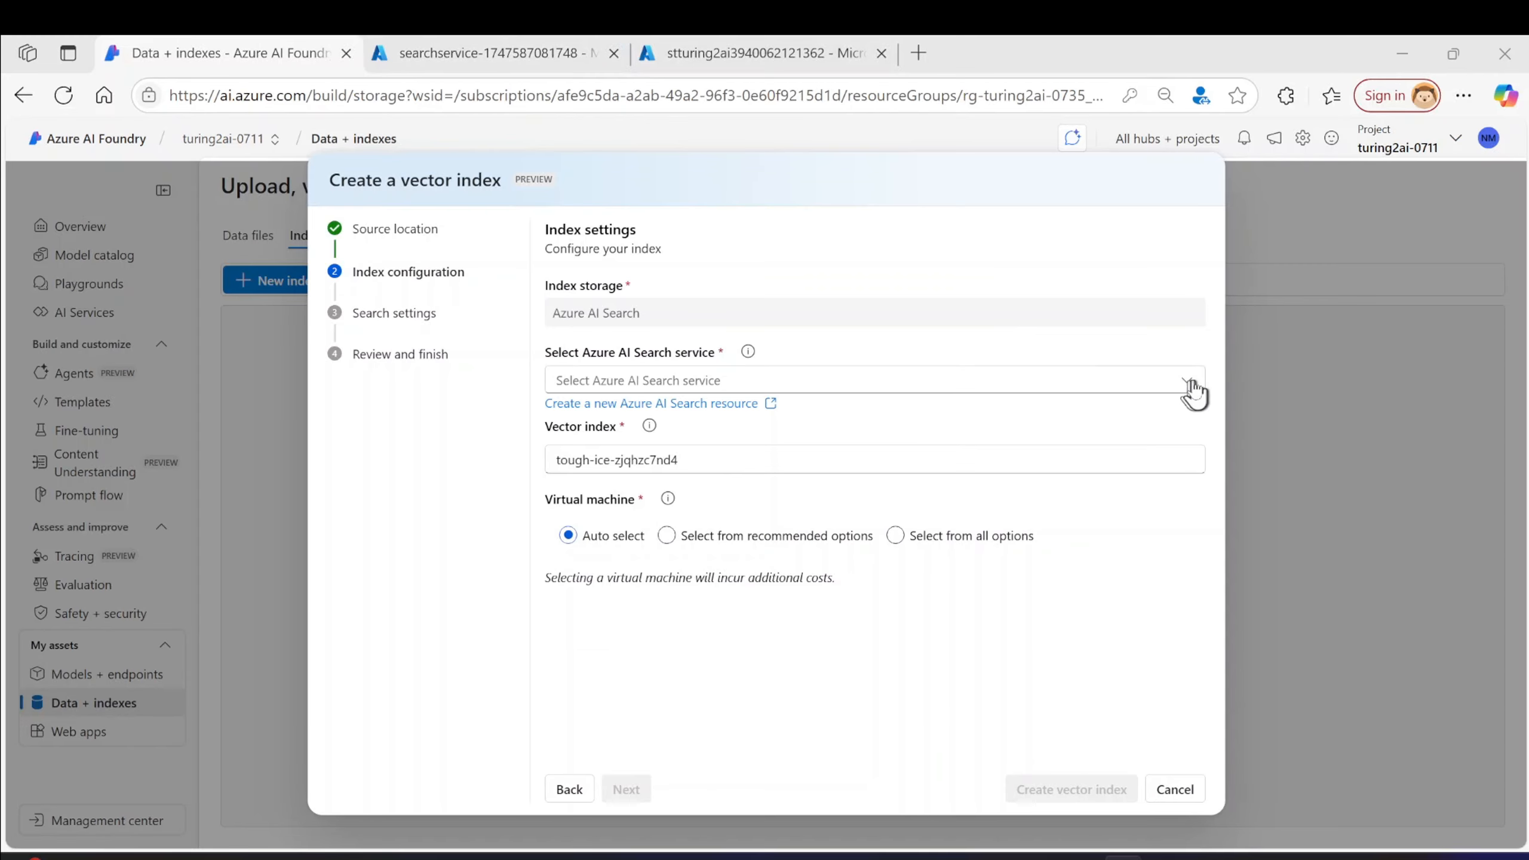
click(1188, 380)
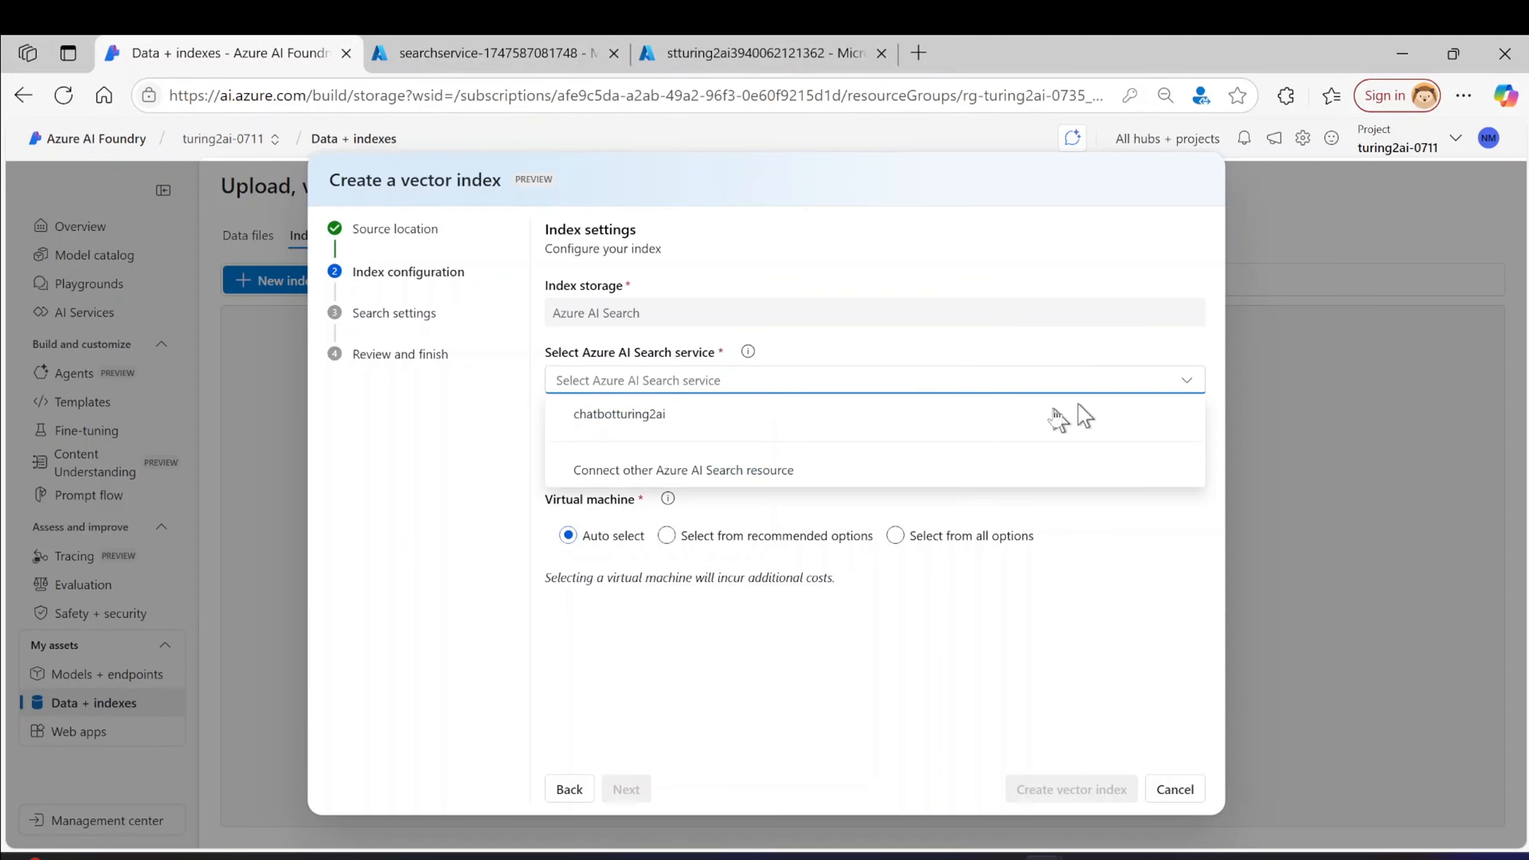
click(589, 422)
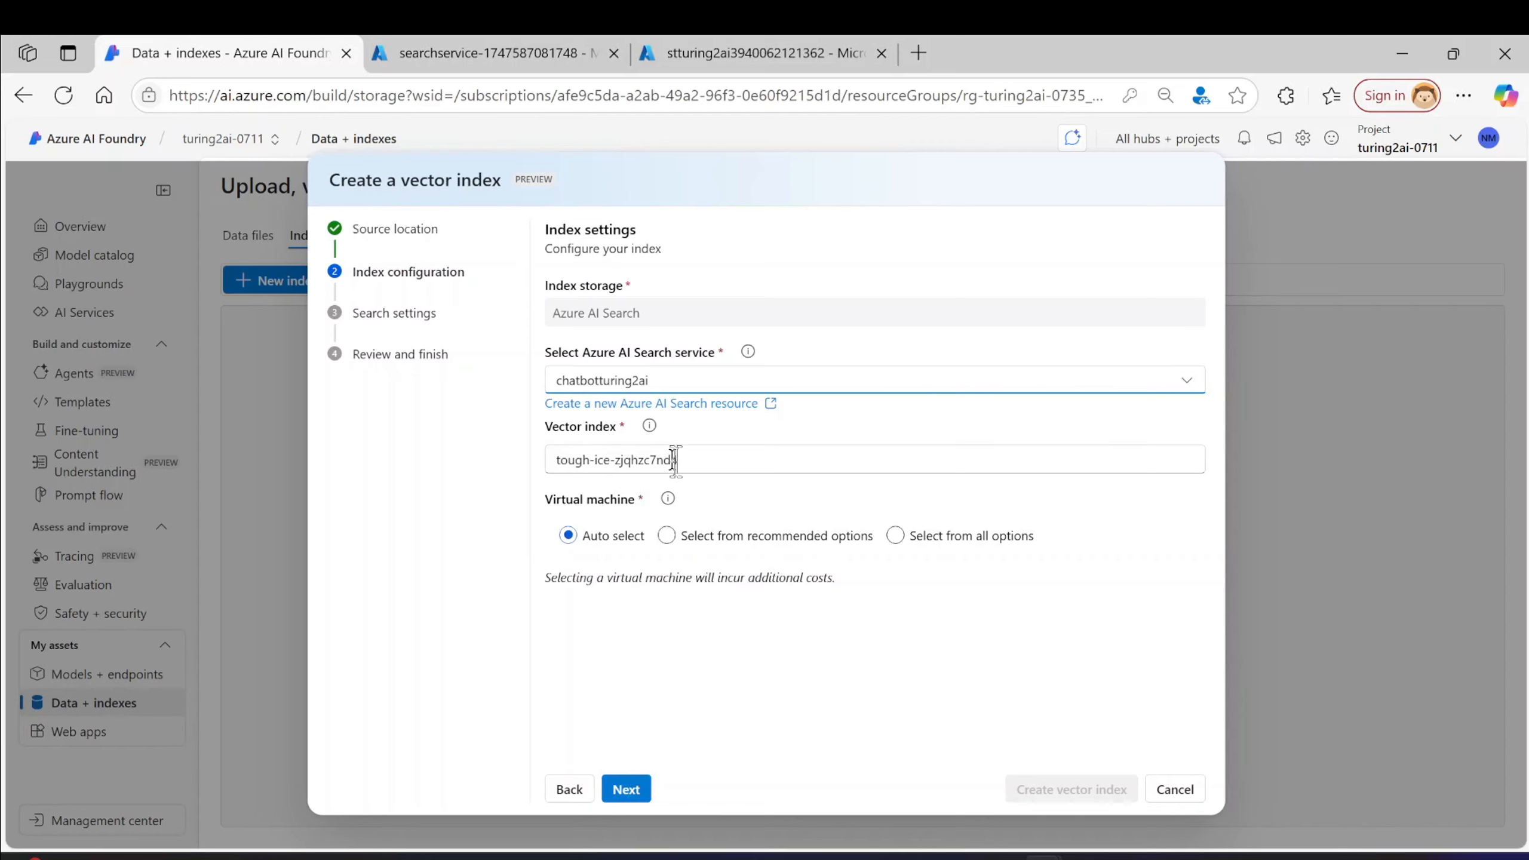
click(596, 457)
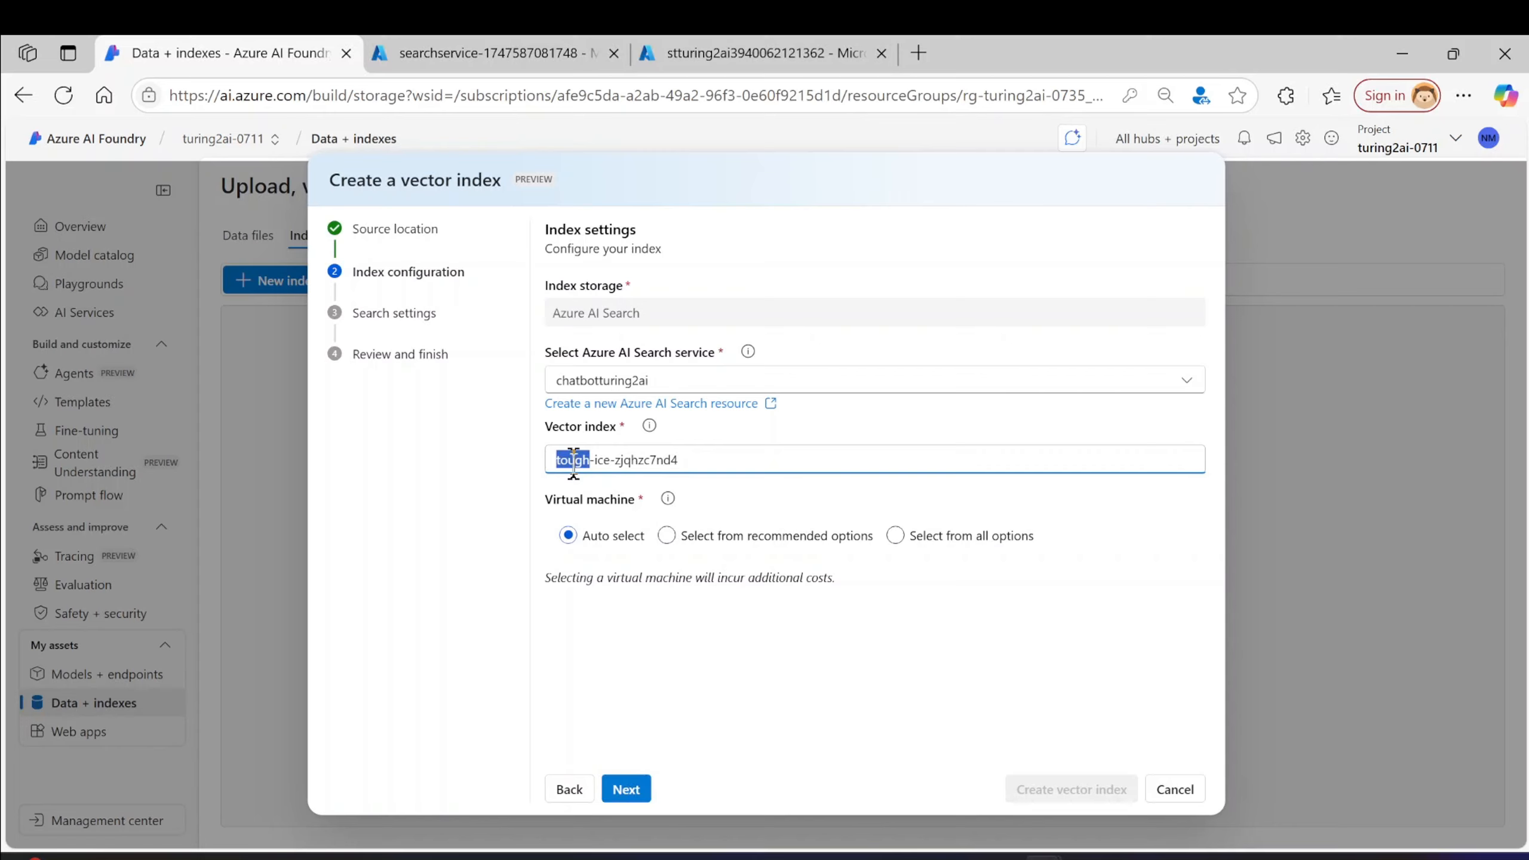
- Replace the generated index name with healthvector, keep Auto select, and proceed to search settings
key(BackSpace)
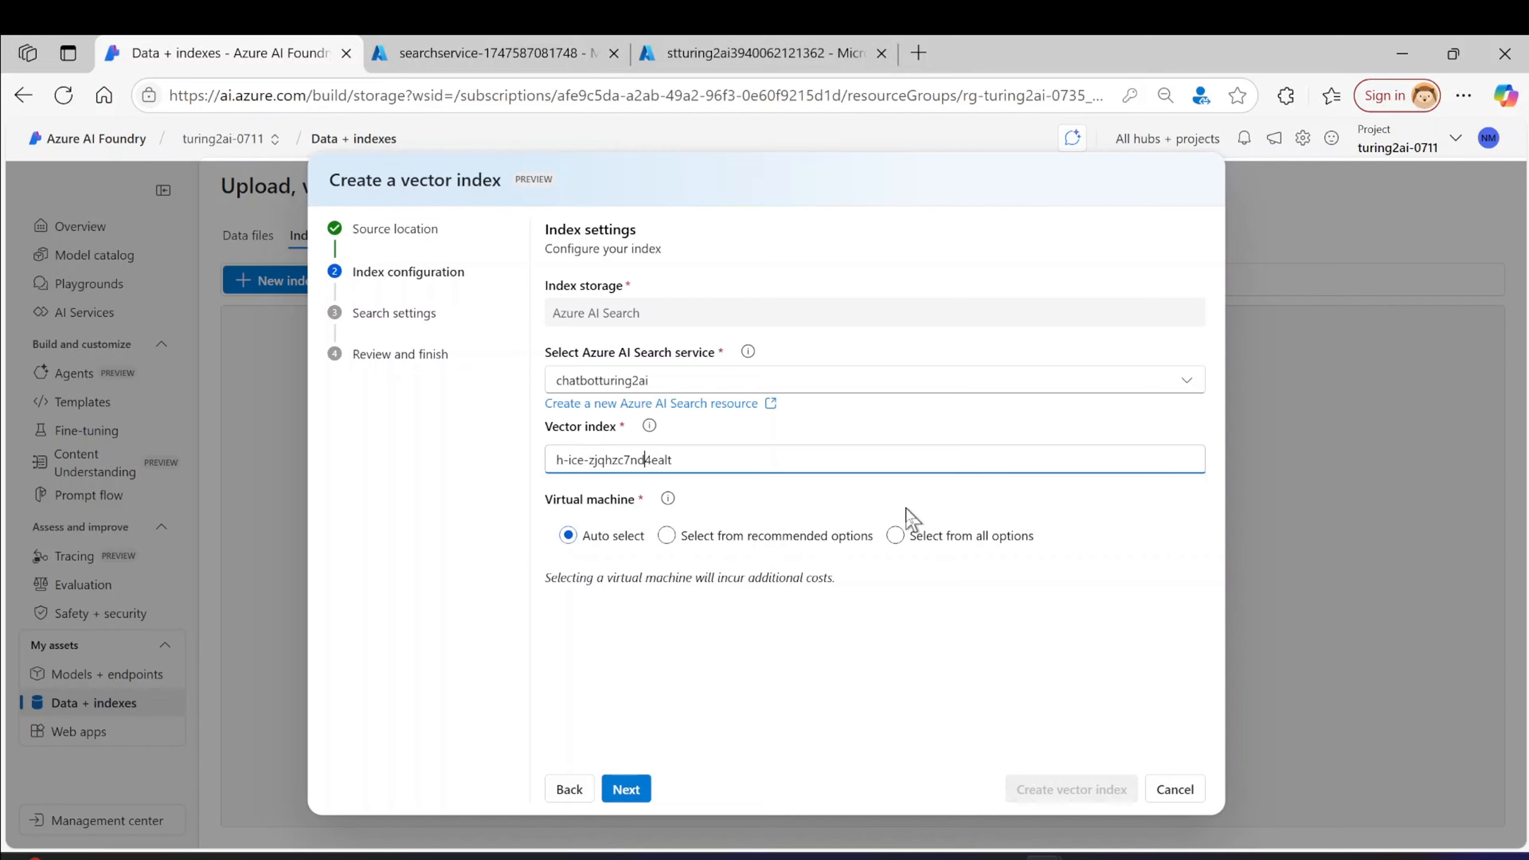
key(ctrl+a)
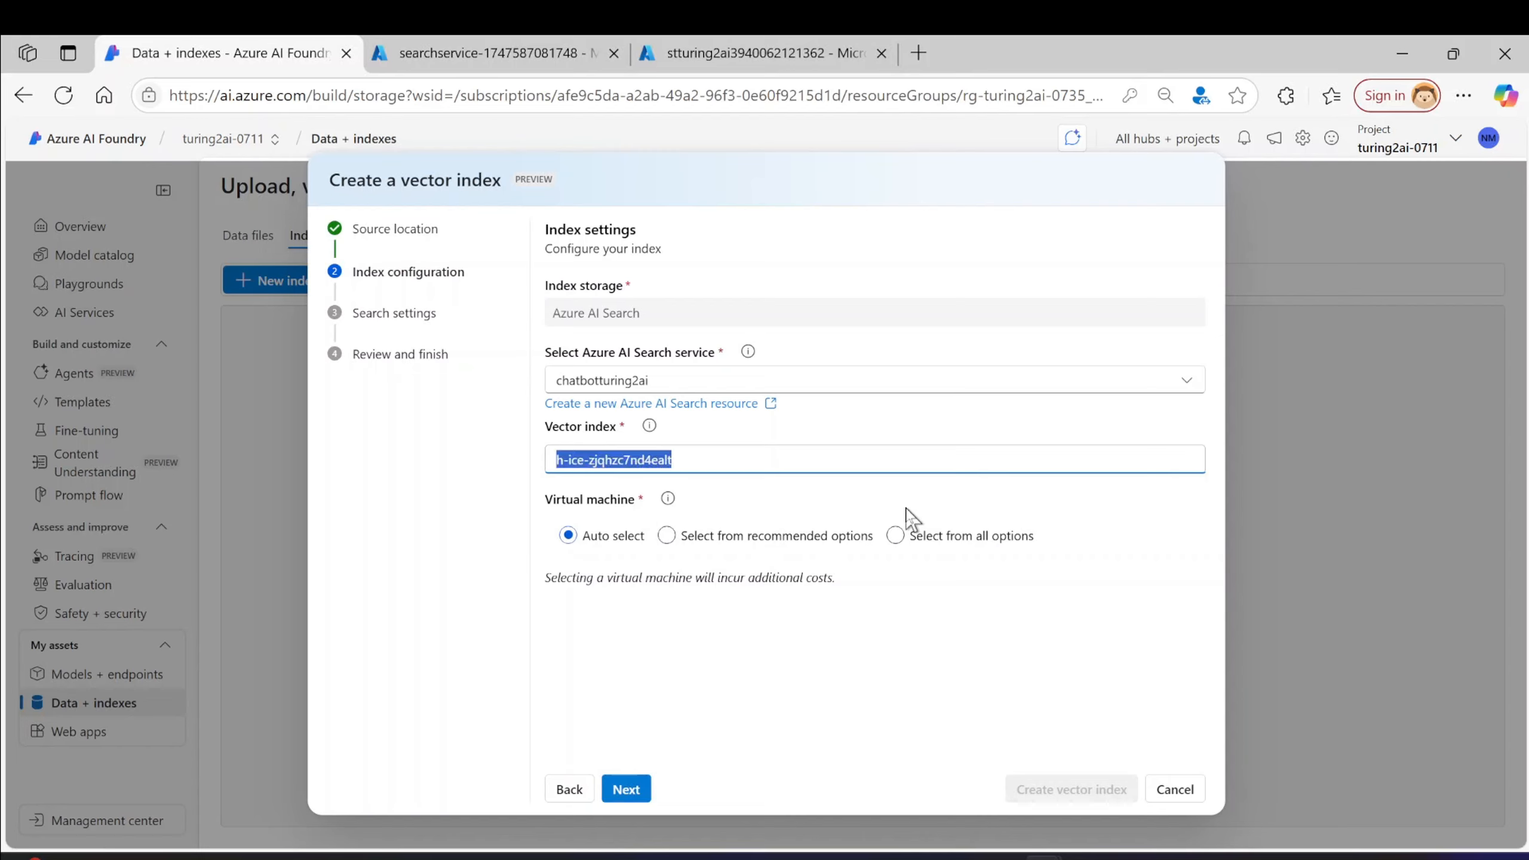
text(Health)
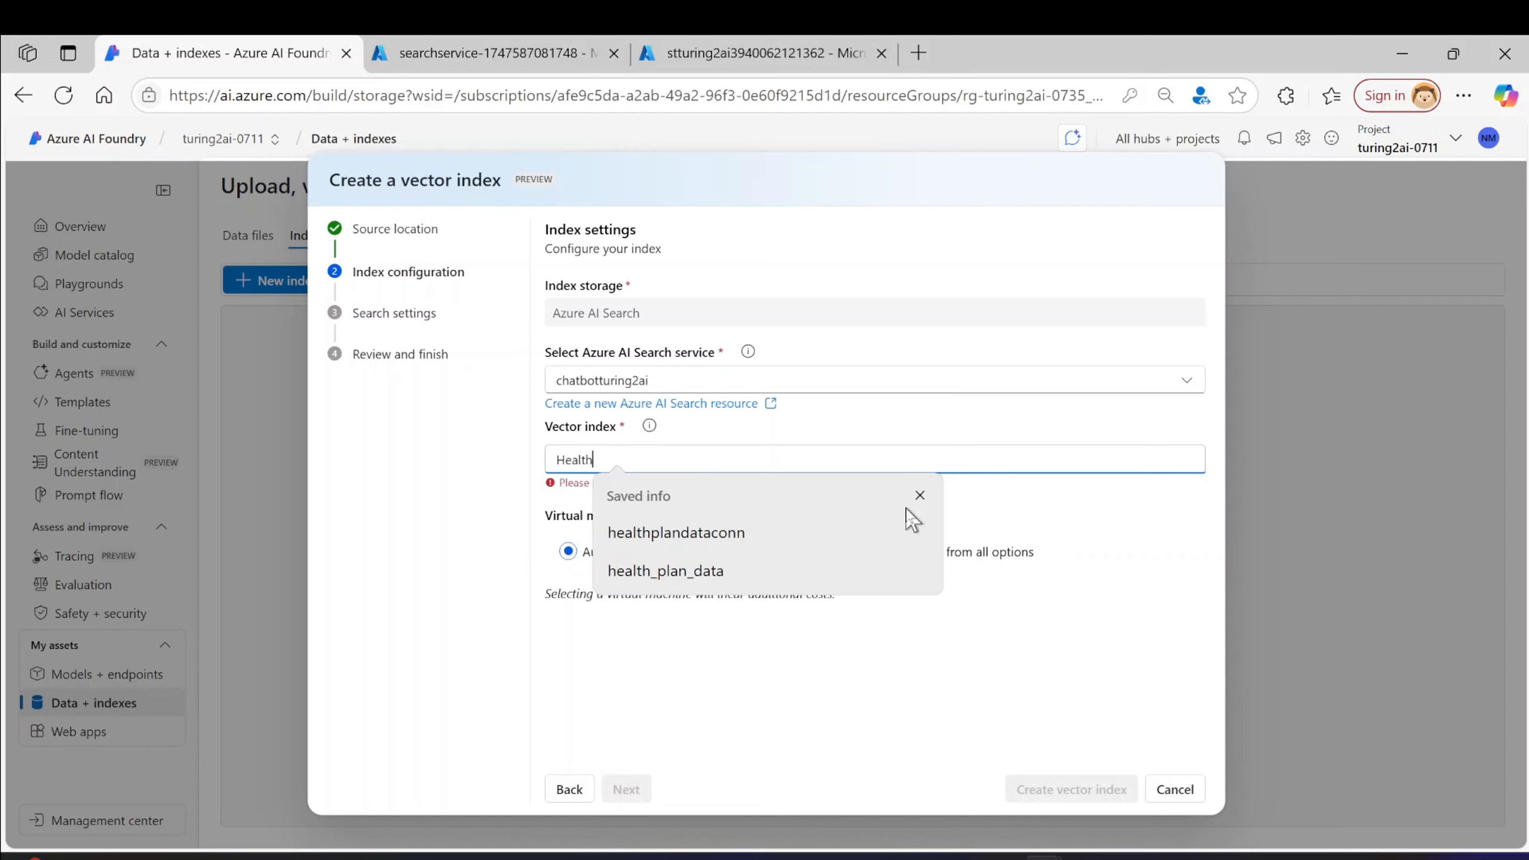
click(397, 563)
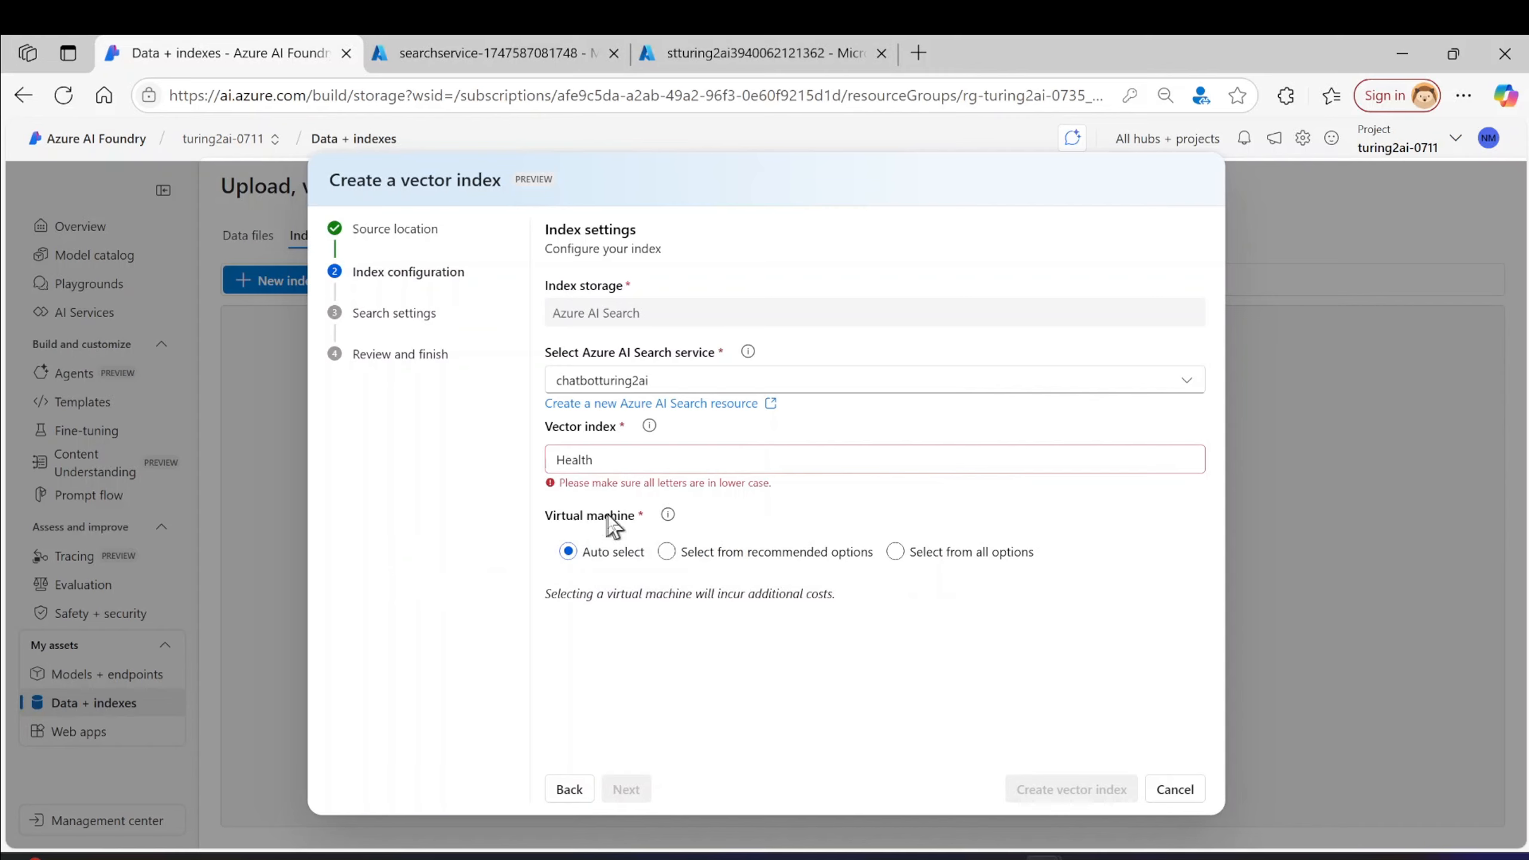
click(643, 462)
key(Home)
key(Delete)
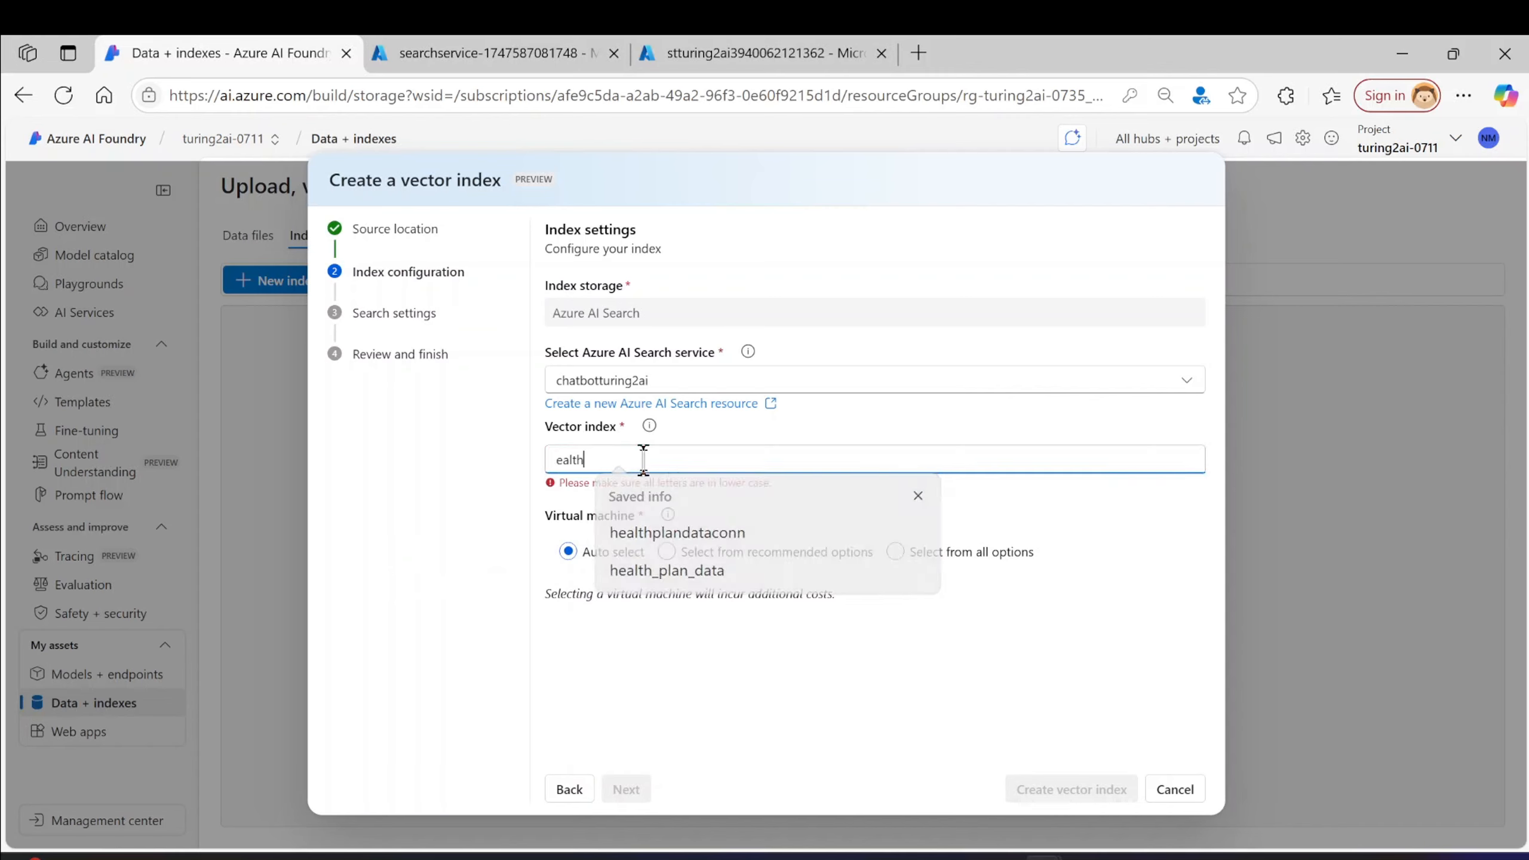
text(h)
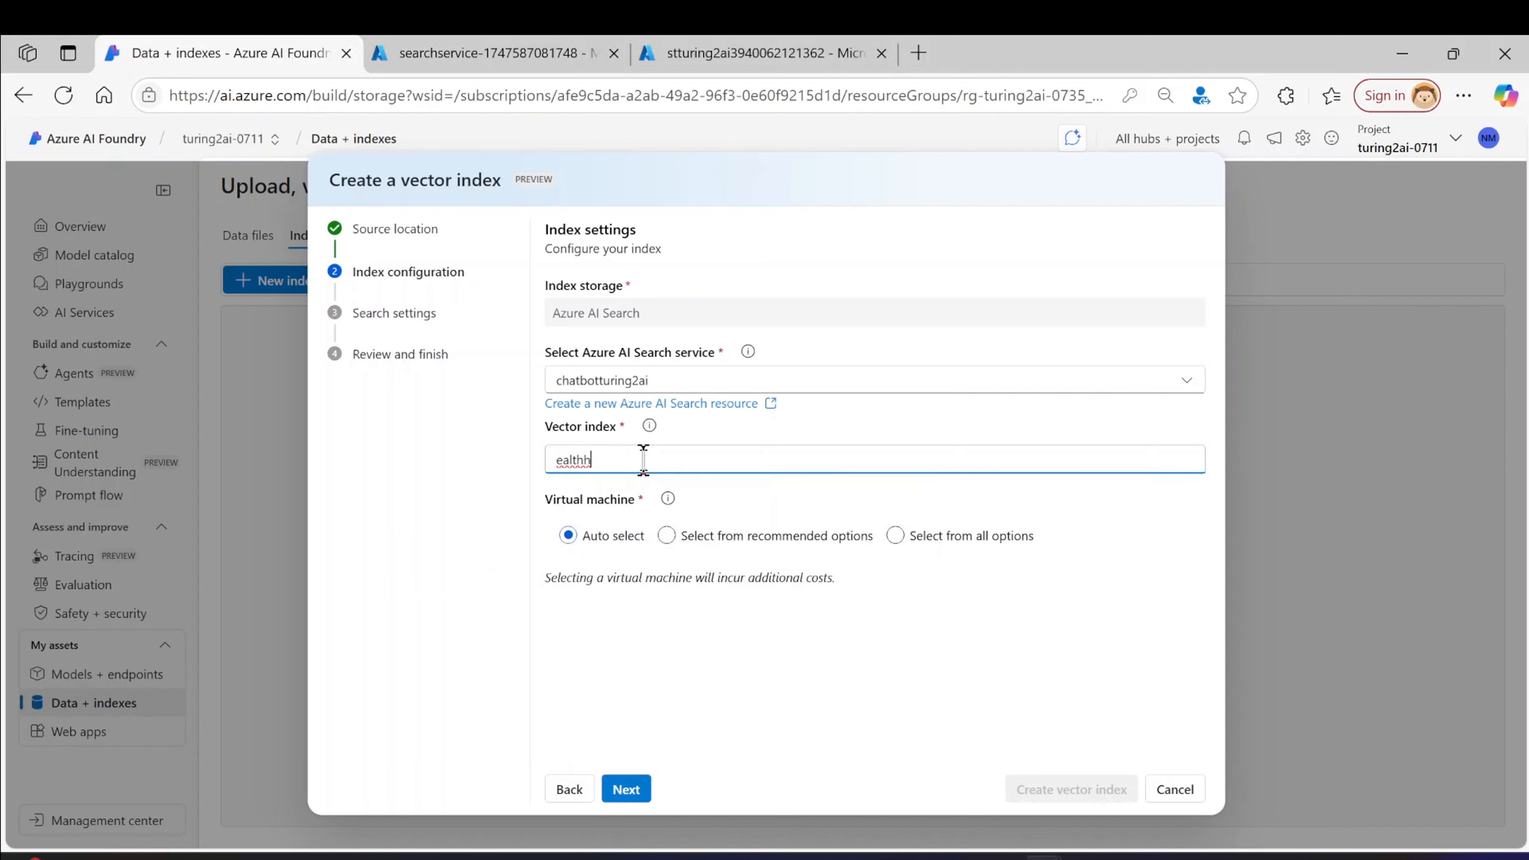
text(healh)
text(h)
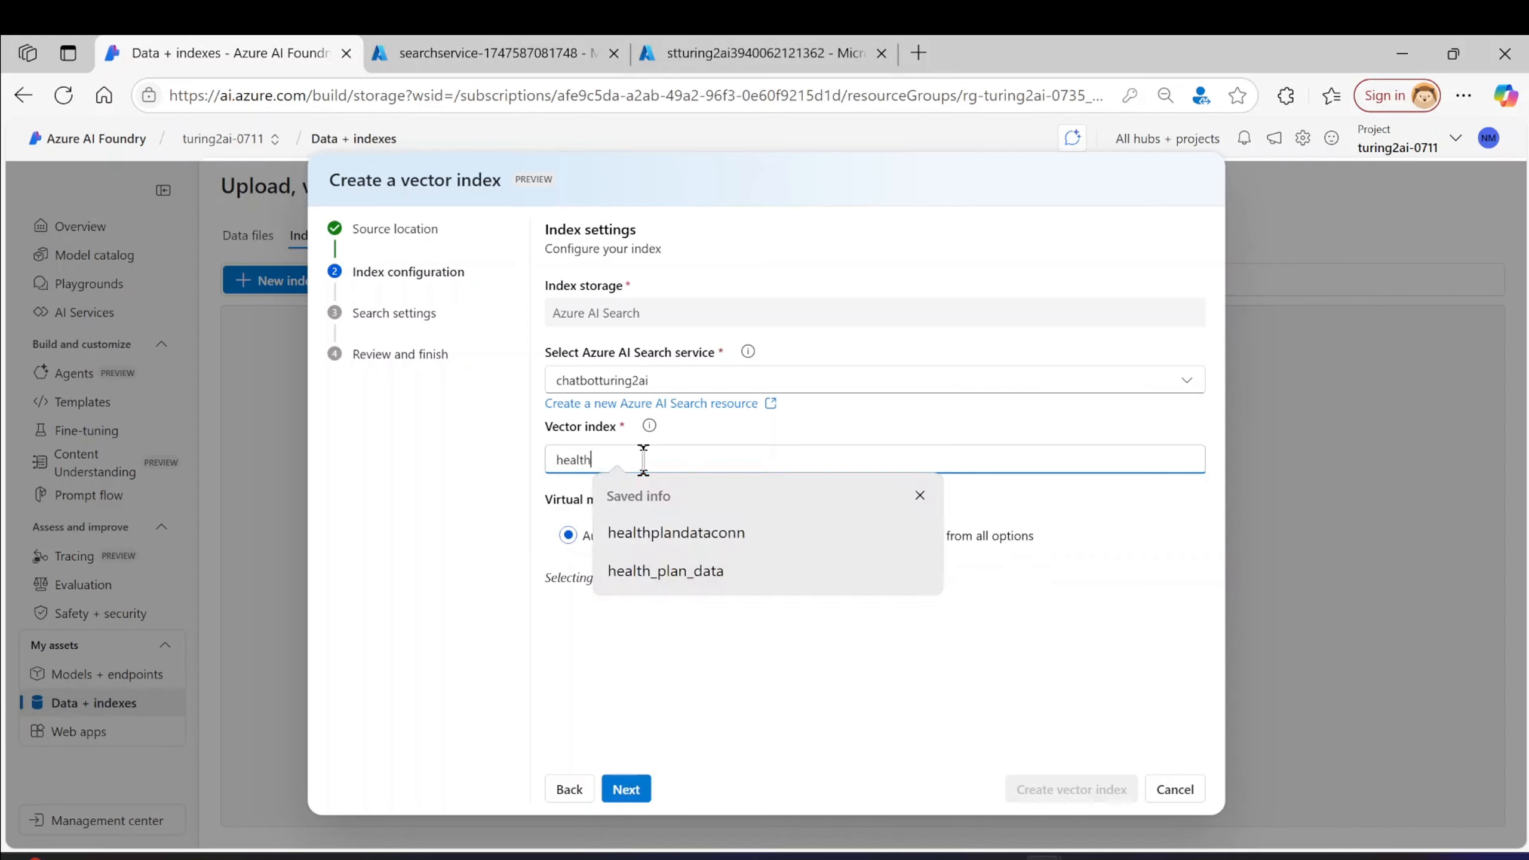
text(_)
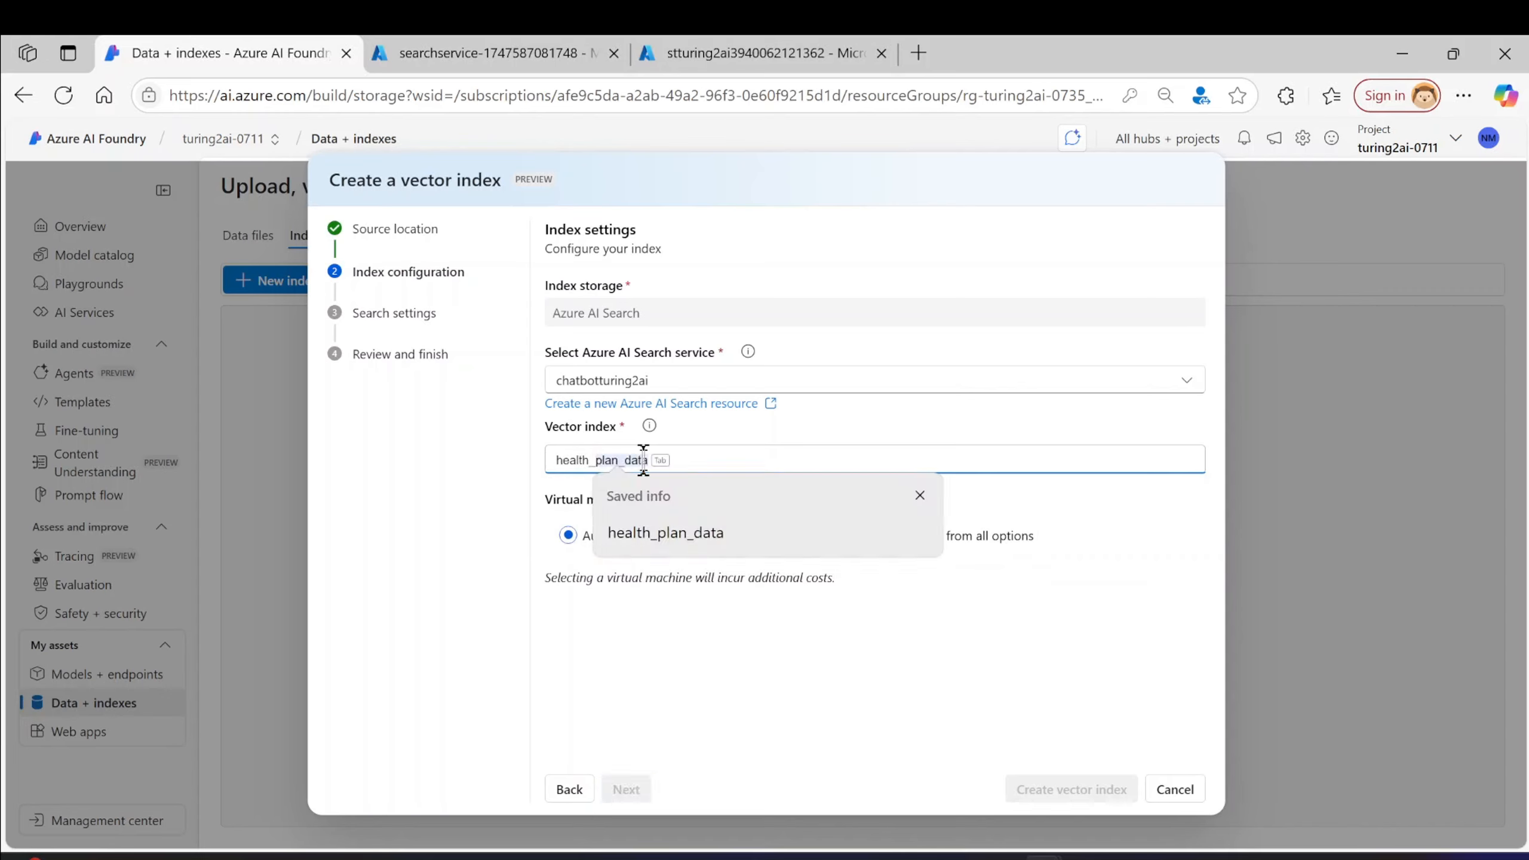
key(BackSpace)
key(BackSpace)
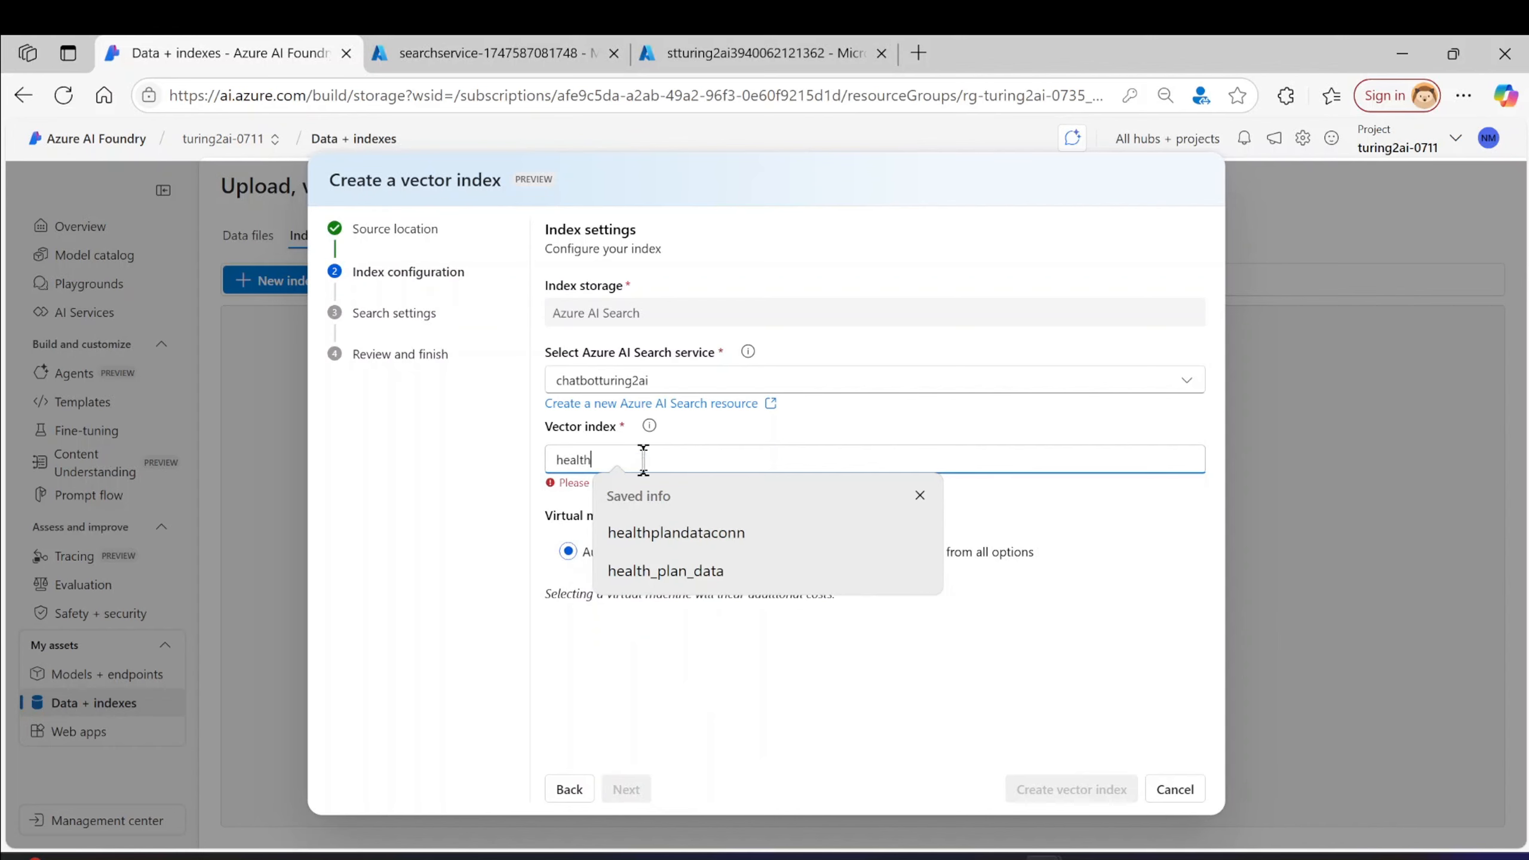
text(vector)
click(621, 790)
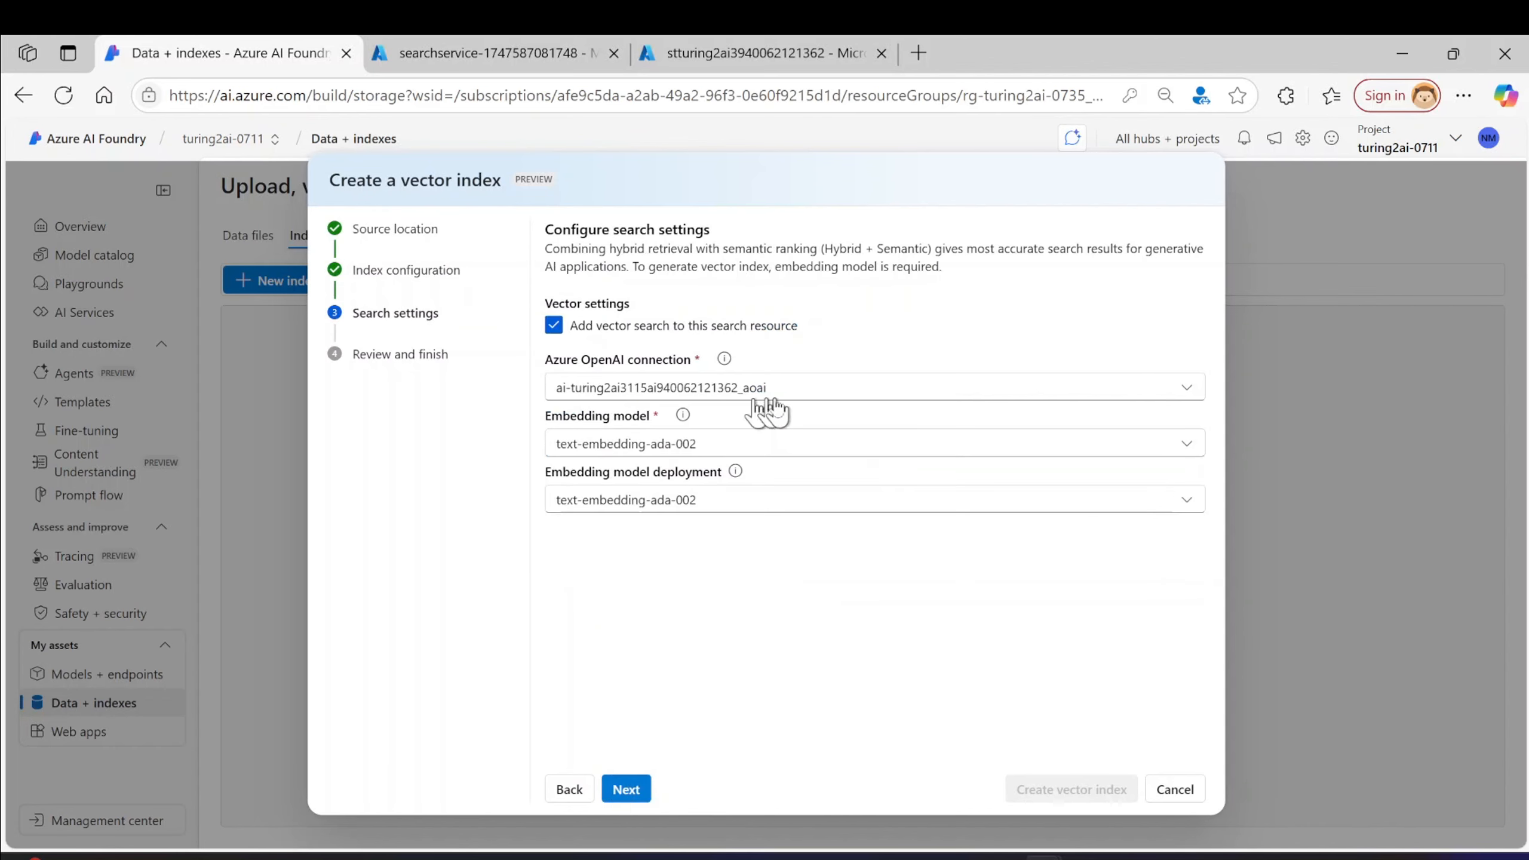
- Use the Azure OpenAI connection with text-embedding-ada-002 as model and deployment, then create the healthvector index
click(973, 397)
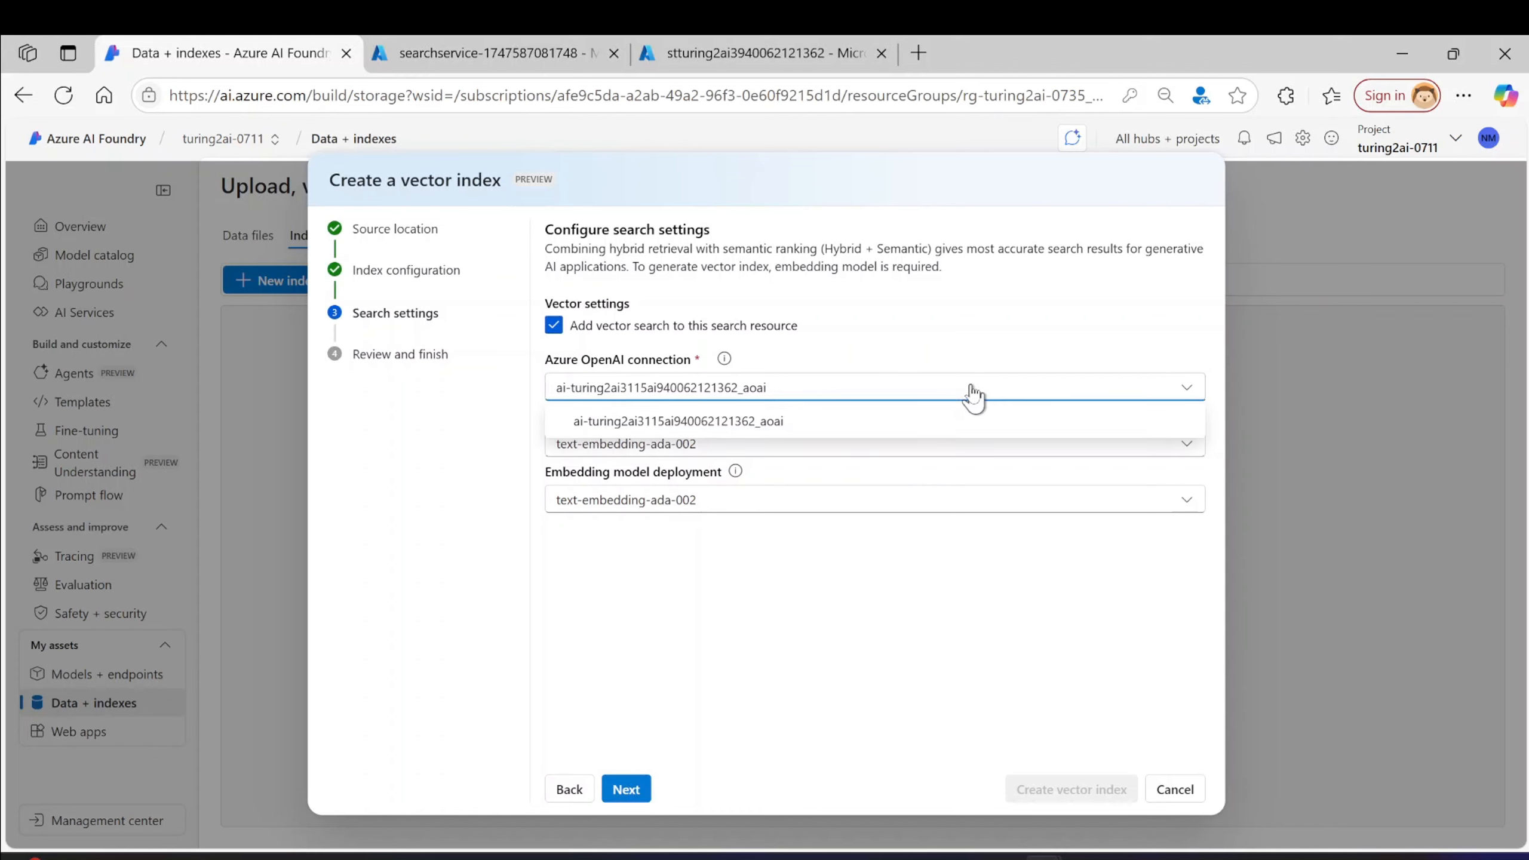
click(780, 425)
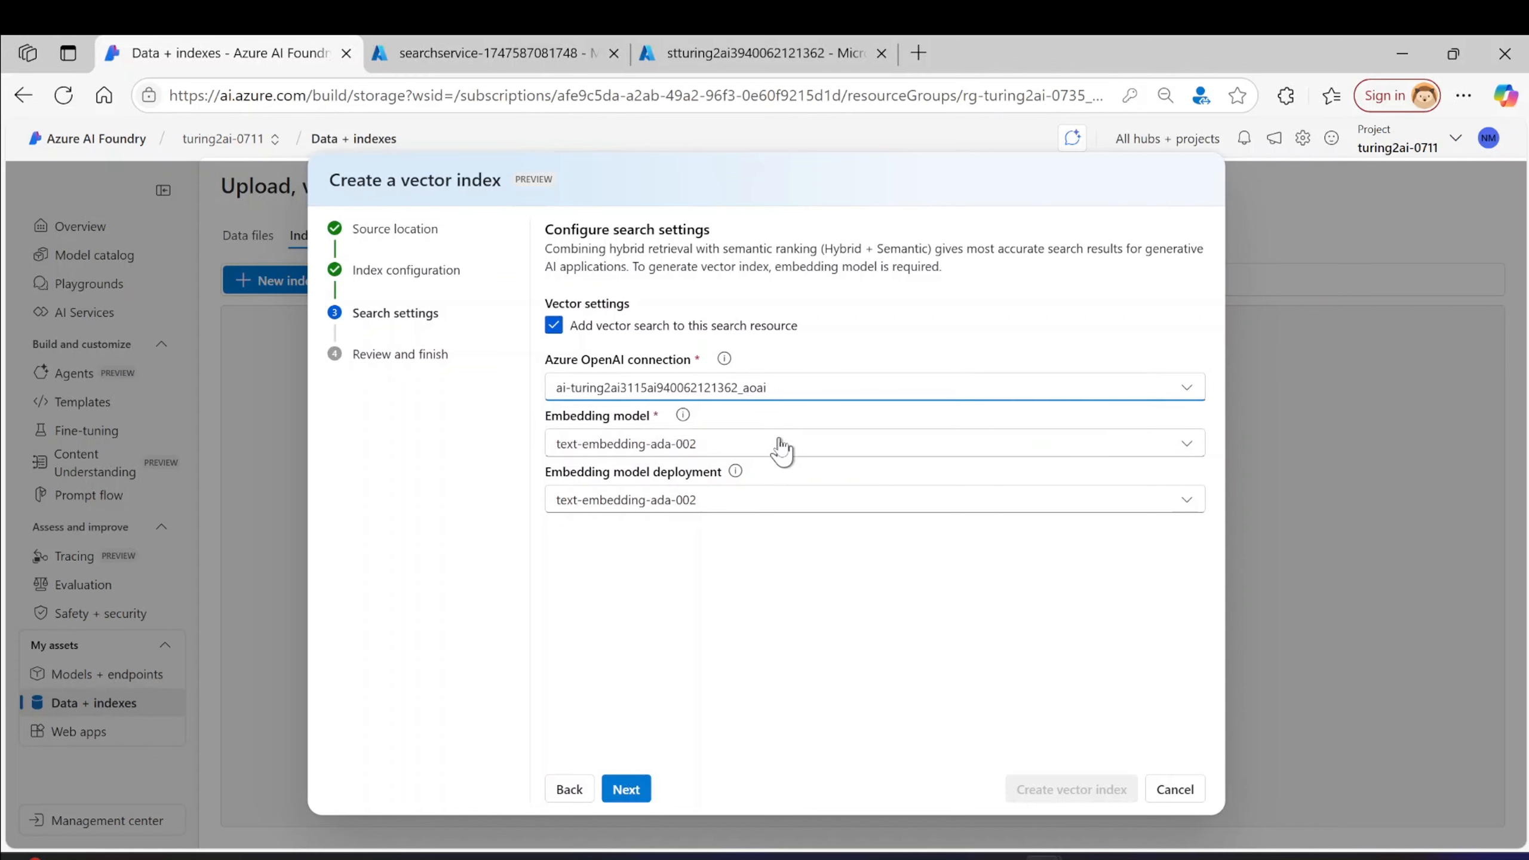
click(781, 449)
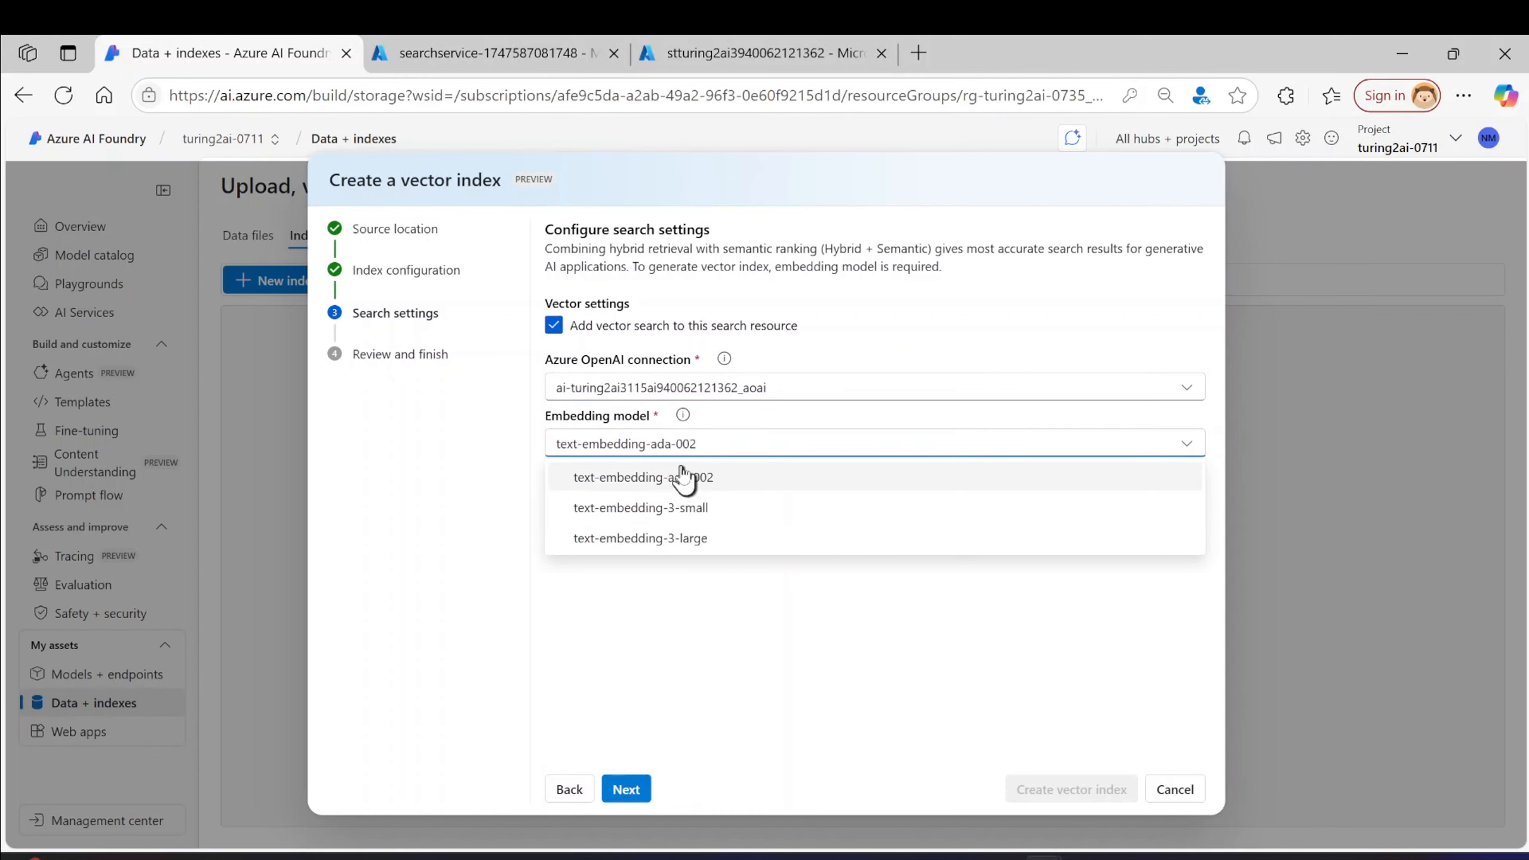
click(698, 478)
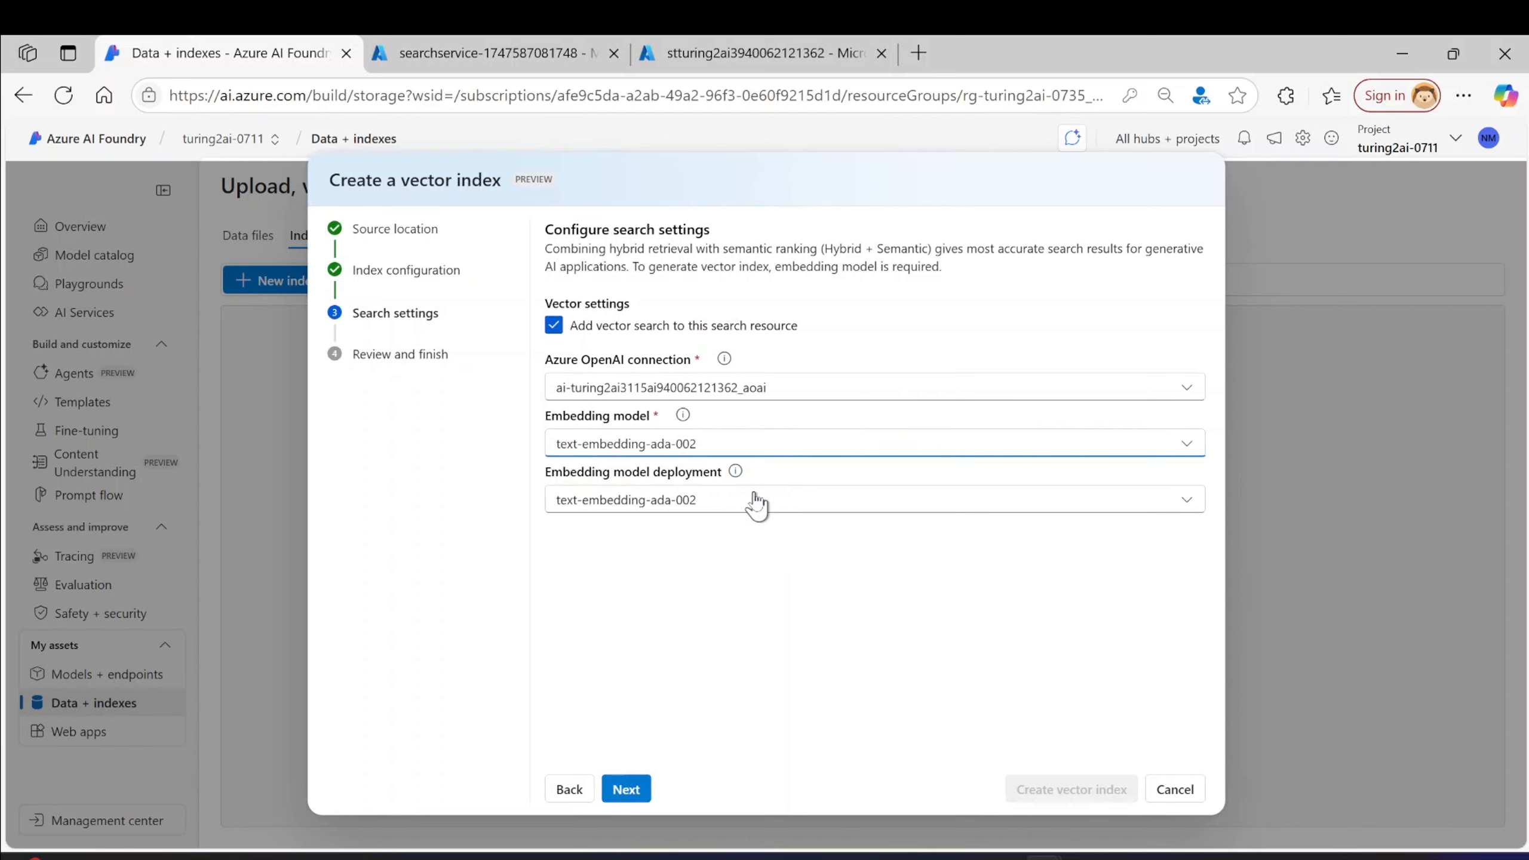
click(747, 445)
click(746, 444)
click(755, 499)
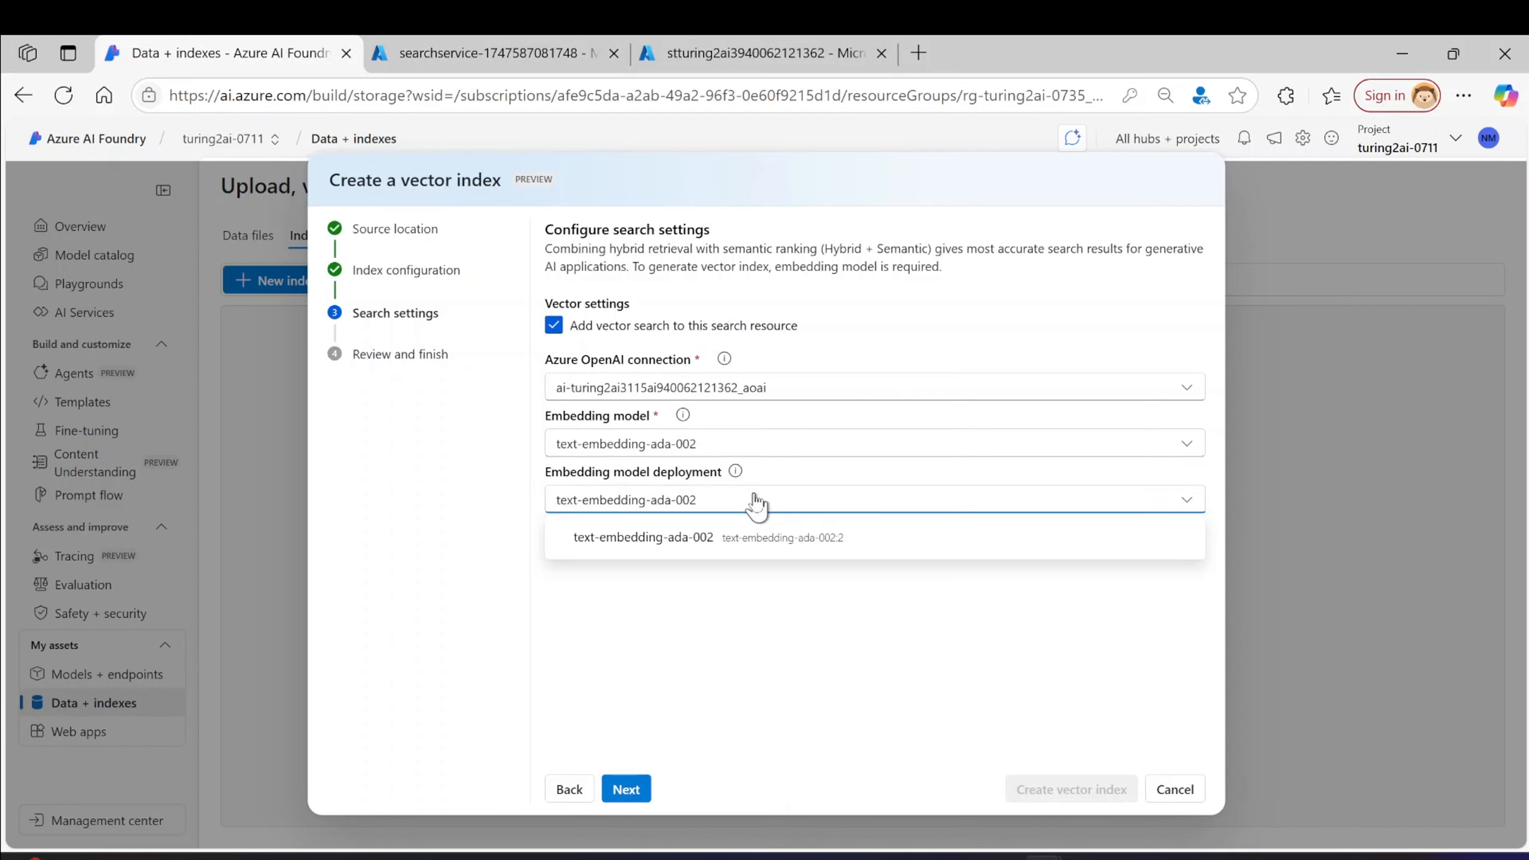
click(747, 549)
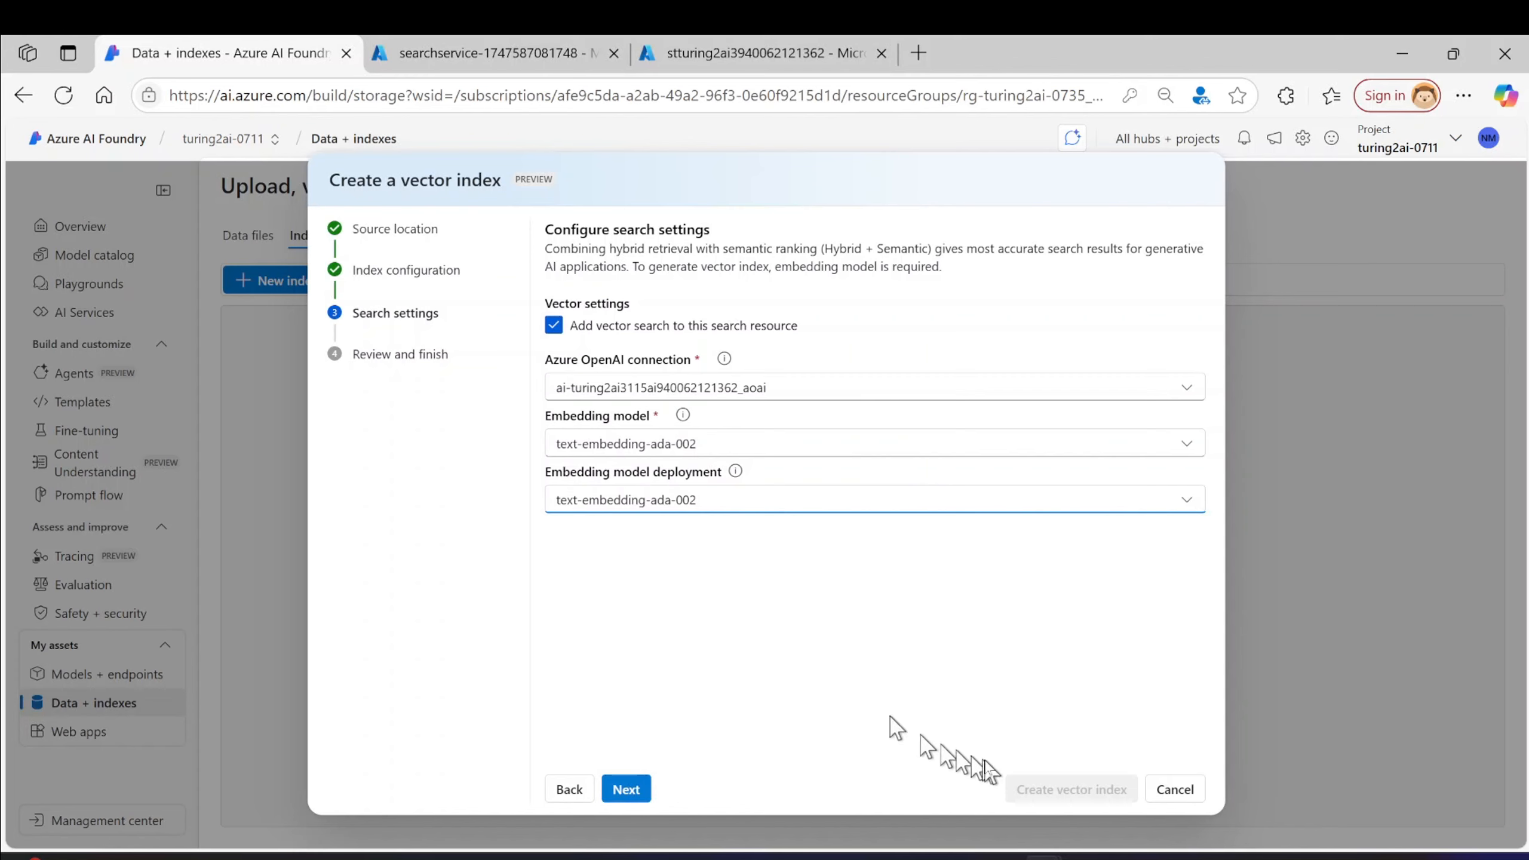
click(629, 790)
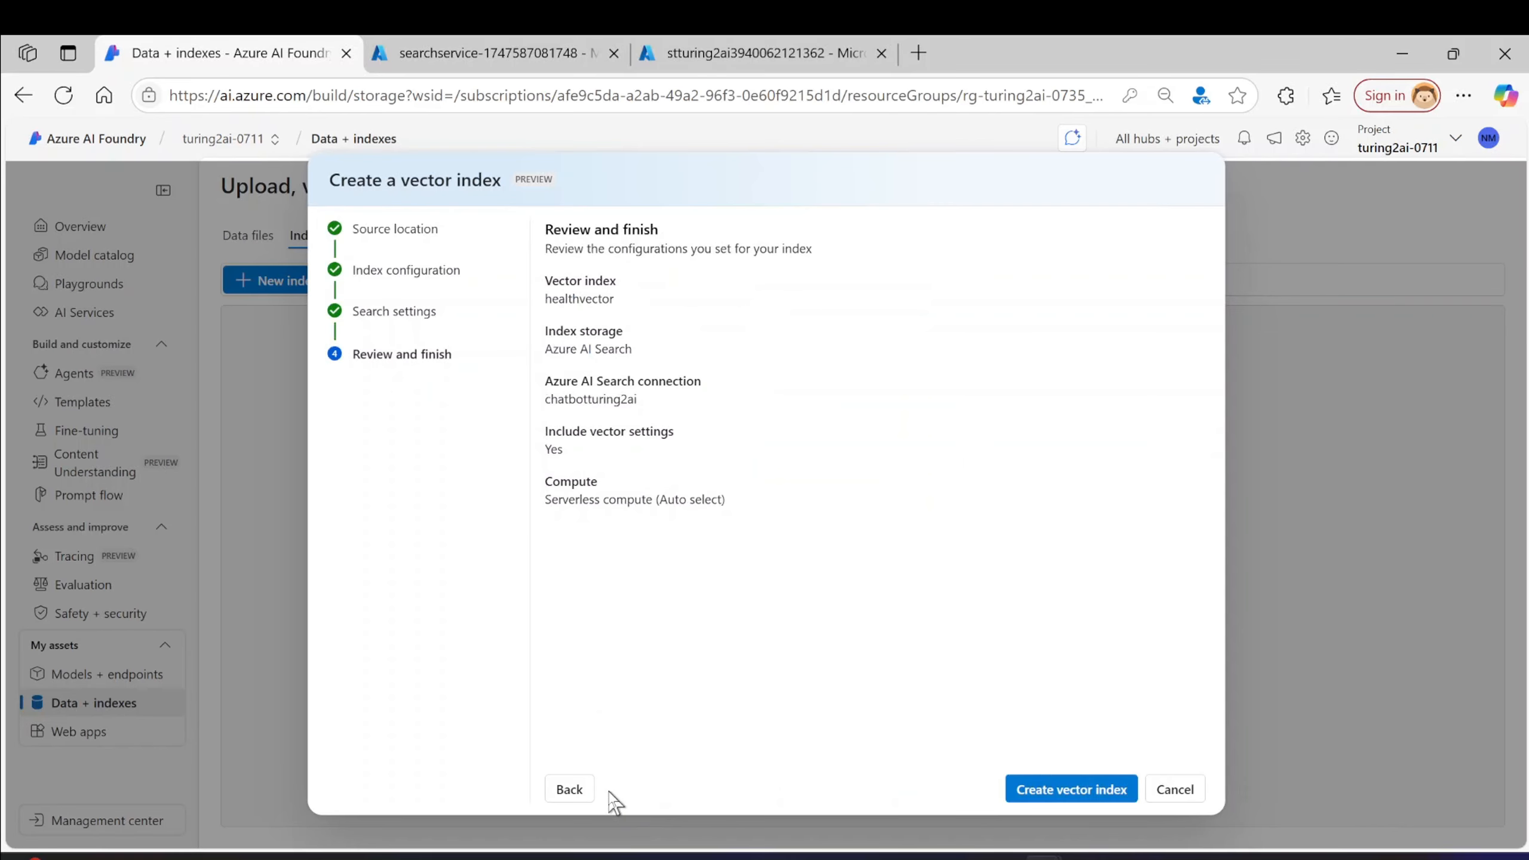
click(1056, 789)
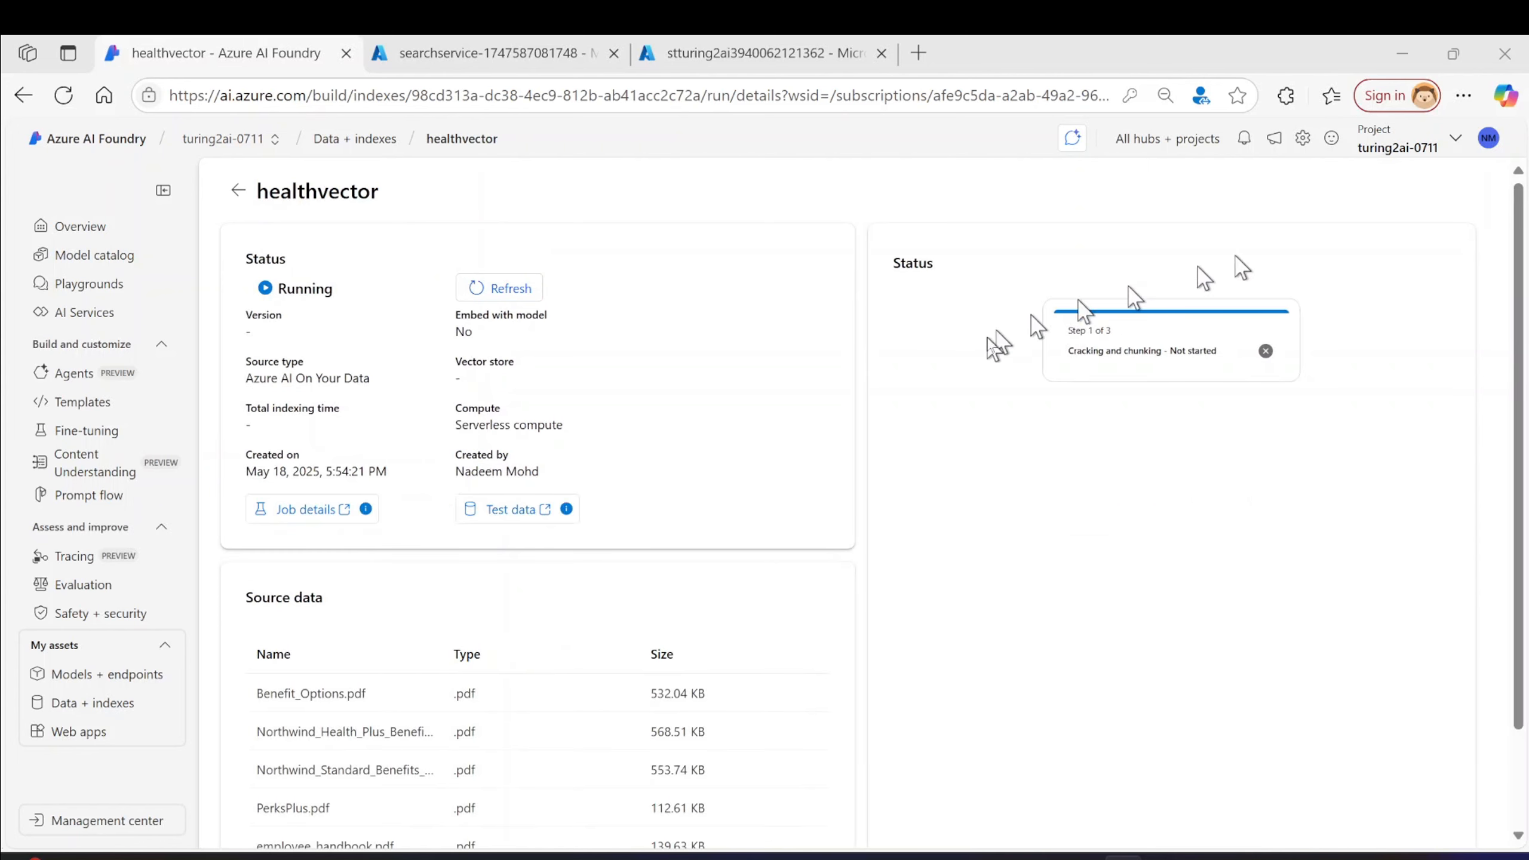
- Check the six source PDFs on the healthvector status page and open its Job details in Machine Learning Studio
scroll(700, 729, down, 2)
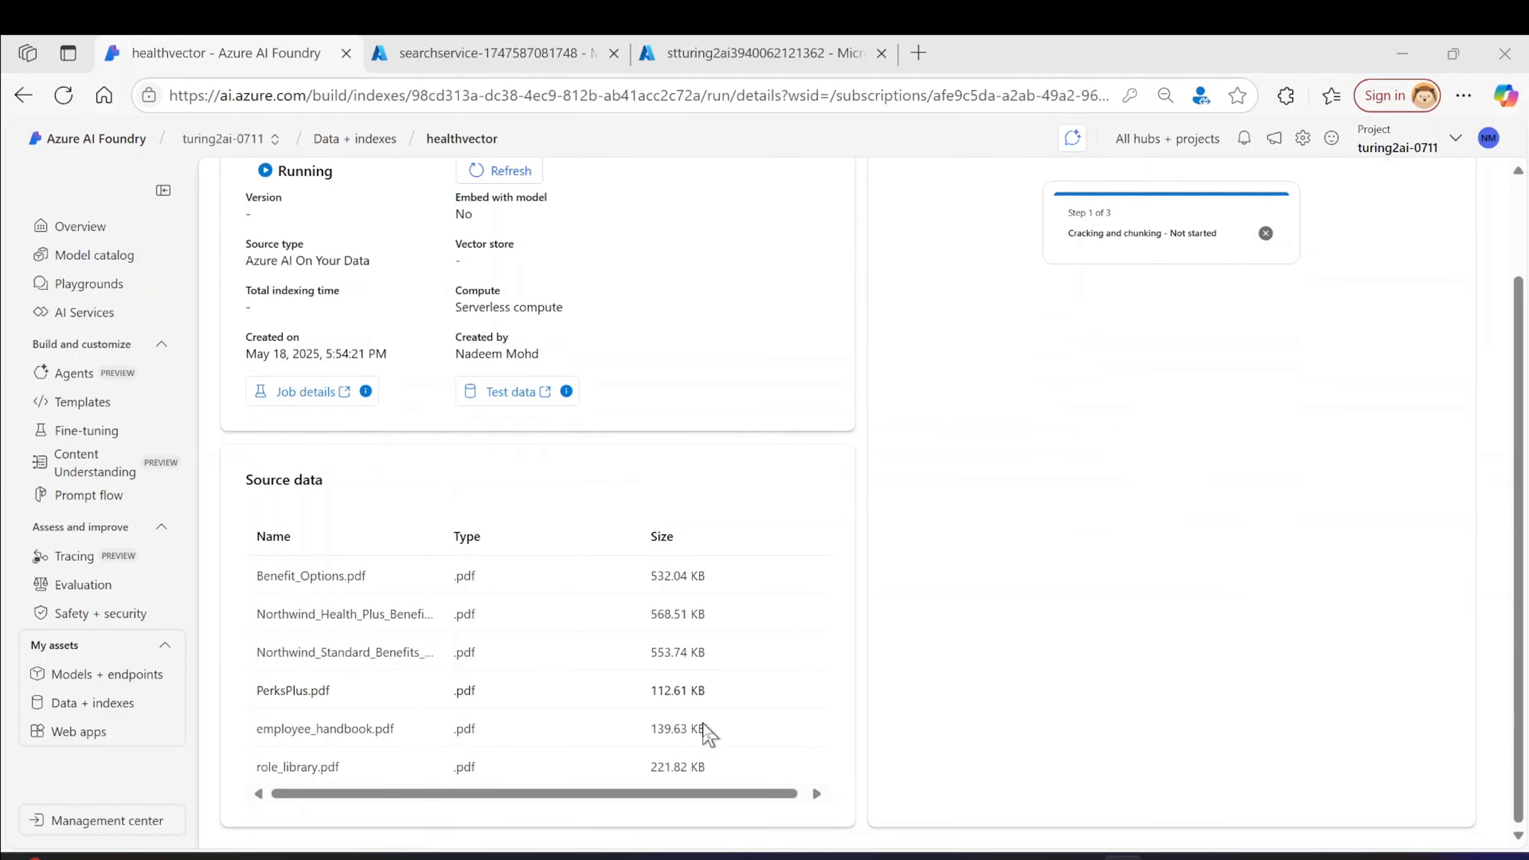
scroll(587, 665, up, 2)
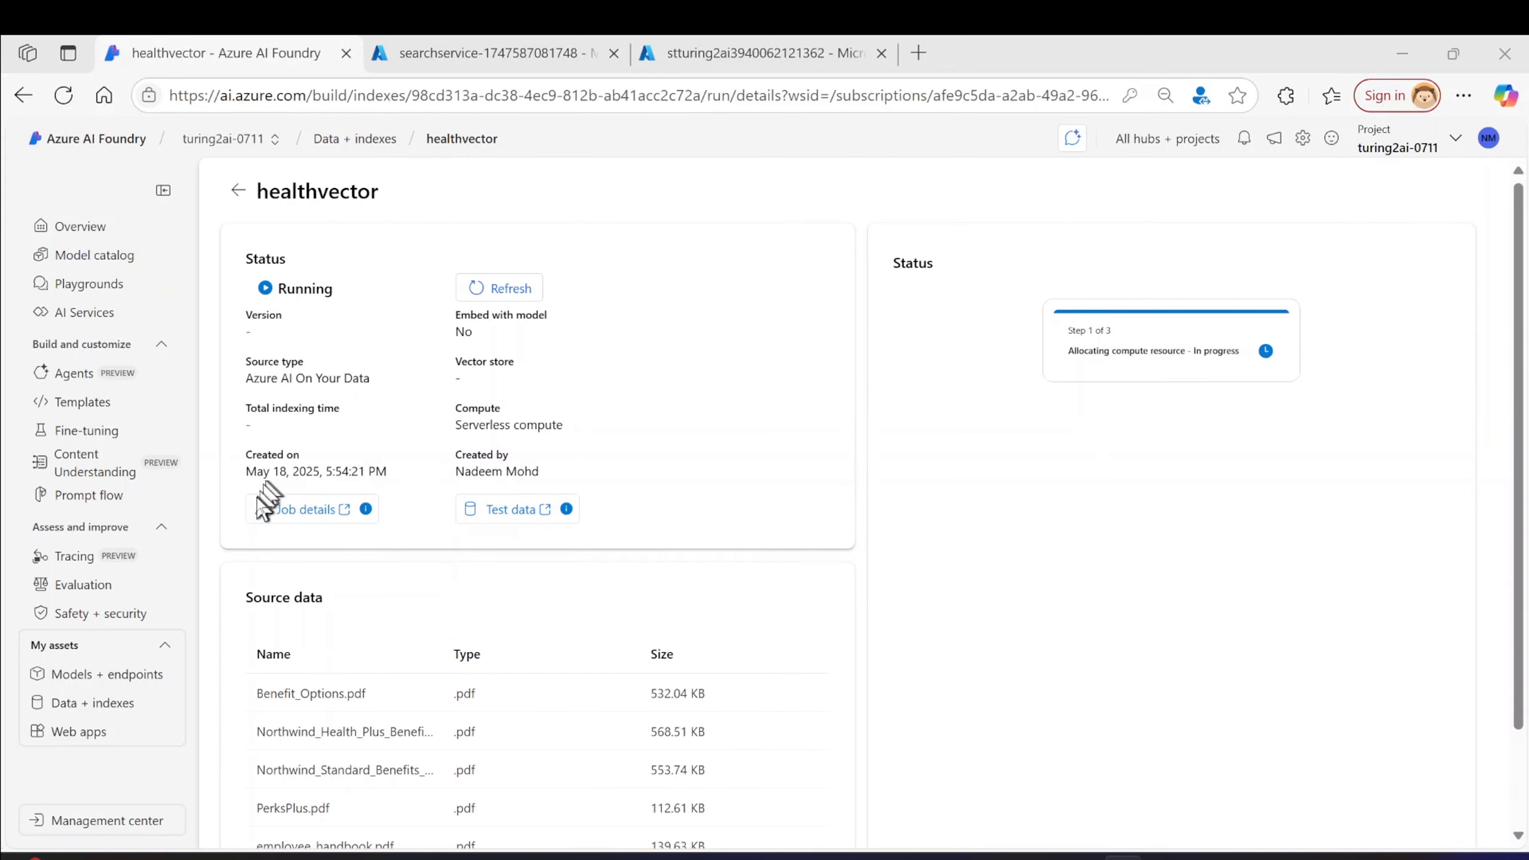
click(305, 510)
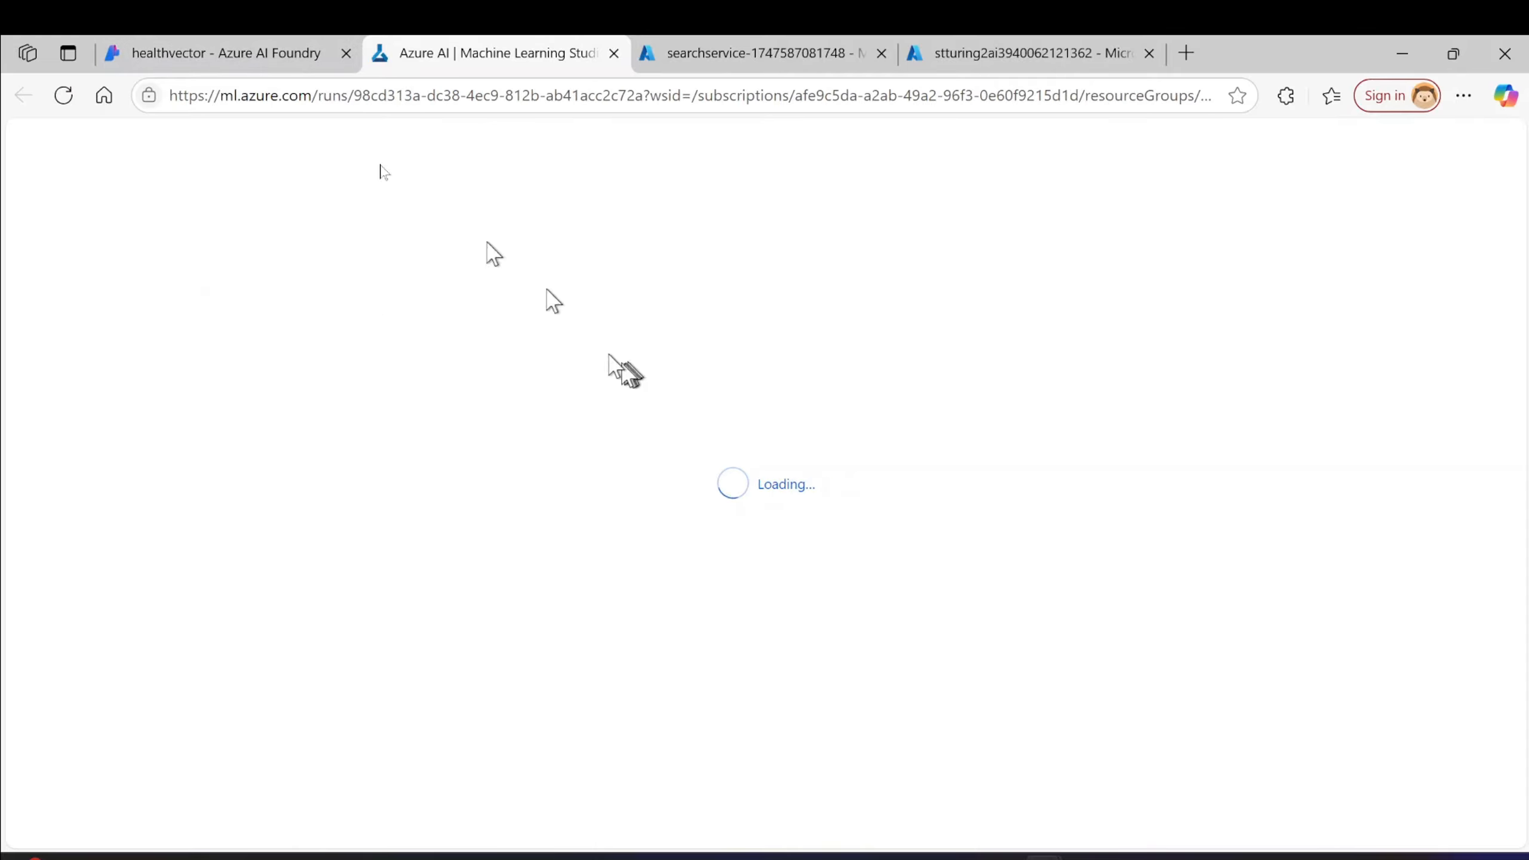
- On the Machine Learning Studio run page, dismiss the preview-features popup, job notification and tour tips
click(253, 46)
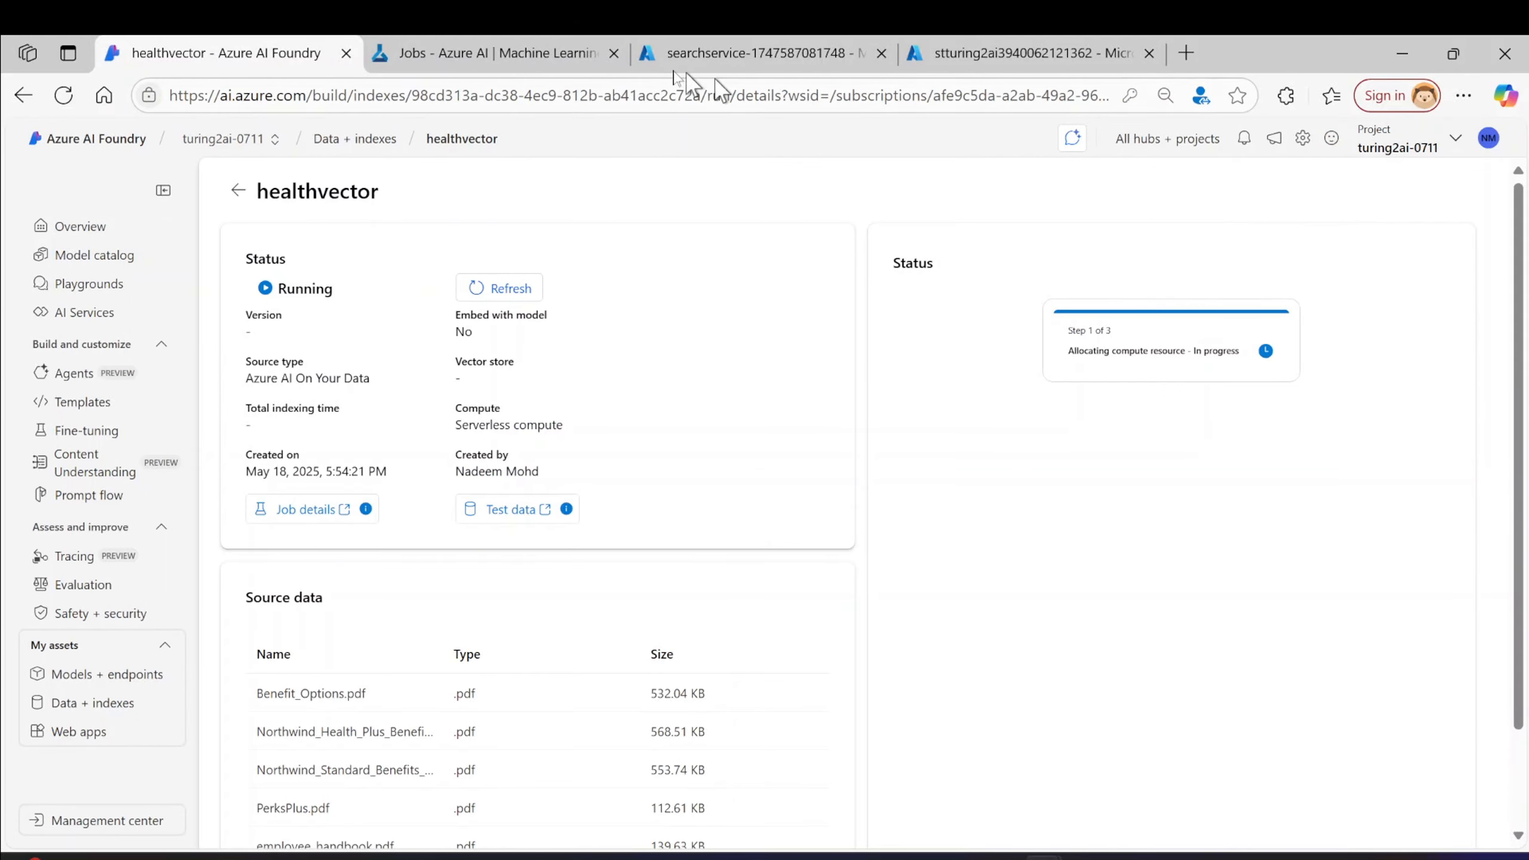
click(535, 55)
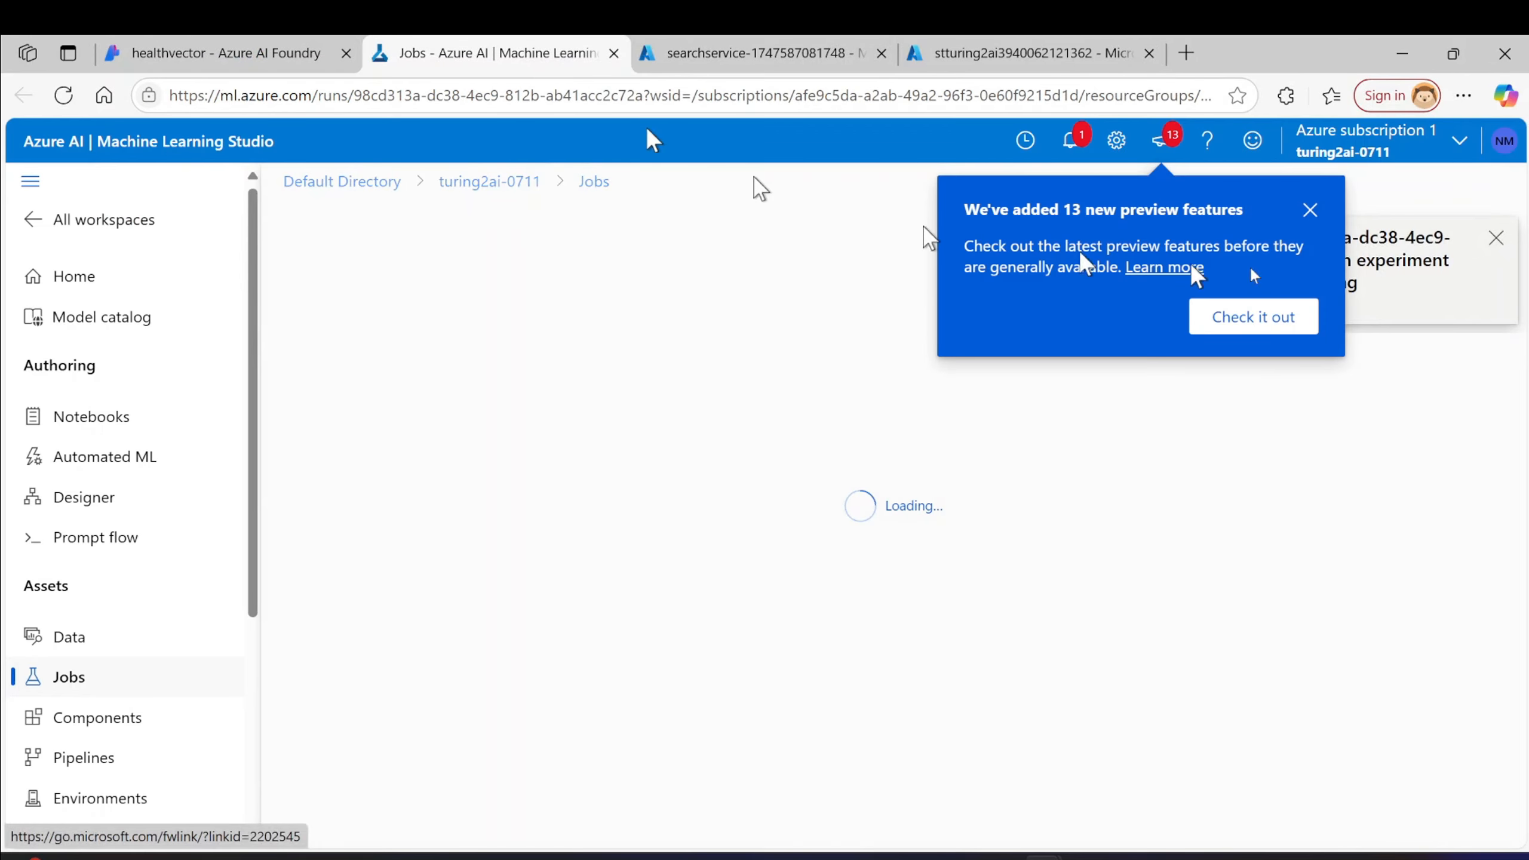
click(1309, 210)
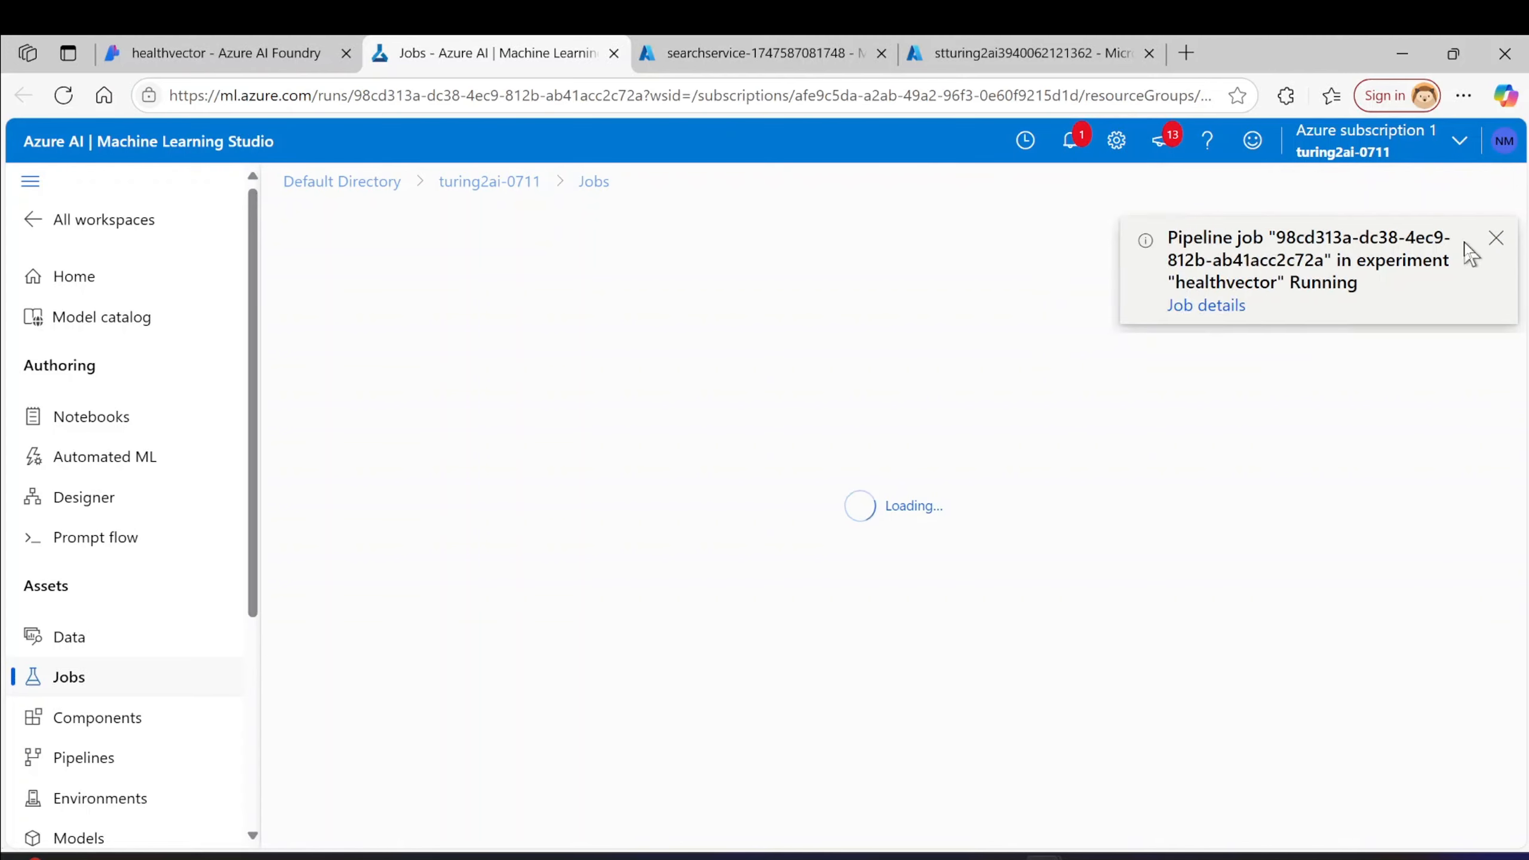
click(1495, 240)
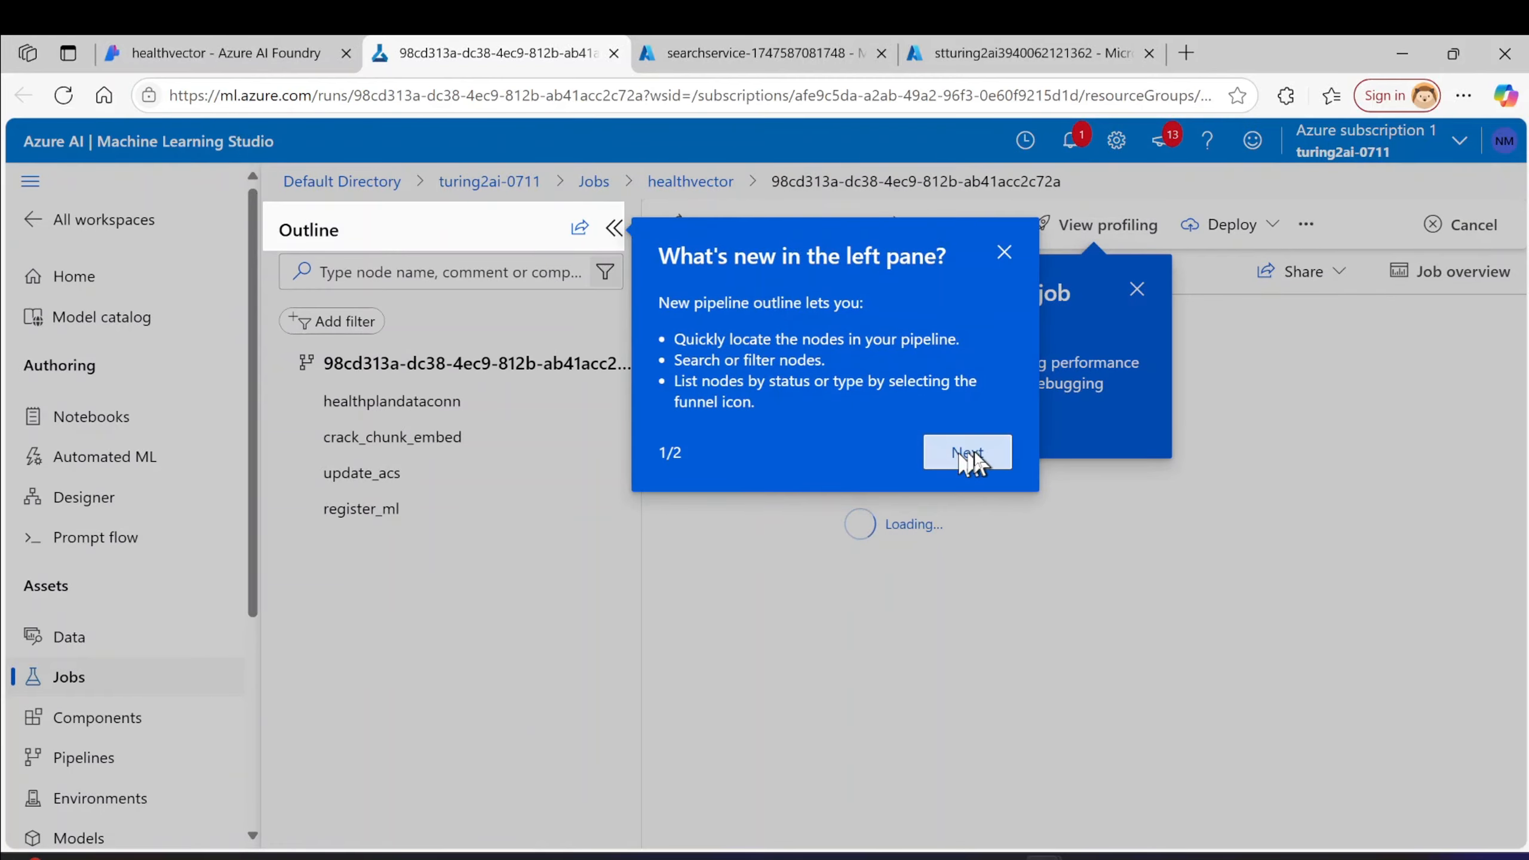
click(1004, 248)
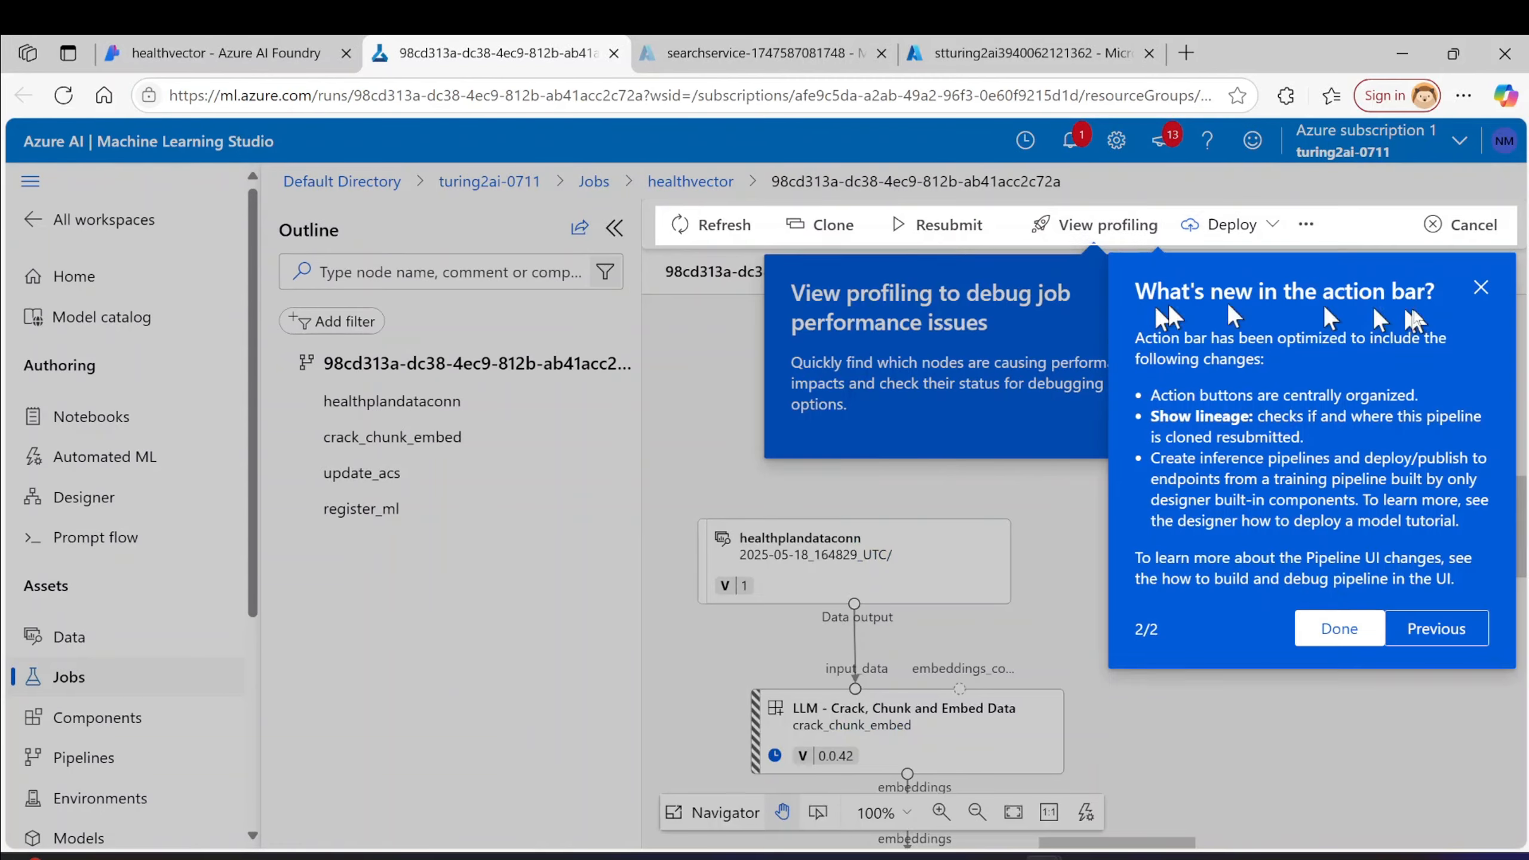
click(1477, 290)
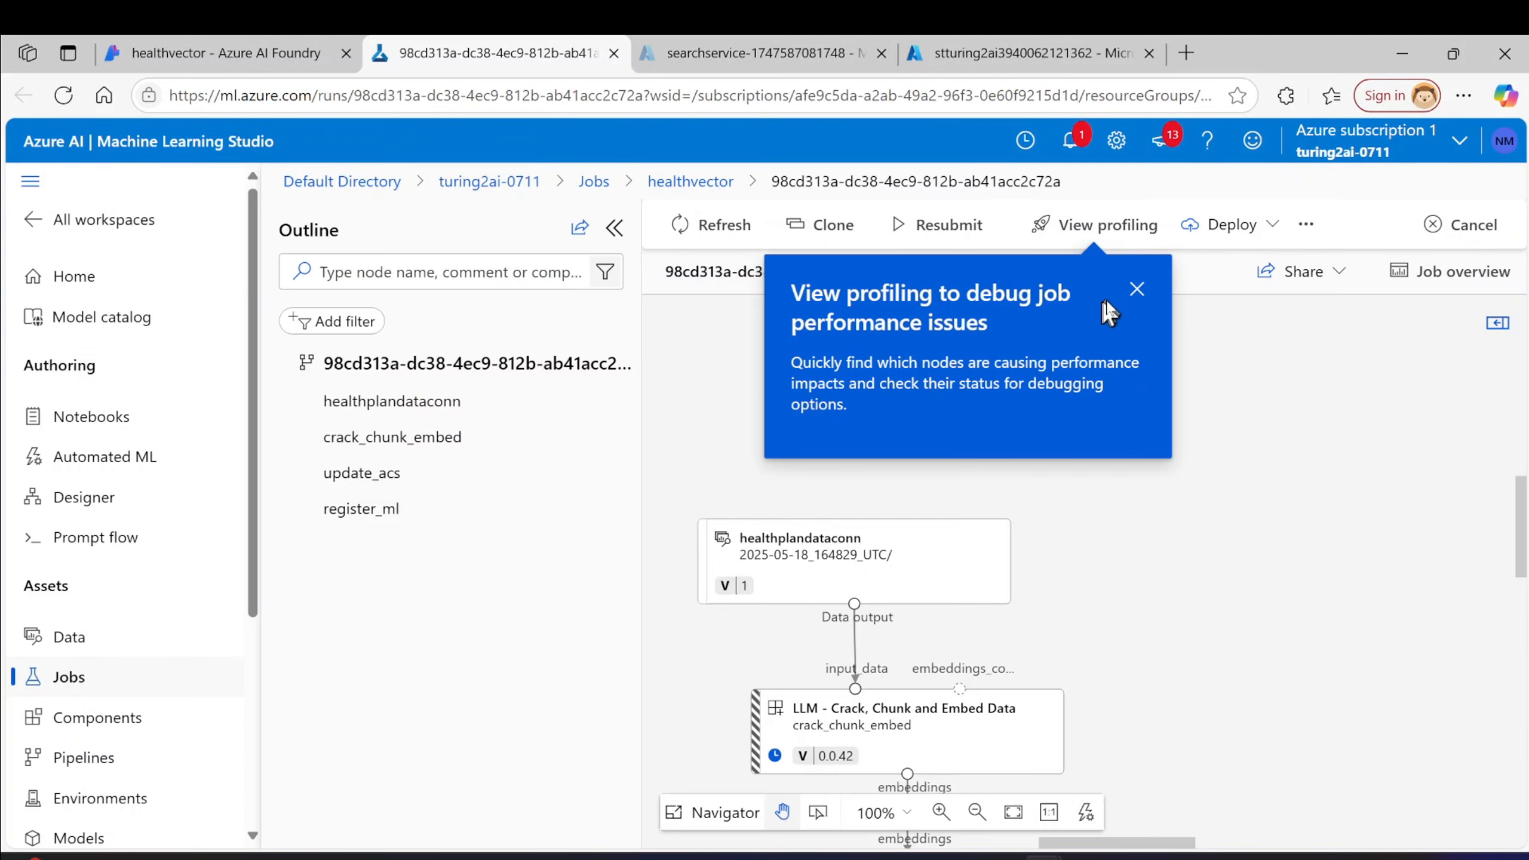
click(1136, 289)
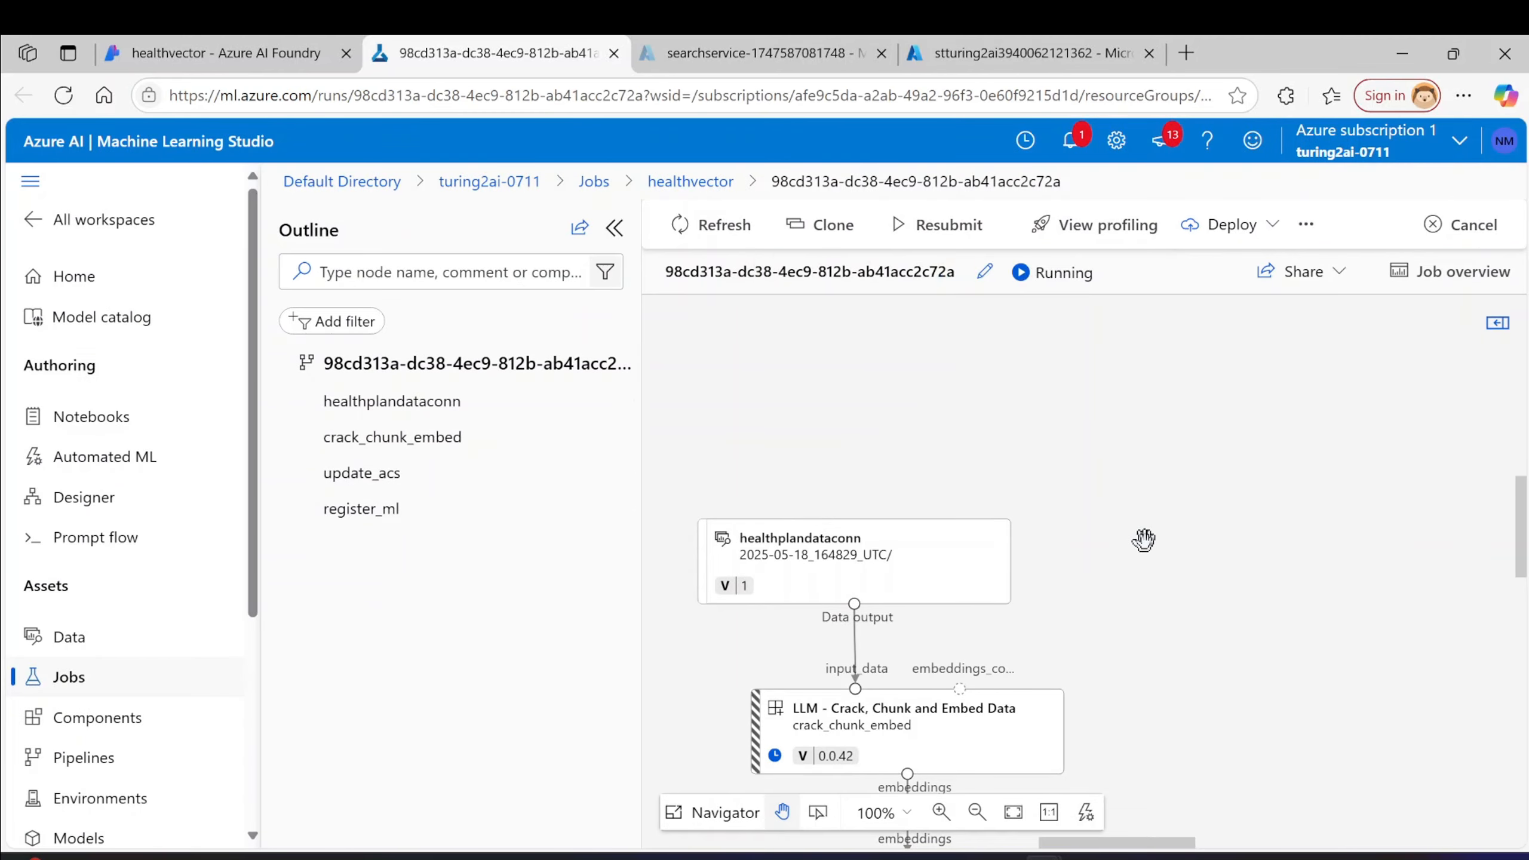
- Scroll through the four-step healthvector pipeline graph showing Crack, Chunk and Embed Data running
scroll(1144, 539, down, 1)
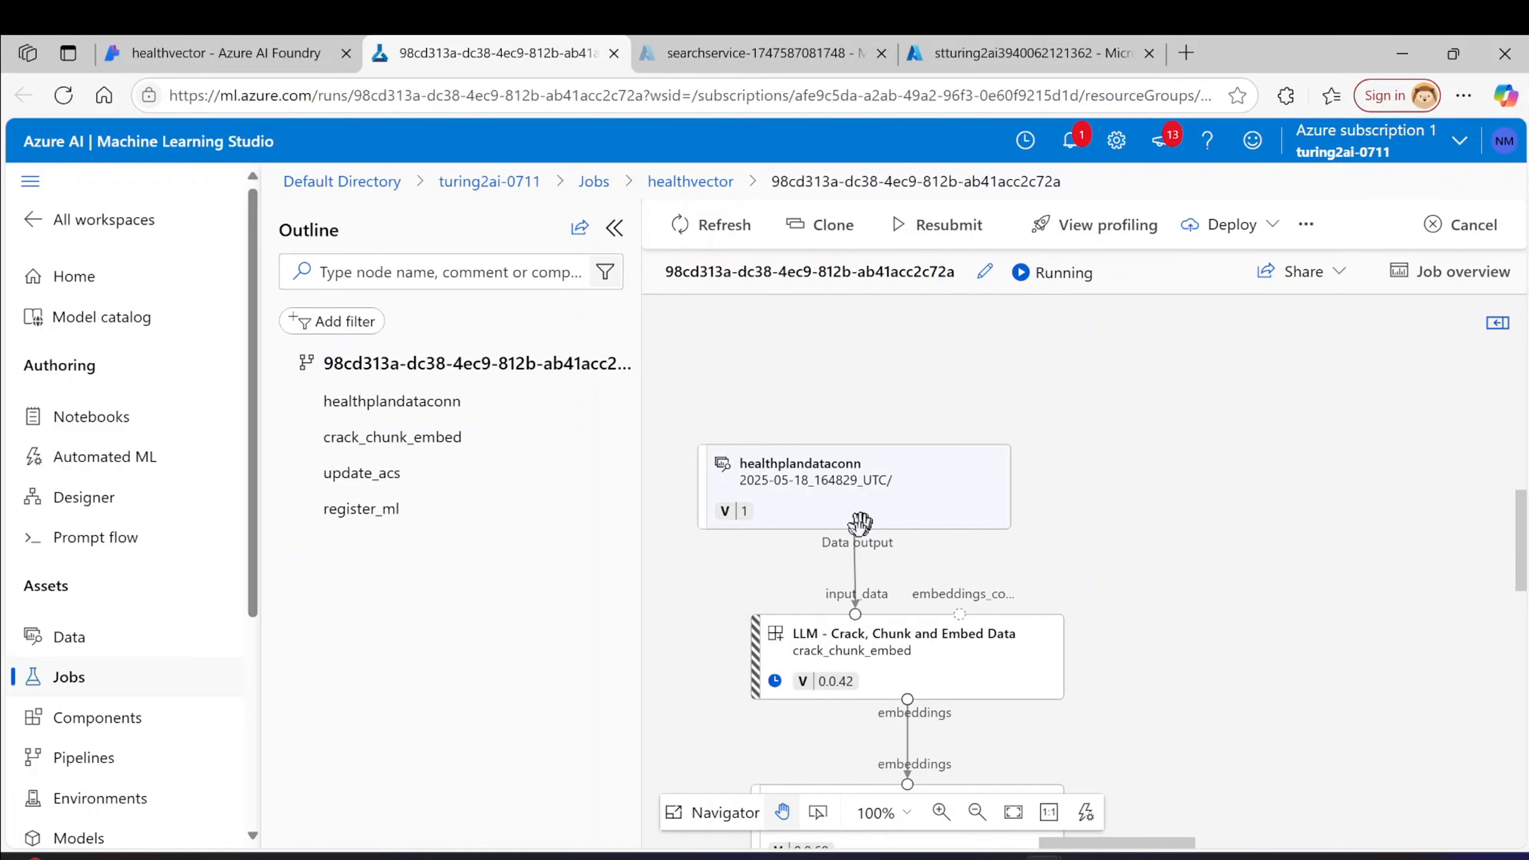
mouse_move(866, 667)
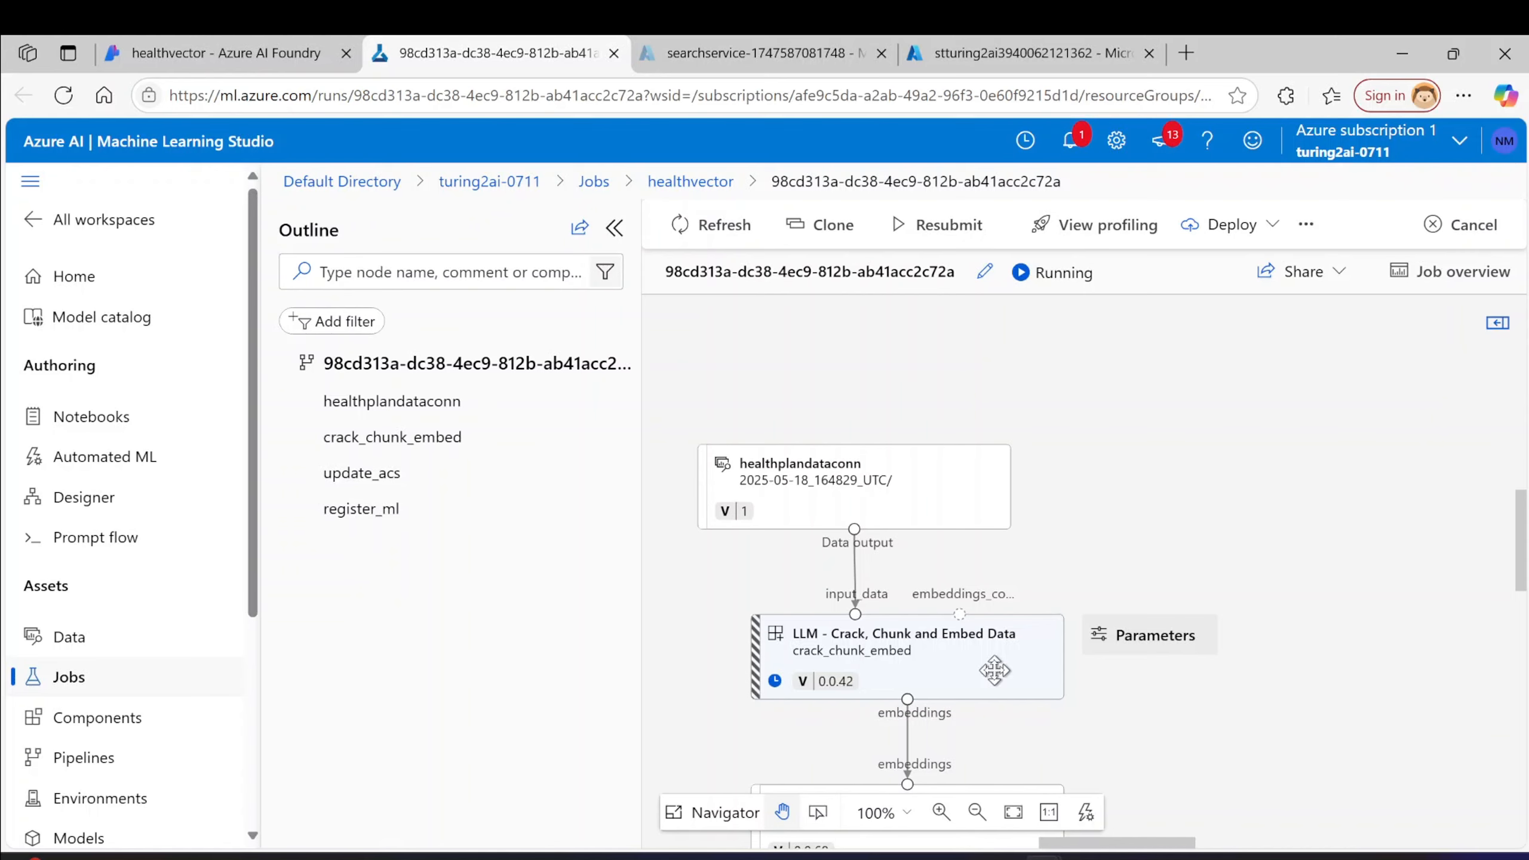
scroll(1003, 666, down, 1)
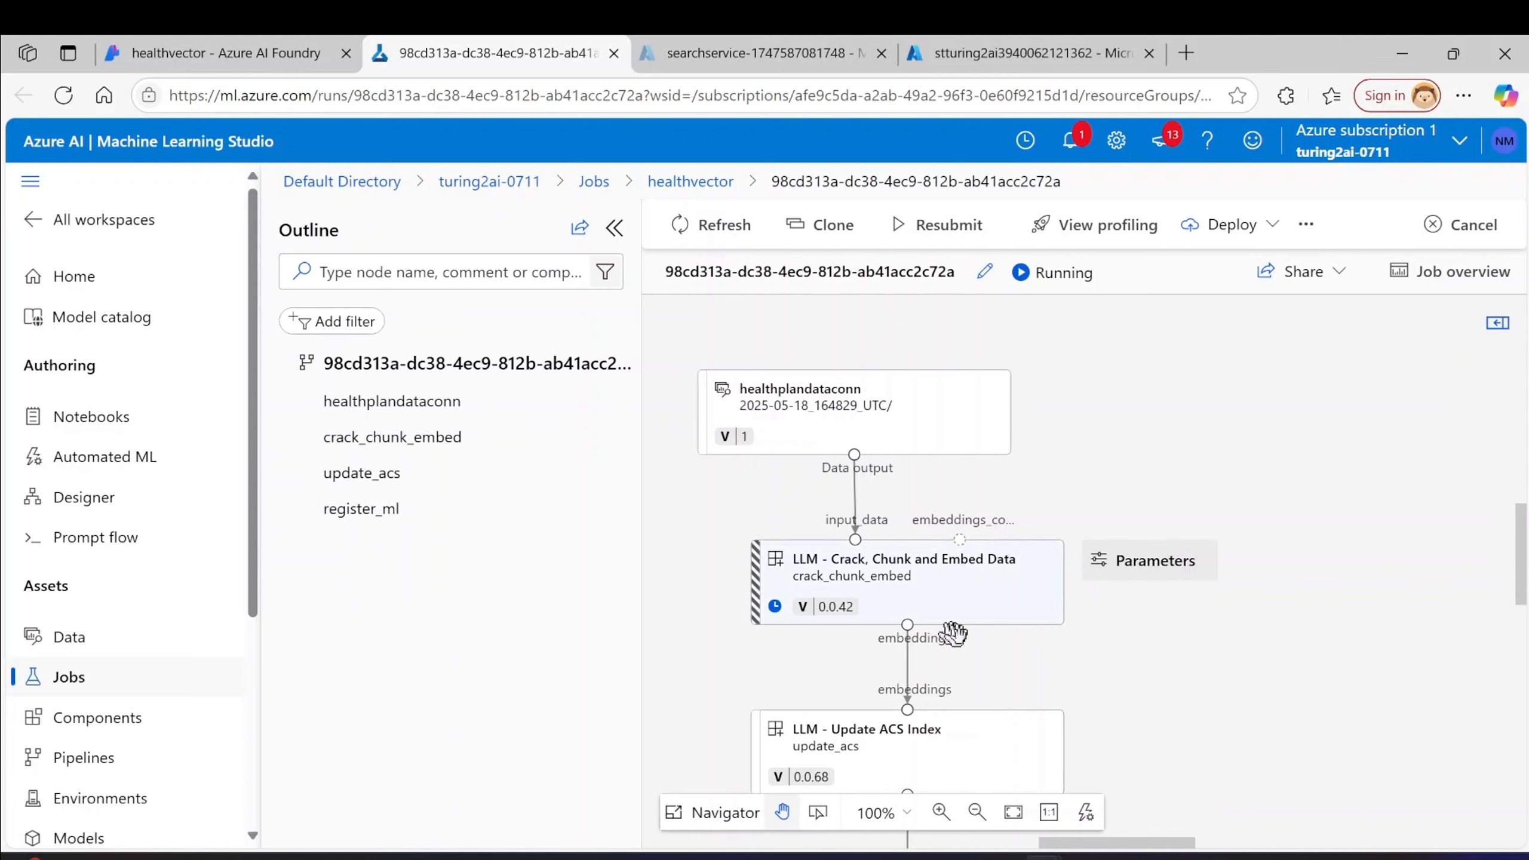
scroll(1174, 630, down, 1)
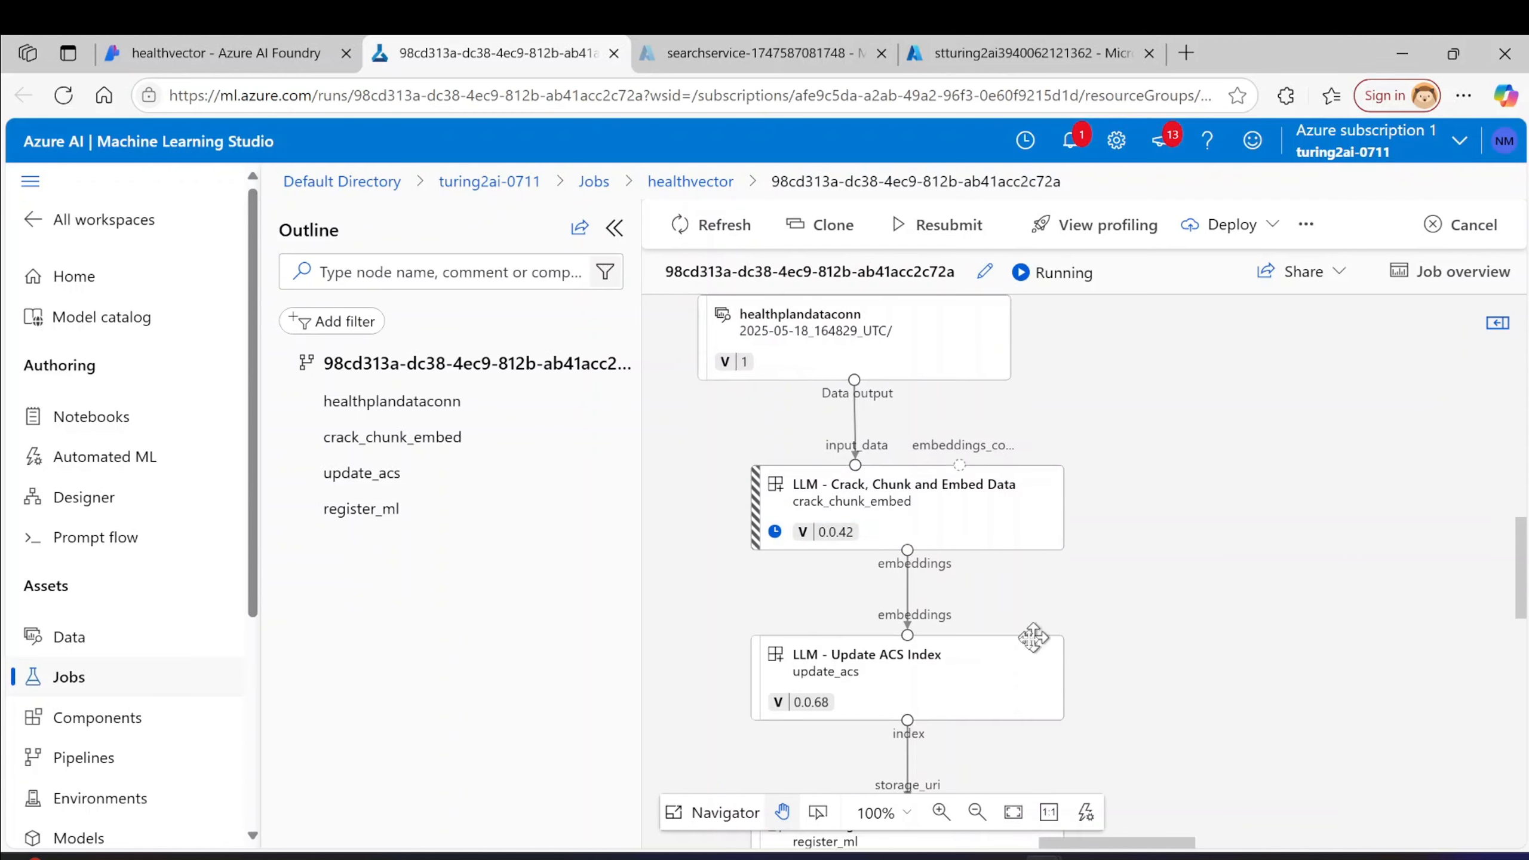
scroll(911, 672, down, 1)
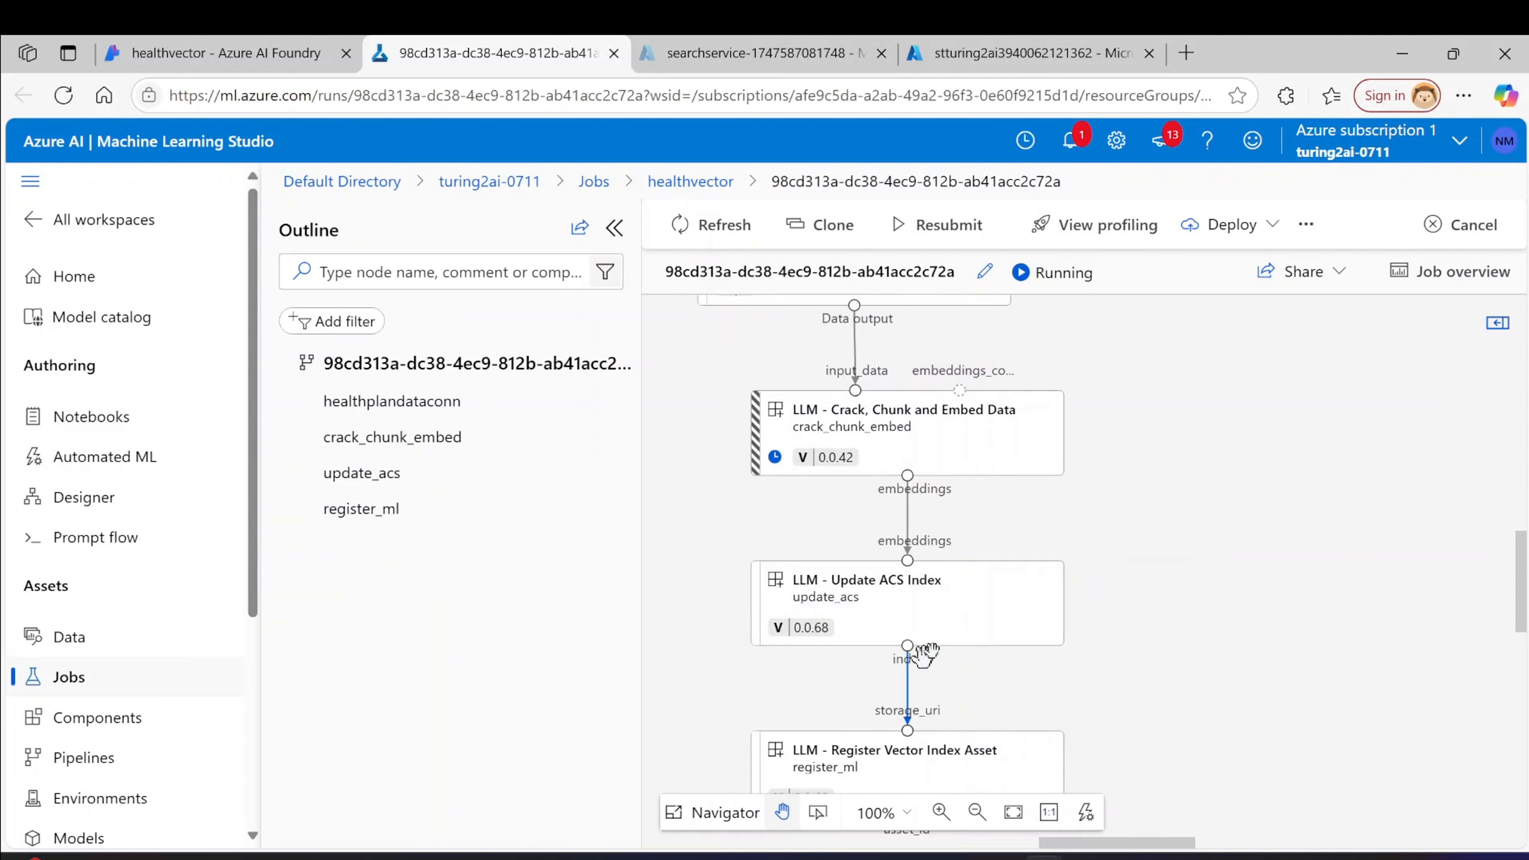
scroll(923, 653, down, 2)
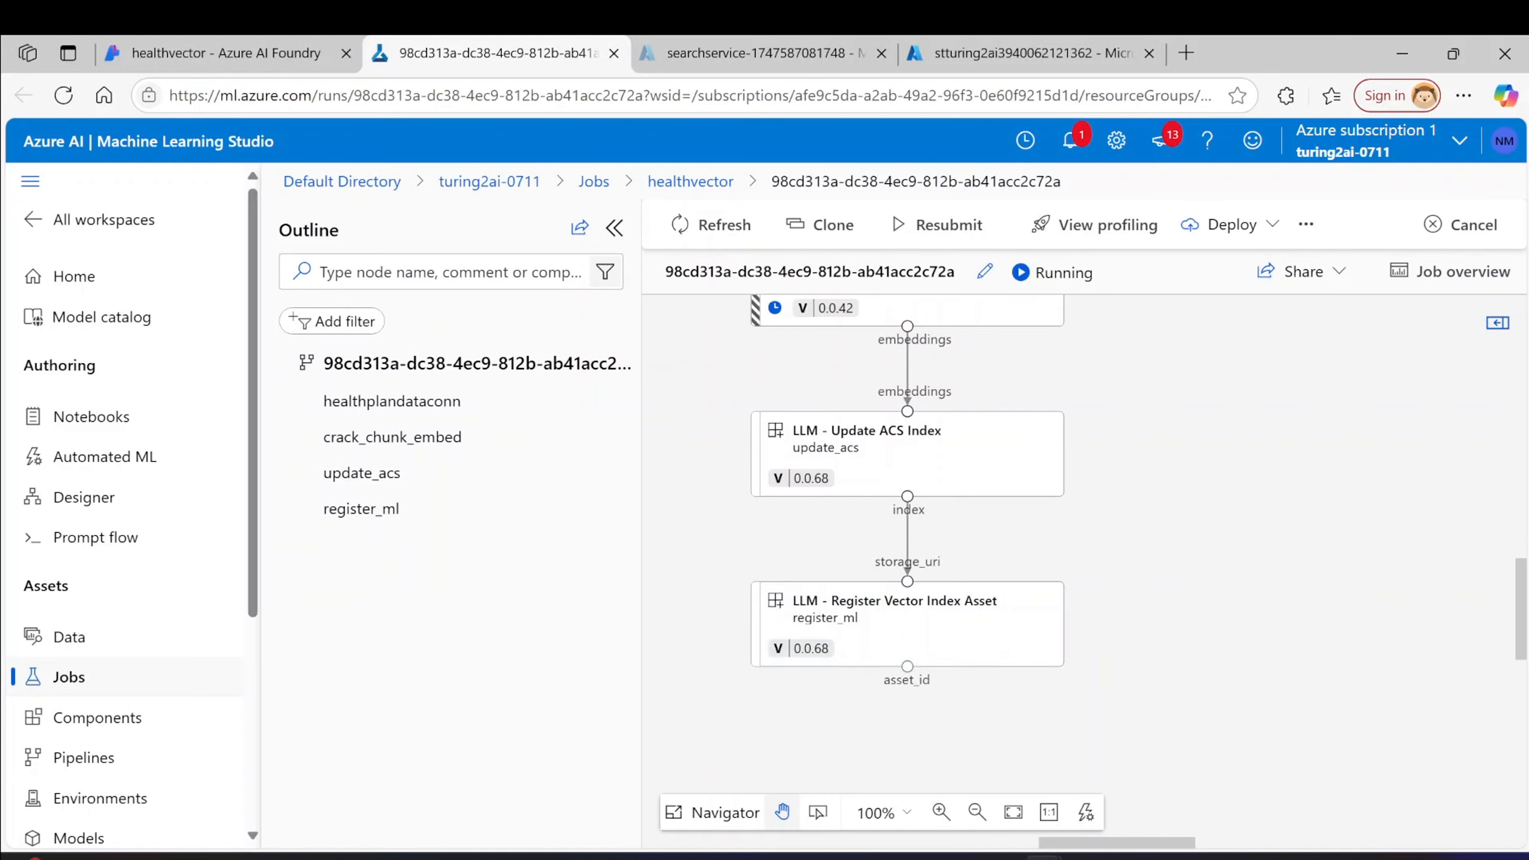
scroll(1185, 539, up, 2)
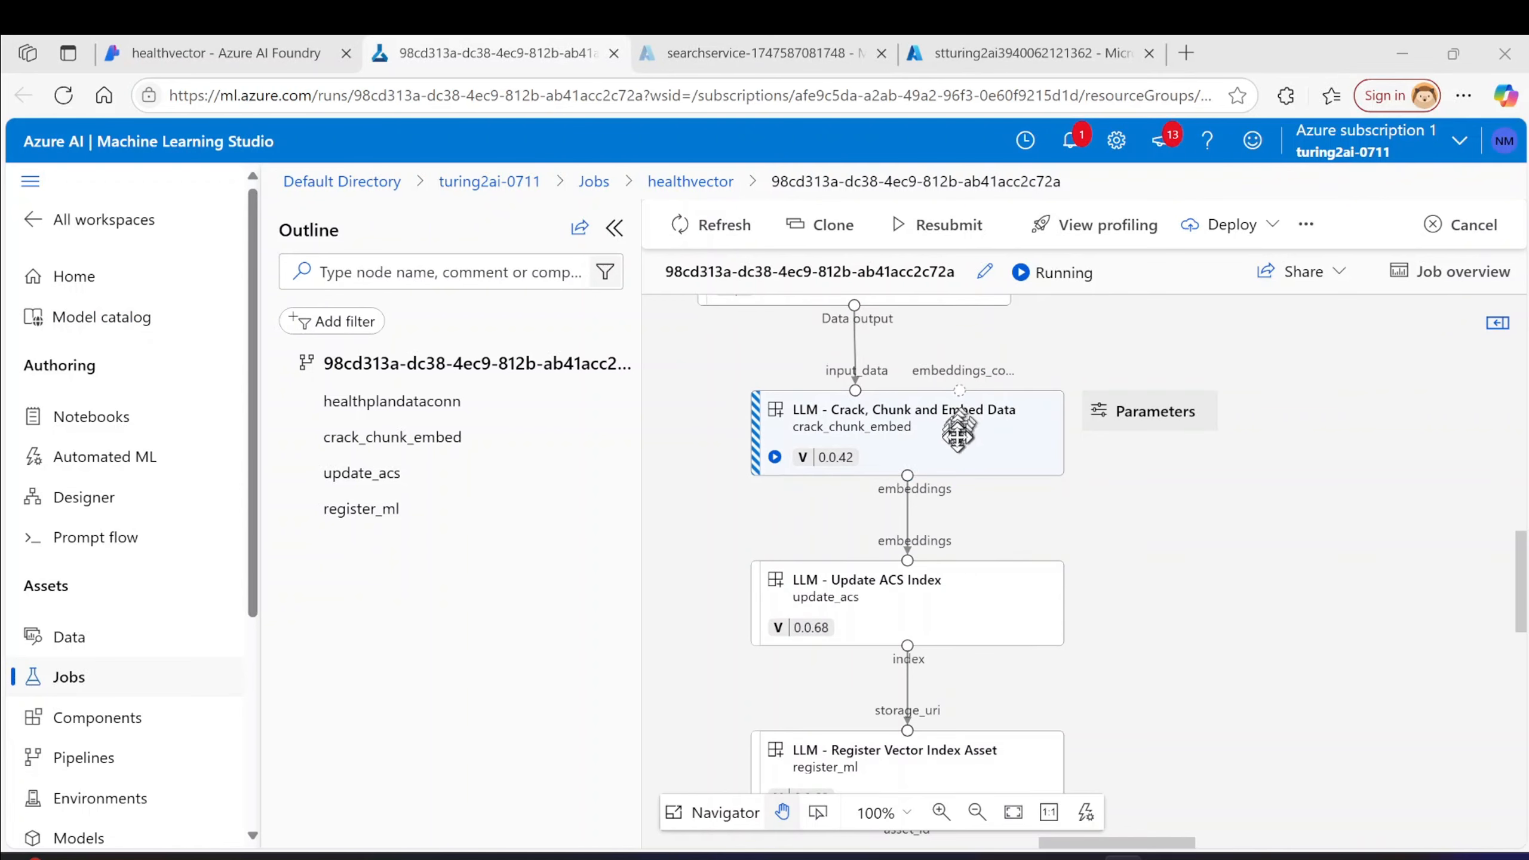
click(1154, 416)
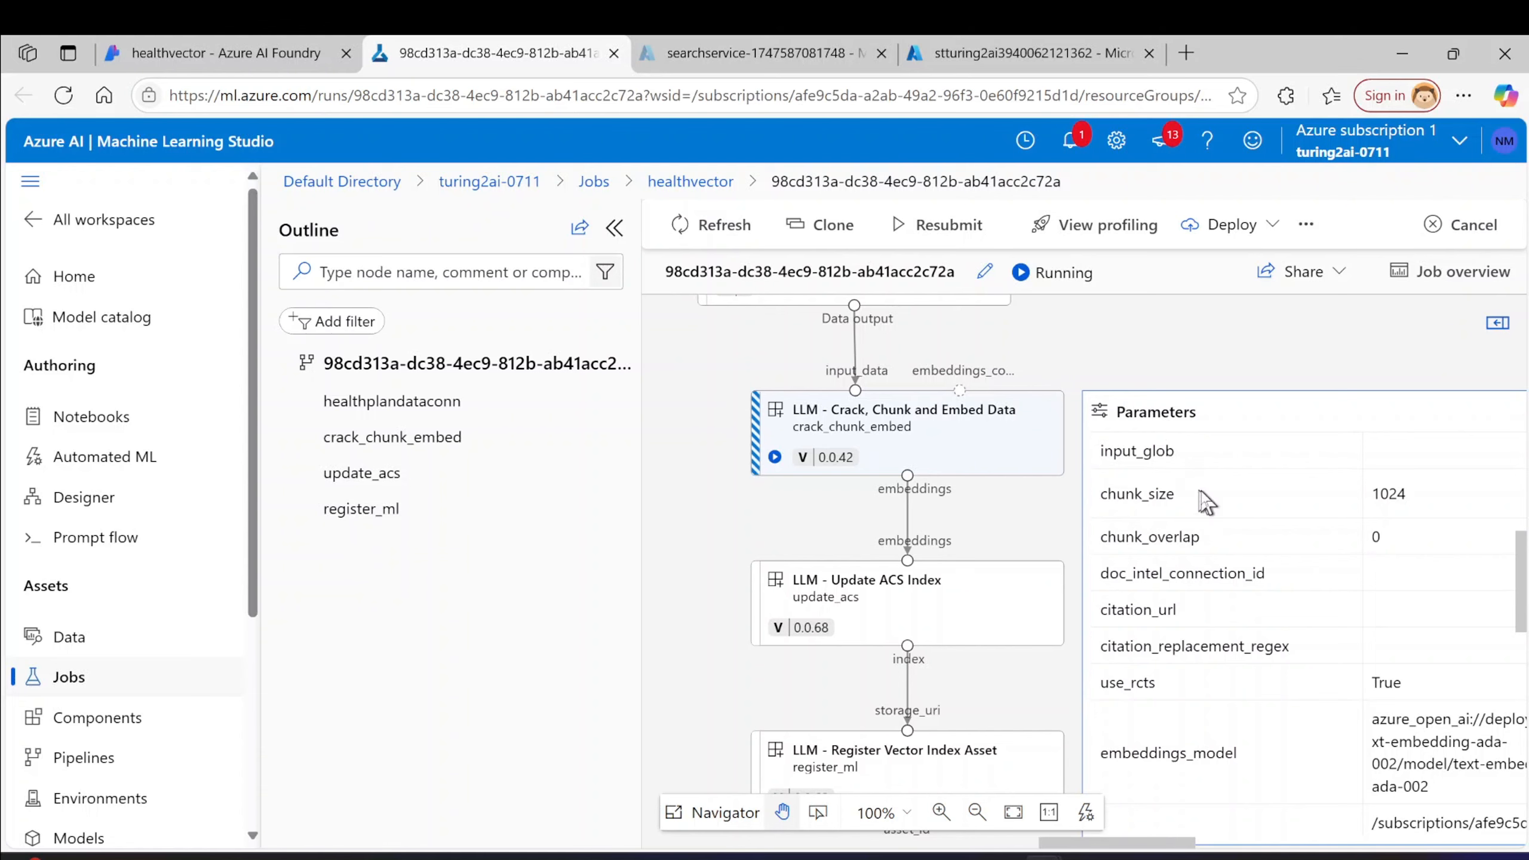
scroll(1204, 500, down, 5)
scroll(1202, 500, down, 1)
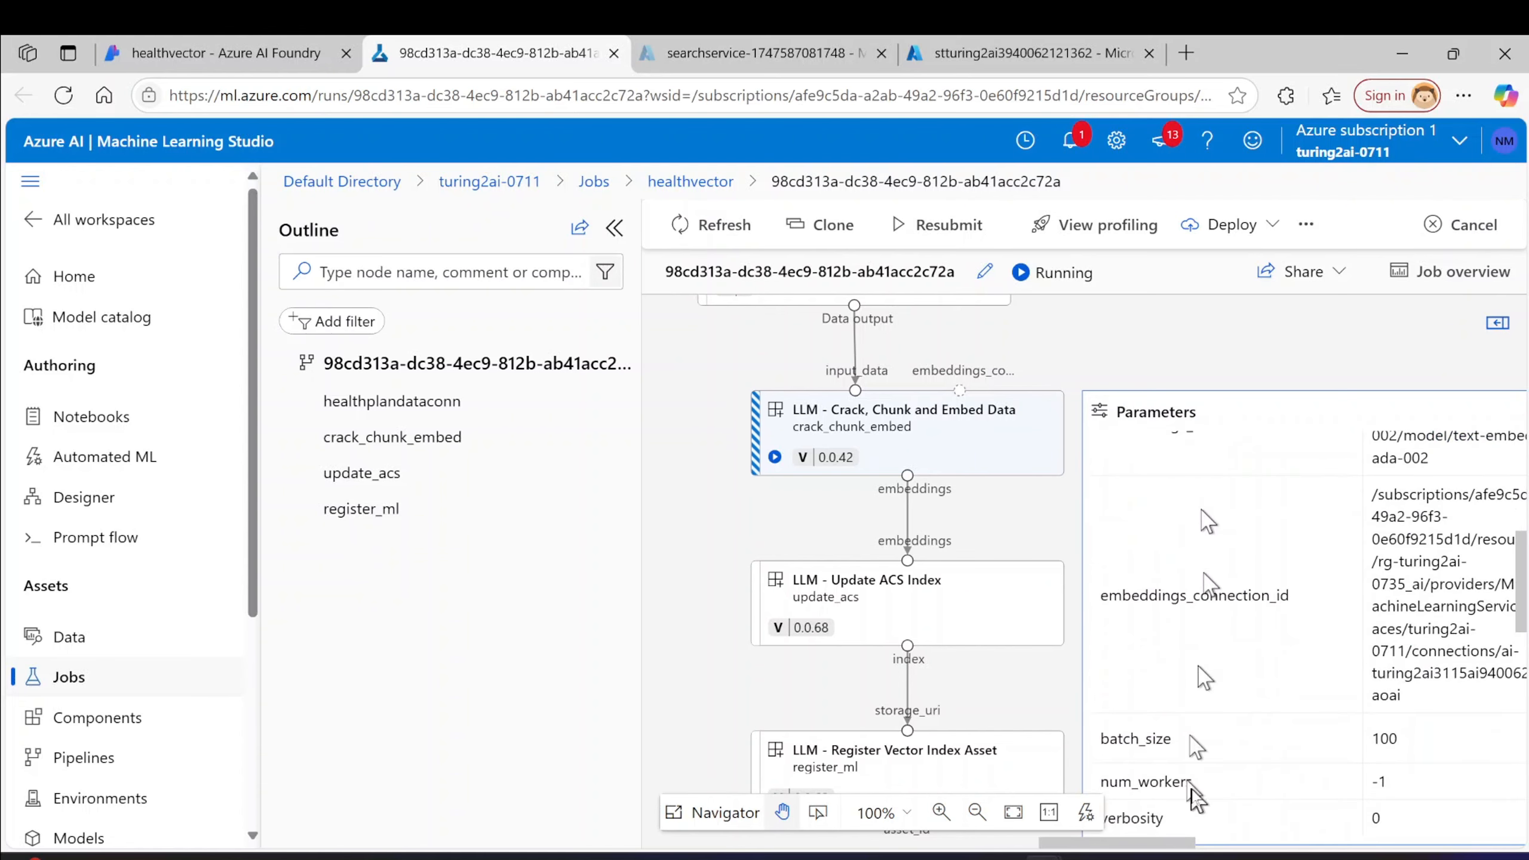
drag(1183, 845, 1266, 848)
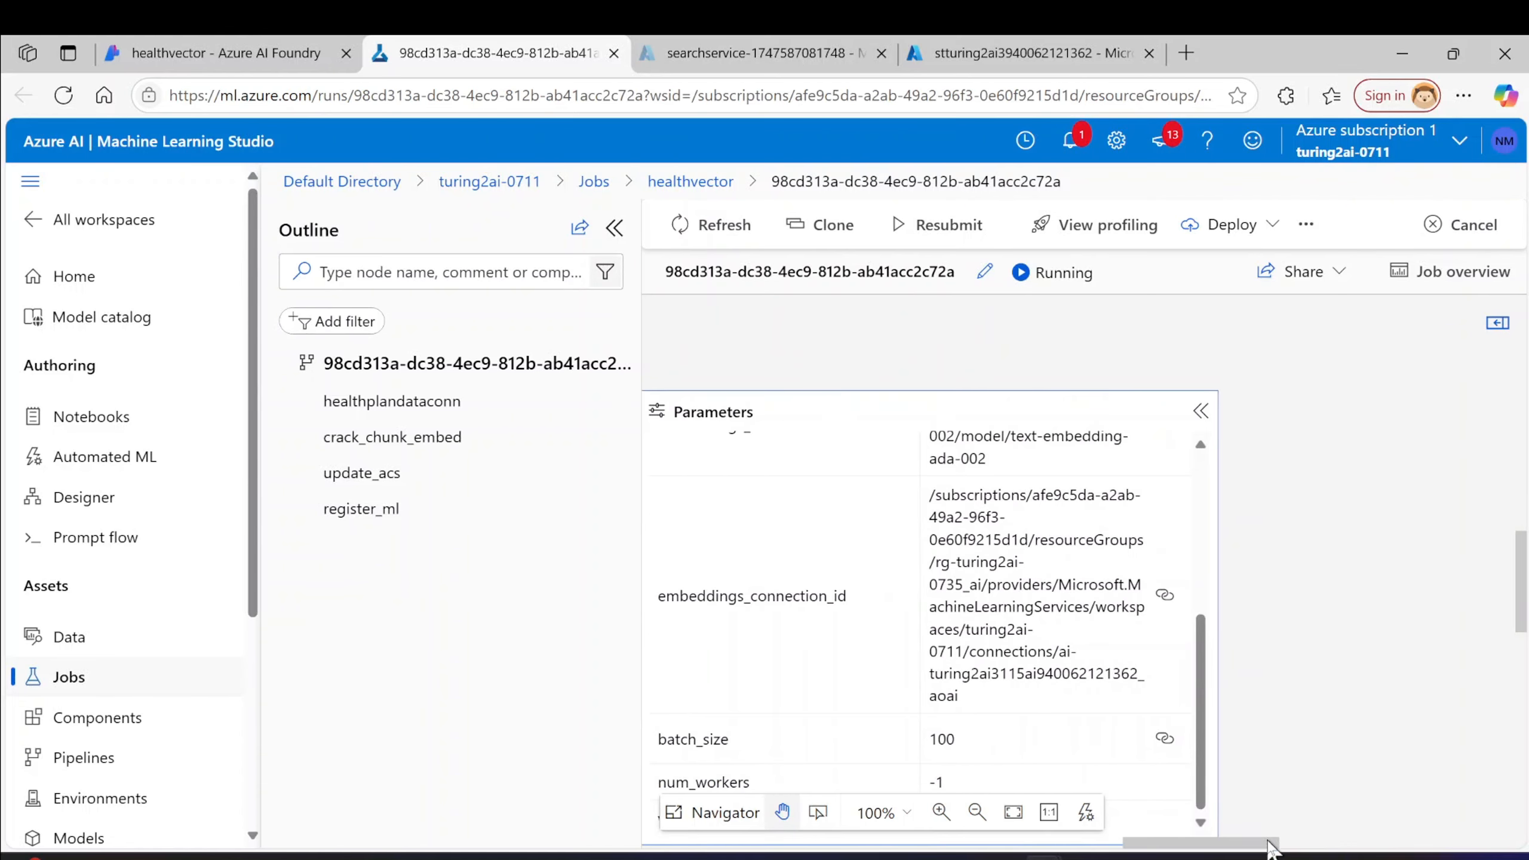
click(1207, 412)
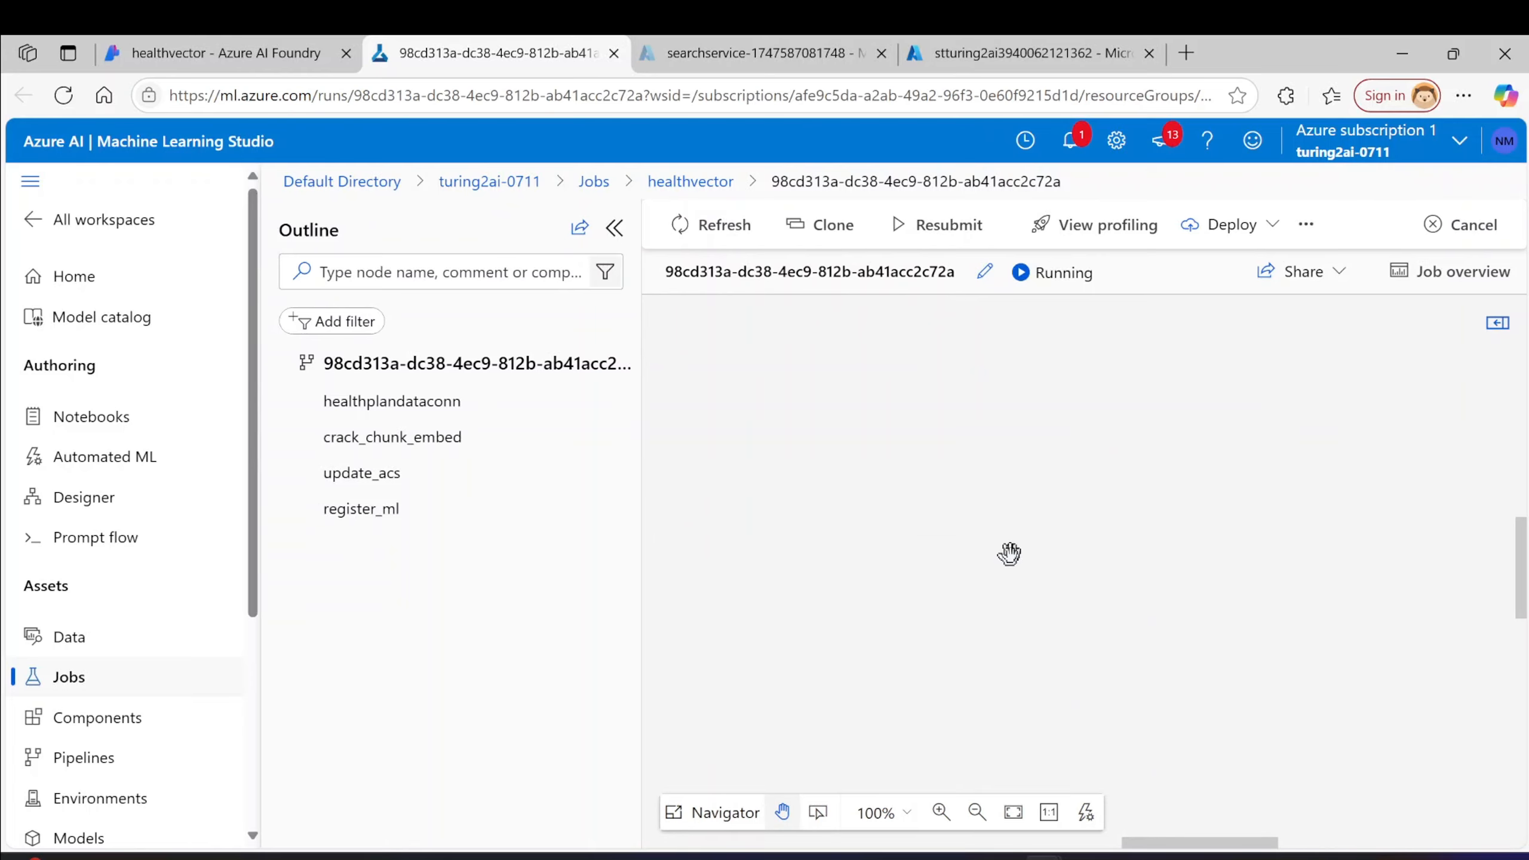
scroll(1009, 554, up, 3)
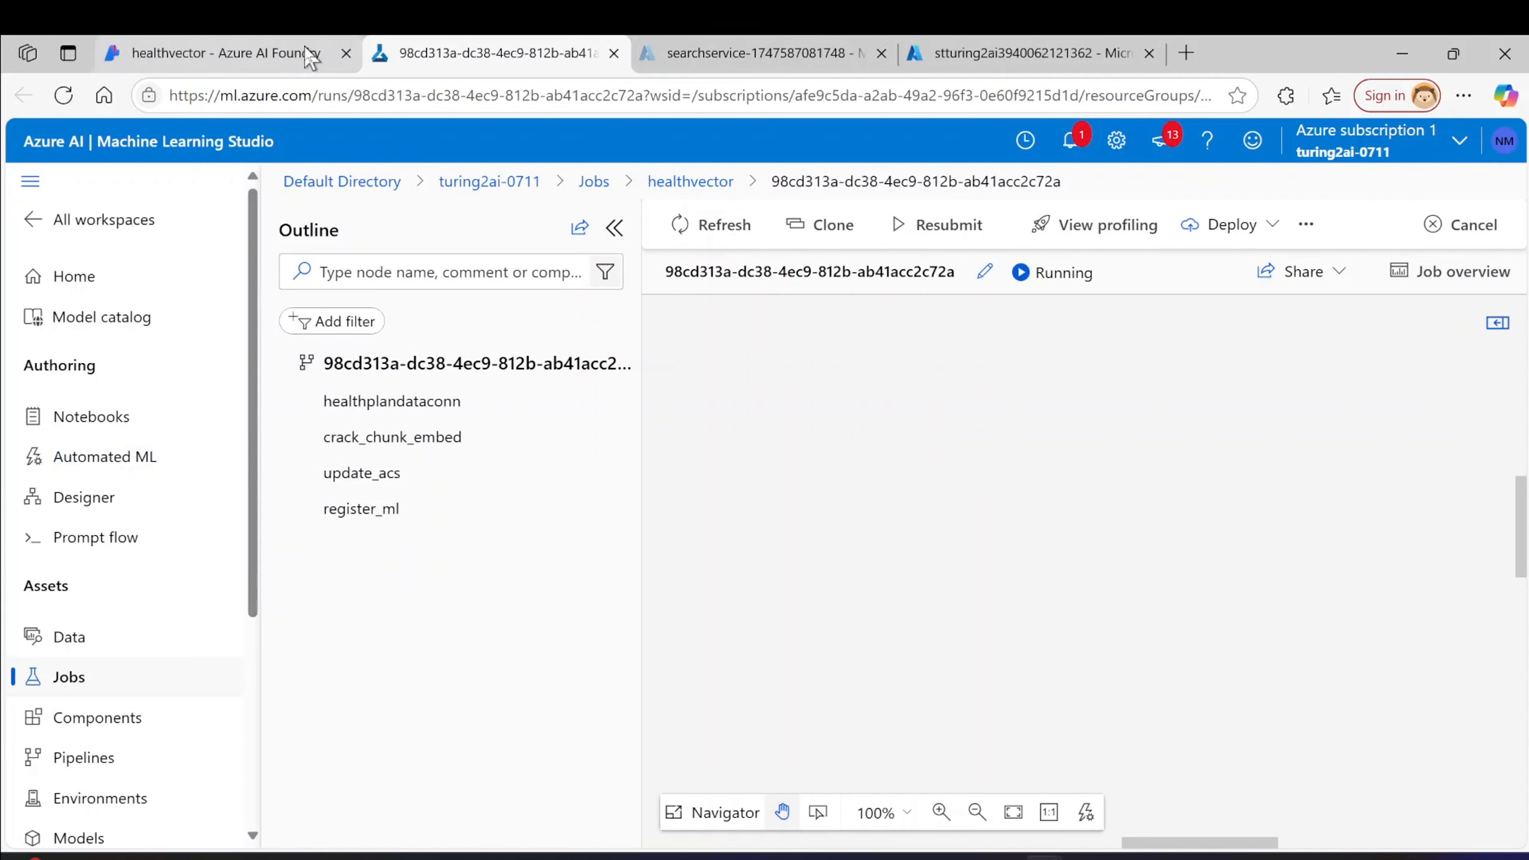
- Check the healthvector index status, then begin creating a new prompt flow
click(286, 54)
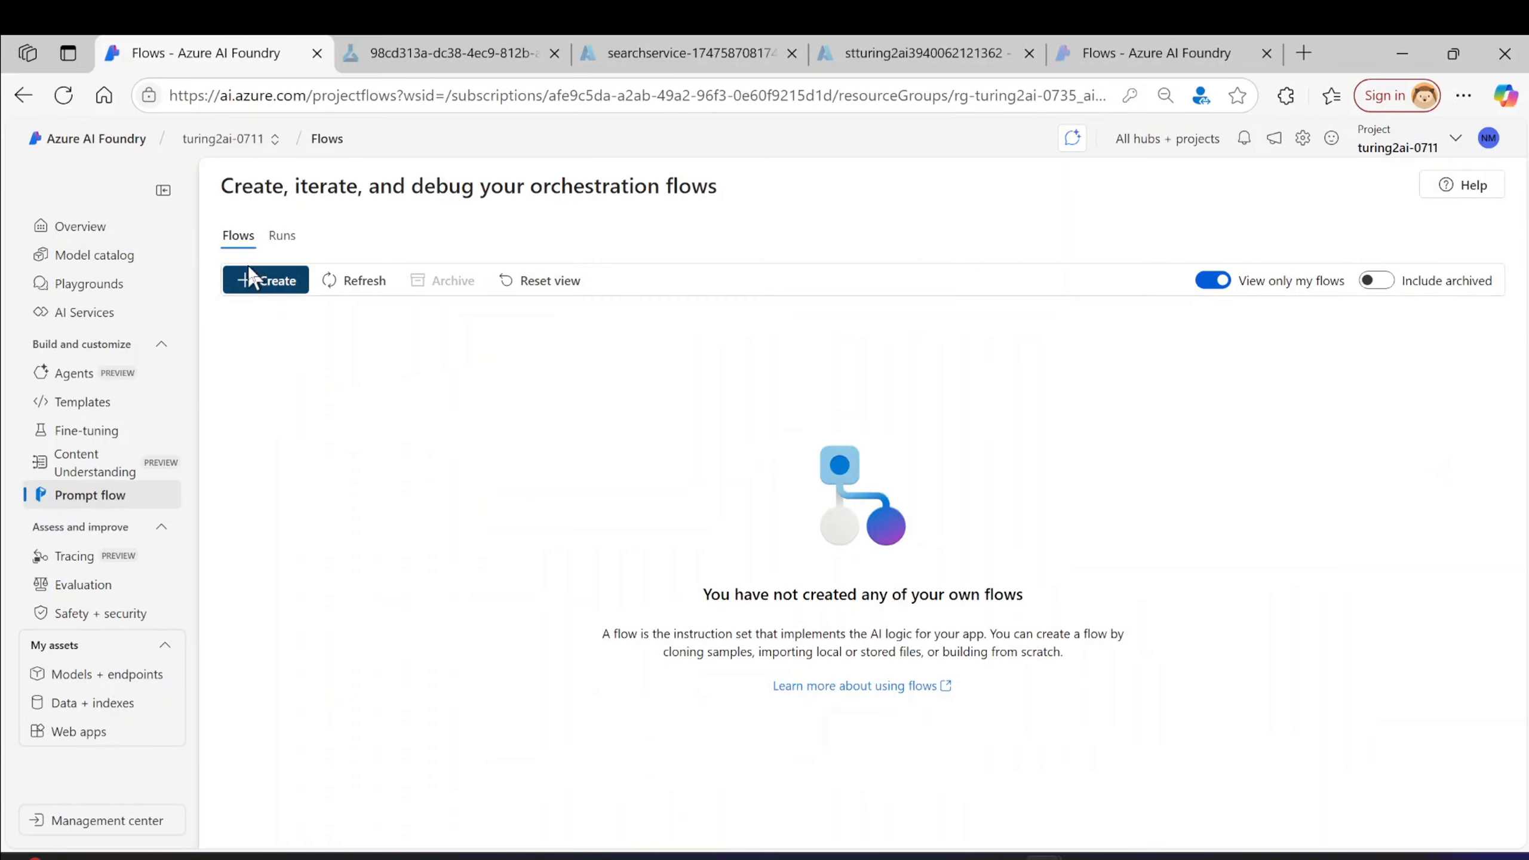
click(252, 276)
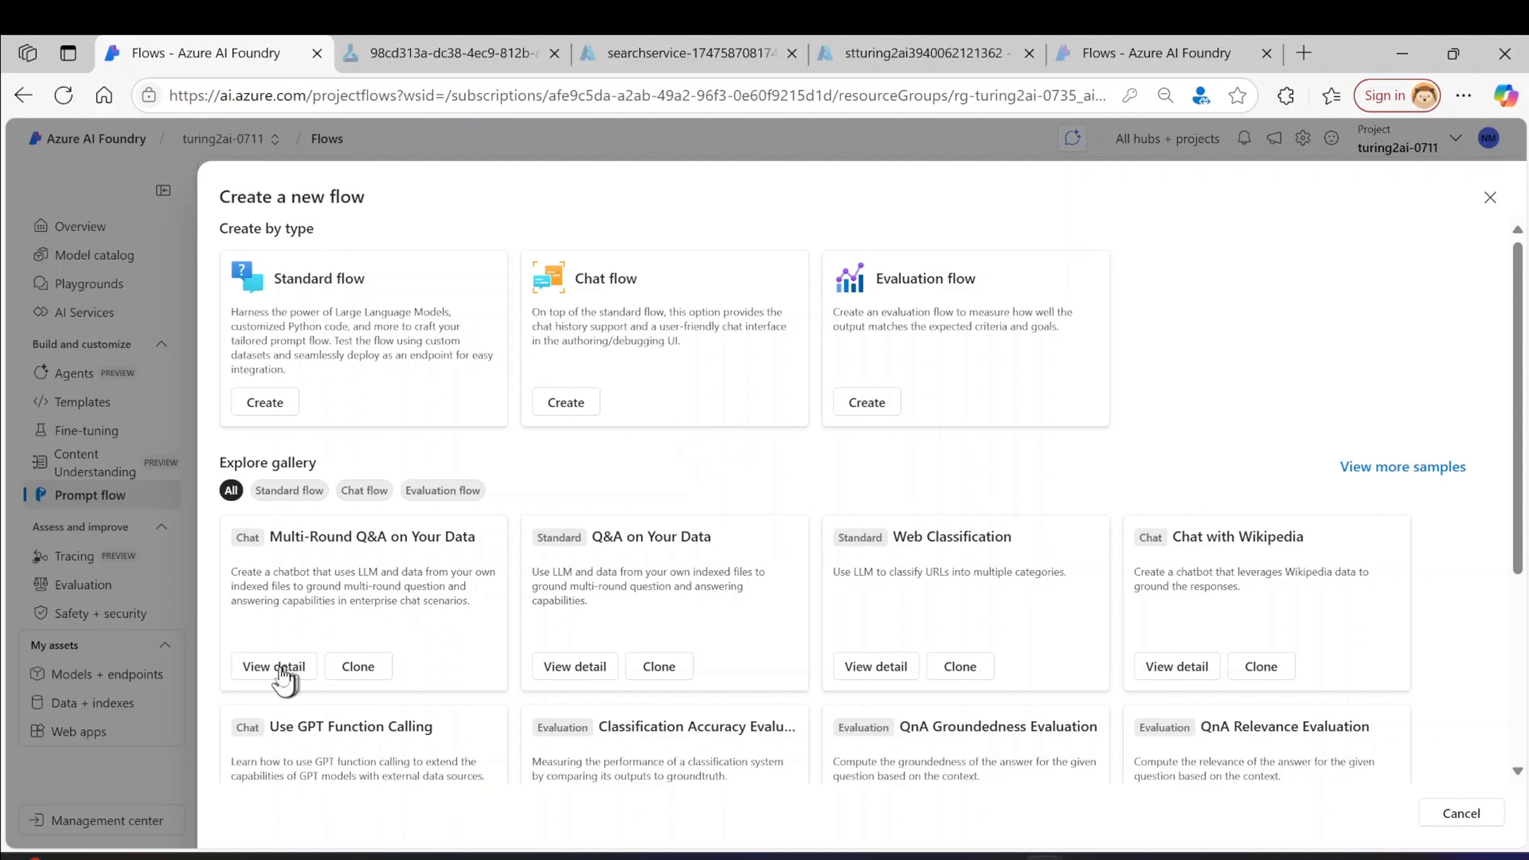
- Review the Multi-Round Q&A on Your Data sample, then clone it with the default folder name
click(279, 666)
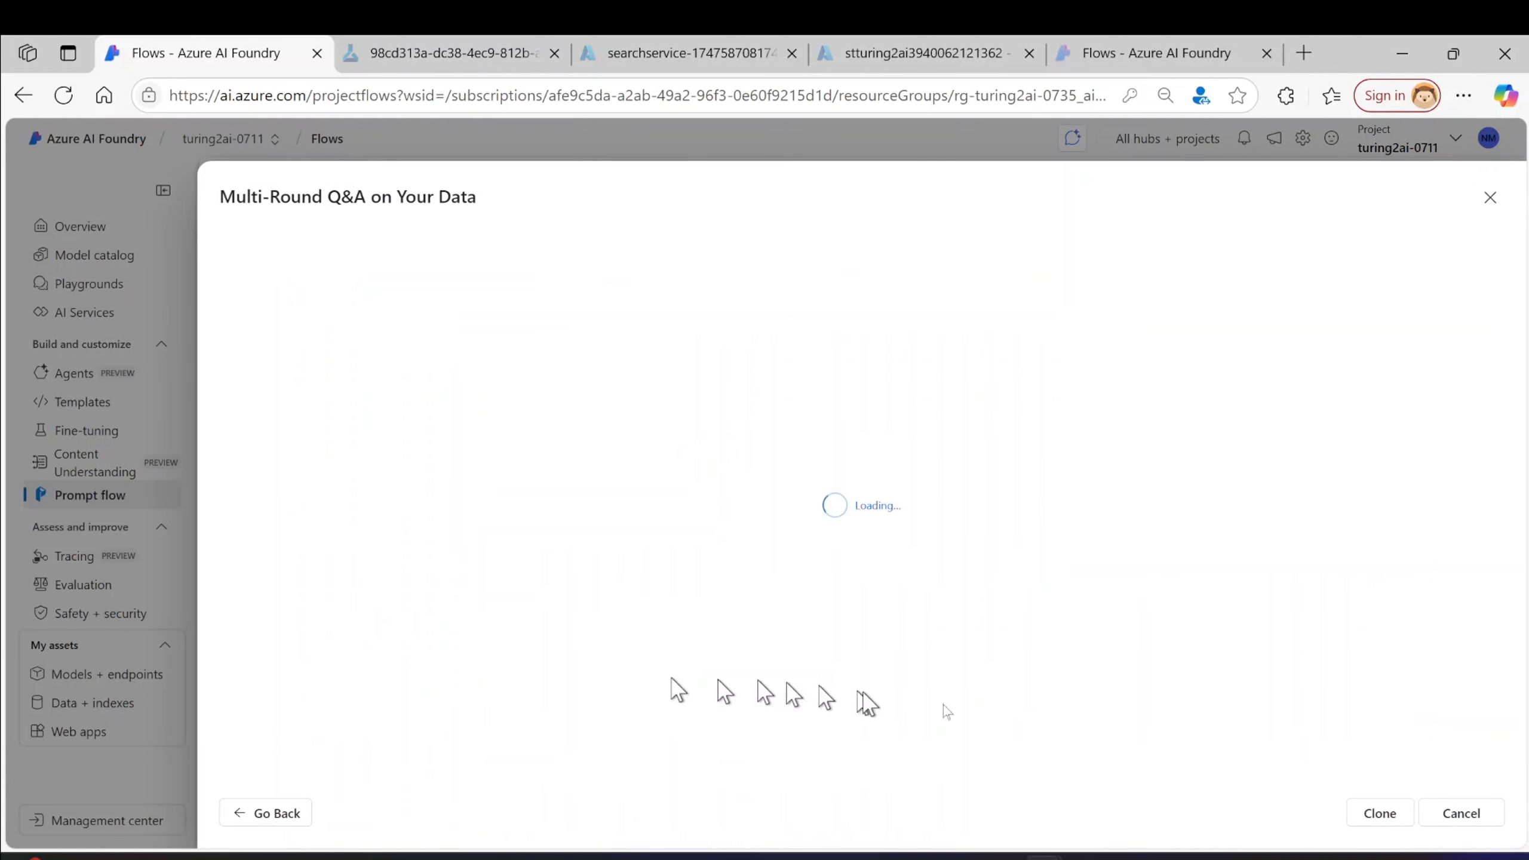
click(1458, 816)
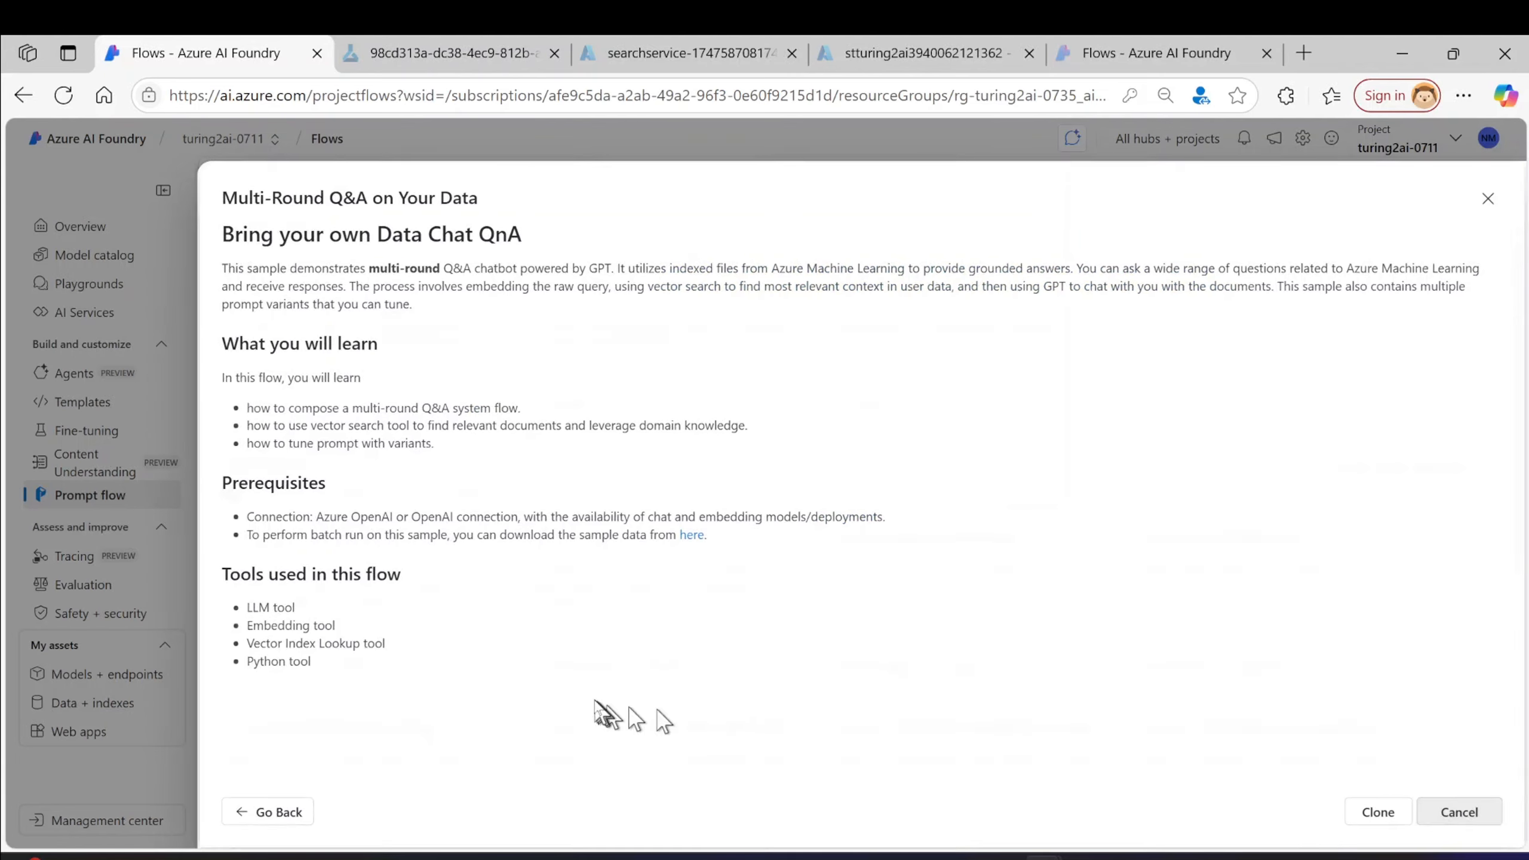
click(362, 669)
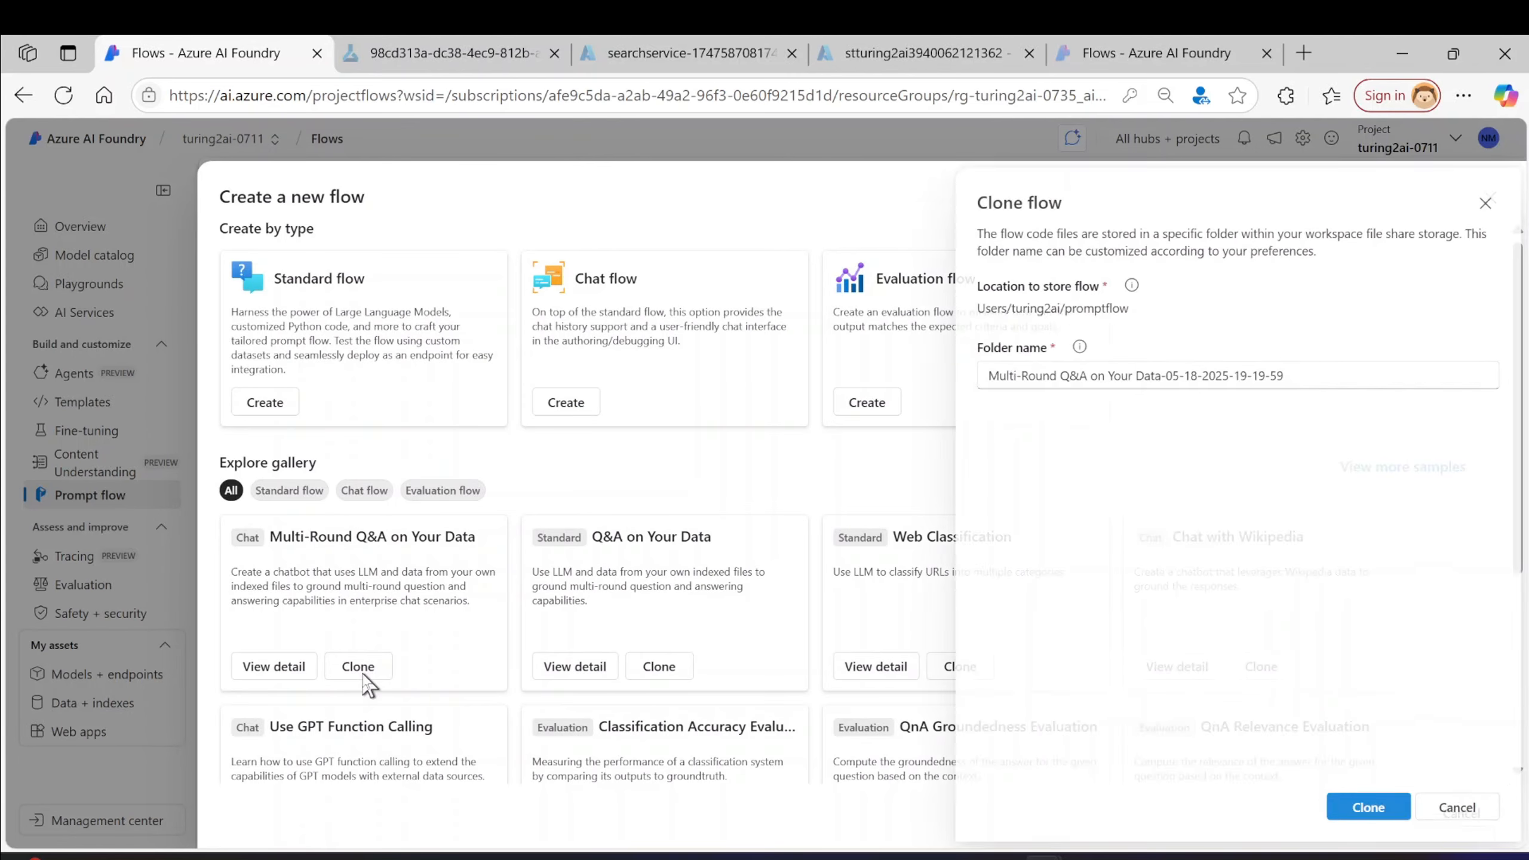
click(1395, 810)
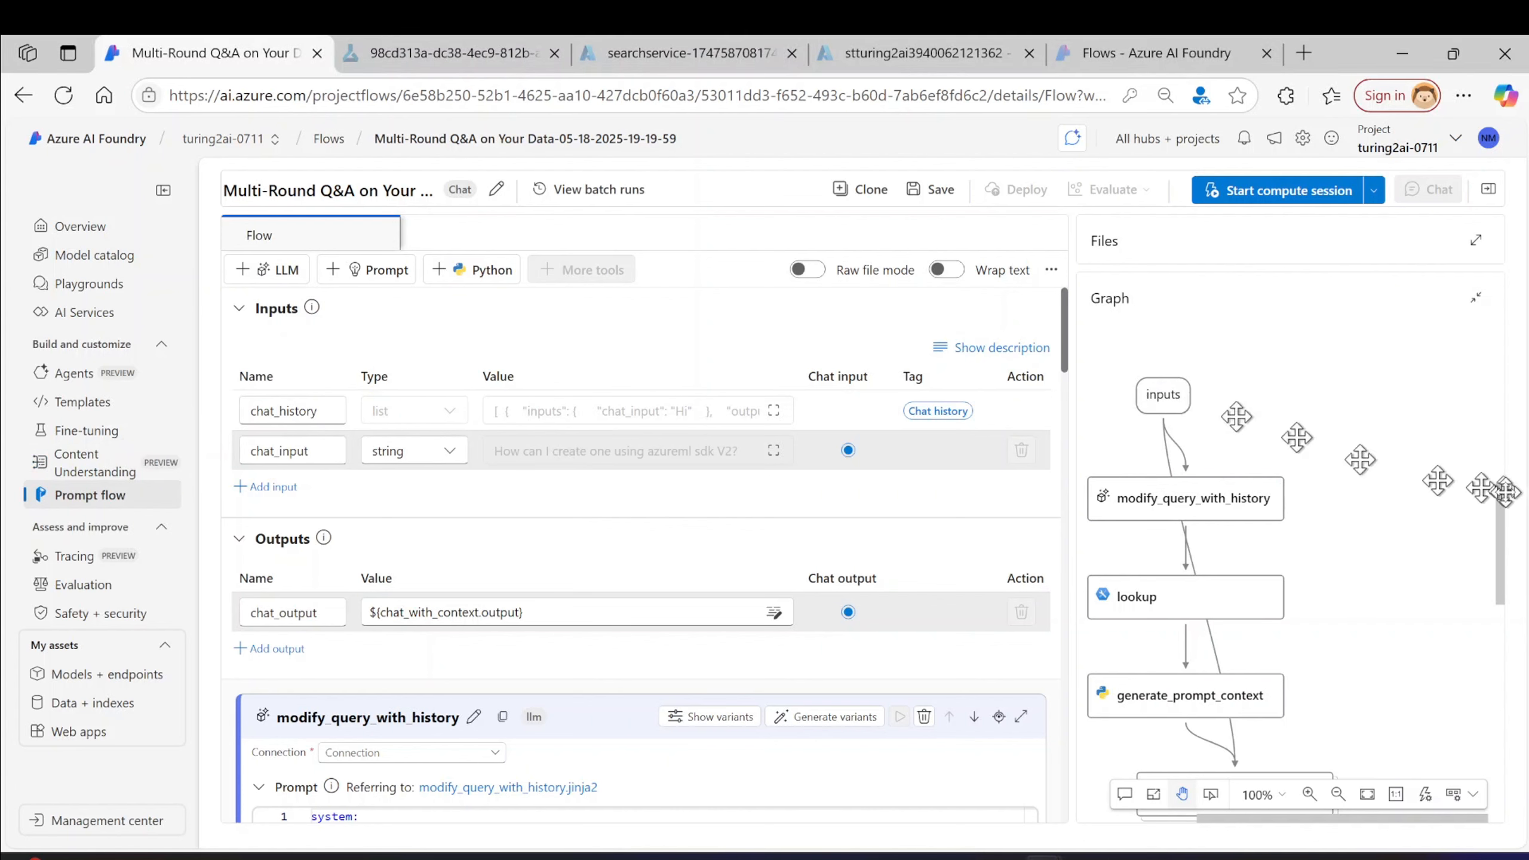
- Start a compute session from the flow editor's top toolbar
drag(1501, 525, 1504, 521)
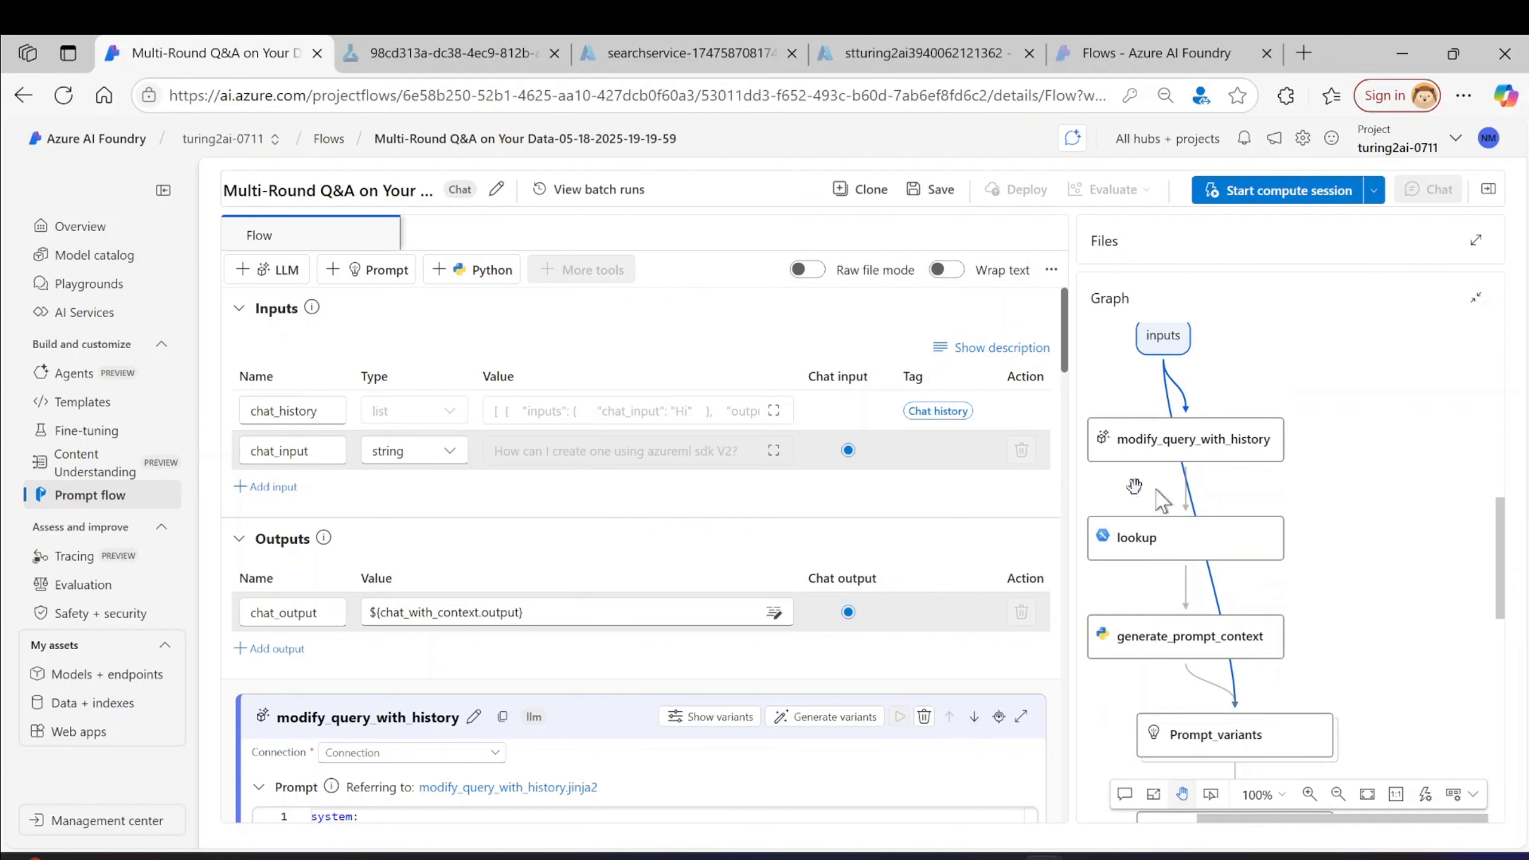
click(1268, 201)
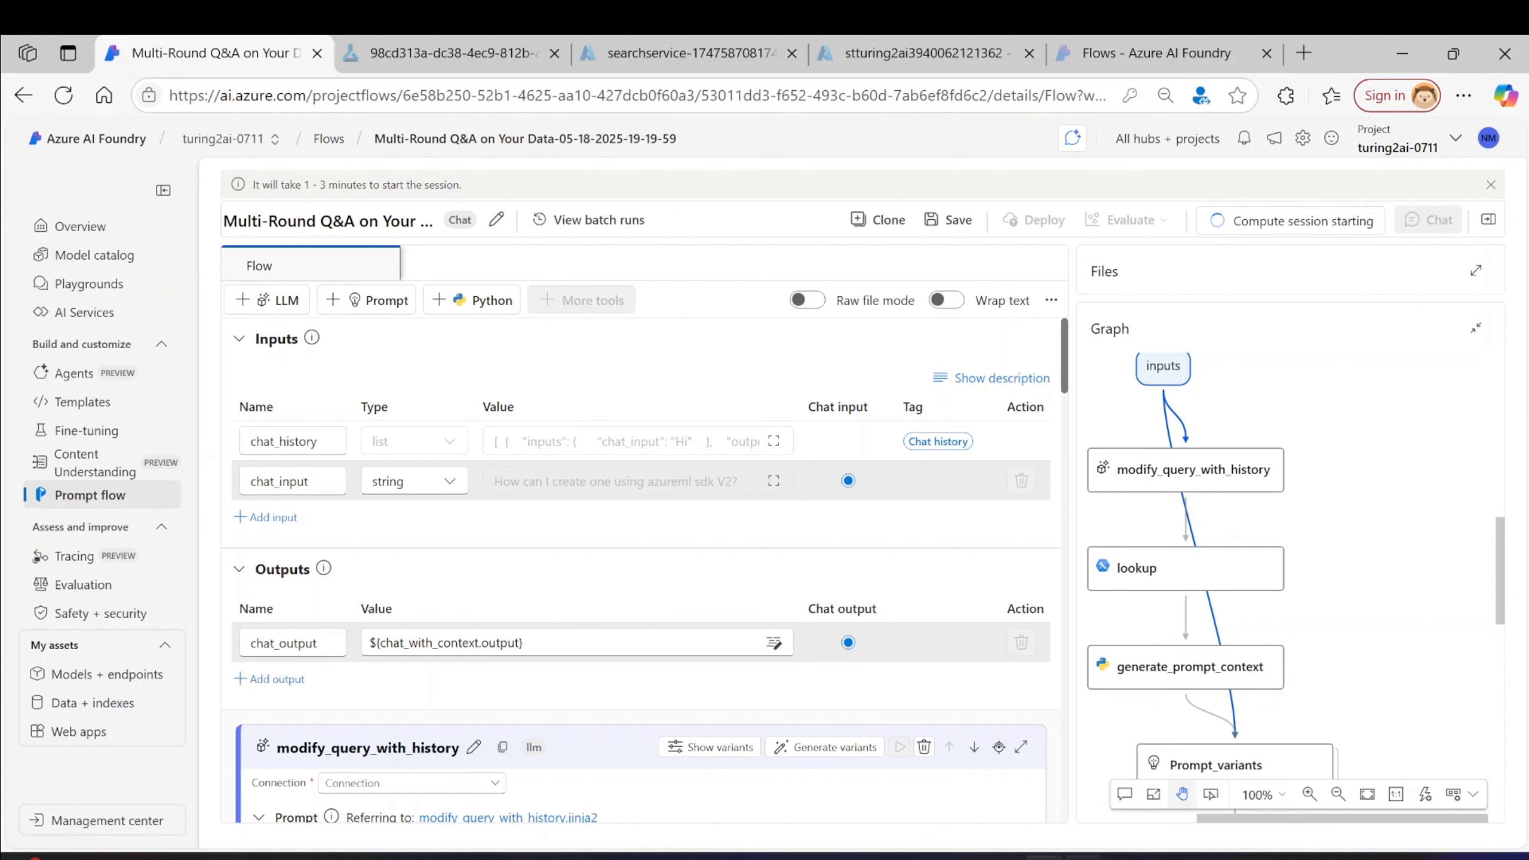
- Highlight the Azure AI search paragraph on the Pre-requisite slide in green
click(1085, 853)
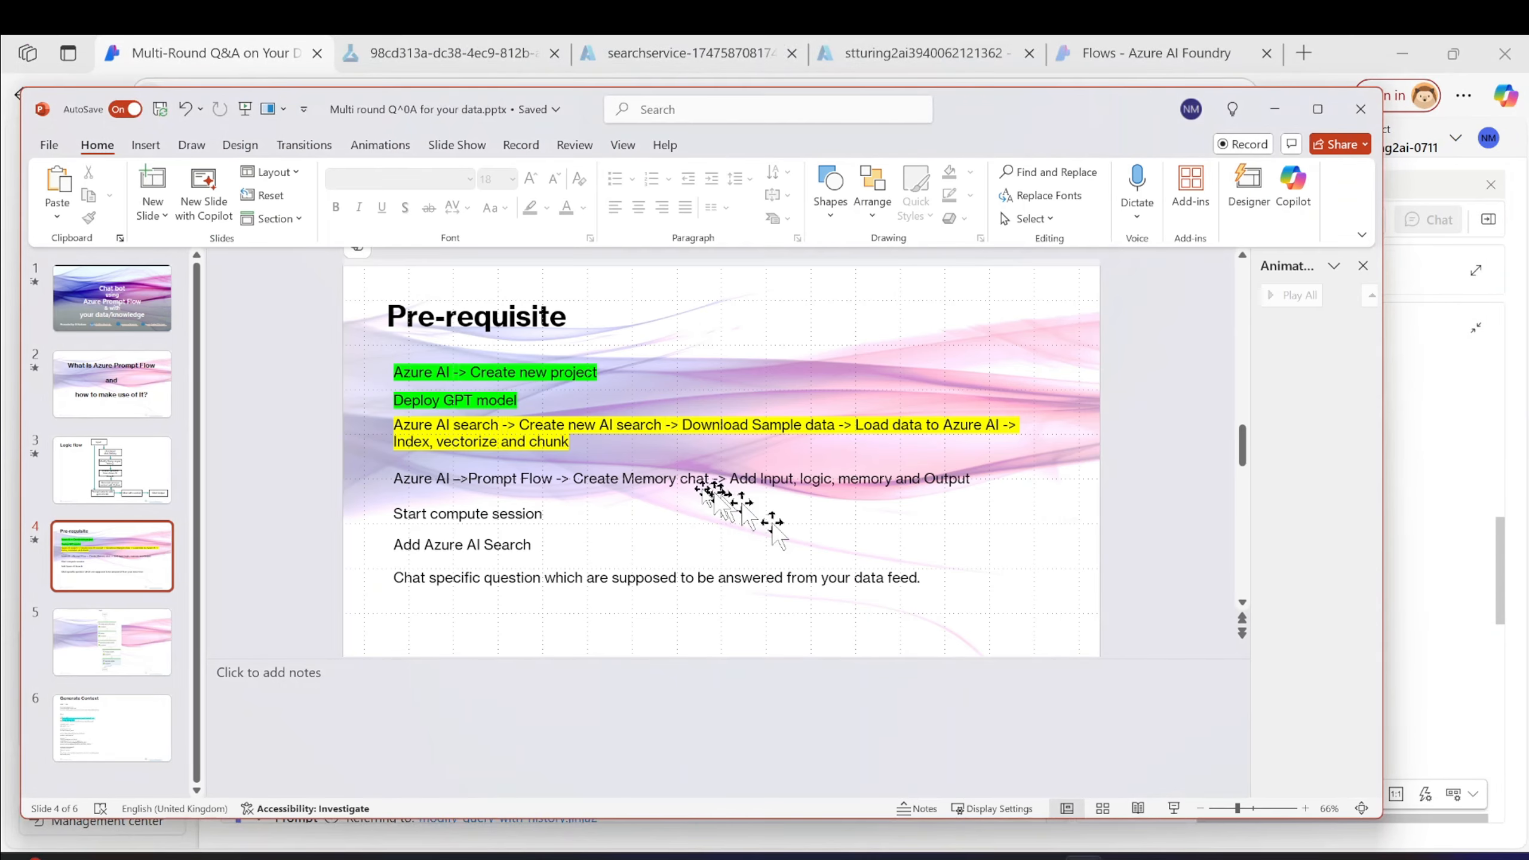
click(519, 478)
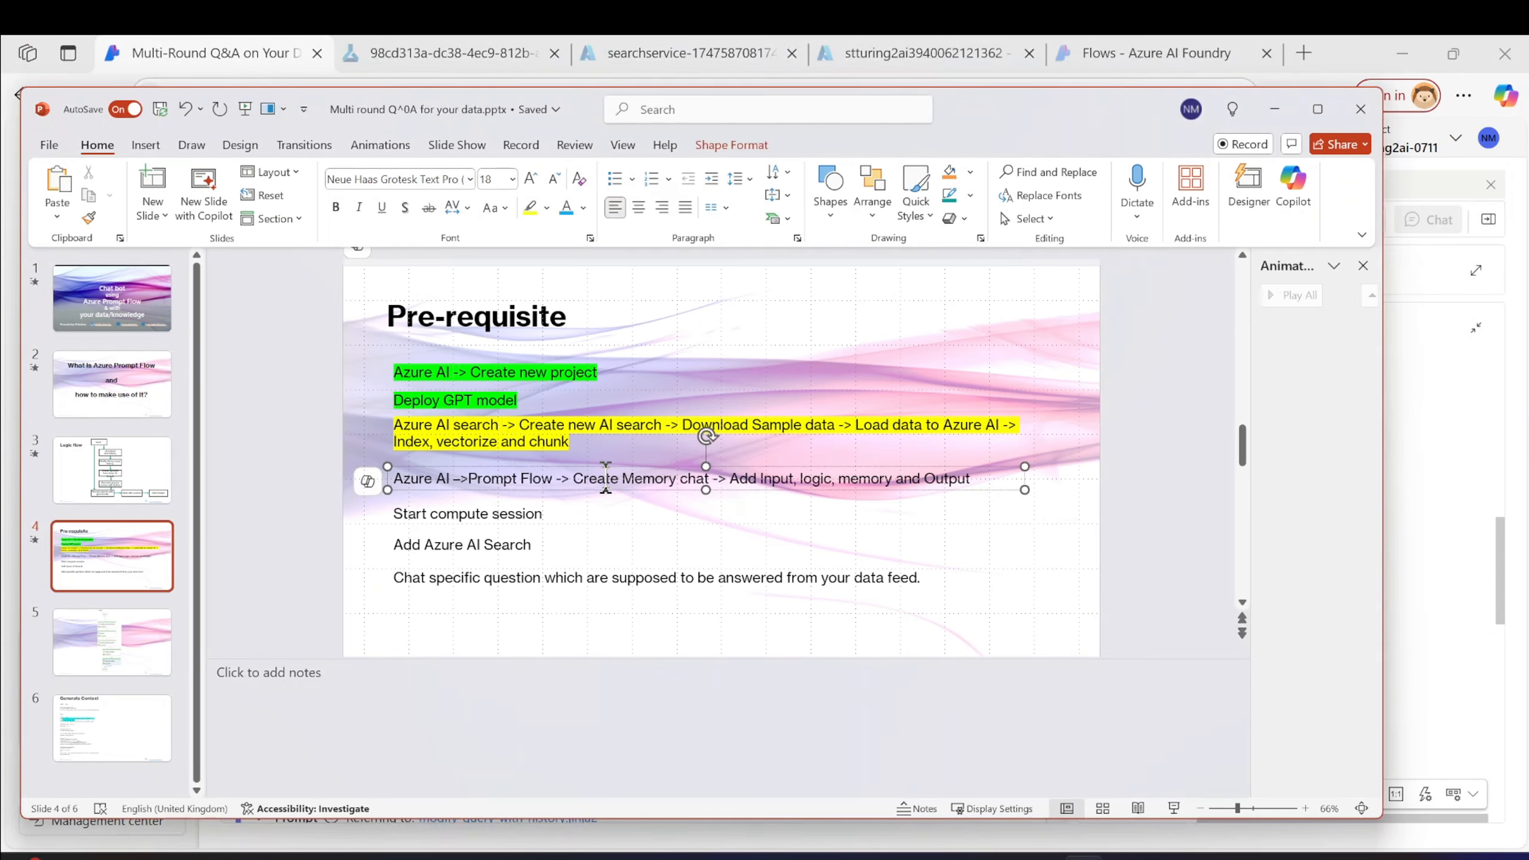
triple_click(606, 478)
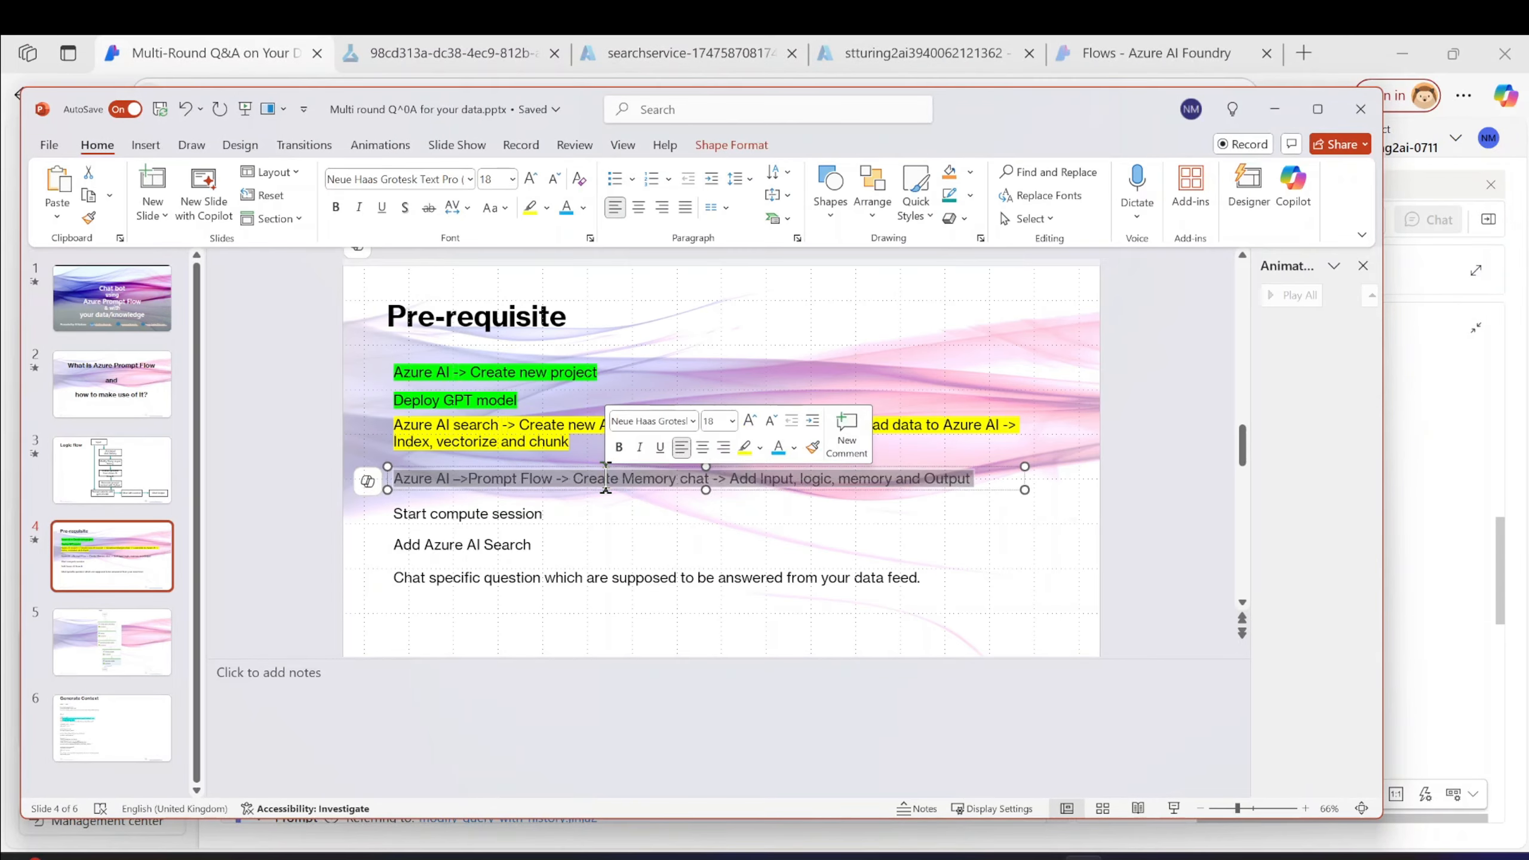
triple_click(473, 433)
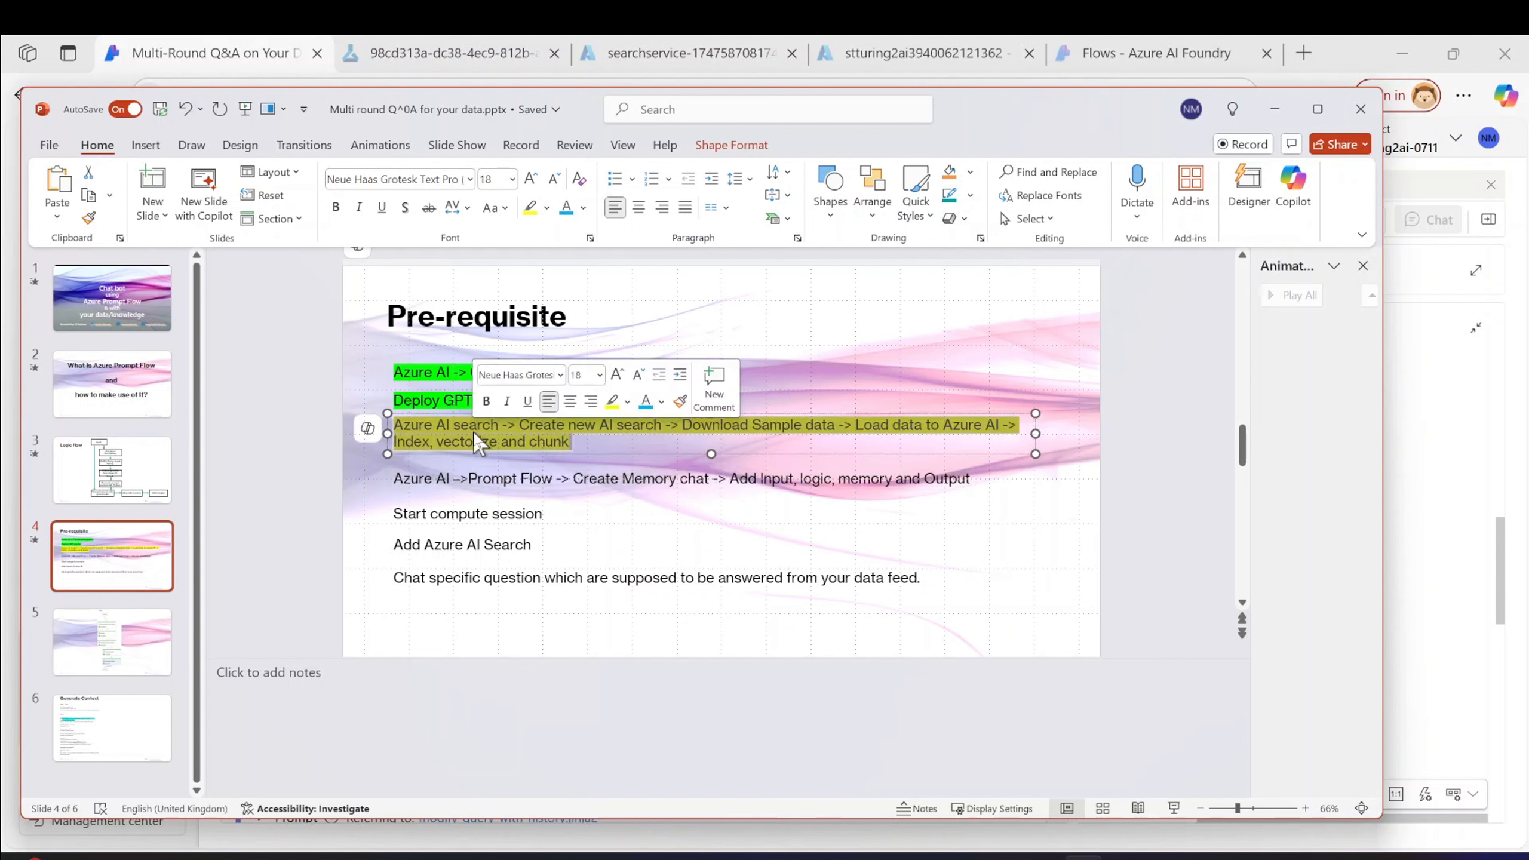
click(545, 208)
click(560, 273)
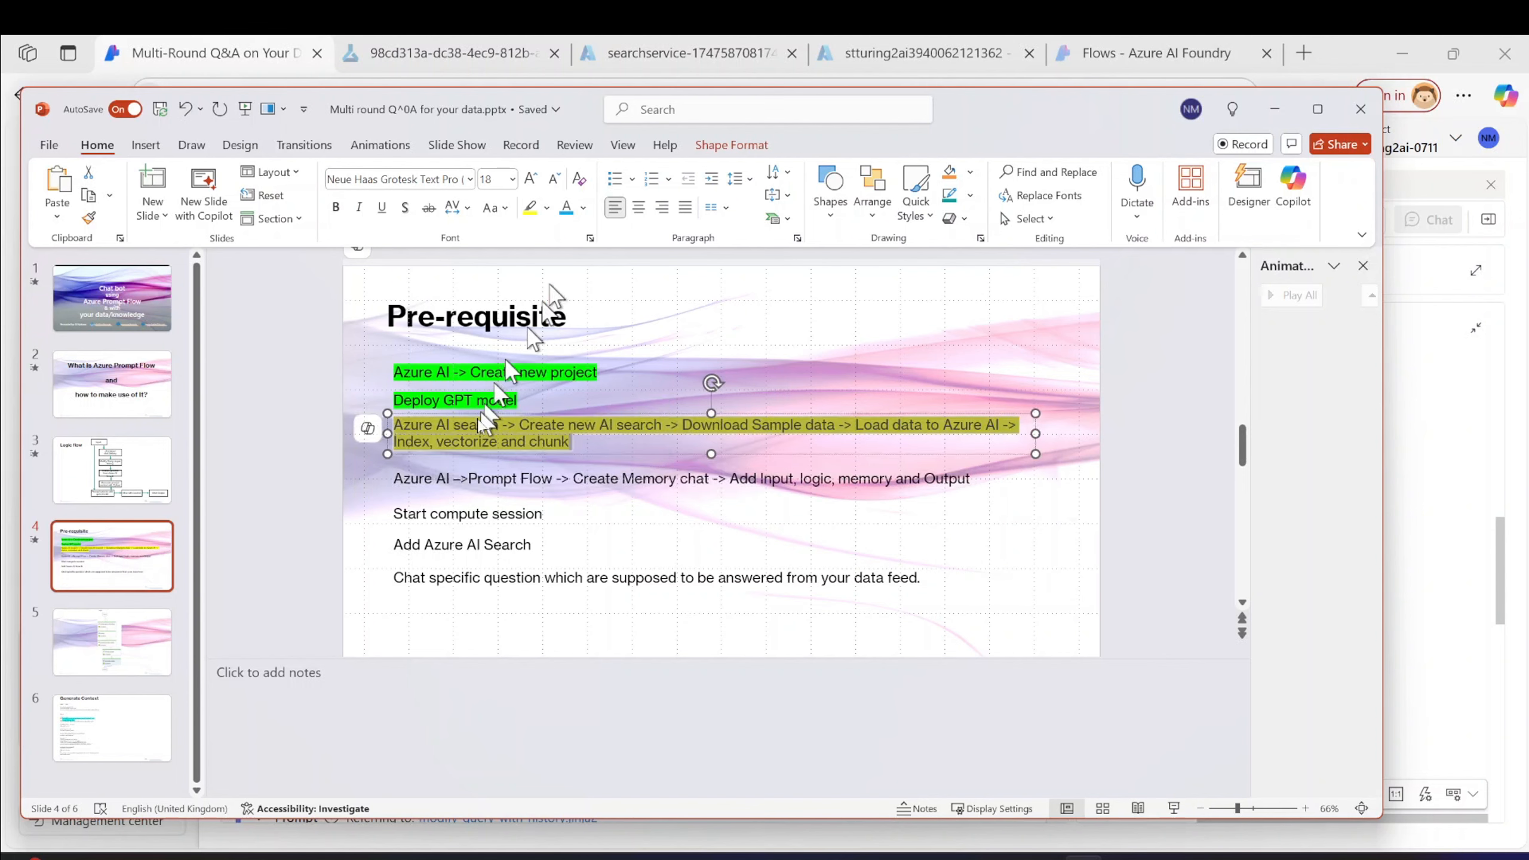
- Highlight the Prompt Flow line up to 'Create Memory chat' in green, undoing the full-line highlight
click(444, 479)
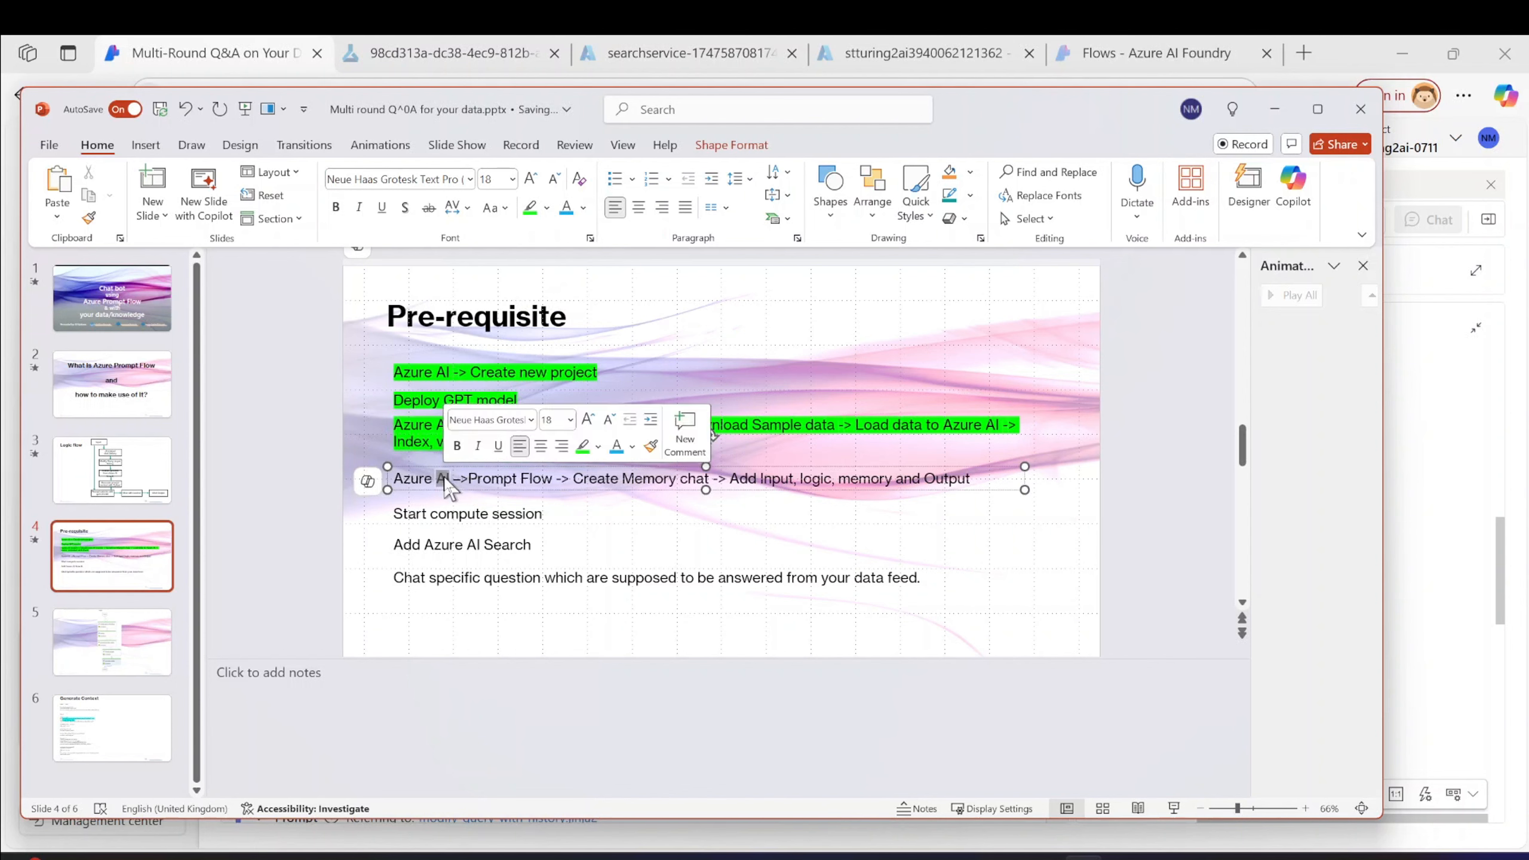
triple_click(444, 478)
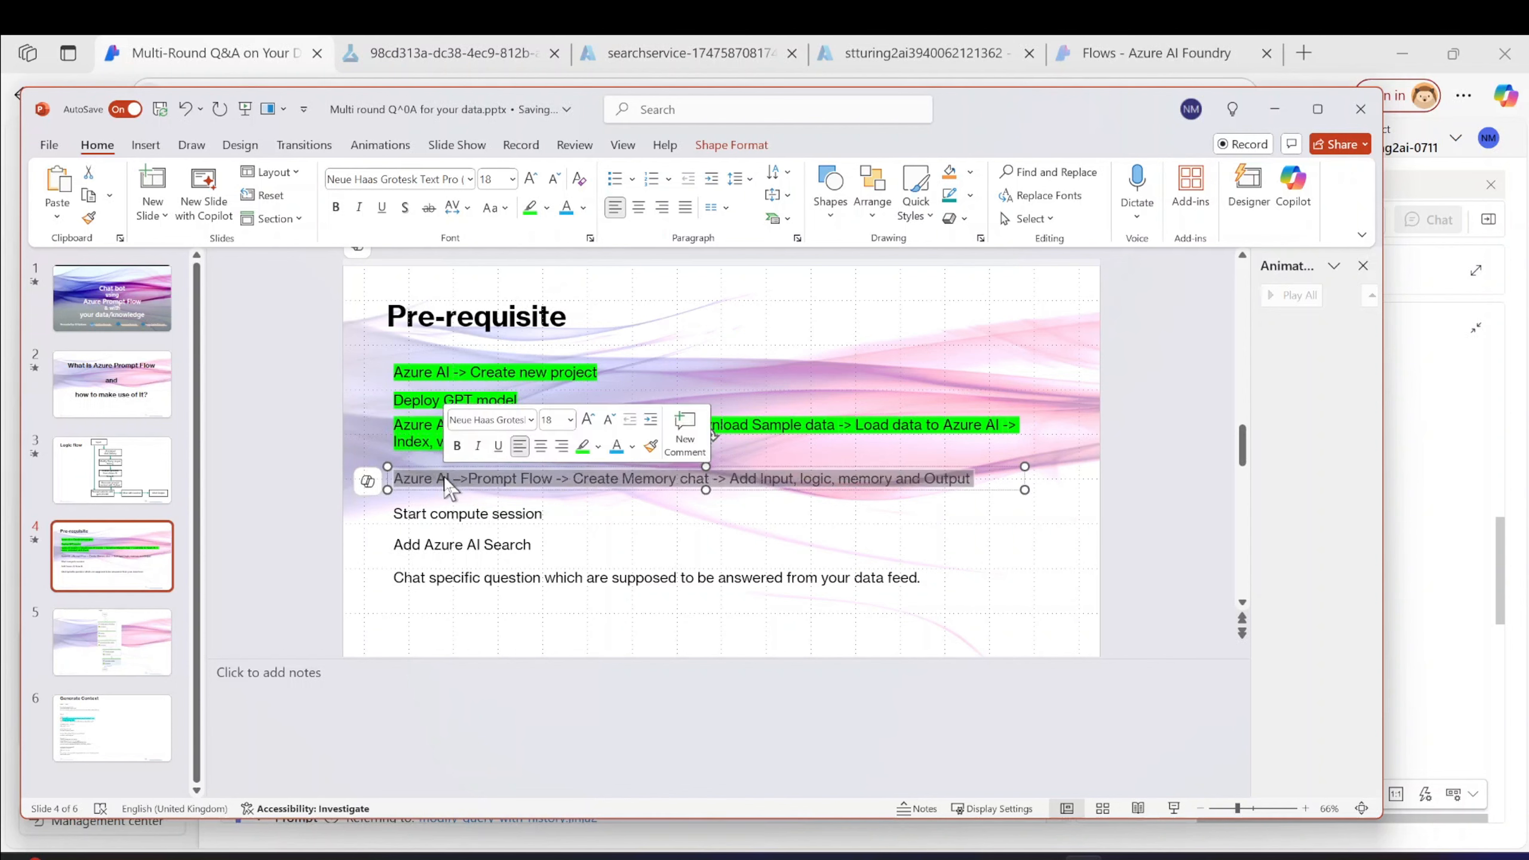
click(529, 209)
key(ctrl+z)
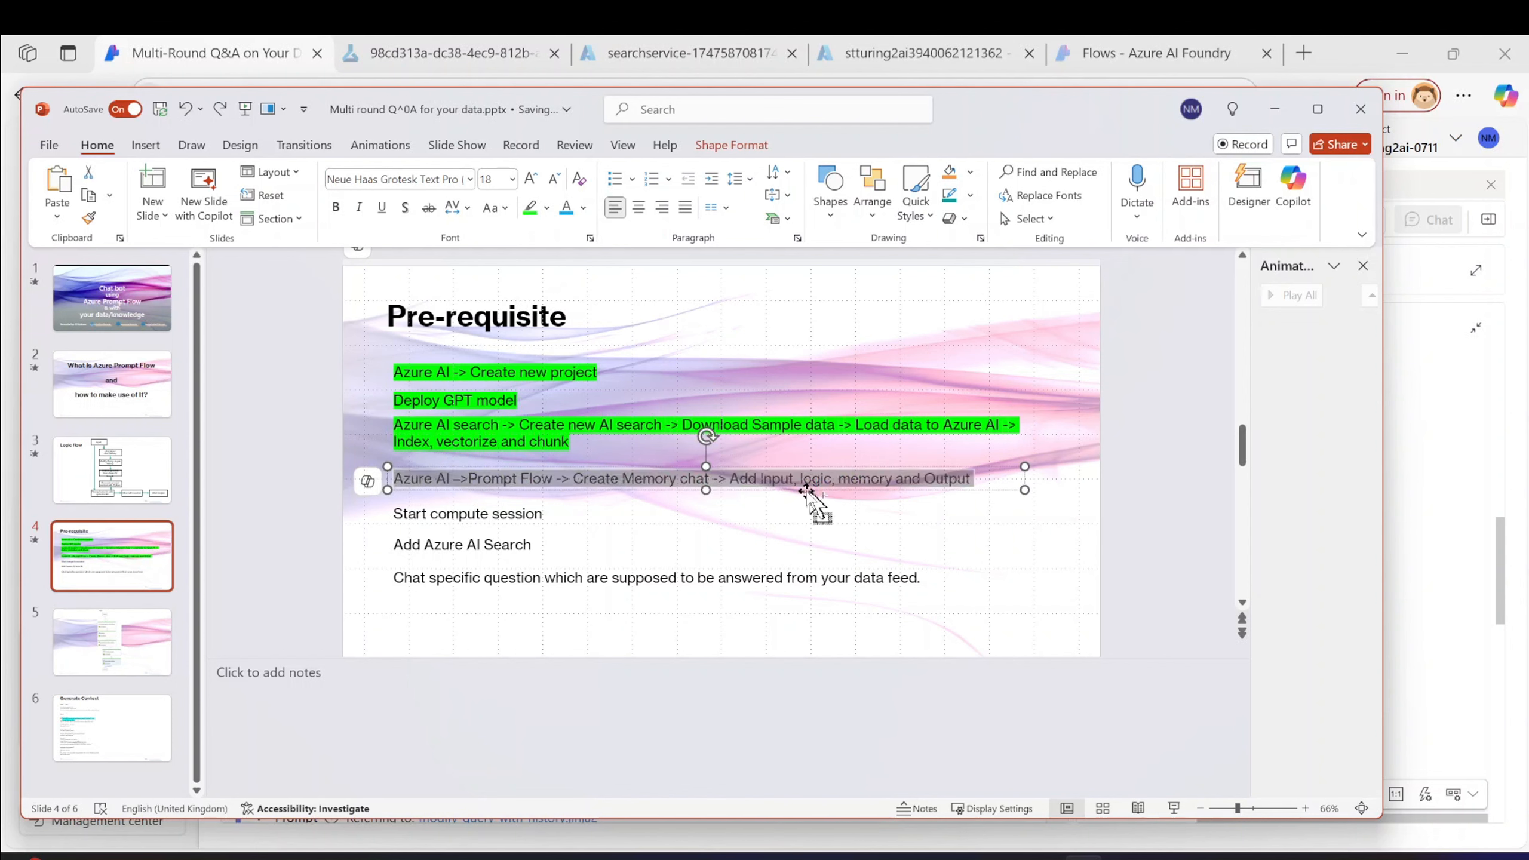
click(724, 483)
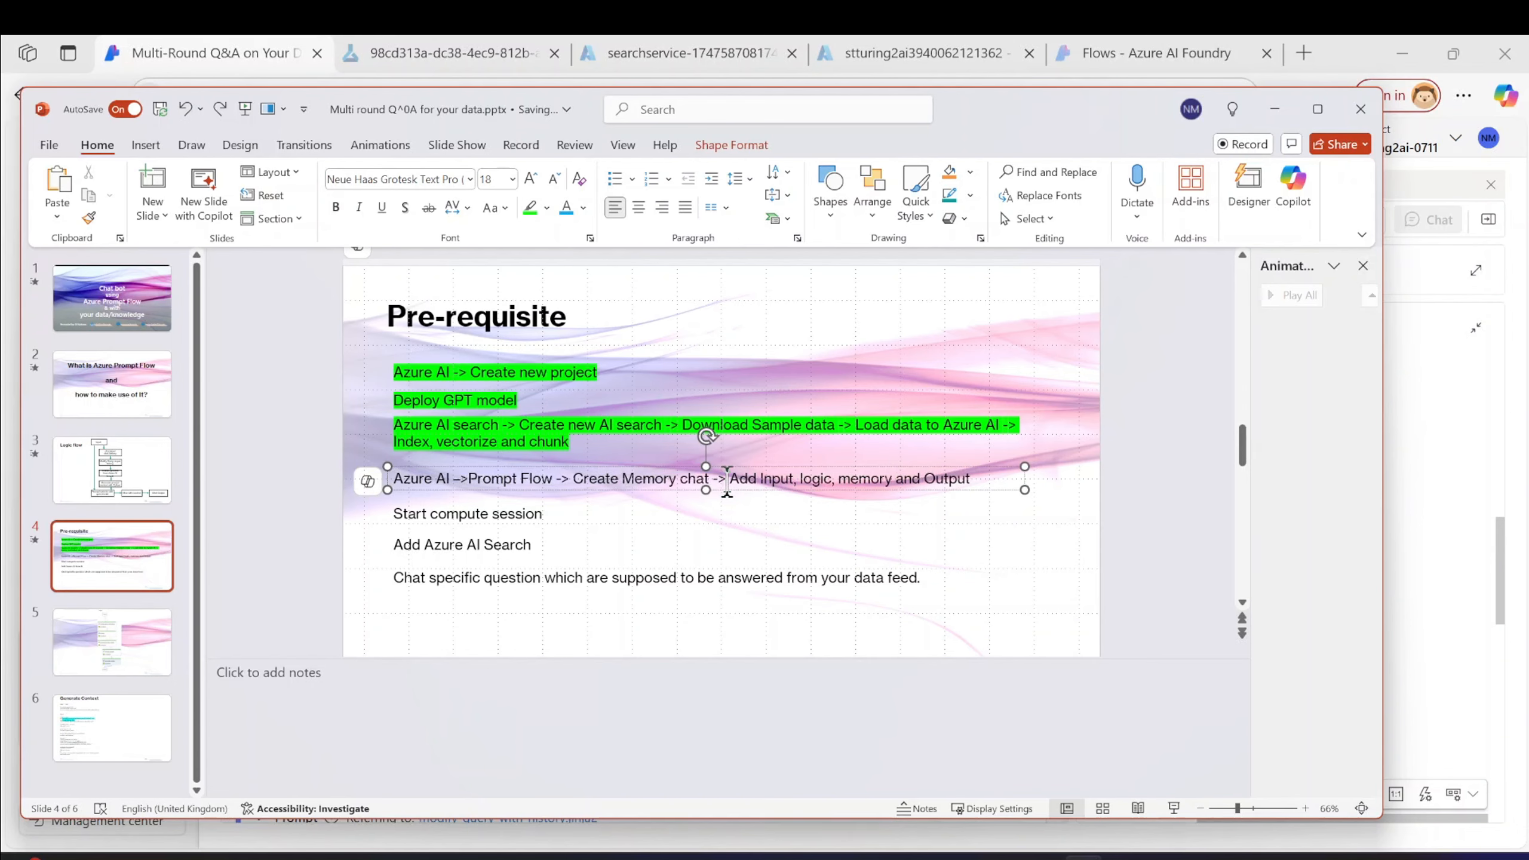
drag(727, 482, 416, 477)
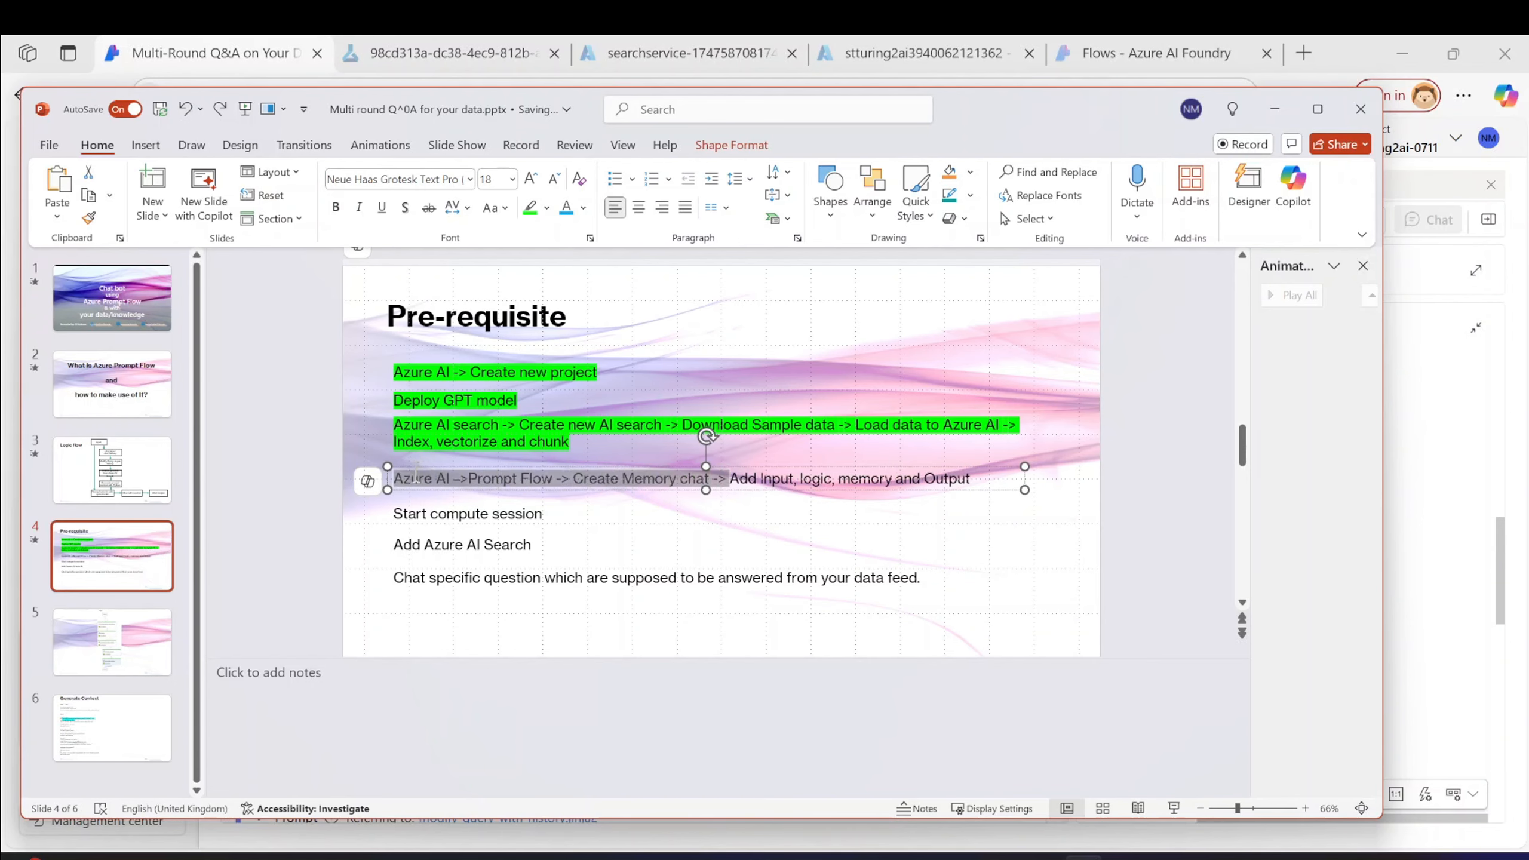
click(538, 209)
- Highlight the Start compute session line in green
key(alt+Tab)
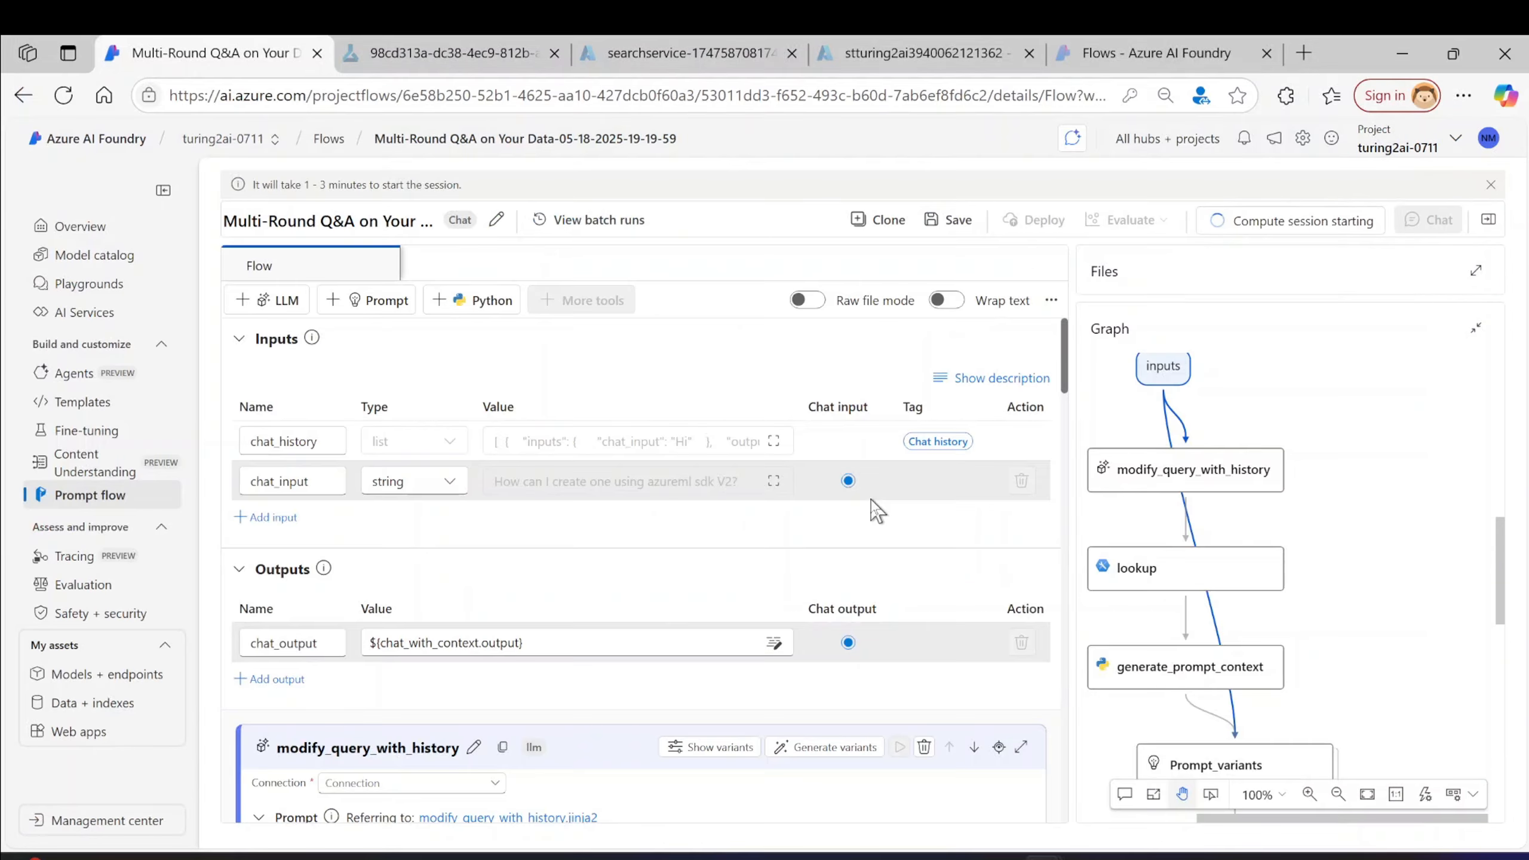
key(alt+Tab)
triple_click(470, 514)
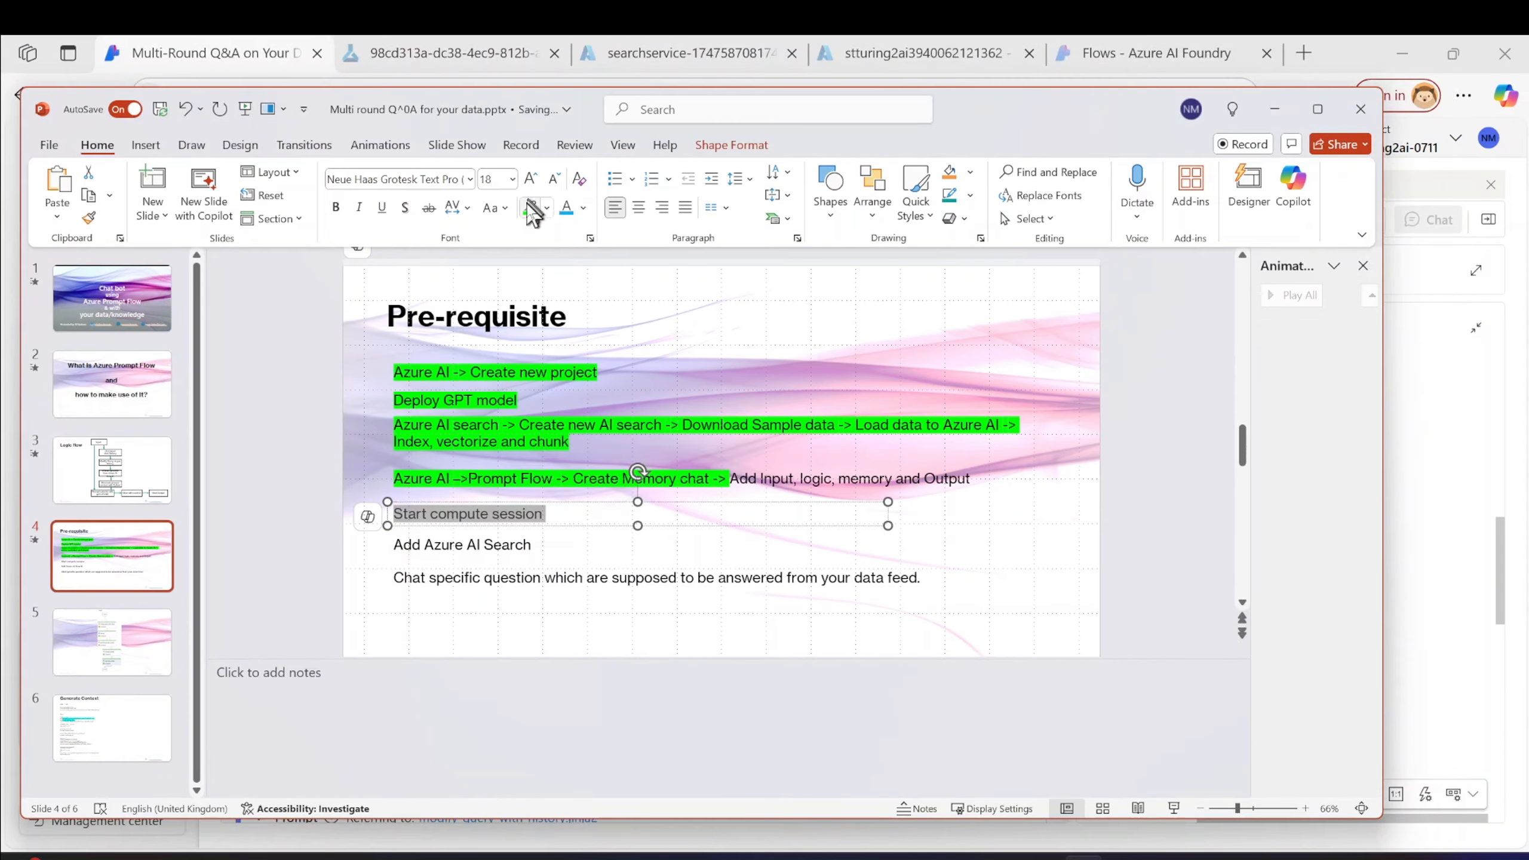
click(532, 210)
key(alt+Tab)
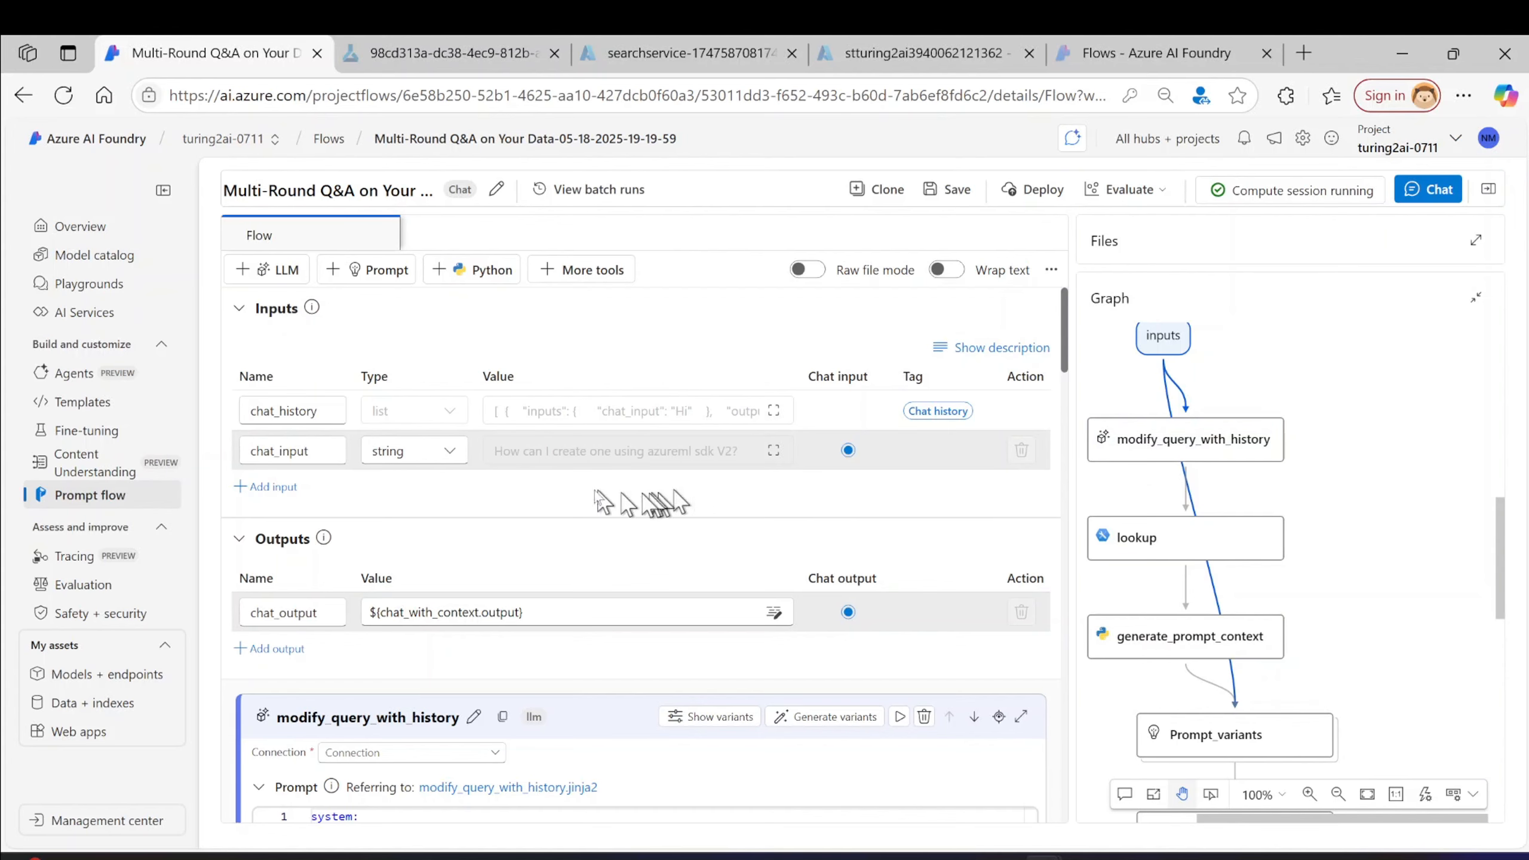
- Snap the browser to the left half and the presentation to the right half of the screen
drag(286, 411, 416, 412)
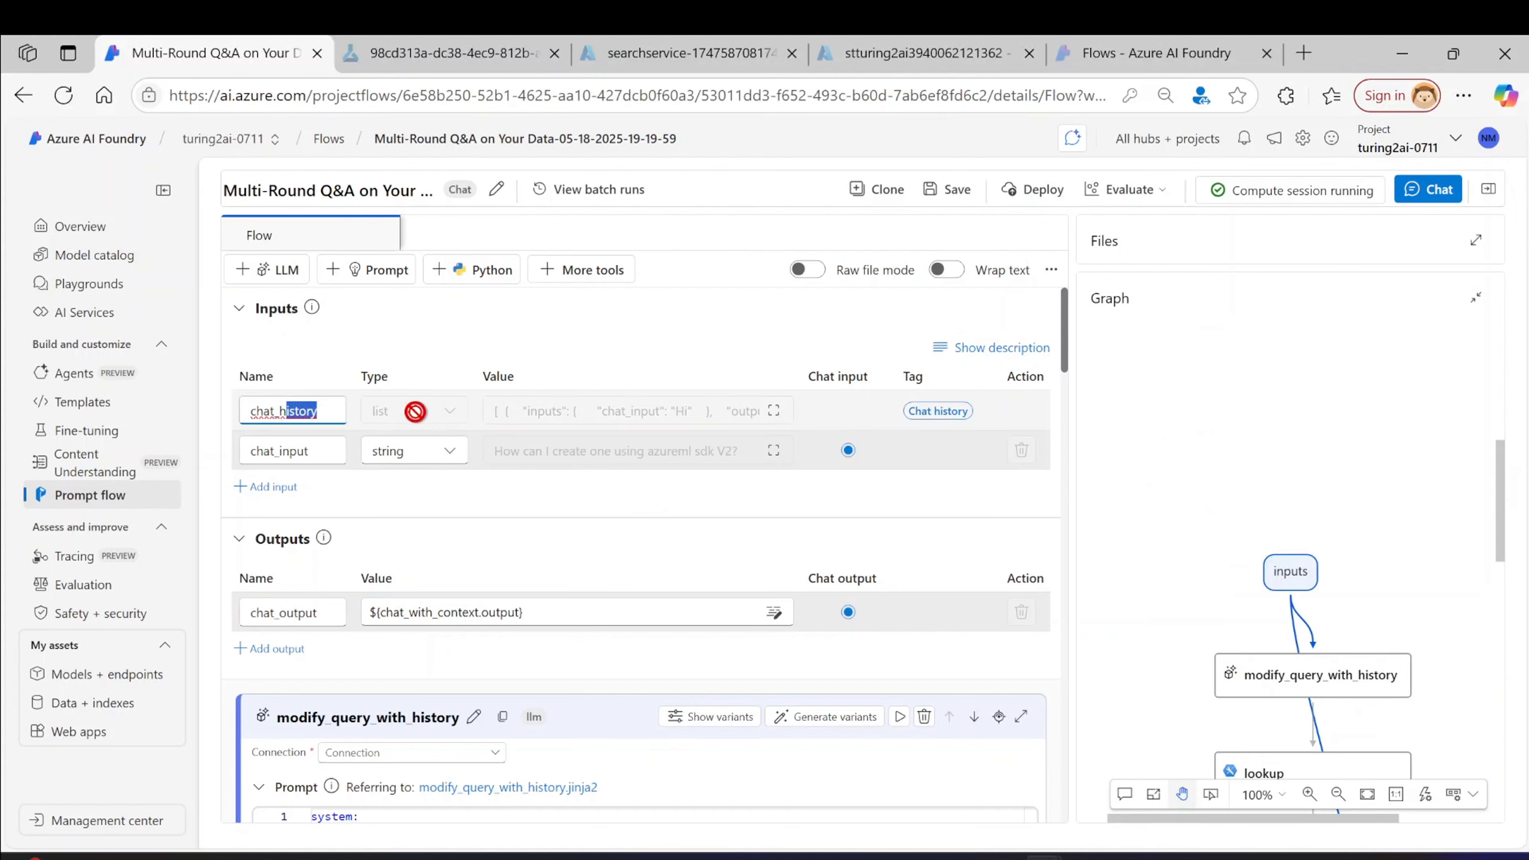
mouse_move(1067, 856)
key(super+Left)
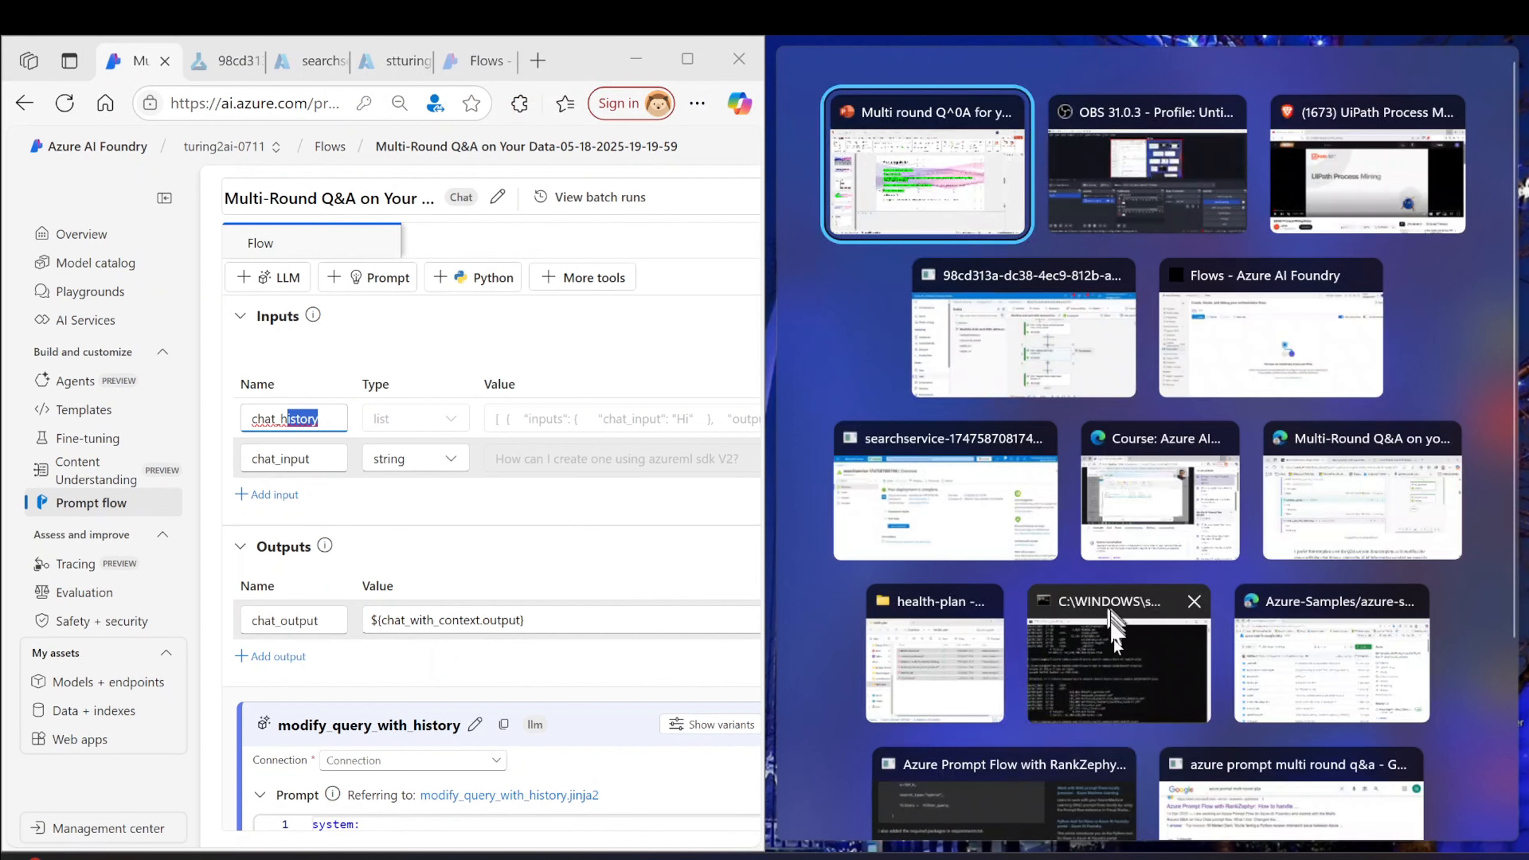
click(970, 225)
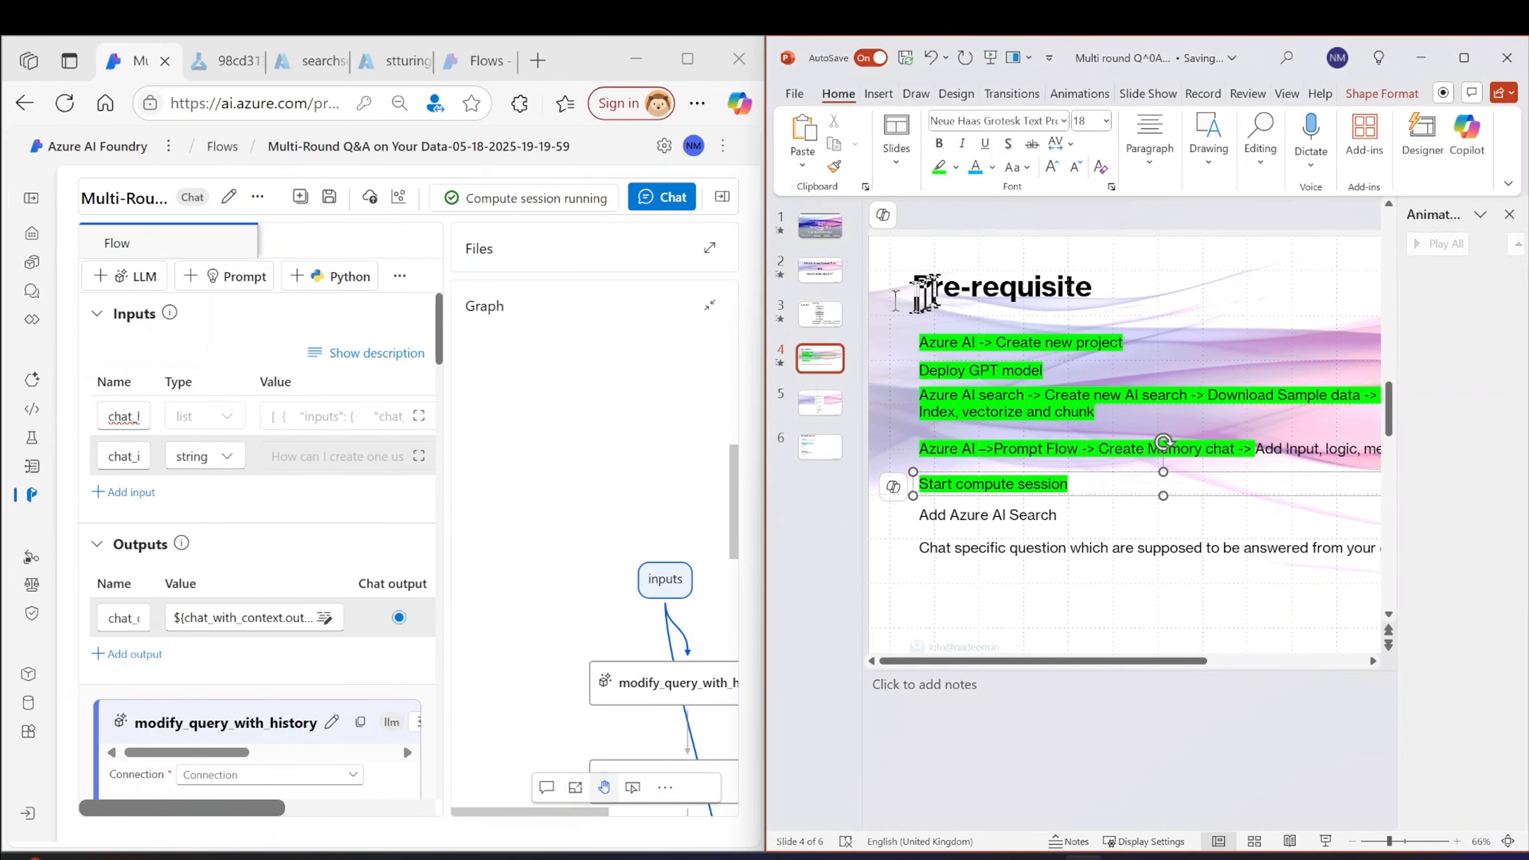
- Present the Logic flow slide (slide 3), reveal its next step, then end the show
click(828, 319)
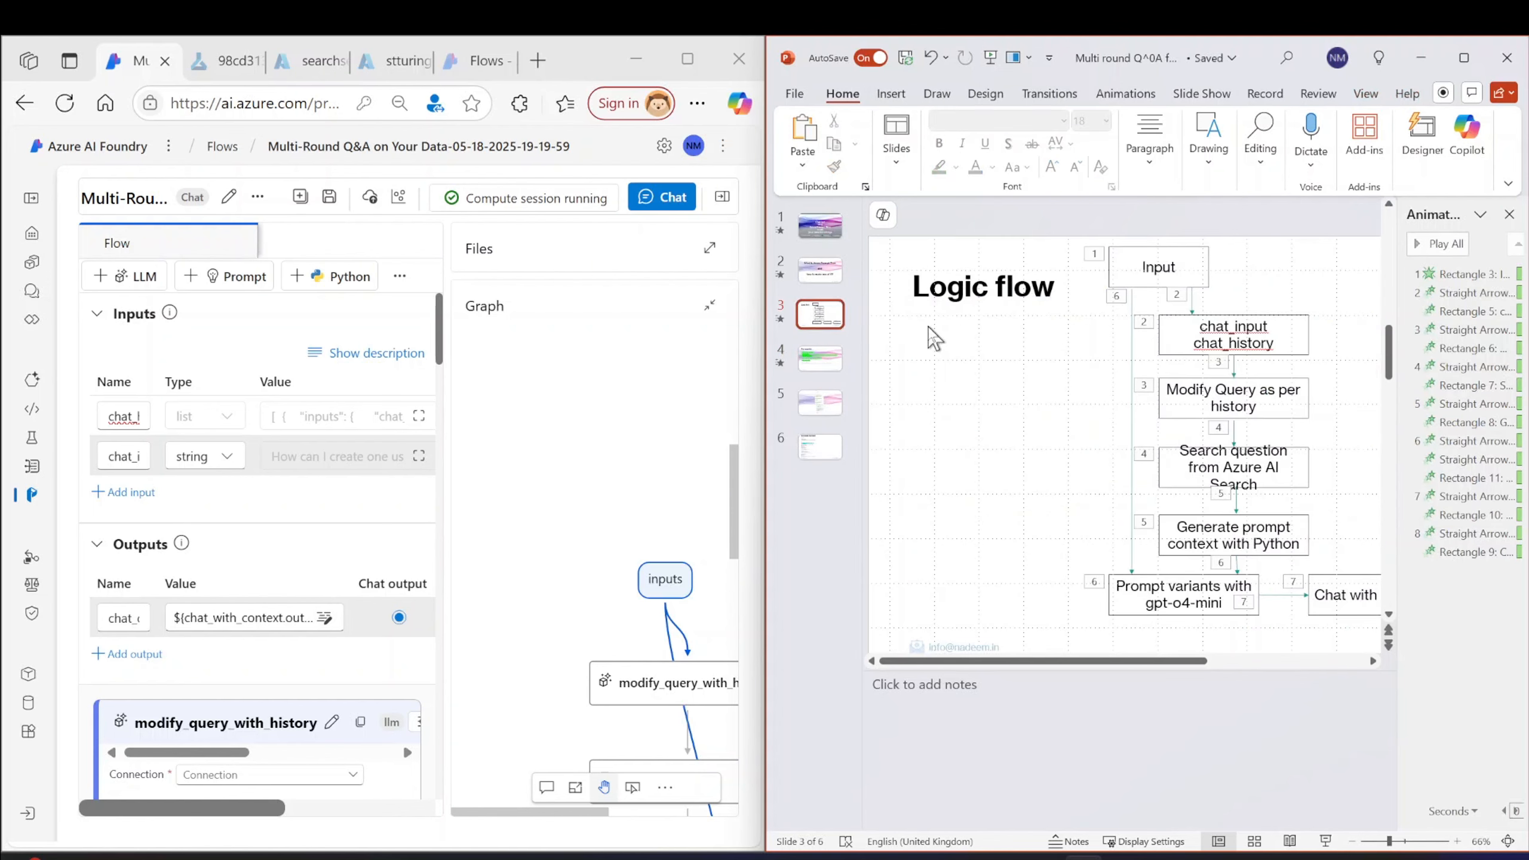
key(shift+F5)
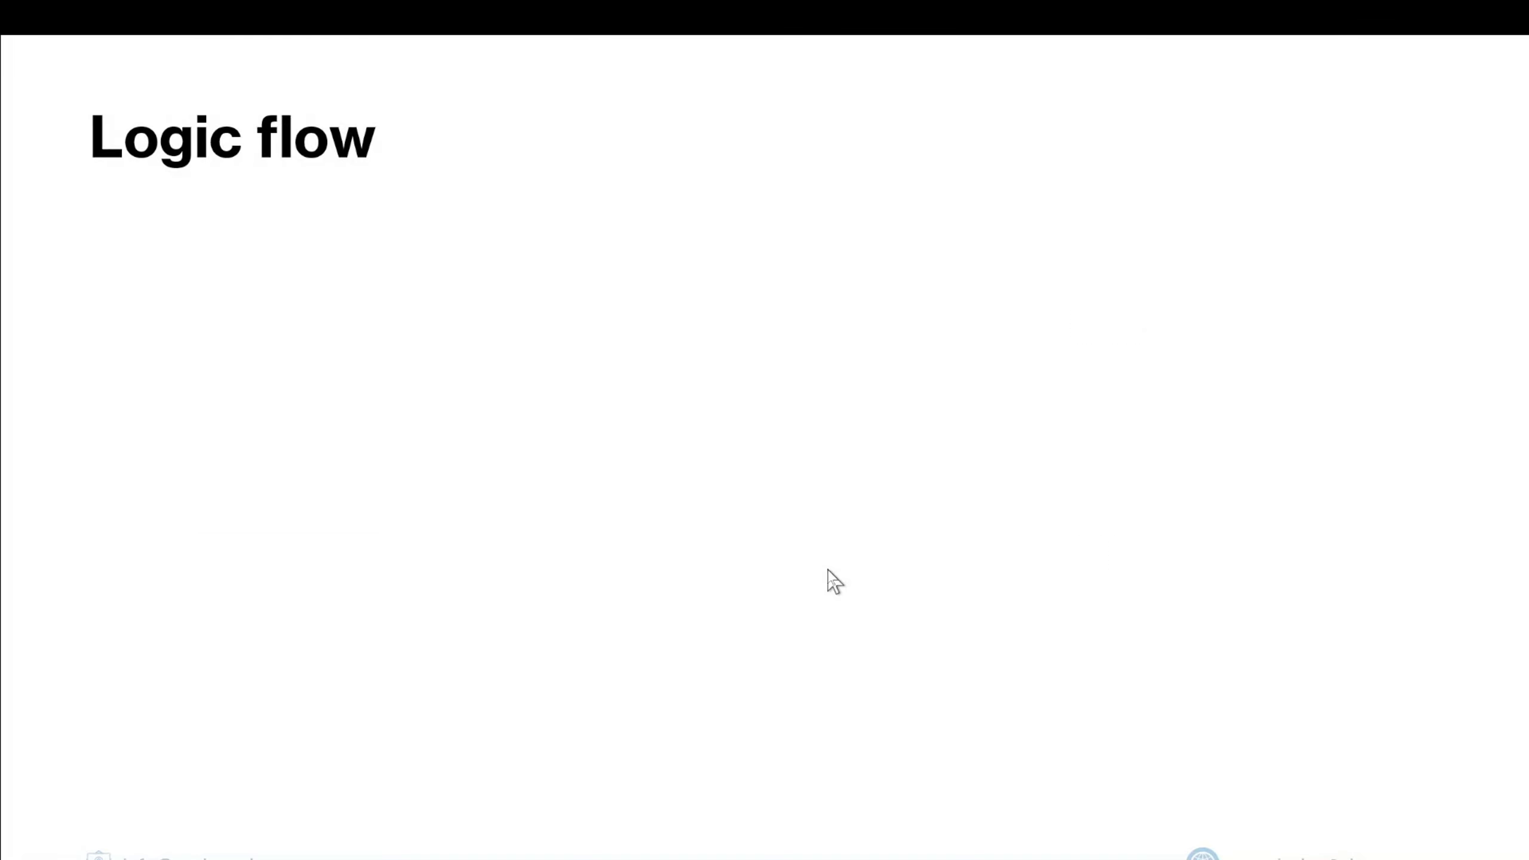
click(834, 581)
key(Escape)
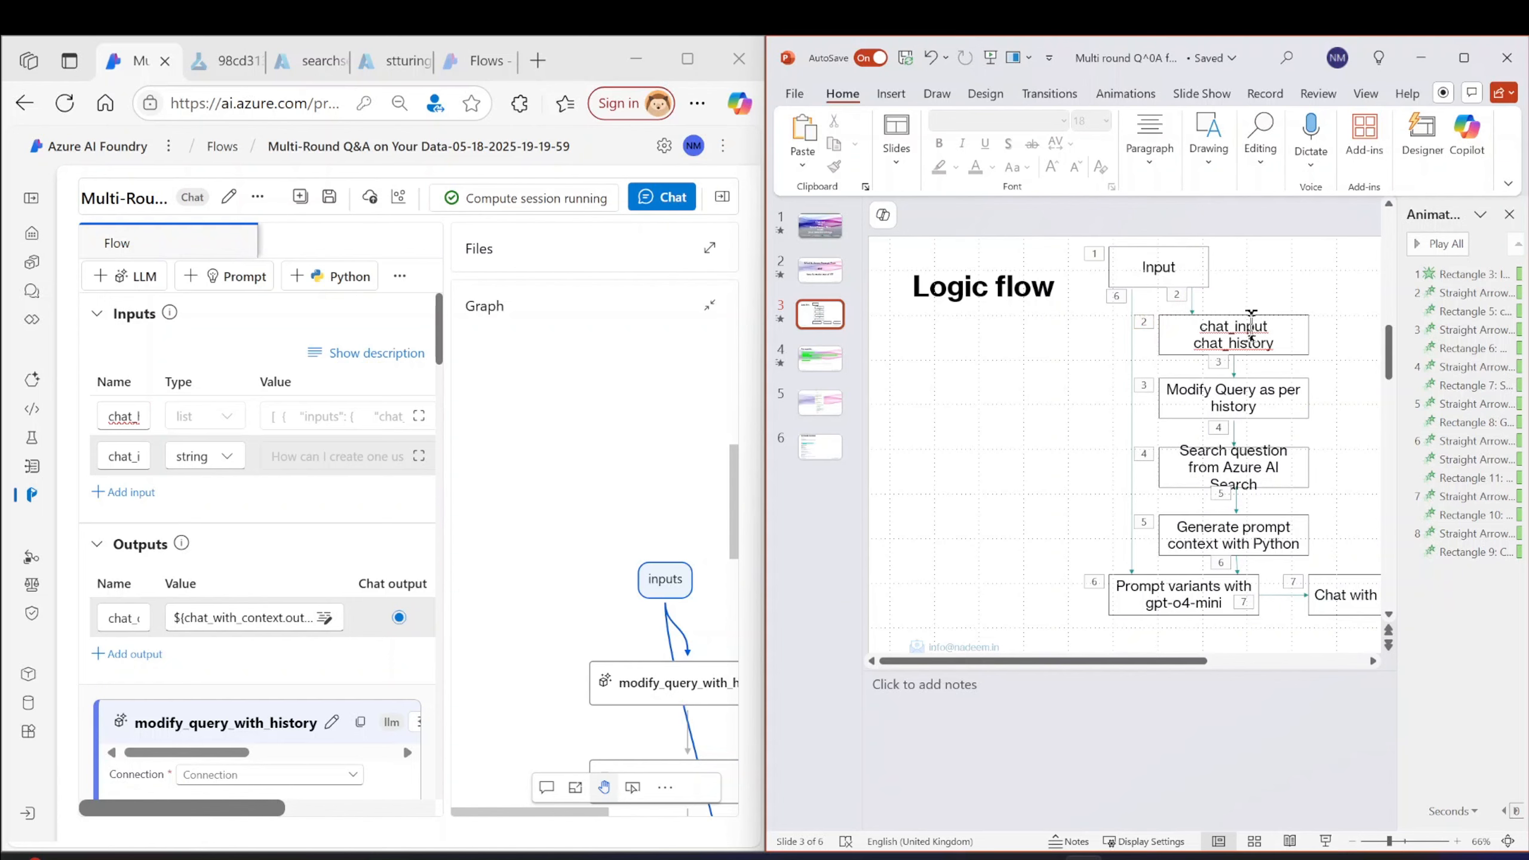
scroll(564, 570, down, 1)
scroll(564, 571, right, 2)
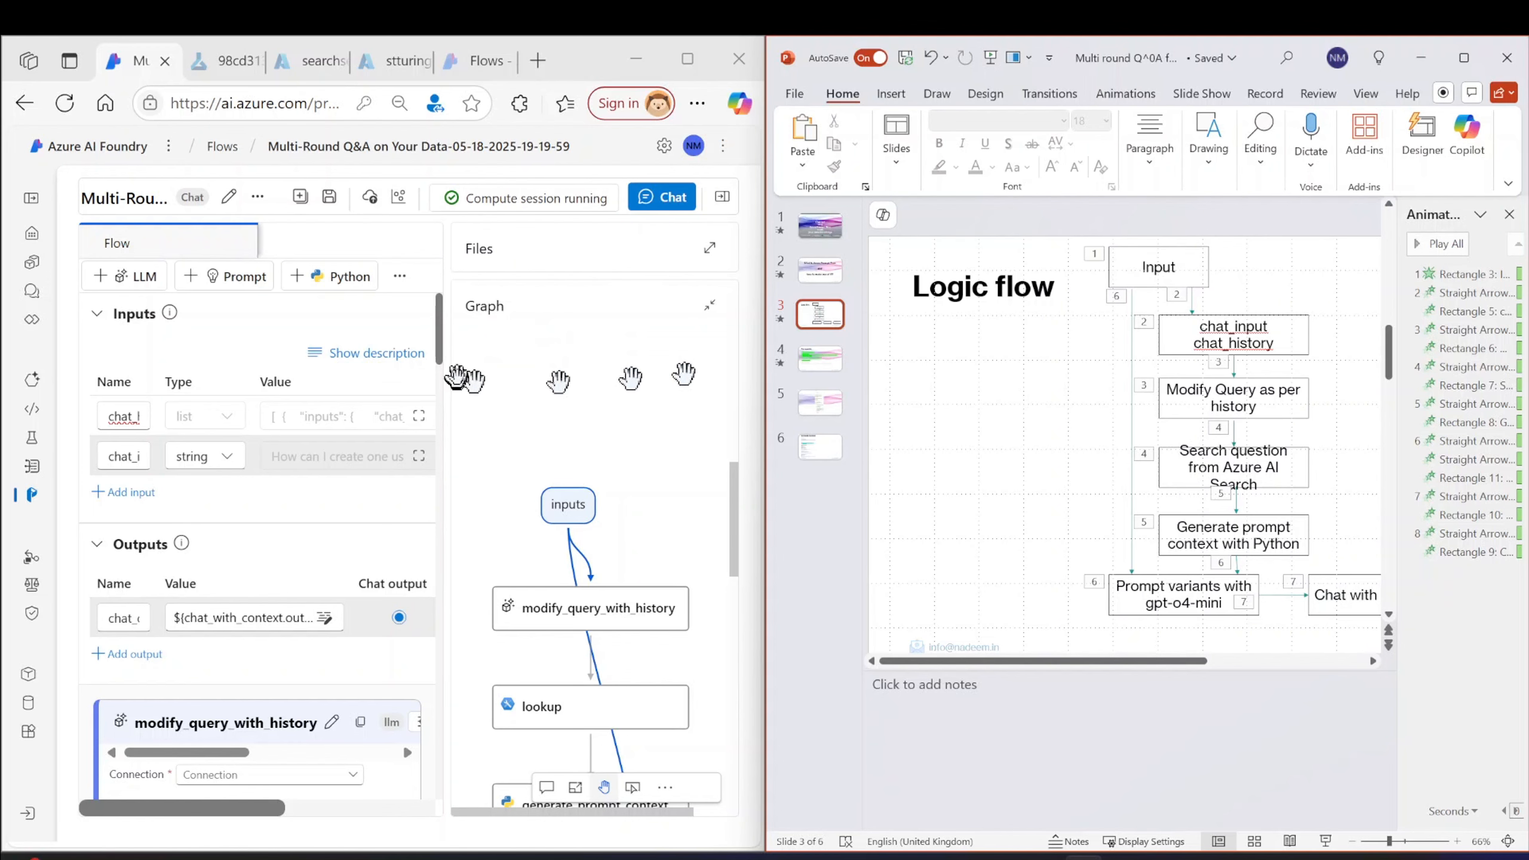
- Close the Animation pane and inspect the chat_history and chat_input inputs and their data types
click(1509, 214)
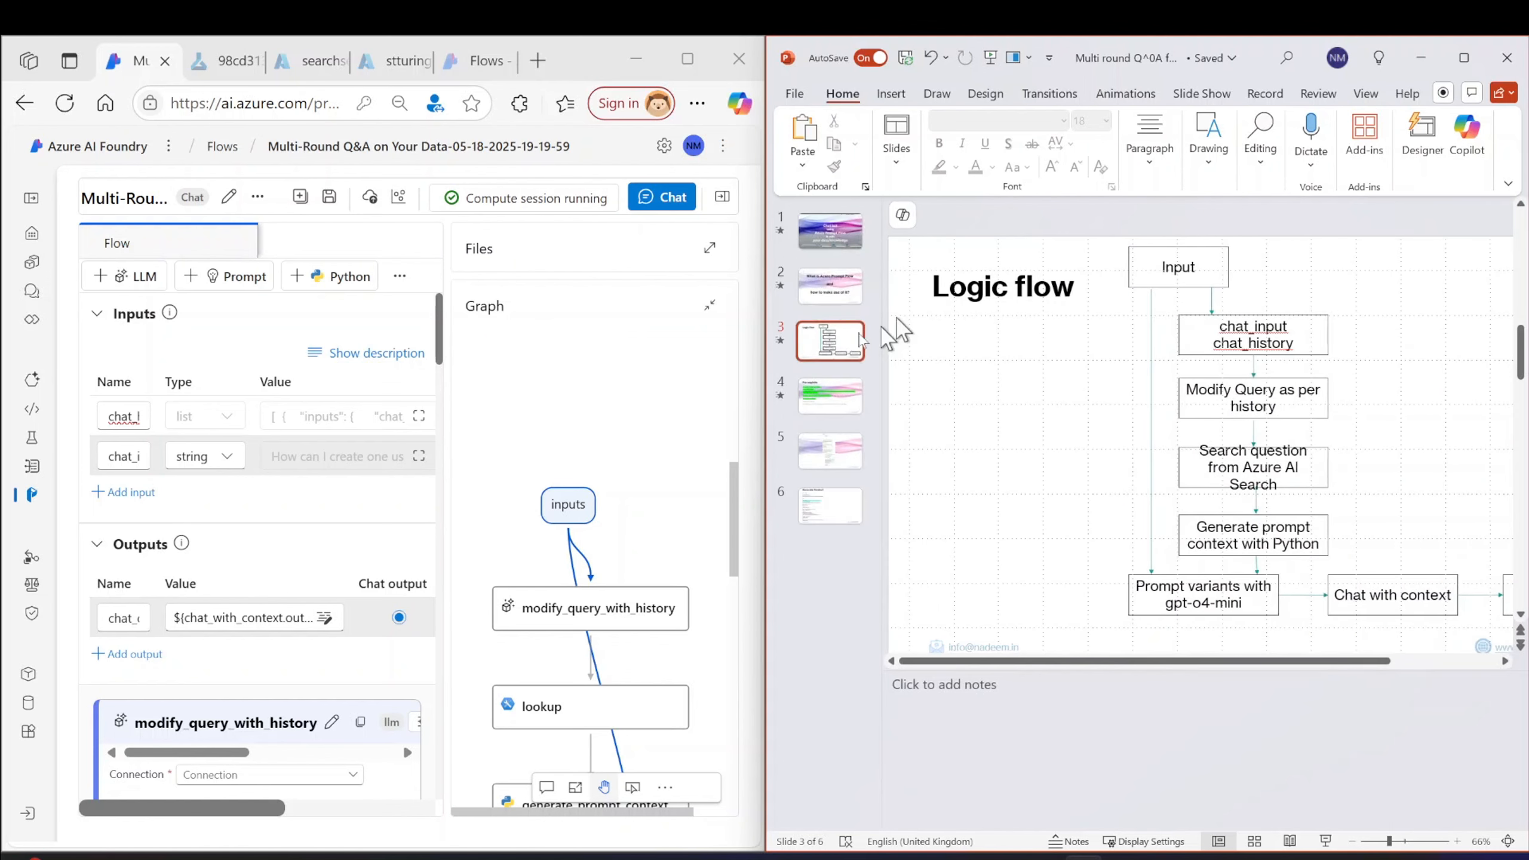
scroll(596, 491, down, 1)
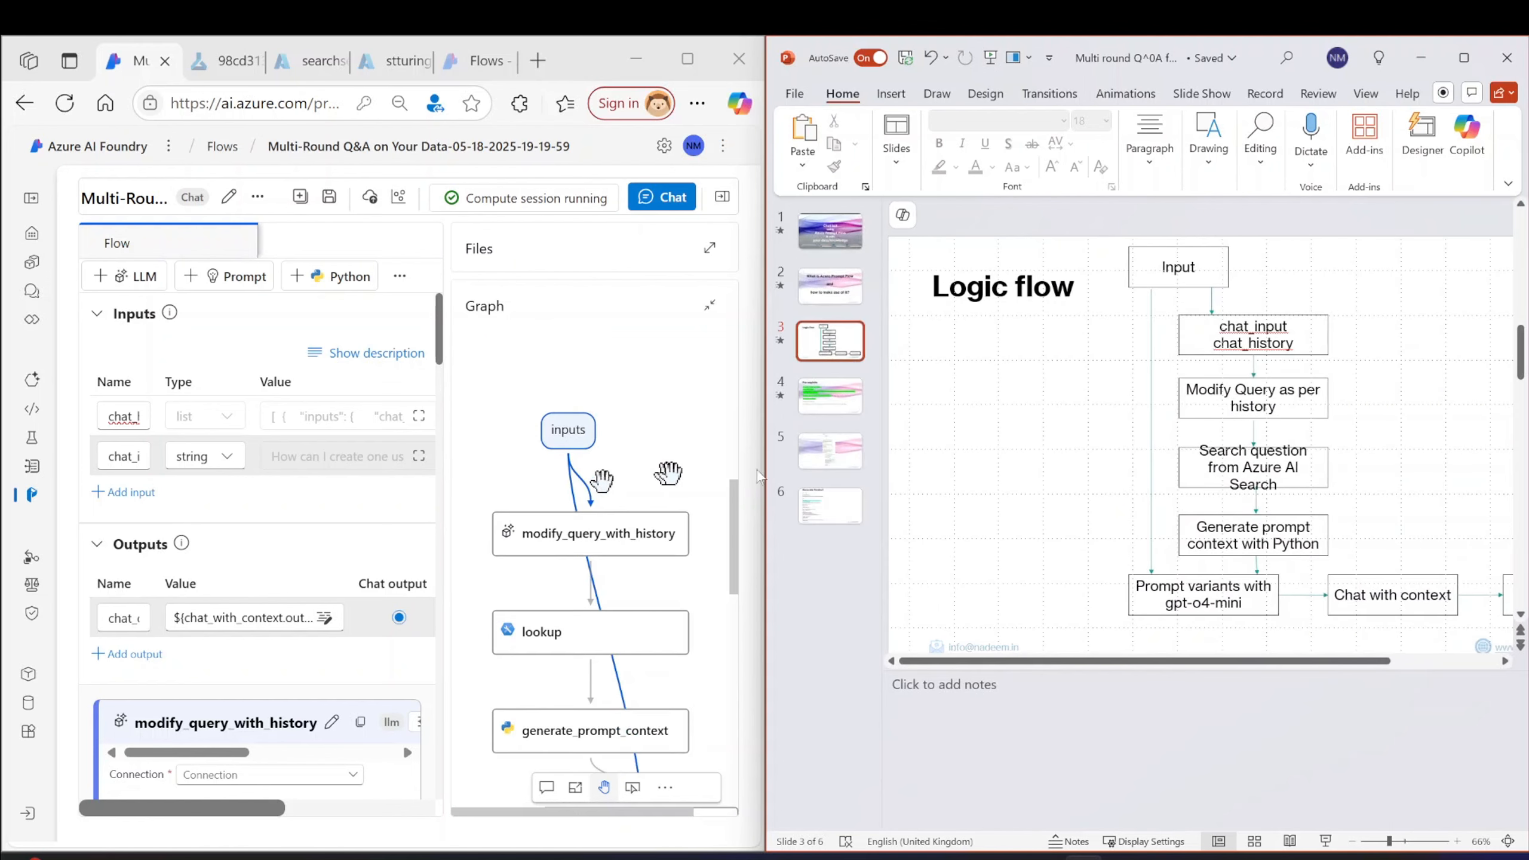
click(135, 416)
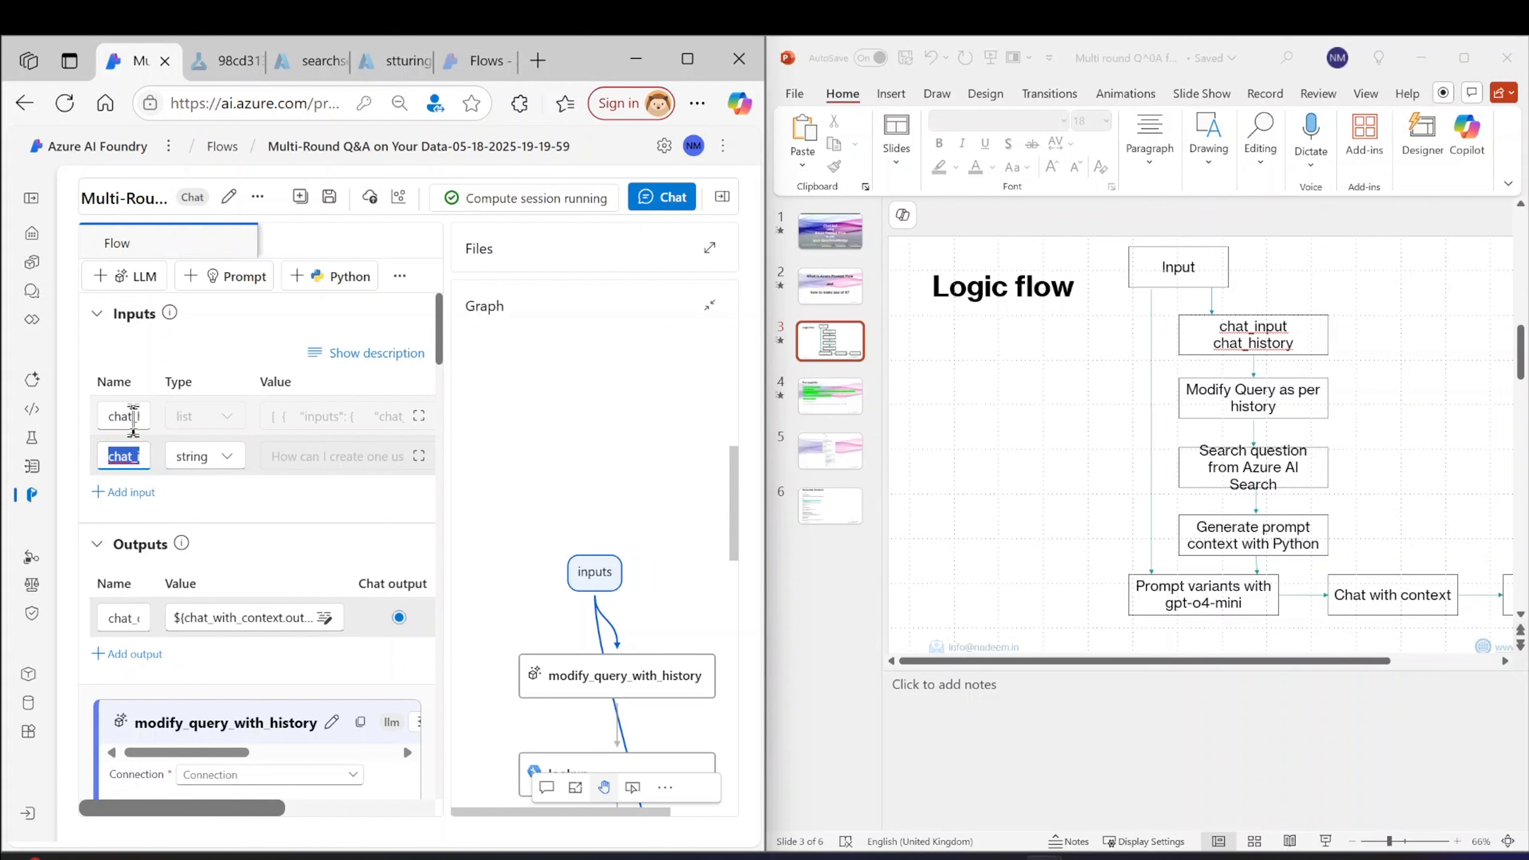
scroll(203, 476, down, 2)
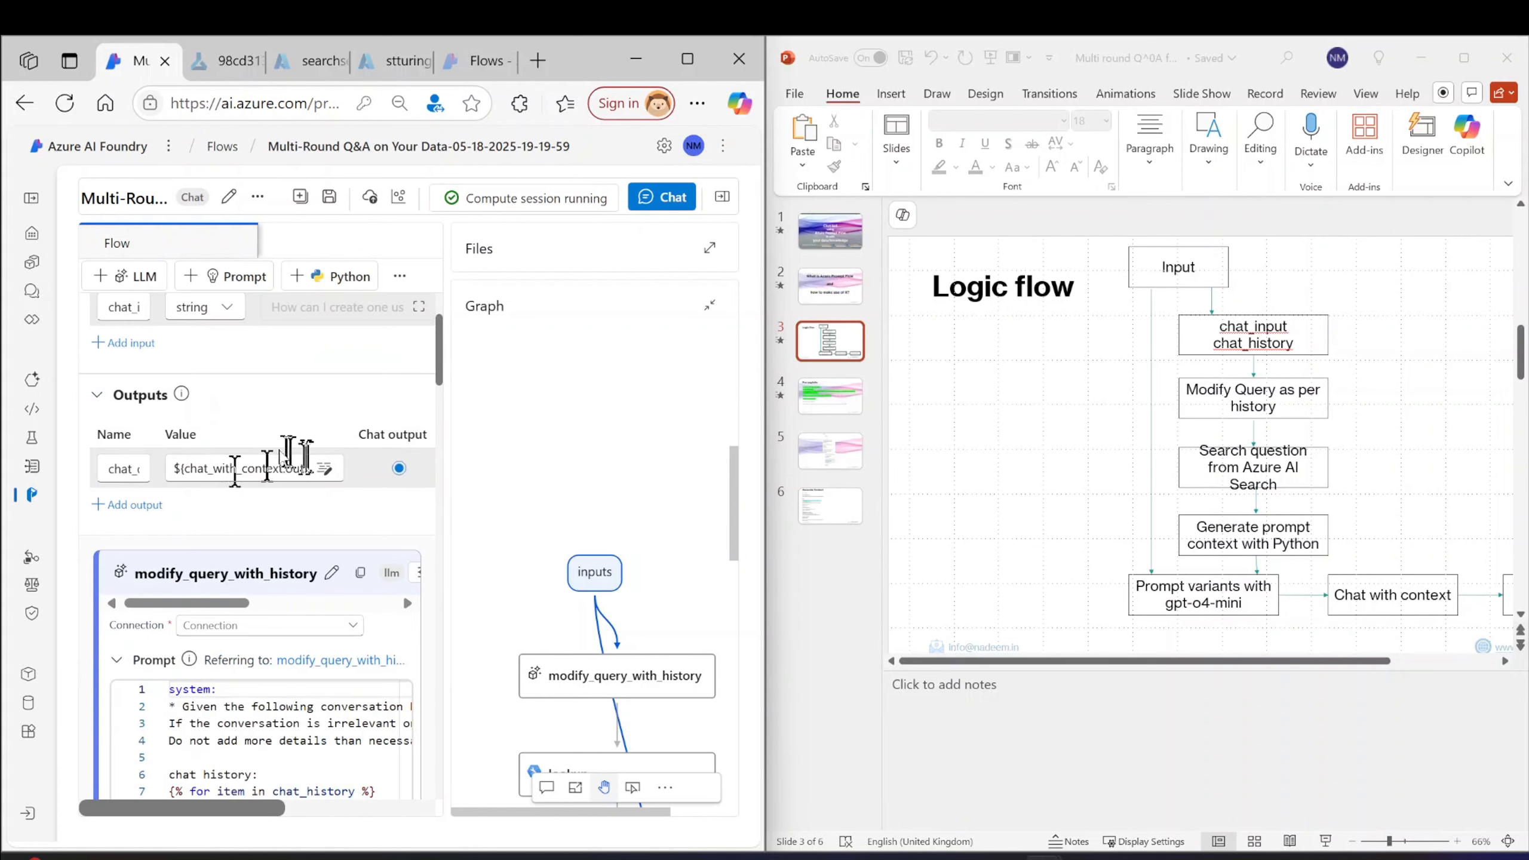
scroll(186, 350, up, 2)
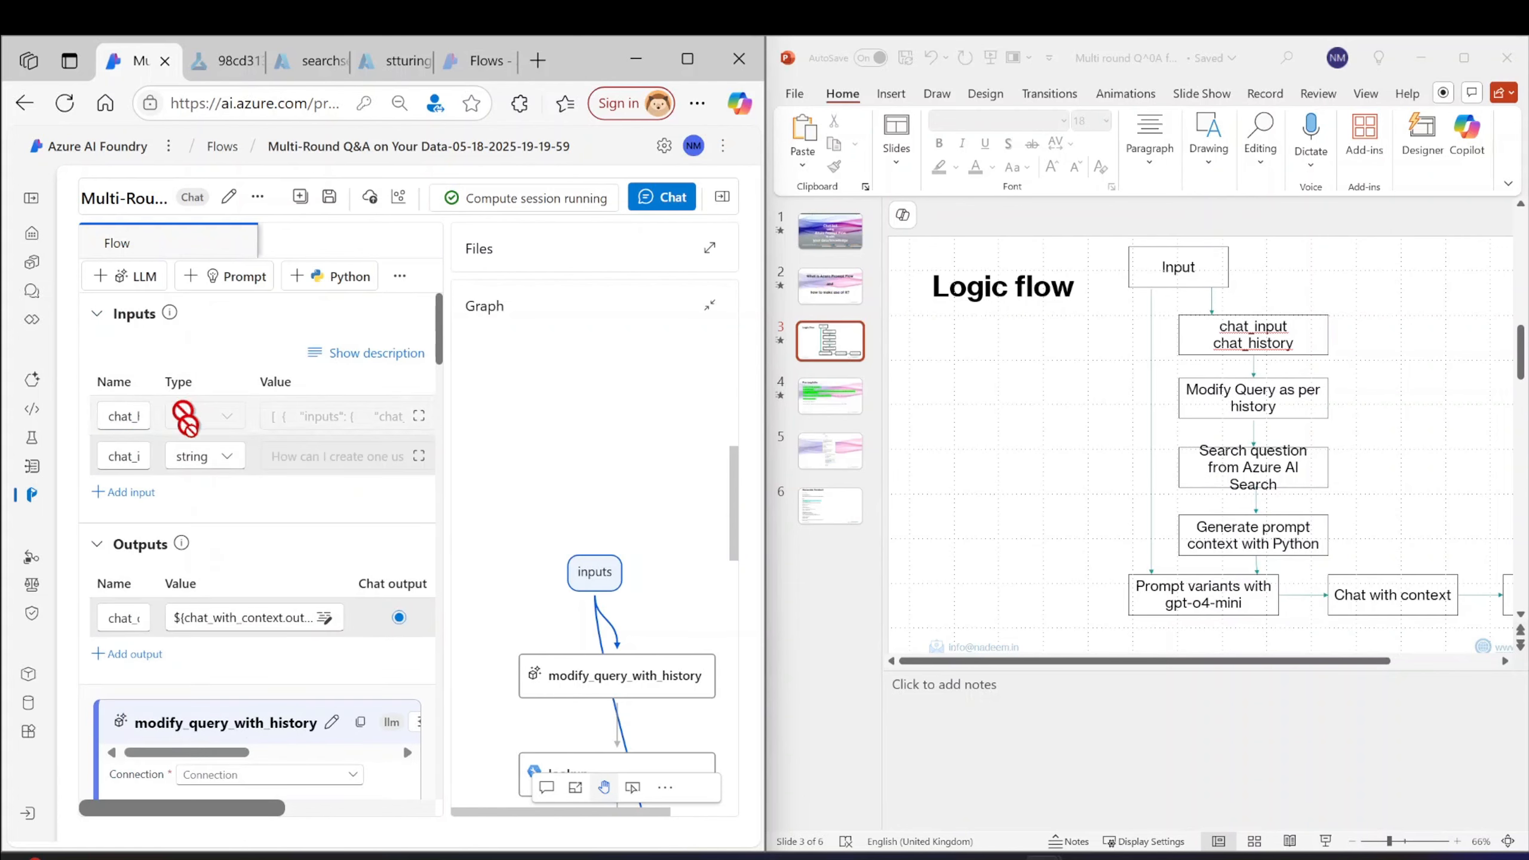
click(199, 459)
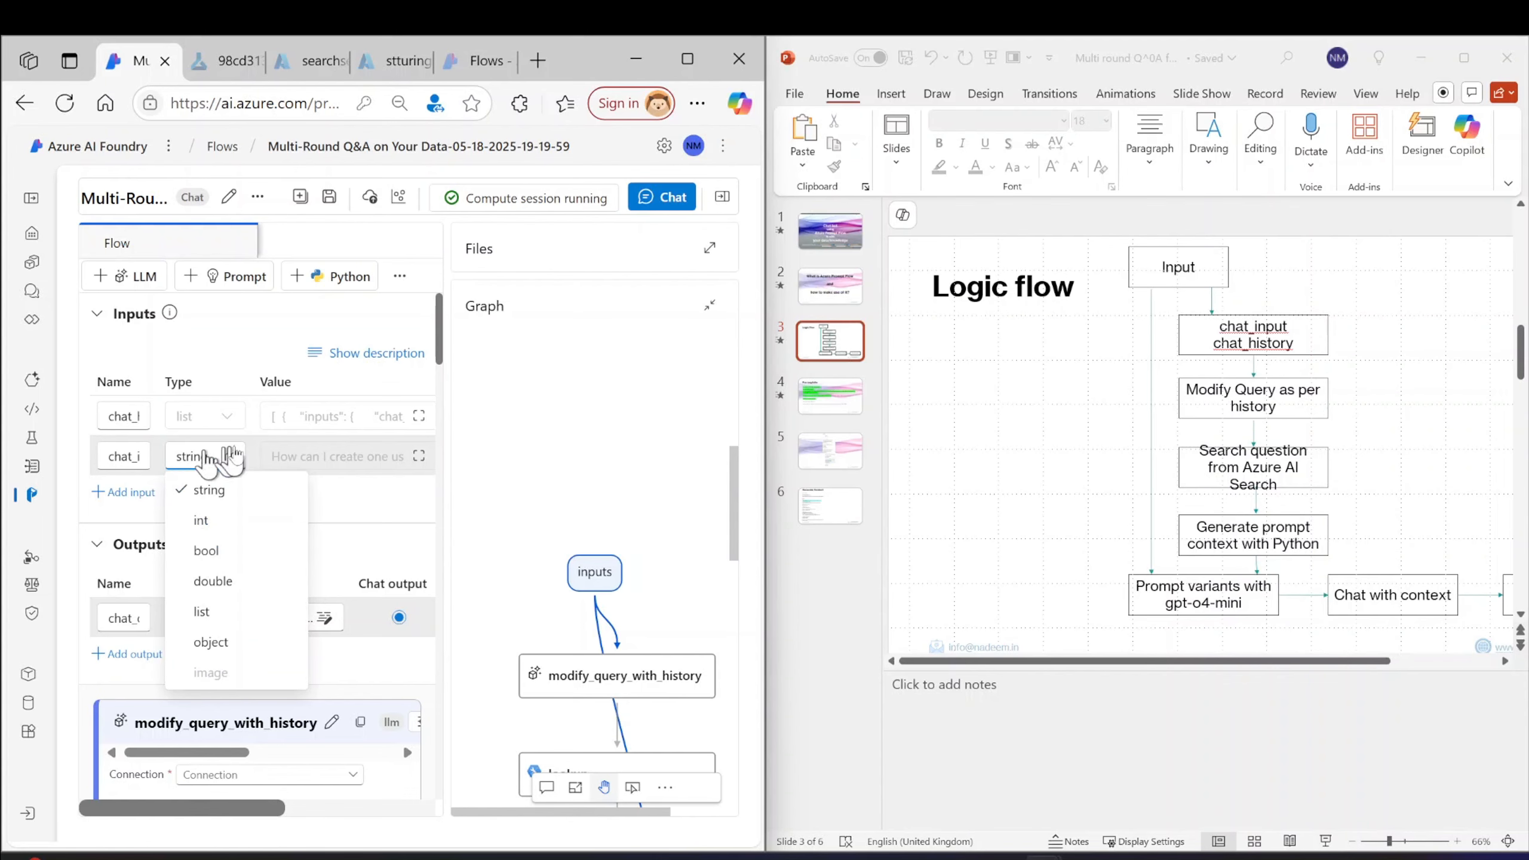
click(316, 428)
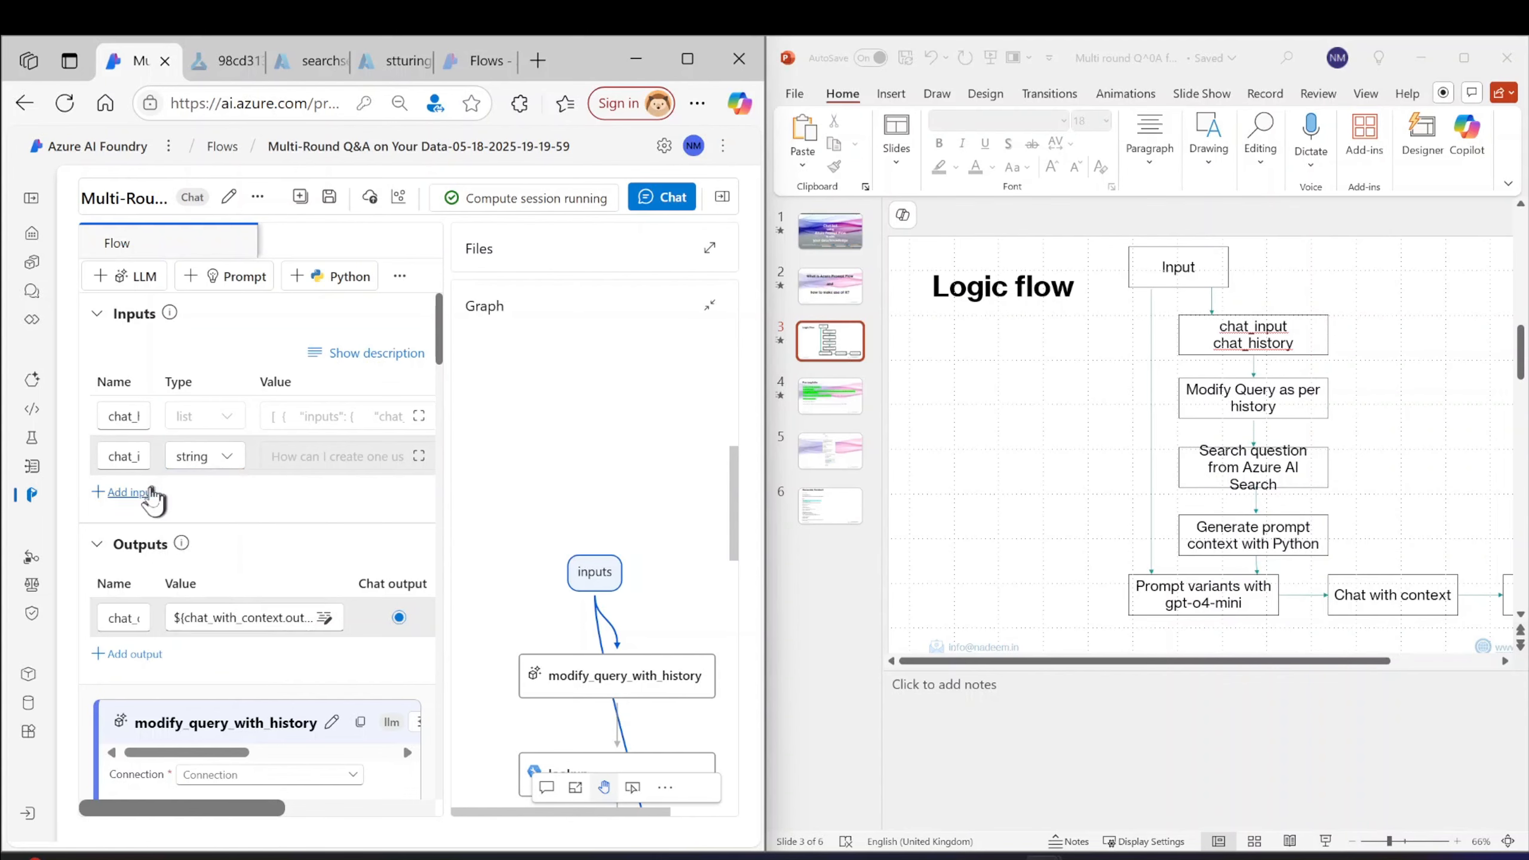
- Mark the chat_history loop in the prompt and maximize the Edge window
scroll(150, 499, down, 2)
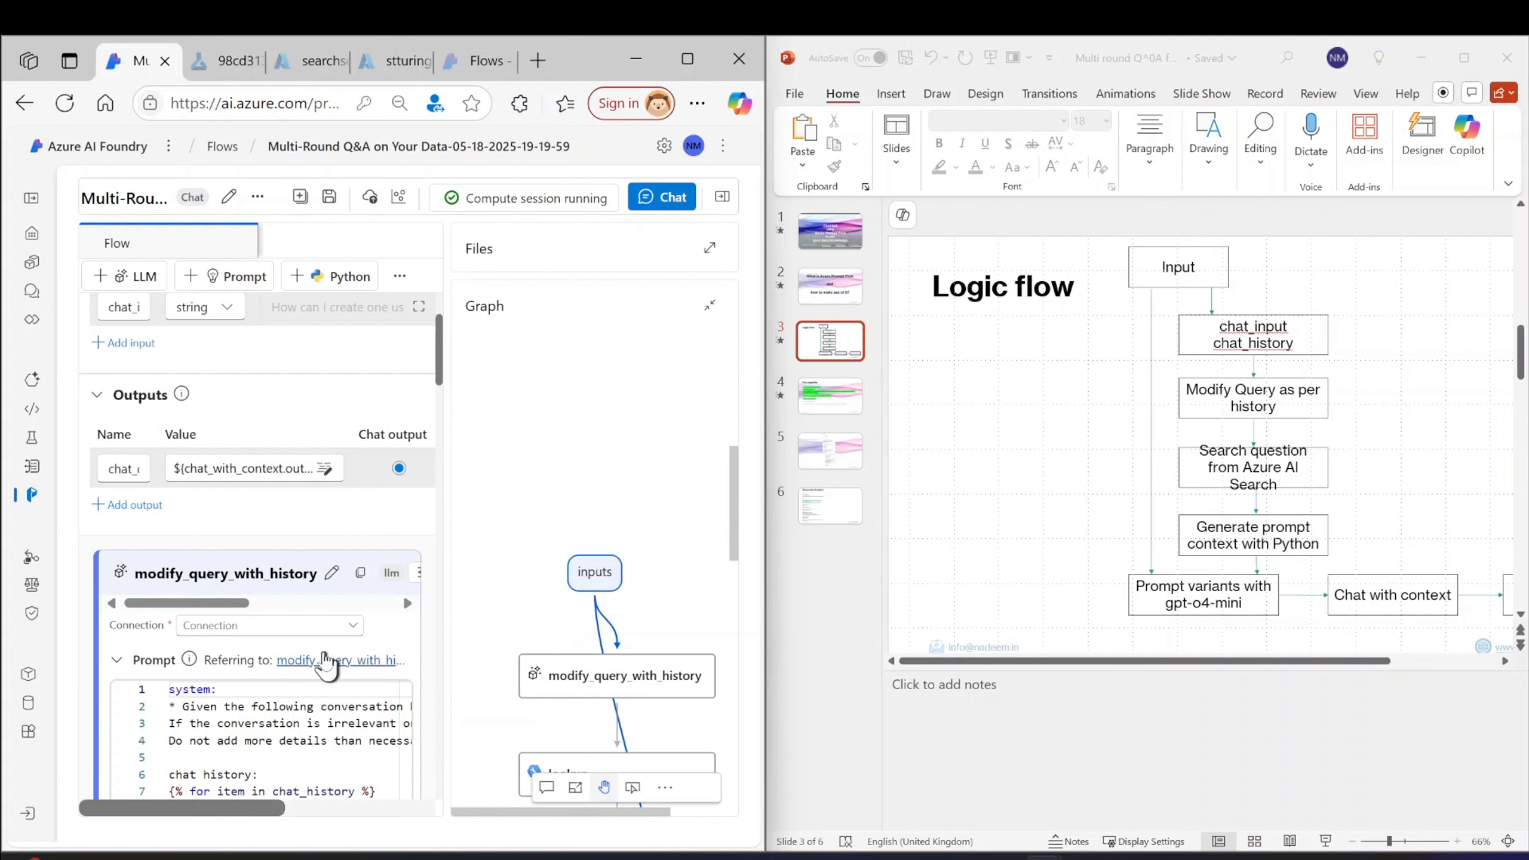
scroll(325, 659, down, 2)
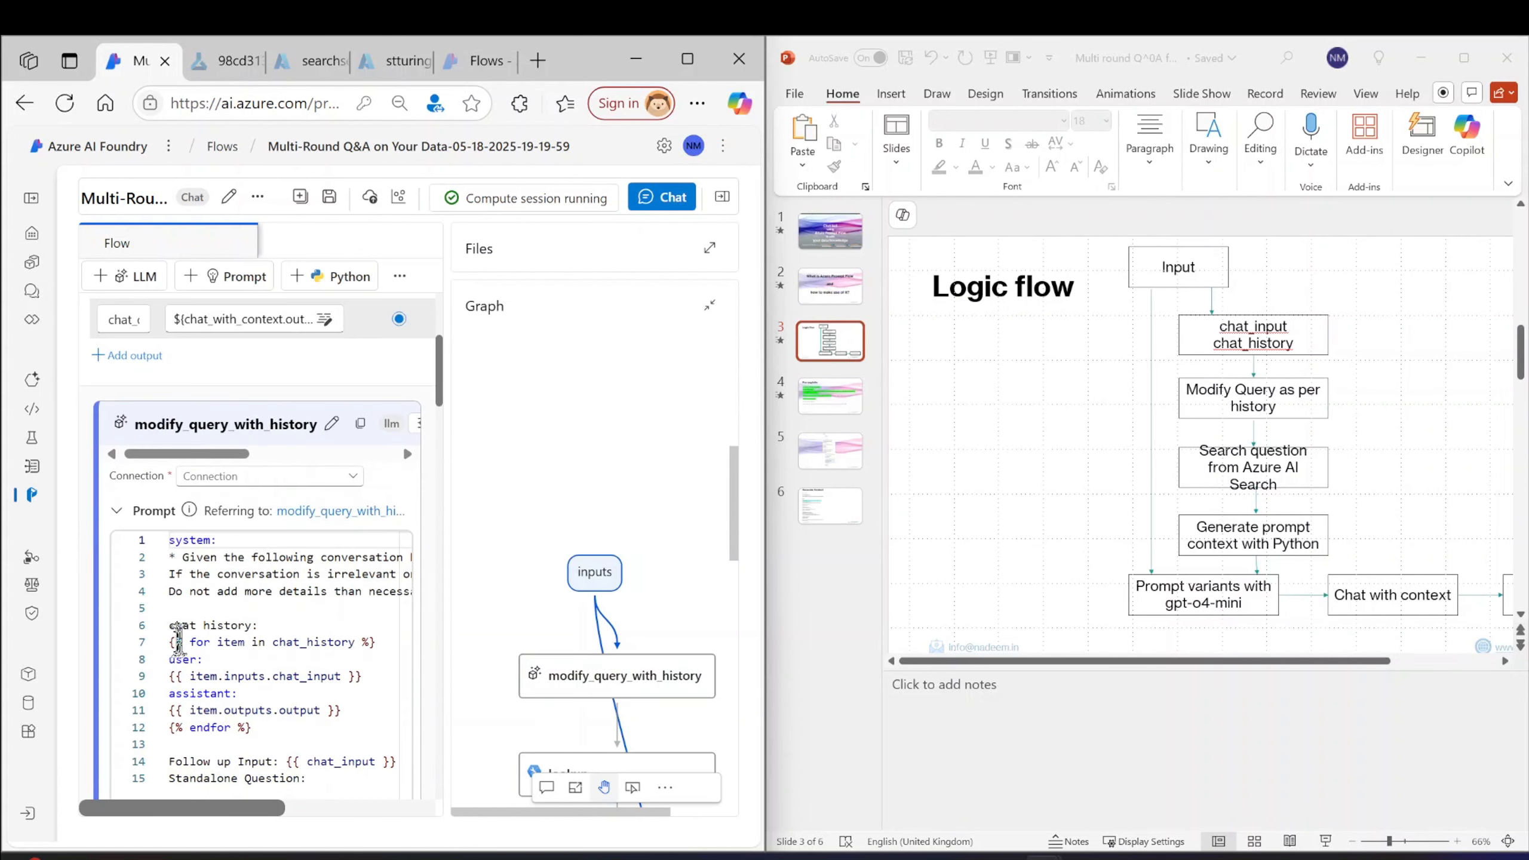
drag(176, 642, 356, 644)
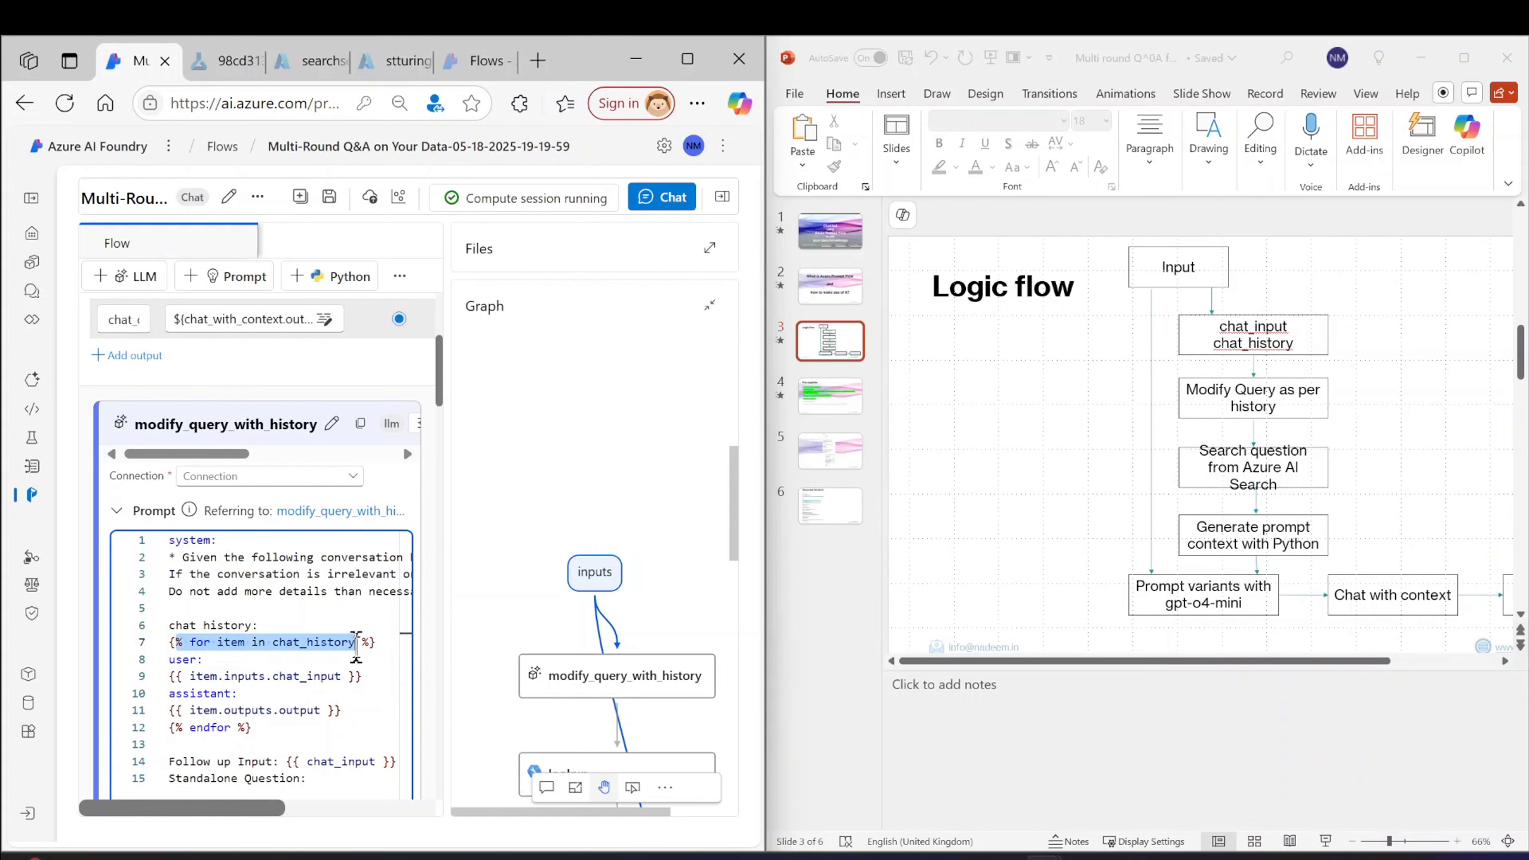
scroll(213, 447, up, 4)
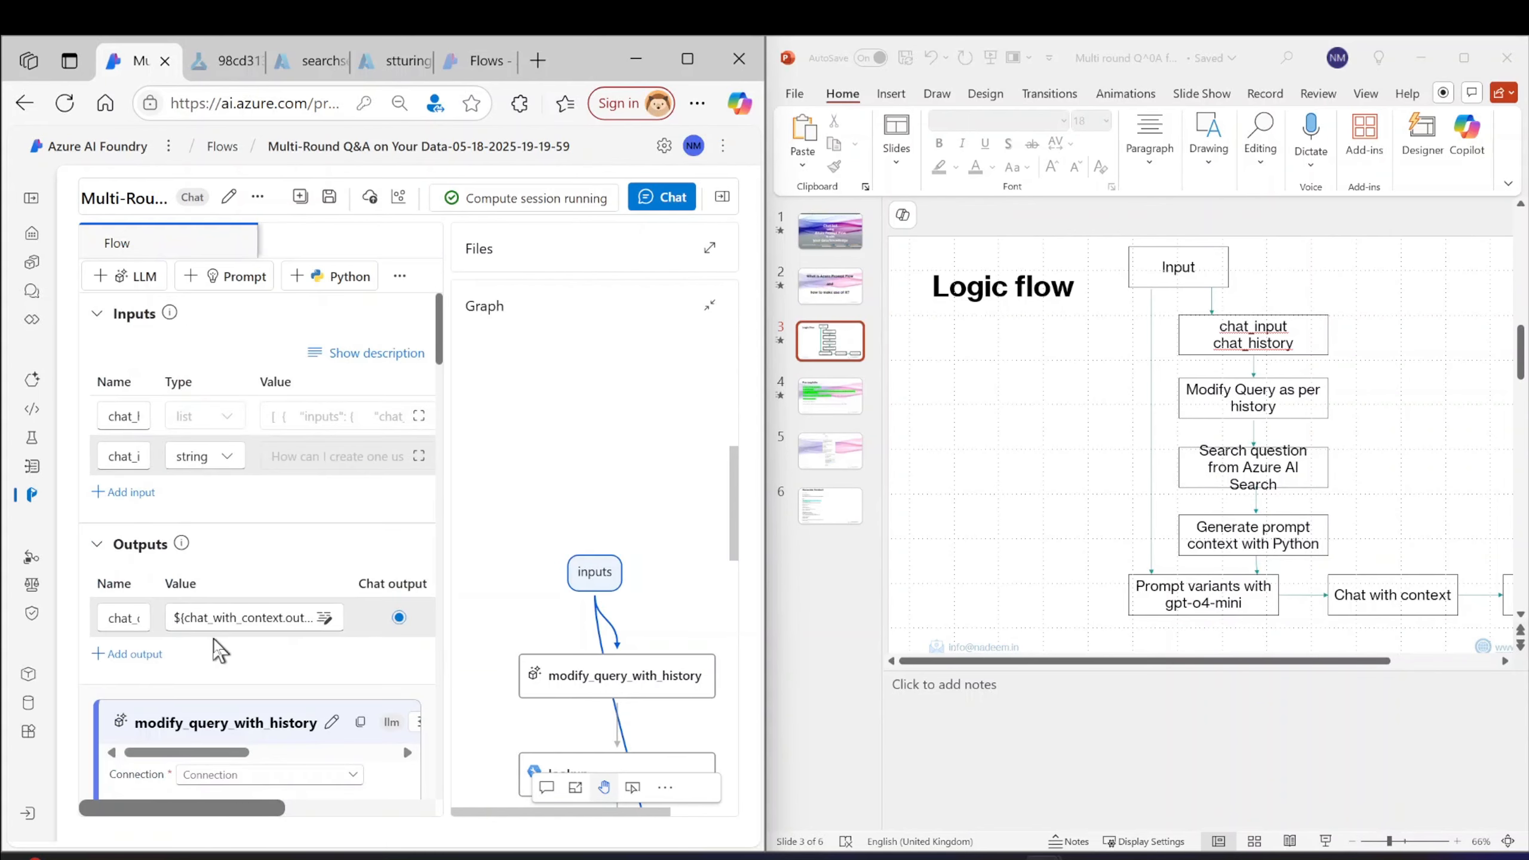
click(686, 59)
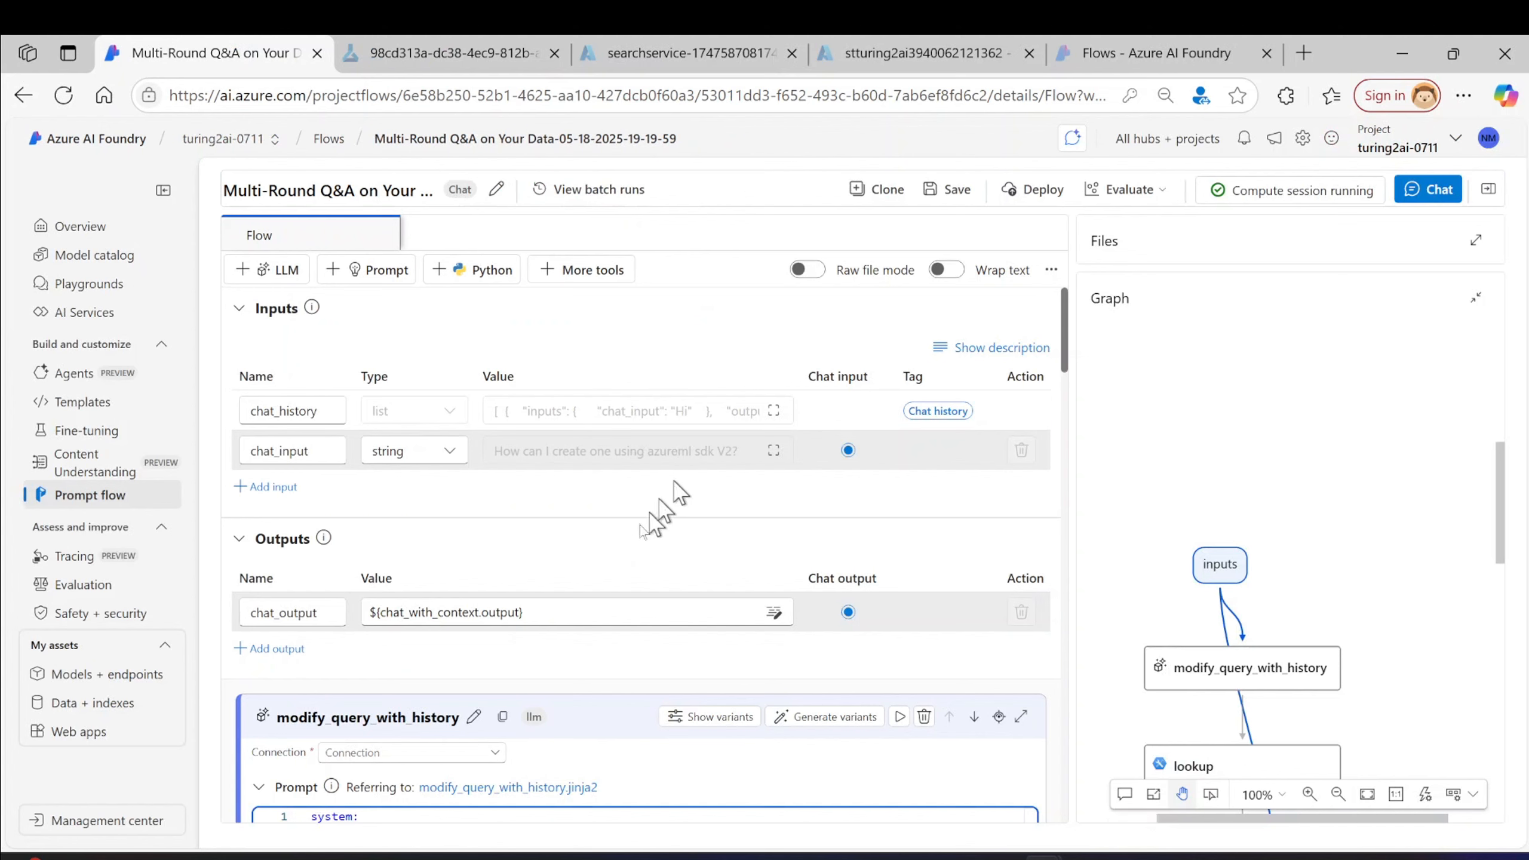
click(301, 410)
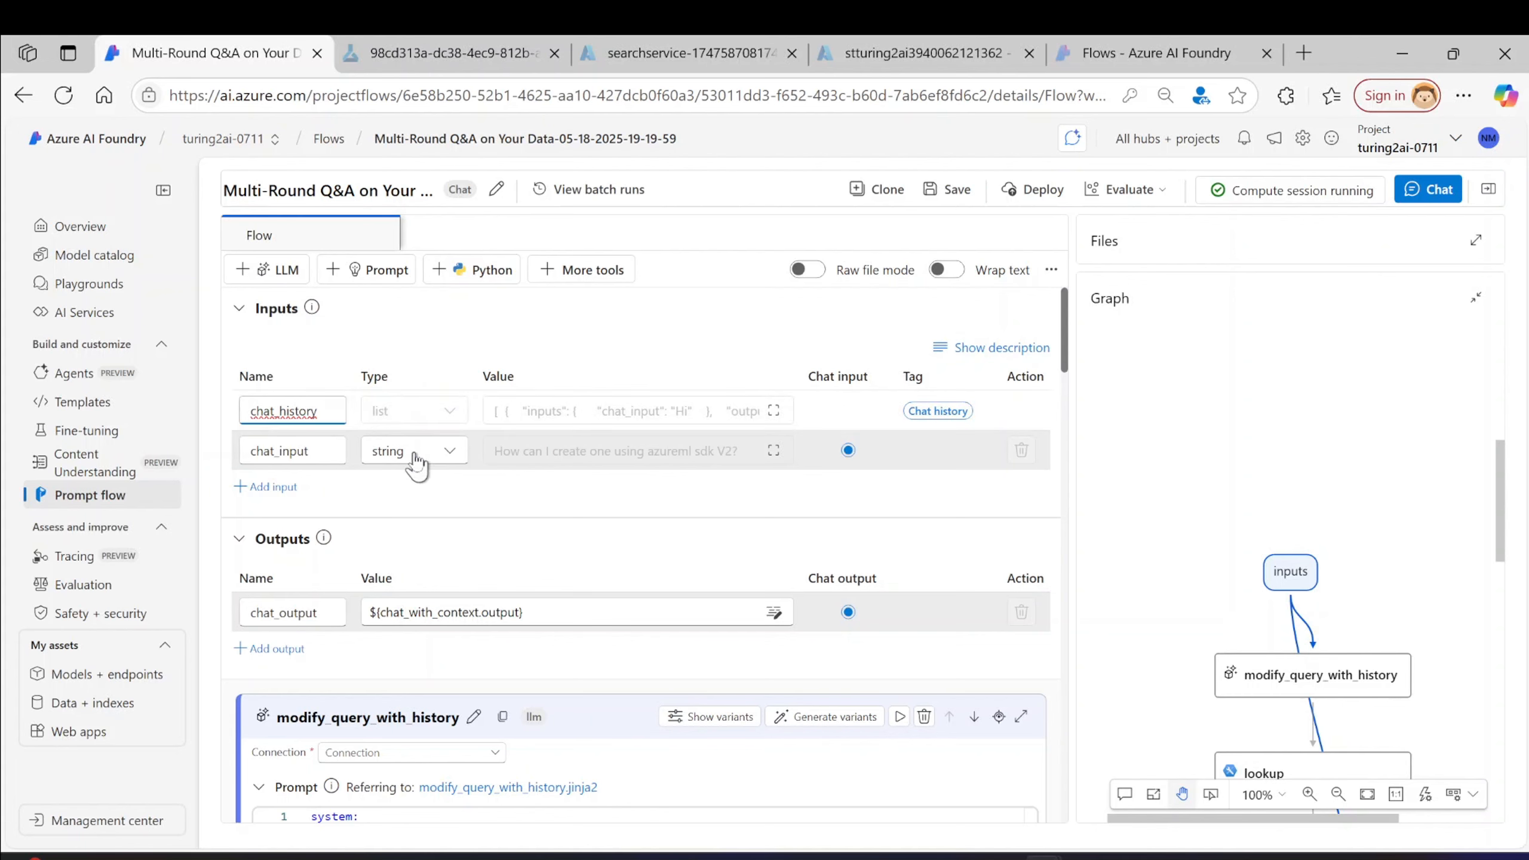
scroll(580, 539, down, 2)
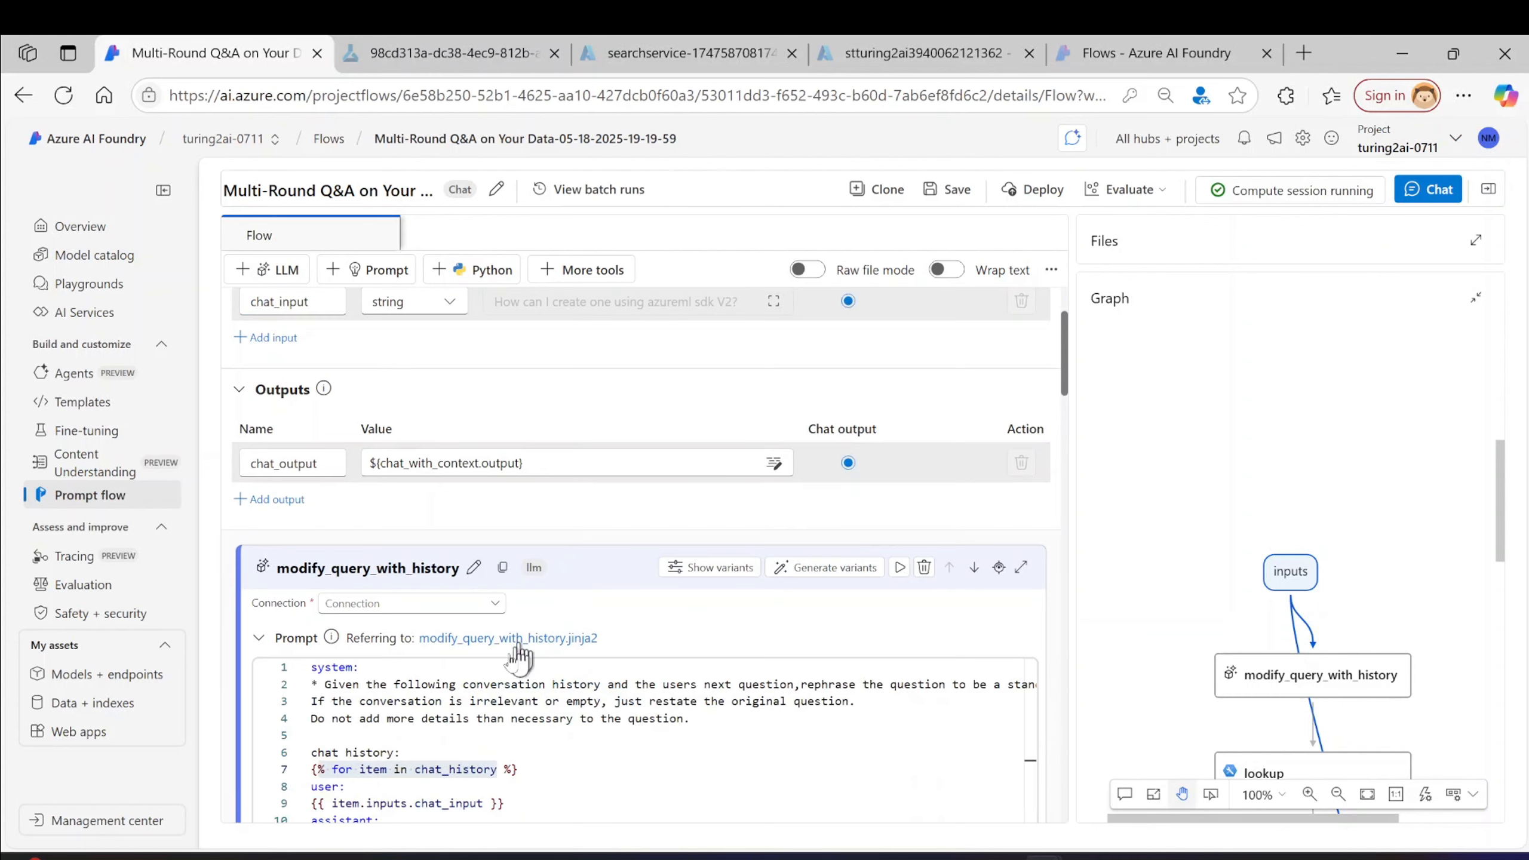
- Give modify_query_with_history the Azure OpenAI connection, gpt-4o-mini deployment and text response format
click(492, 603)
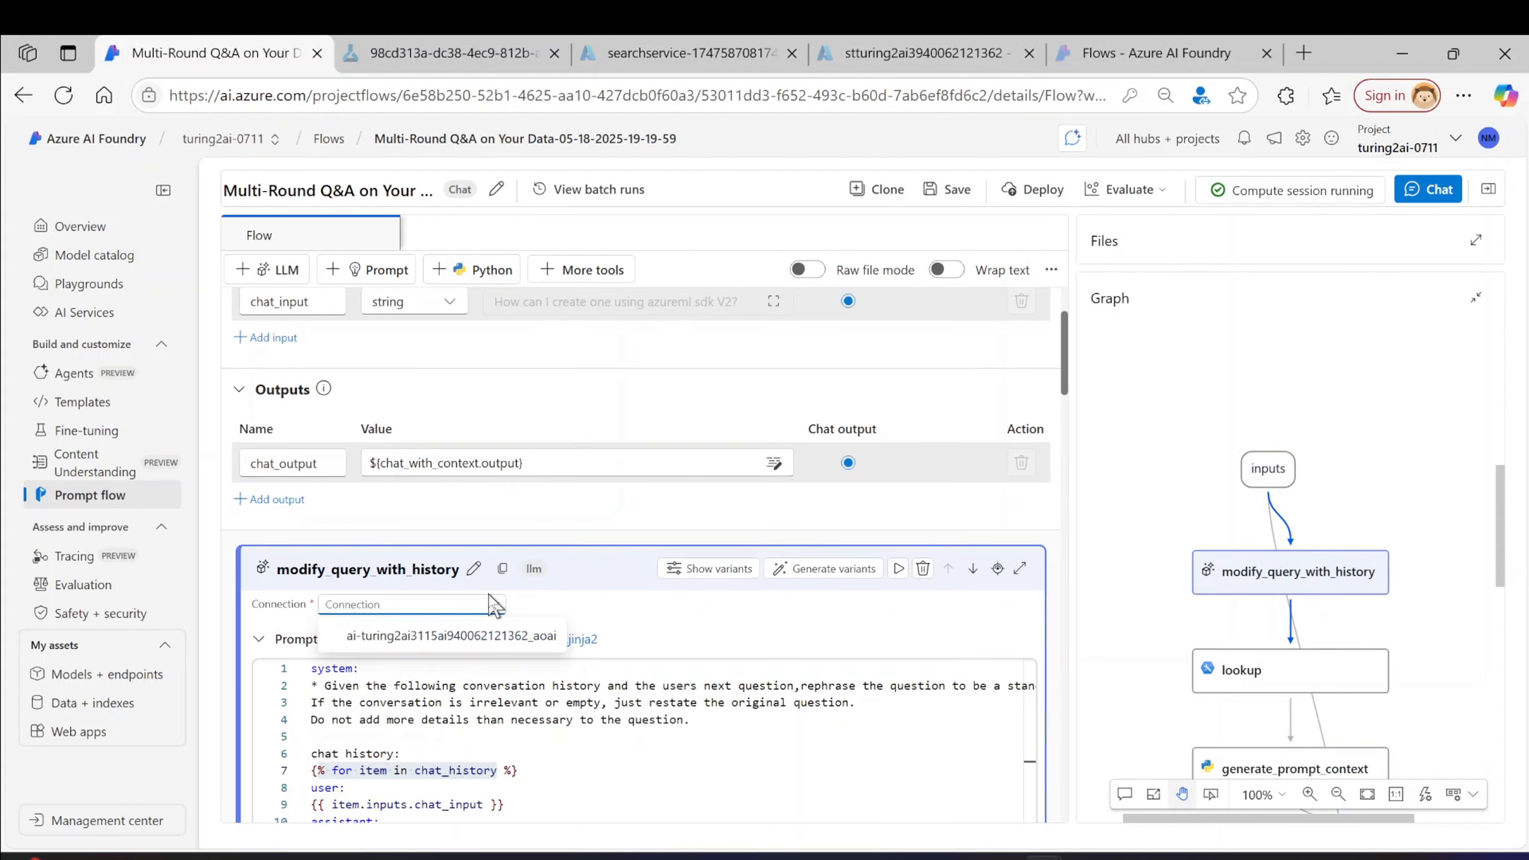
click(471, 635)
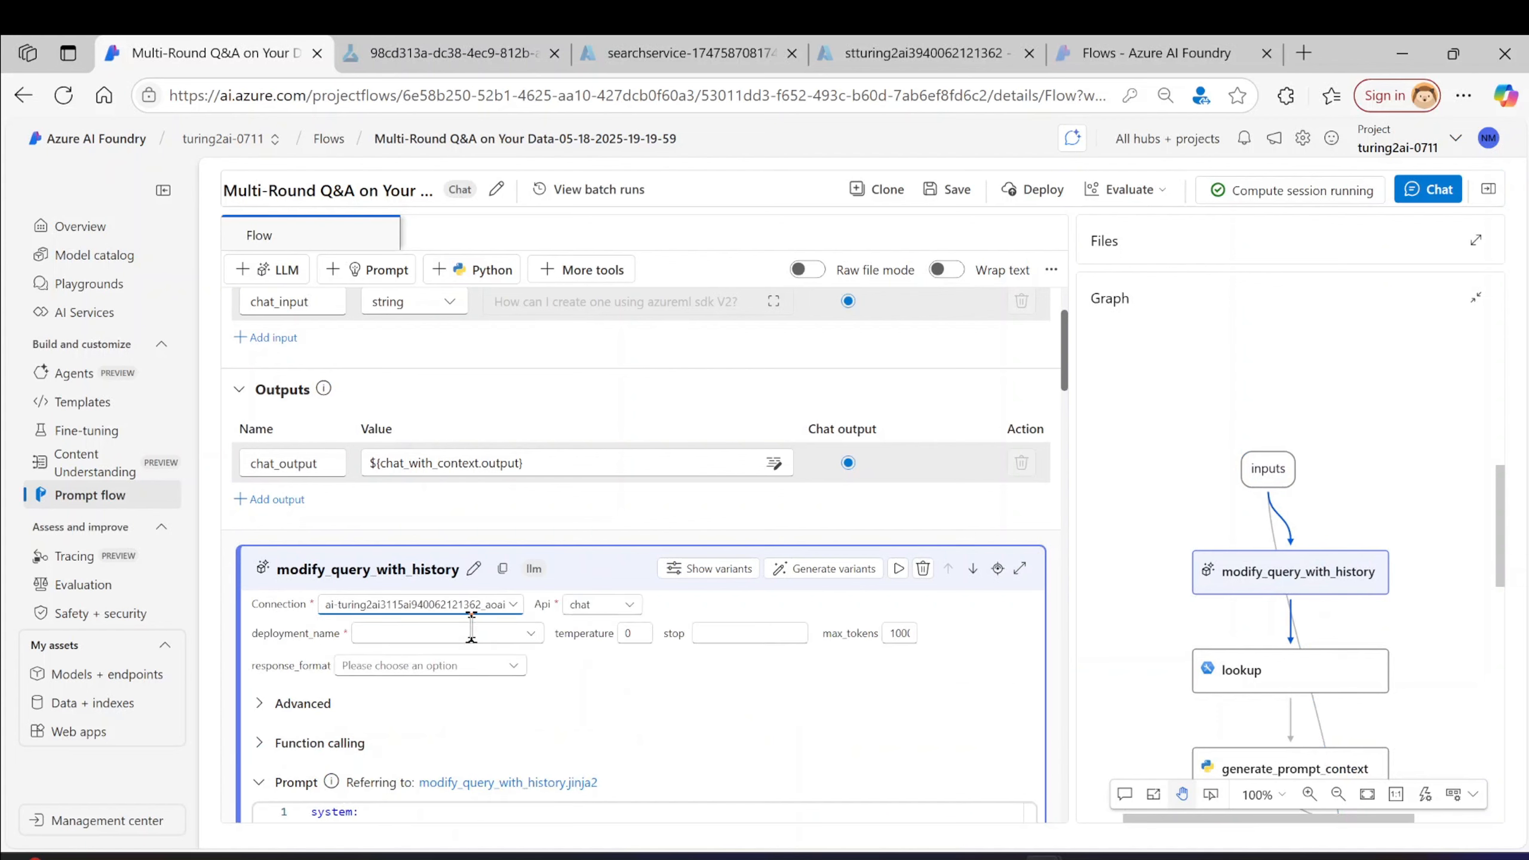
click(533, 635)
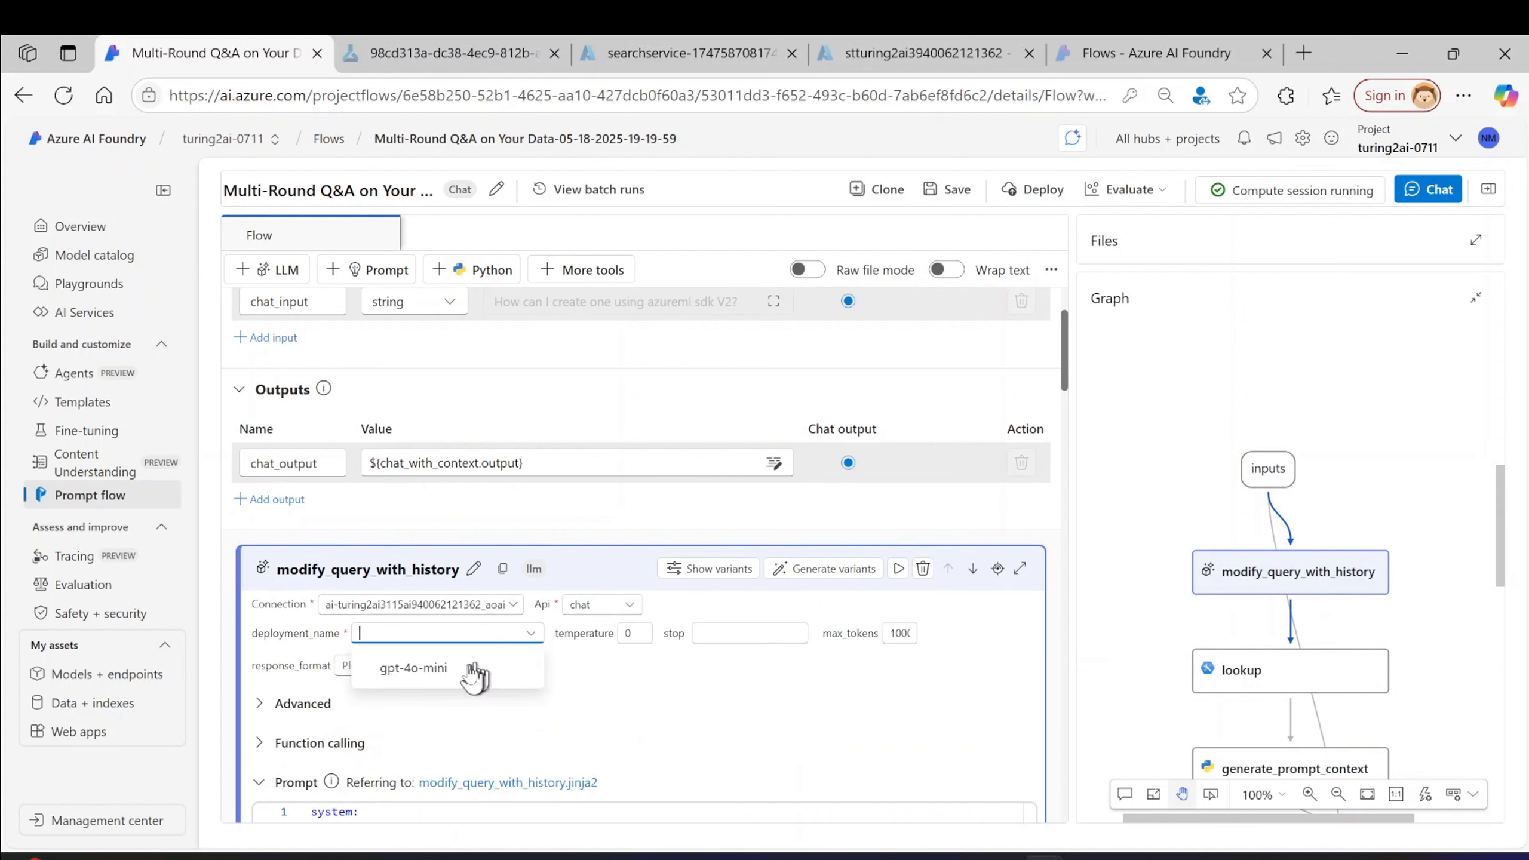
click(434, 669)
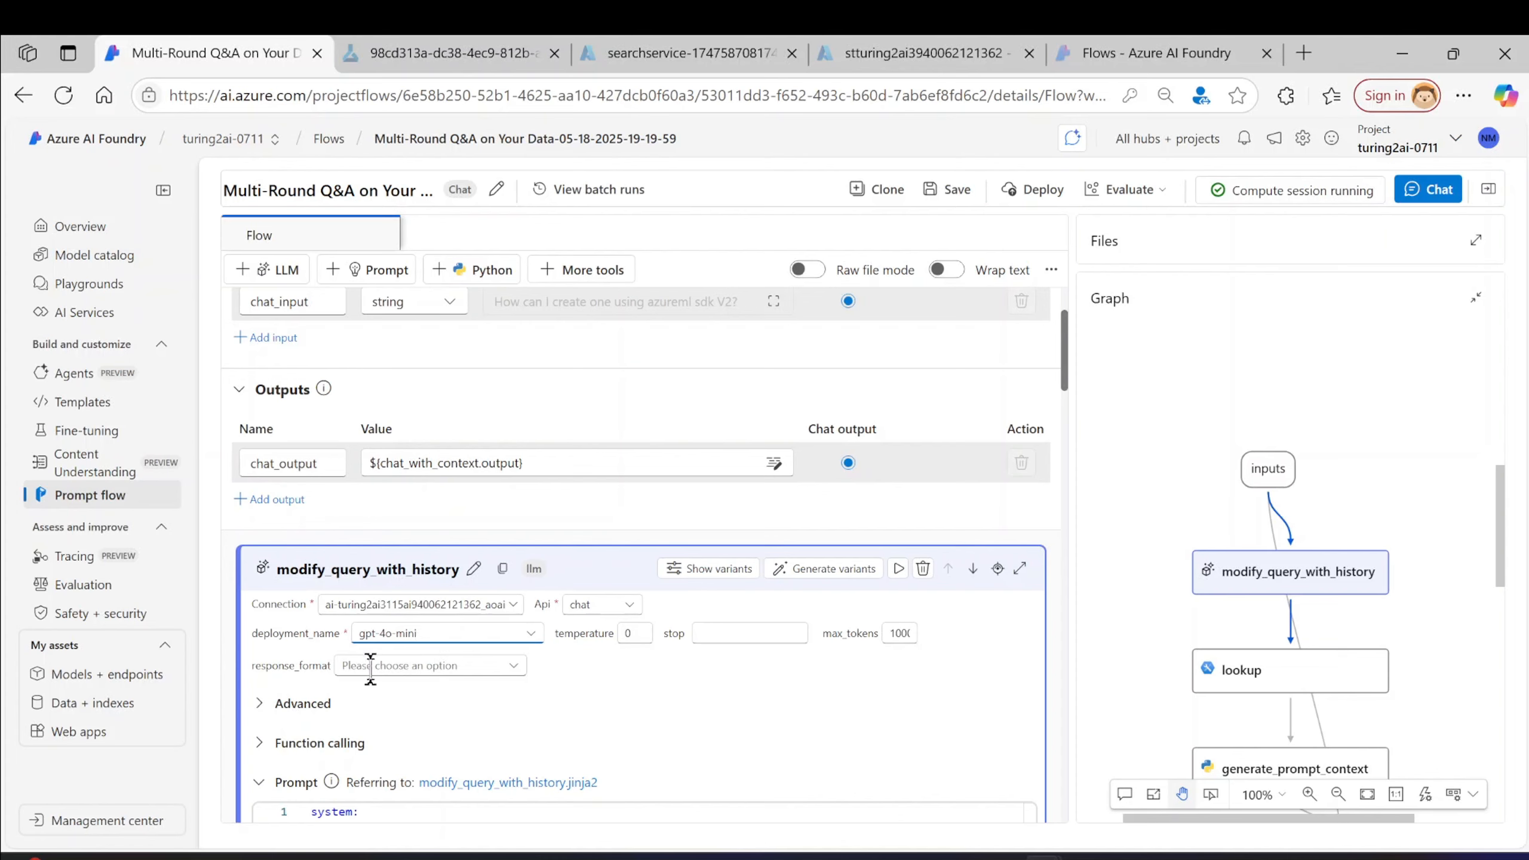
click(481, 666)
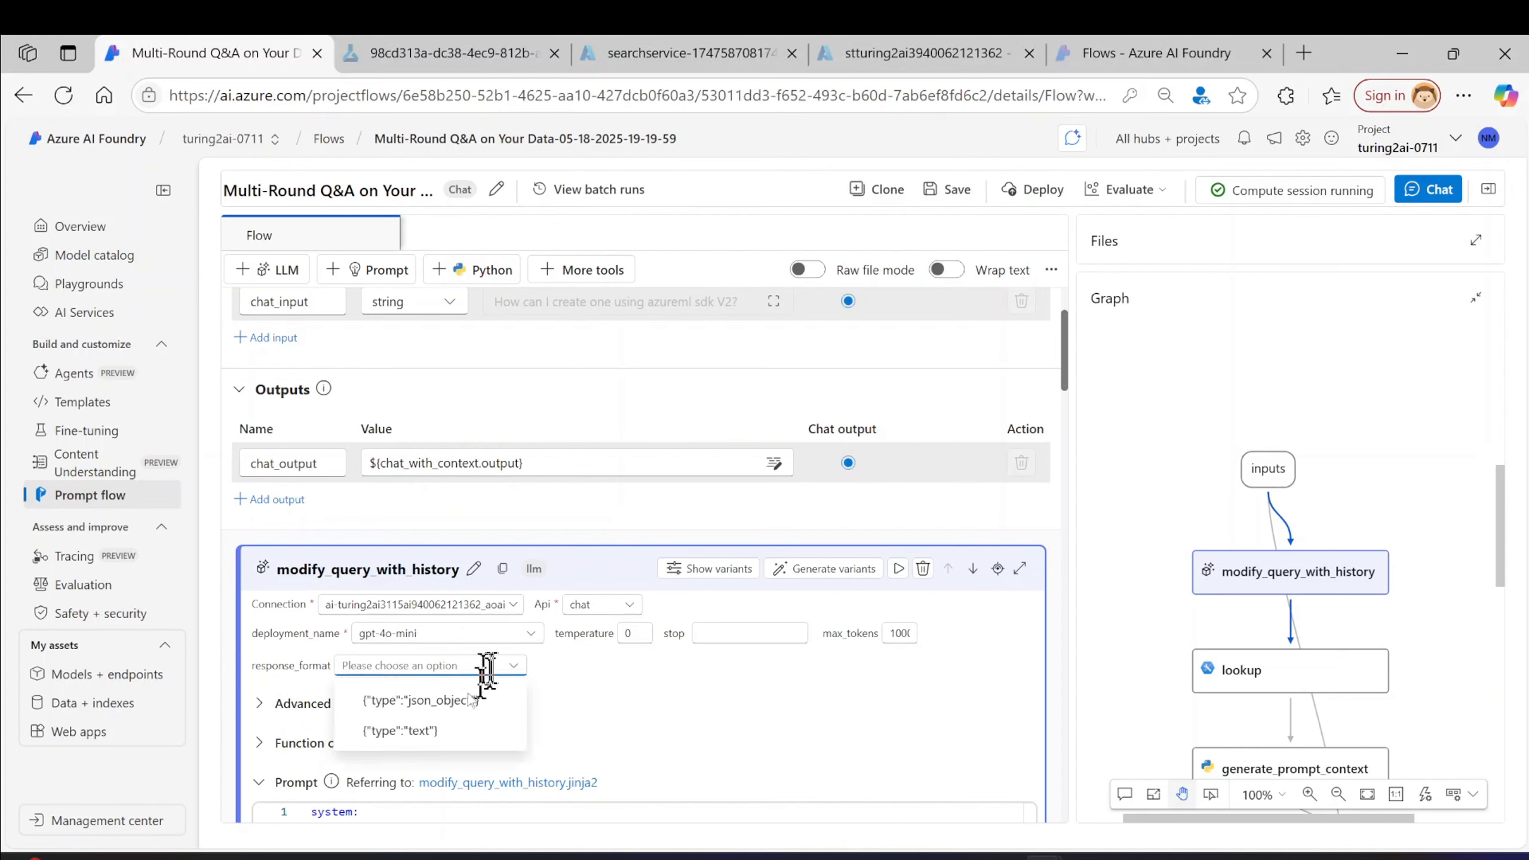
click(415, 730)
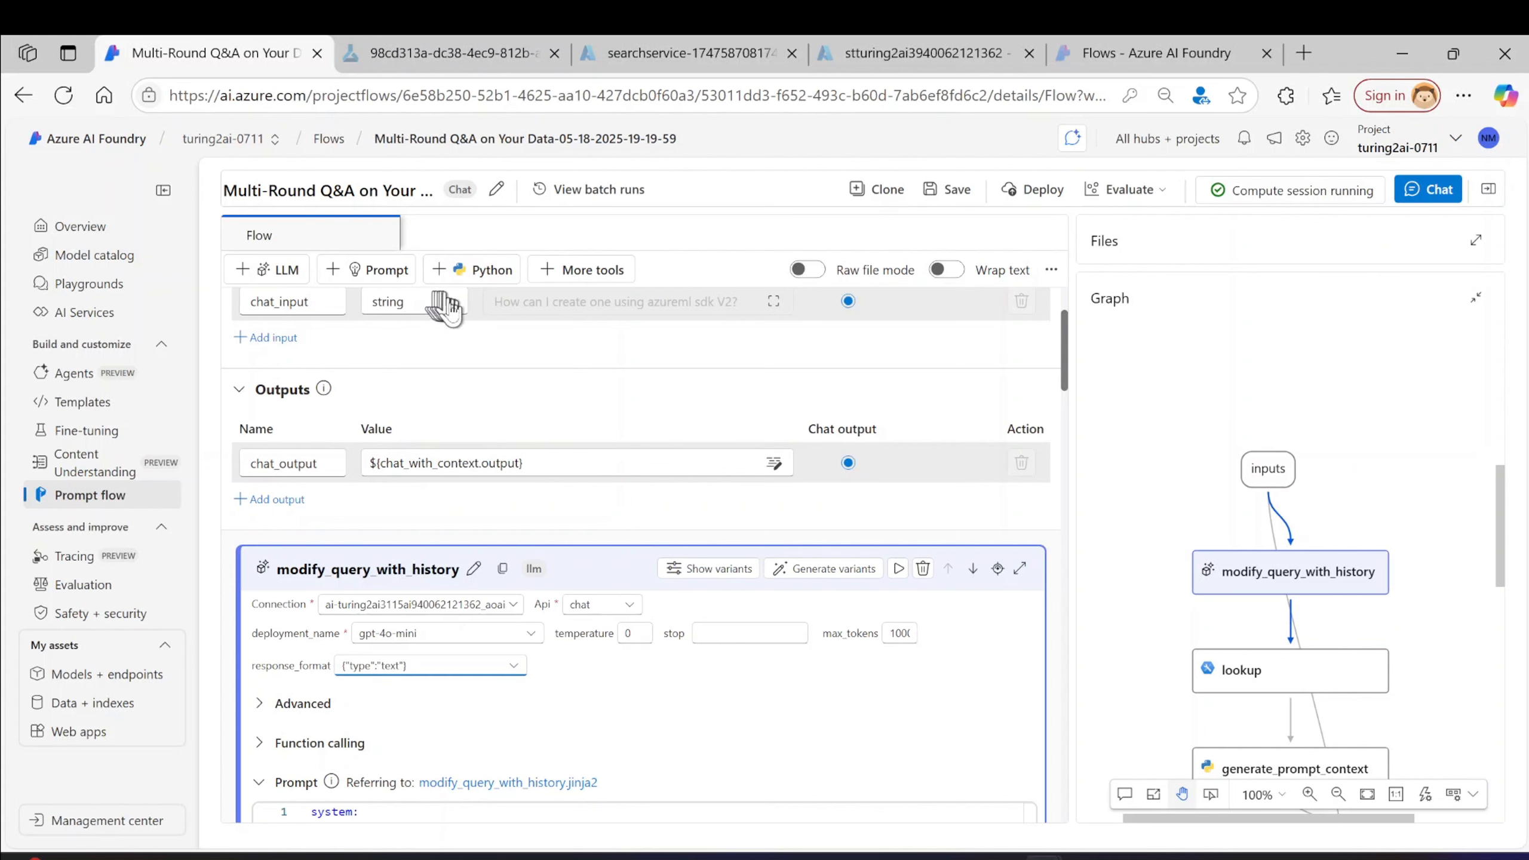
- Mark the chat_history loop, chat_input reference and follow-up input line 14 in the prompt
scroll(527, 659, down, 2)
scroll(527, 659, down, 2)
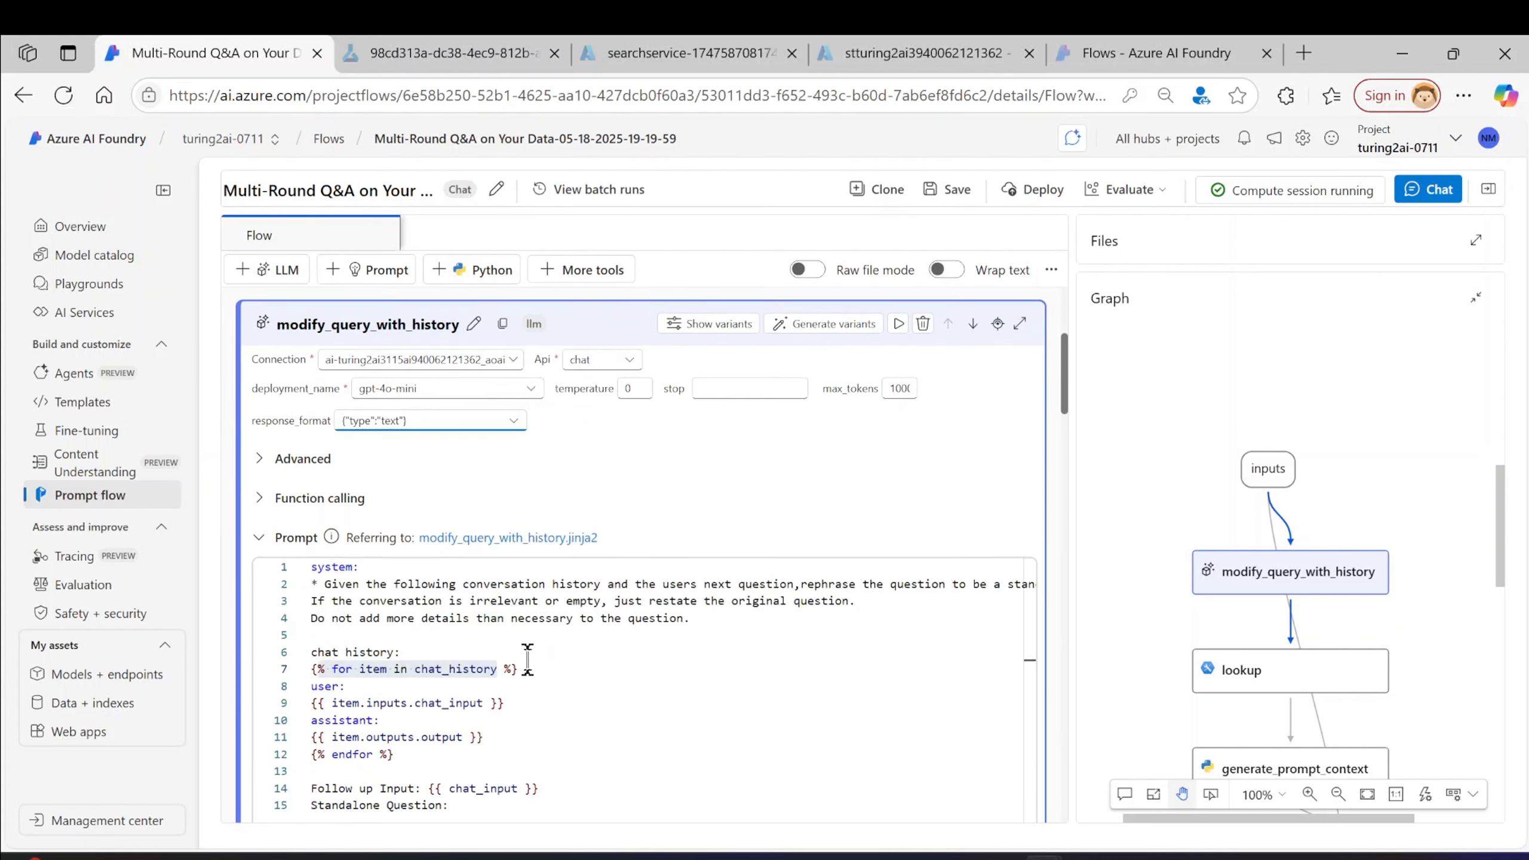
drag(464, 614, 497, 614)
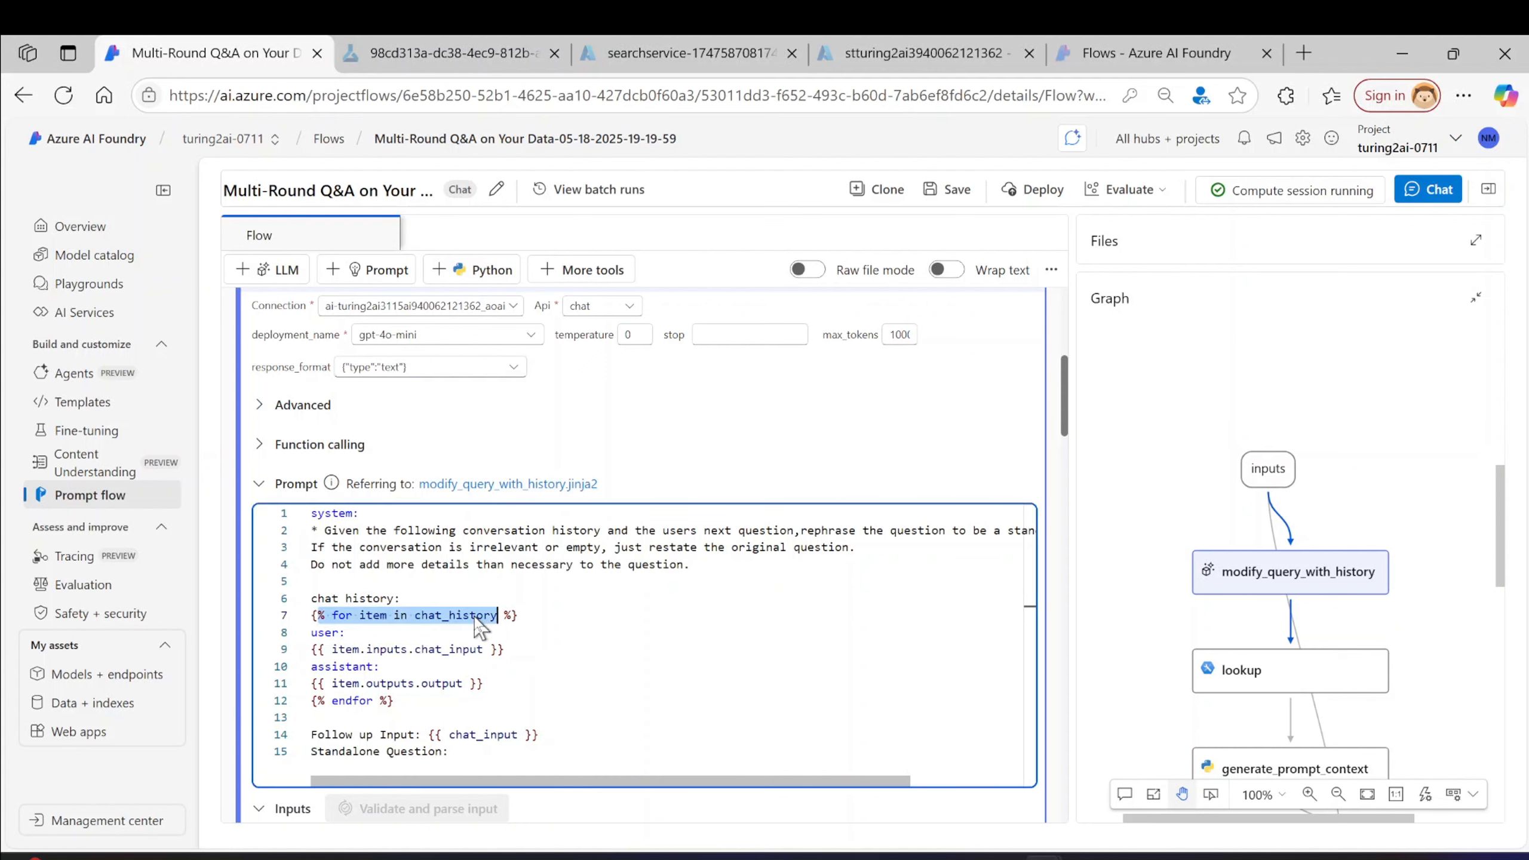
drag(359, 649, 429, 648)
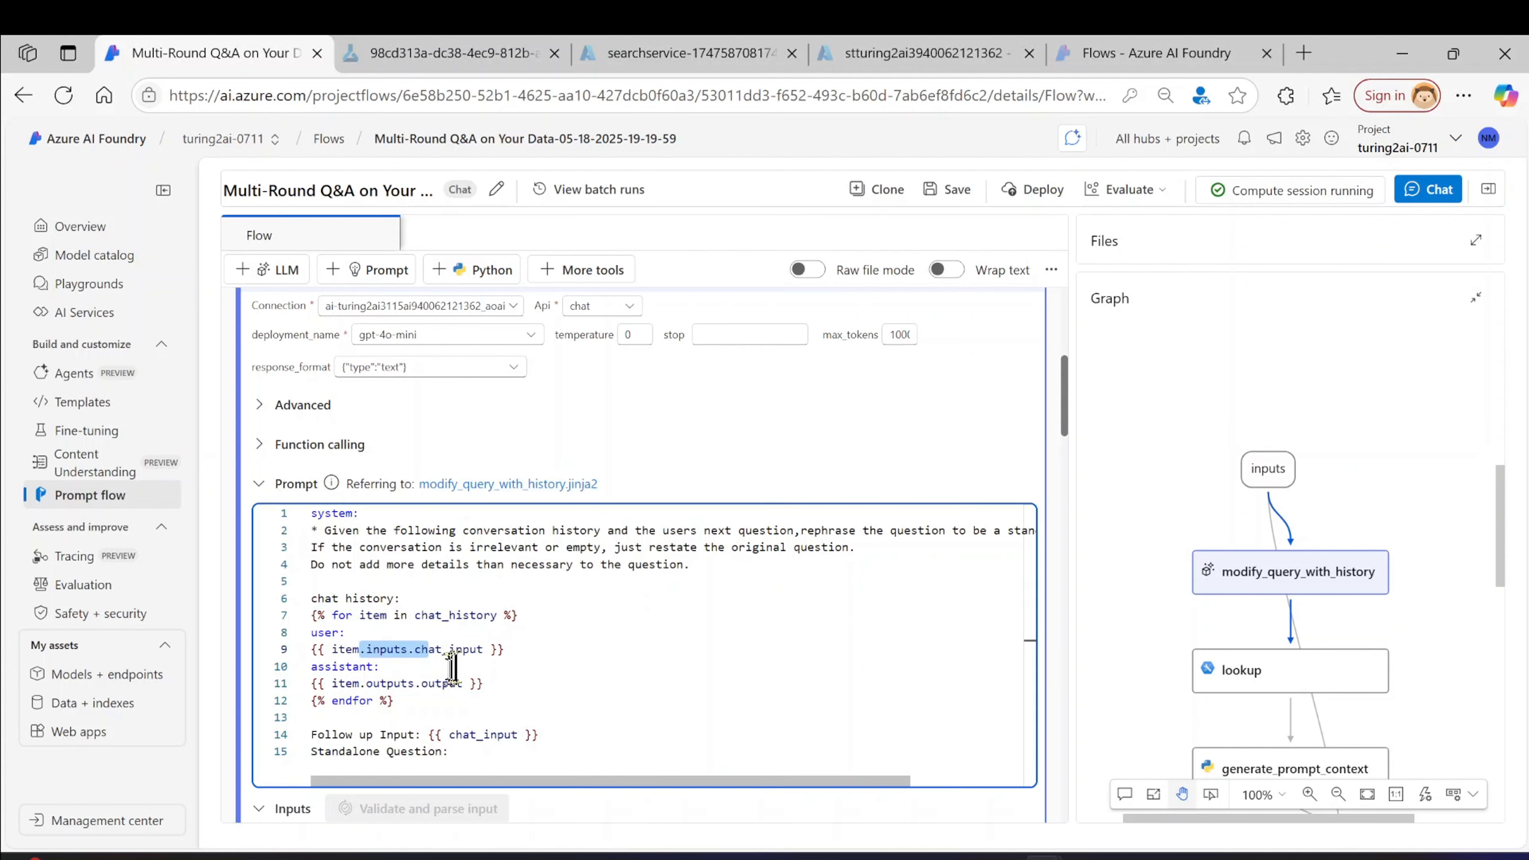
scroll(506, 680, down, 2)
click(356, 585)
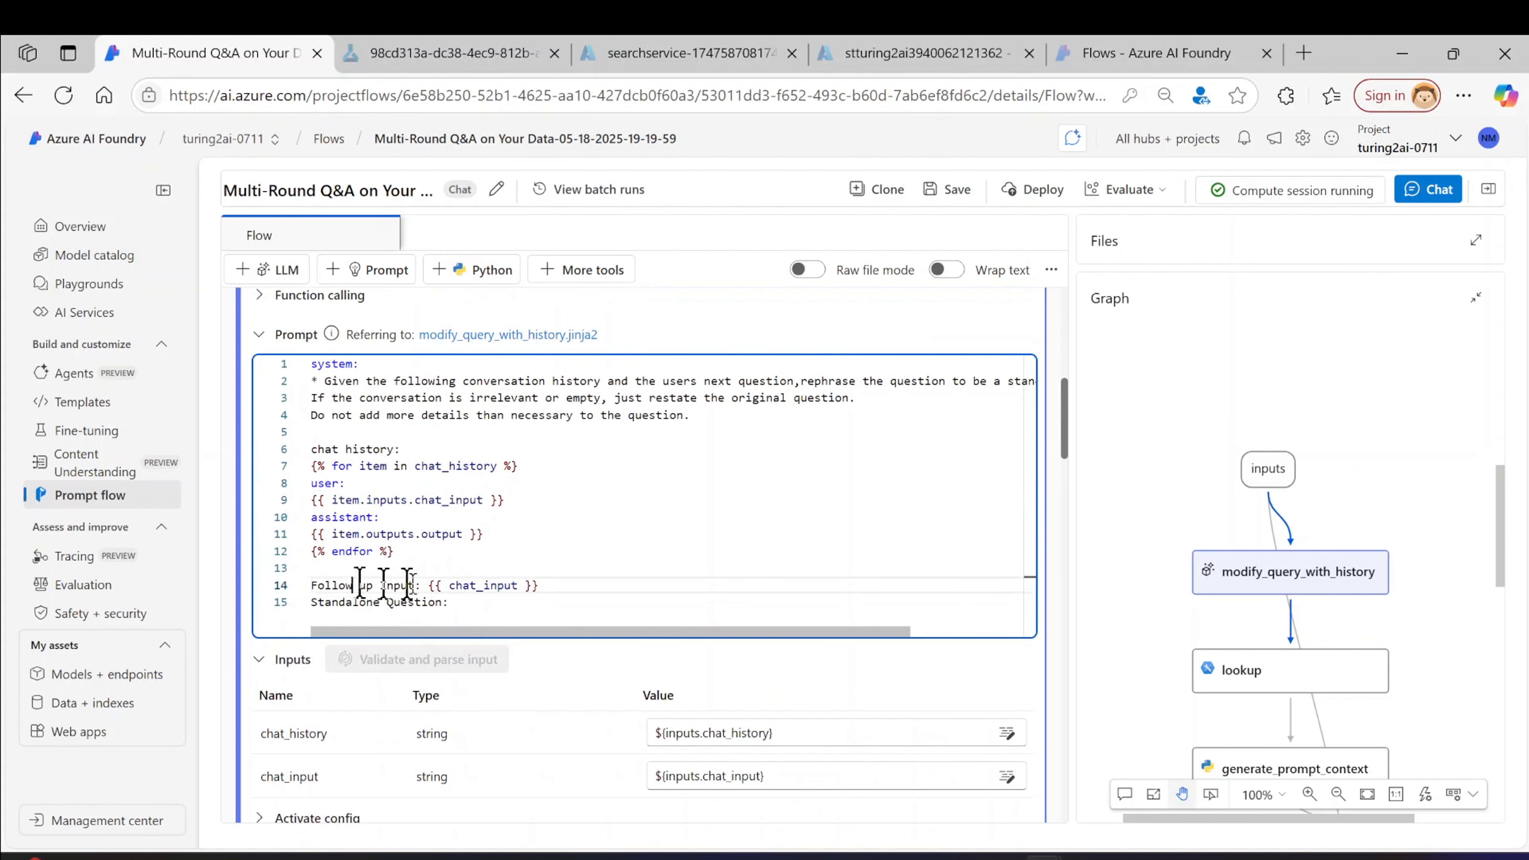
drag(360, 585, 425, 585)
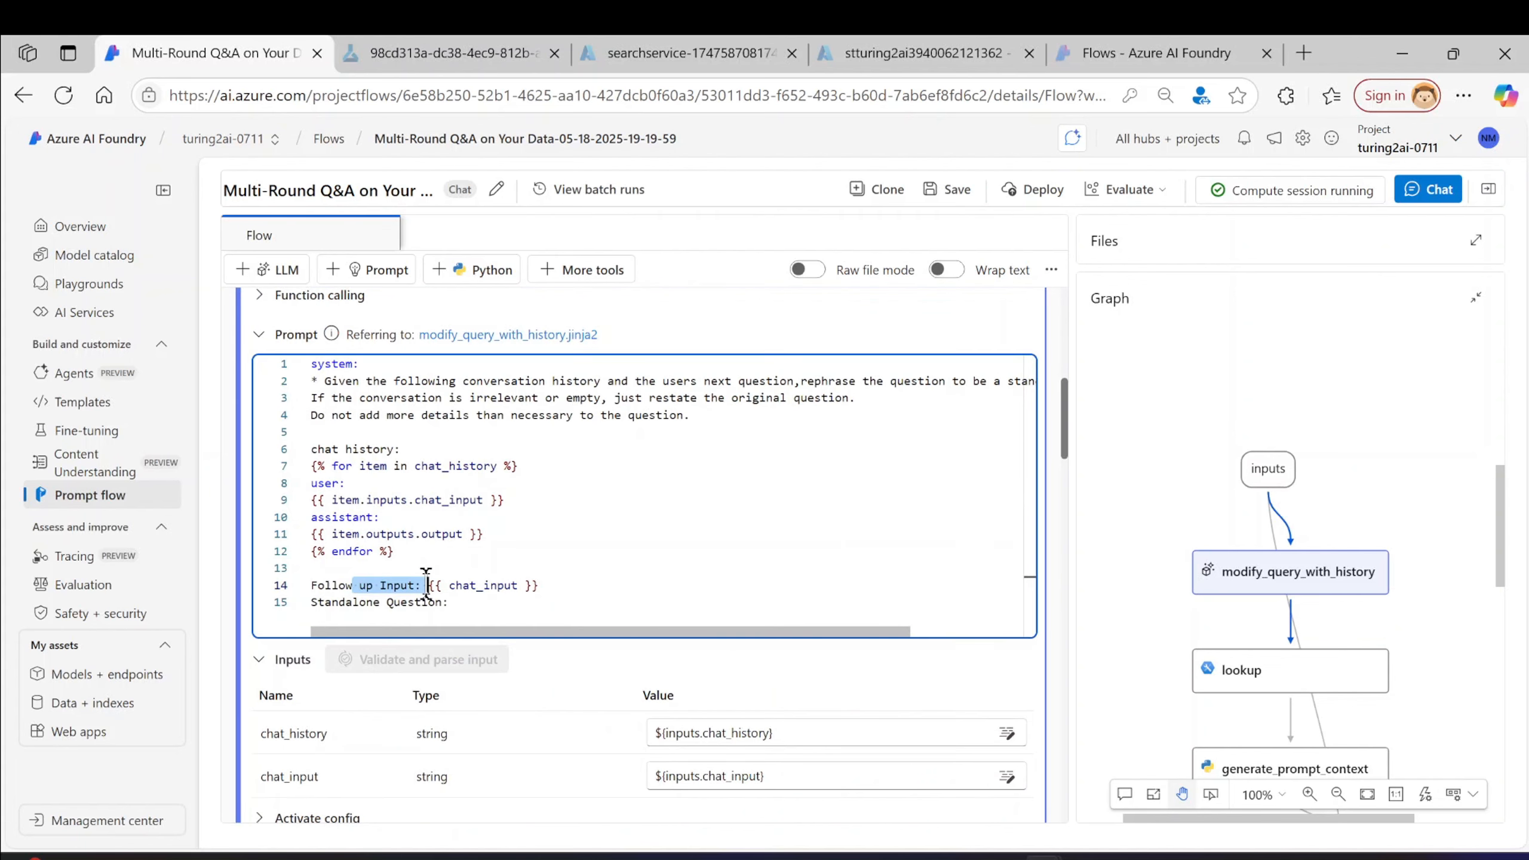
- Check the ${inputs.chat_input} value and expand the node's Activate config settings
click(1217, 581)
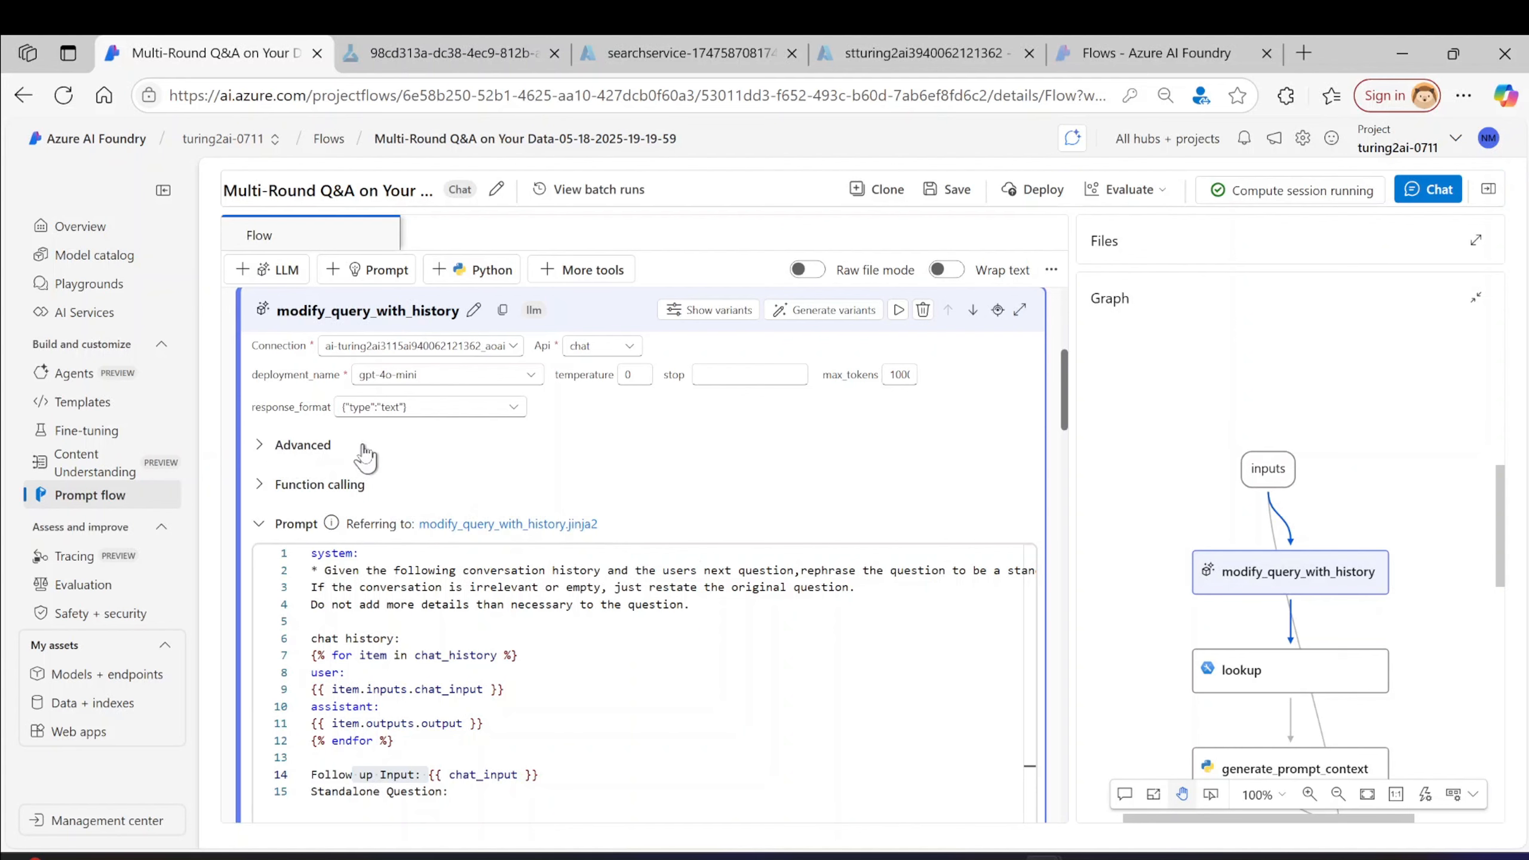
scroll(364, 457, down, 4)
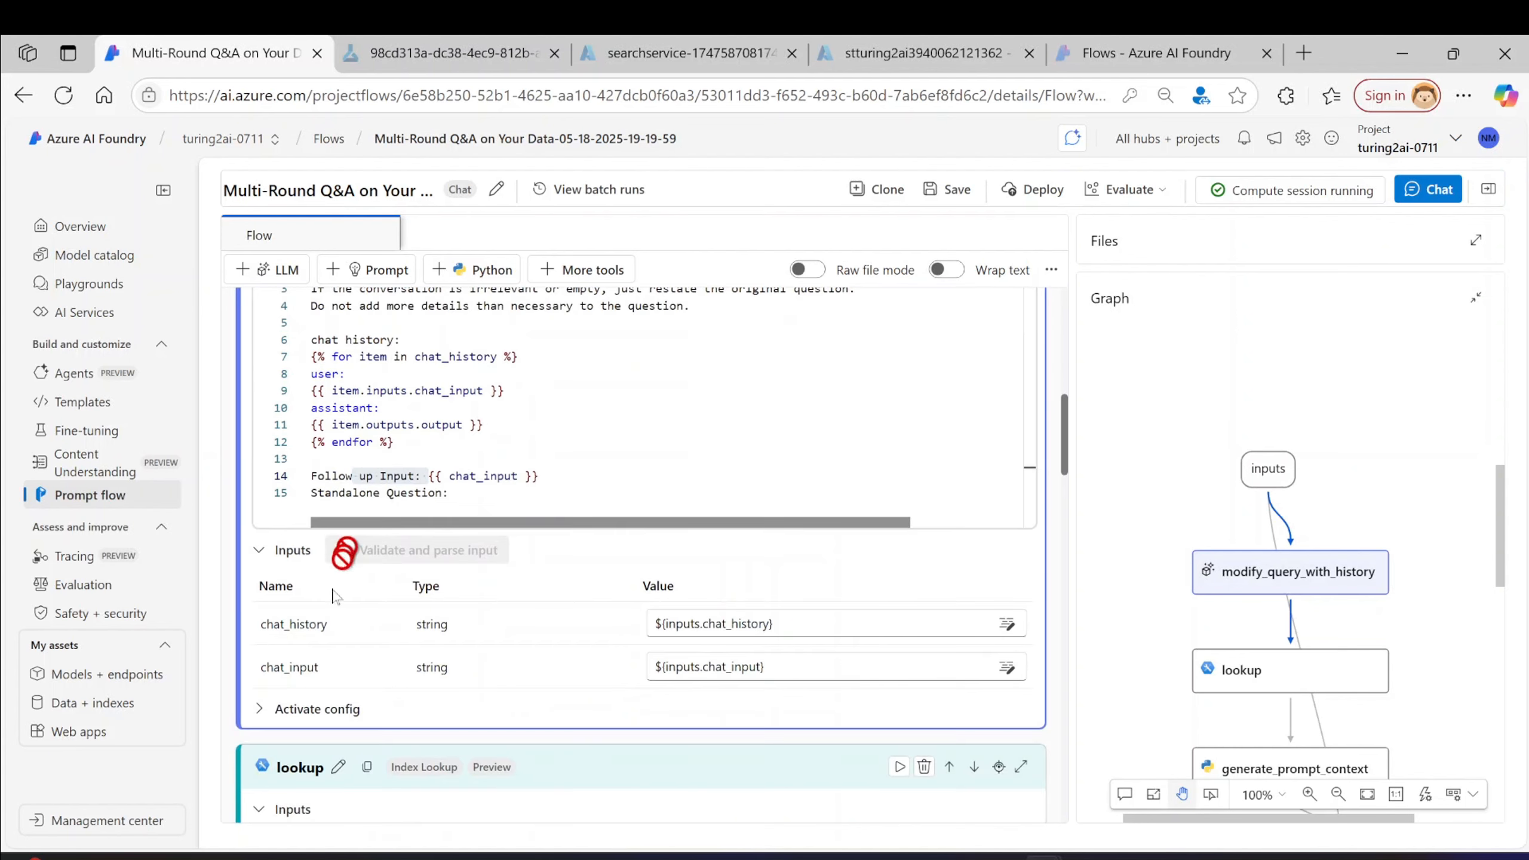
triple_click(761, 665)
mouse_move(761, 665)
mouse_down()
mouse_move(629, 669)
mouse_move(738, 668)
mouse_up()
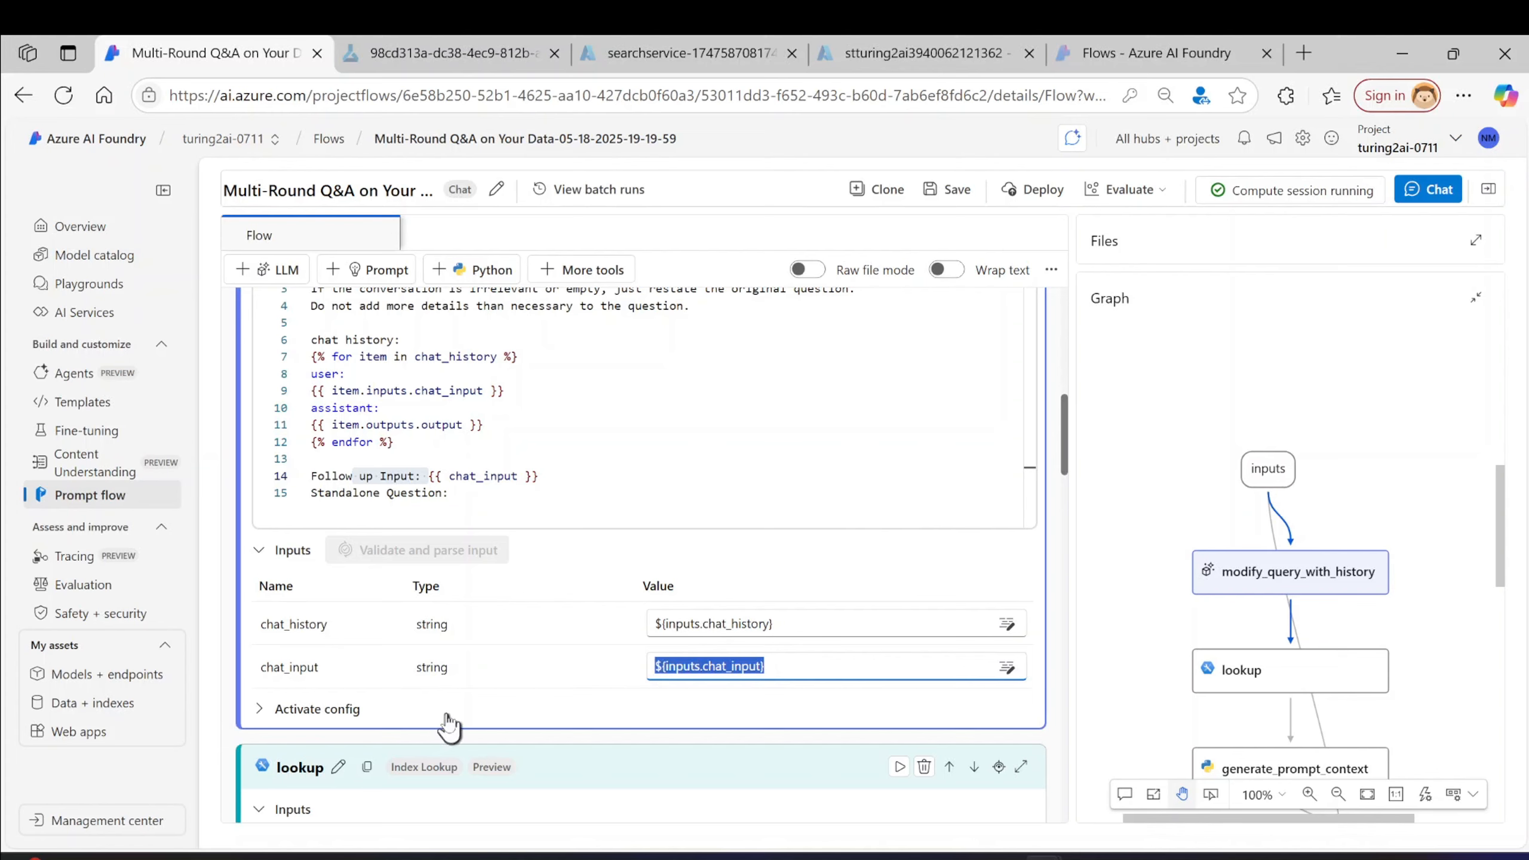
click(324, 713)
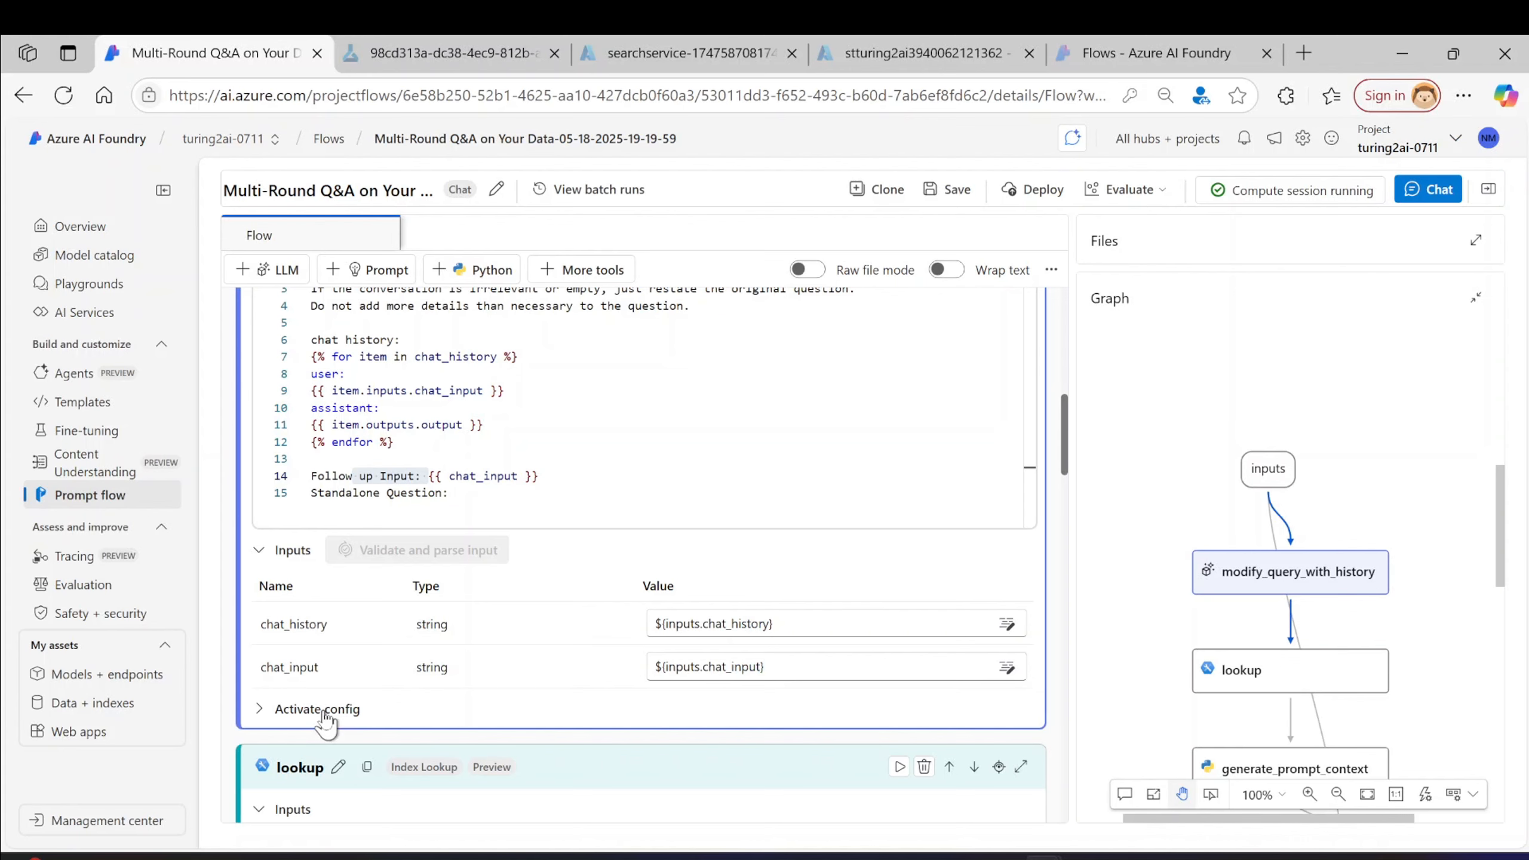
click(324, 713)
scroll(443, 710, down, 2)
scroll(447, 710, up, 2)
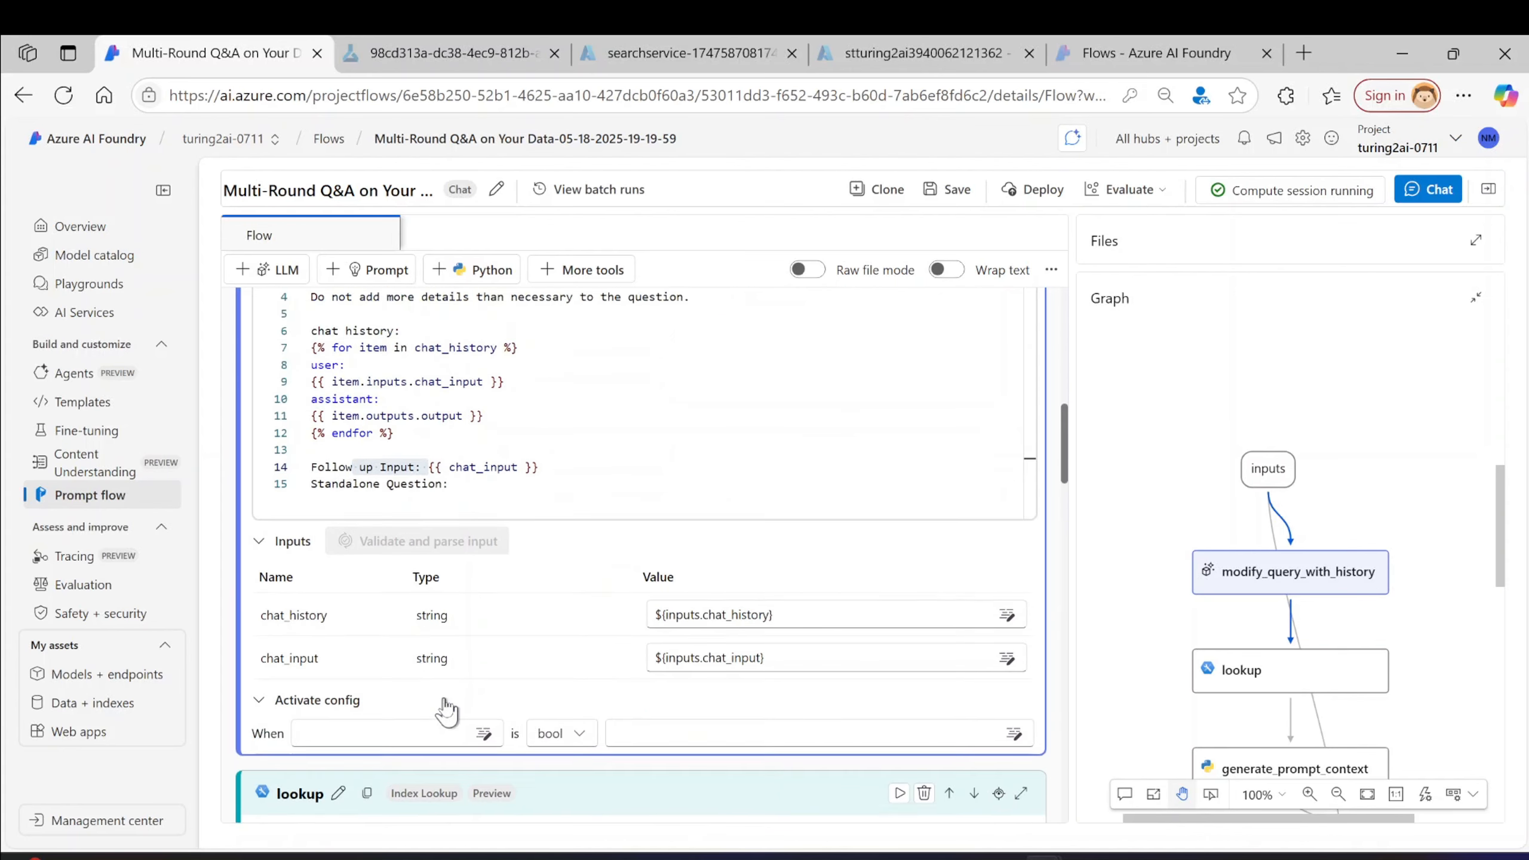
scroll(446, 711, up, 5)
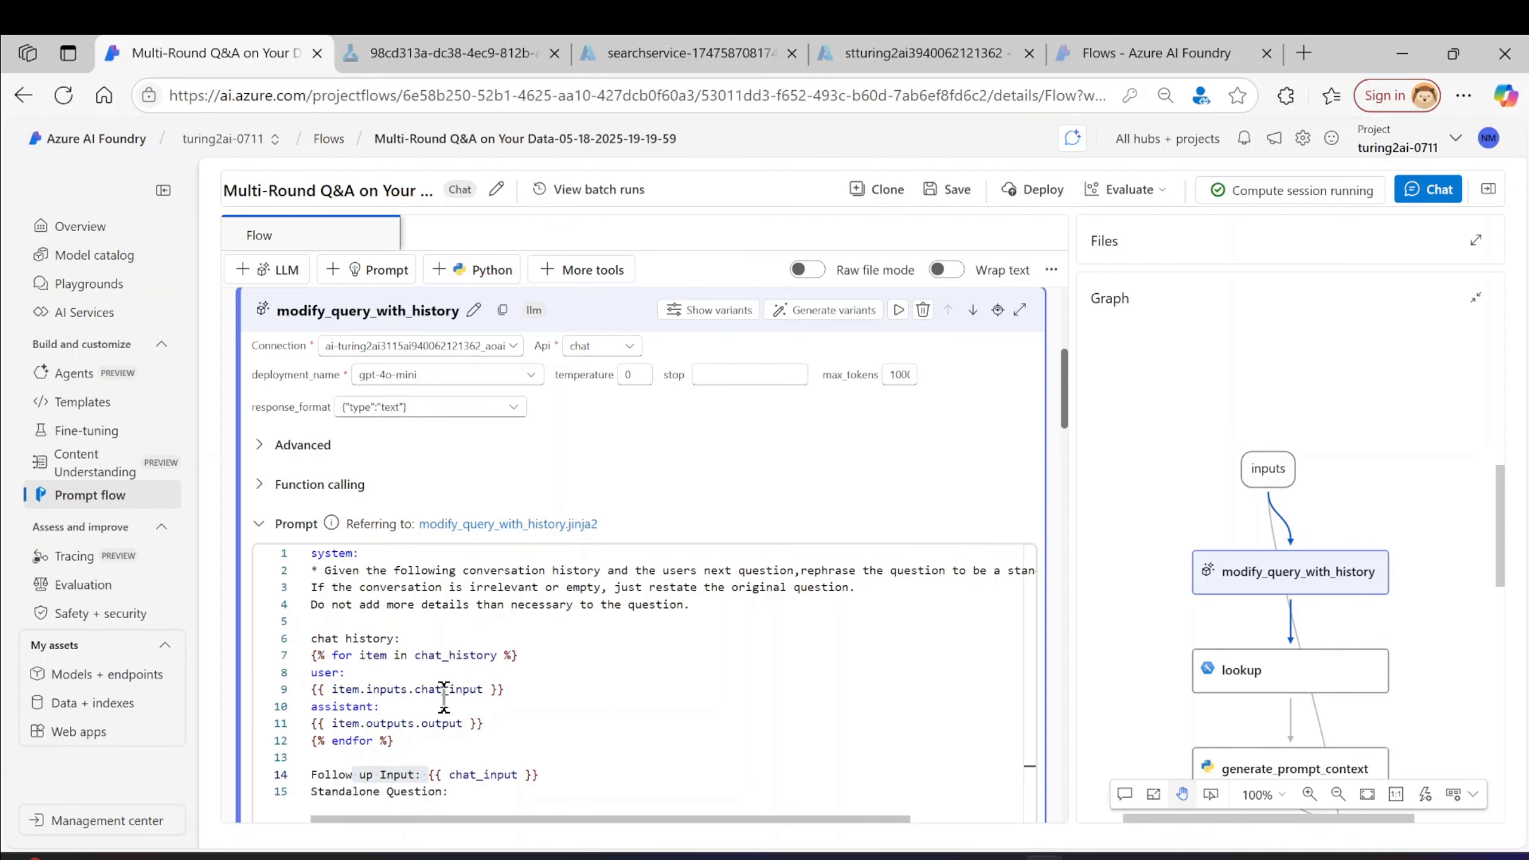
scroll(444, 698, down, 12)
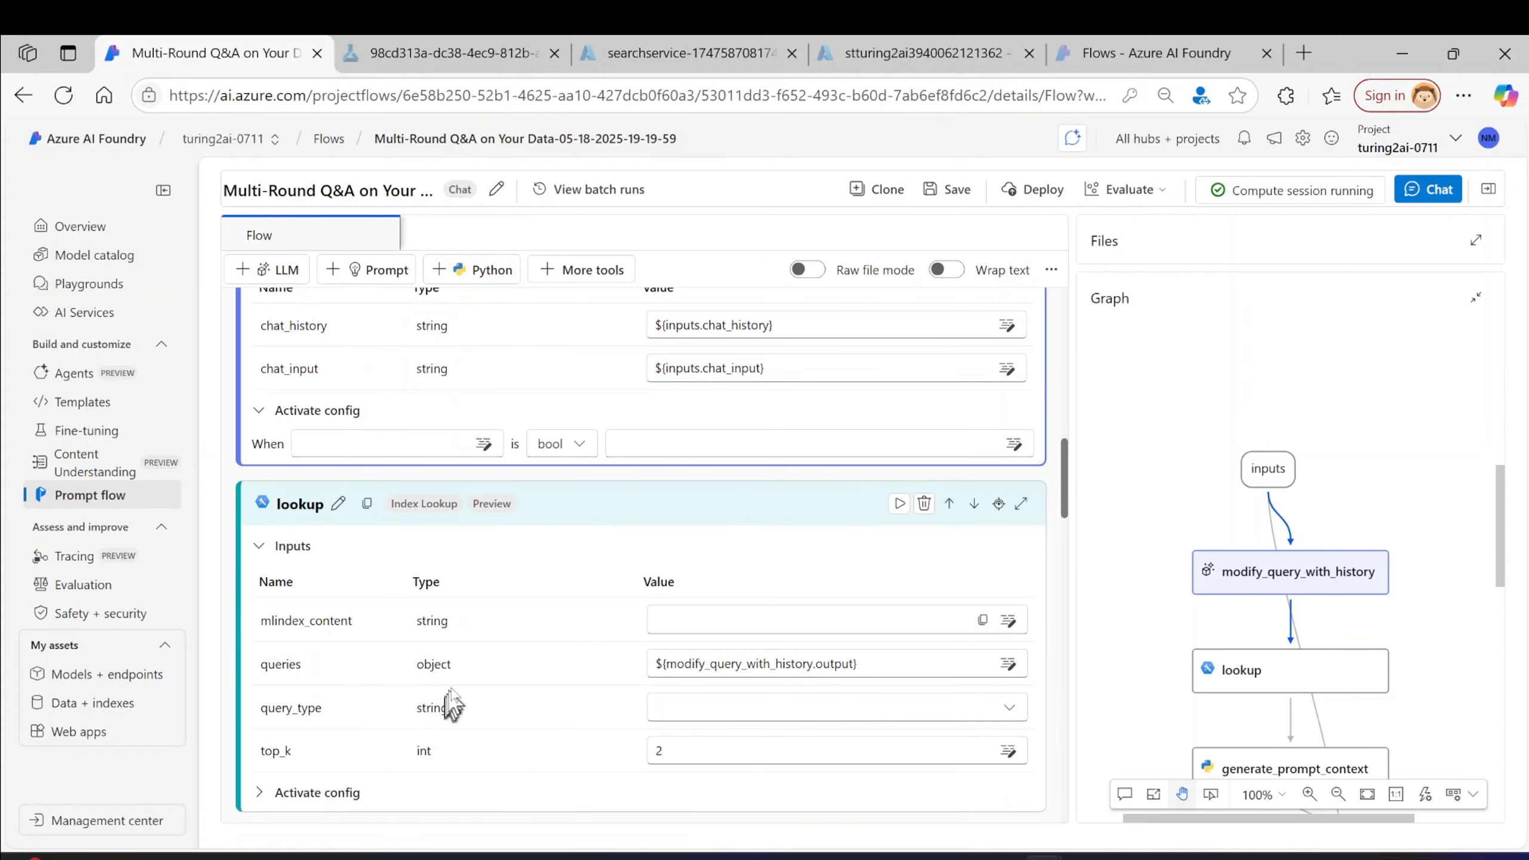
- Point mlindex_content at Azure AI Search: chatbotturing2ai connection, healthvector index, content field 'content'
click(848, 619)
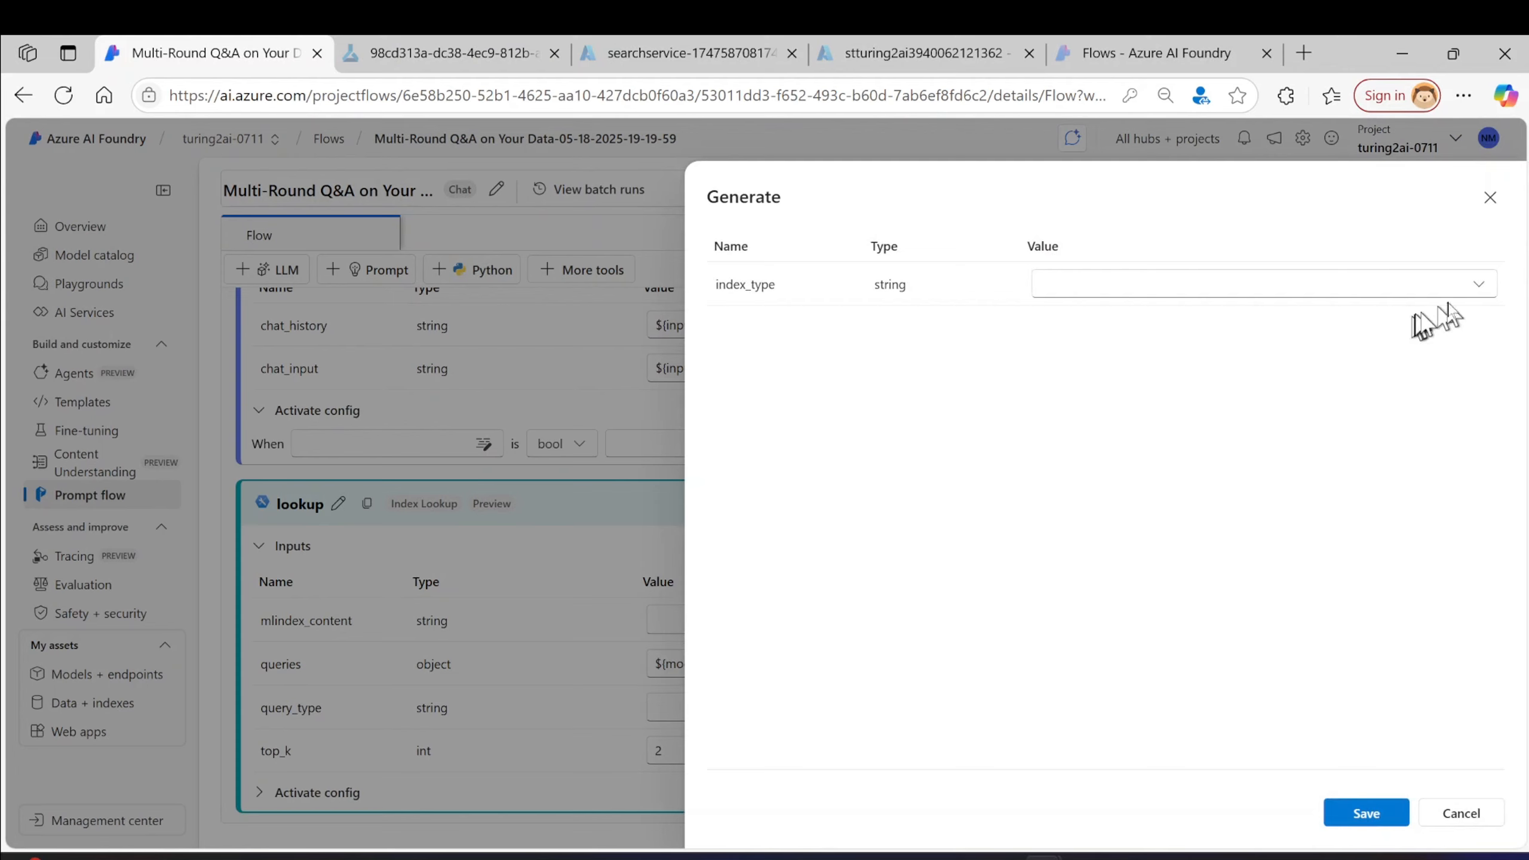
click(1481, 288)
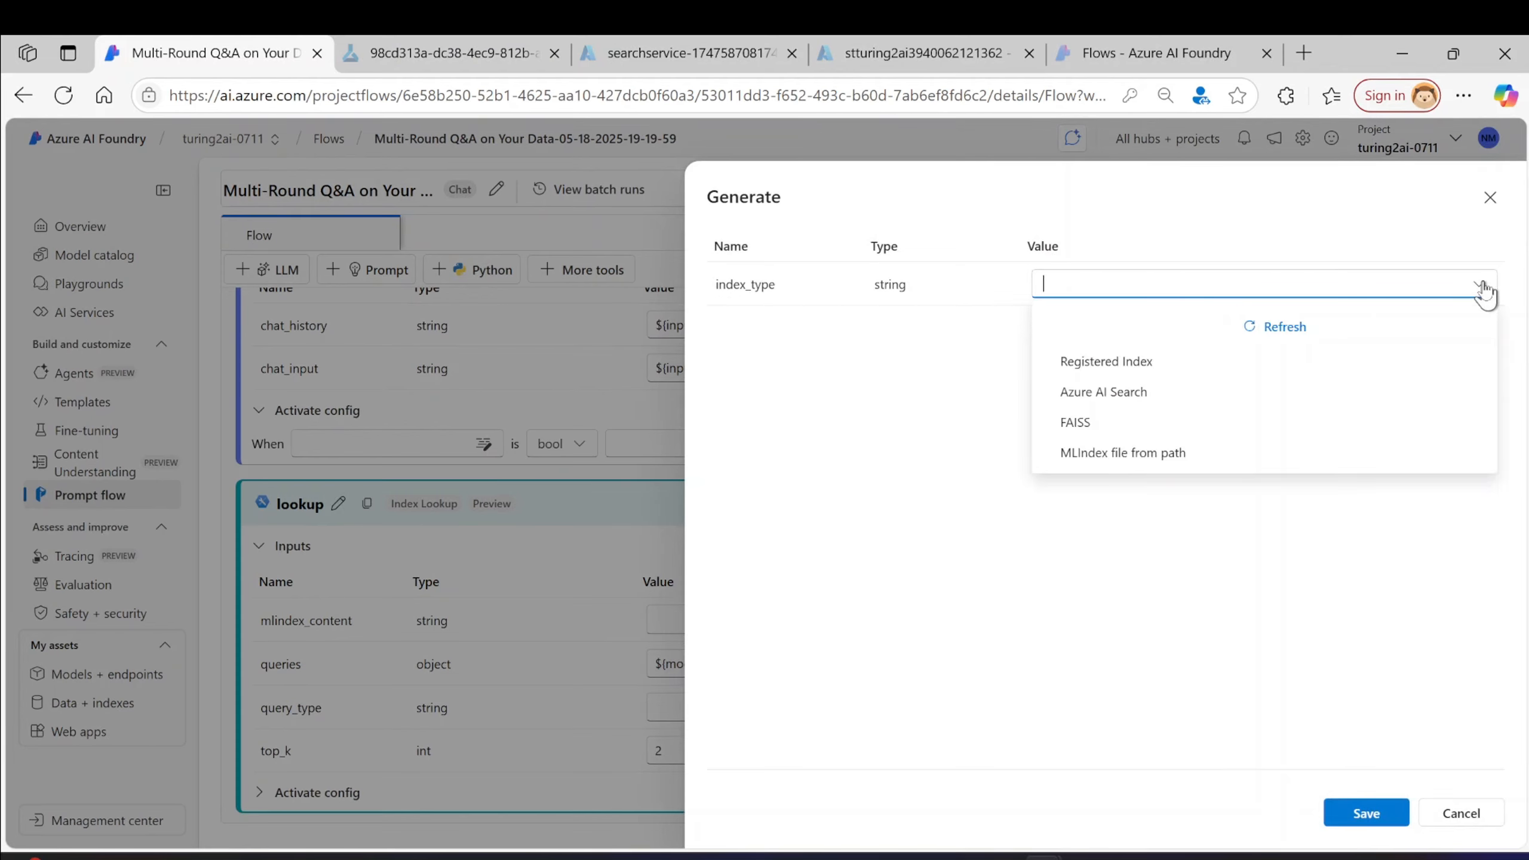
click(1146, 396)
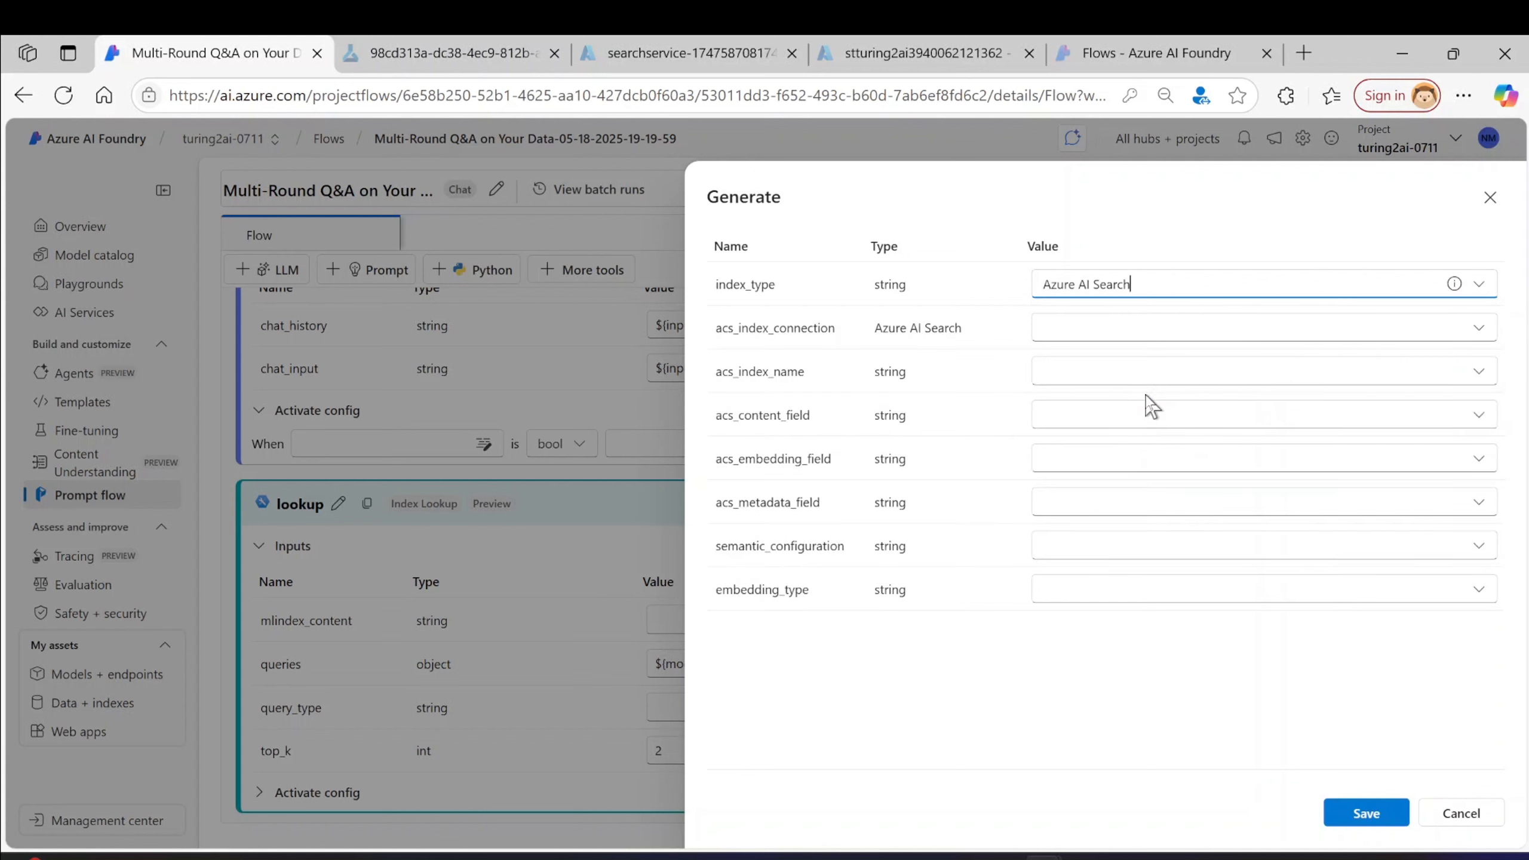
click(1480, 328)
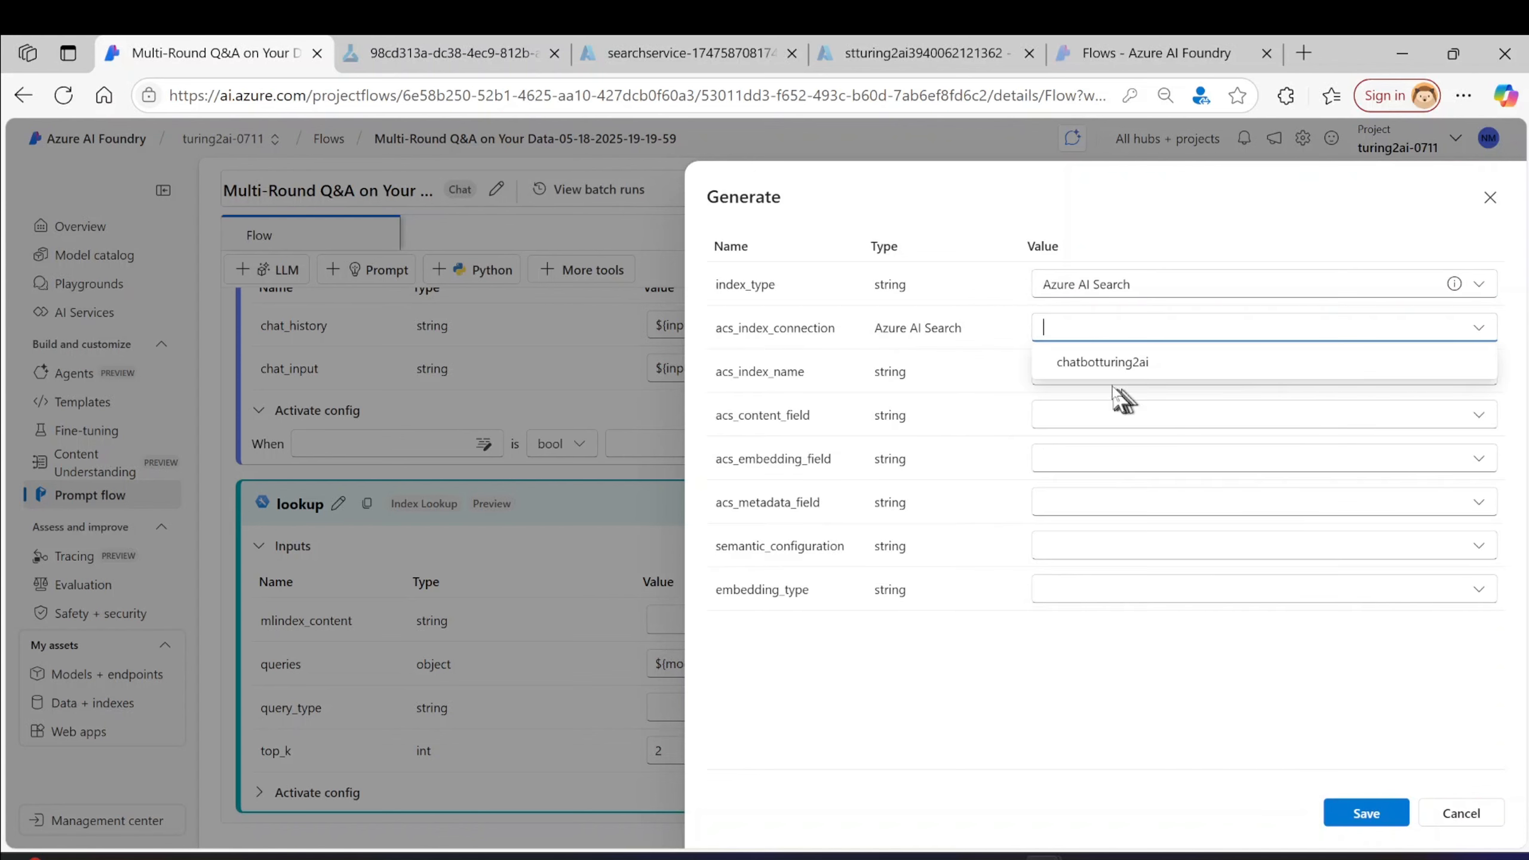
click(1101, 366)
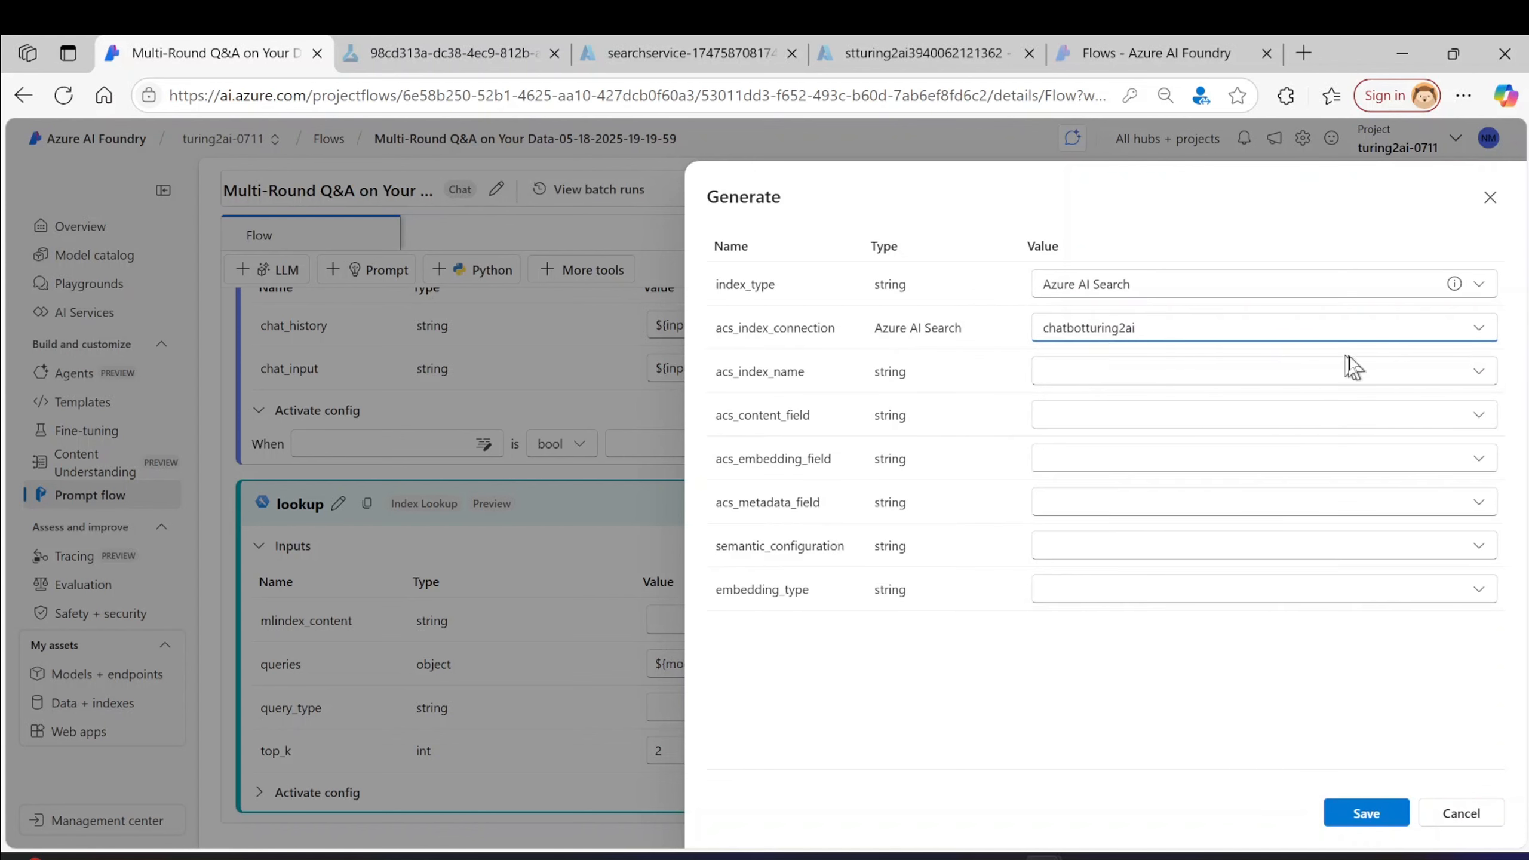
click(1477, 374)
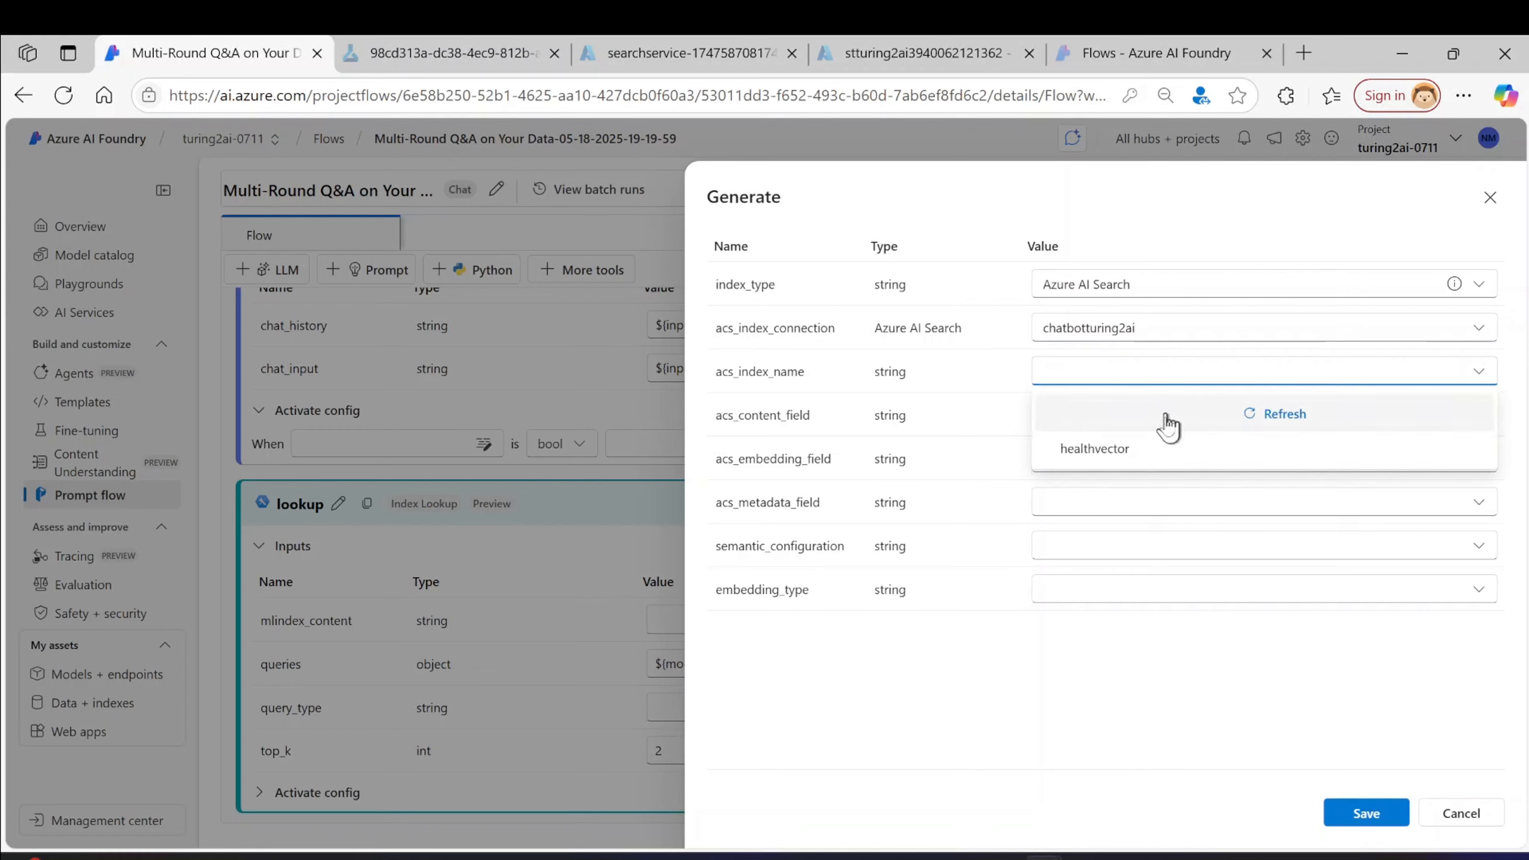
click(1100, 448)
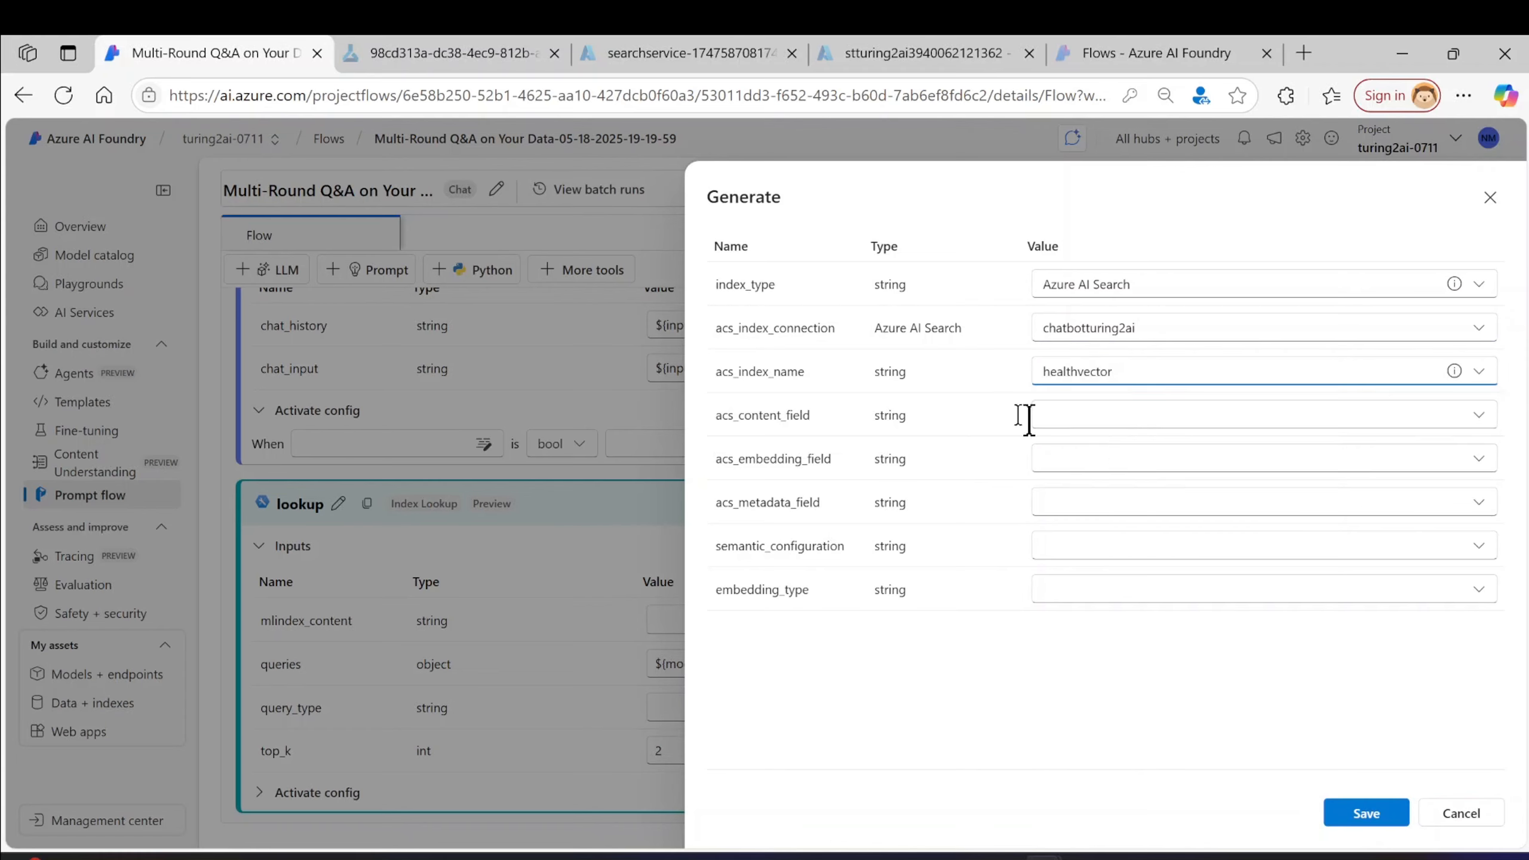
click(1481, 416)
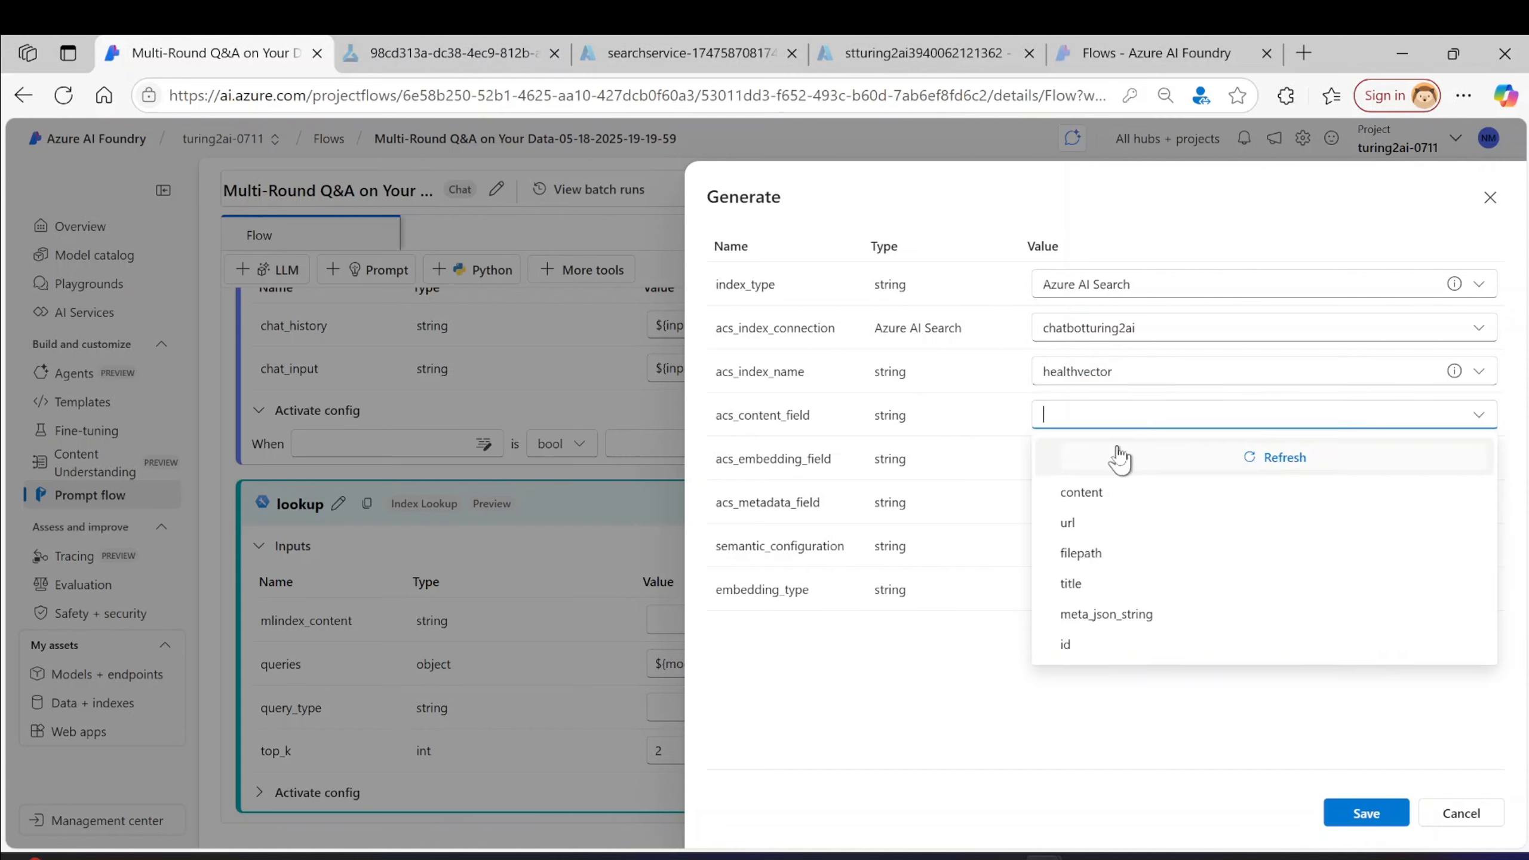
click(1348, 489)
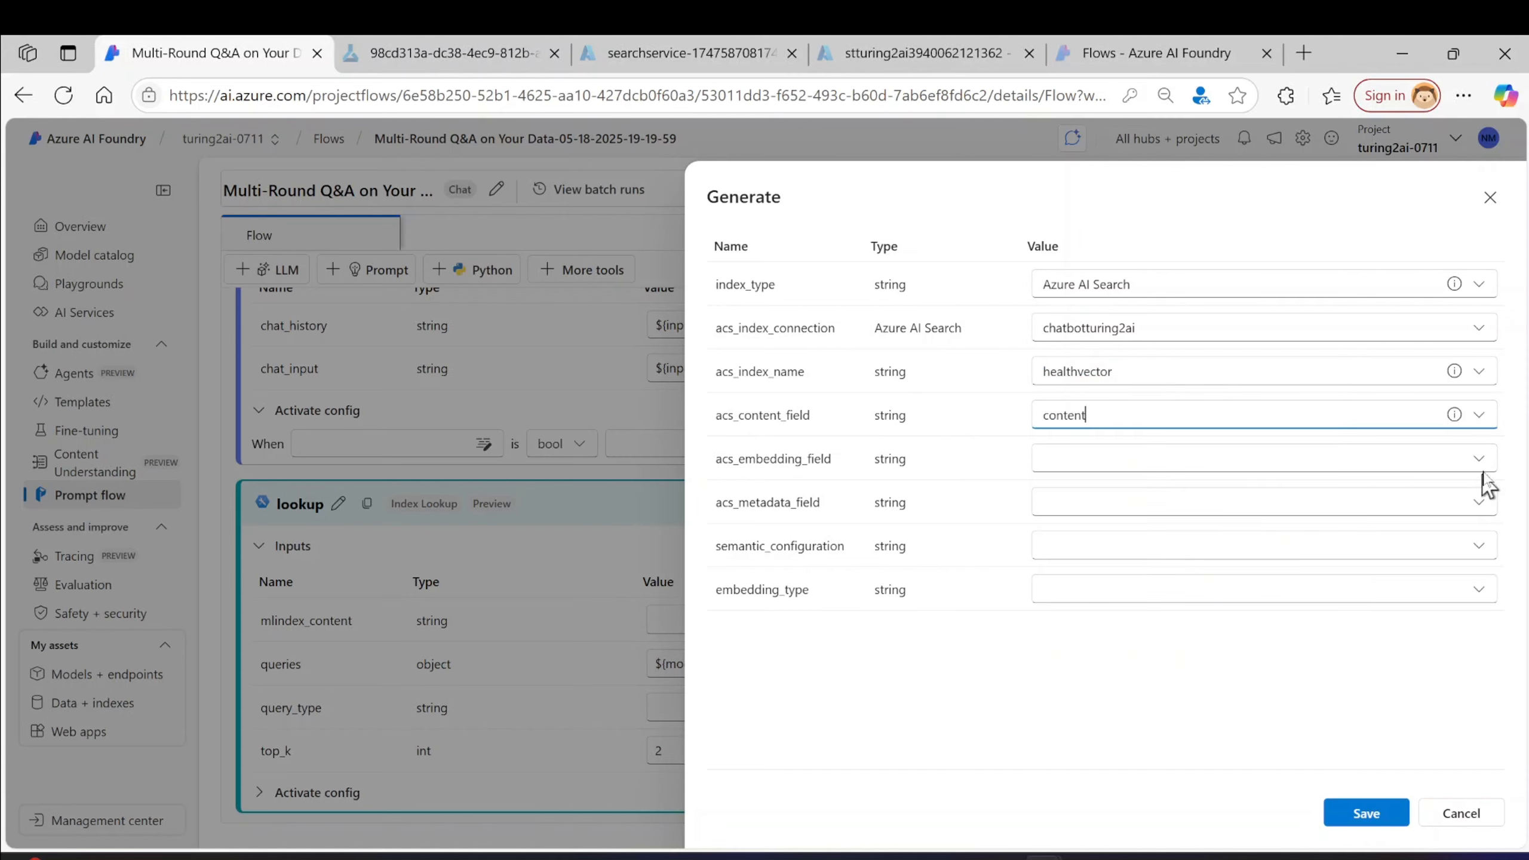
- Set embedding field contentVector, metadata content, azureml-default, and Azure OpenAI text-embedding-ada-002, then apply
click(1476, 459)
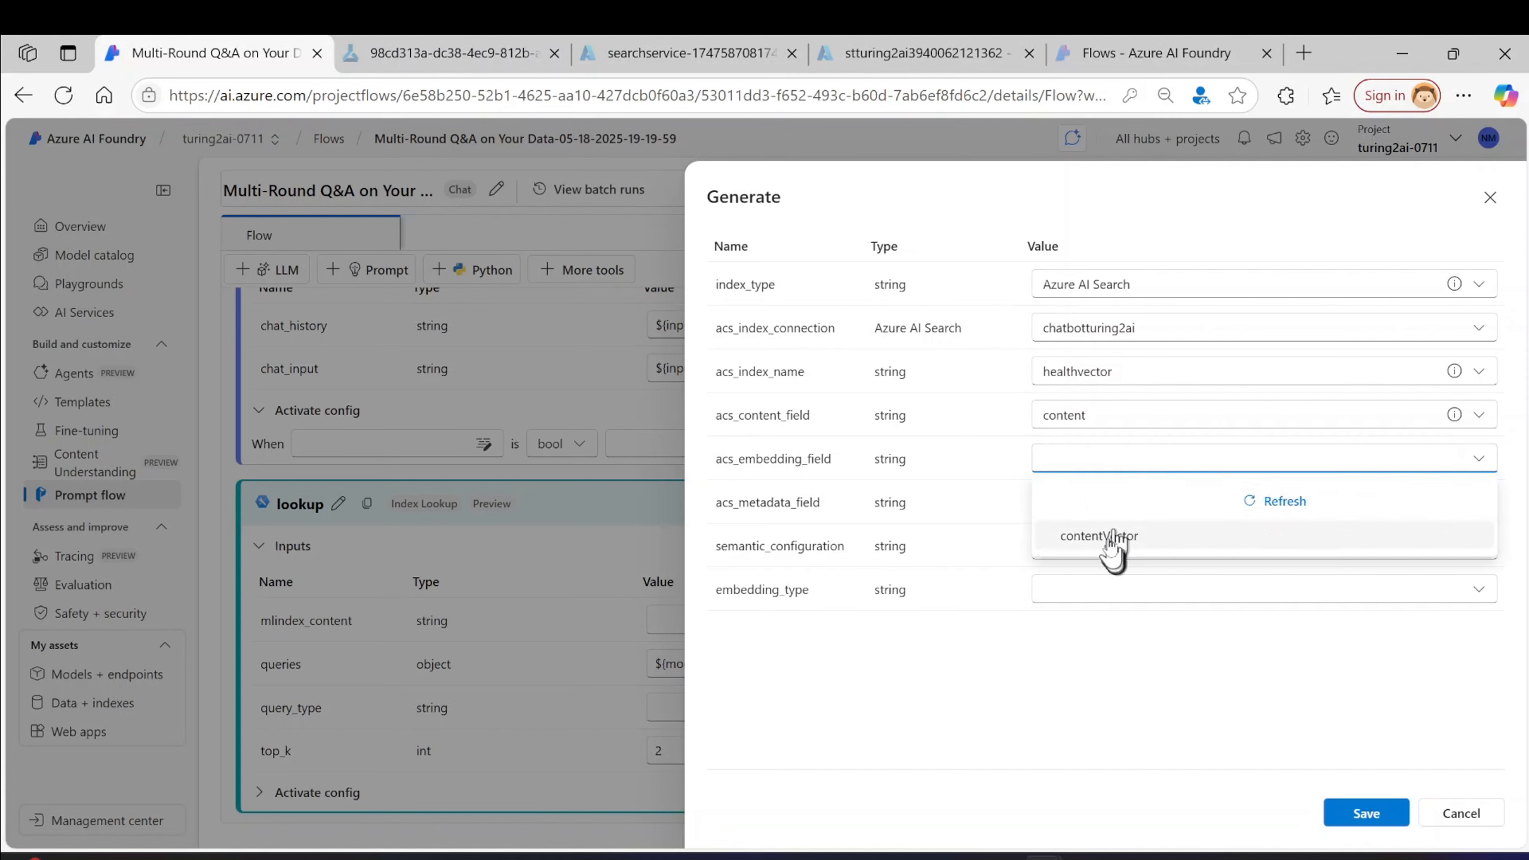
click(1112, 536)
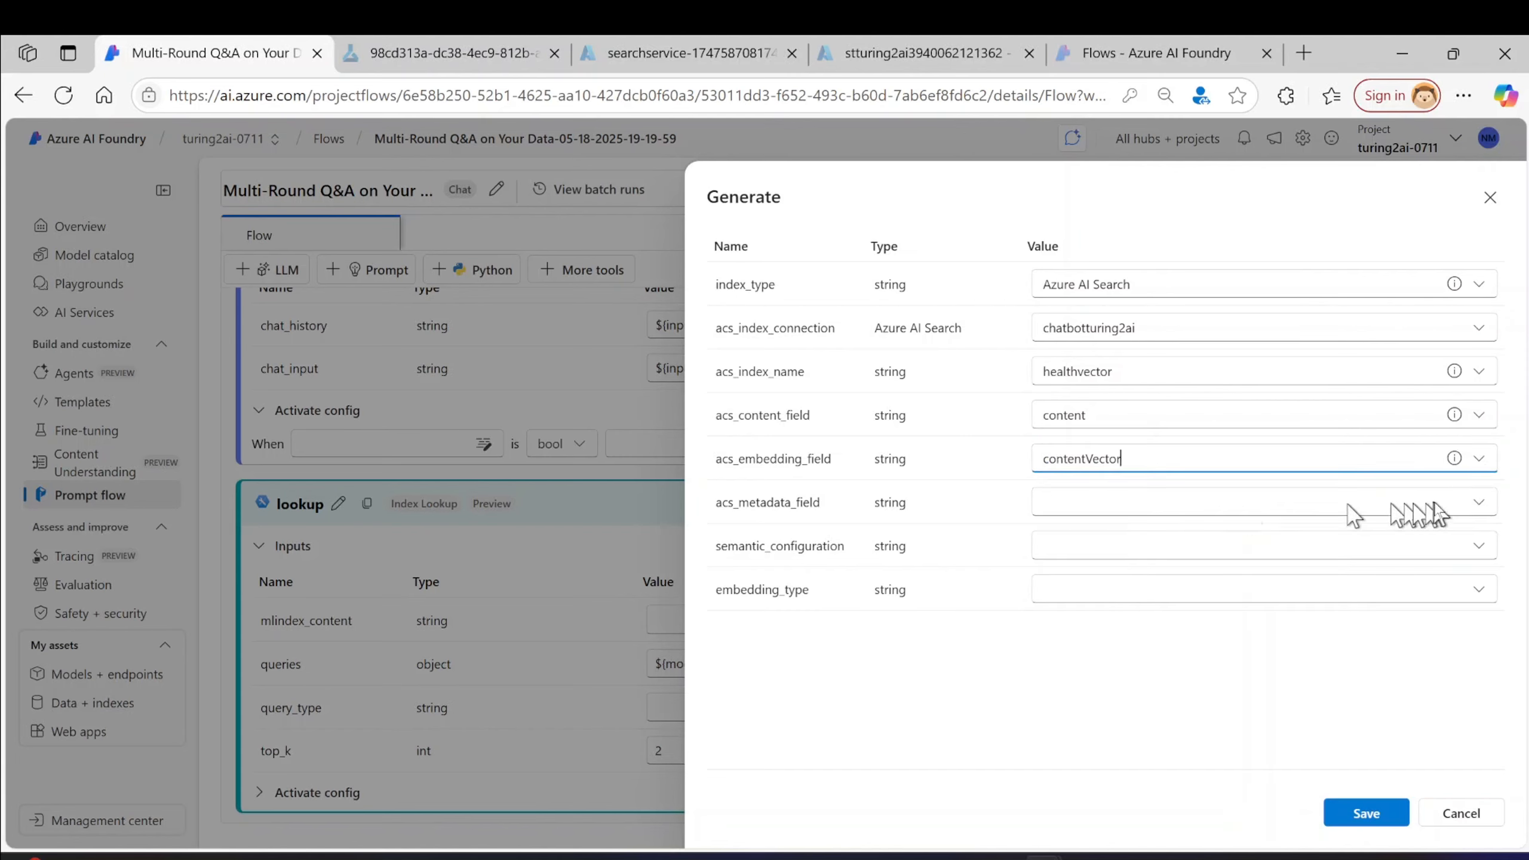
click(1479, 506)
click(1102, 584)
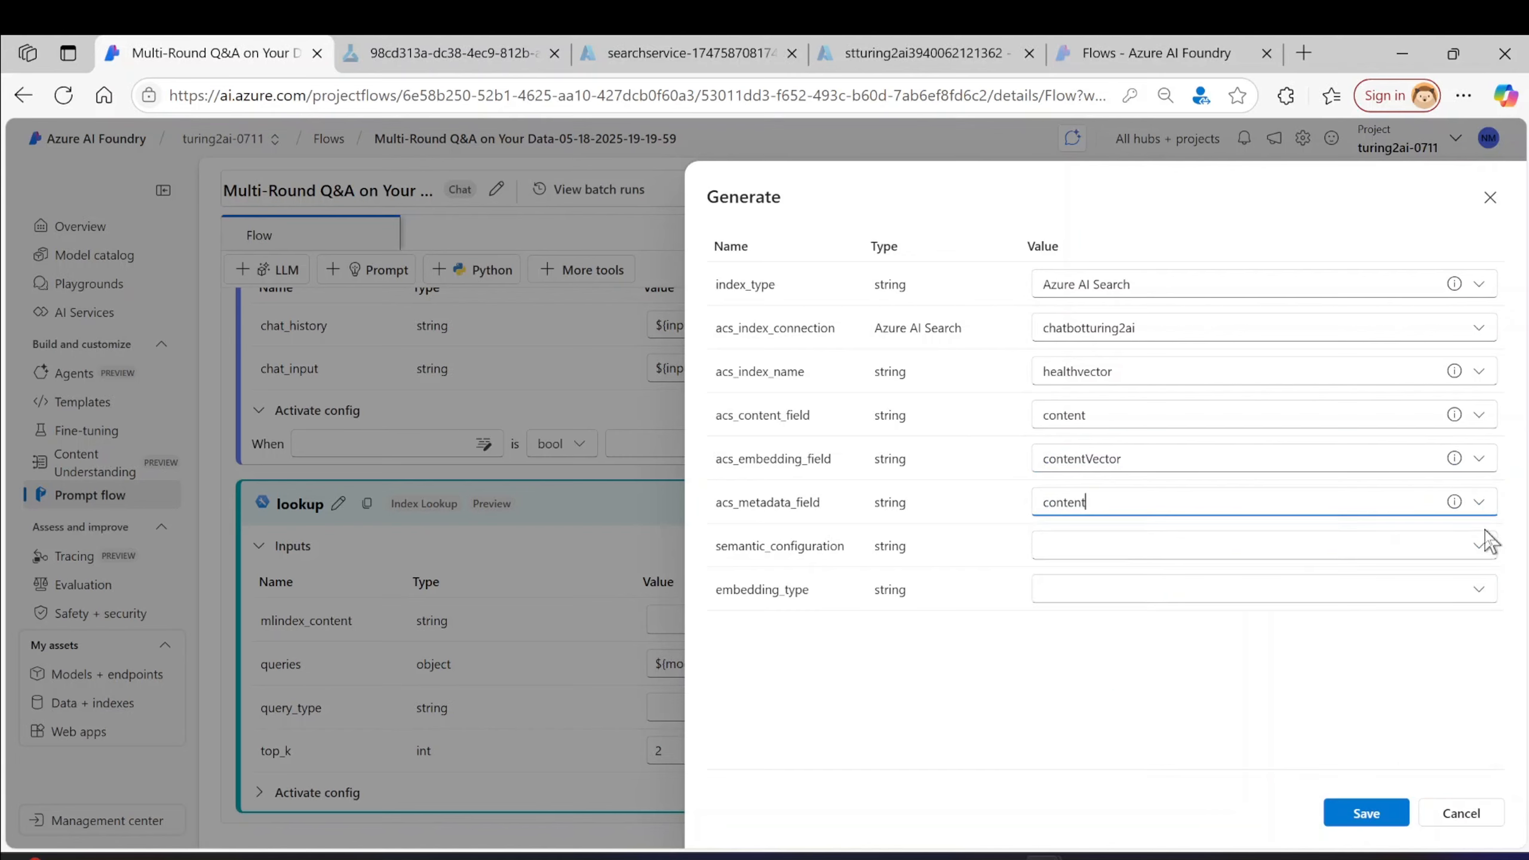
click(1479, 546)
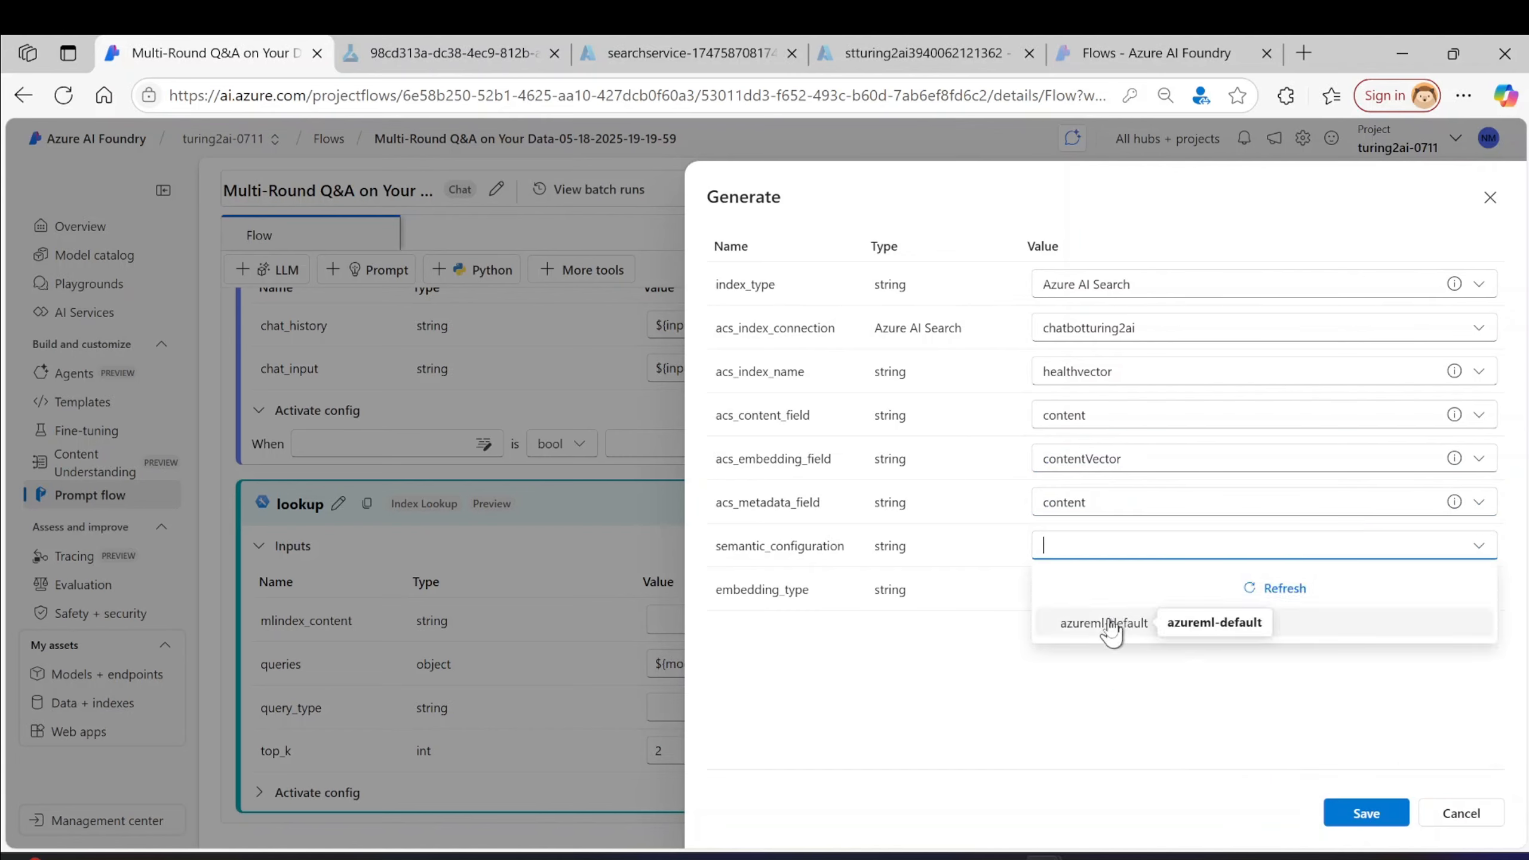
click(1113, 622)
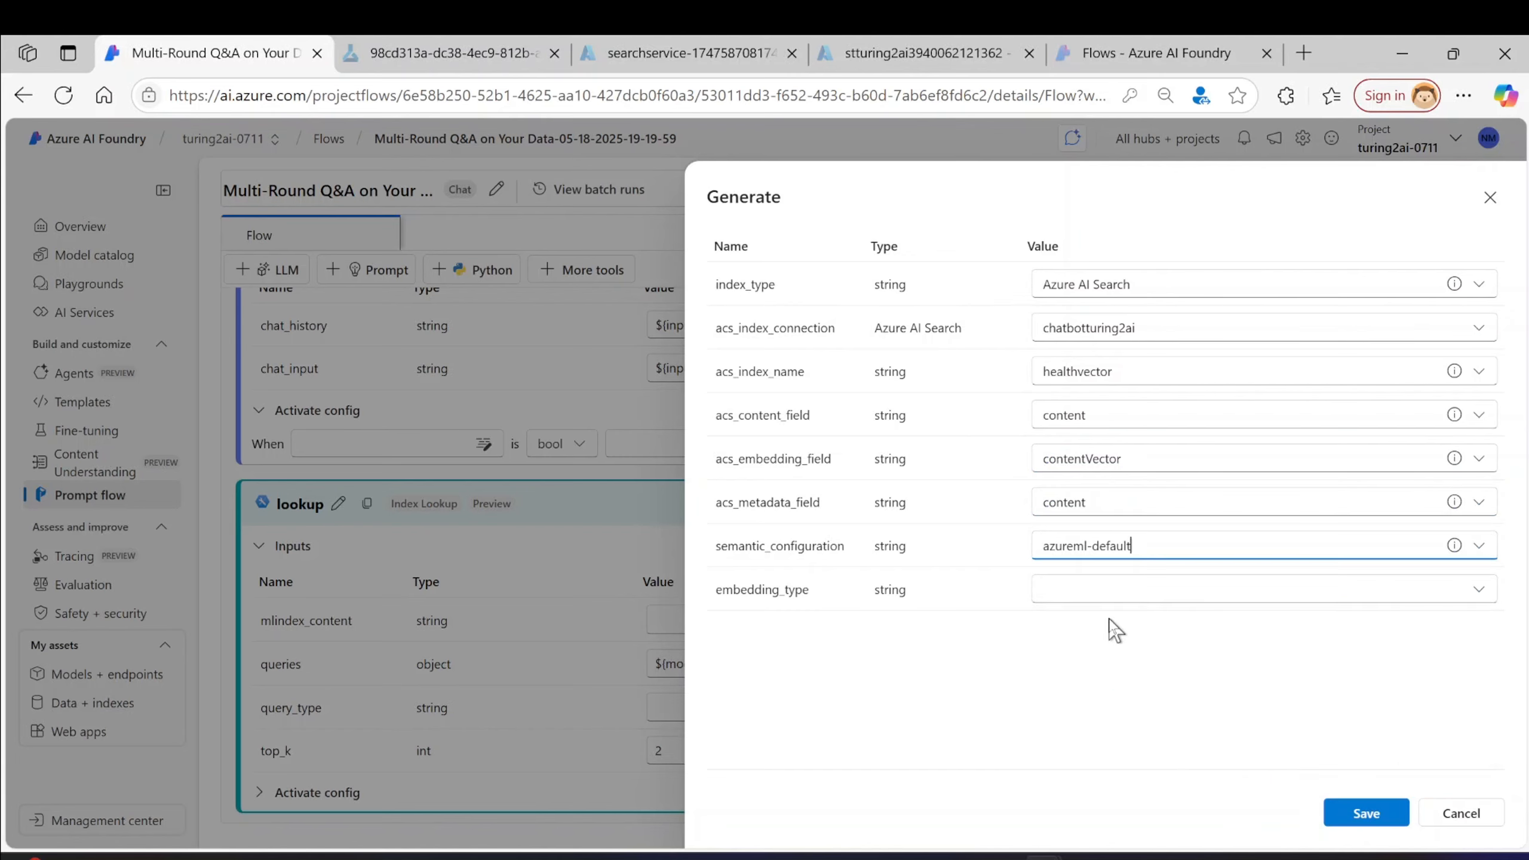
click(1478, 591)
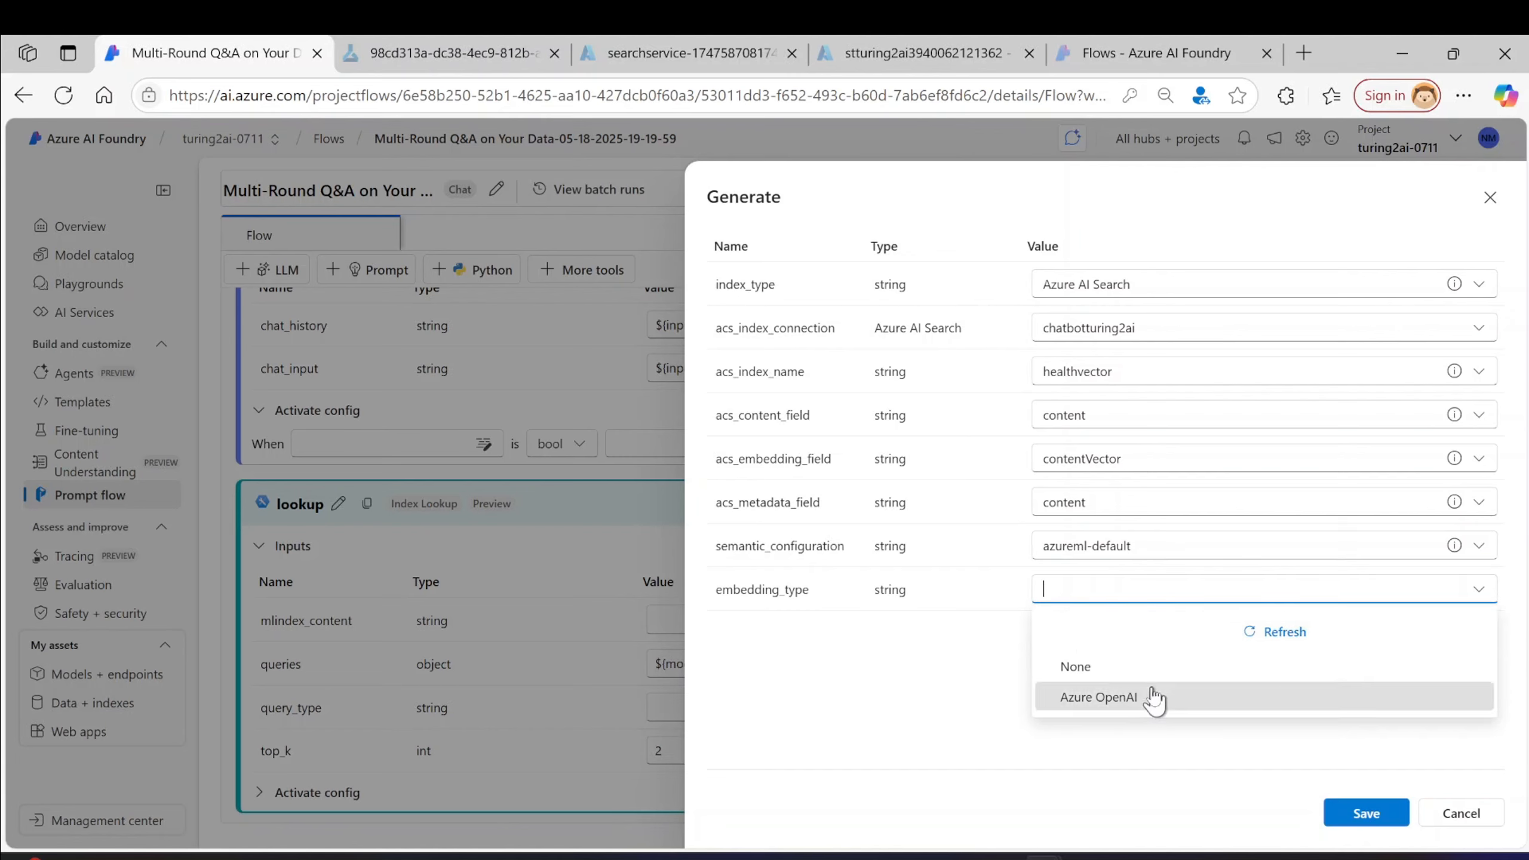
click(1153, 697)
click(1478, 638)
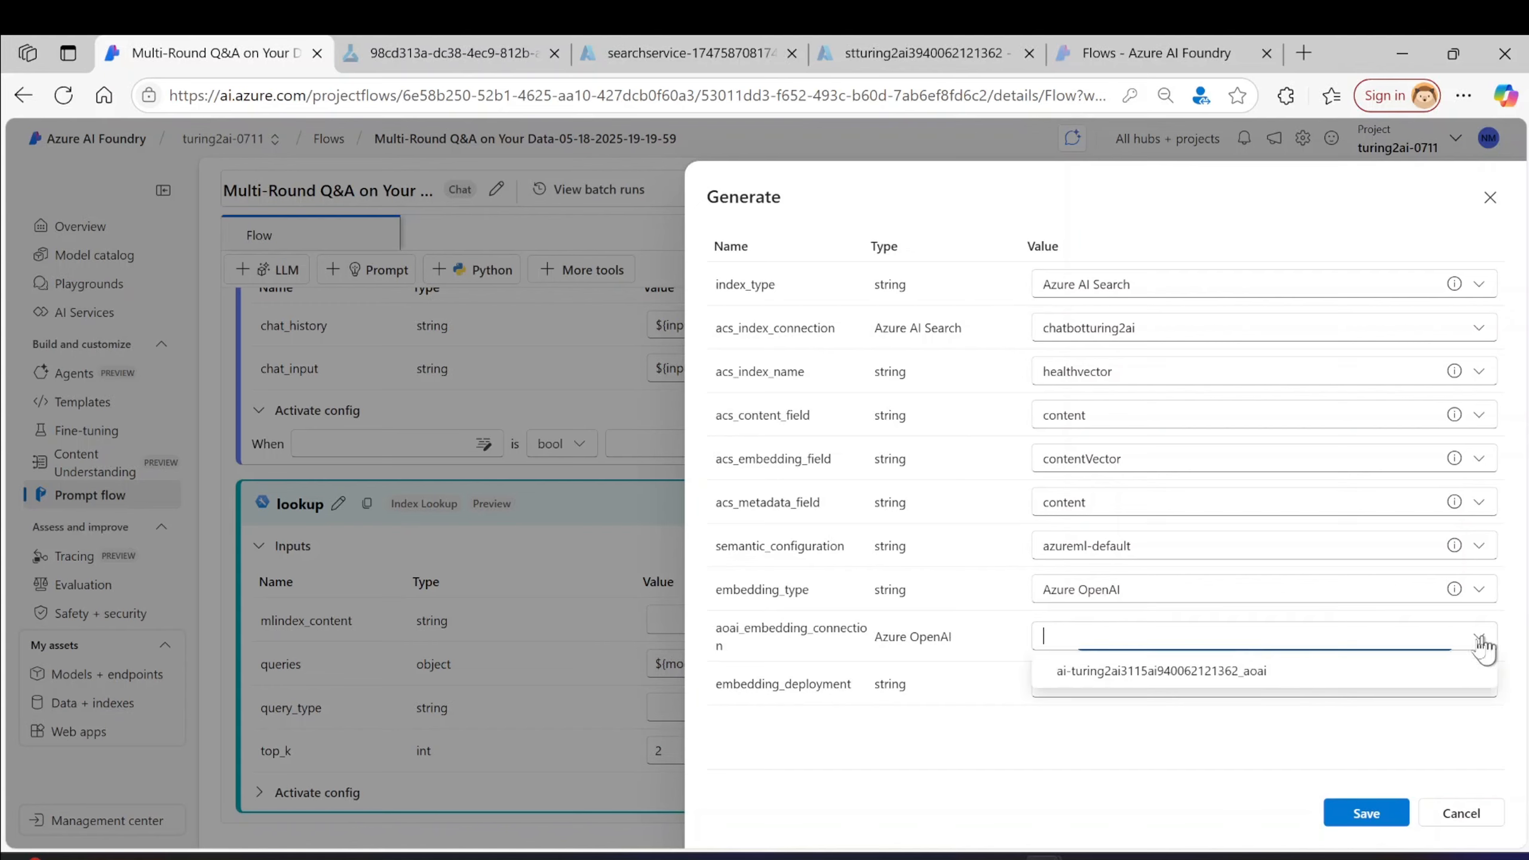
click(1081, 674)
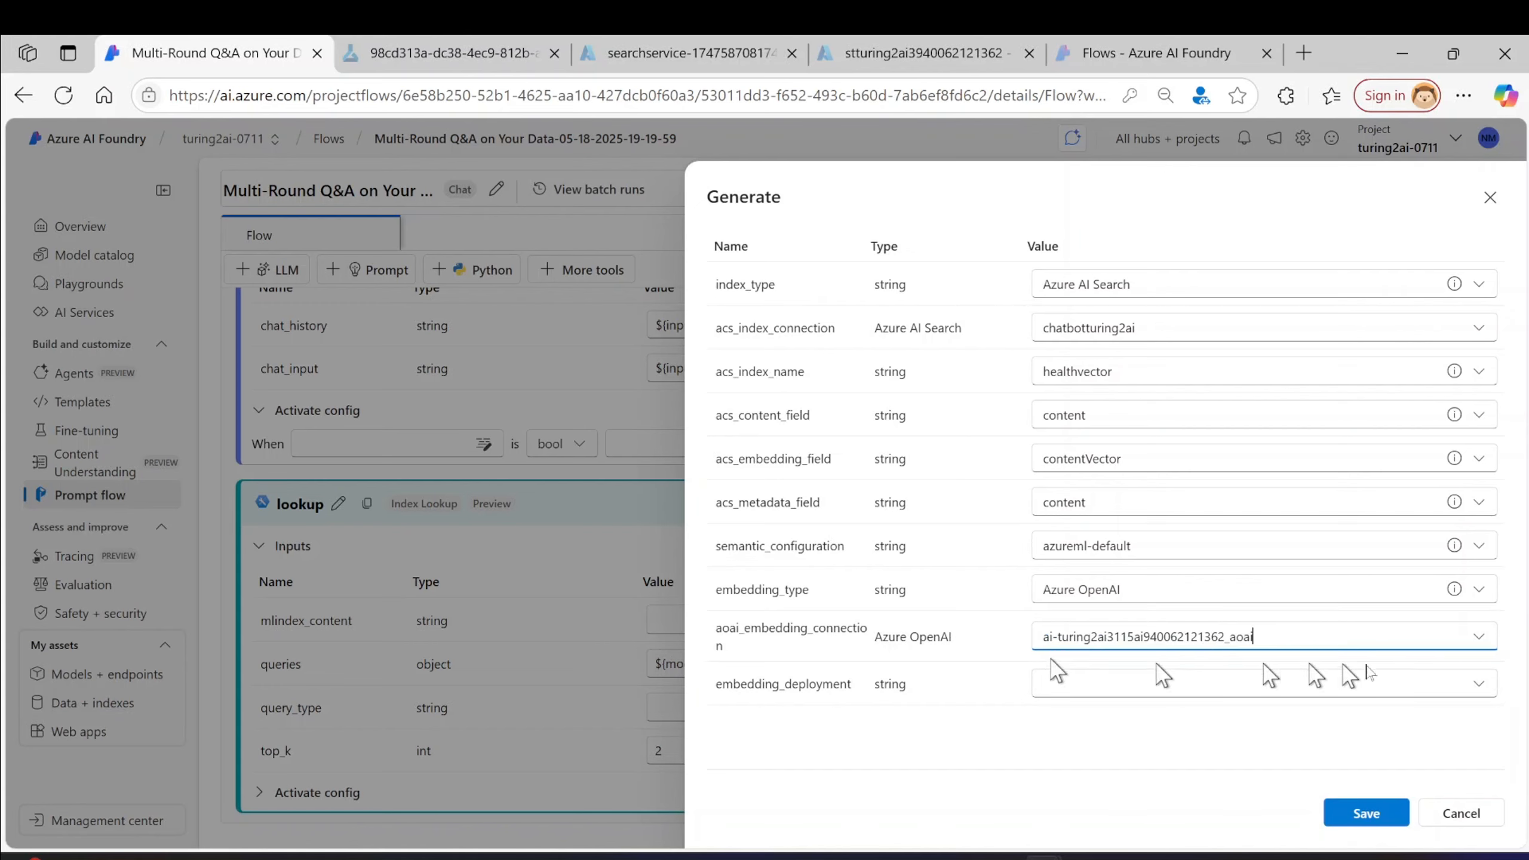
click(1478, 684)
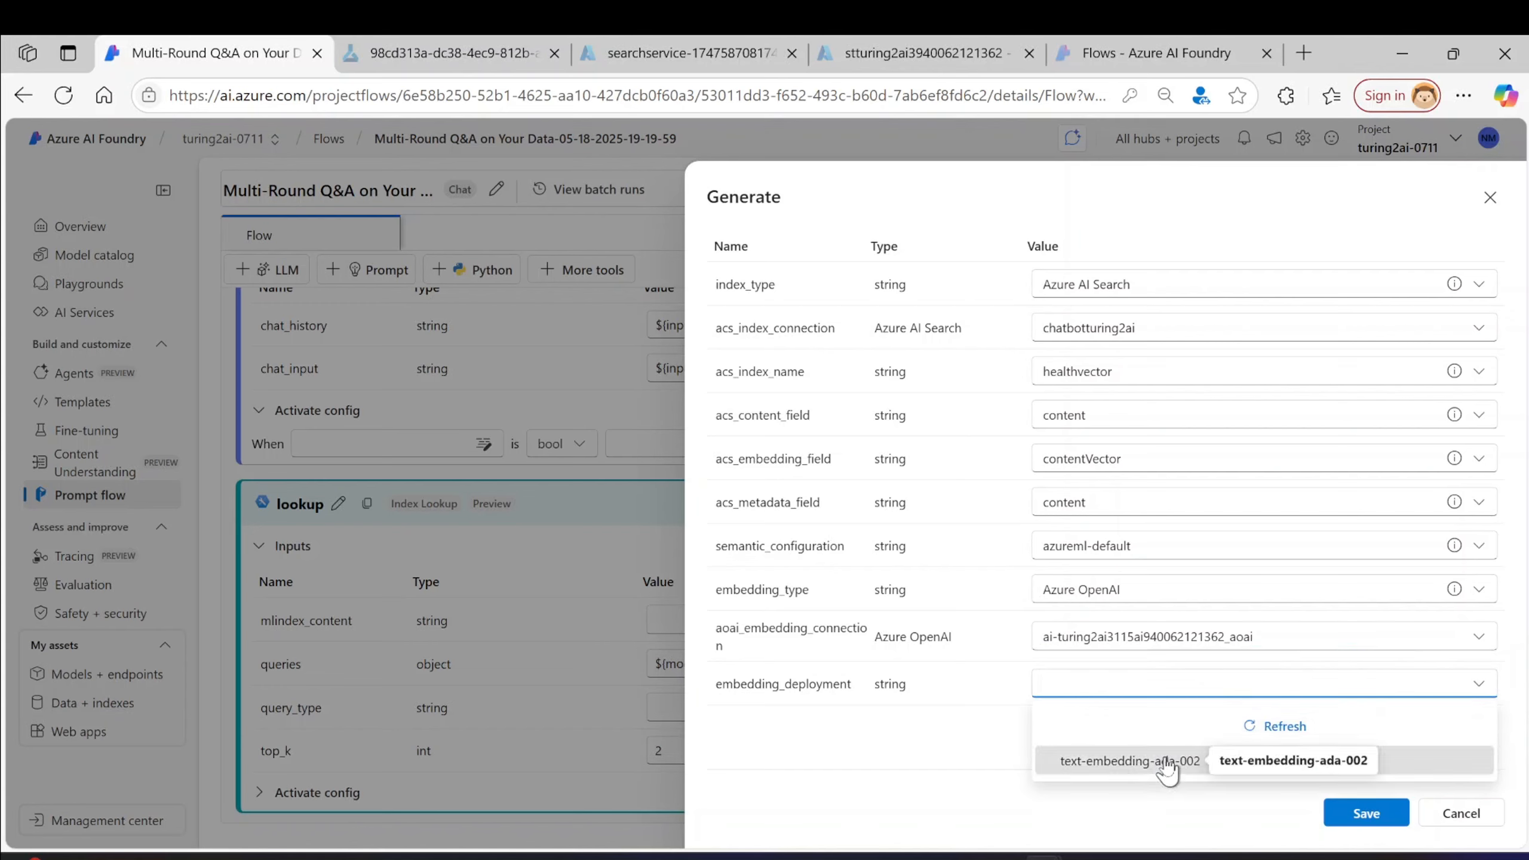
click(1166, 765)
click(1347, 816)
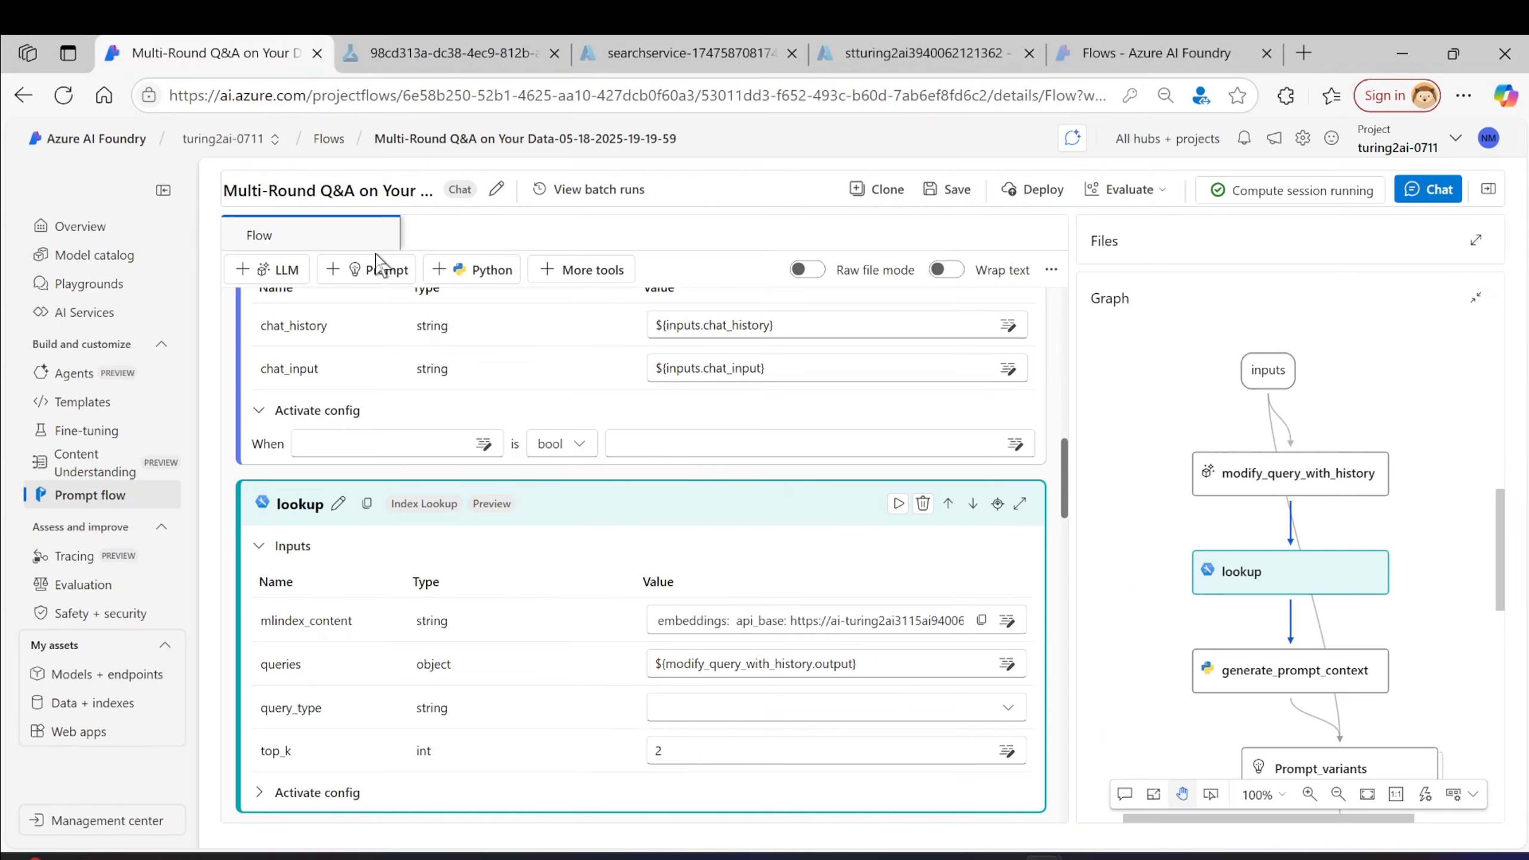
- Save the flow, keep the edits at the unsaved-changes prompt, and open the Chat playground
click(942, 191)
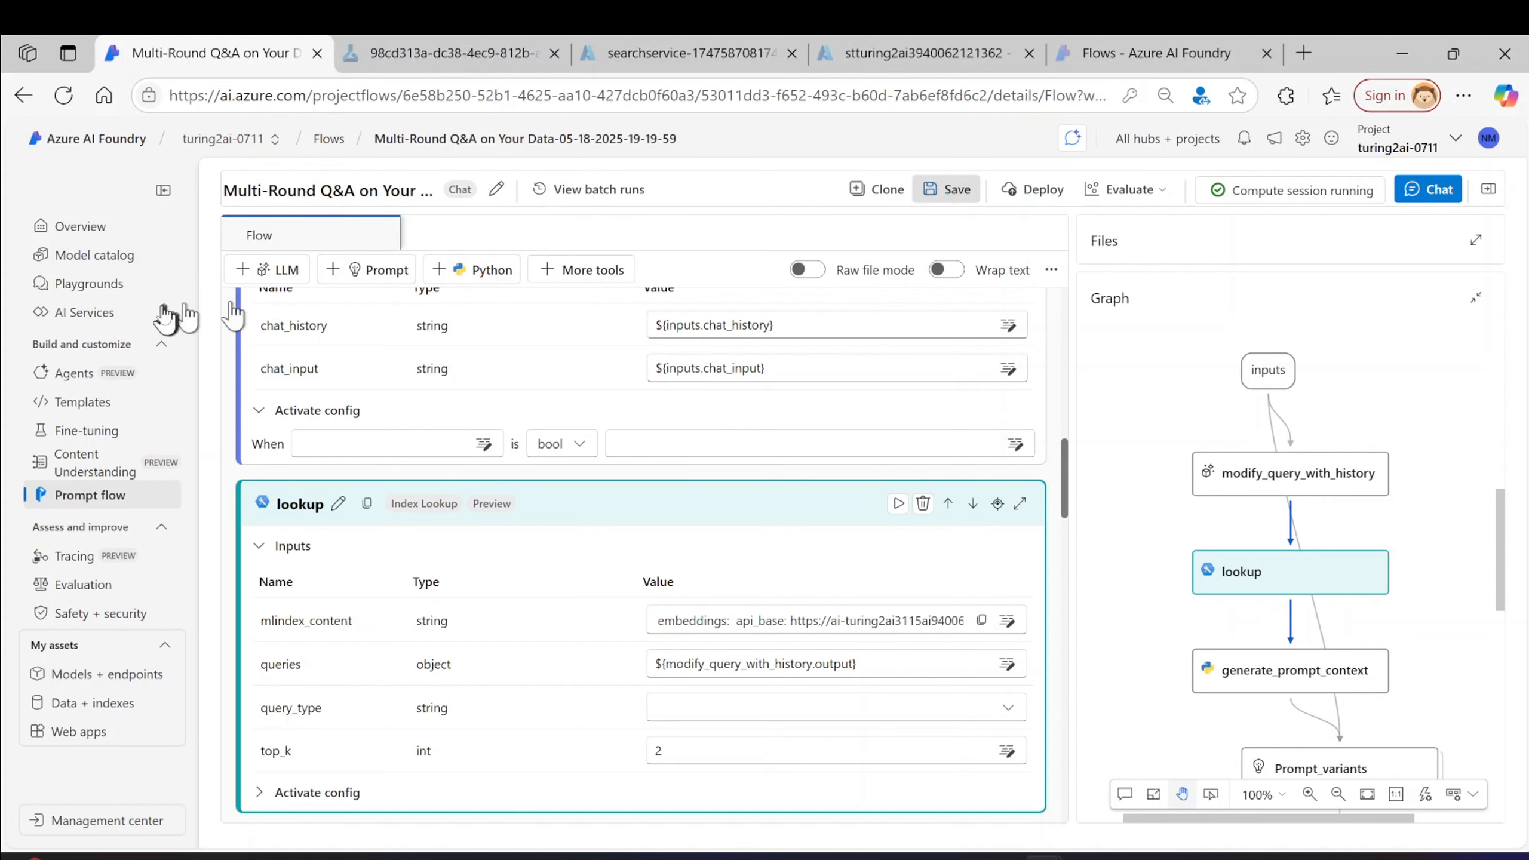
click(105, 280)
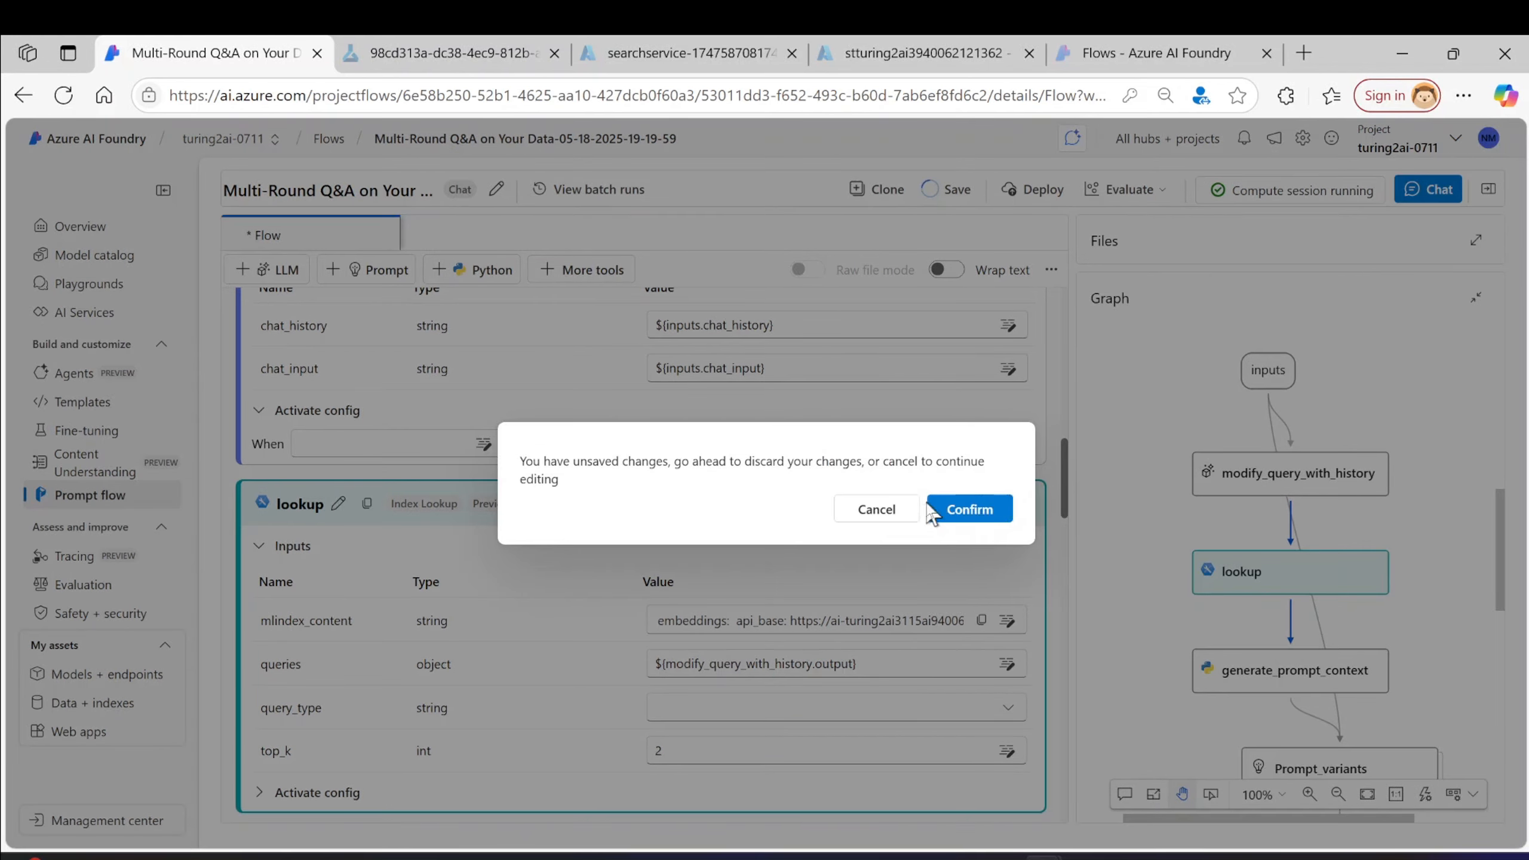
click(876, 512)
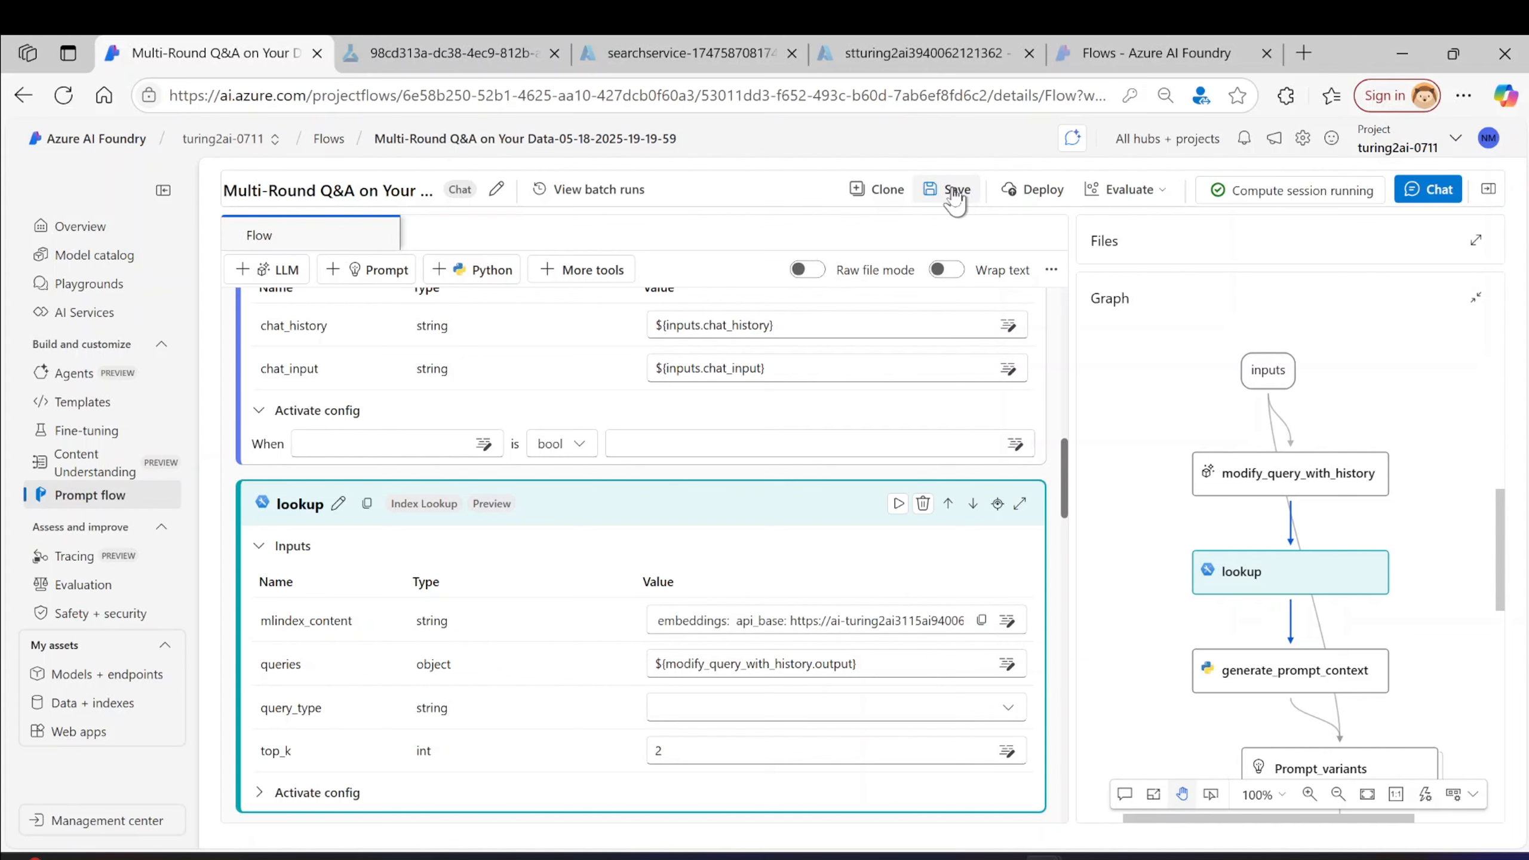
click(76, 287)
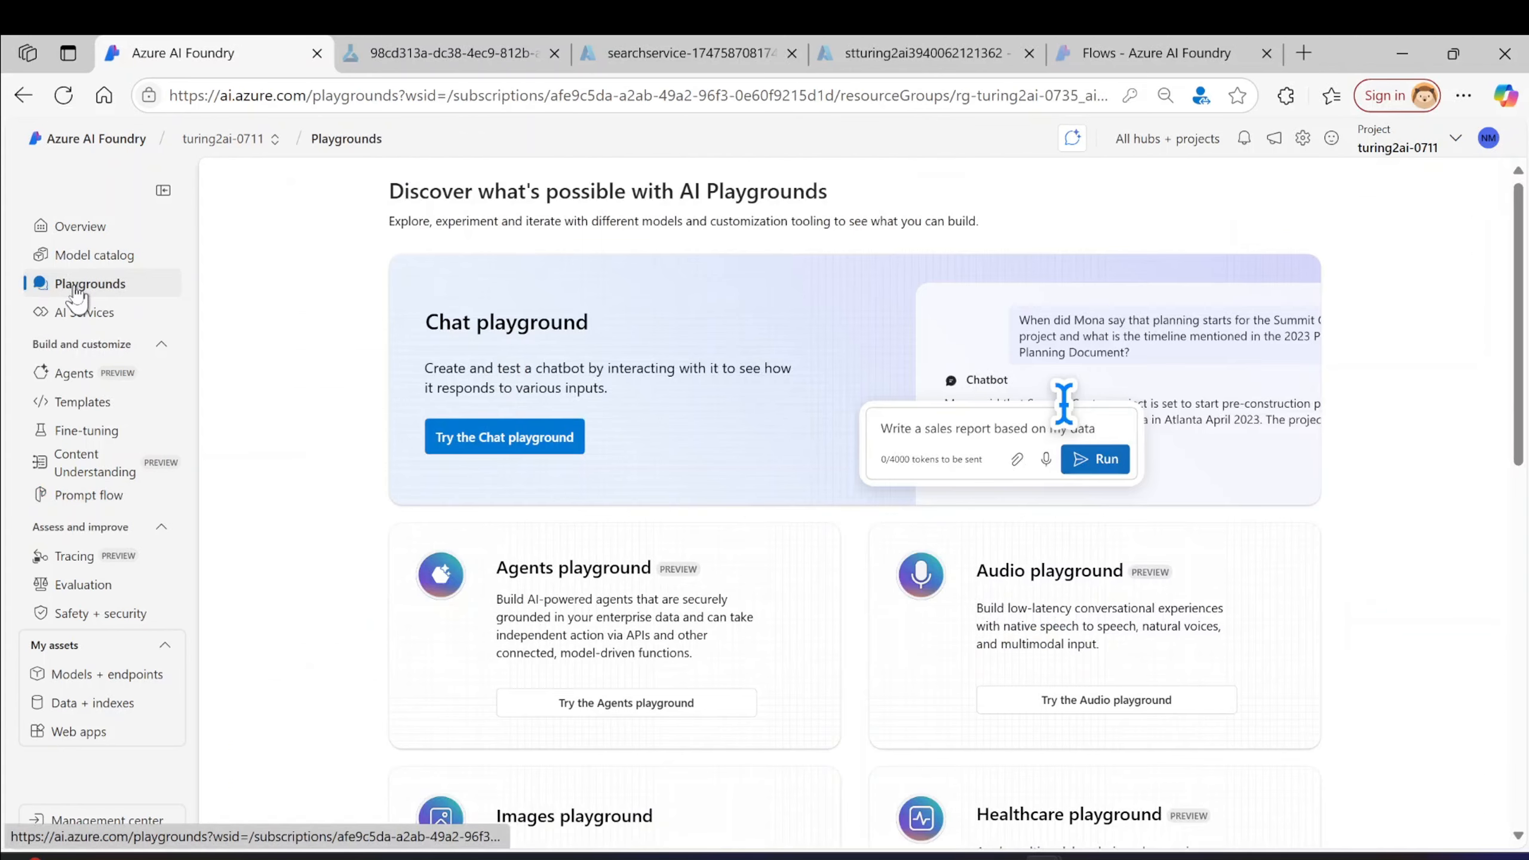
click(549, 456)
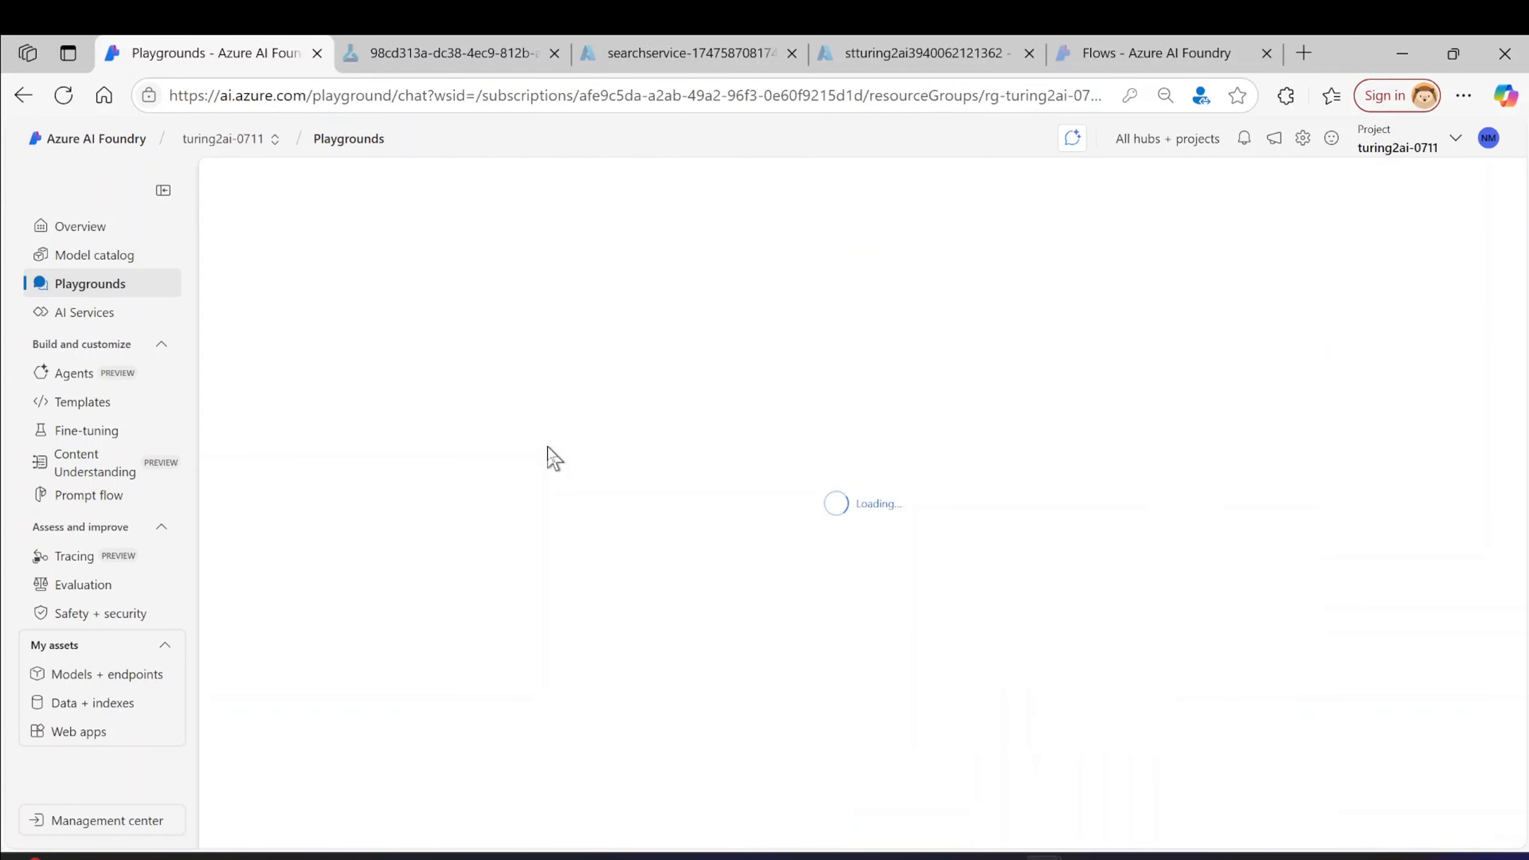
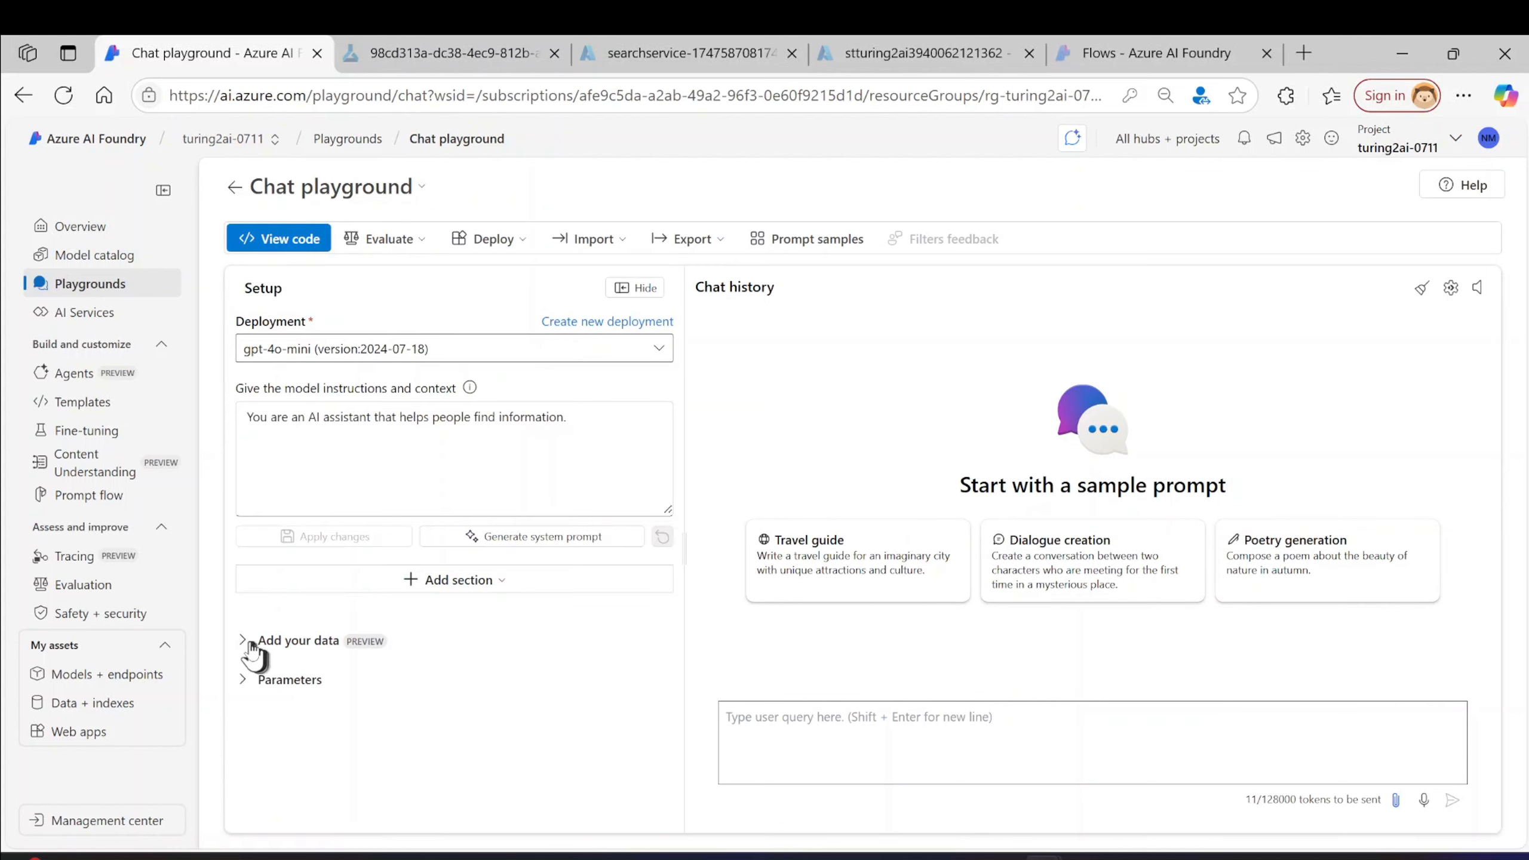
- Under Add your data, choose healthvector as the playground's project index
click(251, 645)
scroll(321, 706, down, 2)
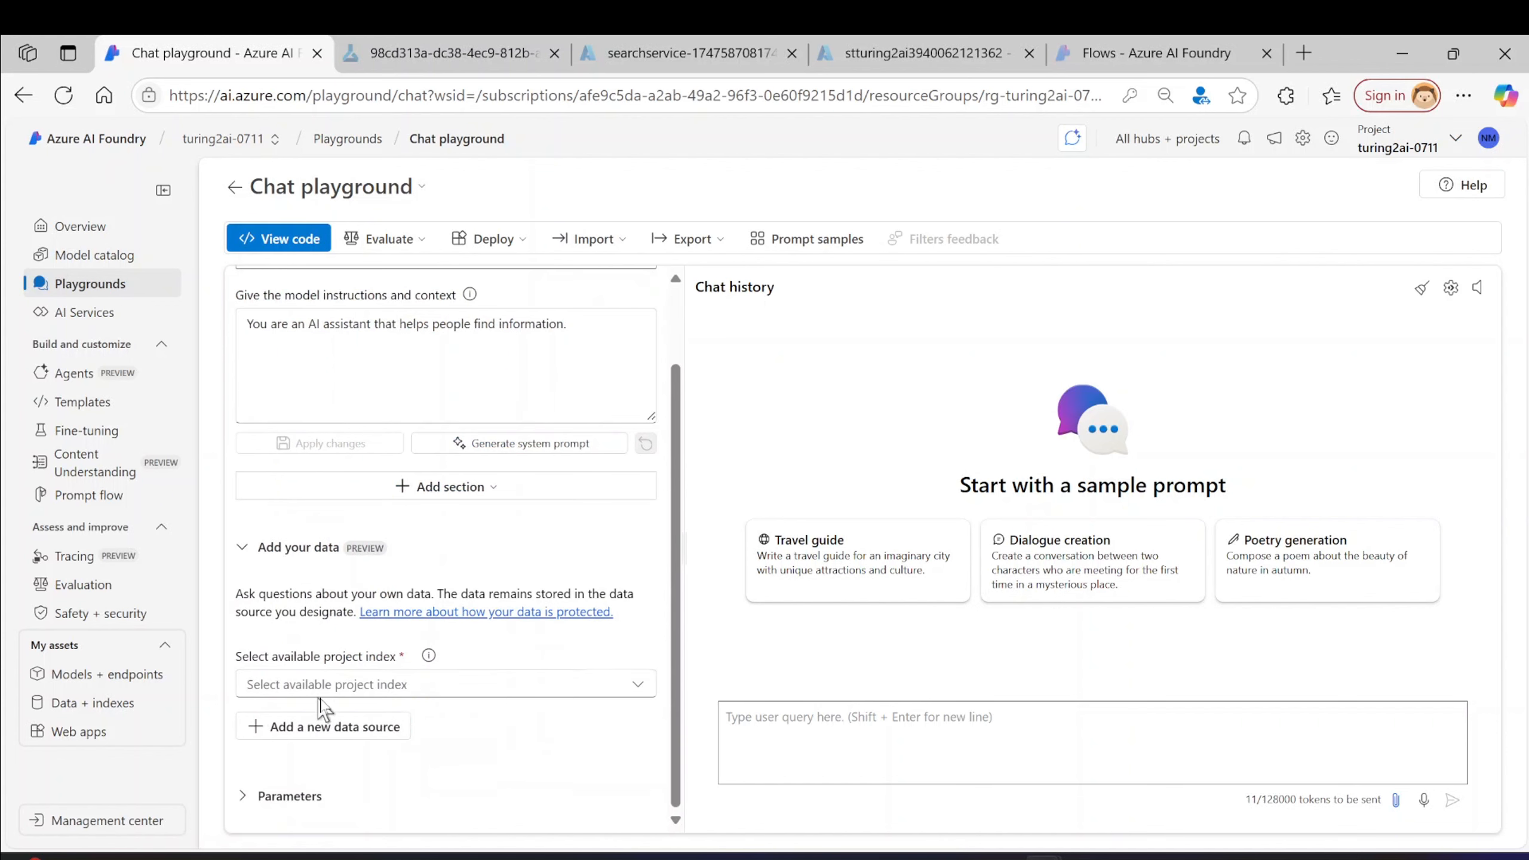
click(623, 687)
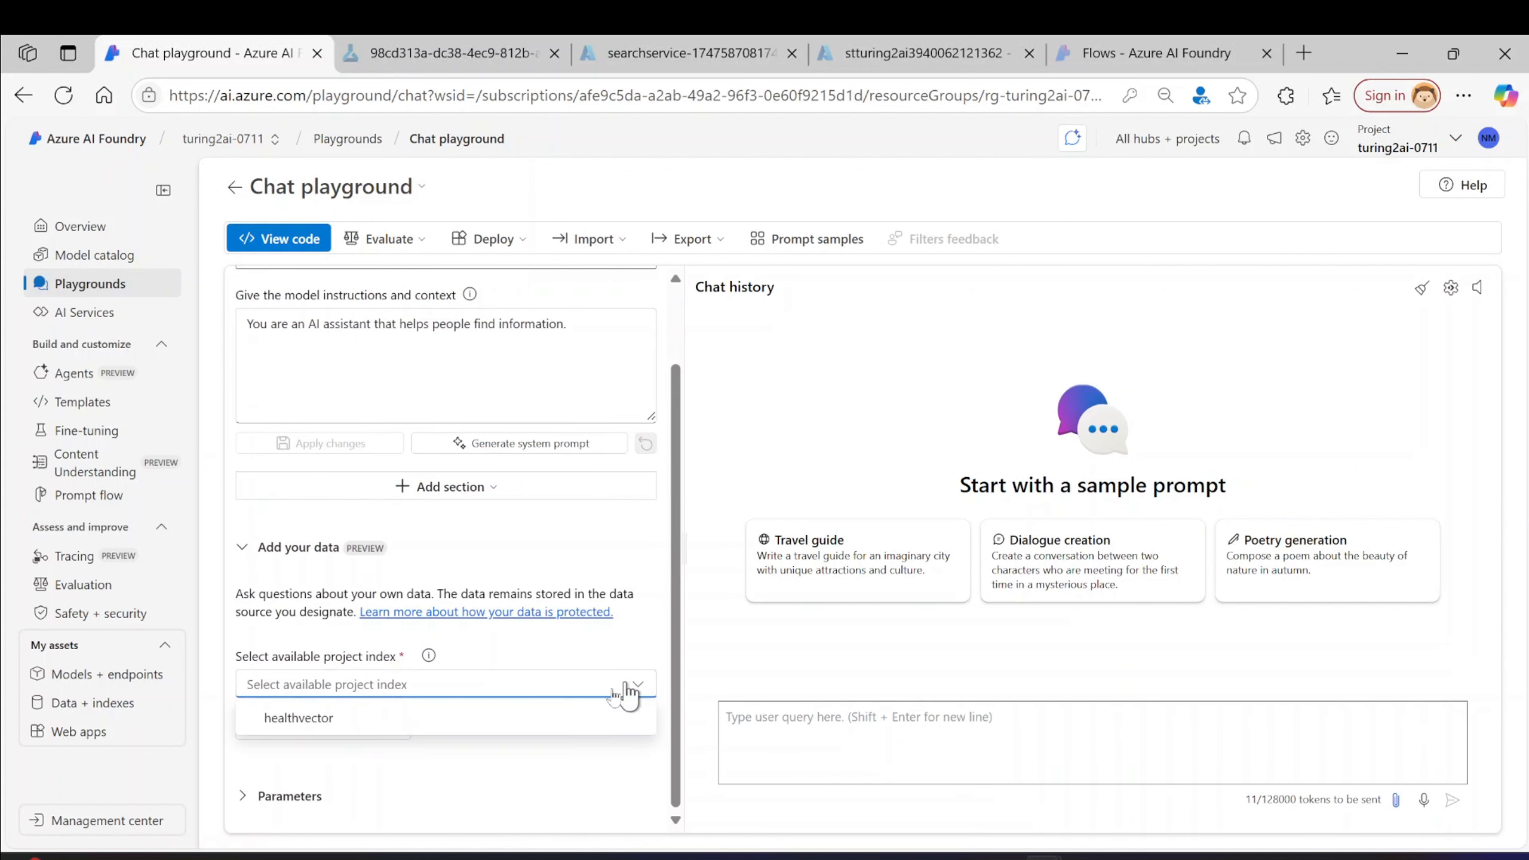
click(282, 717)
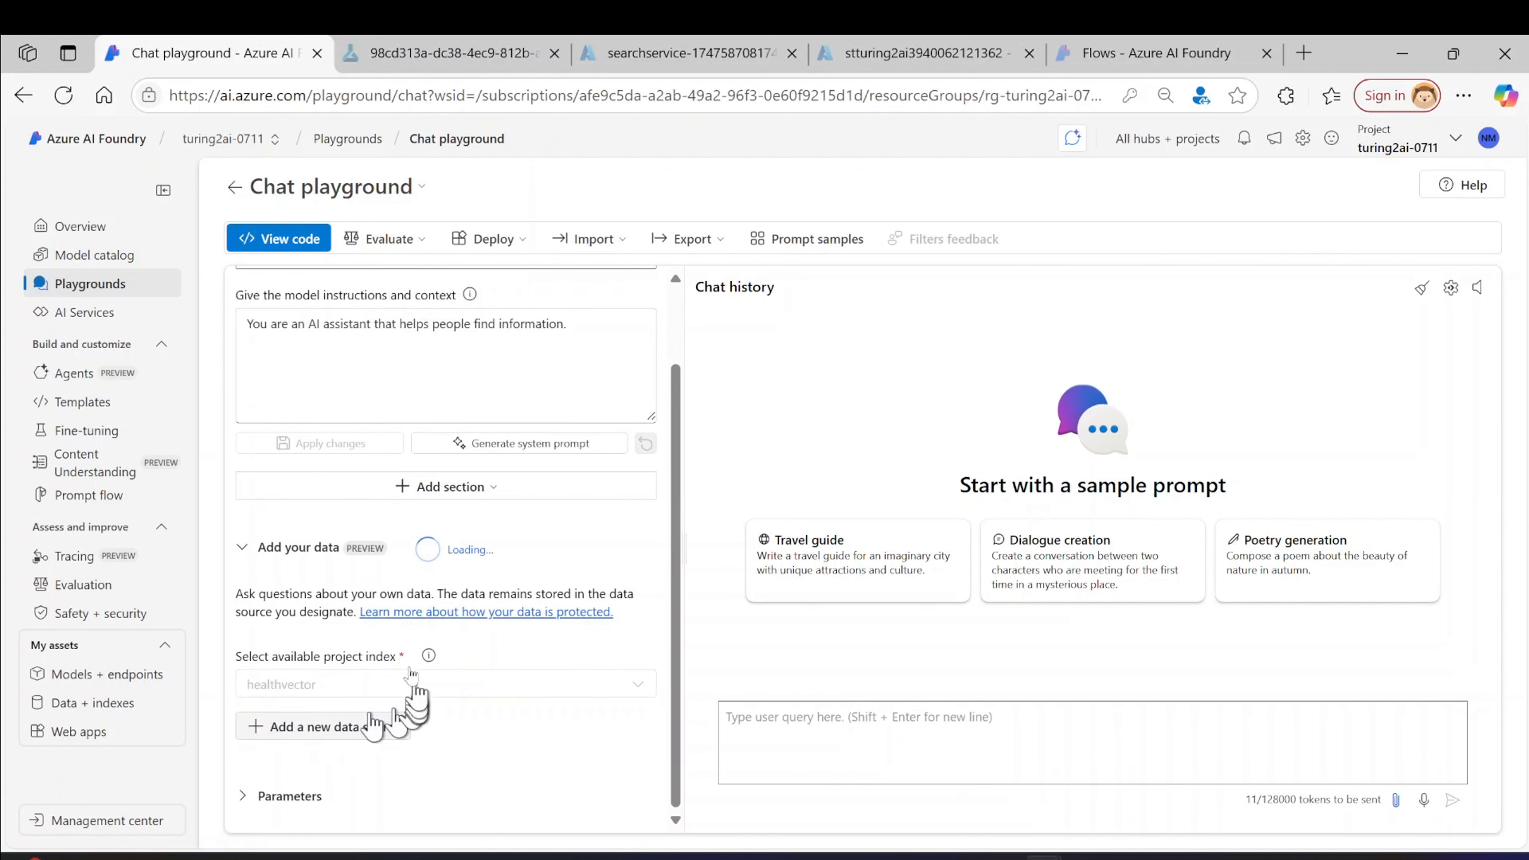
scroll(397, 721, down, 3)
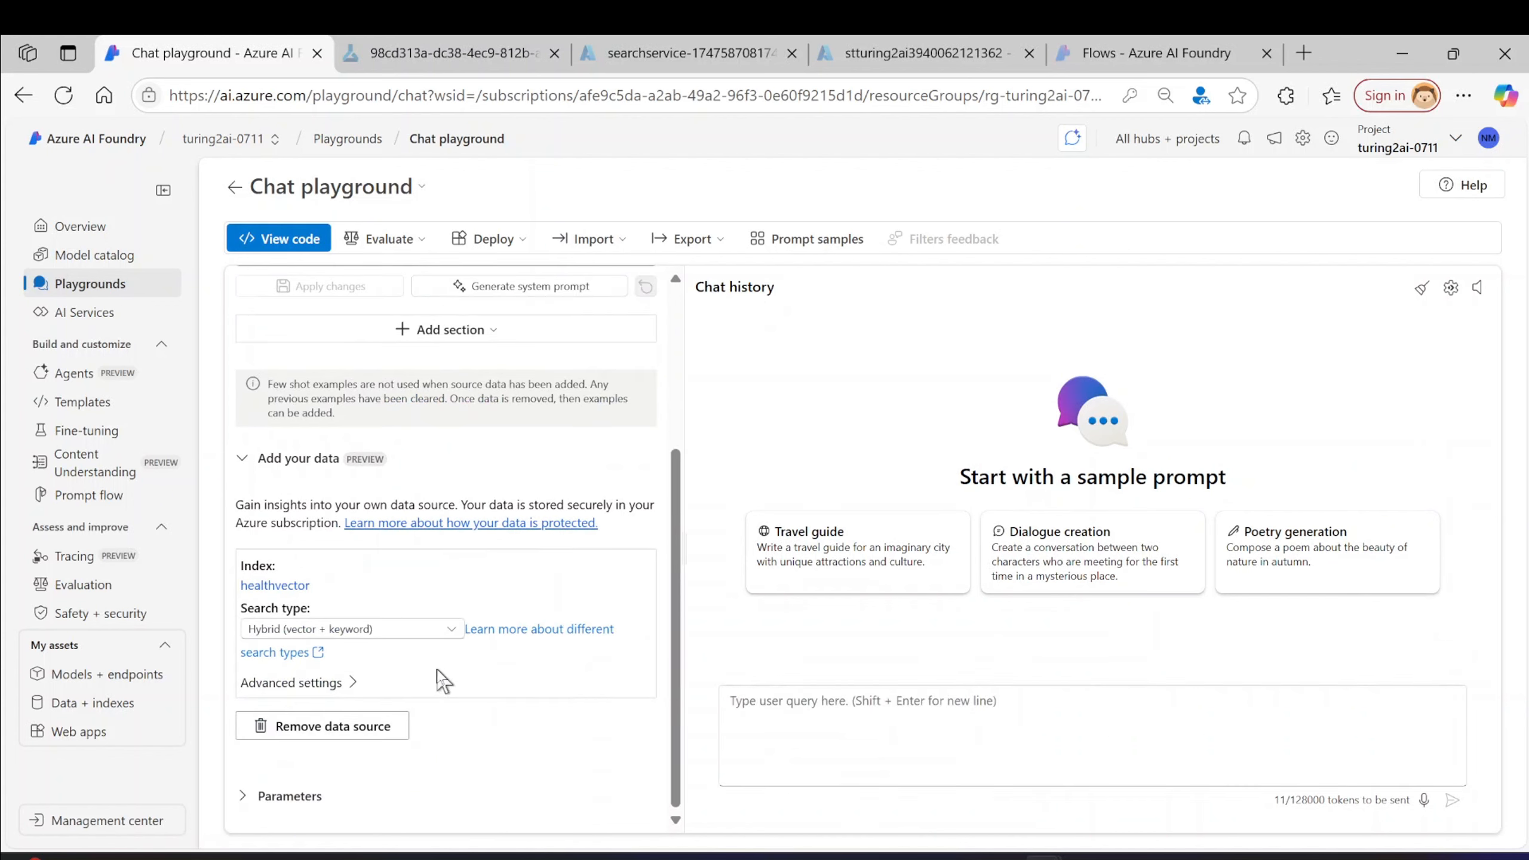
- Glance at the Evaluate and Deploy menus, then return to the chat query box
click(381, 241)
click(380, 240)
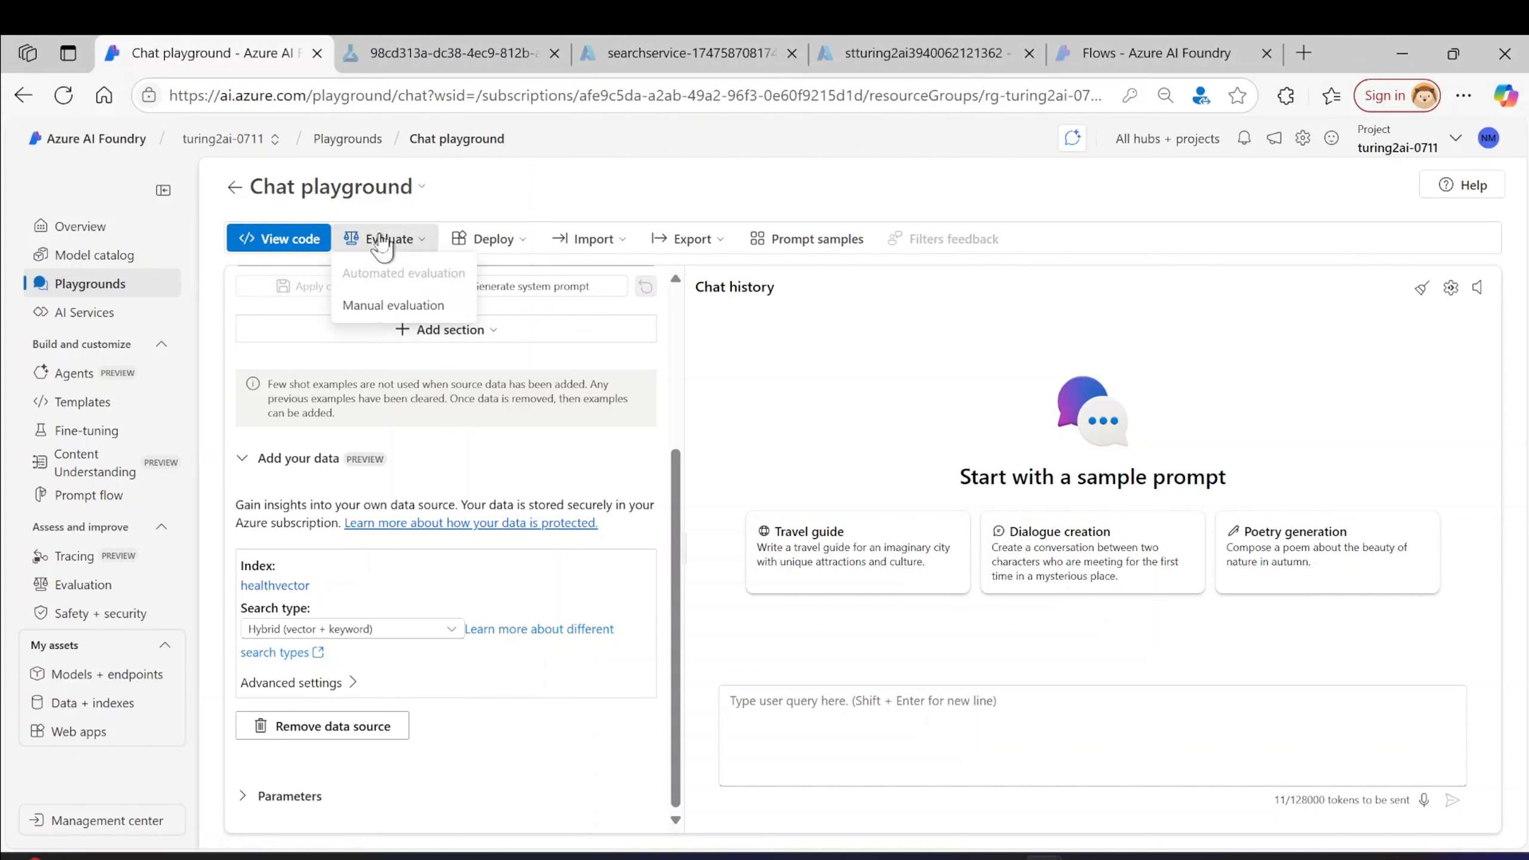
click(500, 246)
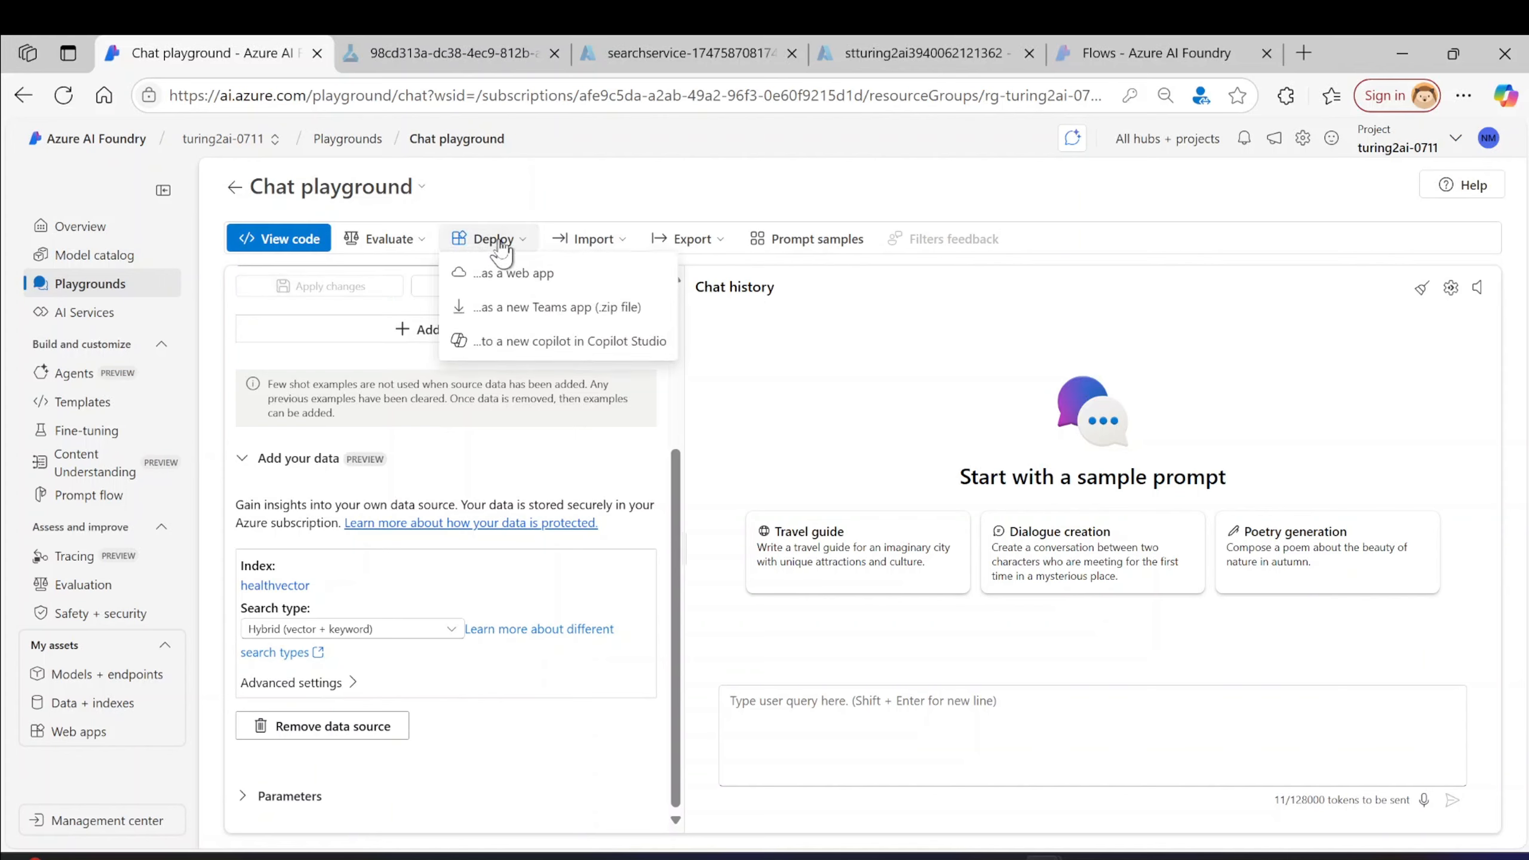
click(500, 245)
click(812, 709)
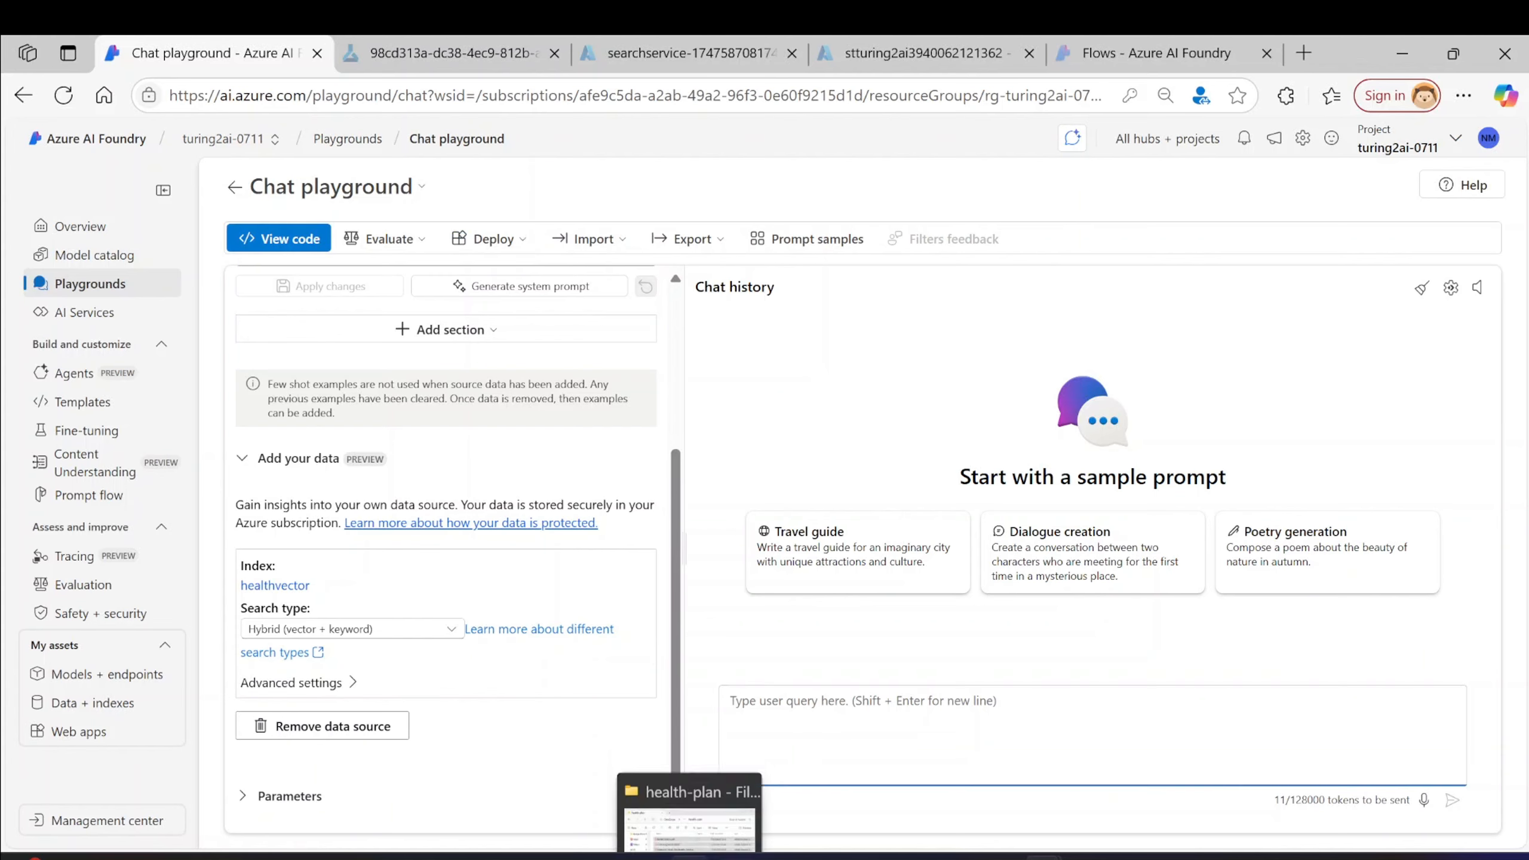
- Select employee_handbook.pdf in the health-plan folder and open it in Acrobat
click(701, 800)
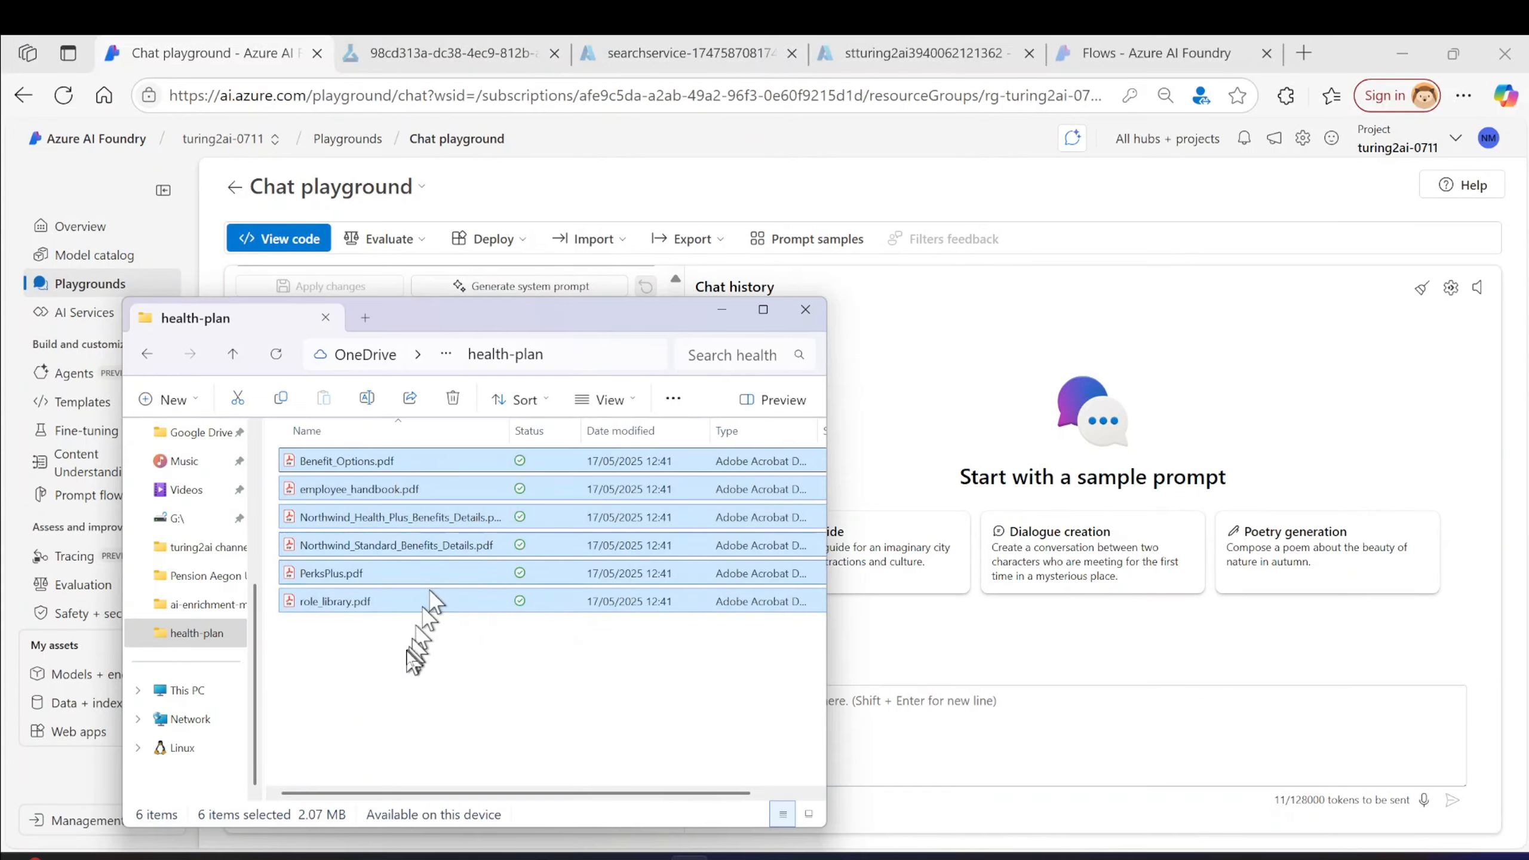
click(391, 632)
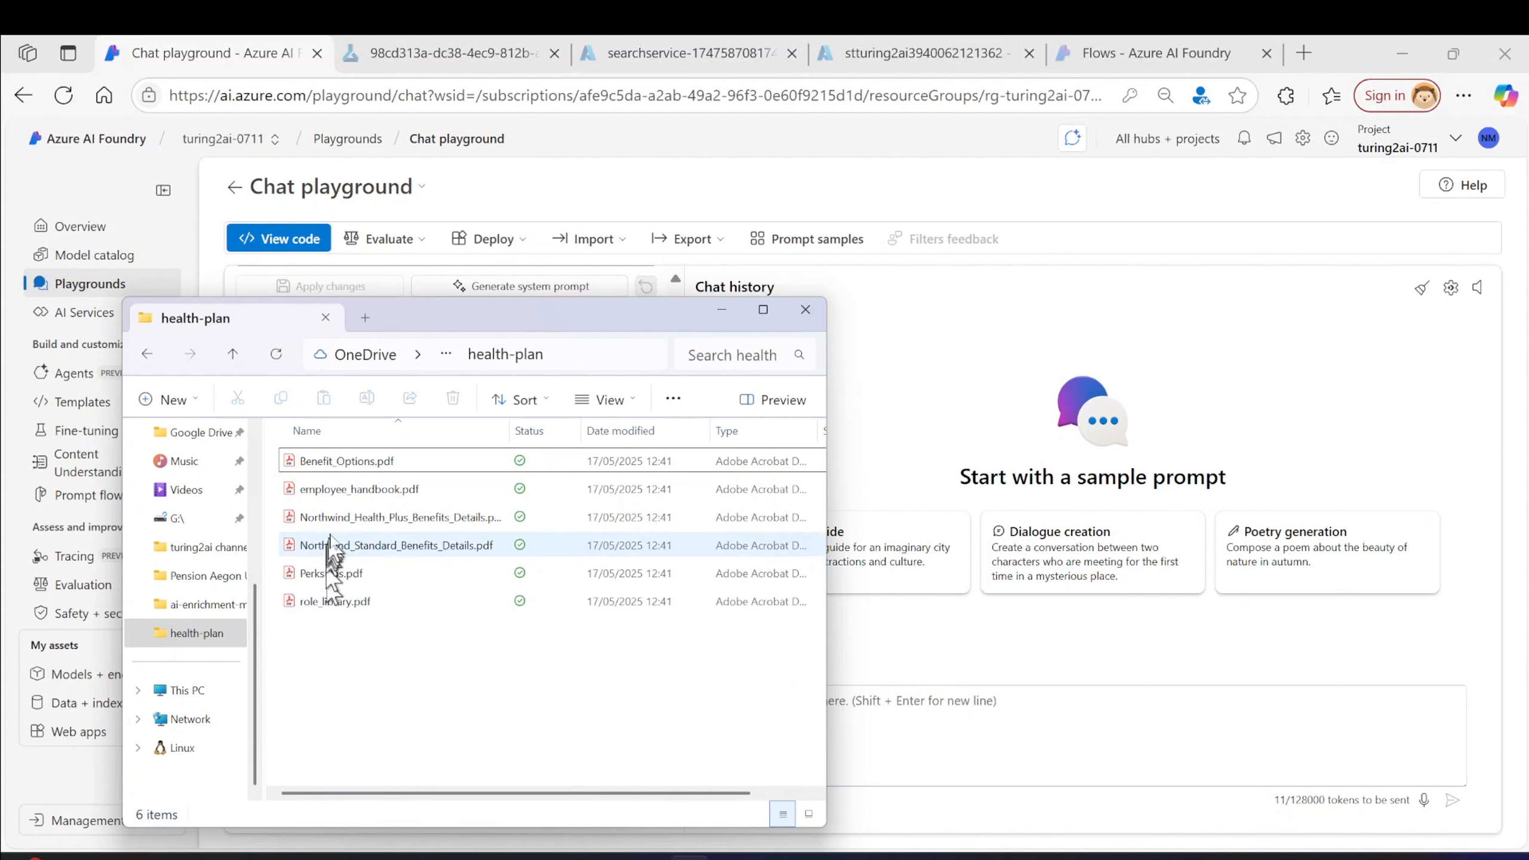
click(323, 493)
click(325, 497)
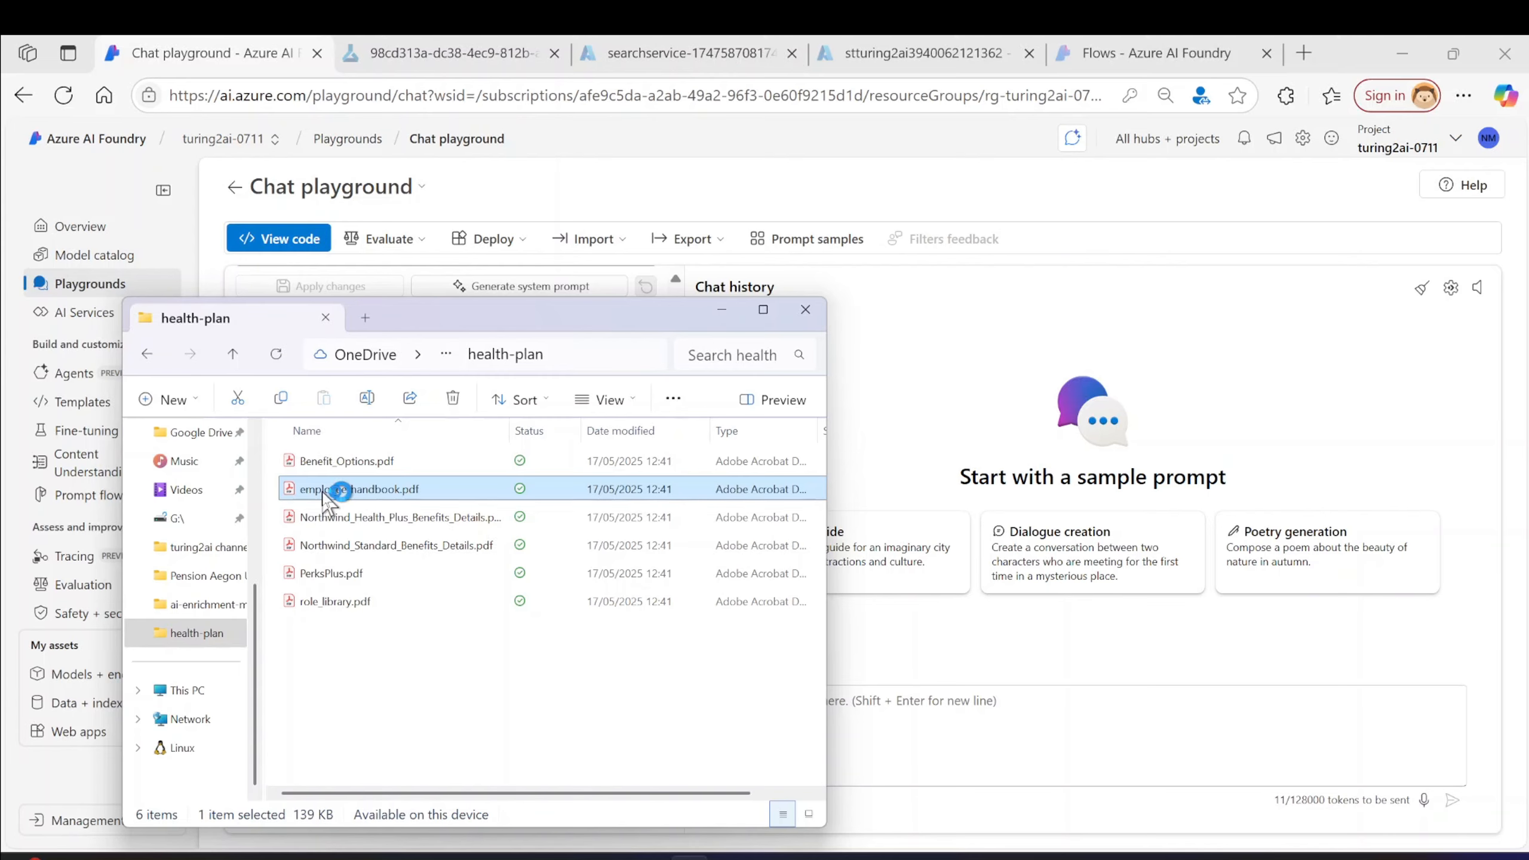
double_click(323, 492)
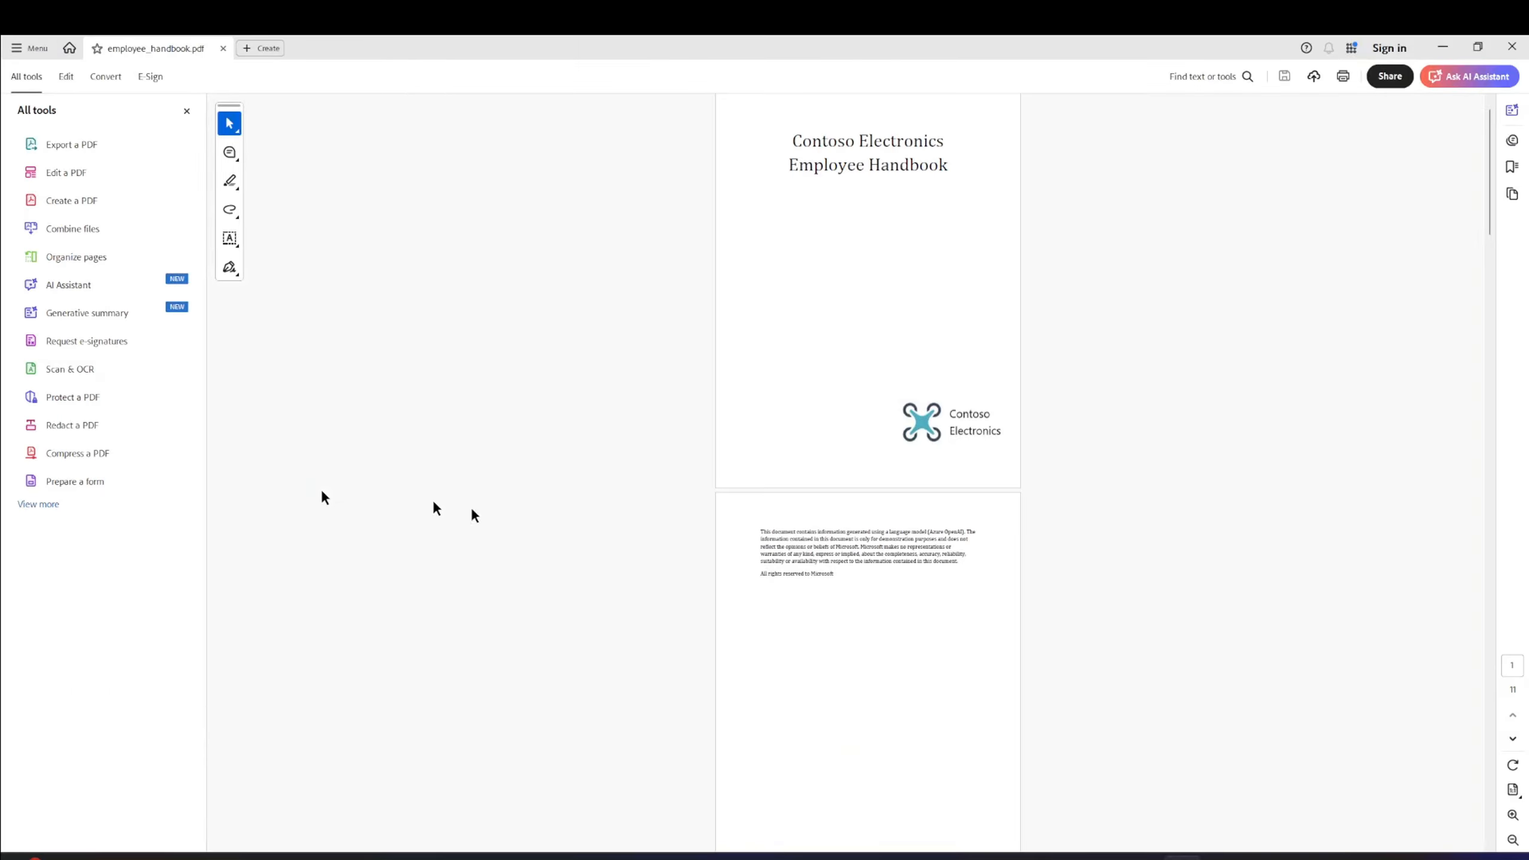
- Scroll the handbook to the Our Mission and Values pages, then return to the health-plan folder
click(889, 708)
scroll(889, 711, up, 1)
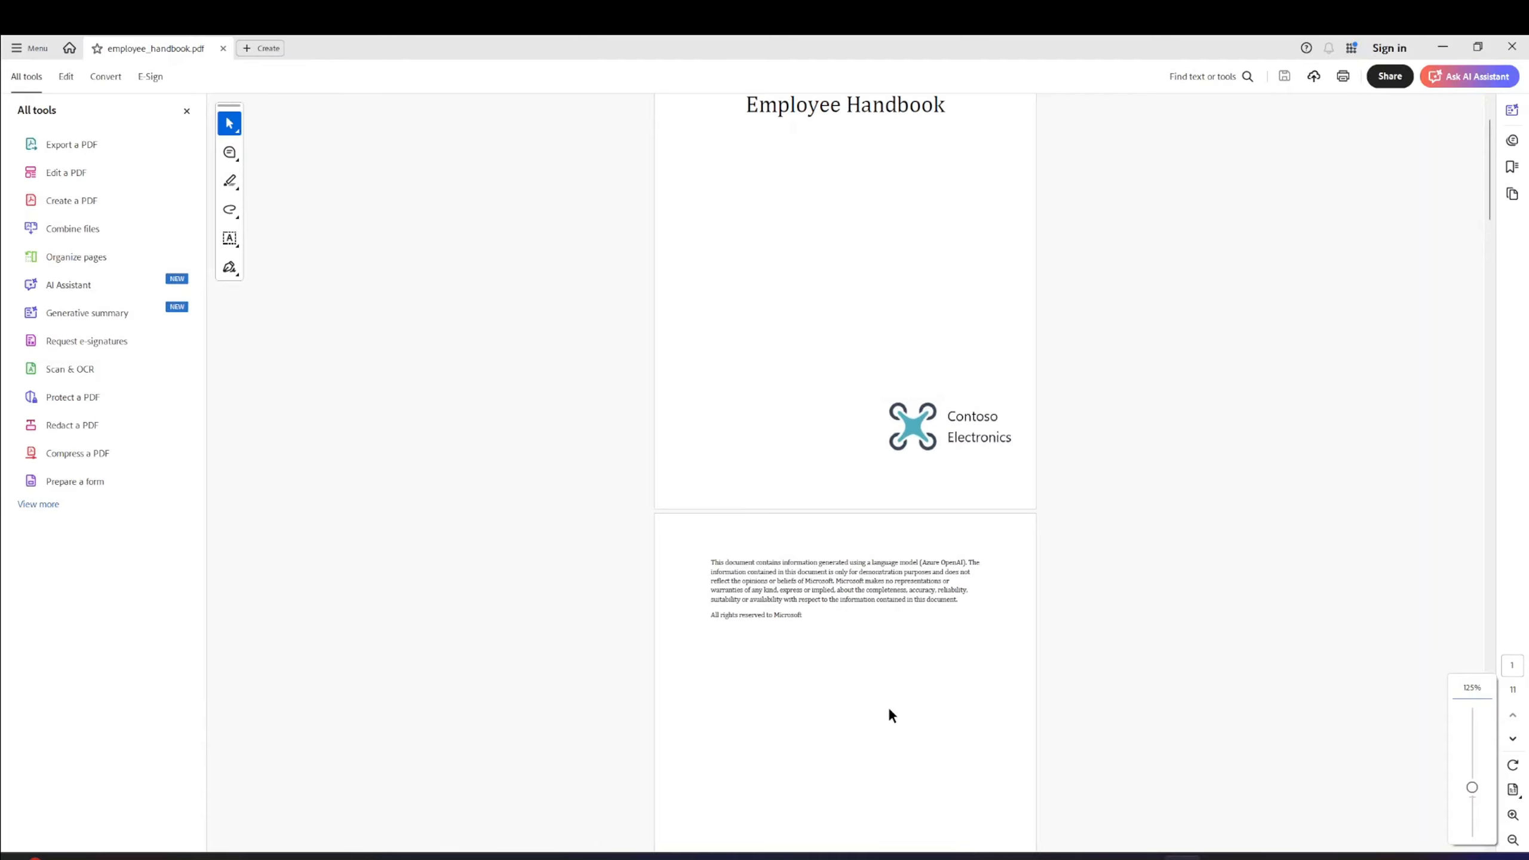
scroll(889, 707, up, 4)
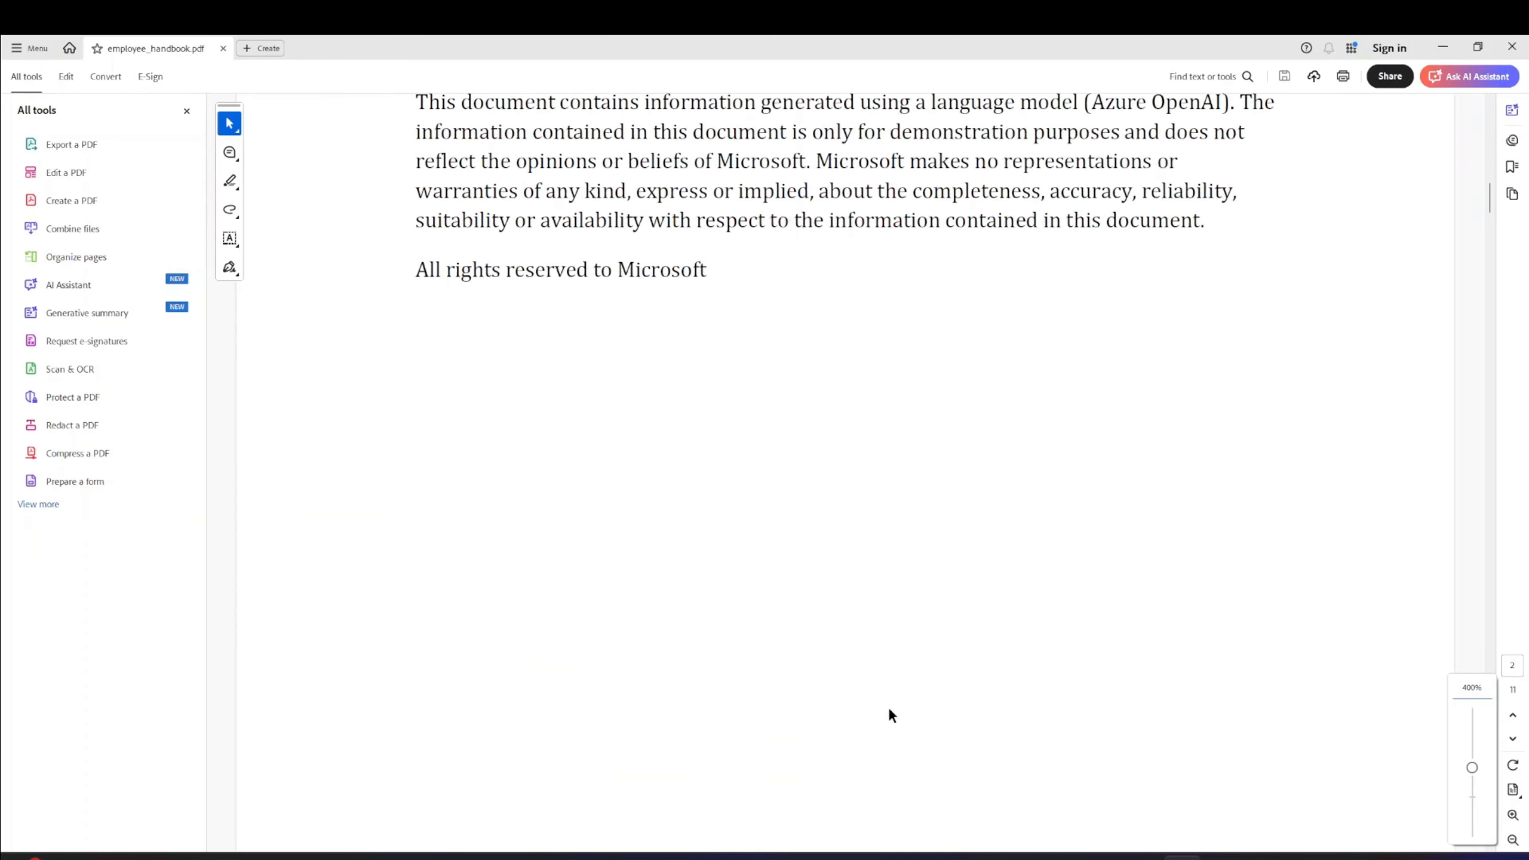
scroll(889, 708, down, 5)
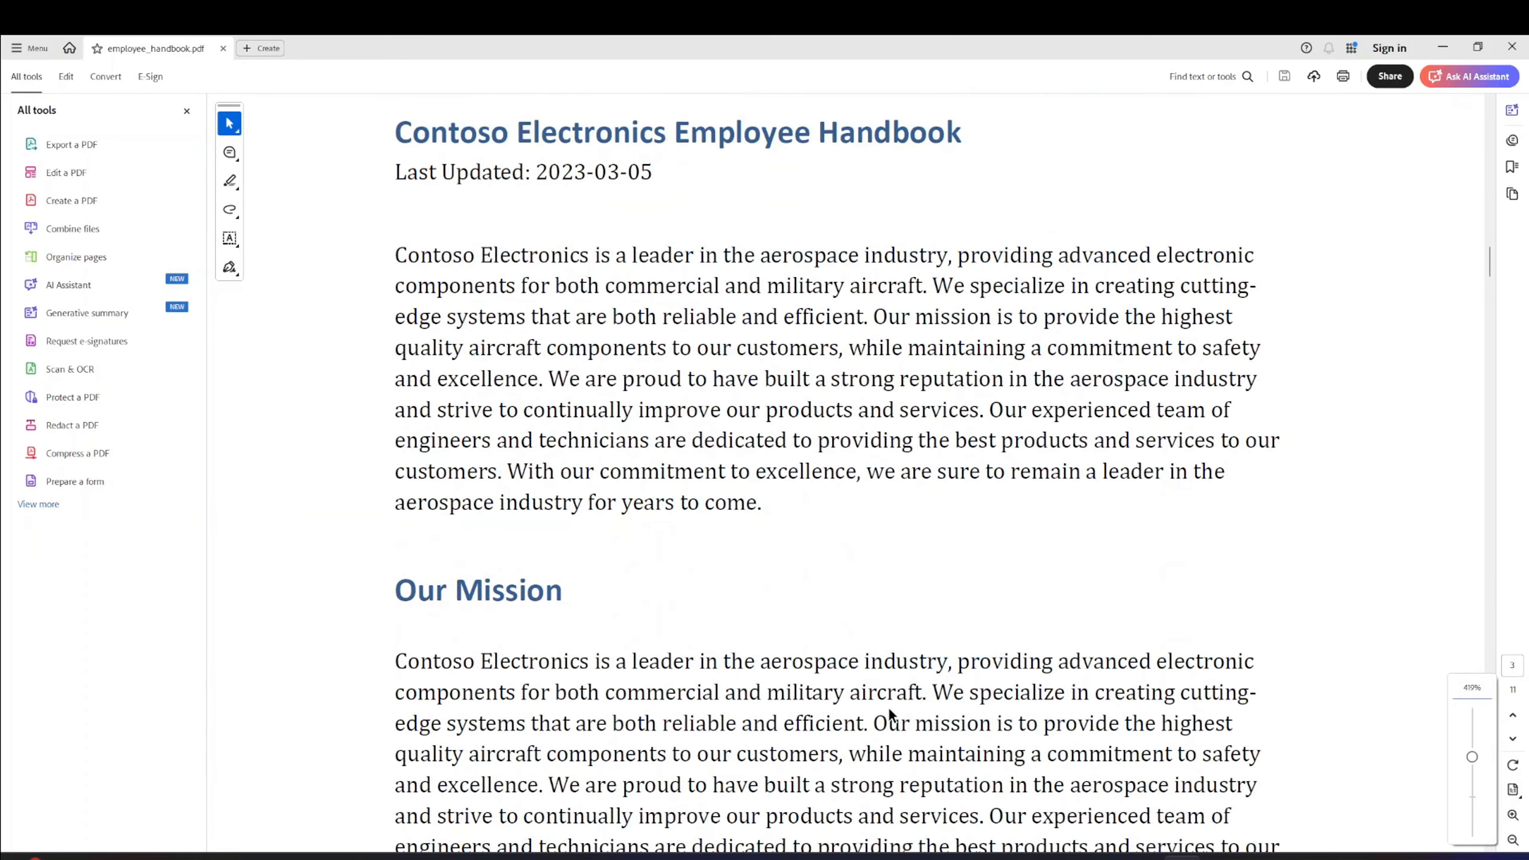
scroll(889, 708, down, 2)
scroll(703, 622, down, 2)
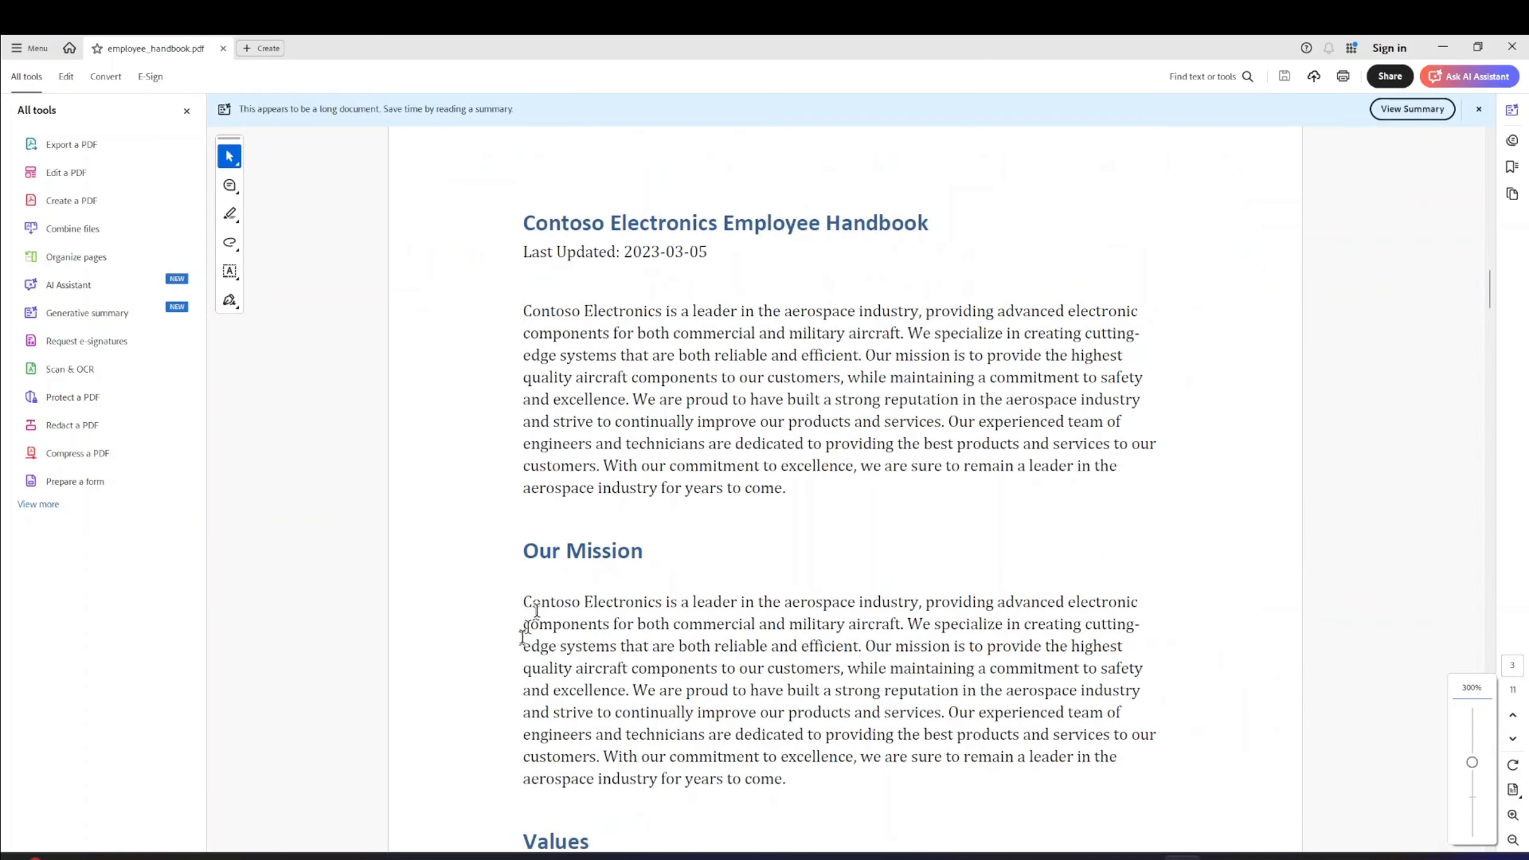
scroll(682, 709, down, 2)
scroll(677, 714, down, 3)
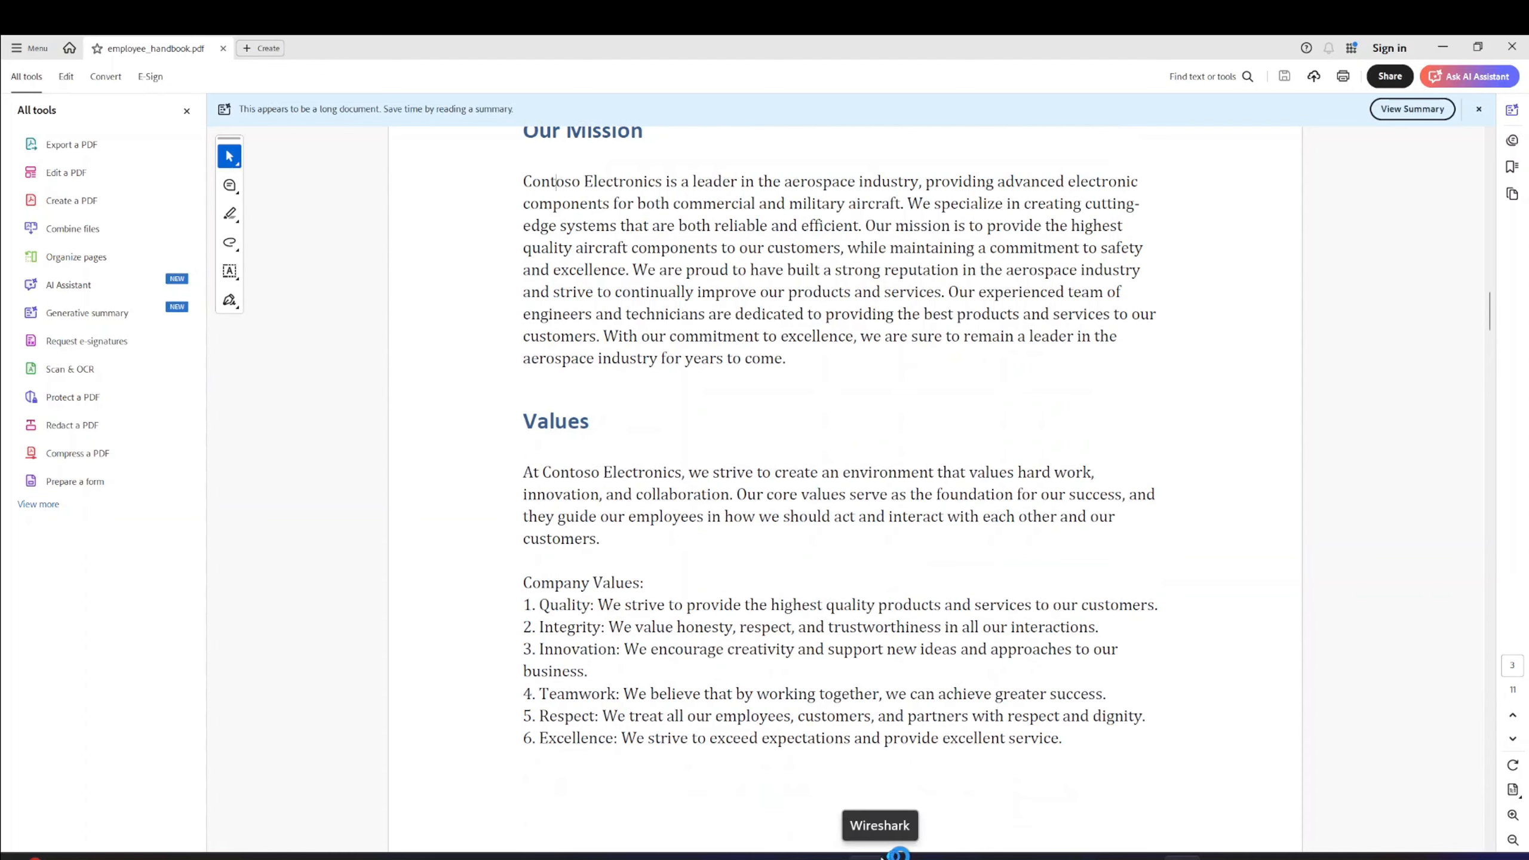
click(879, 855)
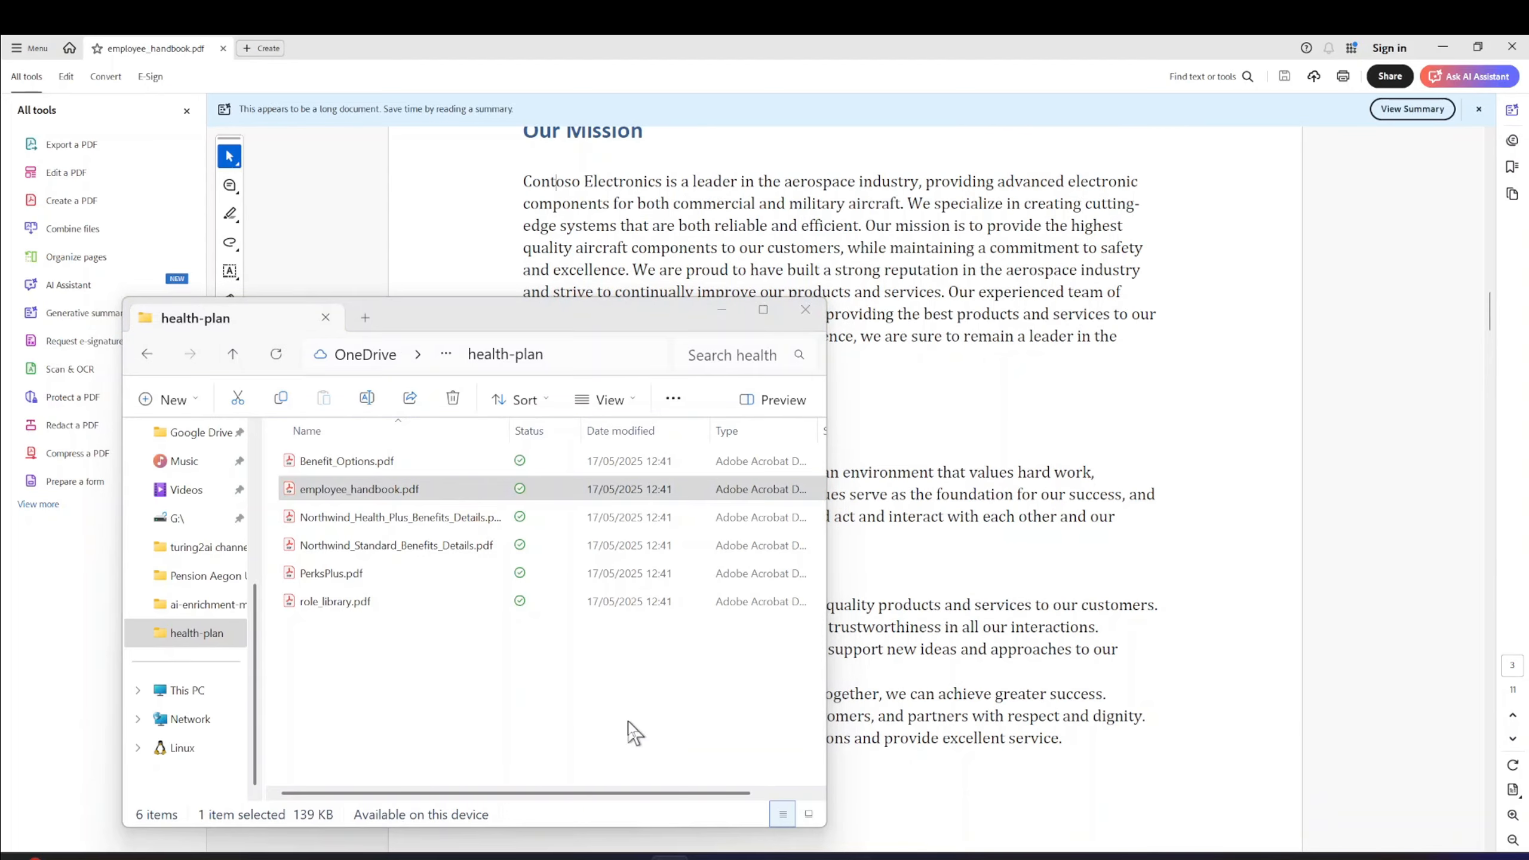
- Ask the grounded chat 'What is the mission of contoso?'
key(alt+Tab)
click(1017, 721)
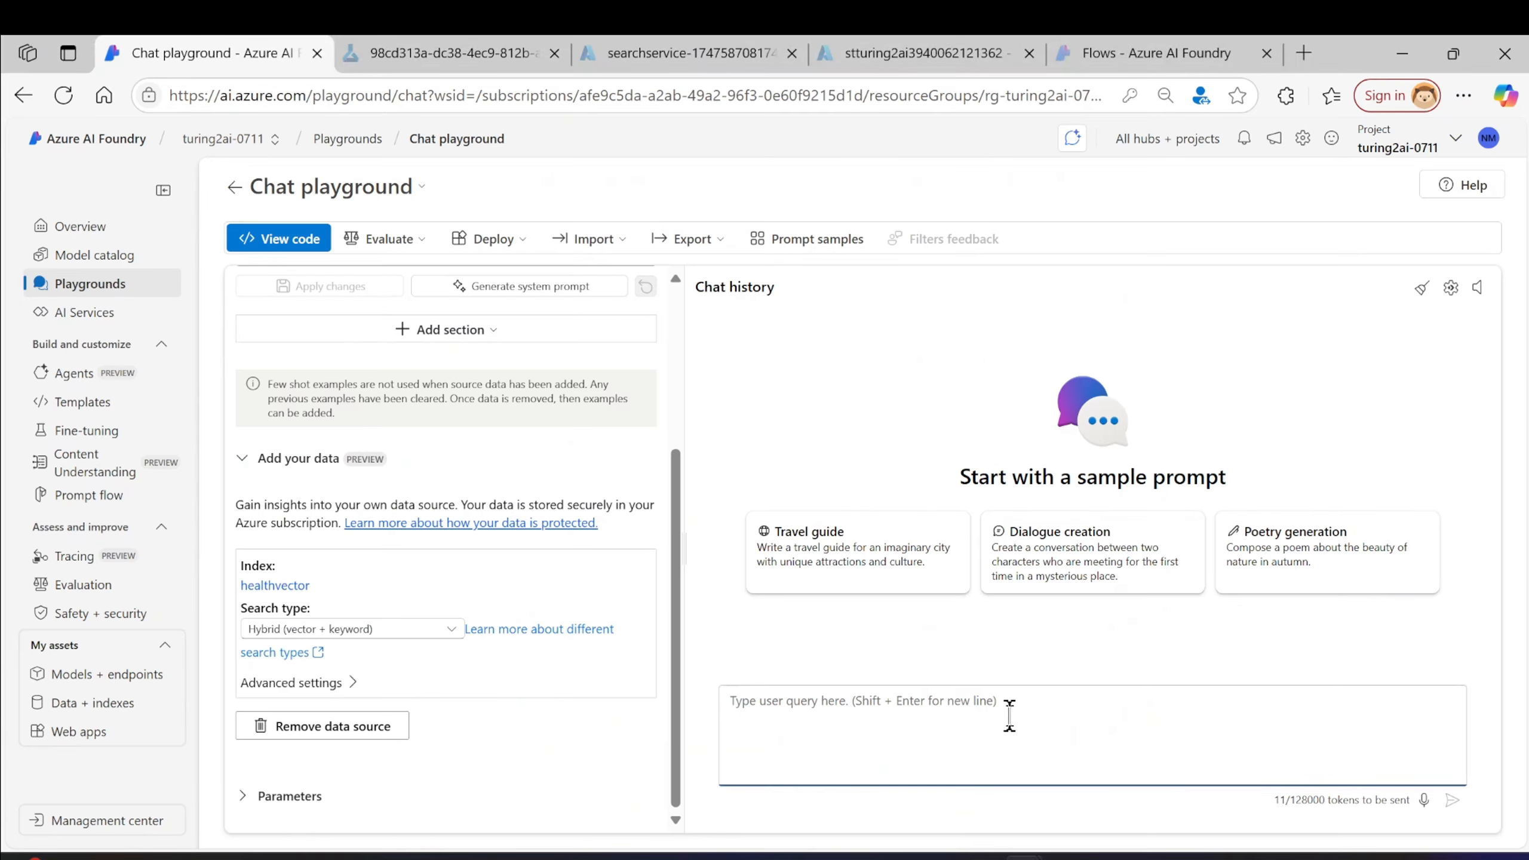
text(What is the mission of contoso?)
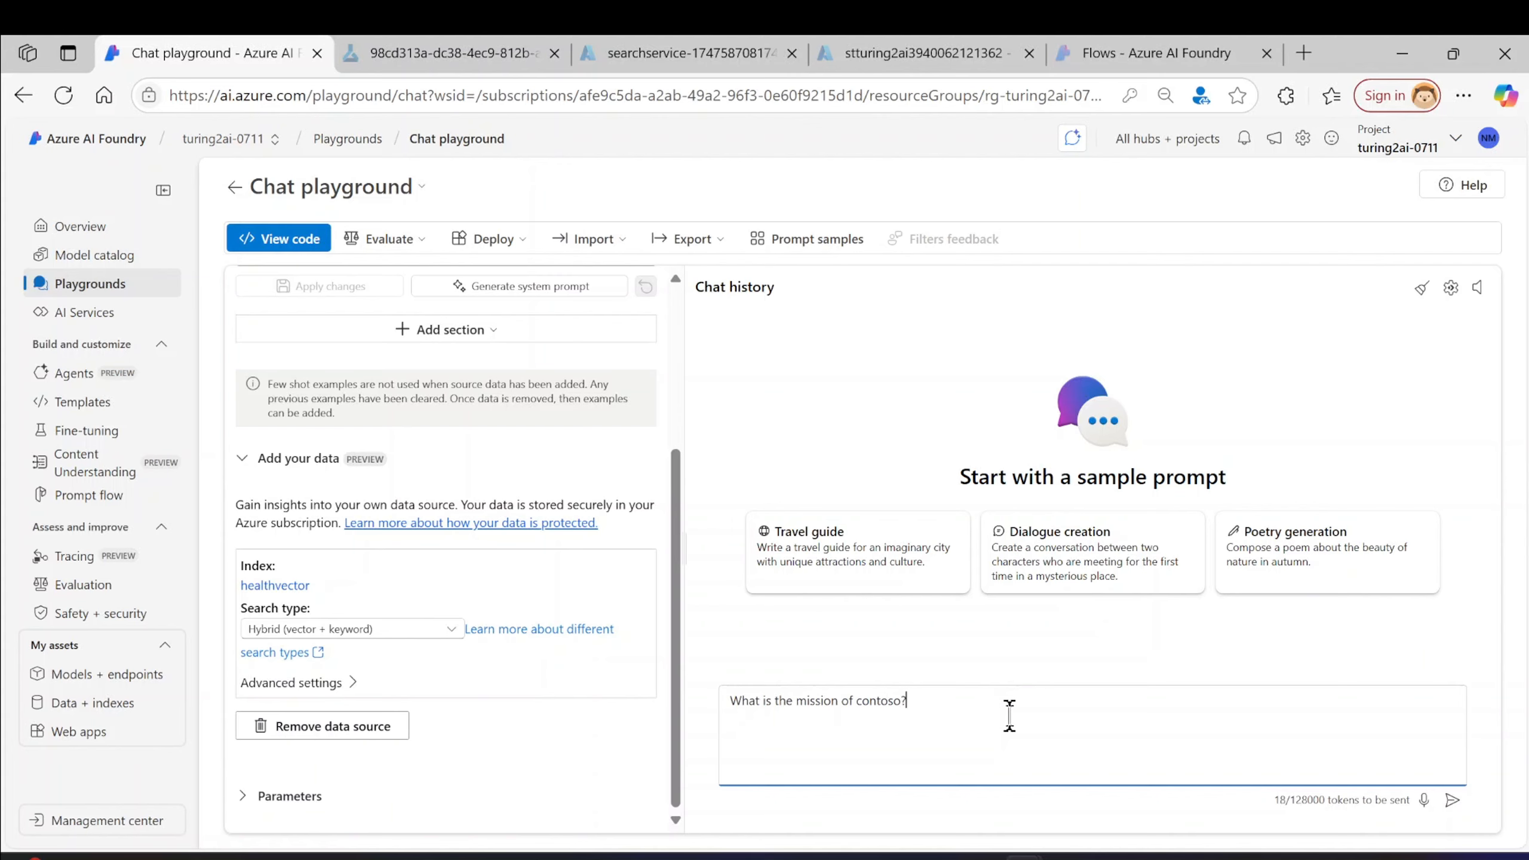
key(Return)
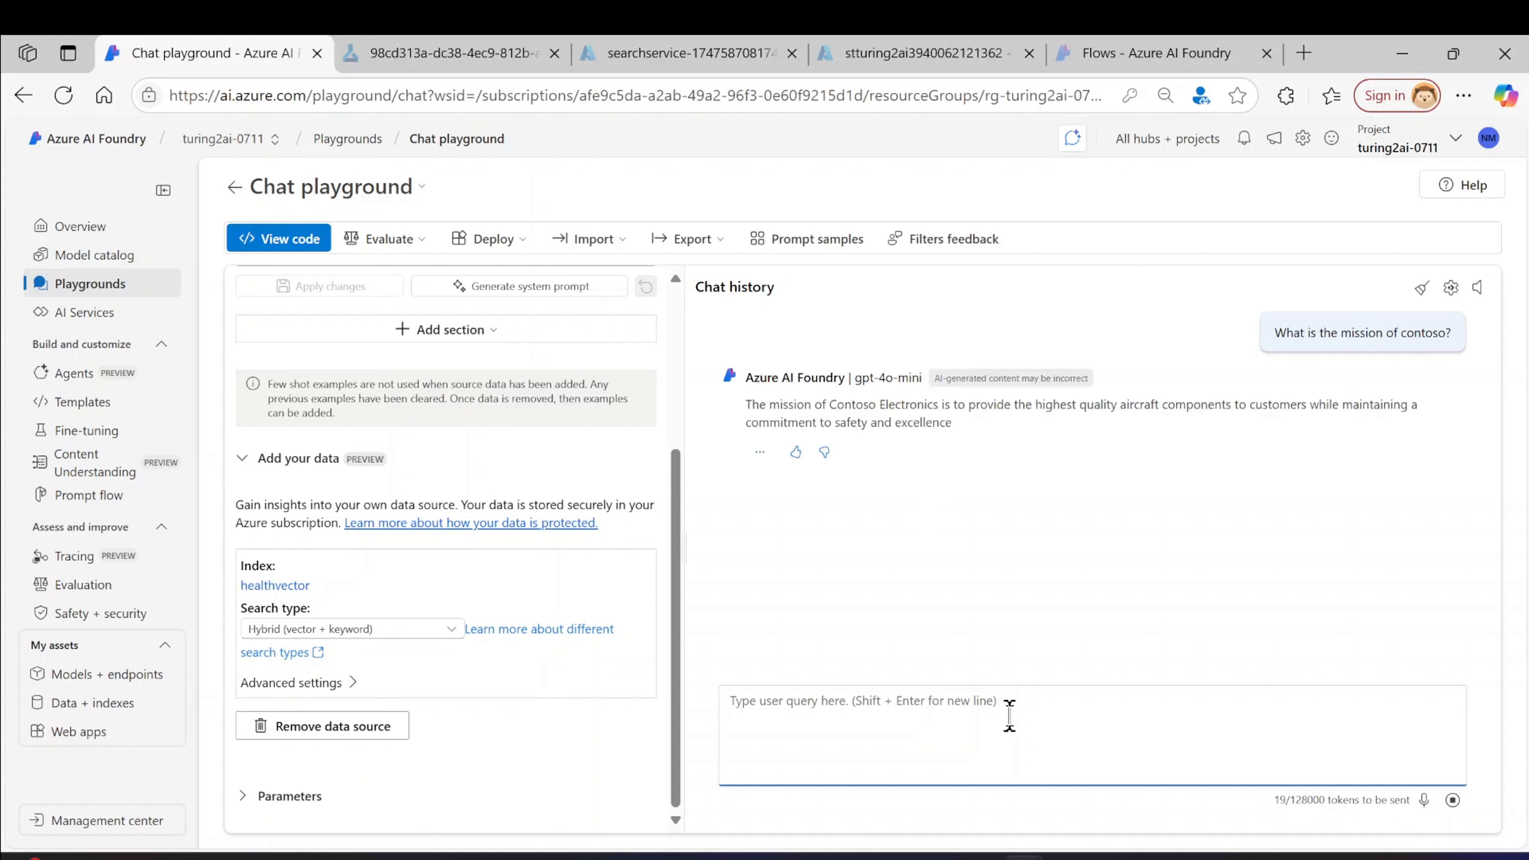
- Compare the cited answer with the mission passage highlighted in the handbook
click(1054, 400)
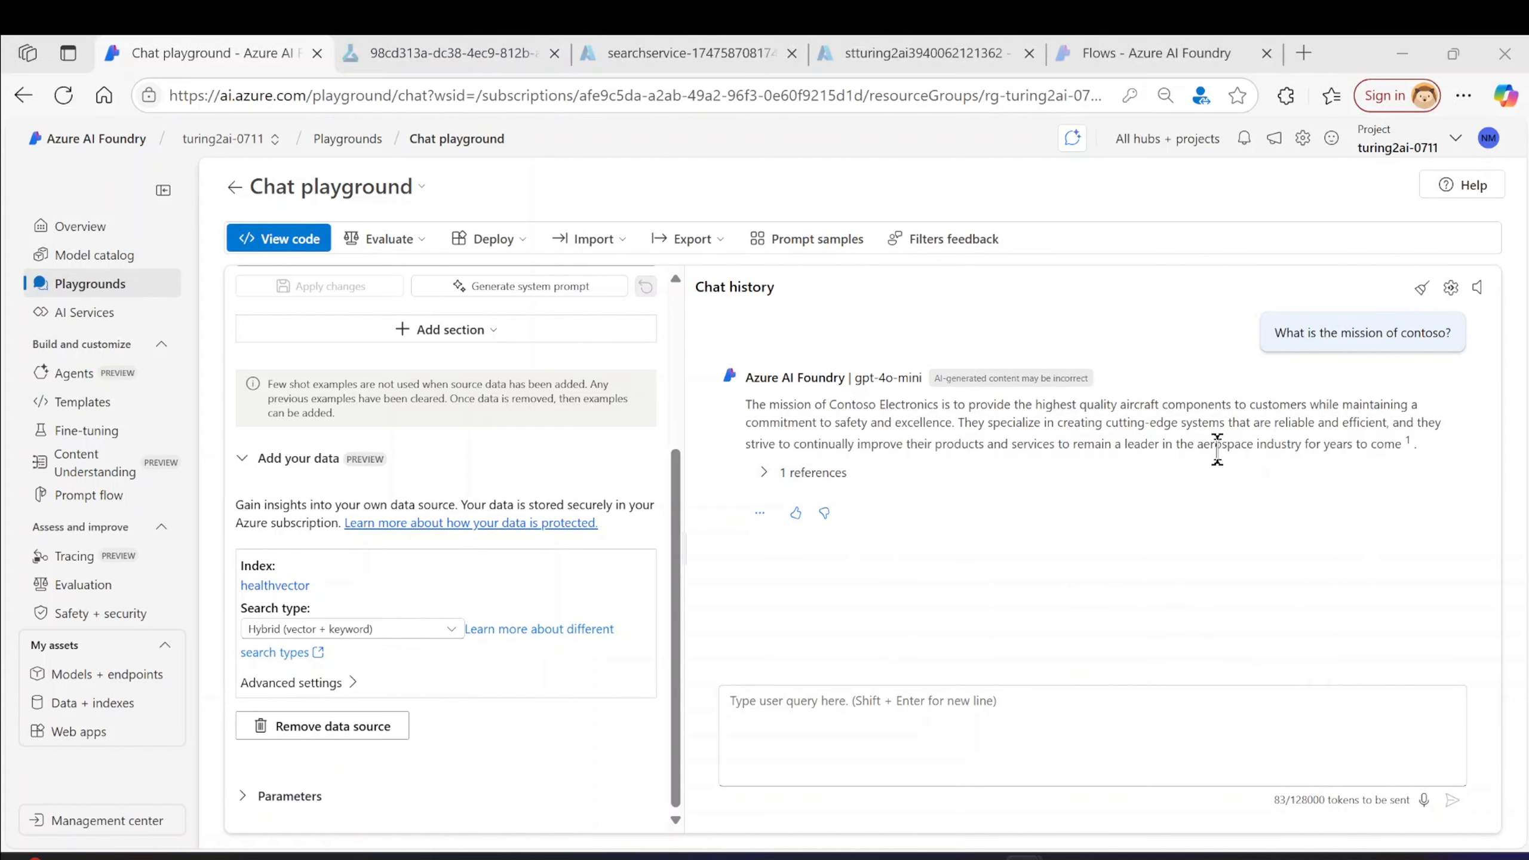
key(alt+Tab)
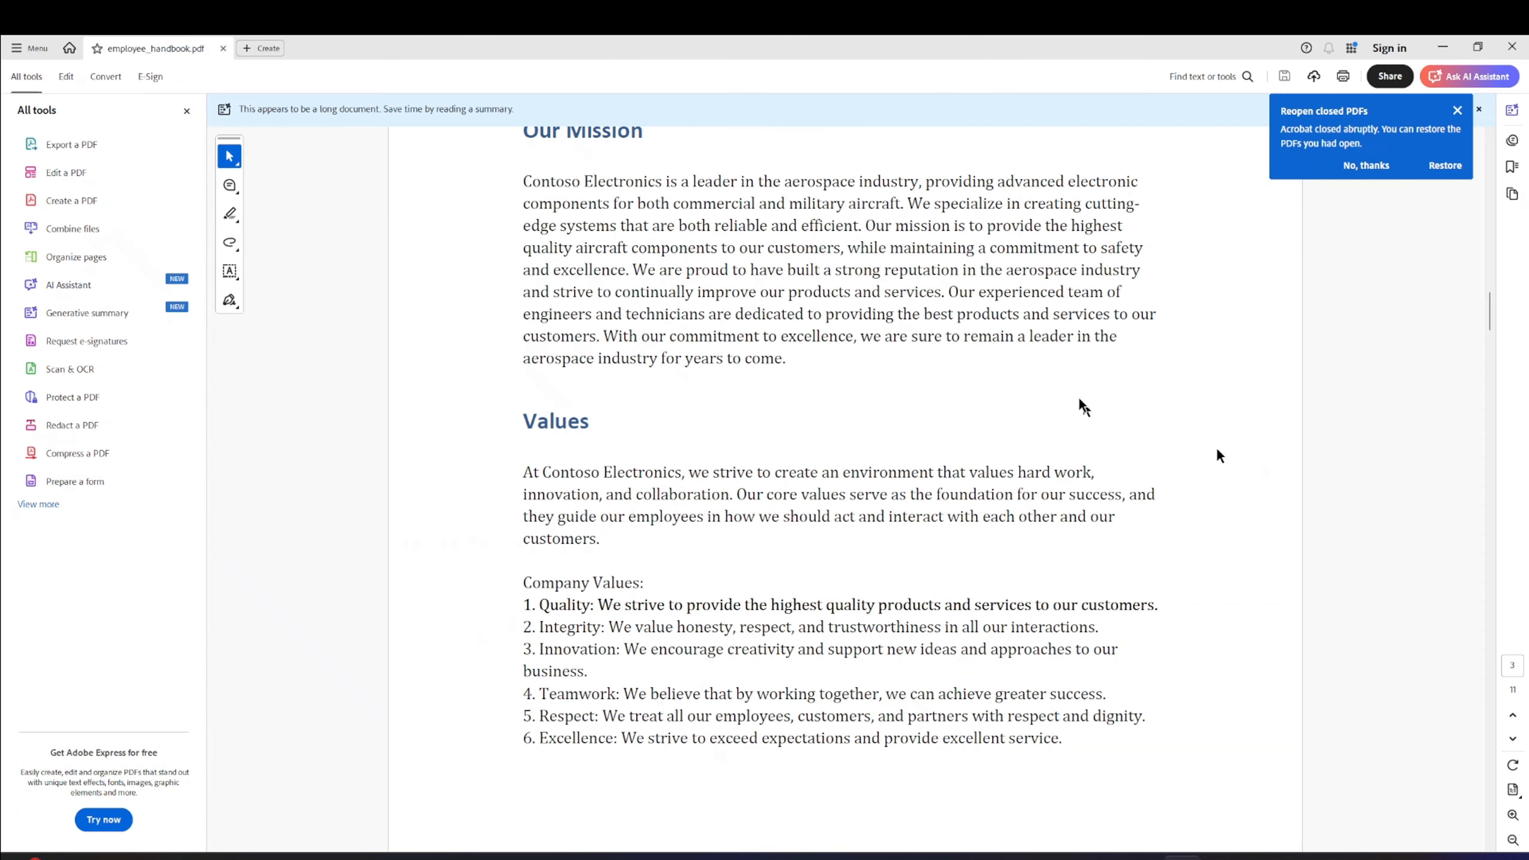
drag(810, 174, 780, 269)
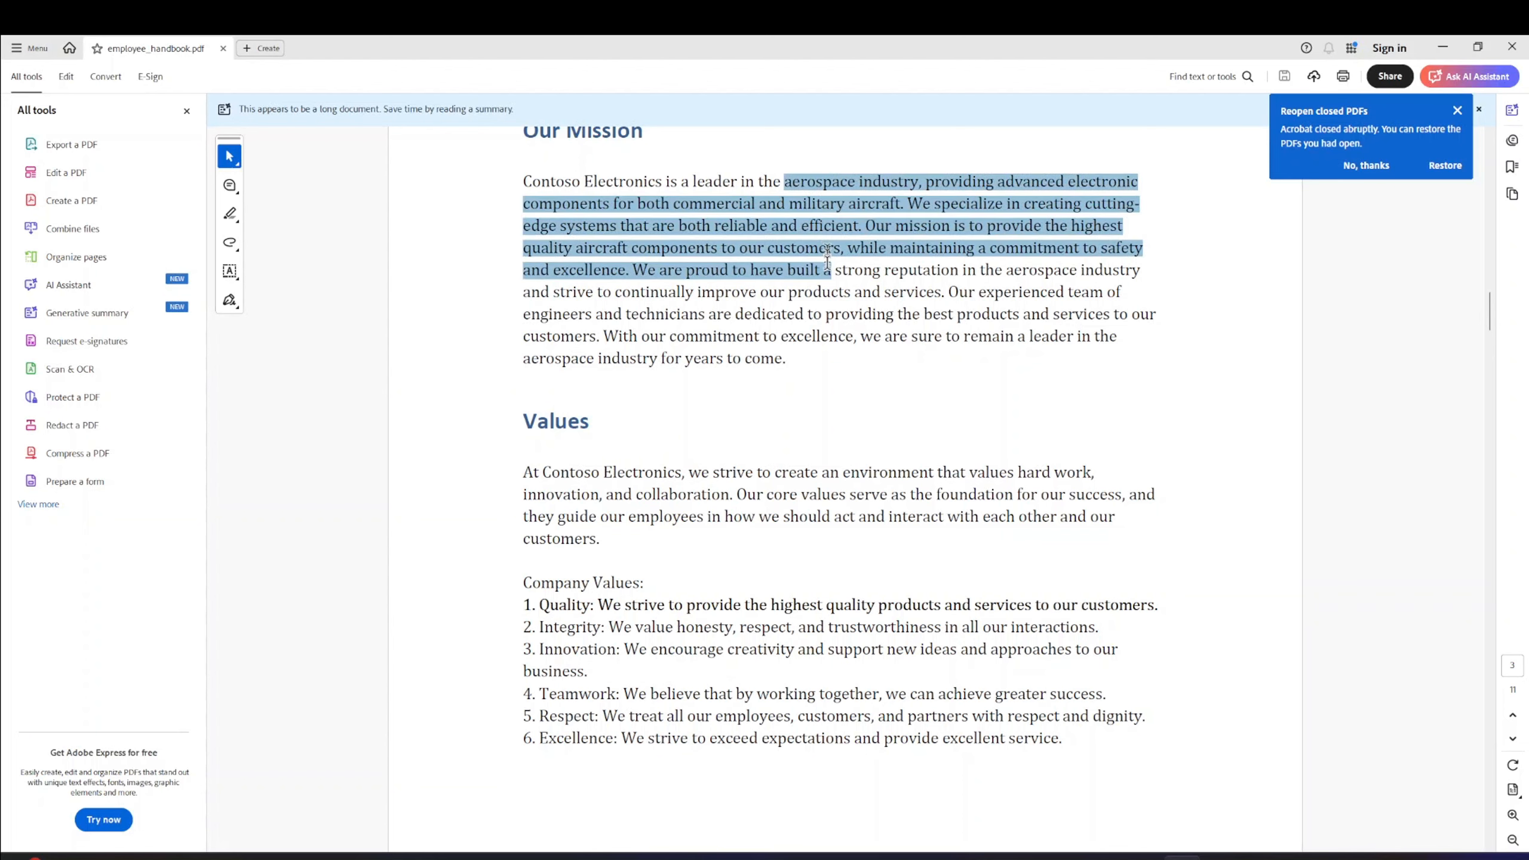
key(alt+Tab)
- Send the follow-up 'What else in there in the last response?'
click(1073, 727)
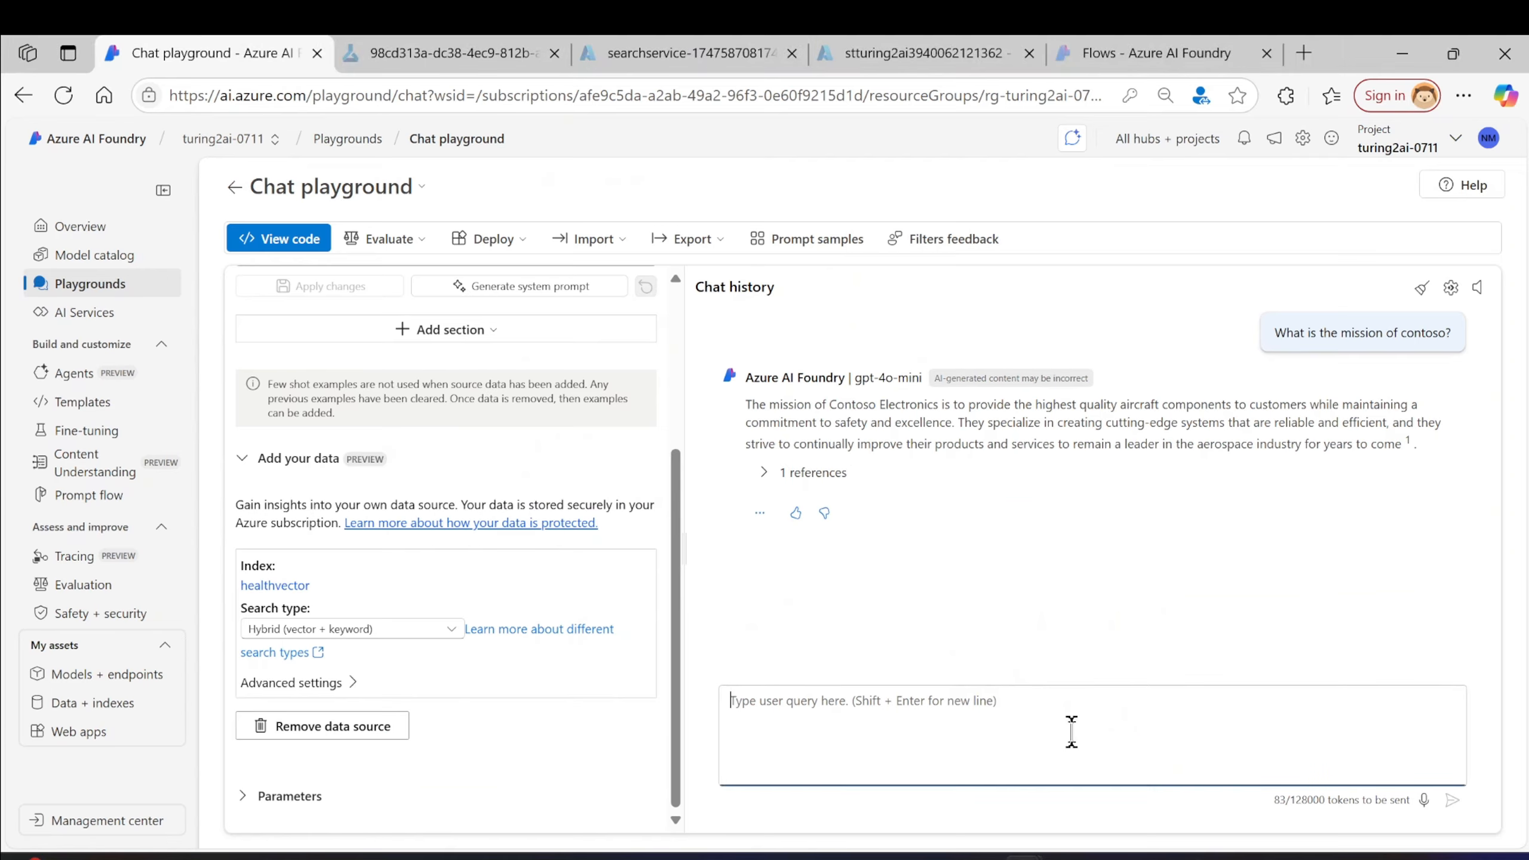
text(W)
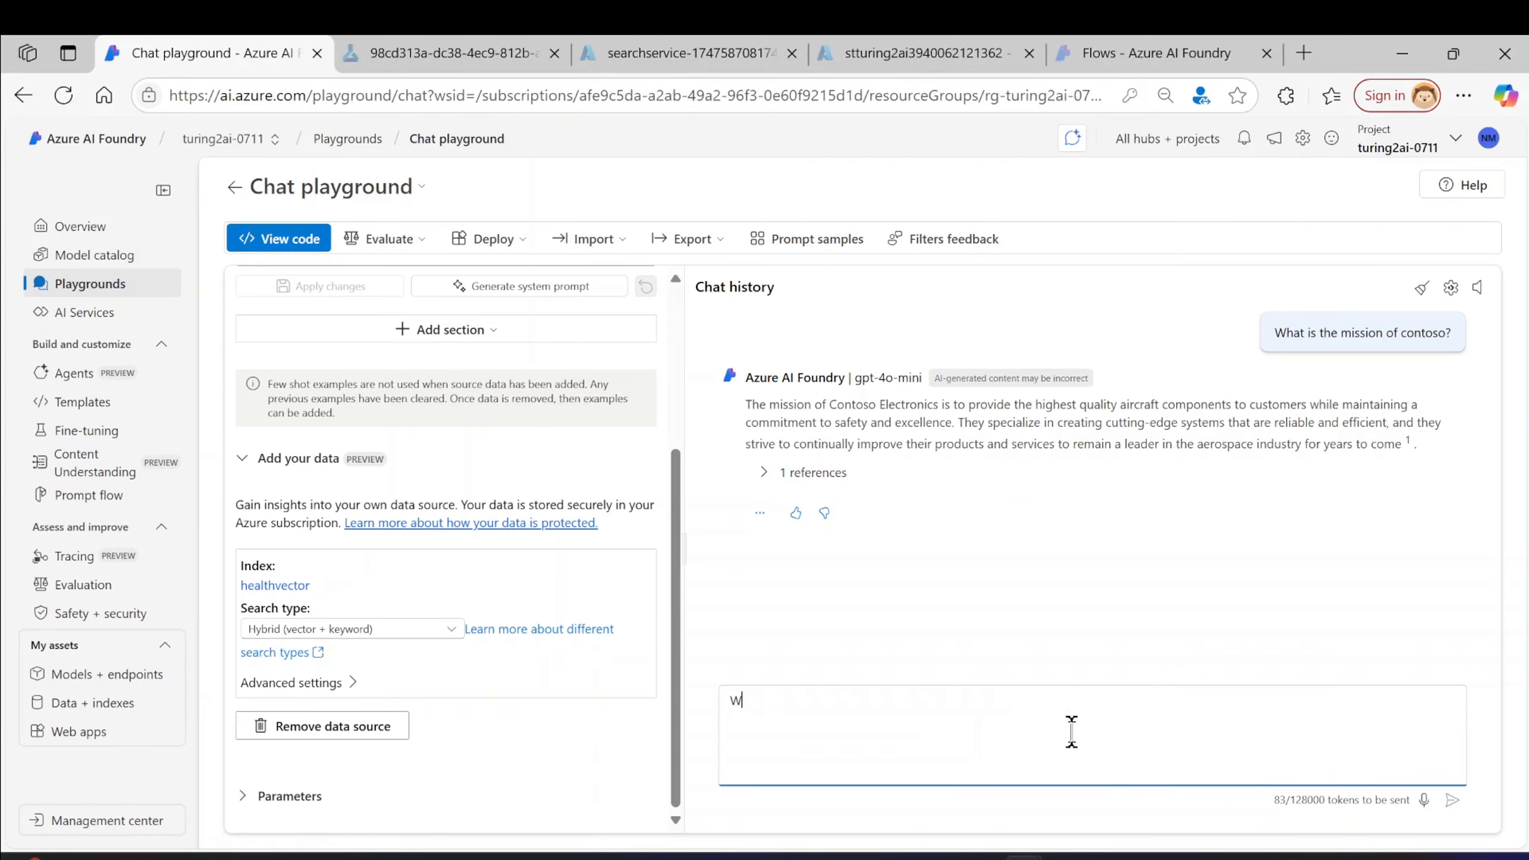
text(hat else in that mission)
key(BackSpace)
key(BackSpace)
key(BackSpace)
text(ere in the last )
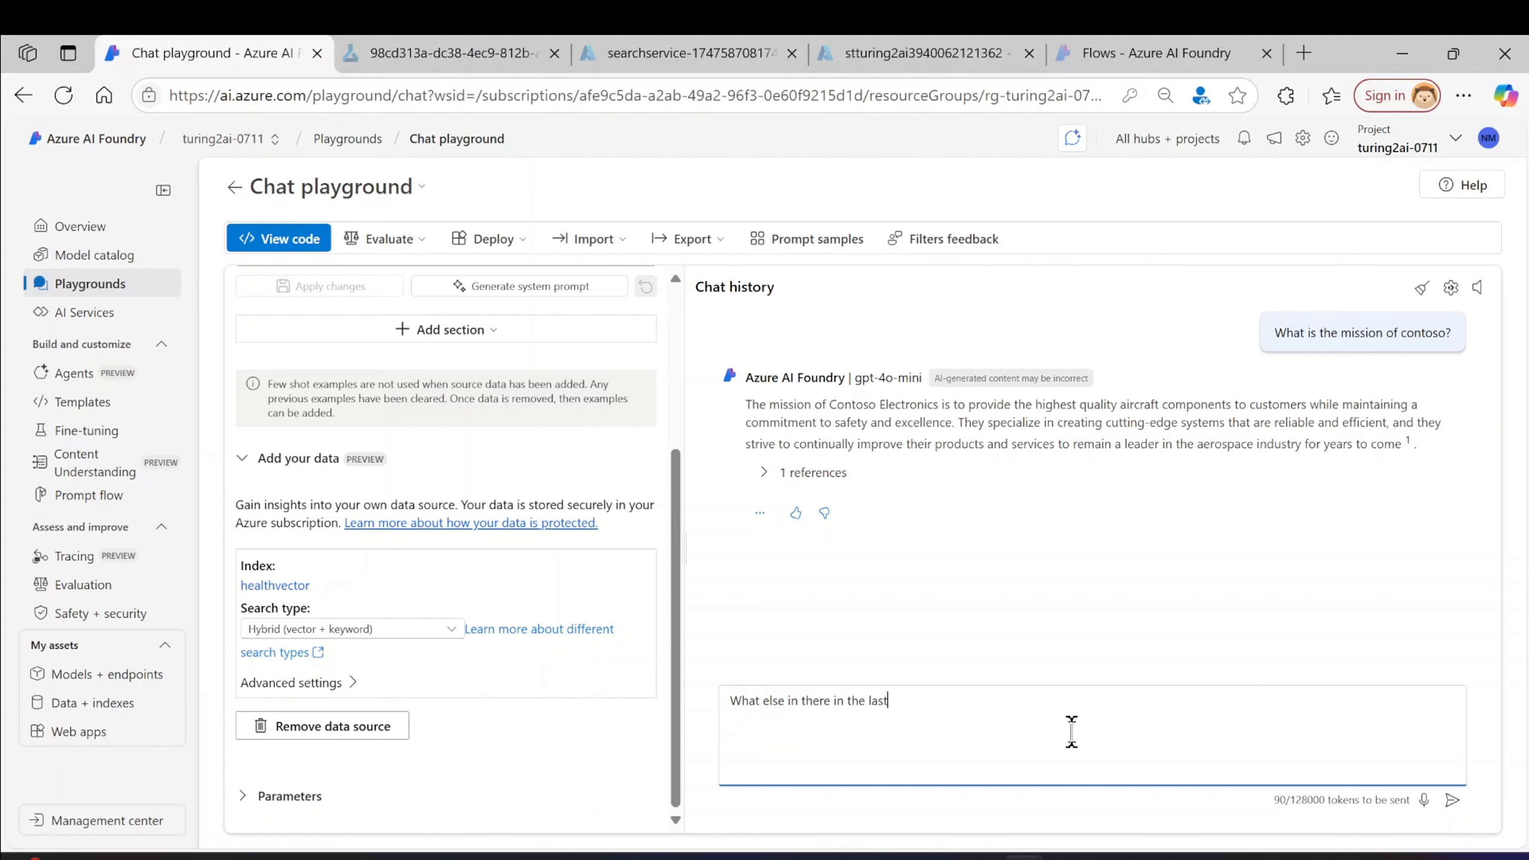
text(response?)
key(Return)
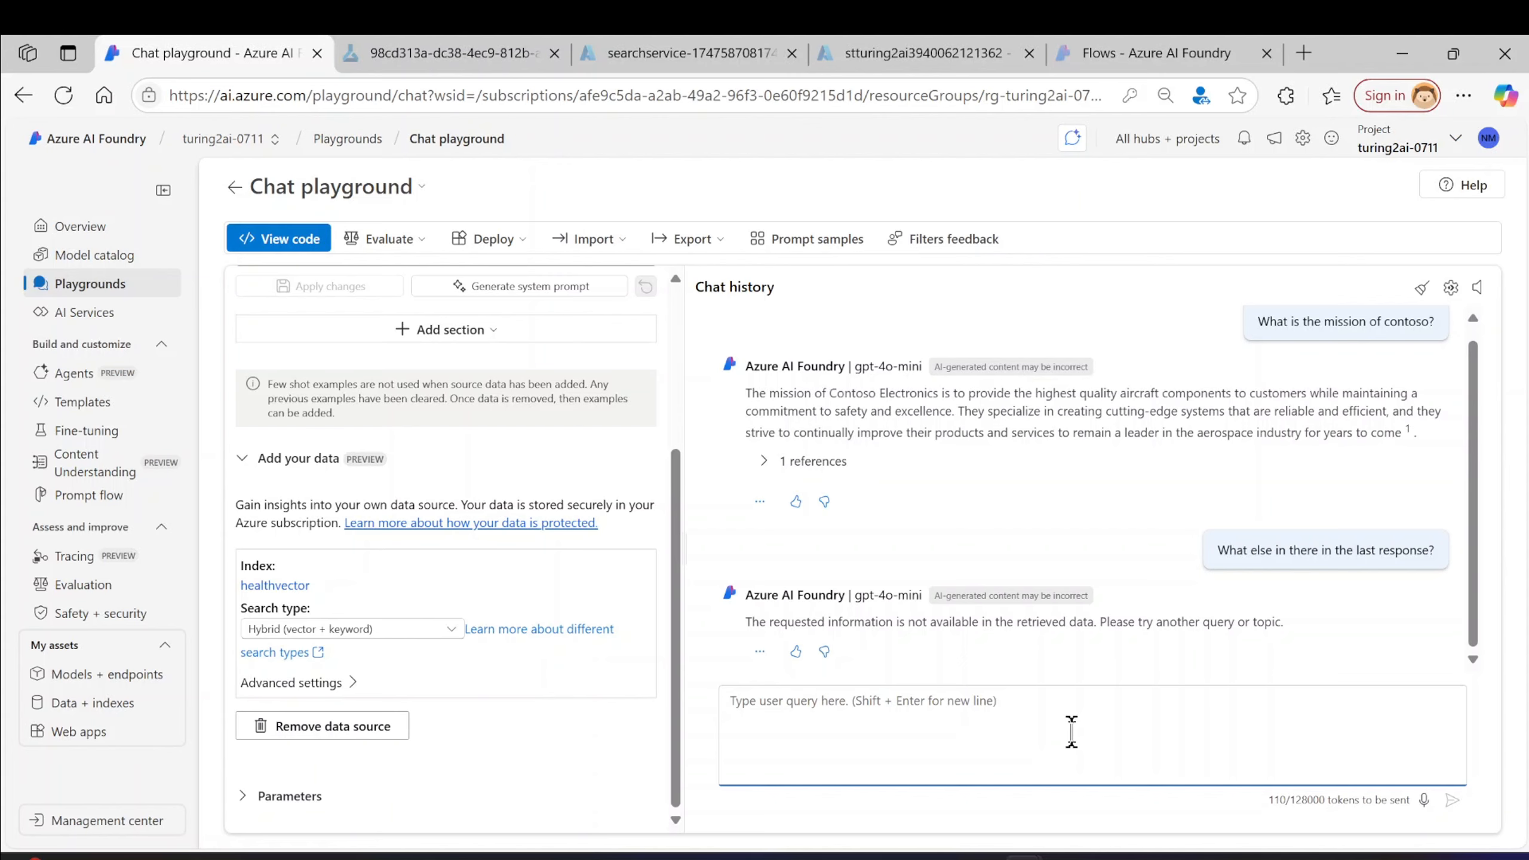
- Ask 'What is Values?' and open the gpt-4o-mini deployment page from the rate-limit error
text(What)
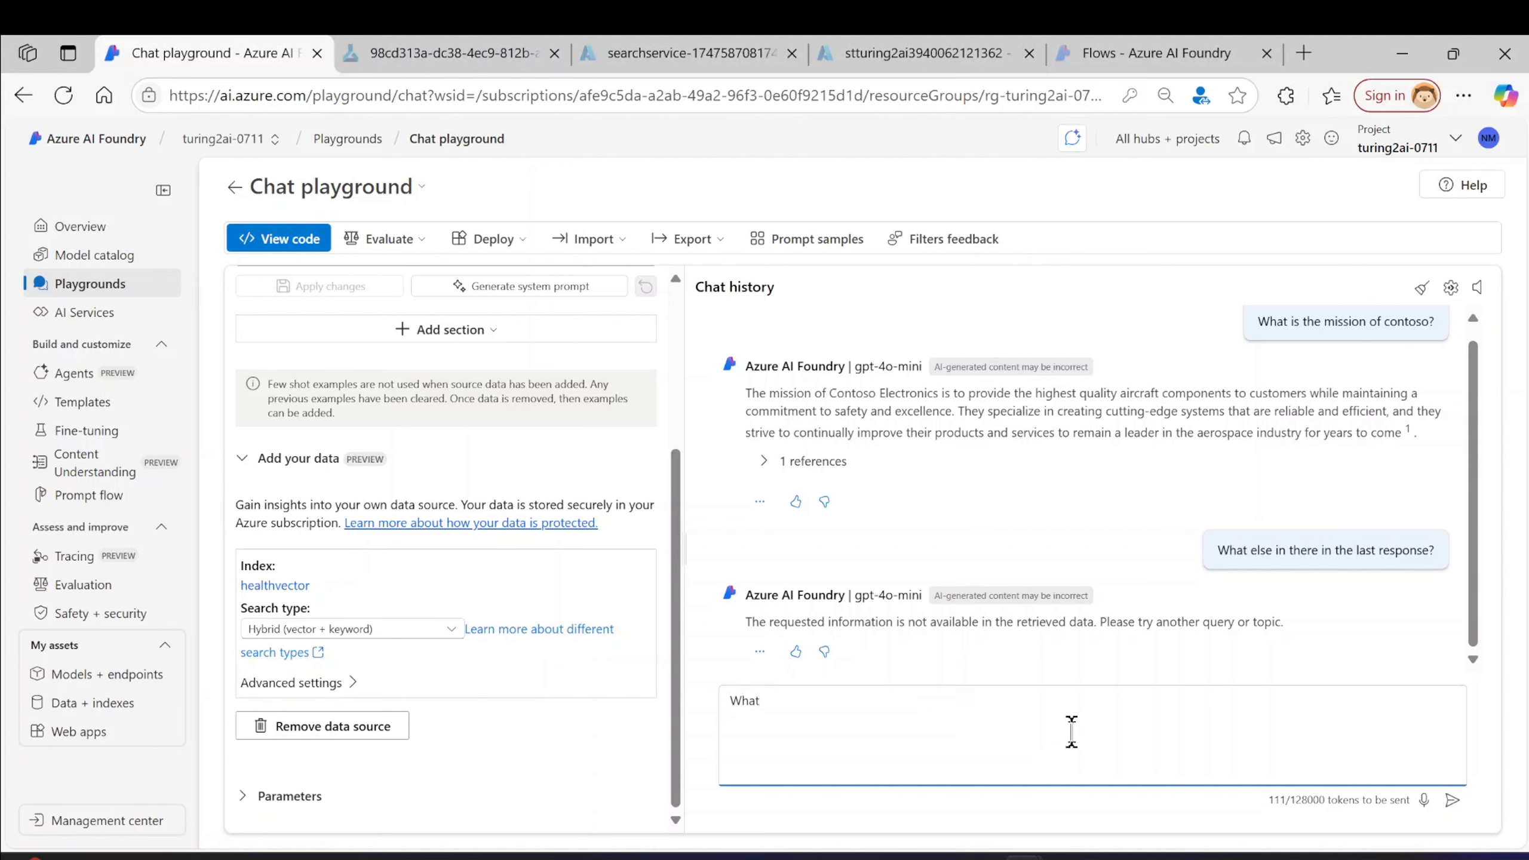
text( is)
key(alt+Tab)
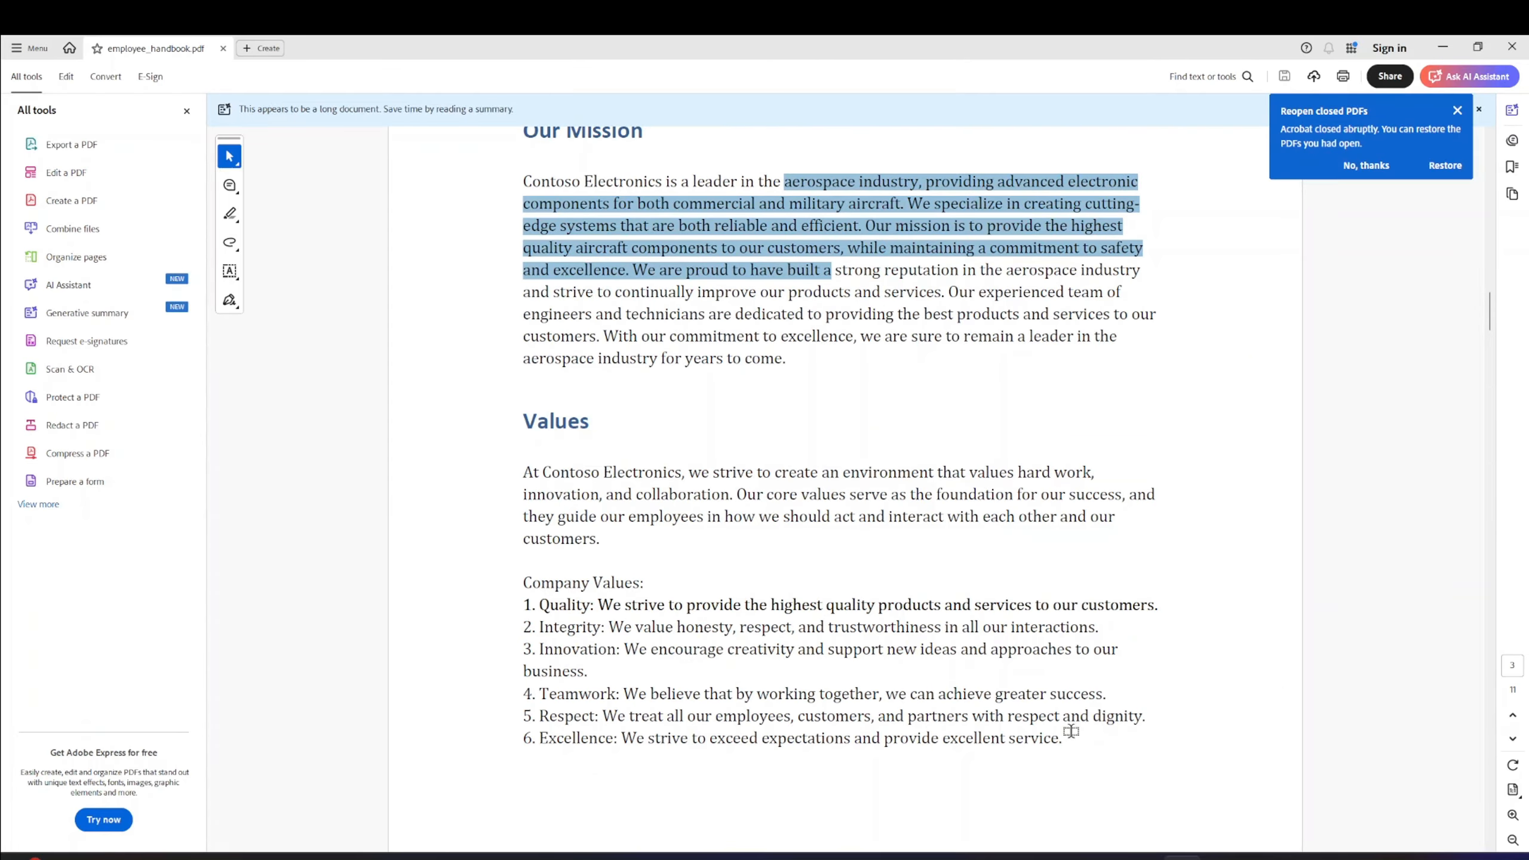
key(alt+Tab)
text(Values)
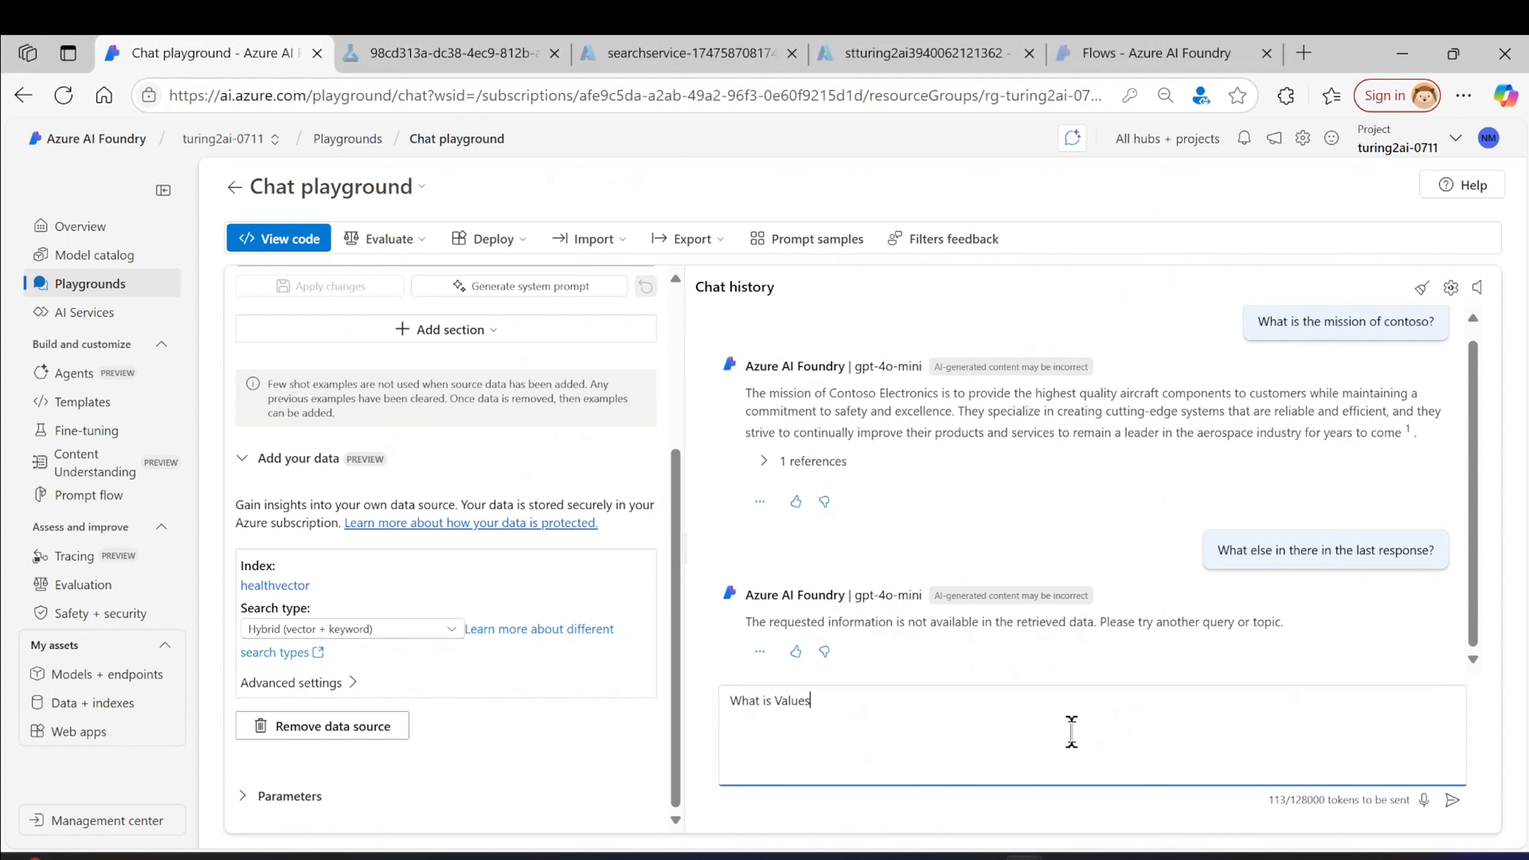
text(?)
key(Return)
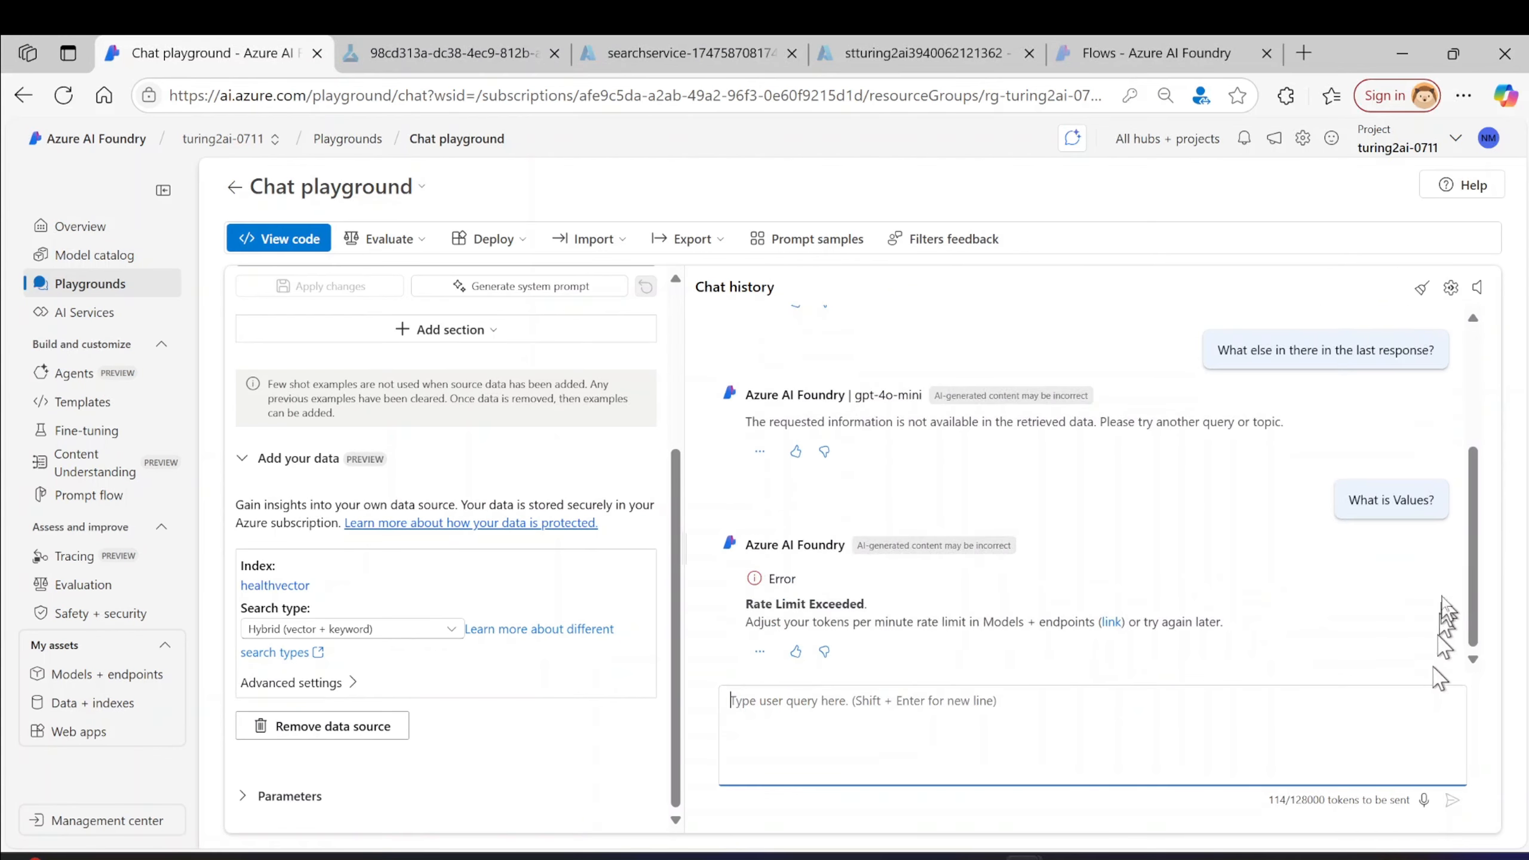
click(1111, 623)
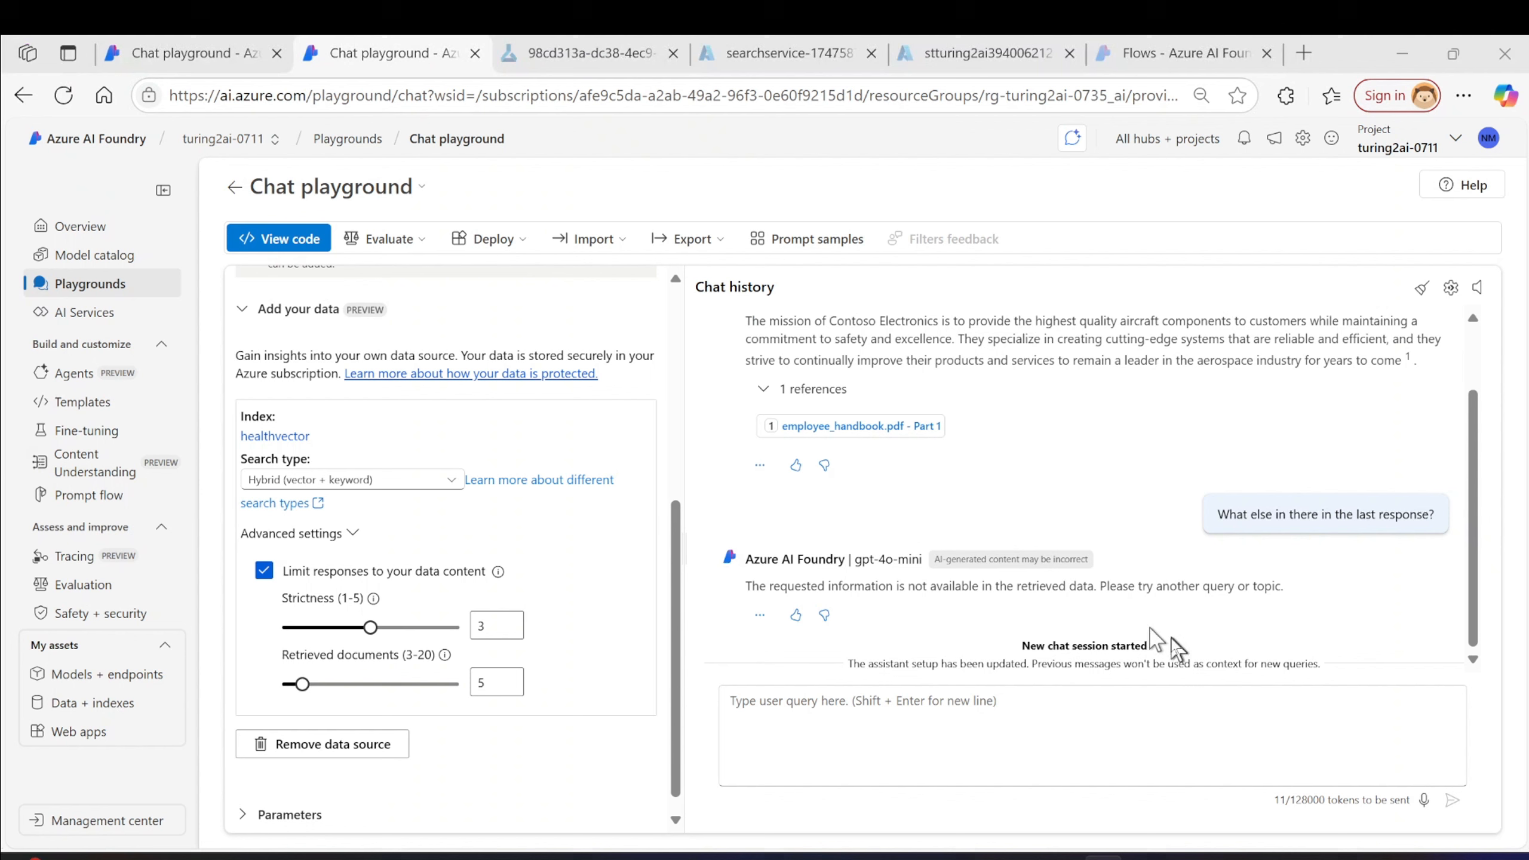
- Ask the grounded chat 'What are the values?'
click(1115, 699)
text(What )
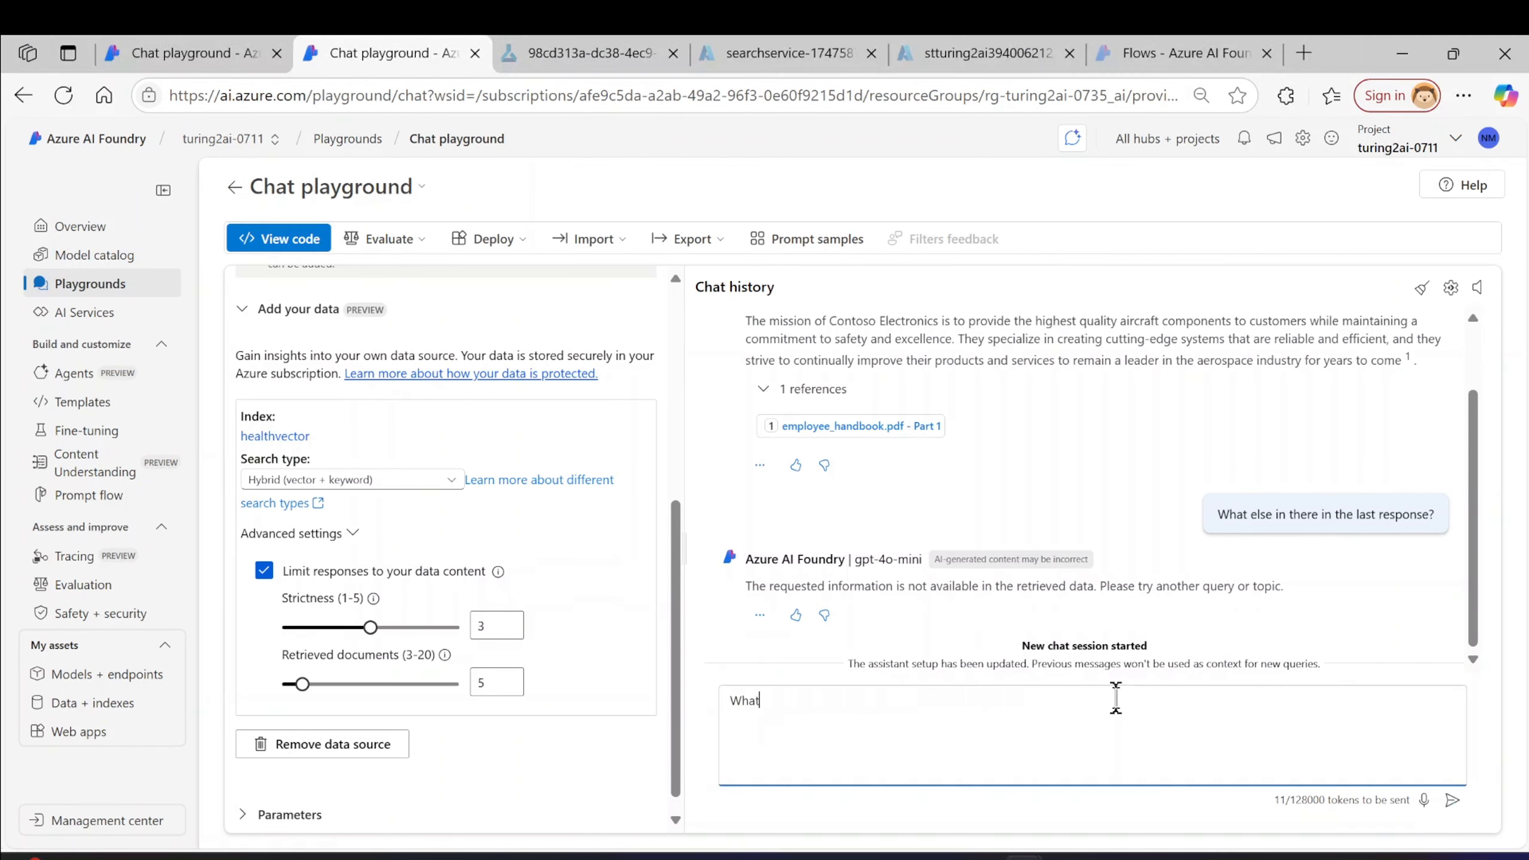
text(are the values)
key(Return)
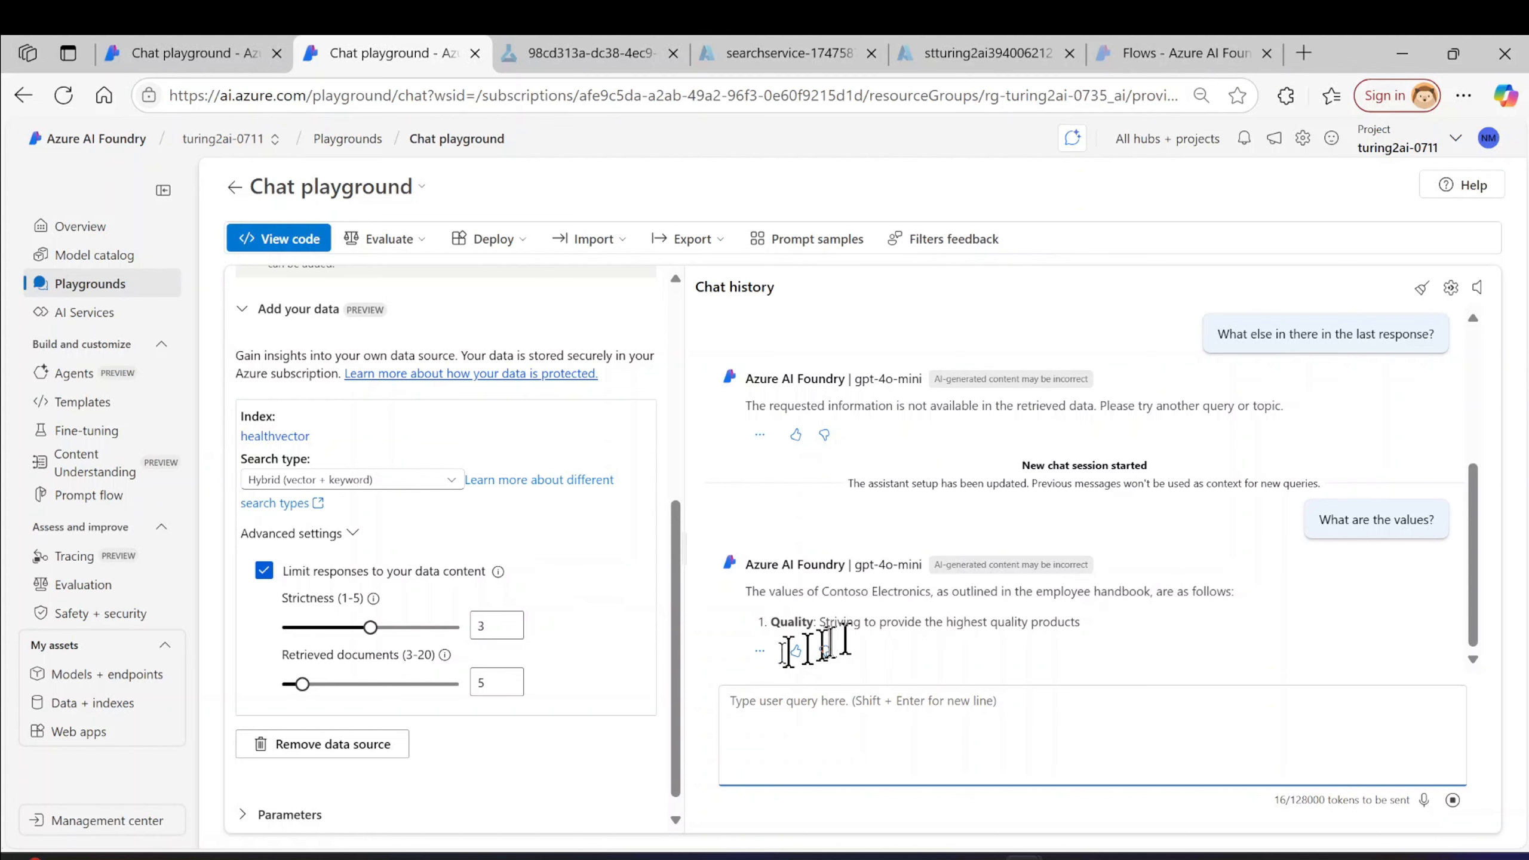
scroll(764, 662, up, 1)
scroll(764, 662, down, 3)
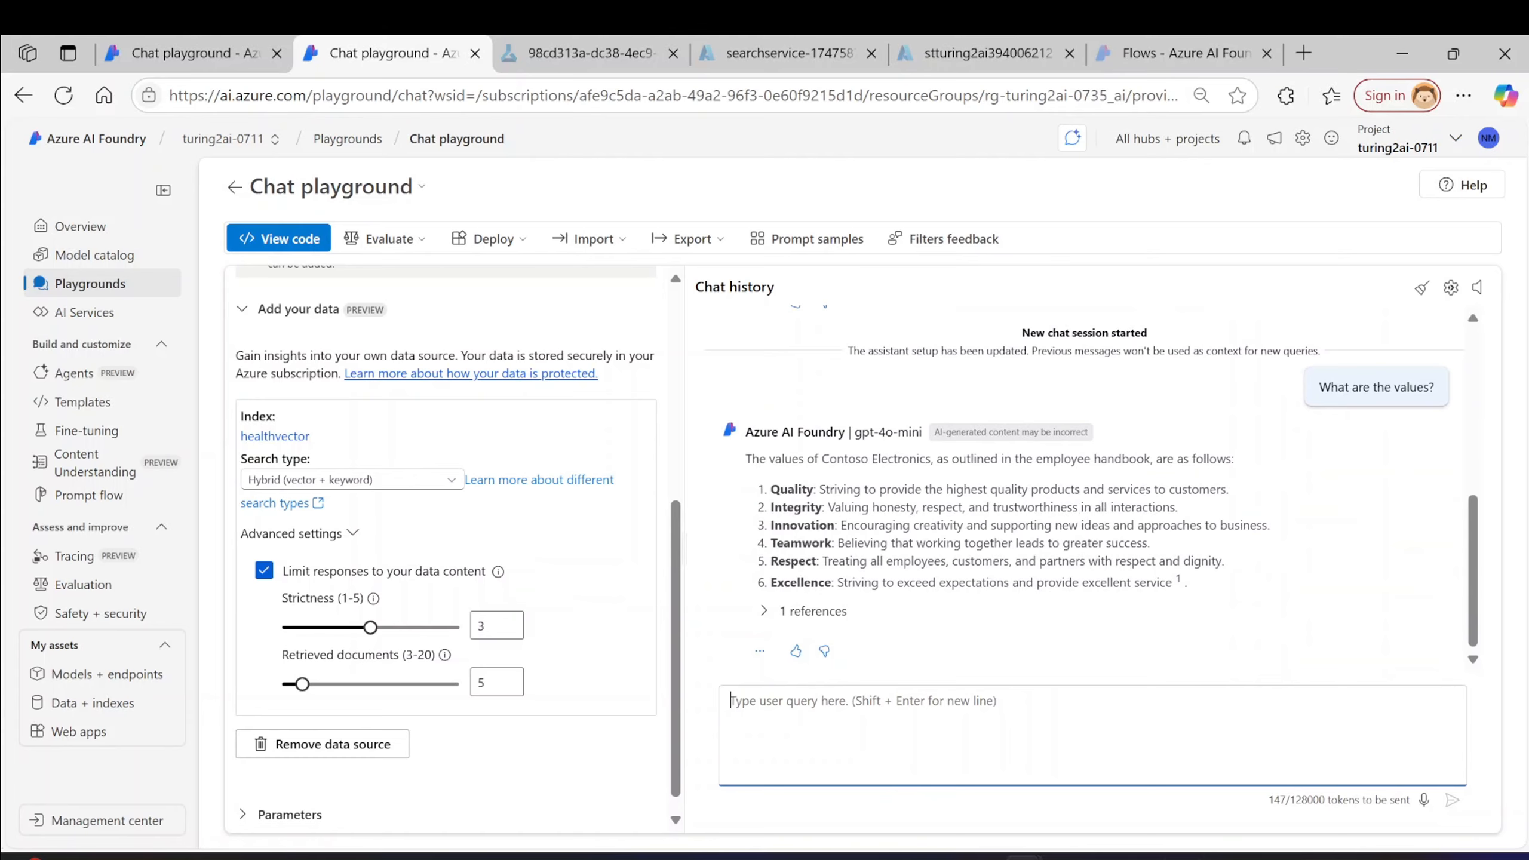
- Check the six-value answer against the Values section of the handbook PDF
click(1176, 856)
scroll(653, 545, down, 1)
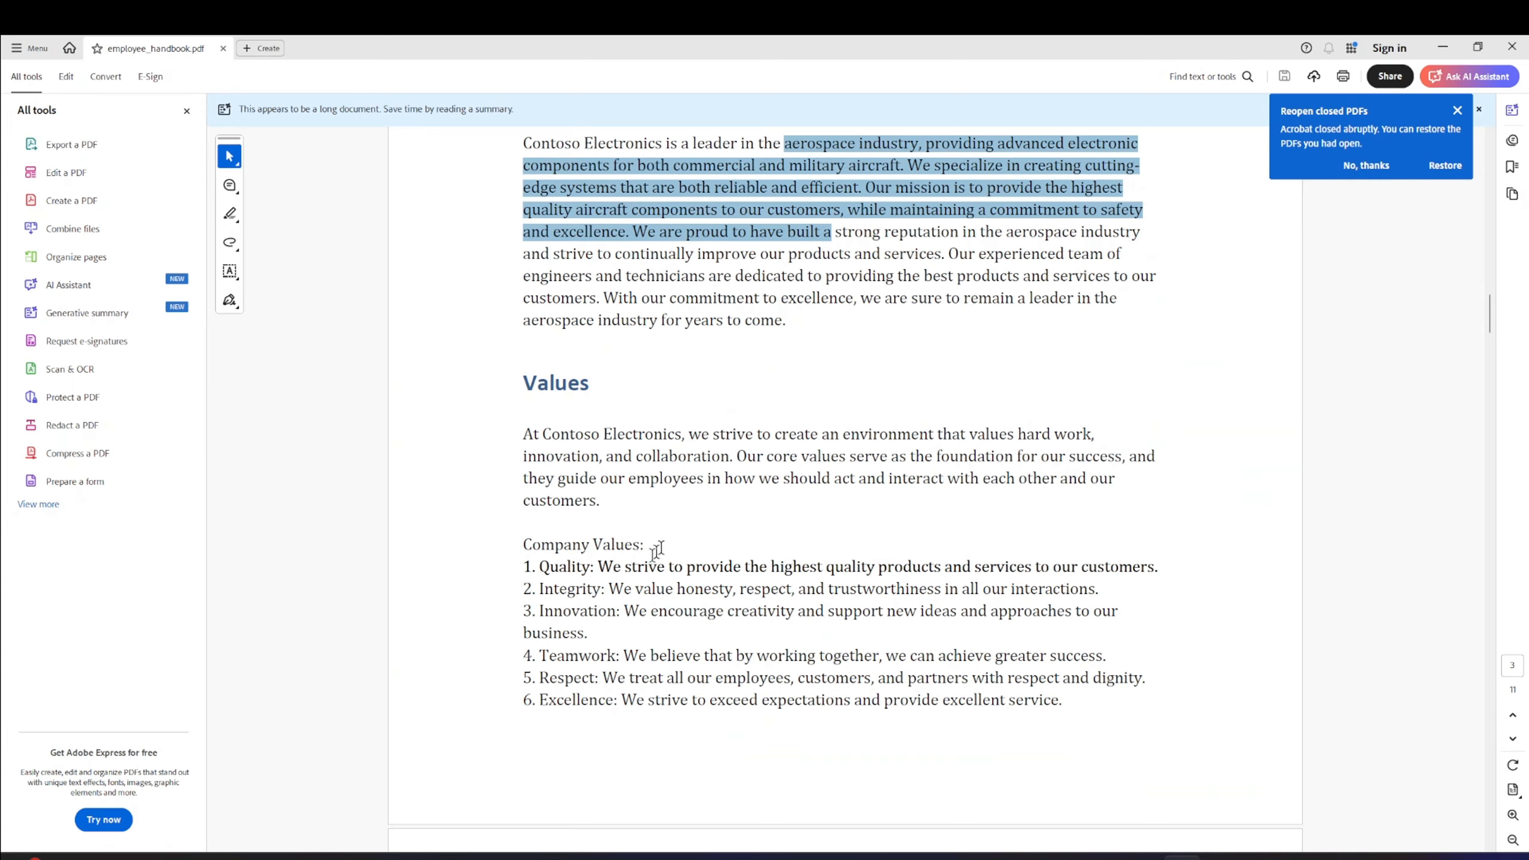
drag(539, 566, 583, 673)
scroll(583, 674, down, 5)
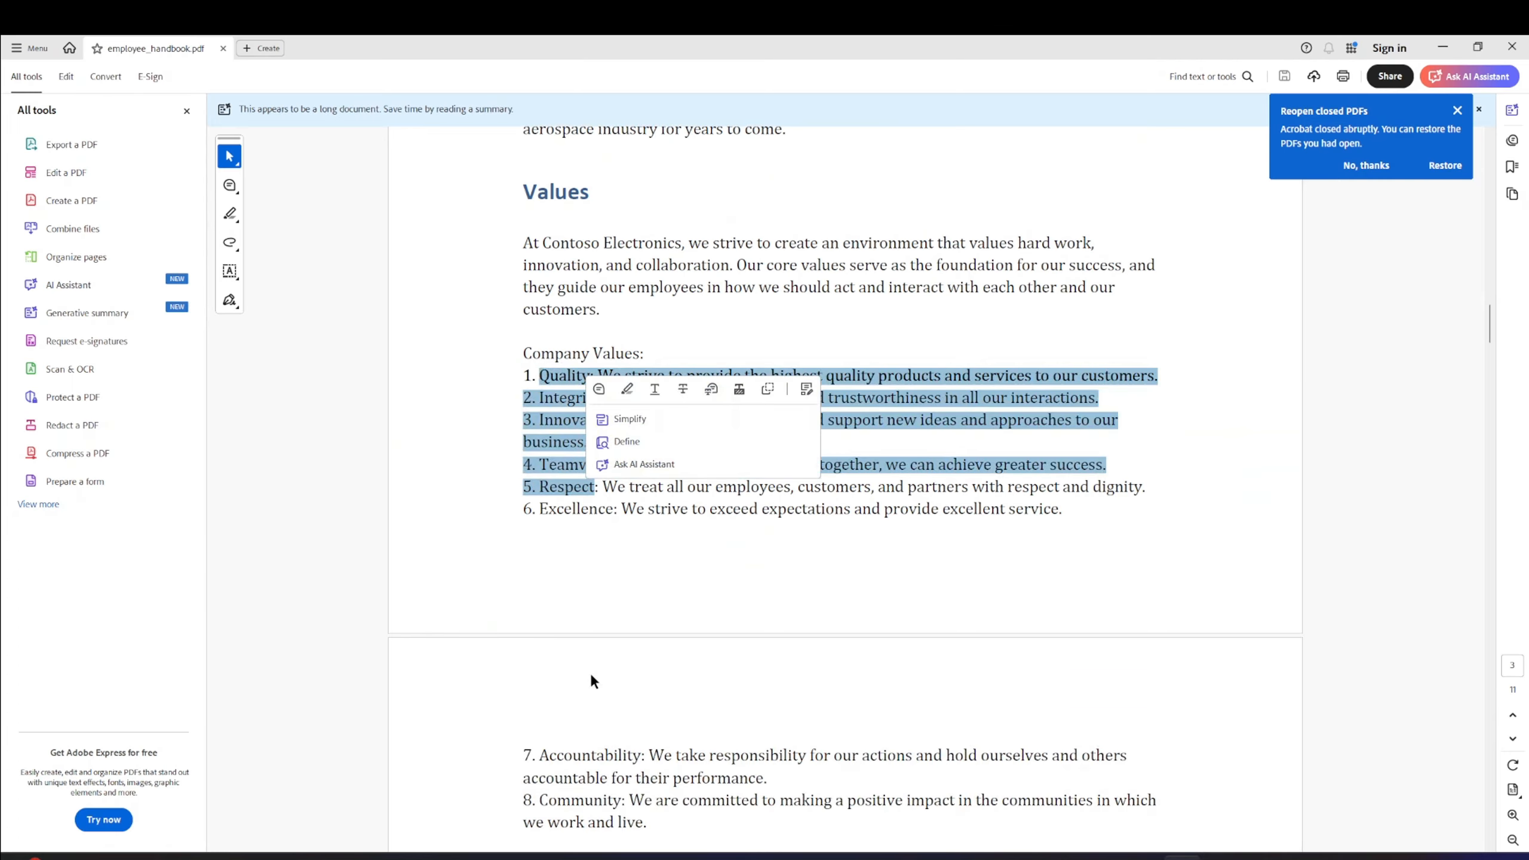
scroll(593, 681, down, 3)
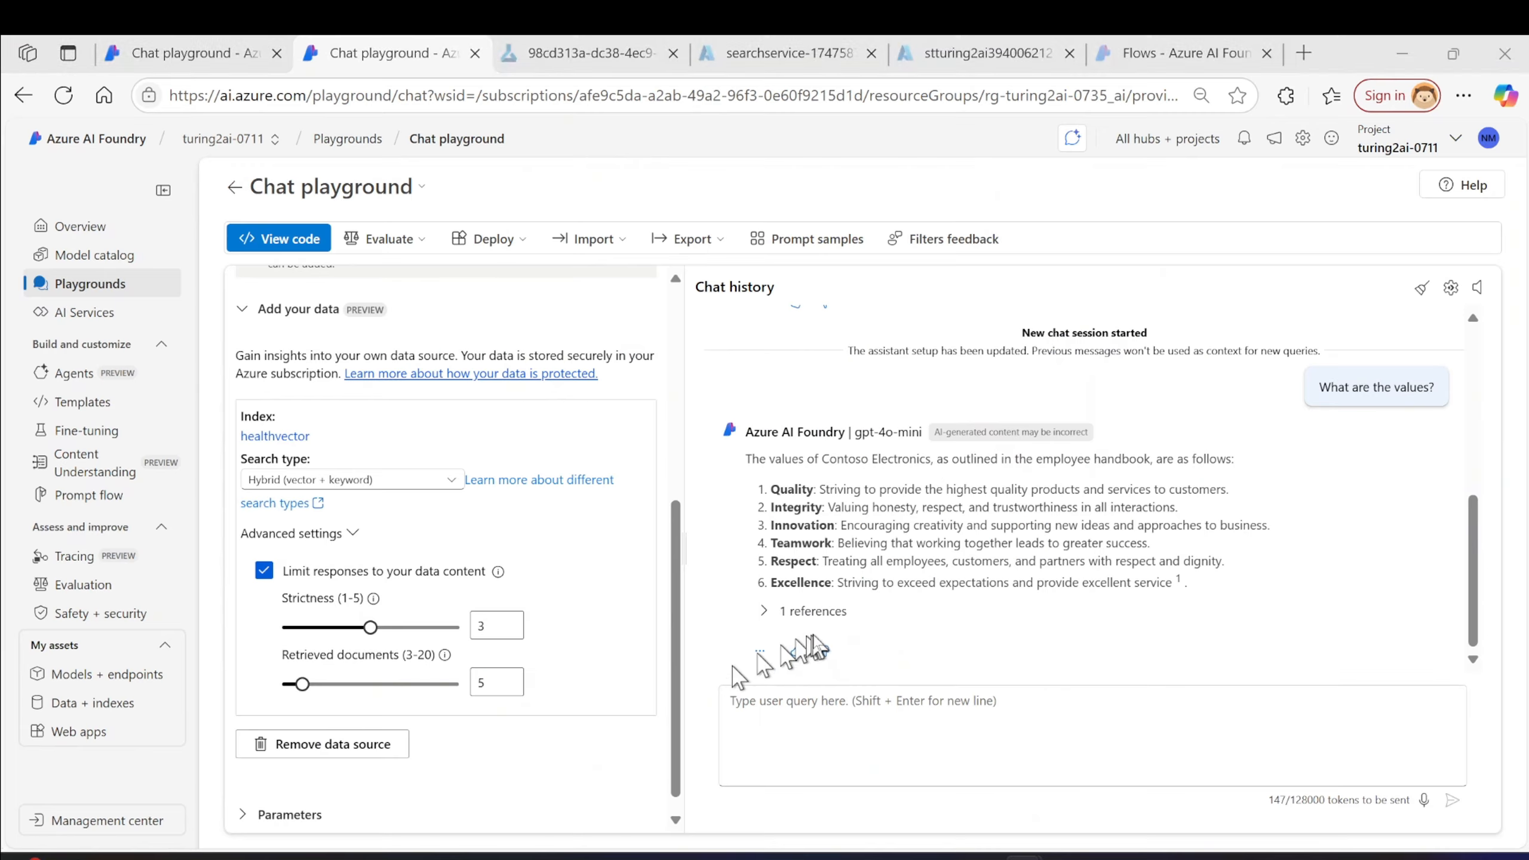
- Expand the answer's references to reveal employee_handbook.pdf - Part 1 and compare with the PDF
key(alt+Tab)
click(762, 614)
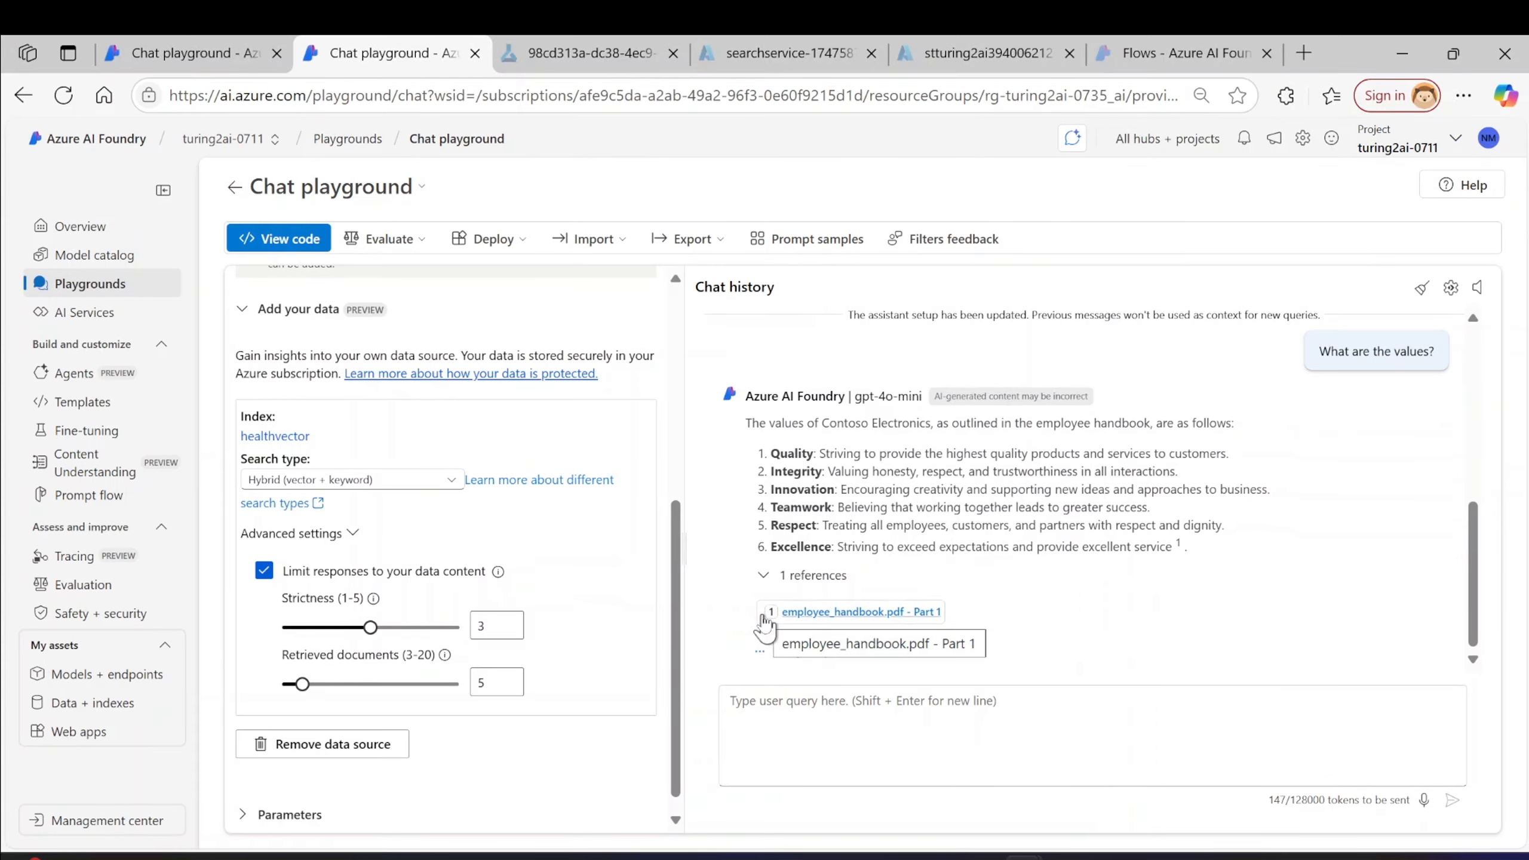
key(alt+Tab)
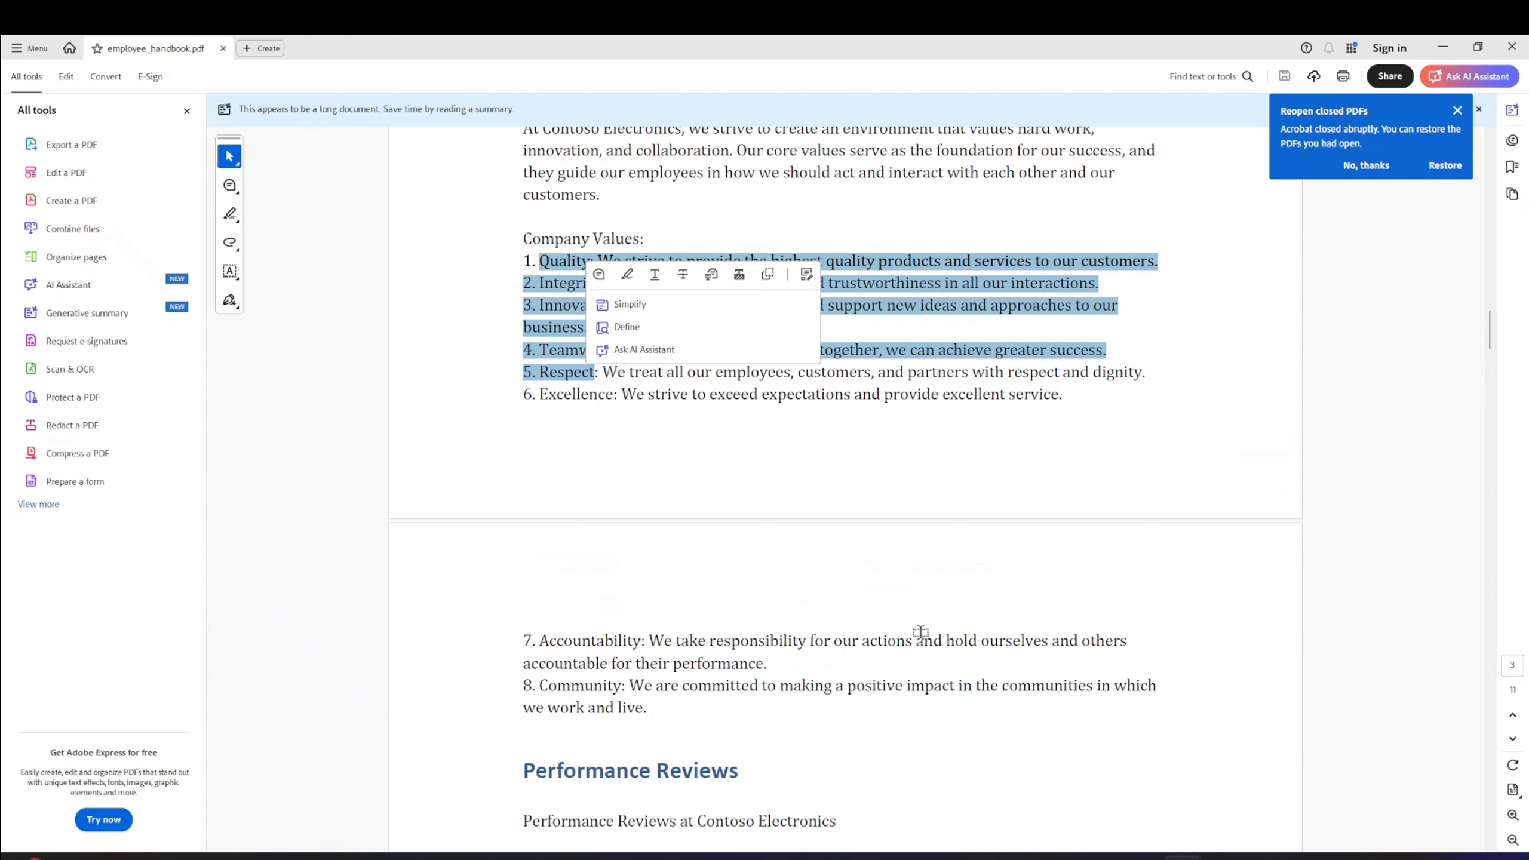
- Type the follow-up 'Why have not added accountibilty in the values in your response above'
click(1014, 857)
click(934, 722)
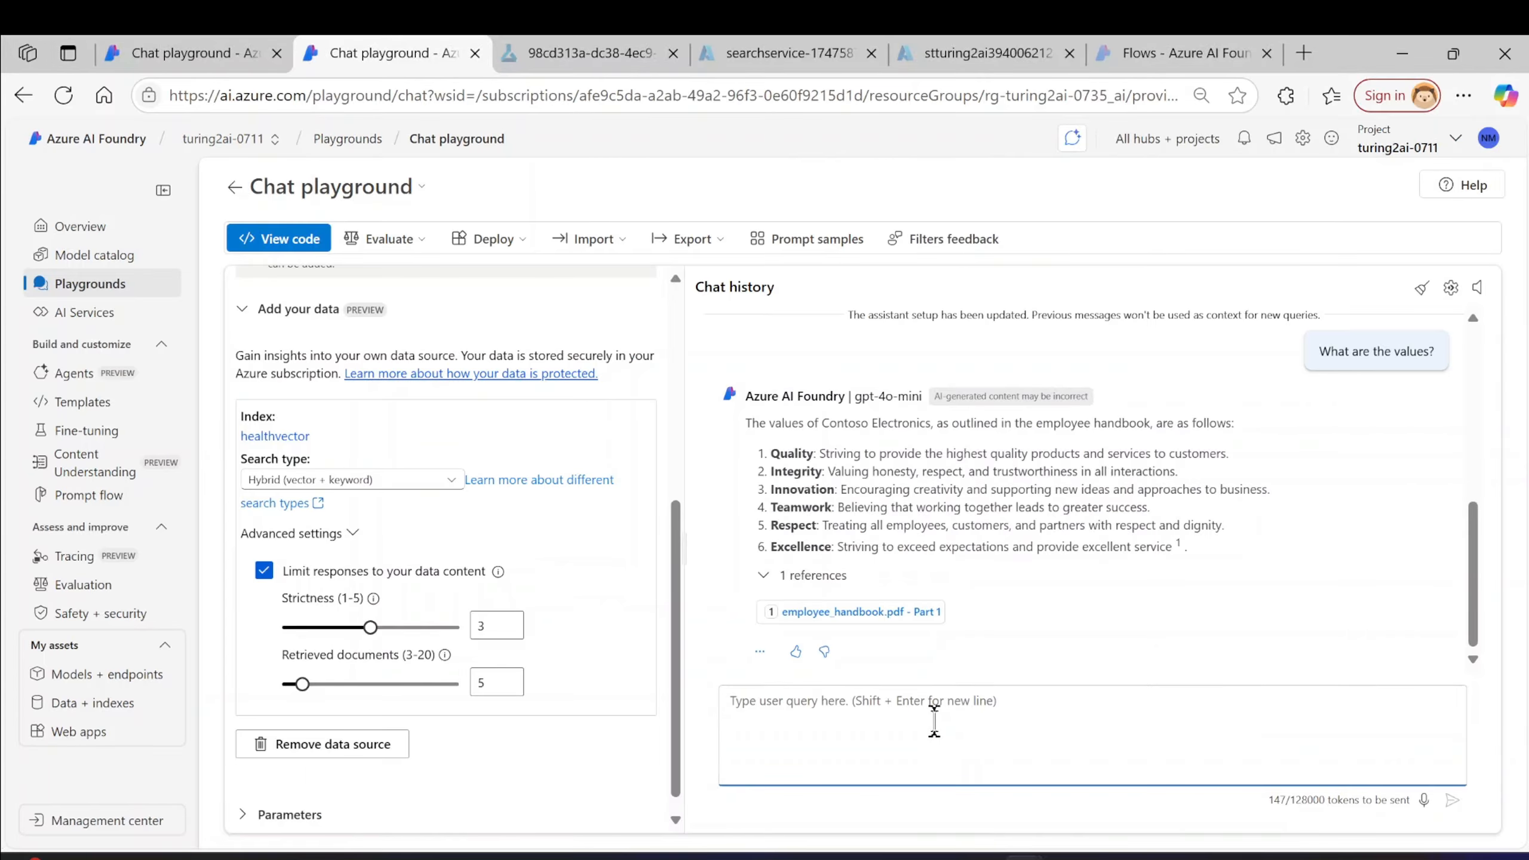
text(Why have no)
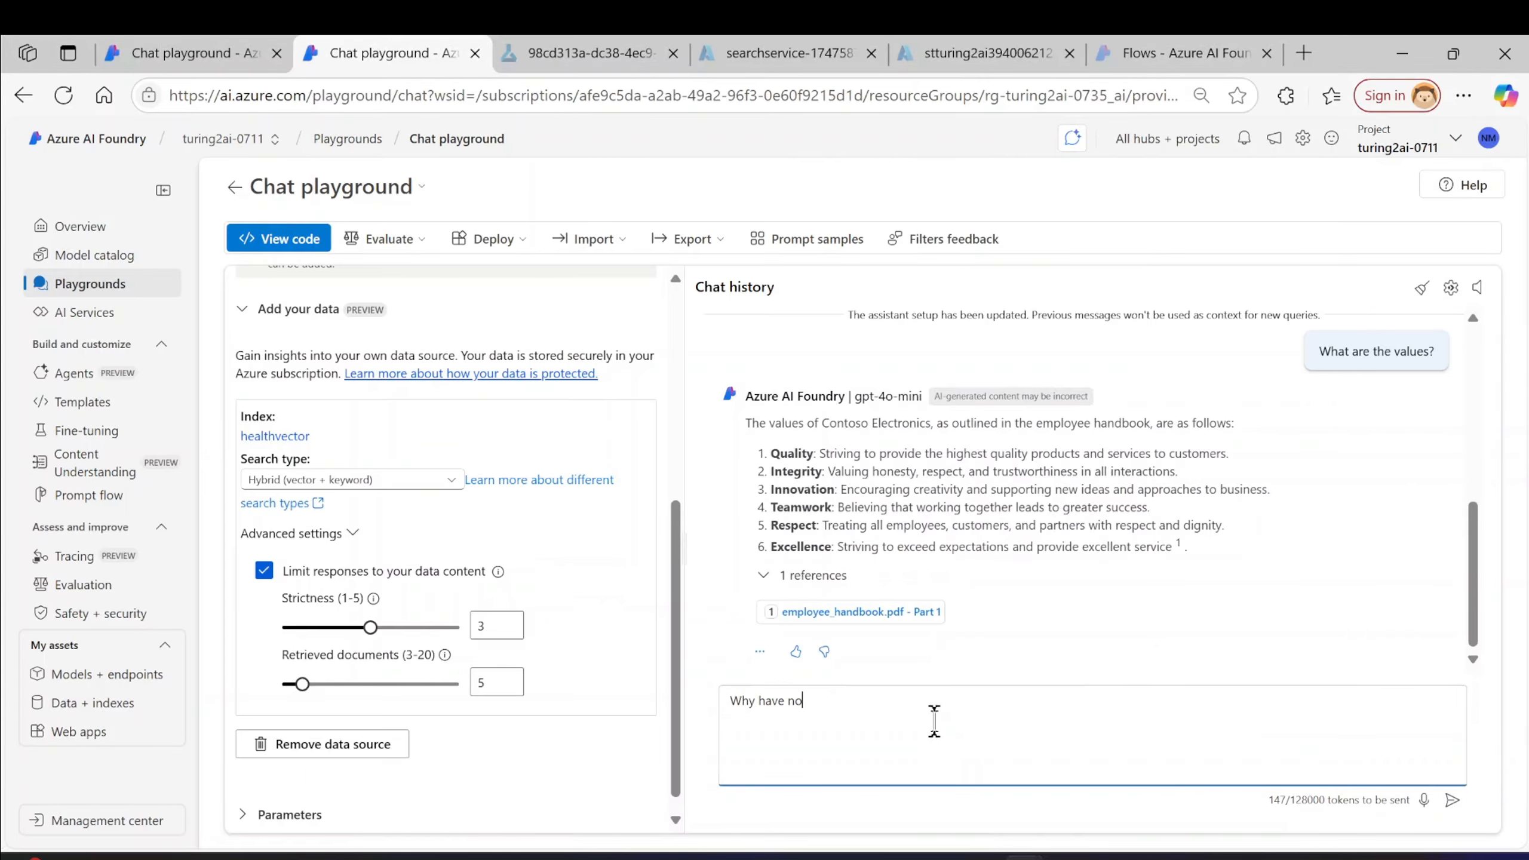
text(t added accountibilty in the )
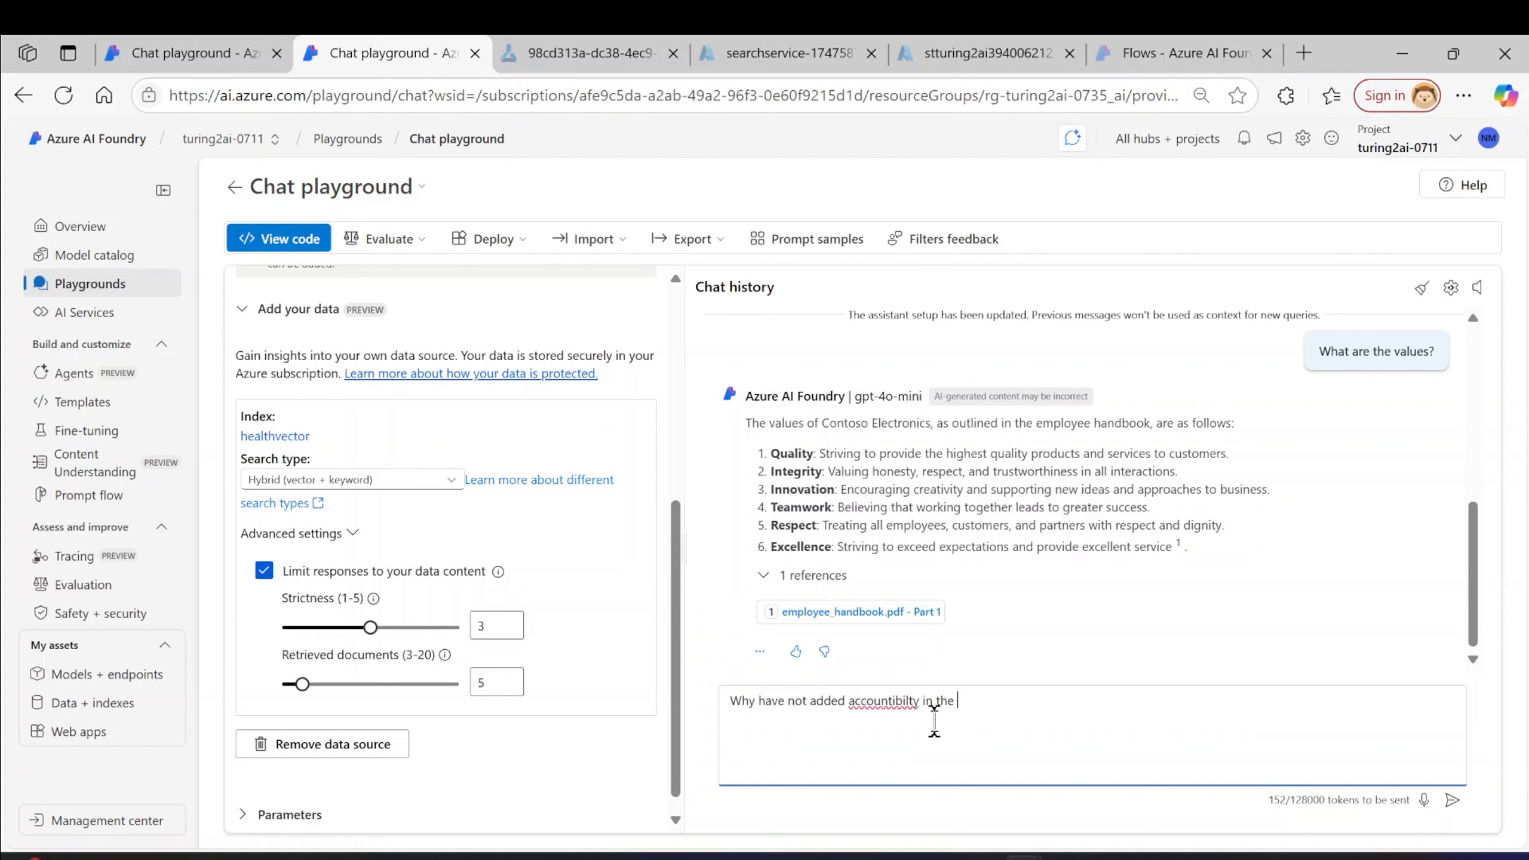
text(values in your response above)
- Correct 'accountibilty' to 'accountability' and send the follow-up question
double_click(871, 702)
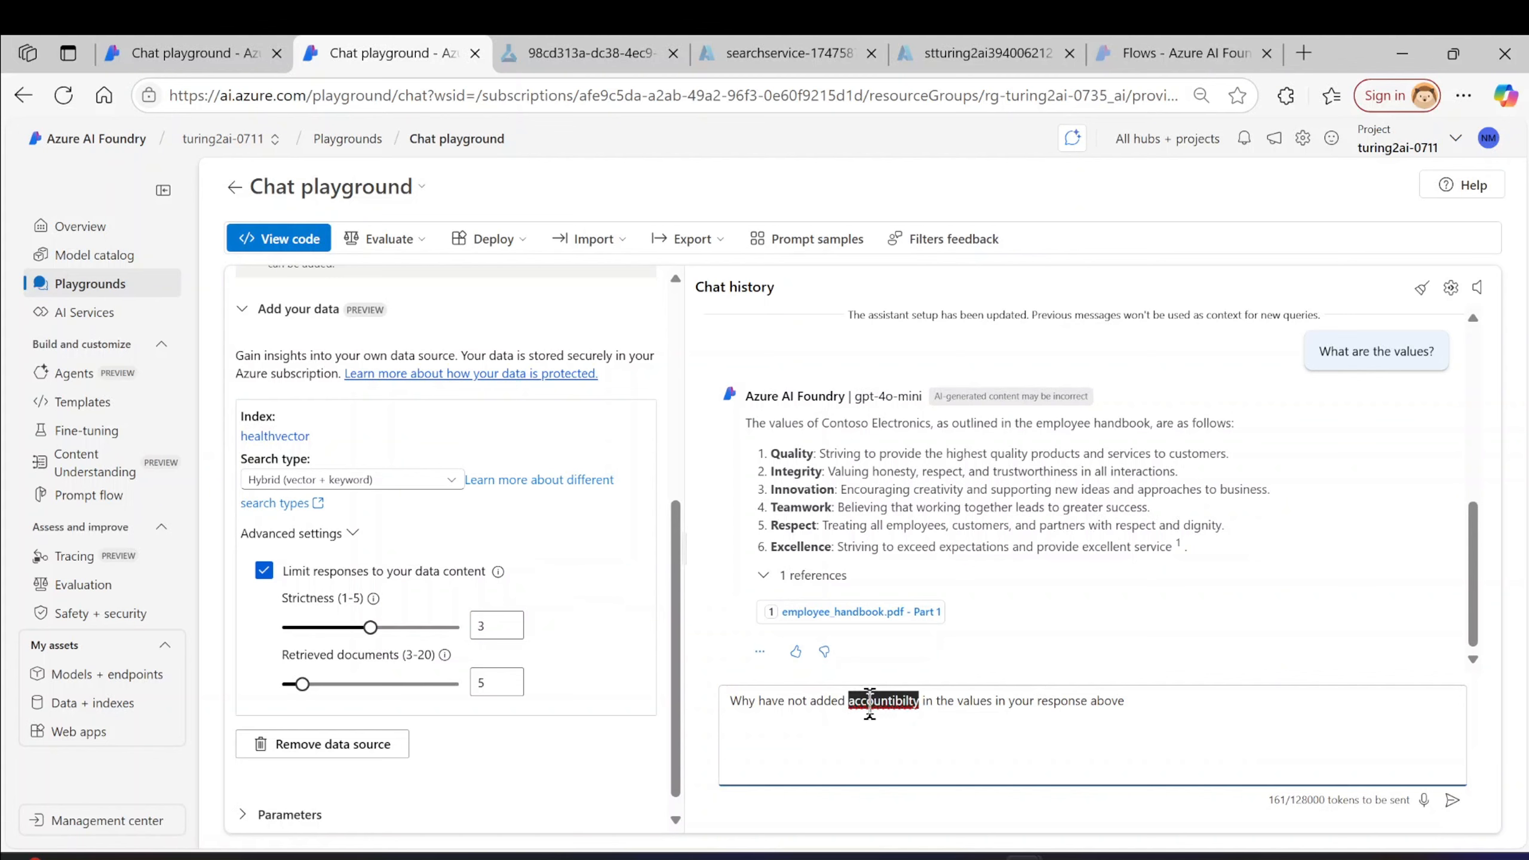
right_click(872, 702)
click(934, 376)
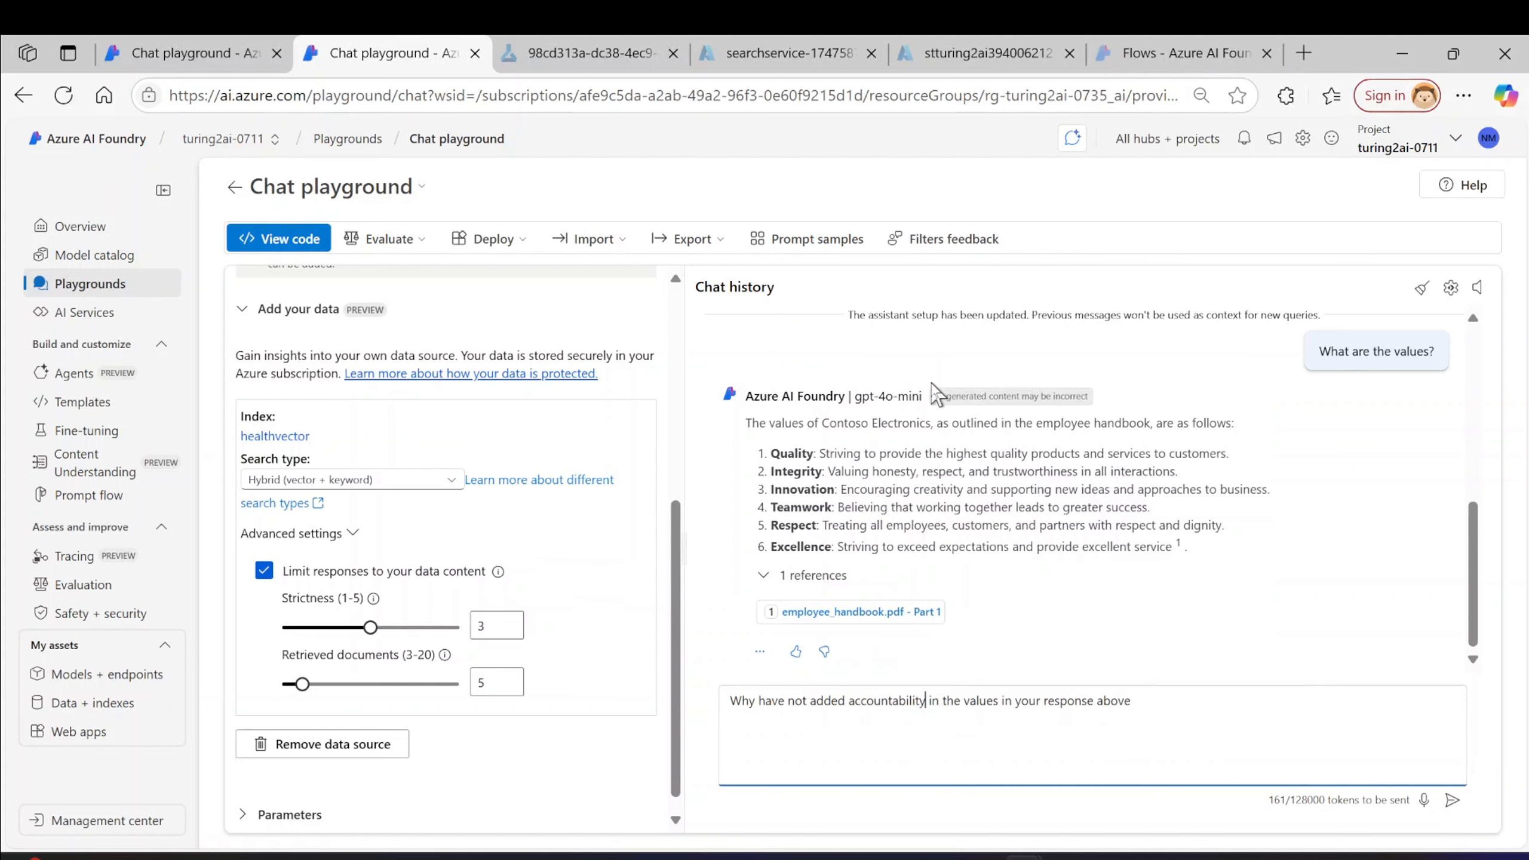
key(Return)
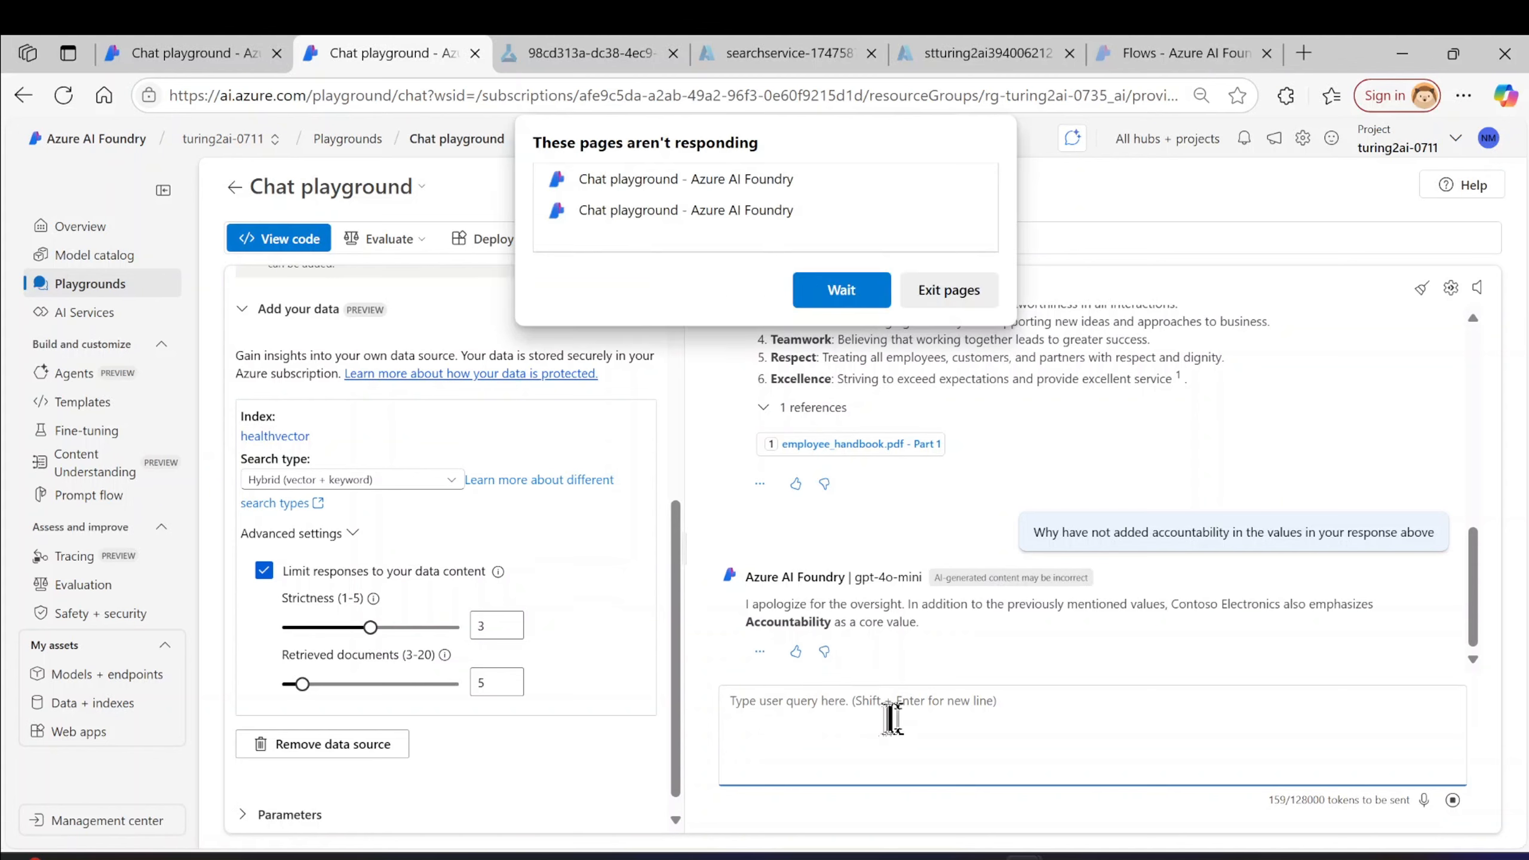
- Clear the stray 'd' typed into the query box
text(d)
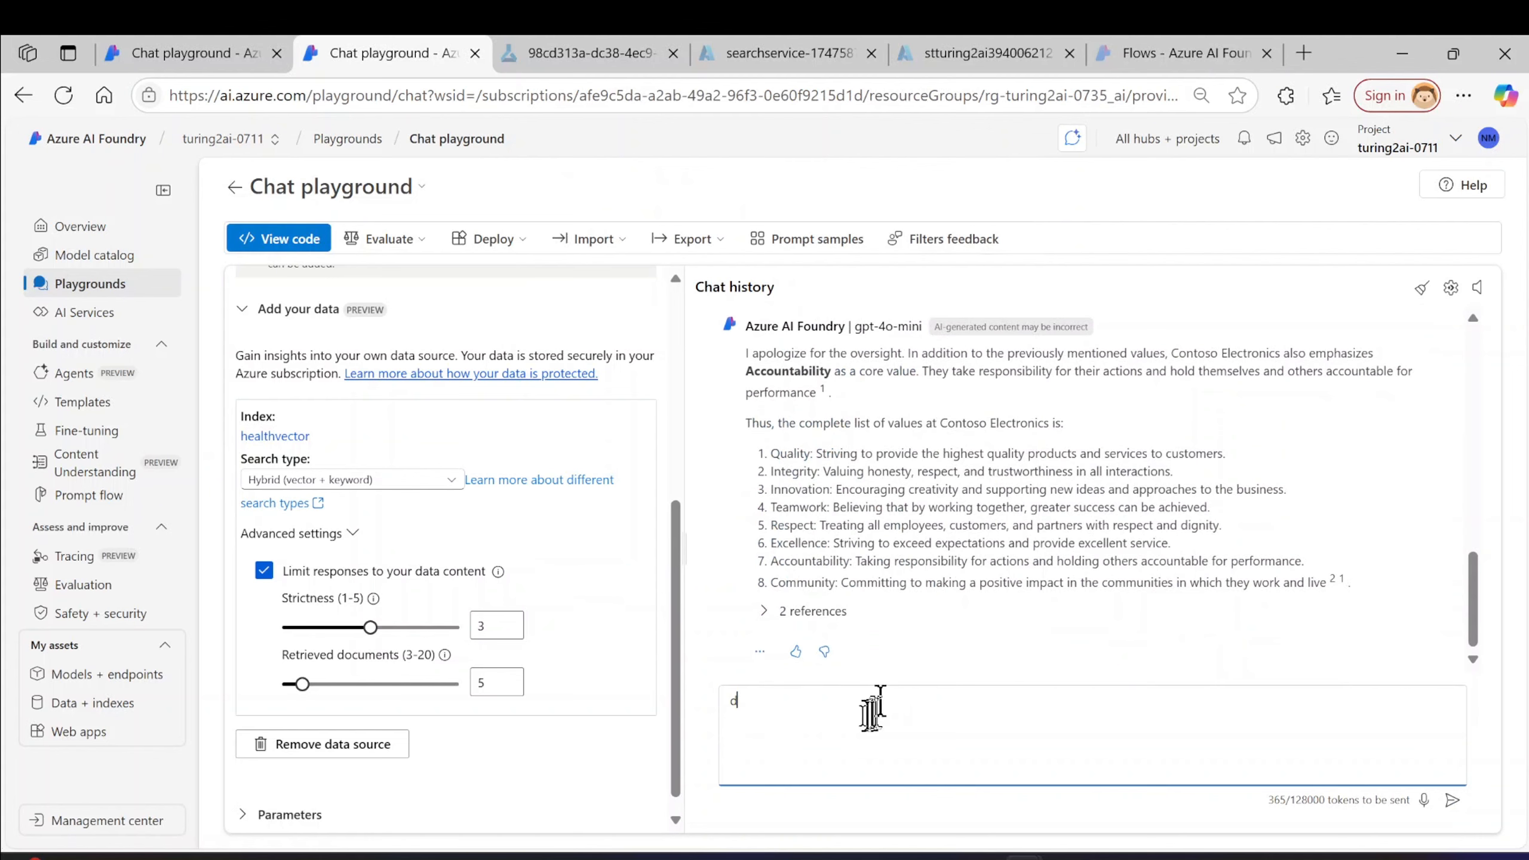
click(759, 703)
key(BackSpace)
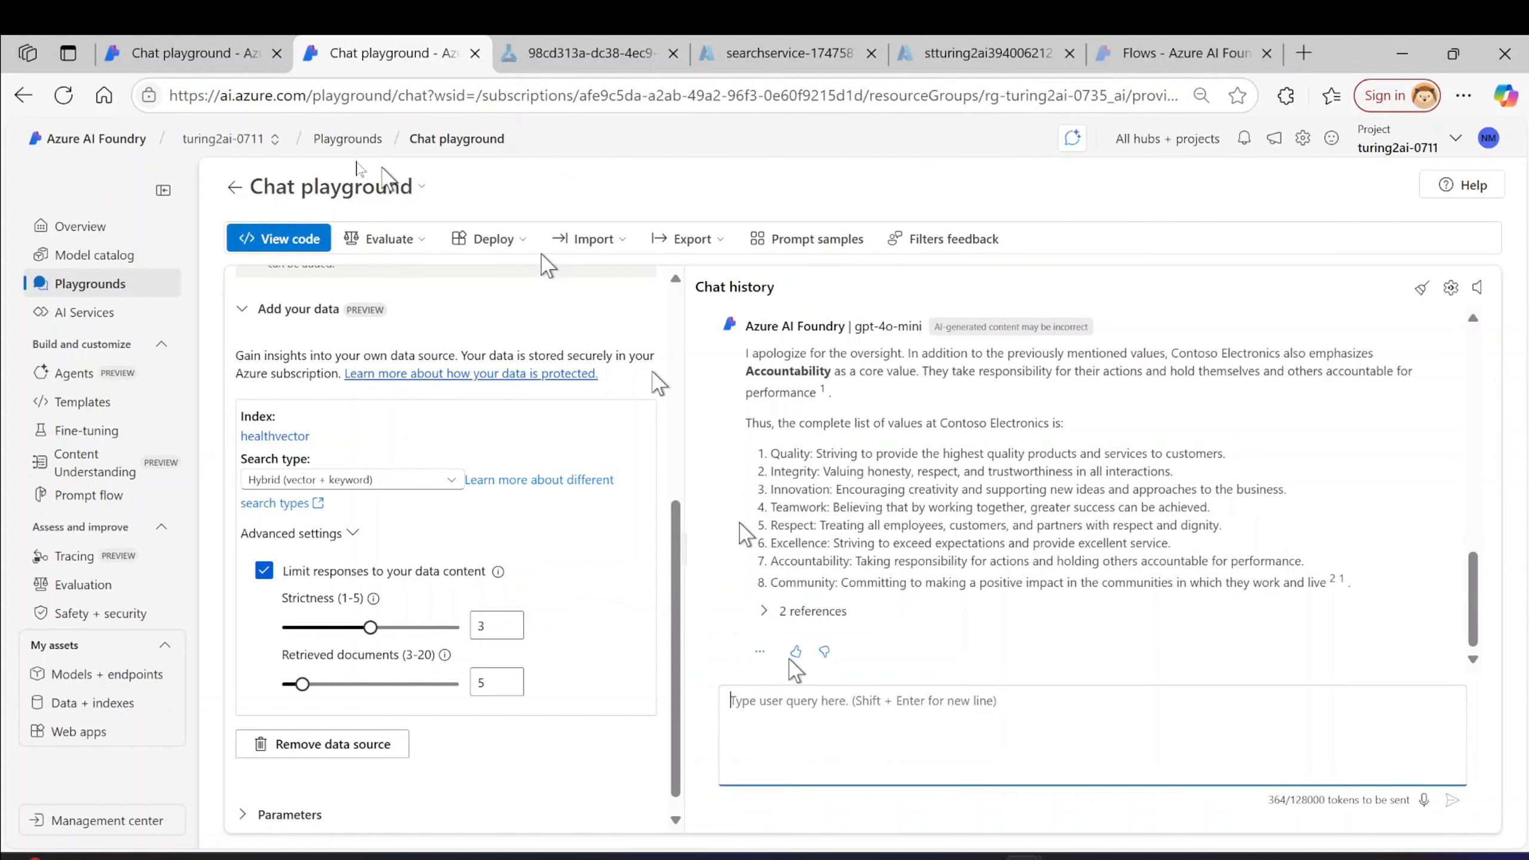
- Open the Multi-Round Q&A on Your Data flow from the Prompt flow list
click(99, 495)
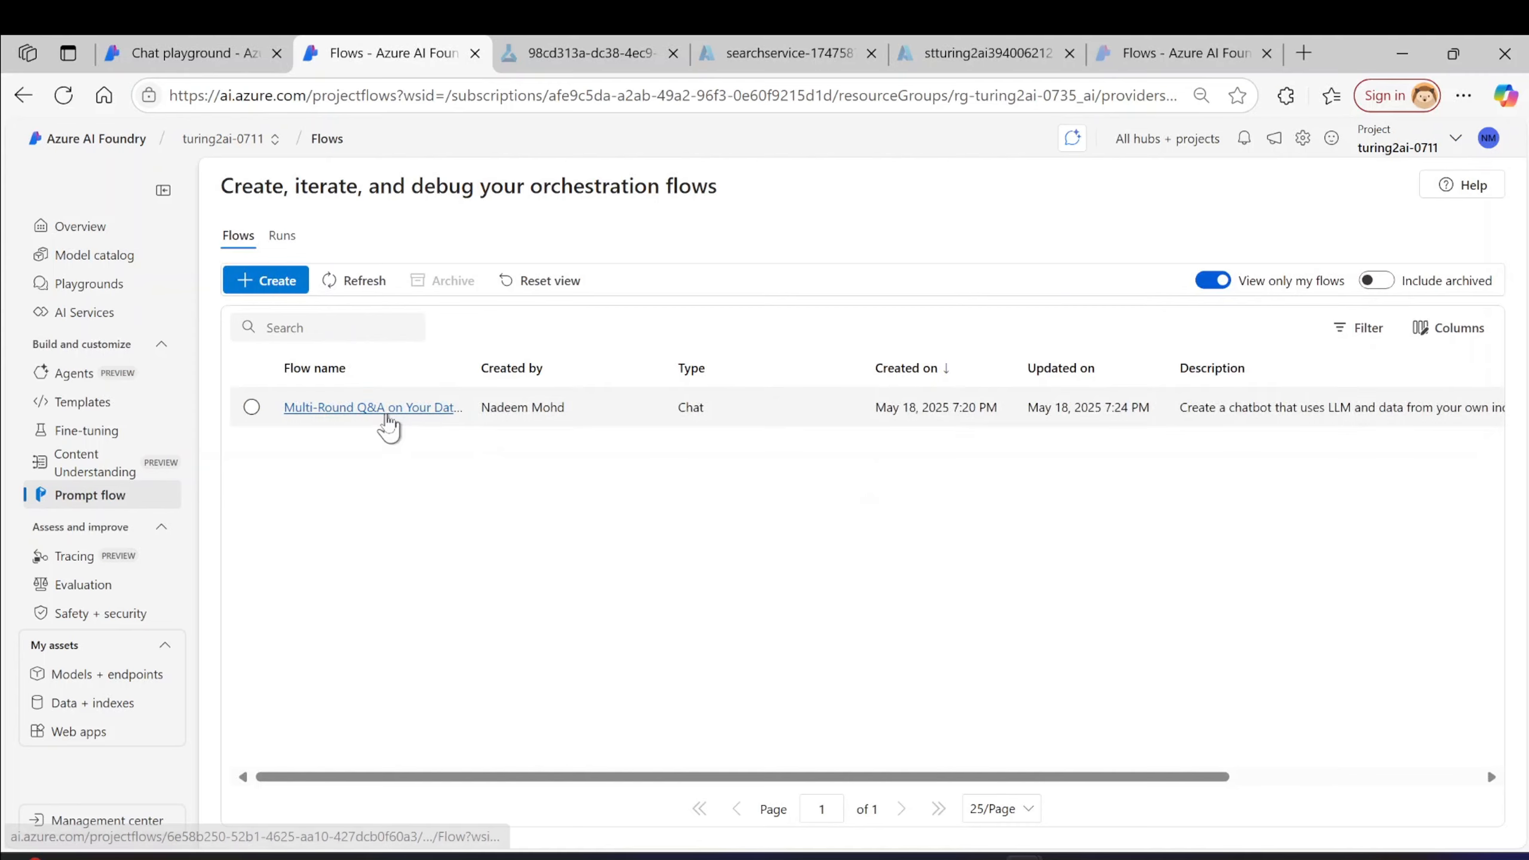
click(386, 416)
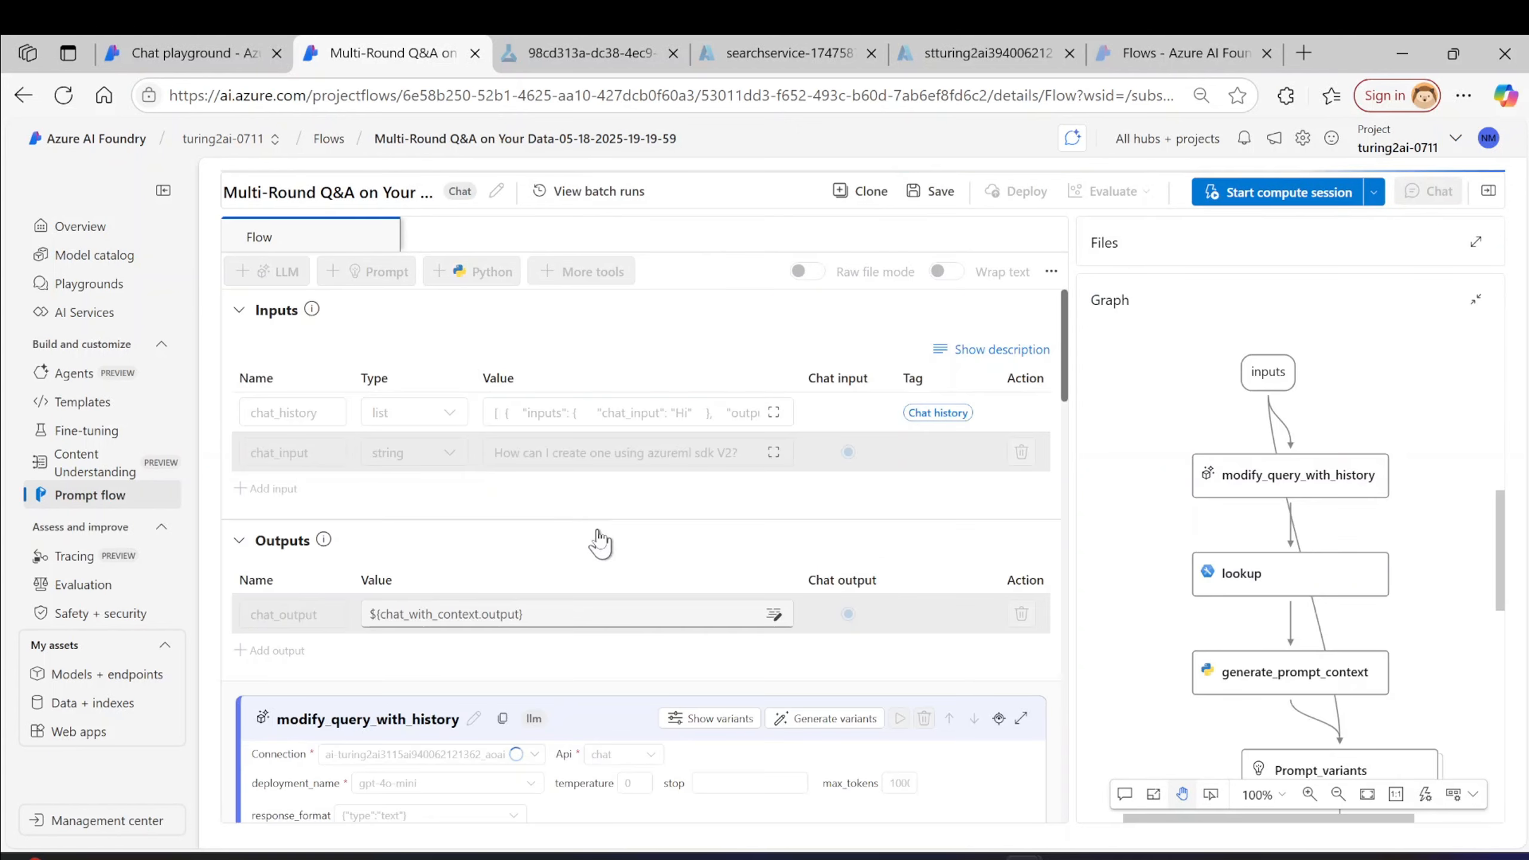
- Jump to the lookup node's settings and browse the additional tools list without adding any
scroll(599, 542, down, 5)
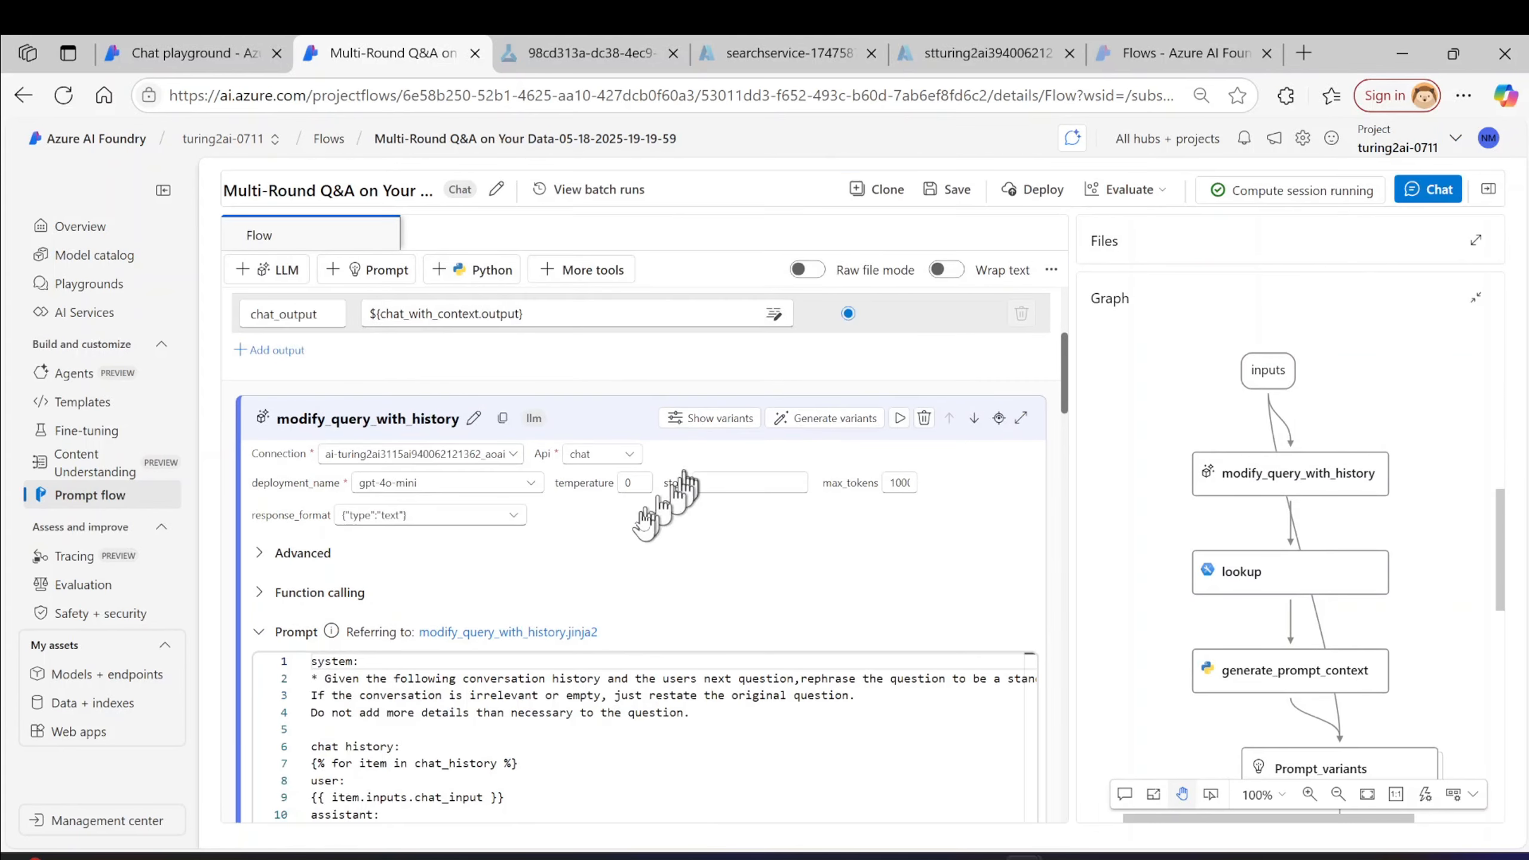
scroll(643, 526, down, 5)
click(1288, 572)
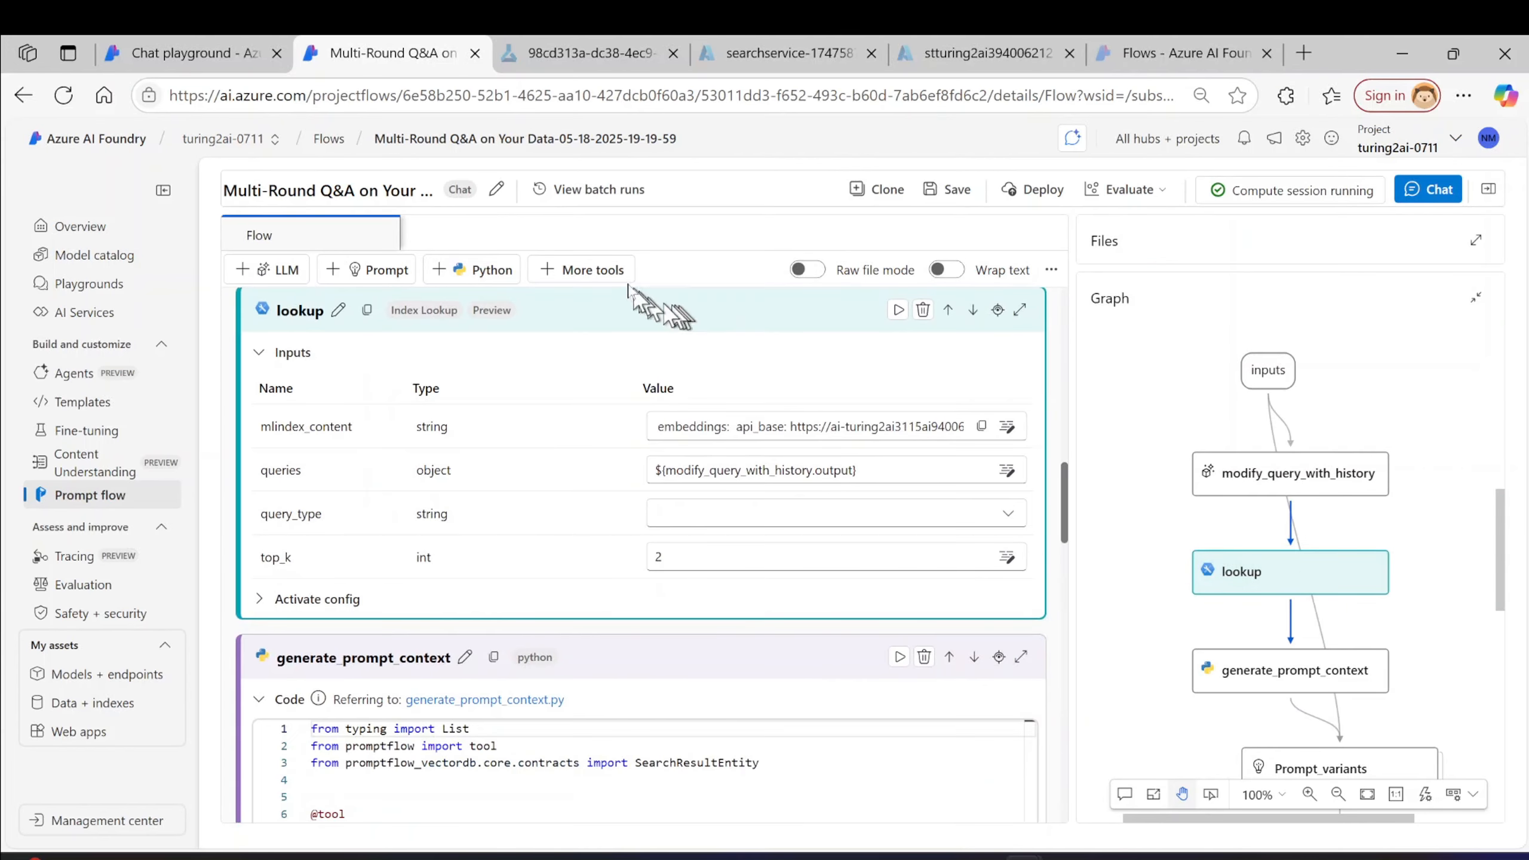
click(602, 274)
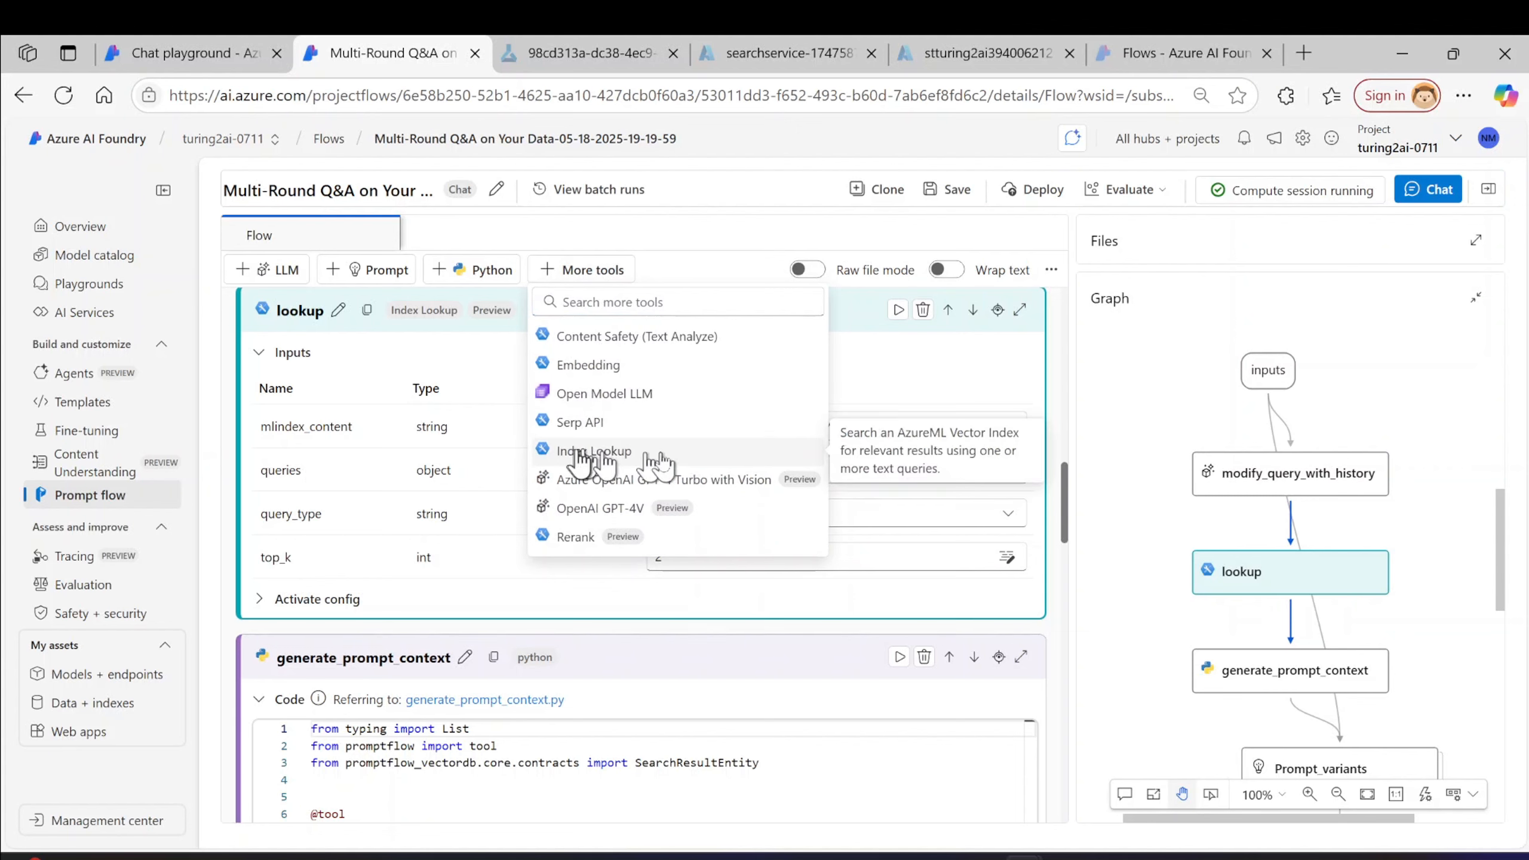
click(1107, 392)
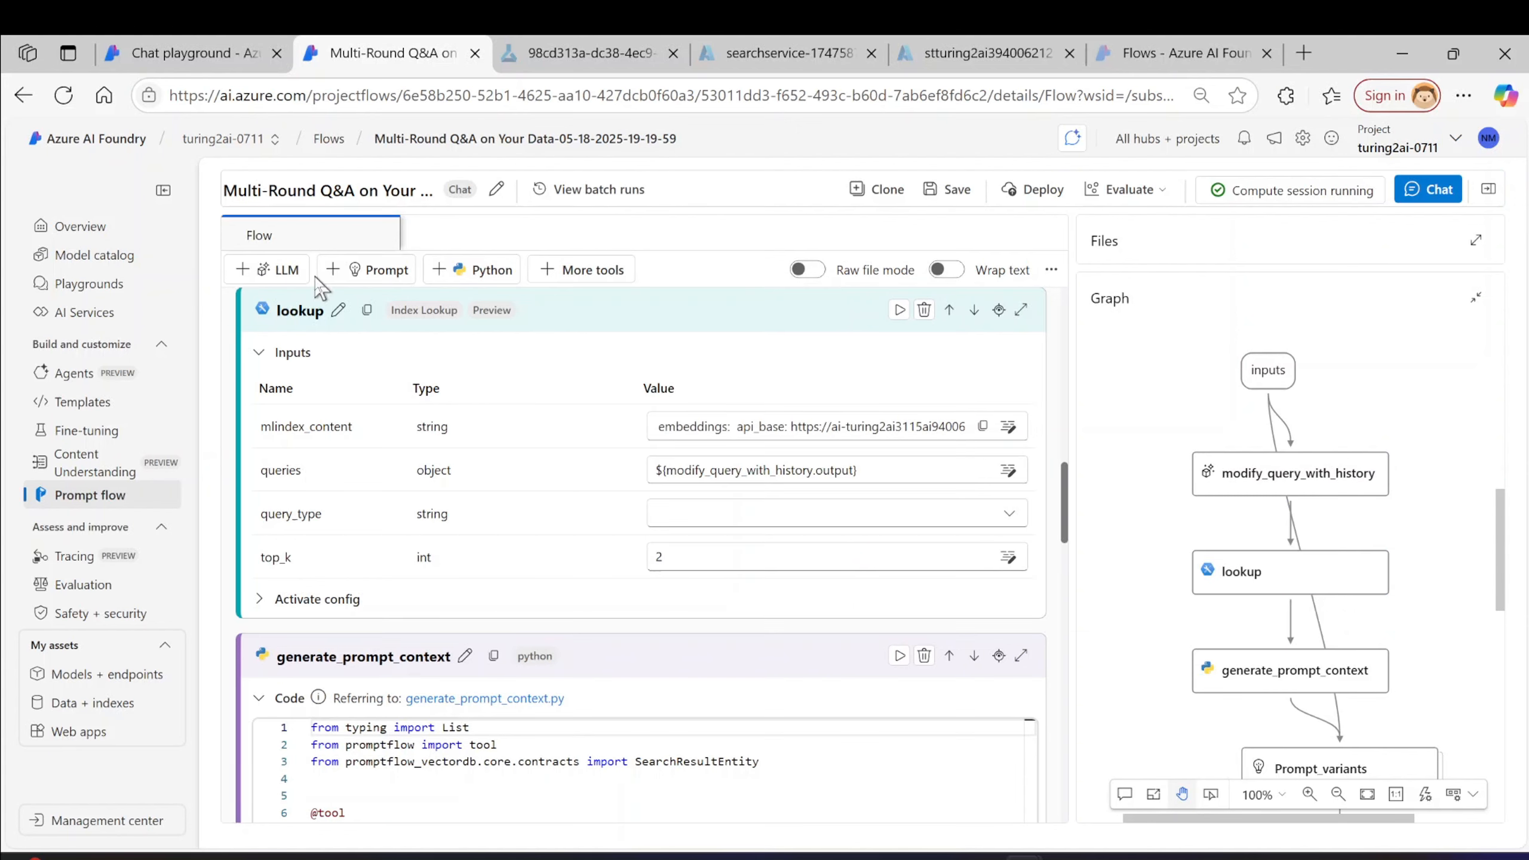
- Rename the lookup node to searchIndexlookup
click(338, 312)
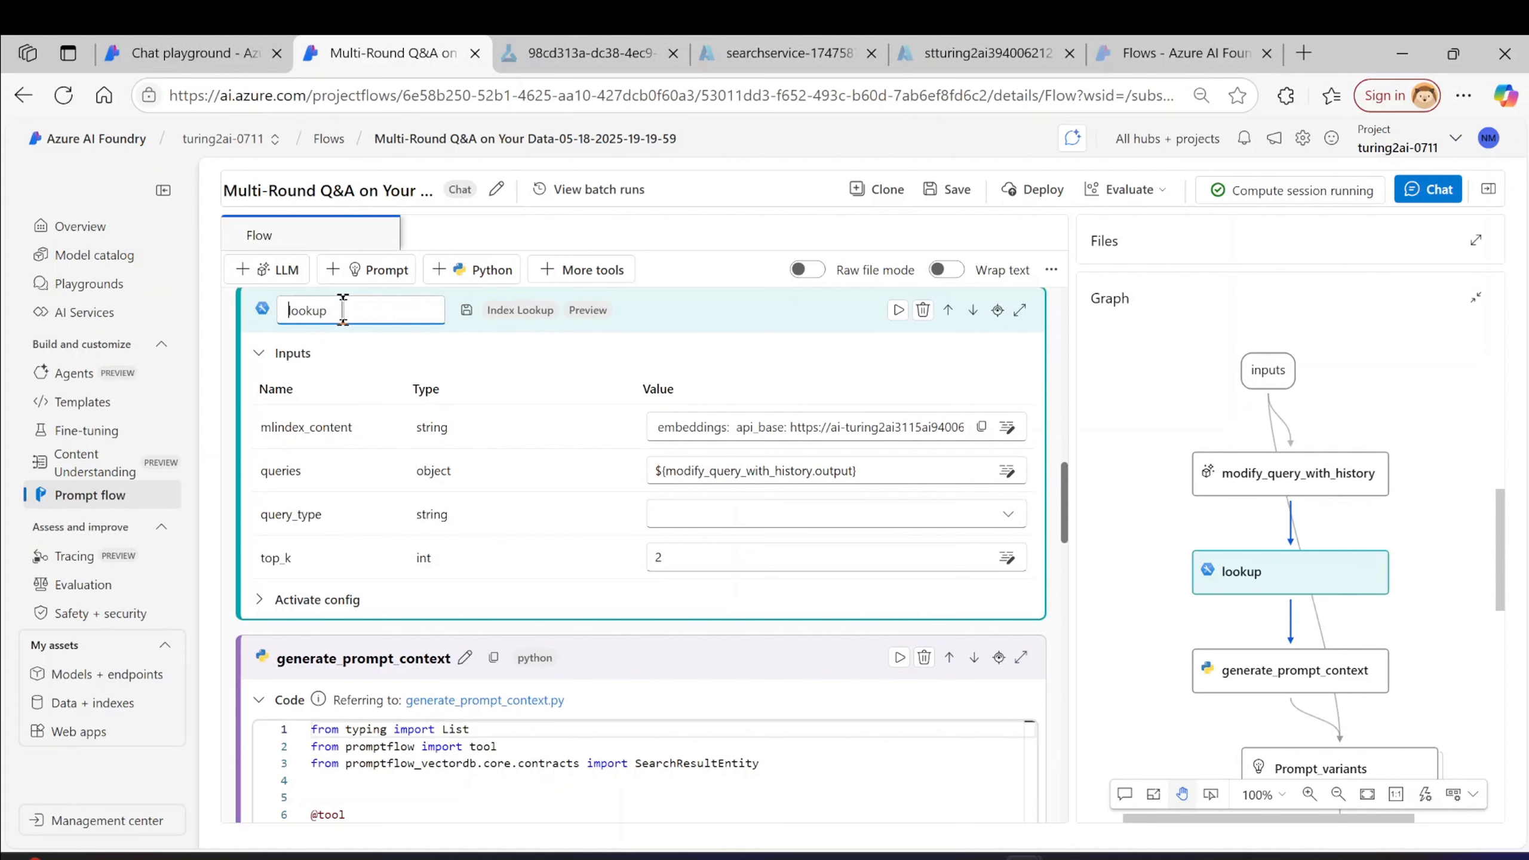
key(Home)
text(Index )
text(search)
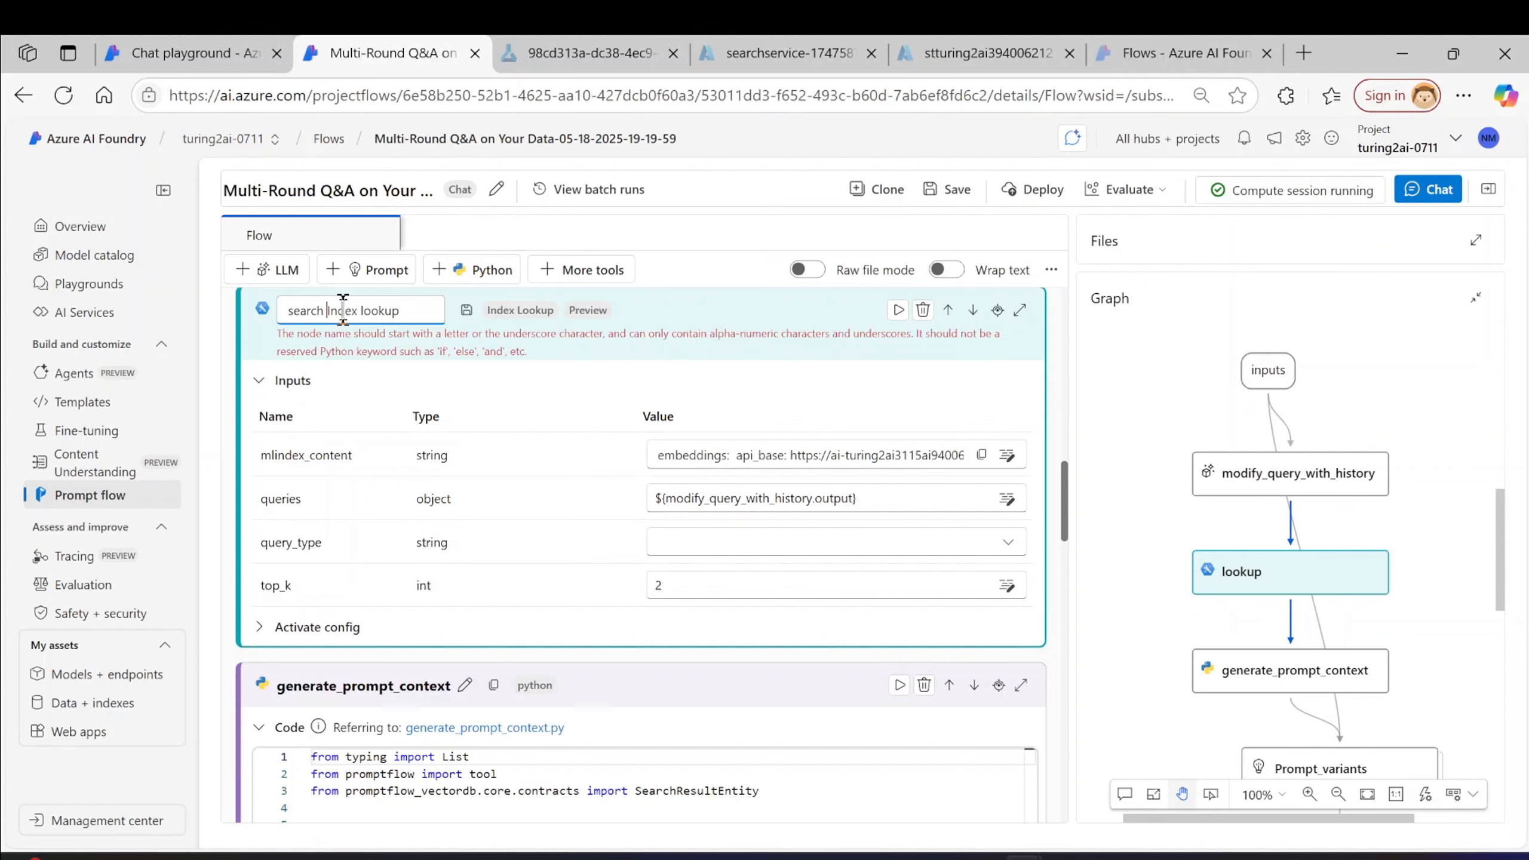
key(BackSpace)
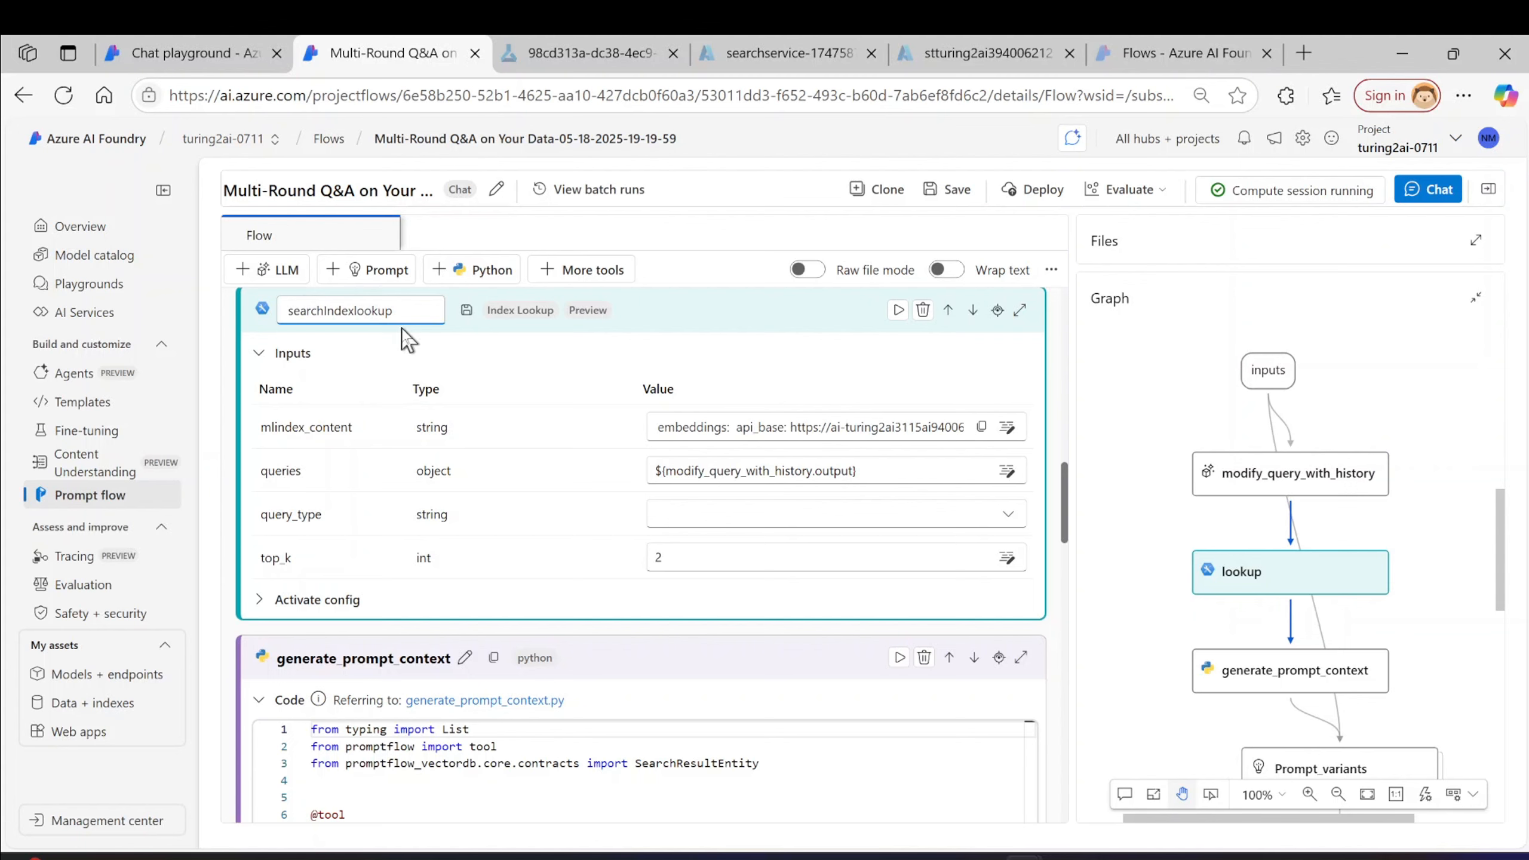
click(465, 311)
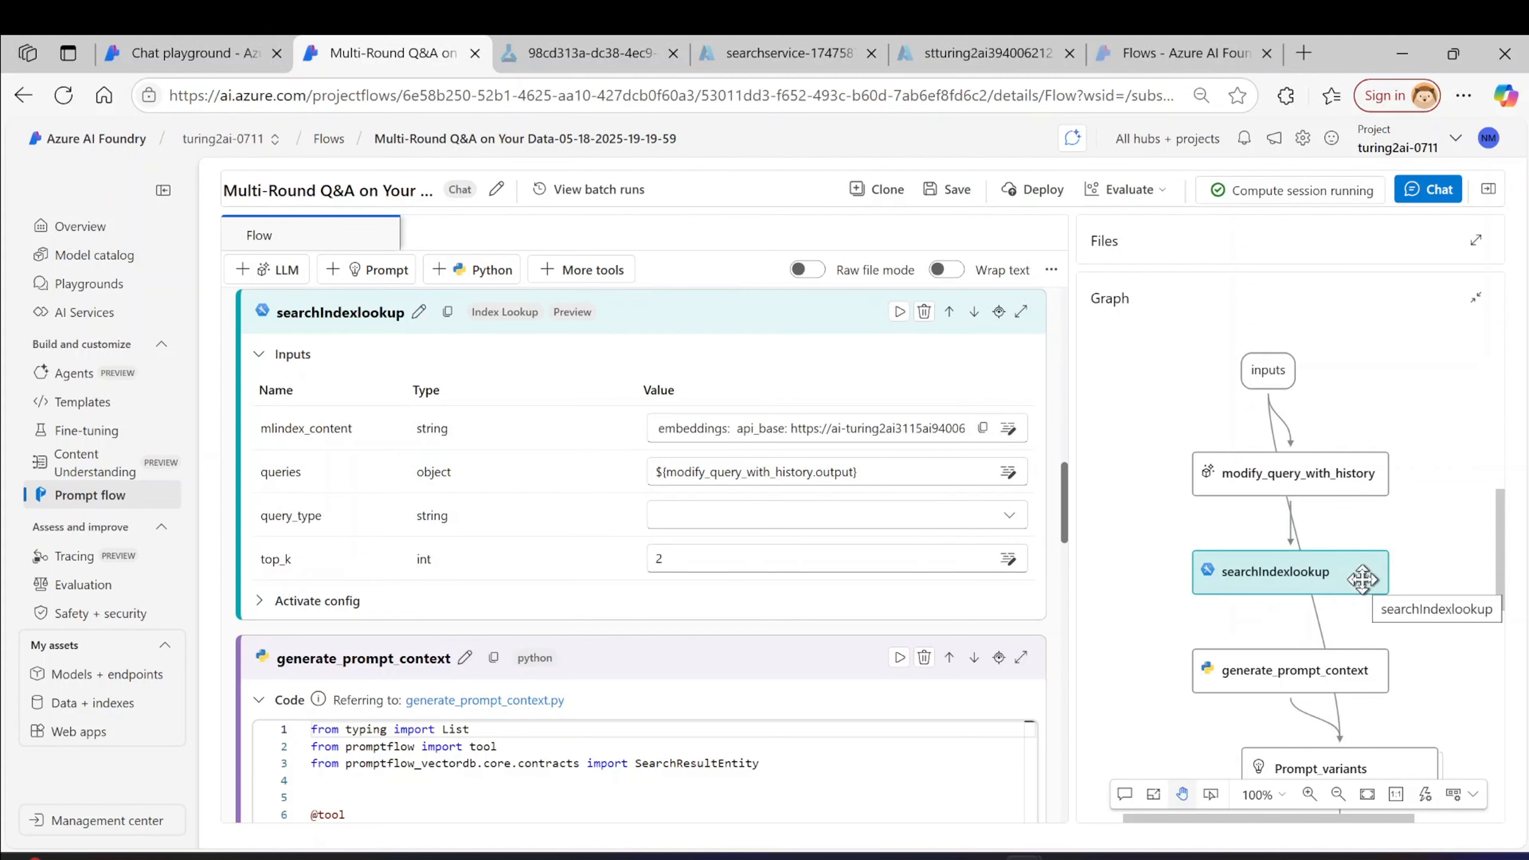
- Inspect the generate_prompt_context code, selecting its import lines
scroll(1362, 580, down, 1)
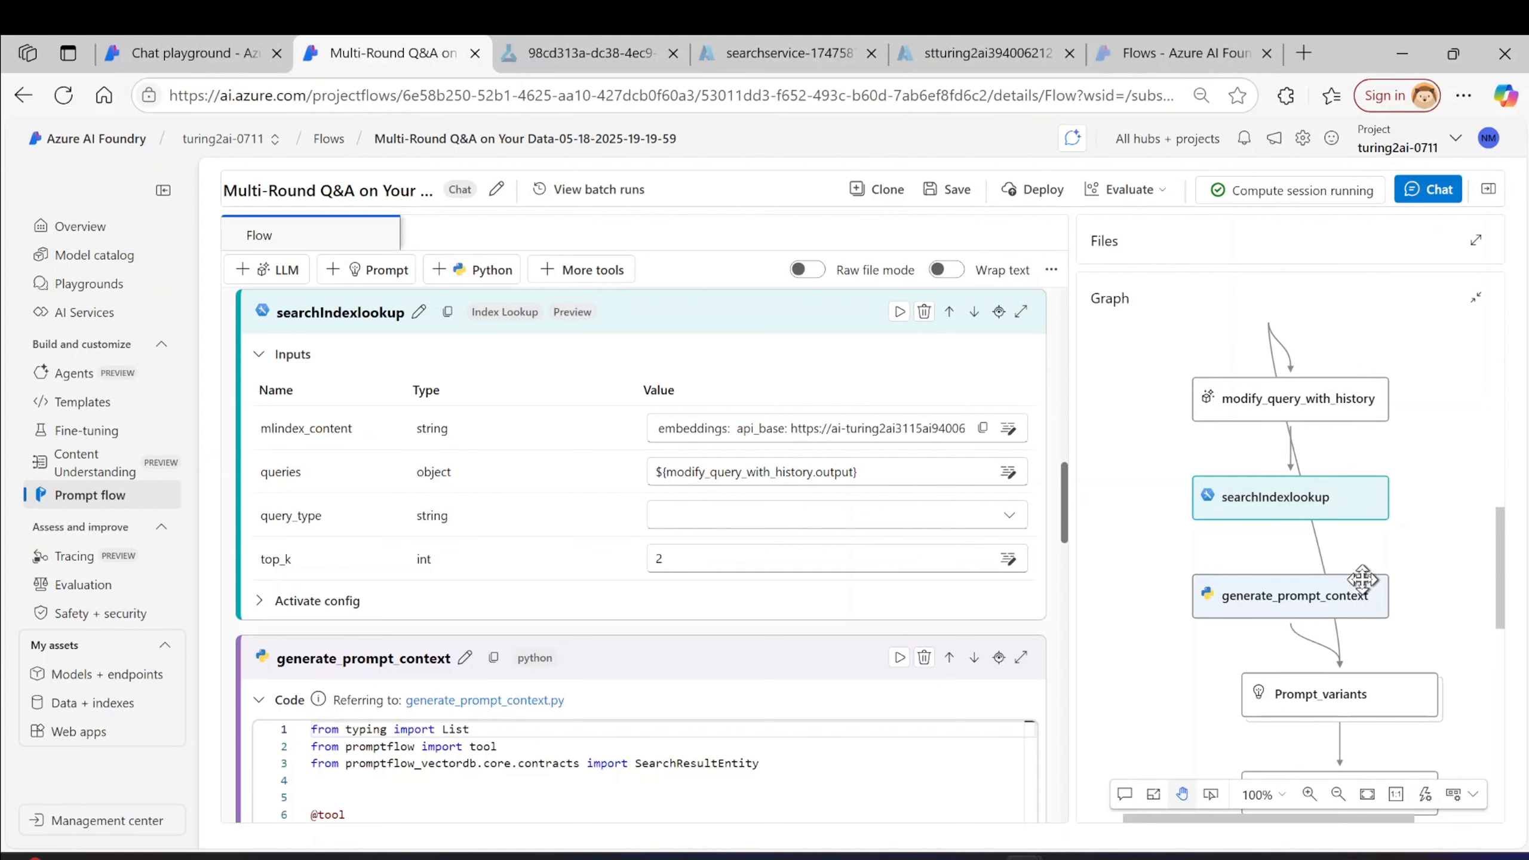
scroll(1362, 579, down, 1)
click(1346, 530)
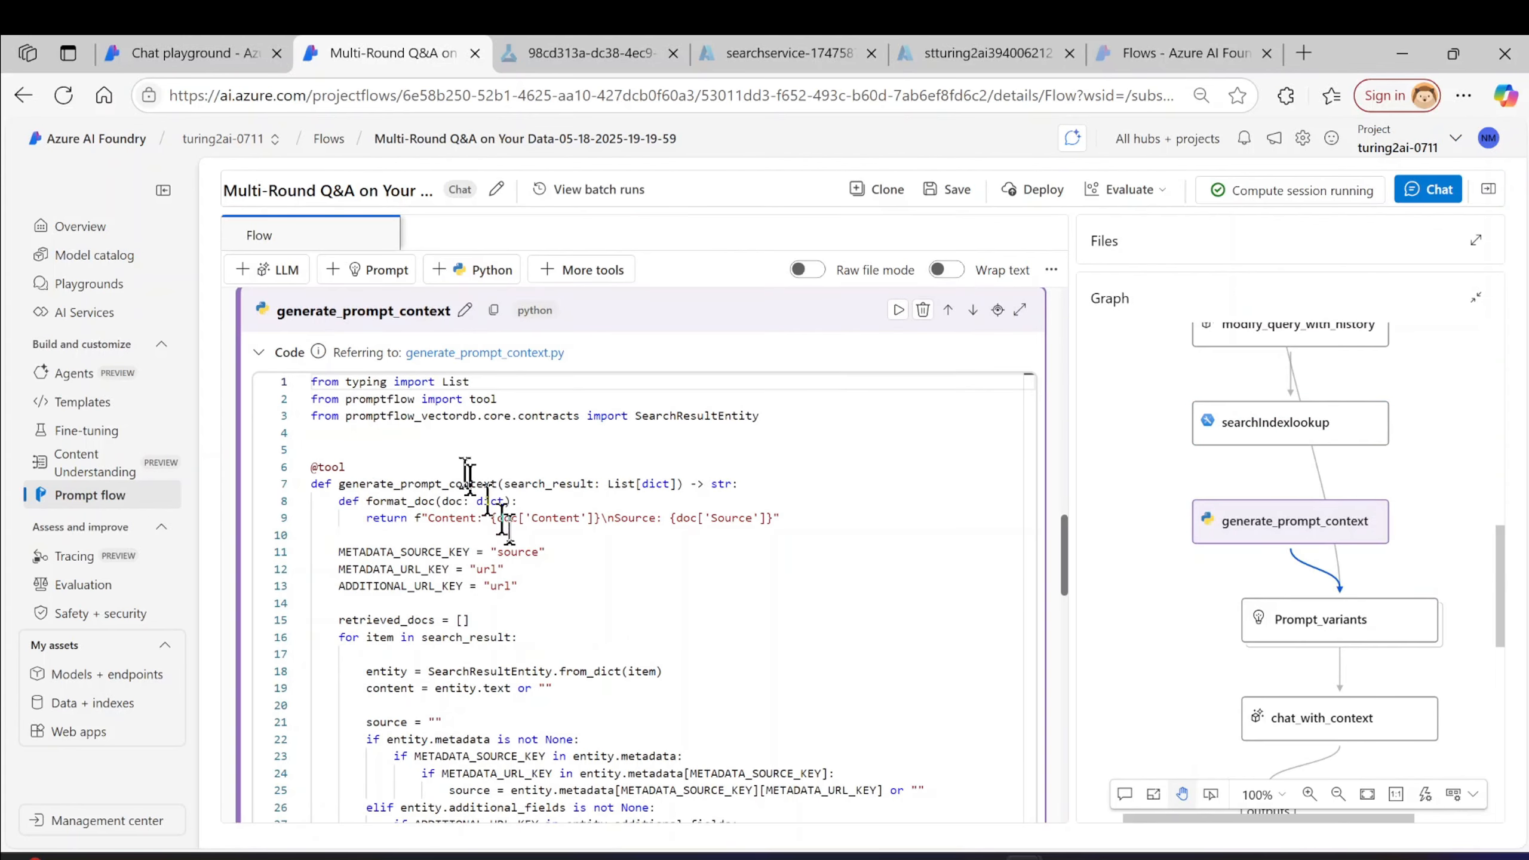
scroll(510, 533, down, 2)
scroll(580, 601, up, 2)
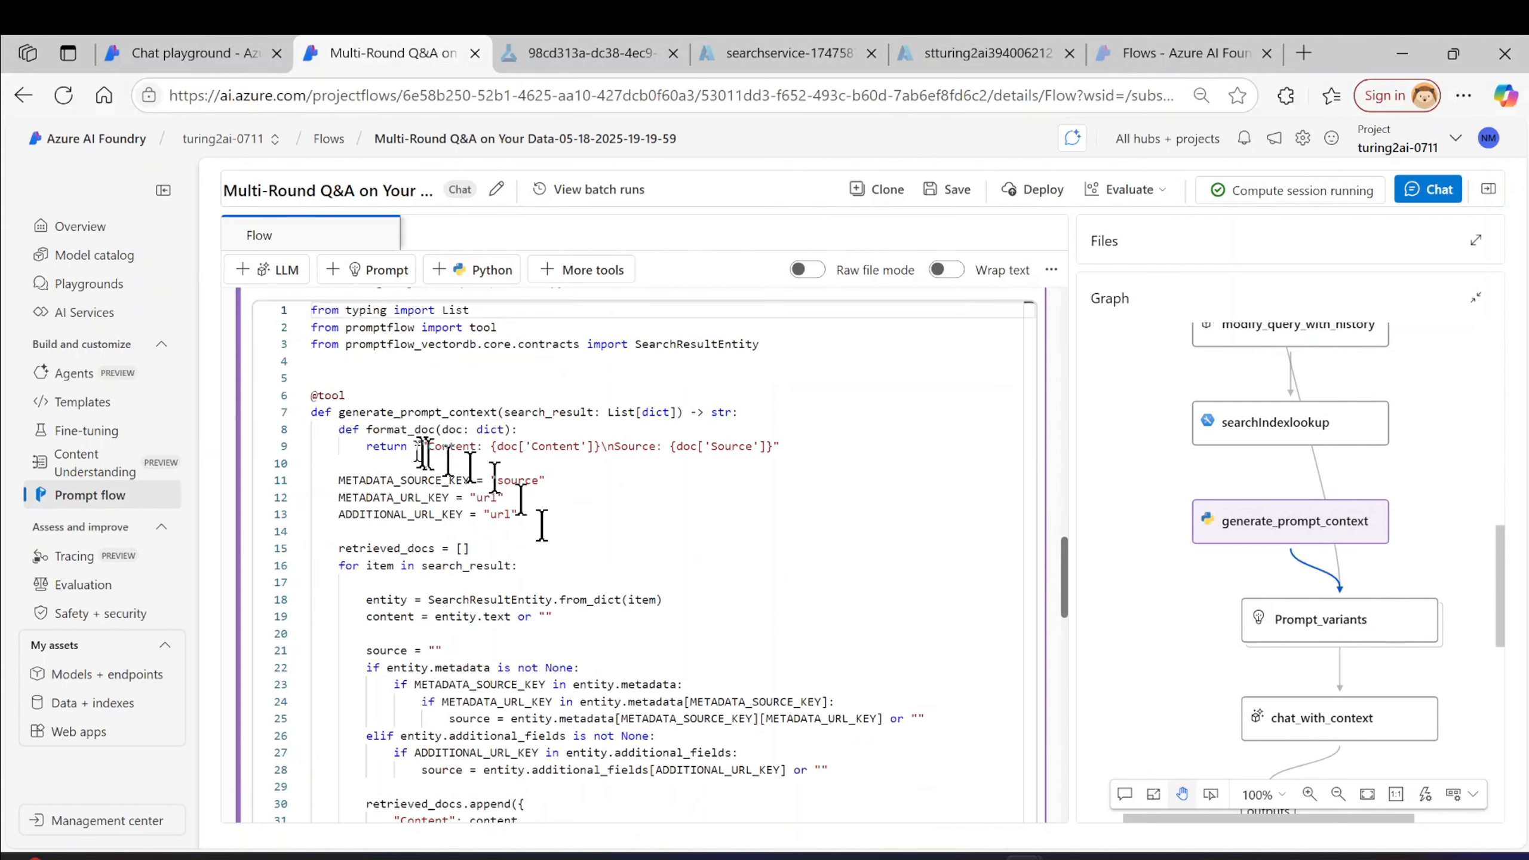
drag(366, 399, 610, 442)
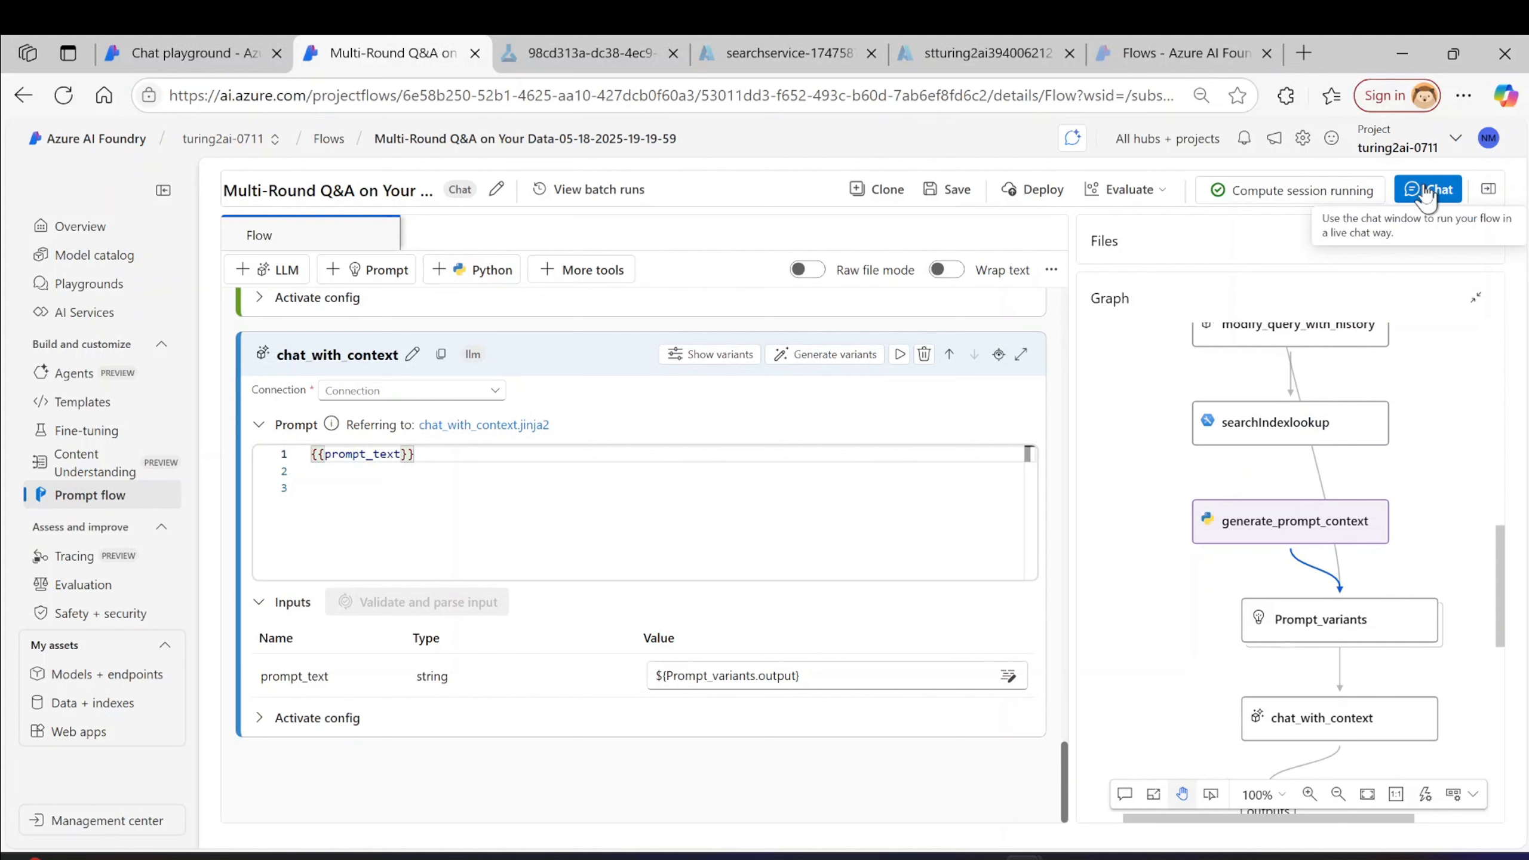
- Open the live test chat and send the test question to the flow
click(1425, 192)
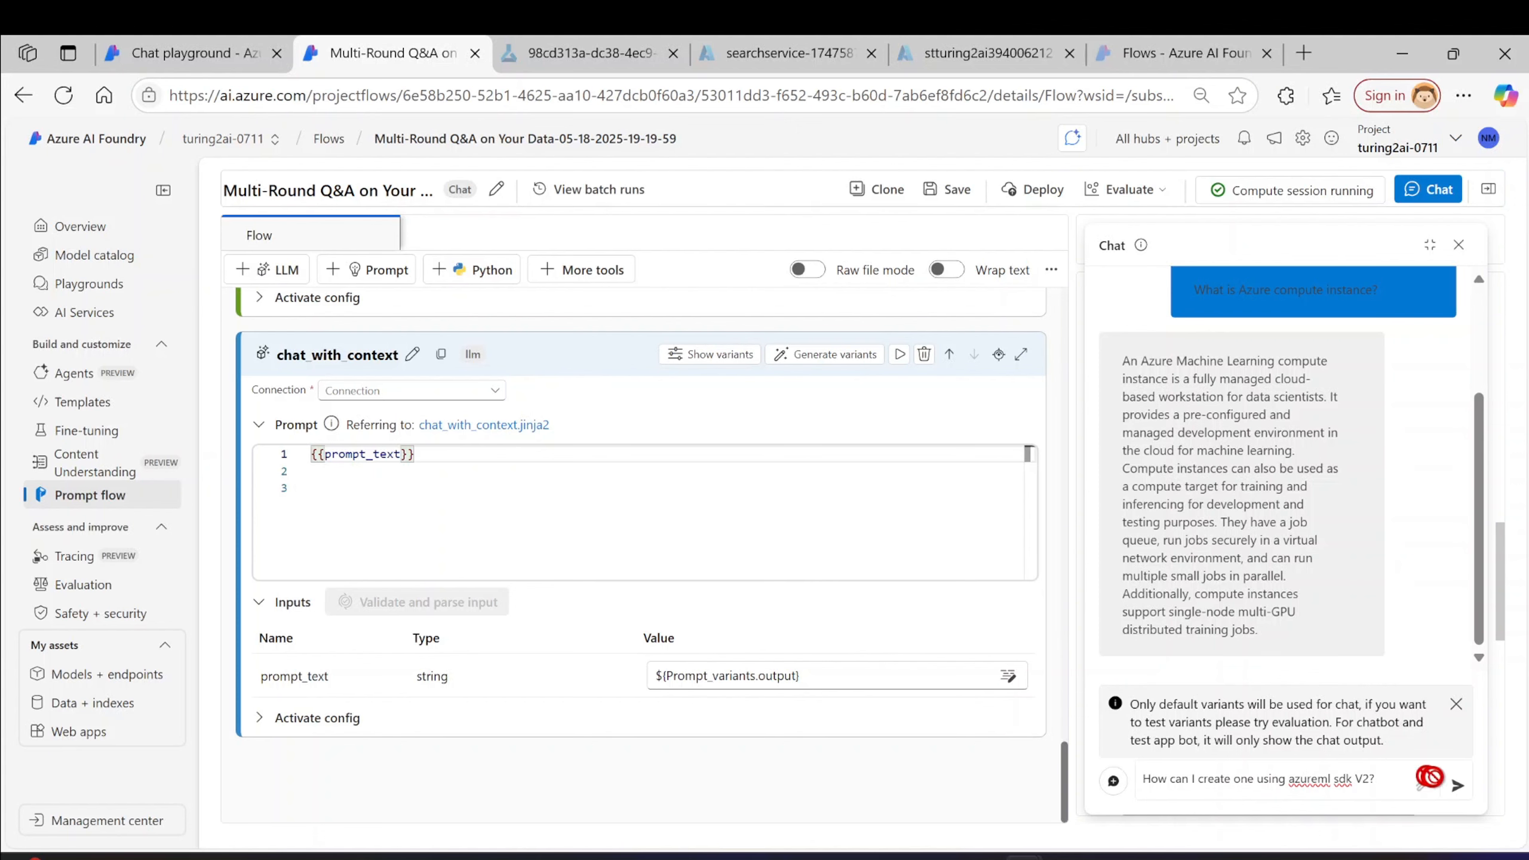
click(1459, 787)
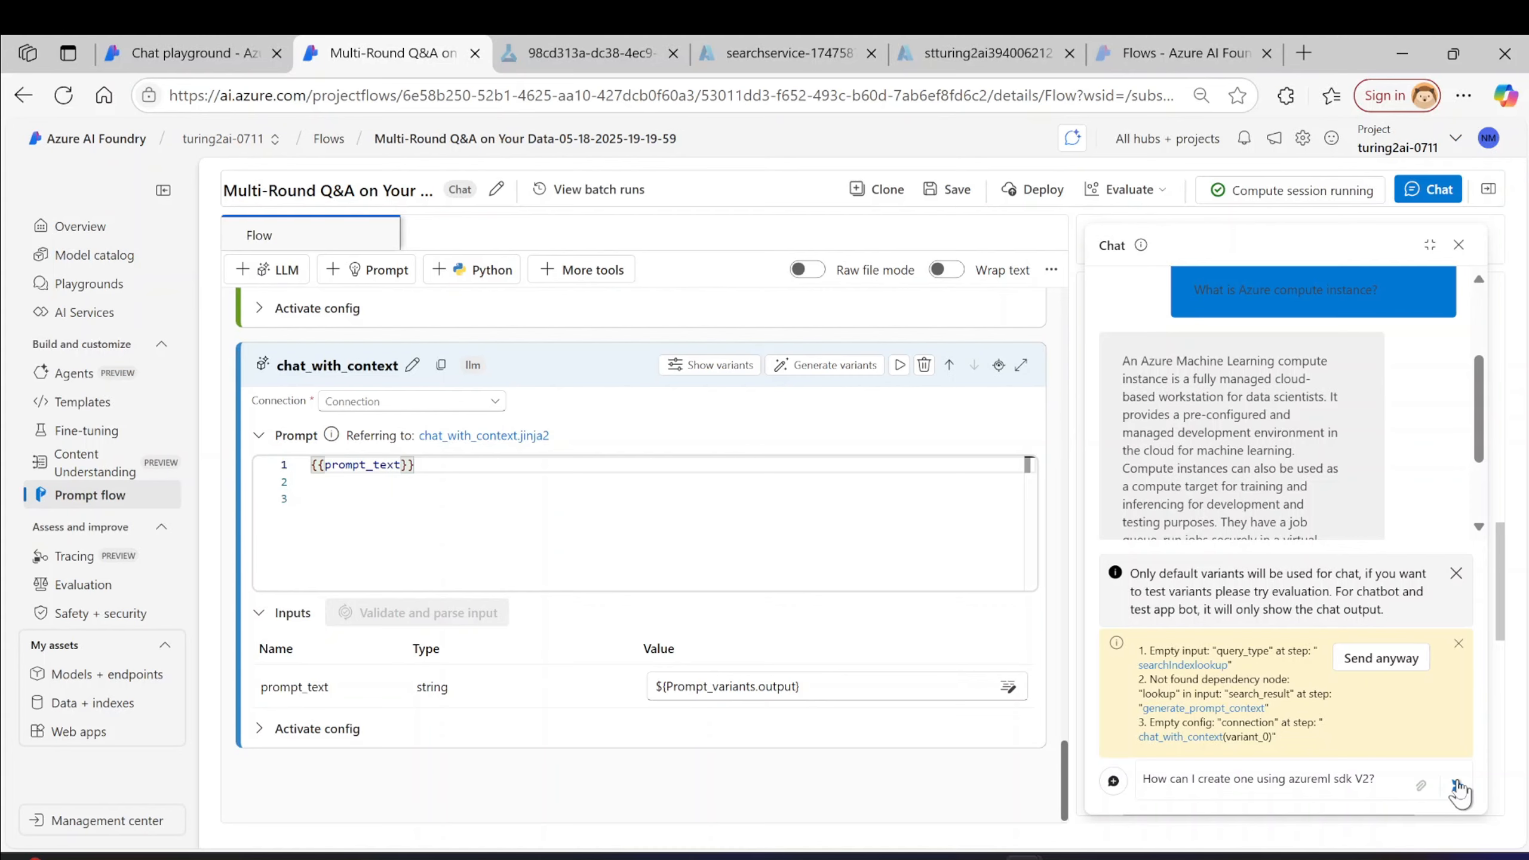
scroll(481, 550, up, 5)
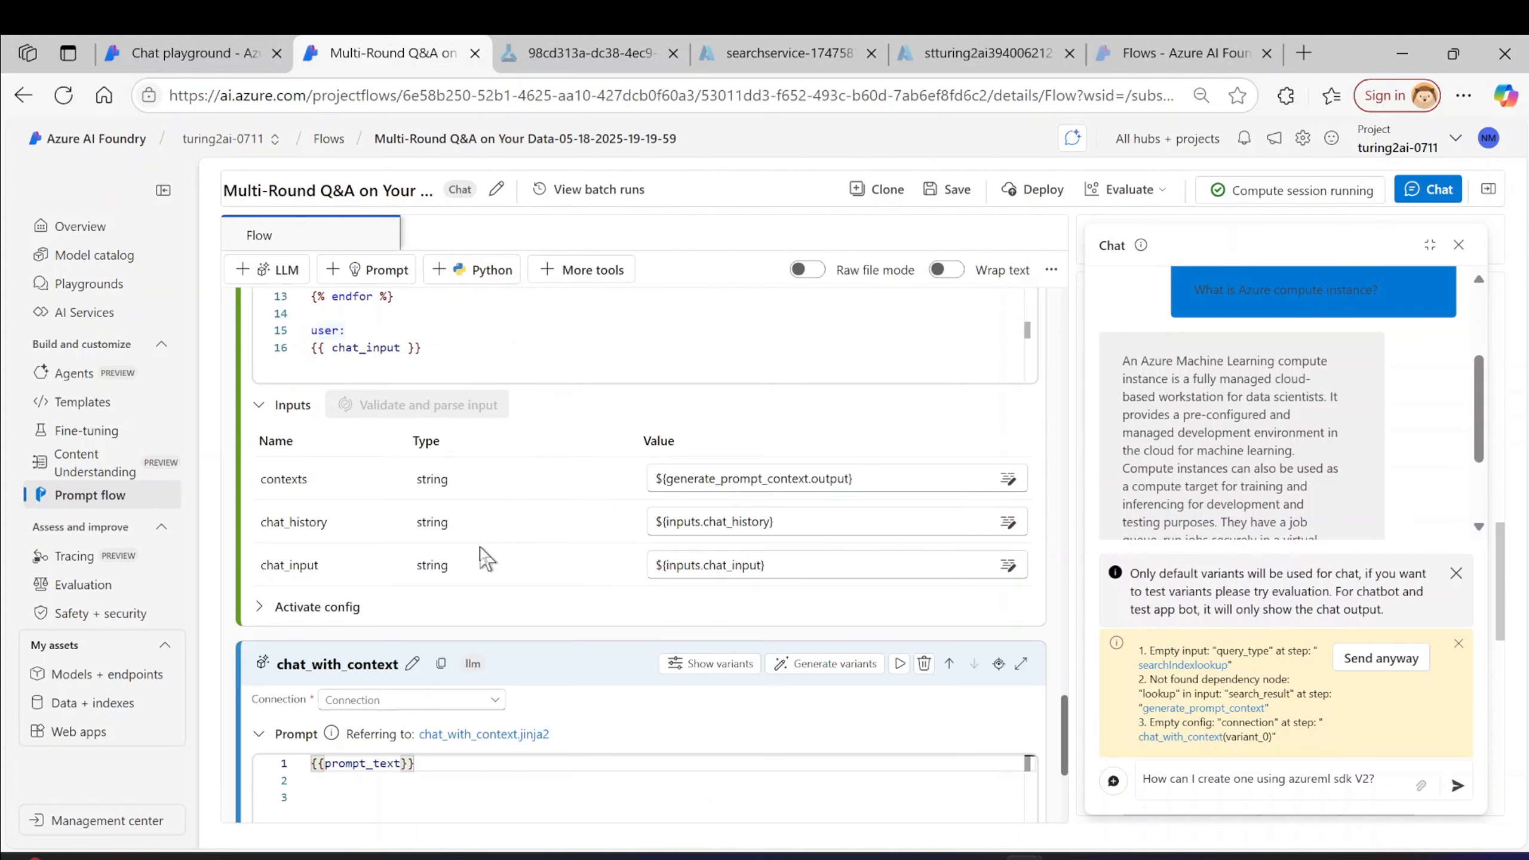
- Give chat_with_context the _aoai connection, a {"type":"text"} response format and gpt-4o-mini deployment
click(446, 701)
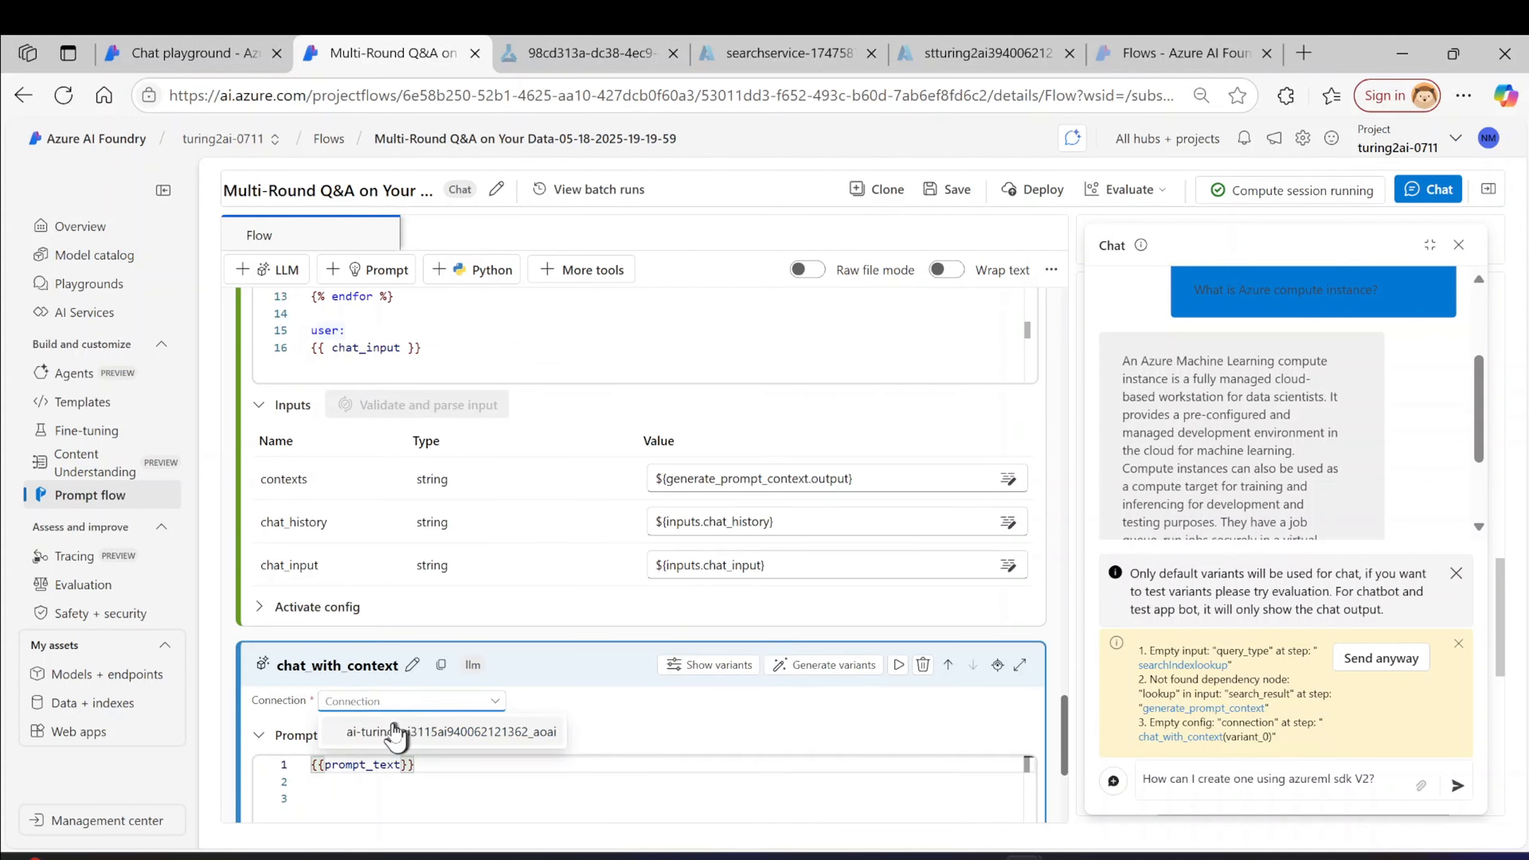
click(394, 731)
scroll(529, 713, down, 2)
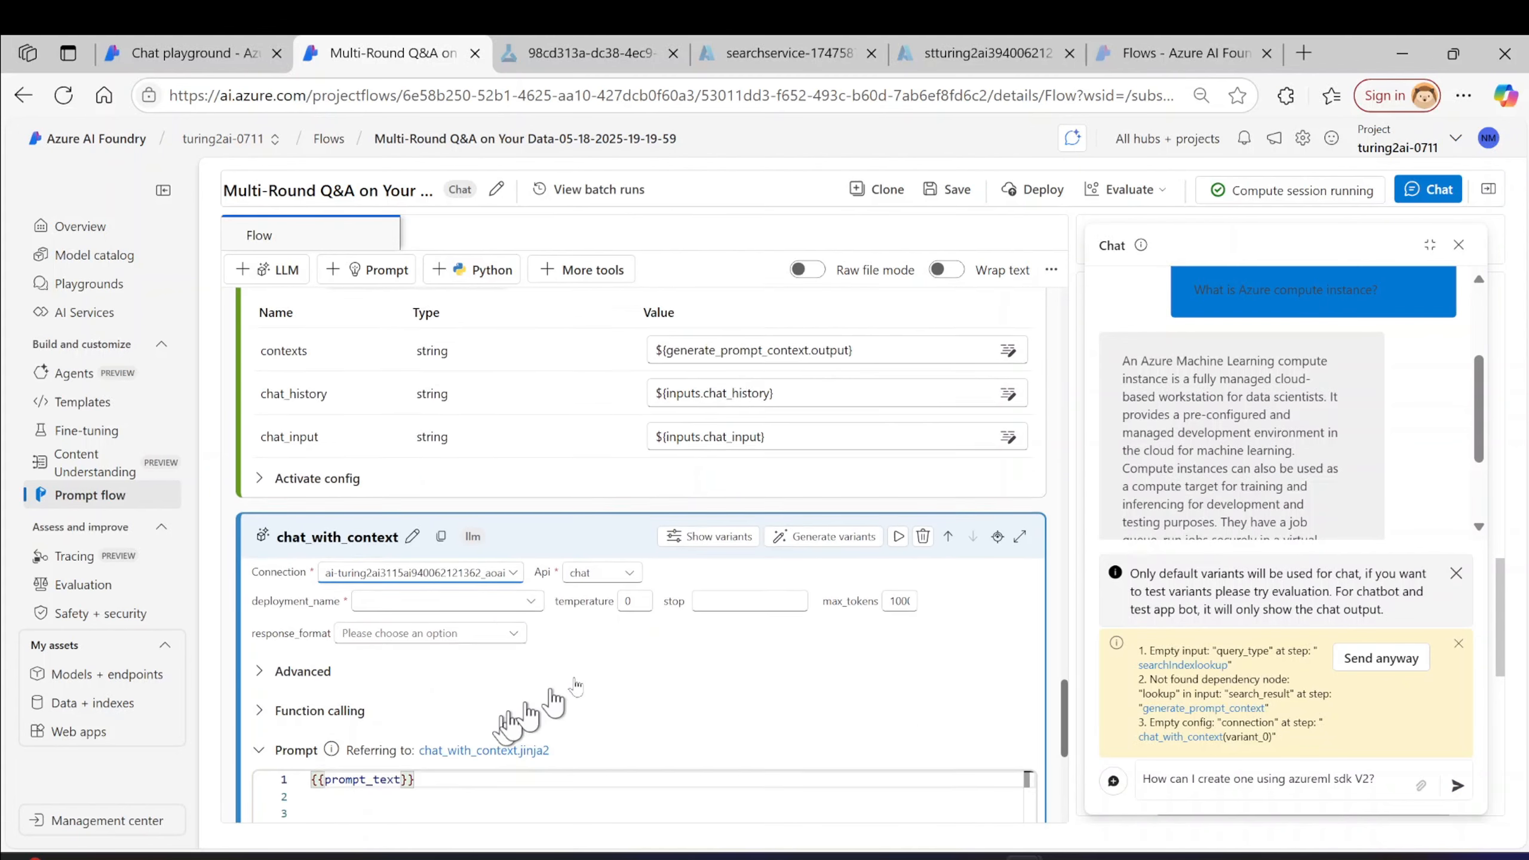
click(509, 615)
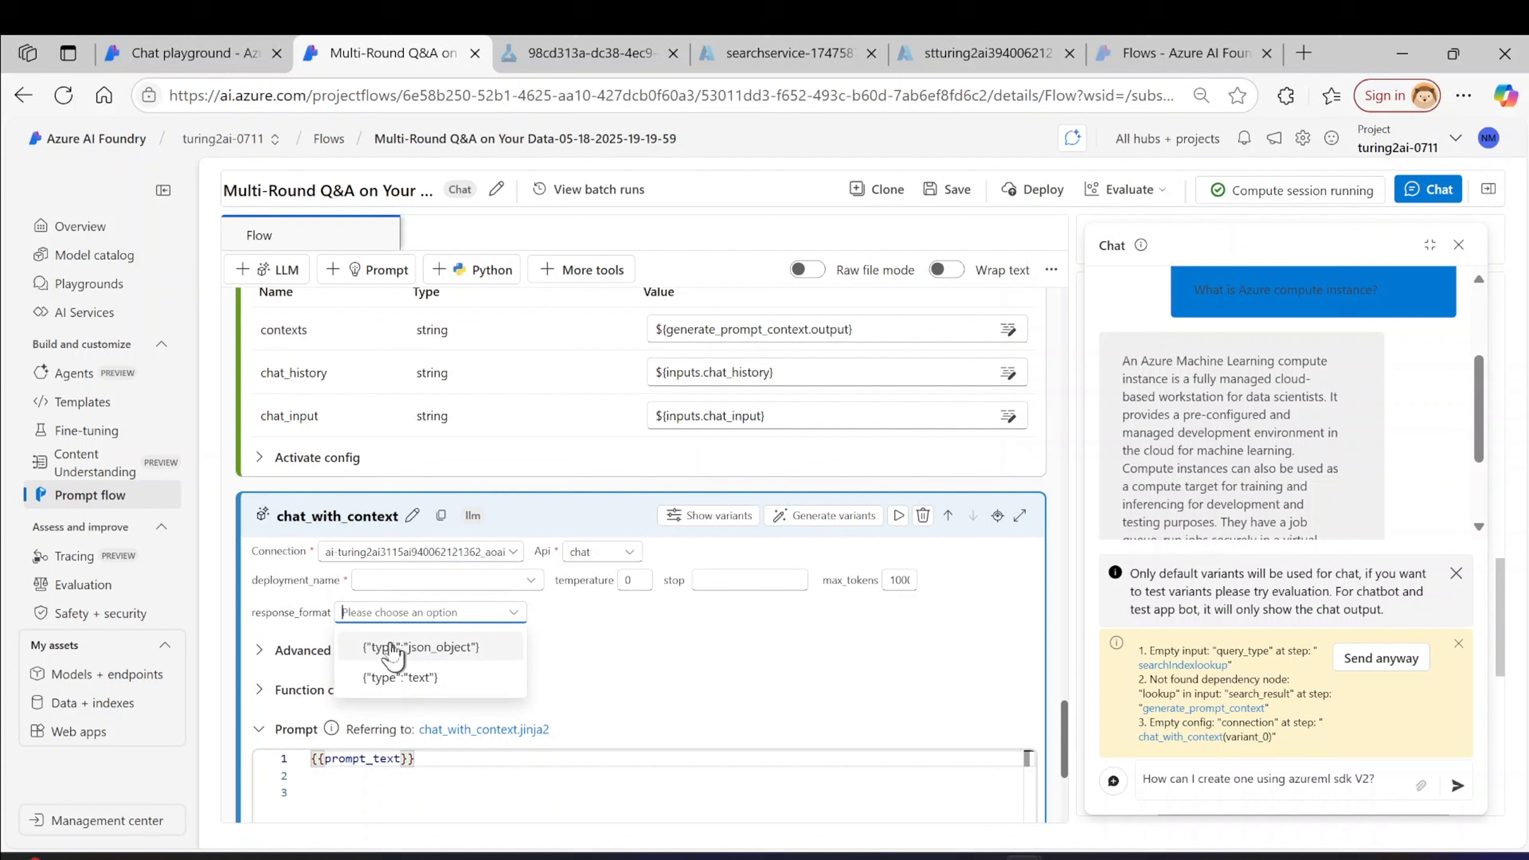
click(397, 676)
click(503, 580)
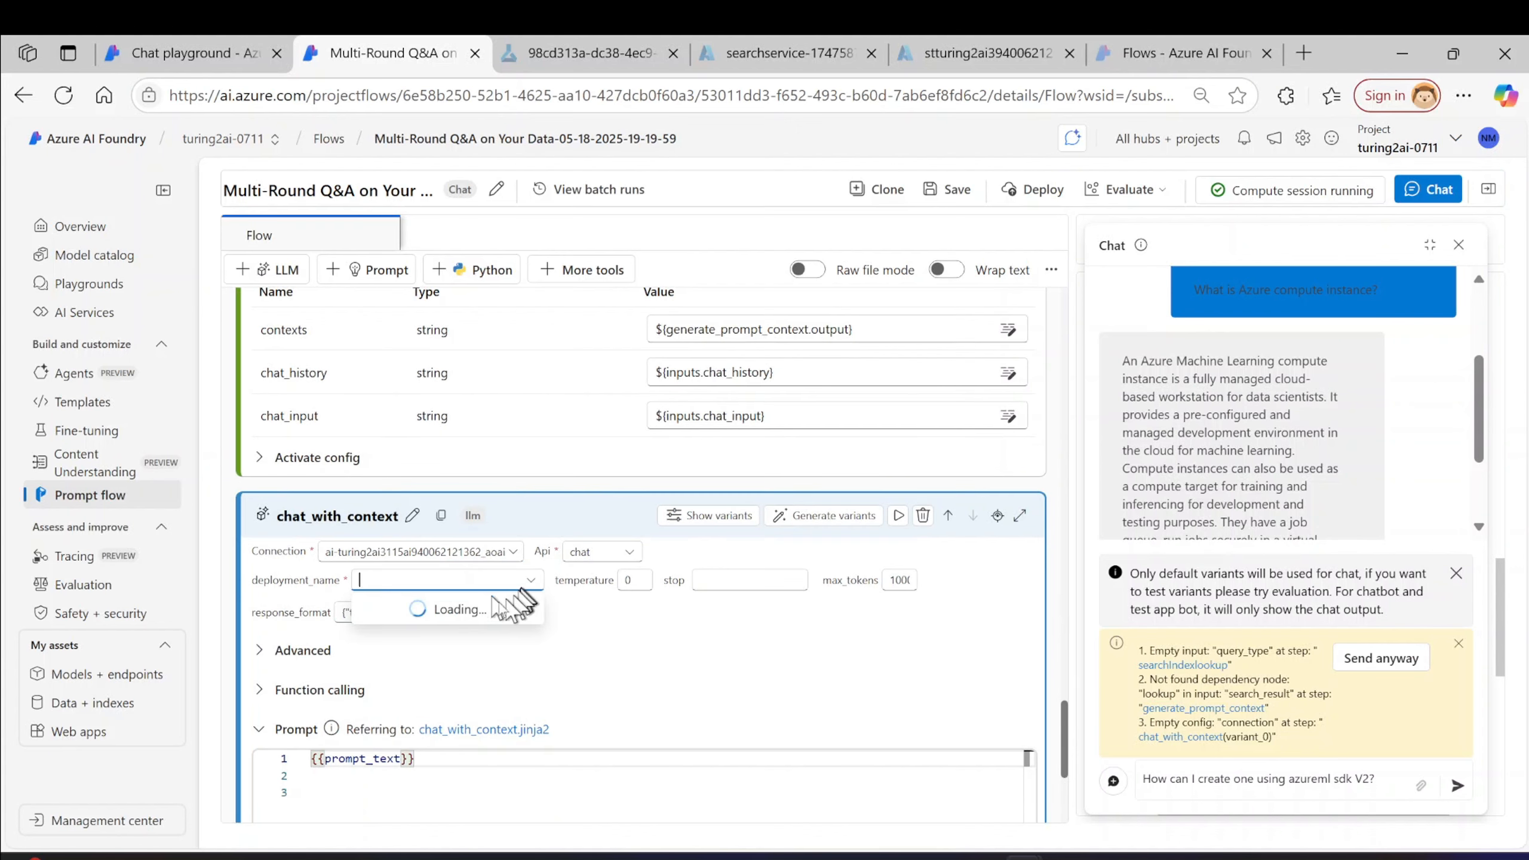
click(477, 615)
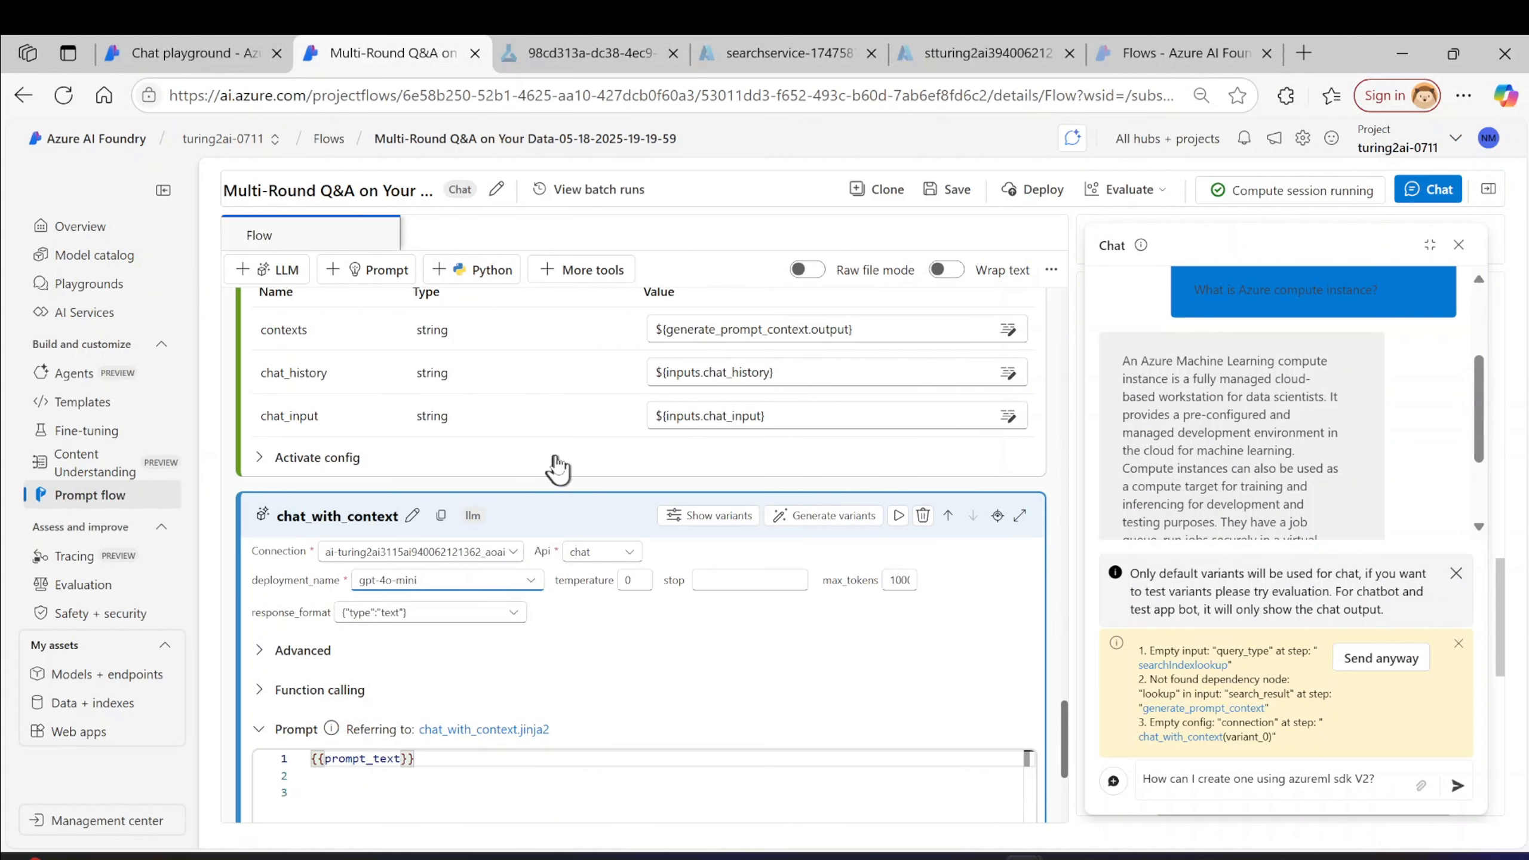
scroll(557, 467, up, 5)
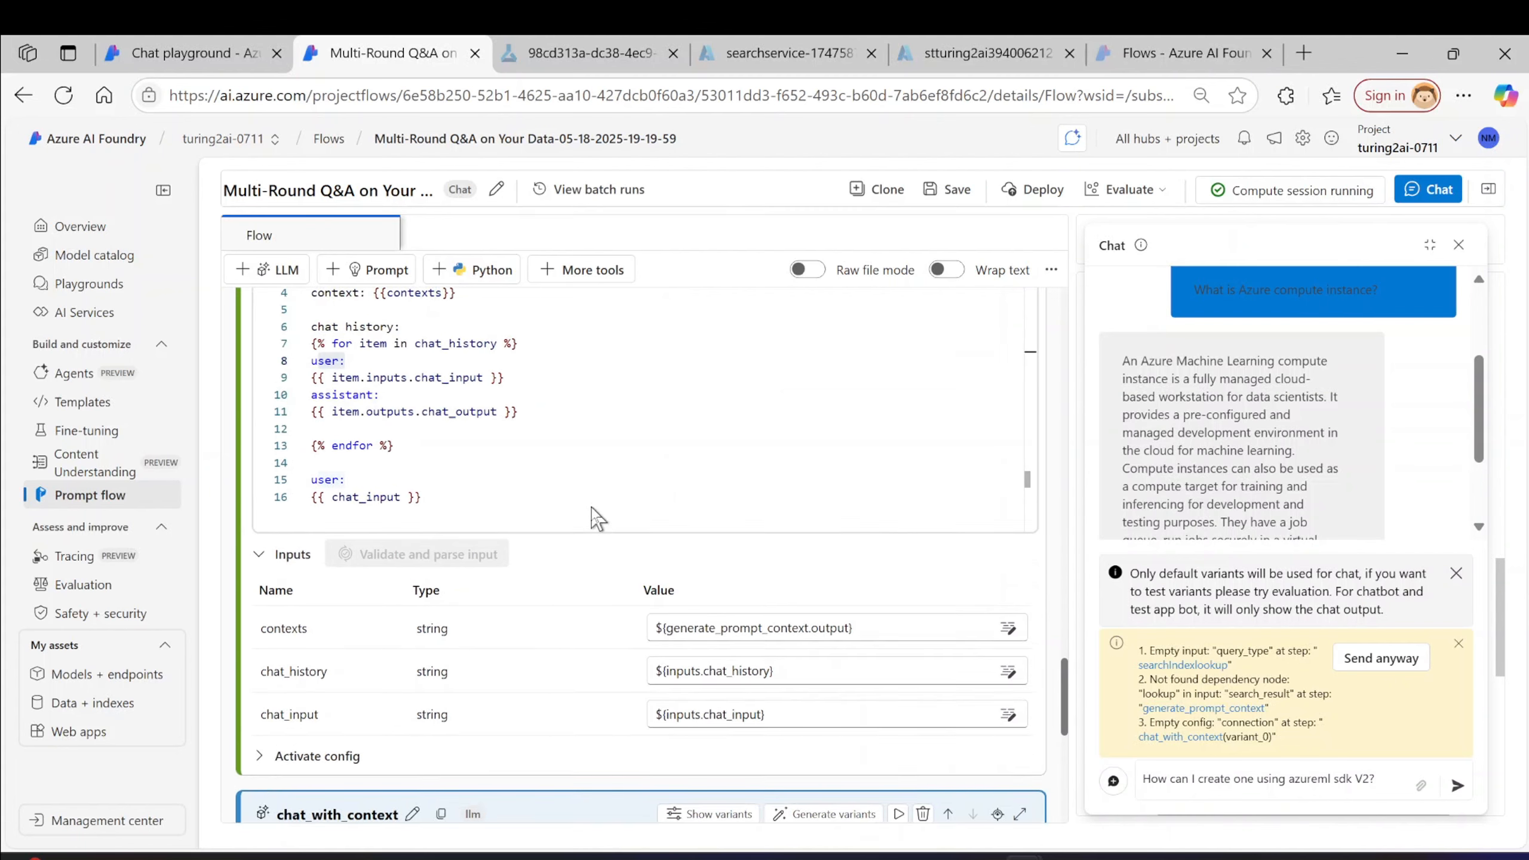
scroll(595, 517, up, 2)
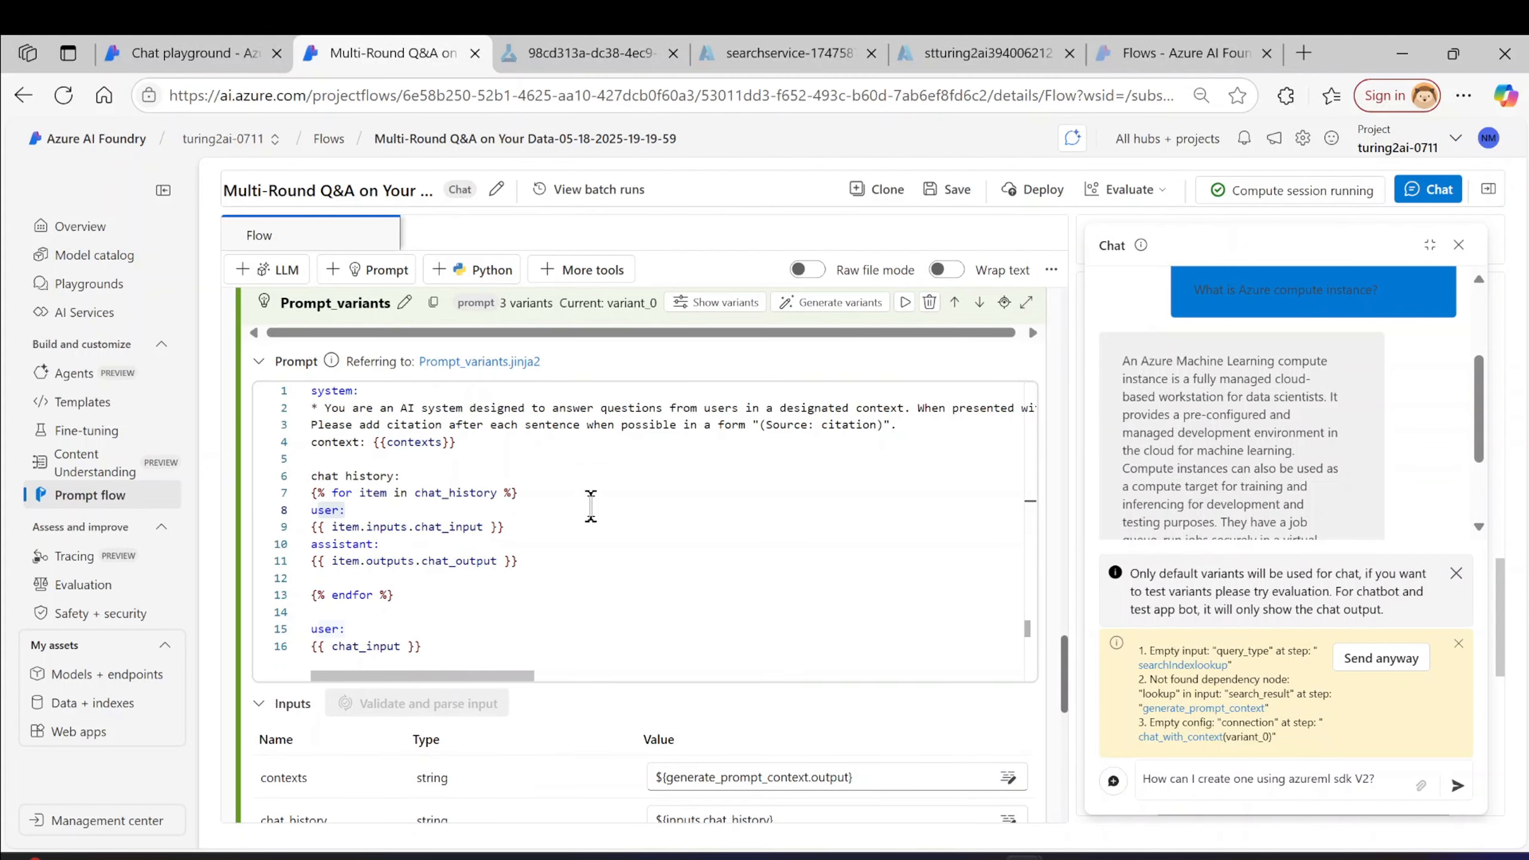
scroll(591, 505, up, 10)
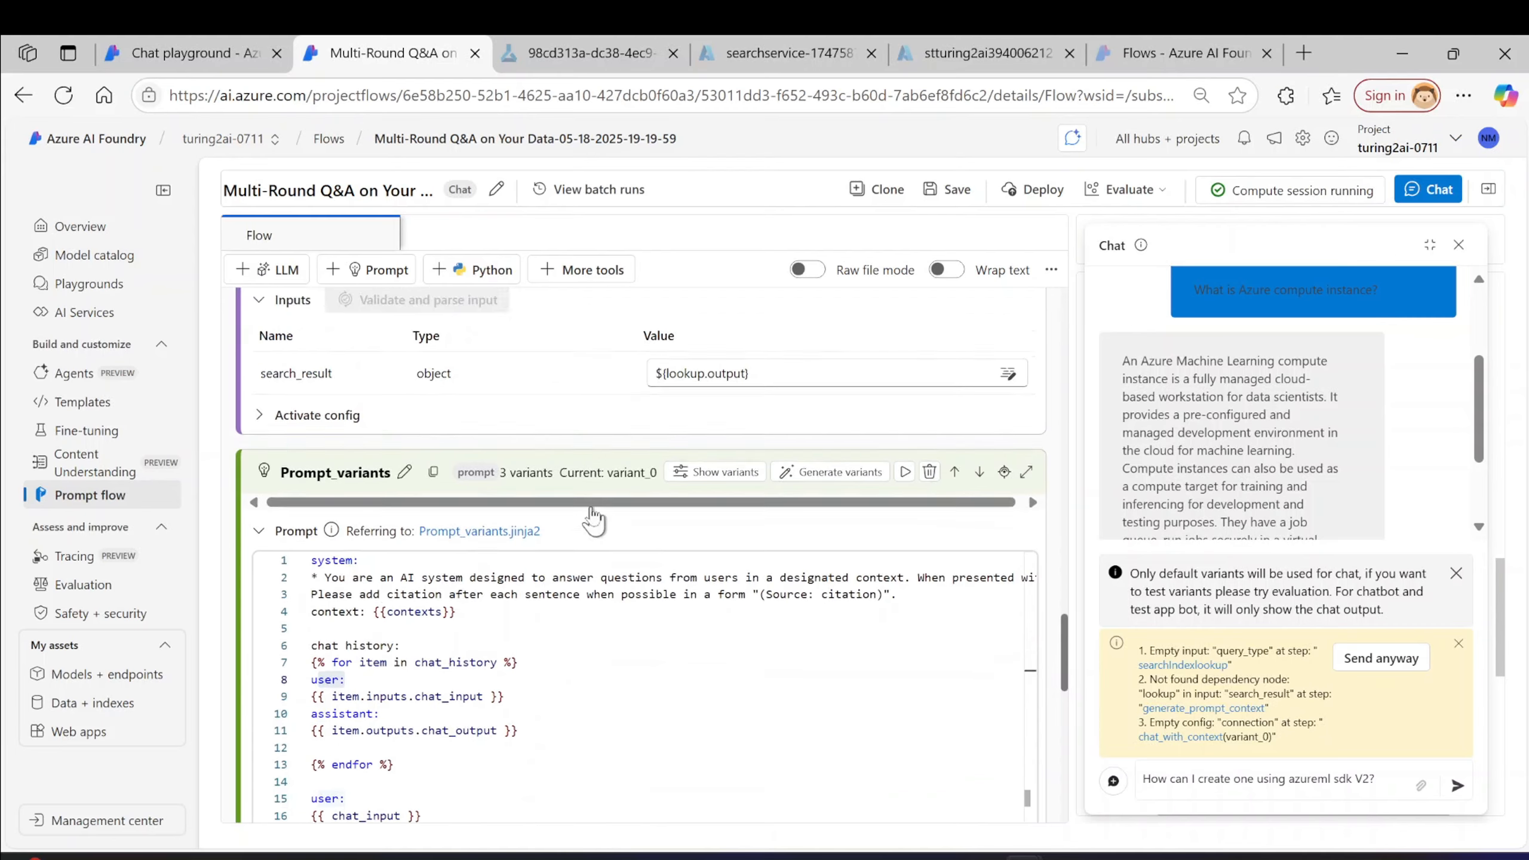
scroll(590, 505, up, 3)
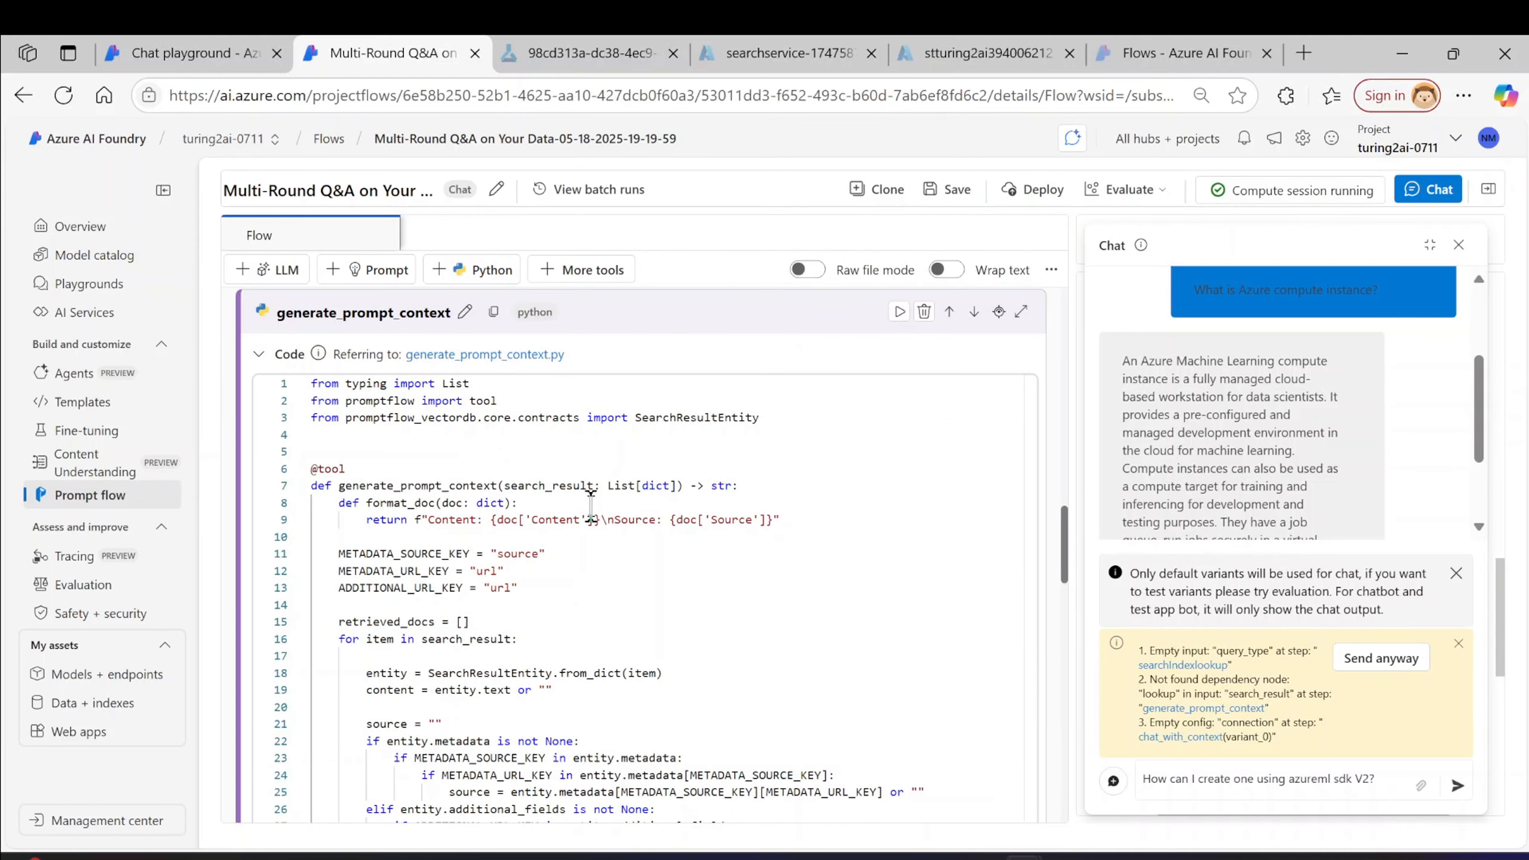
scroll(590, 505, up, 3)
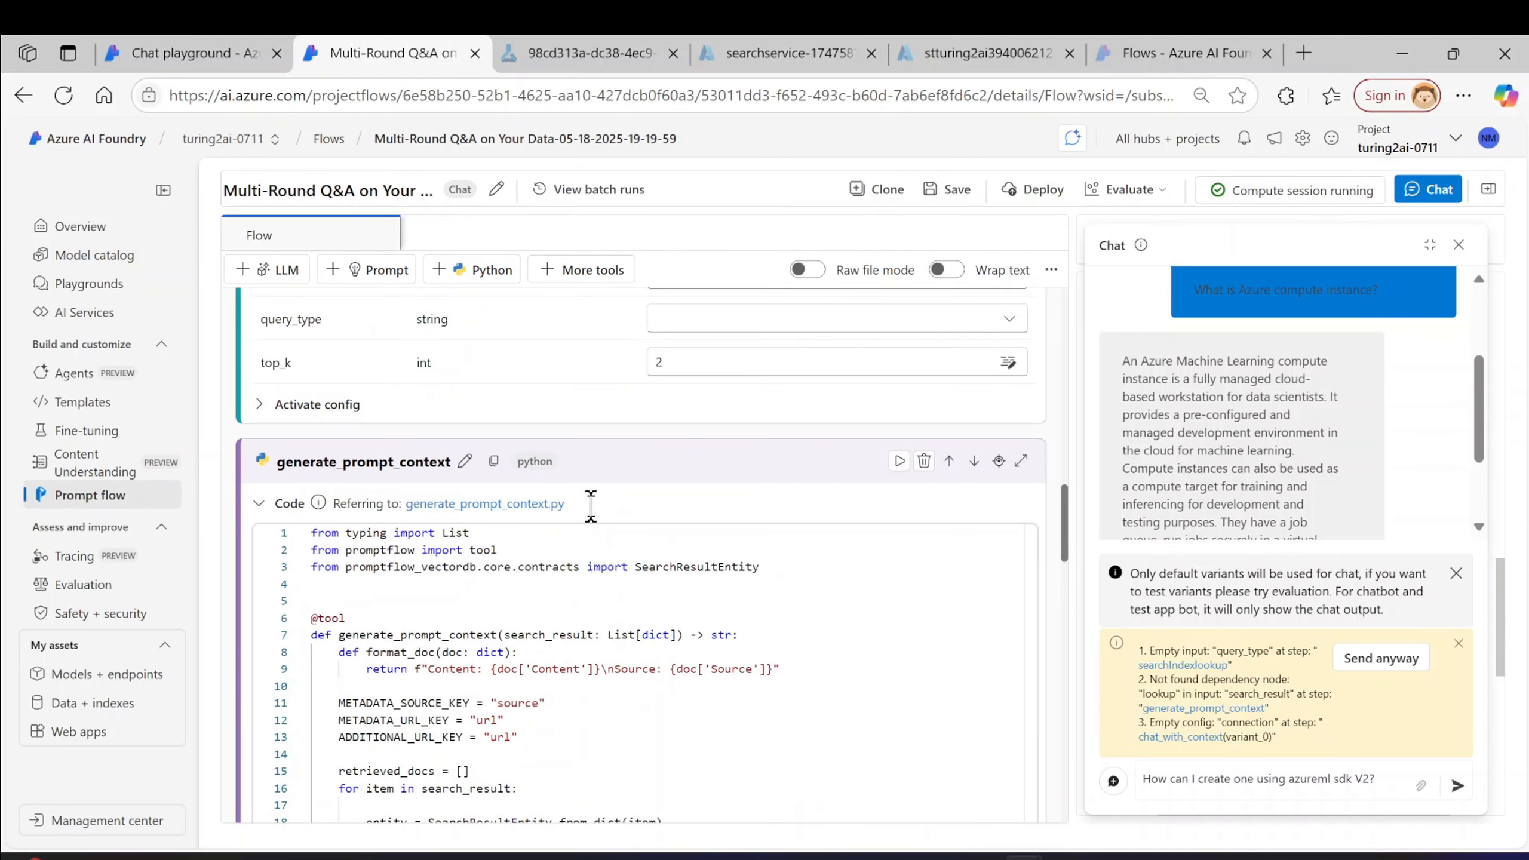
scroll(593, 518, up, 9)
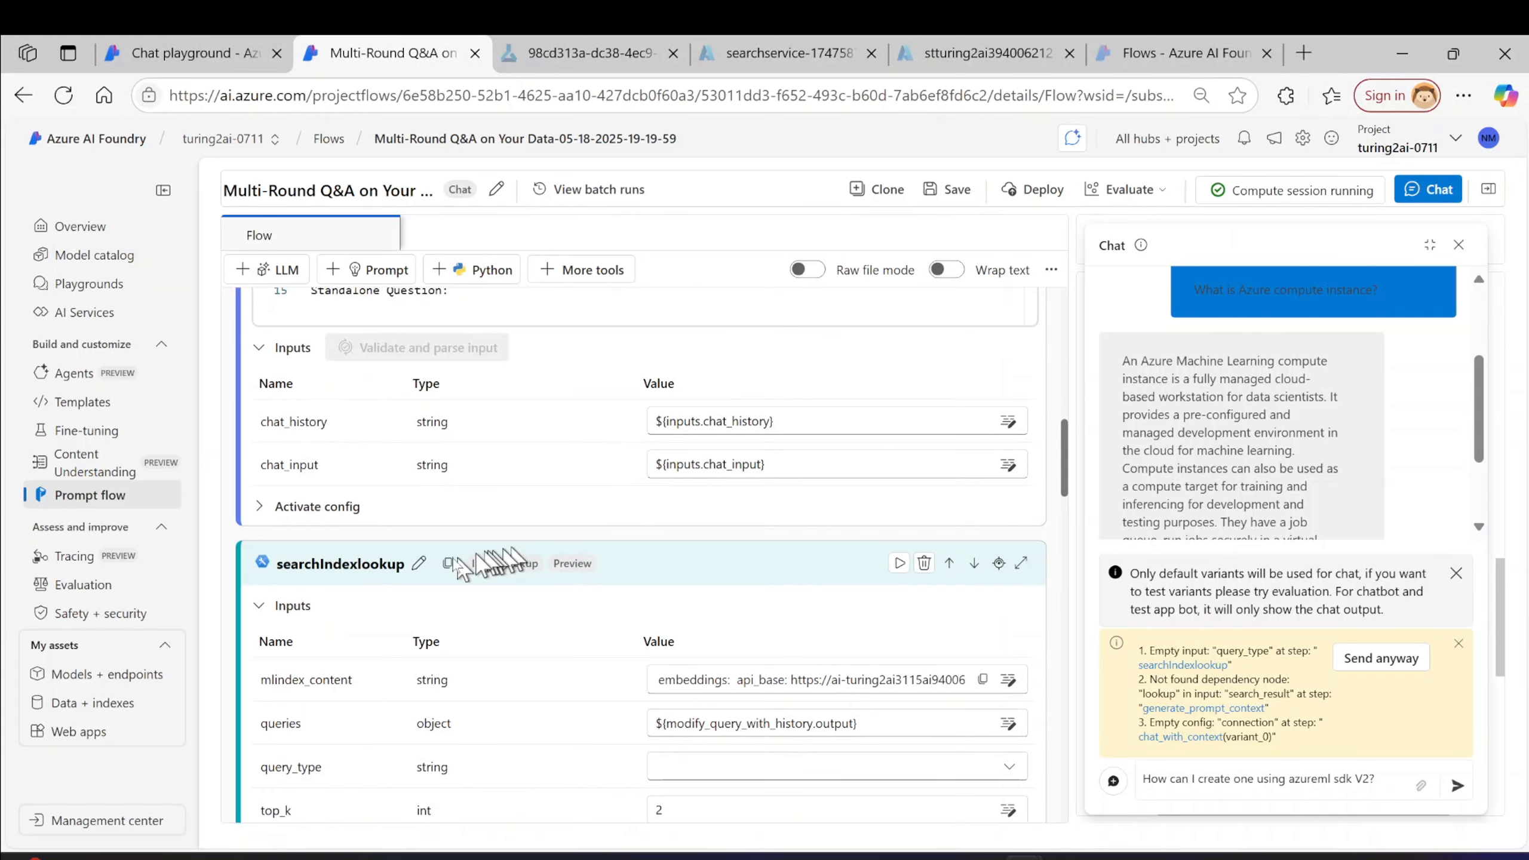
- Rename the searchIndexlookup step to lookup
click(416, 566)
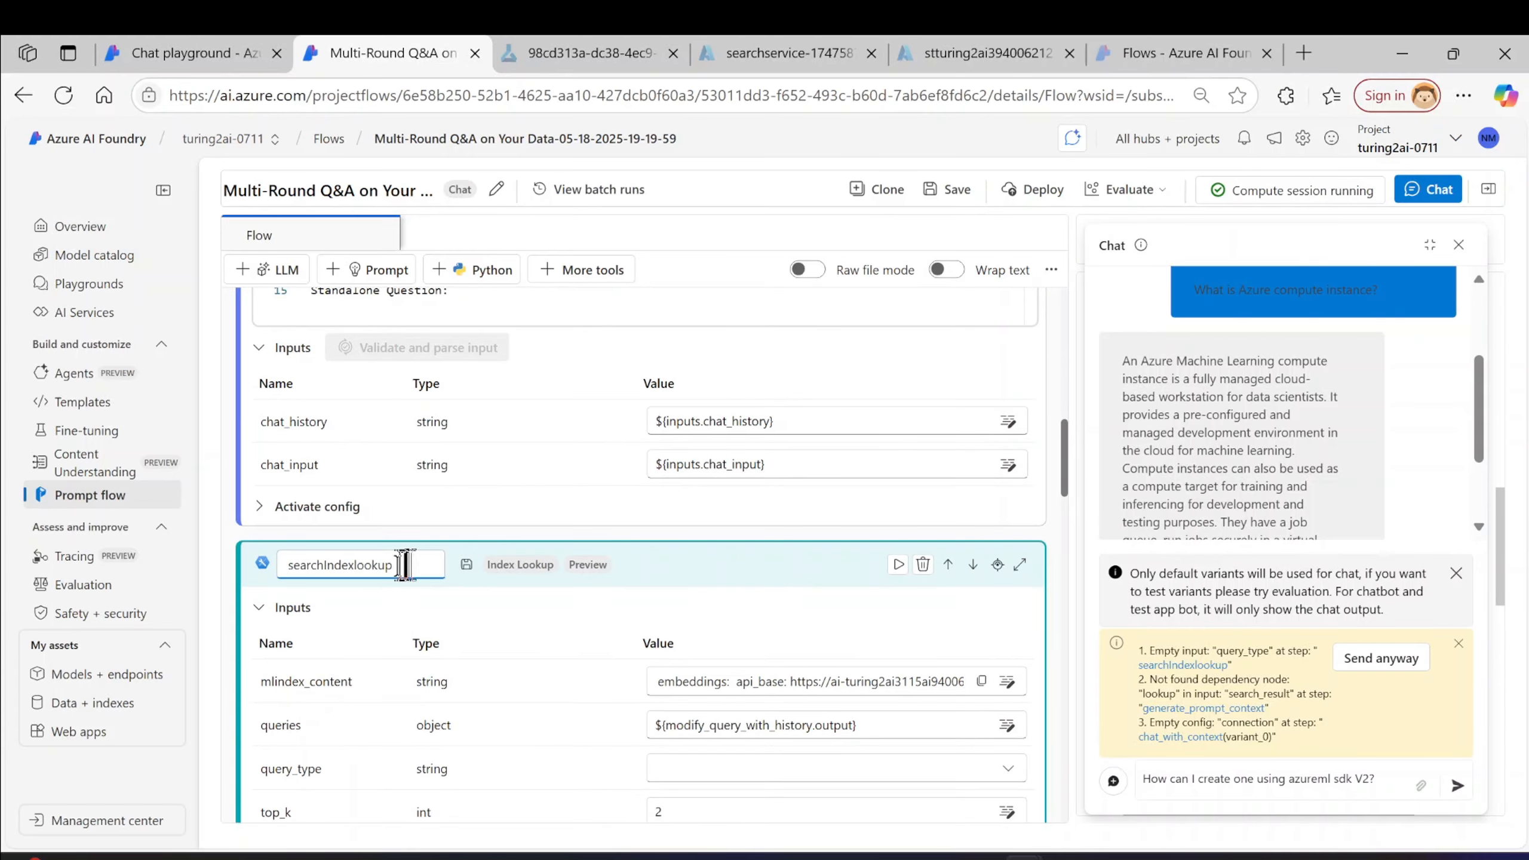
drag(356, 566, 257, 558)
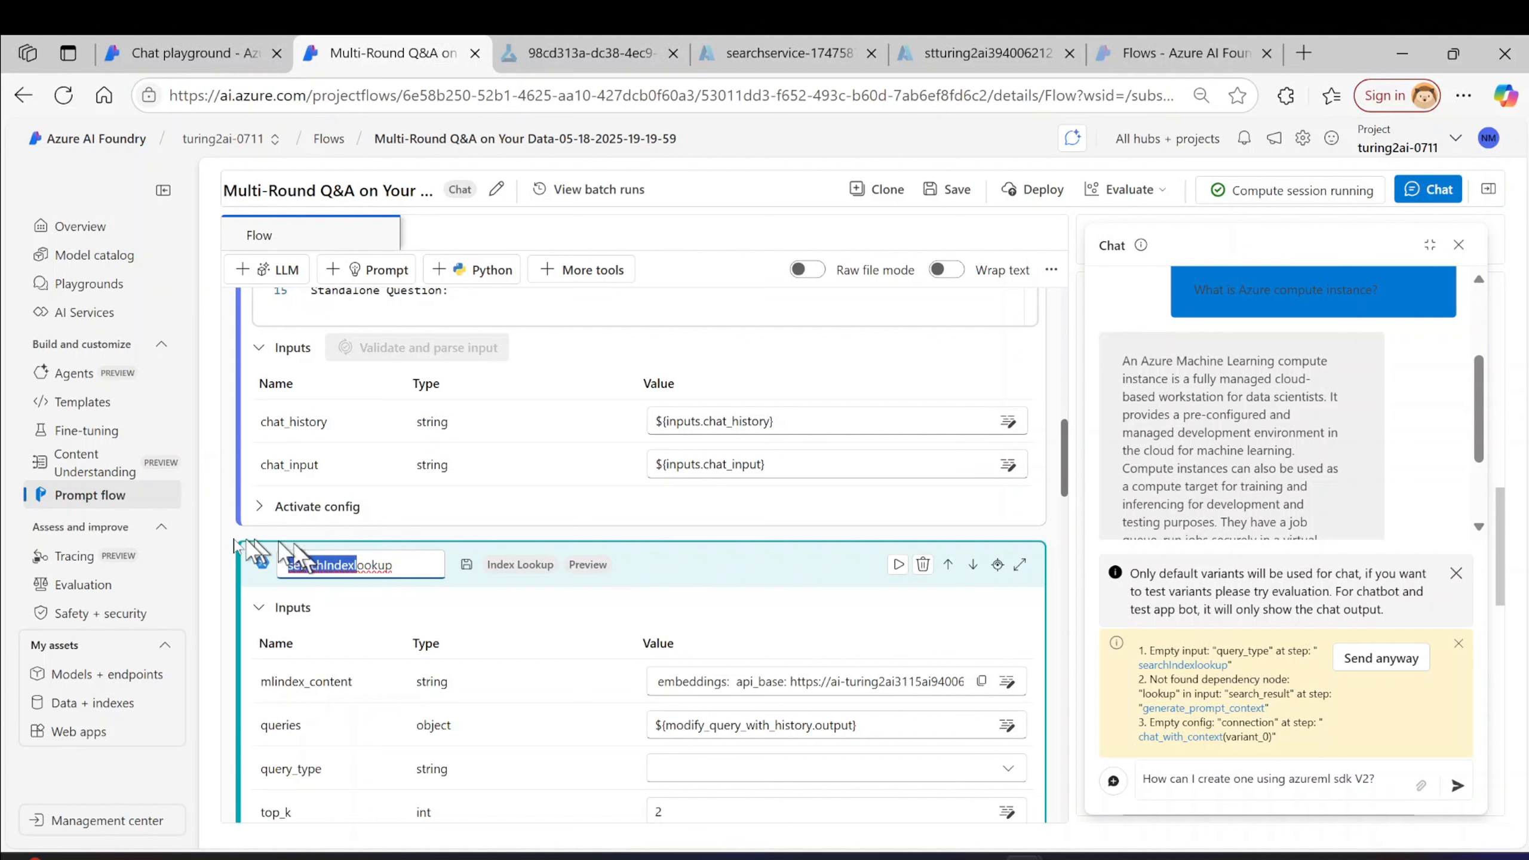
key(BackSpace)
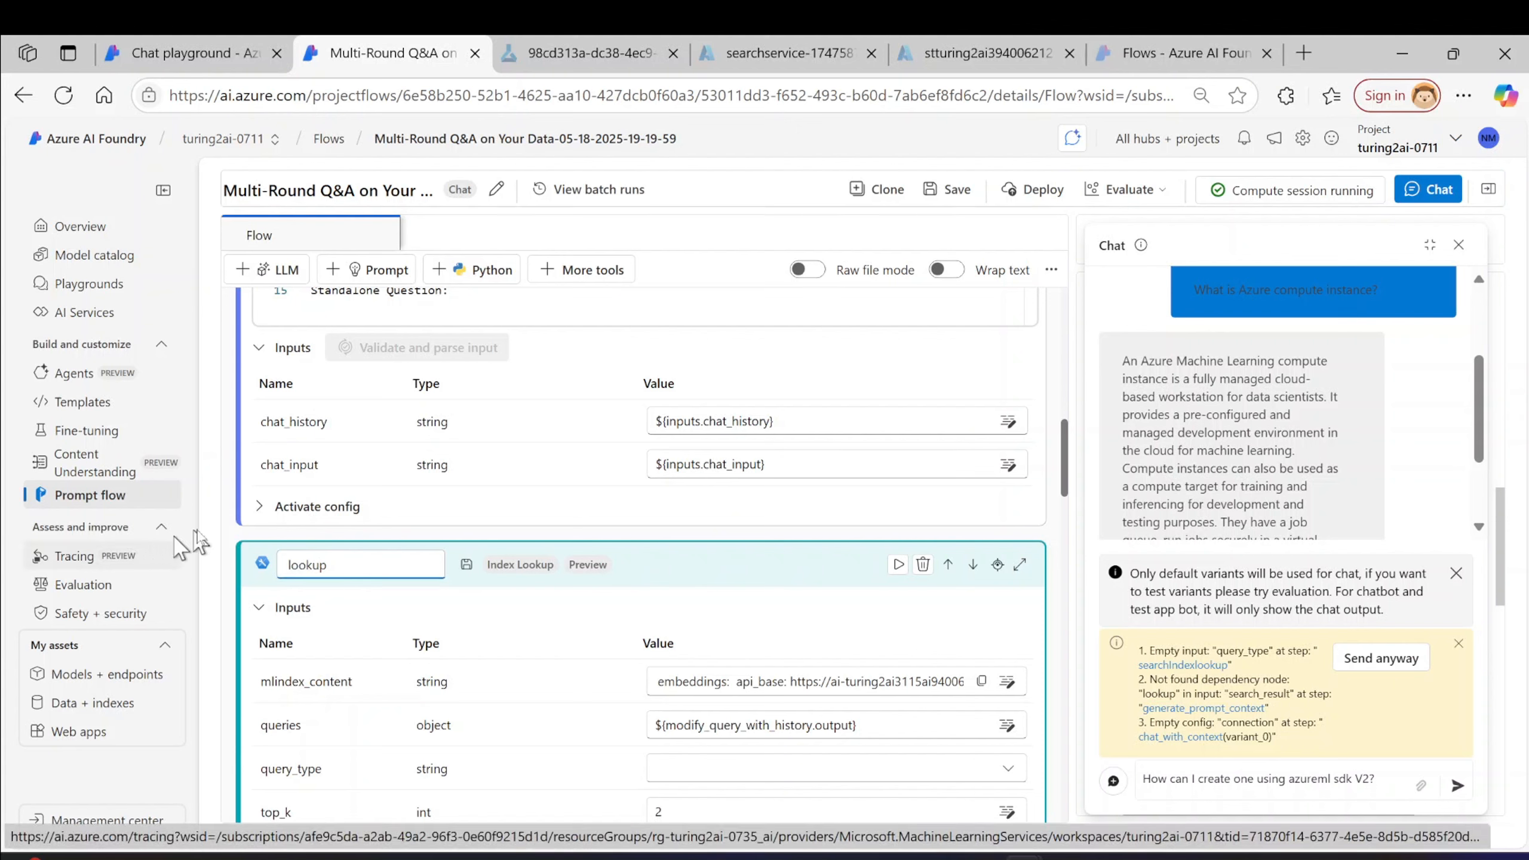
click(466, 566)
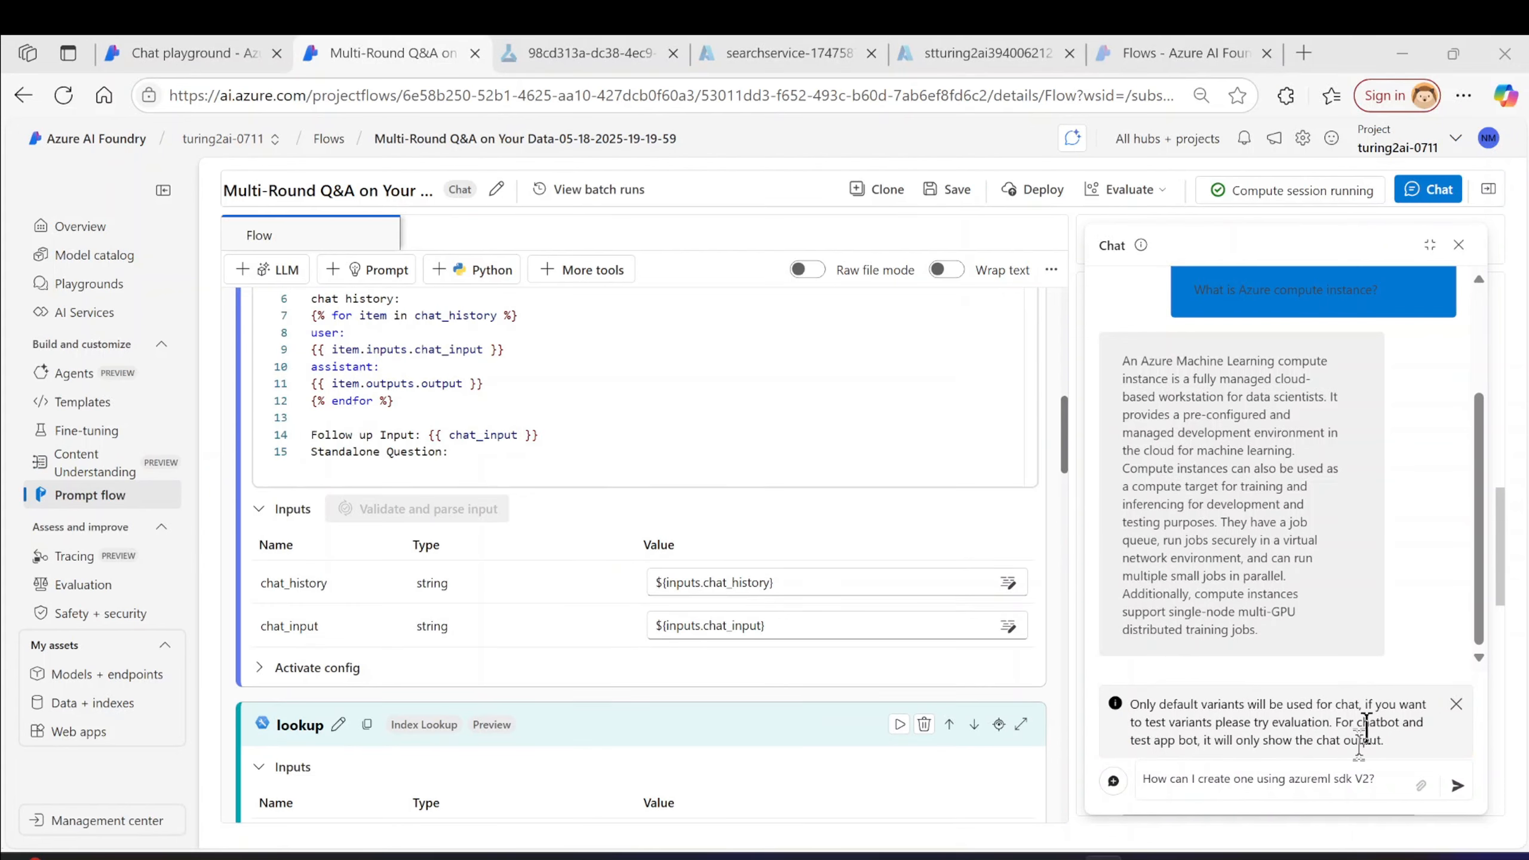
- Replace the chat question with 'Hi' and send it to the test chat
triple_click(1384, 777)
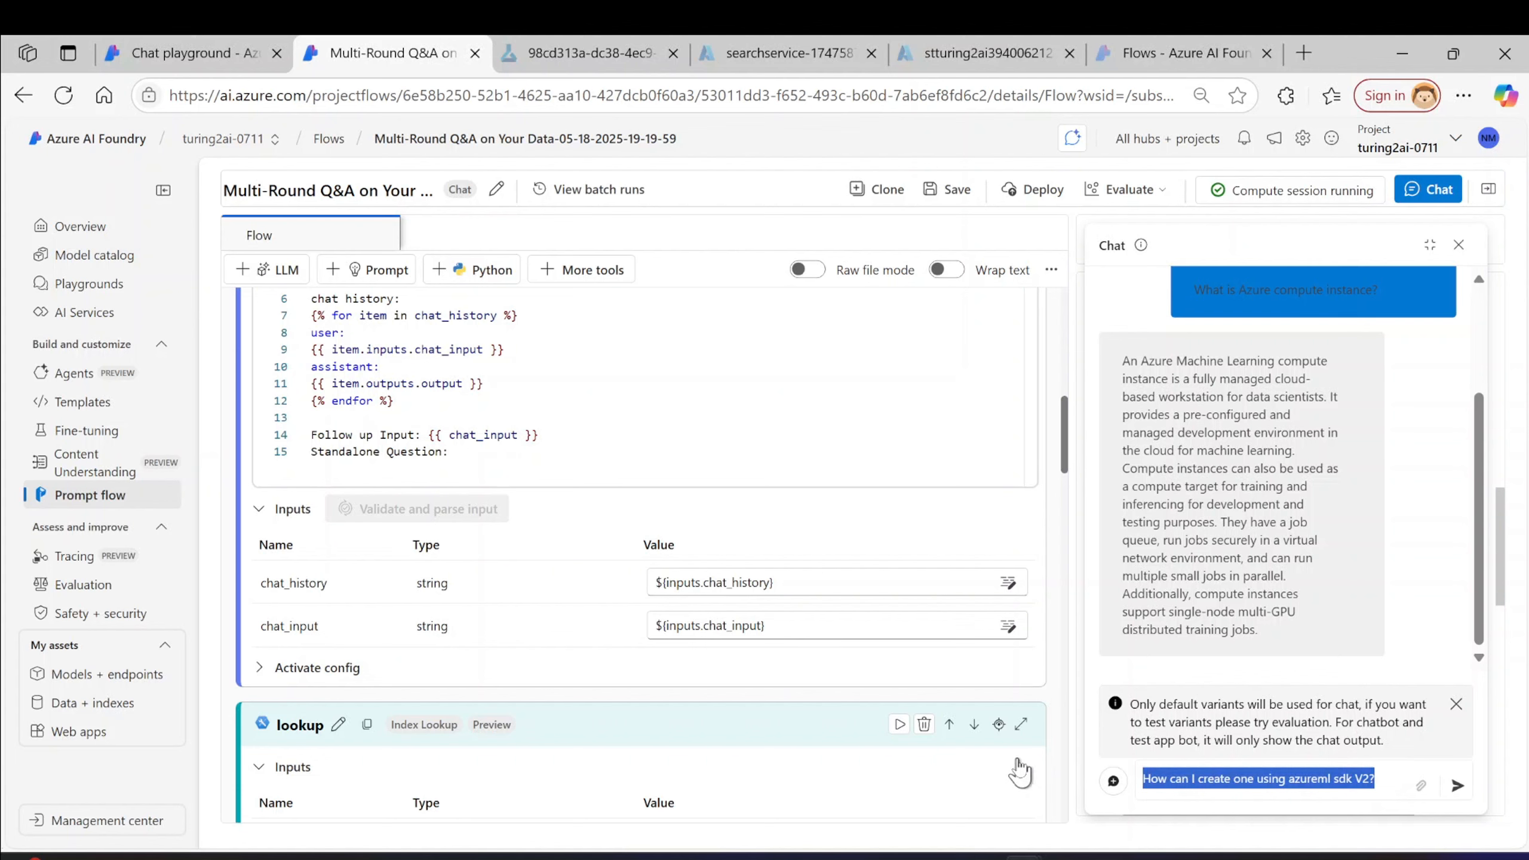
text(Hi)
key(Return)
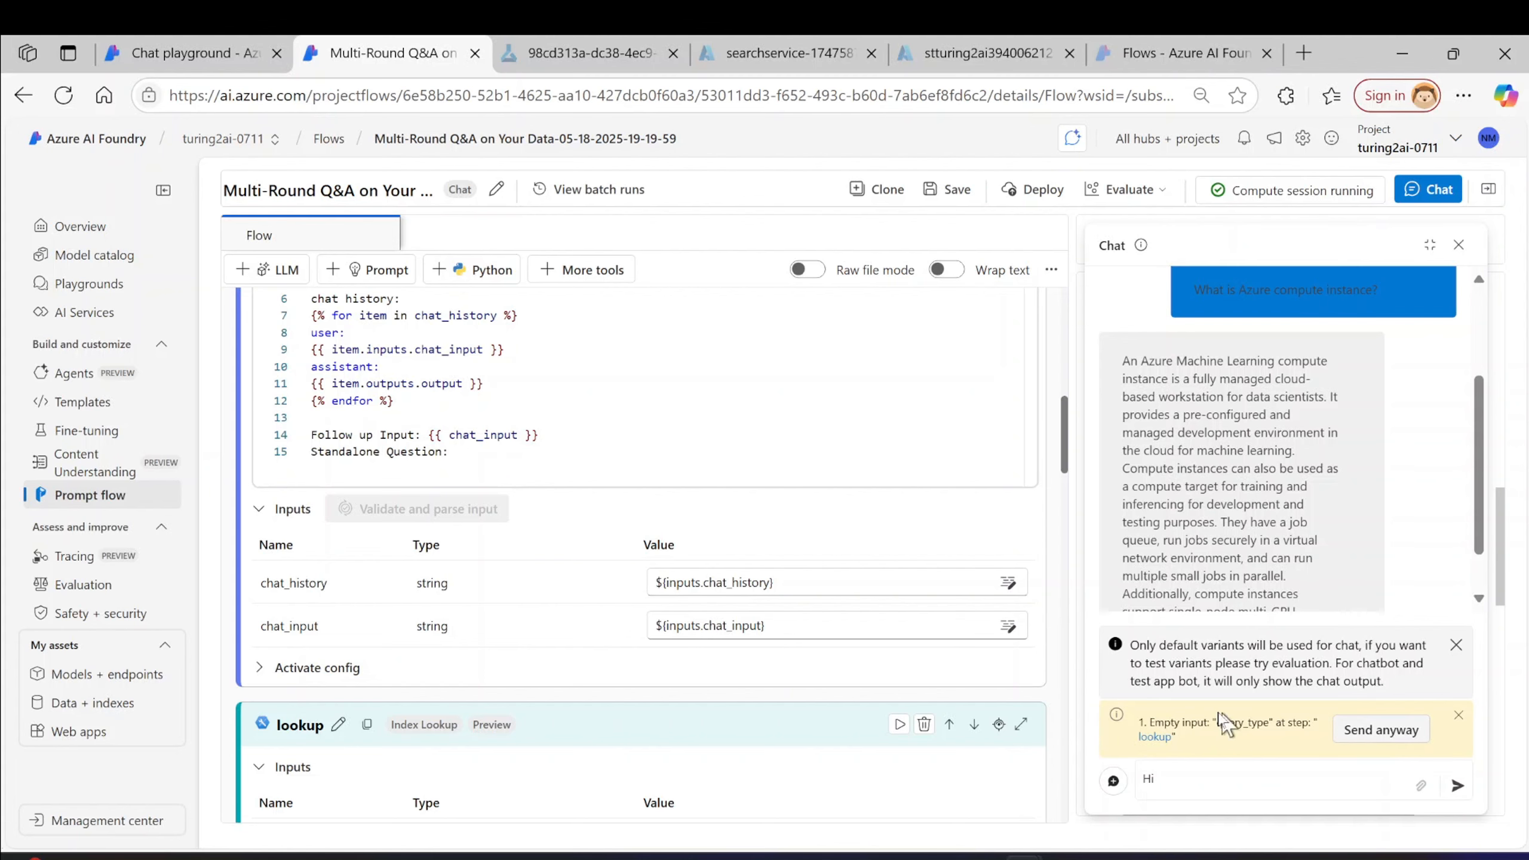
scroll(457, 554, up, 2)
scroll(458, 559, up, 5)
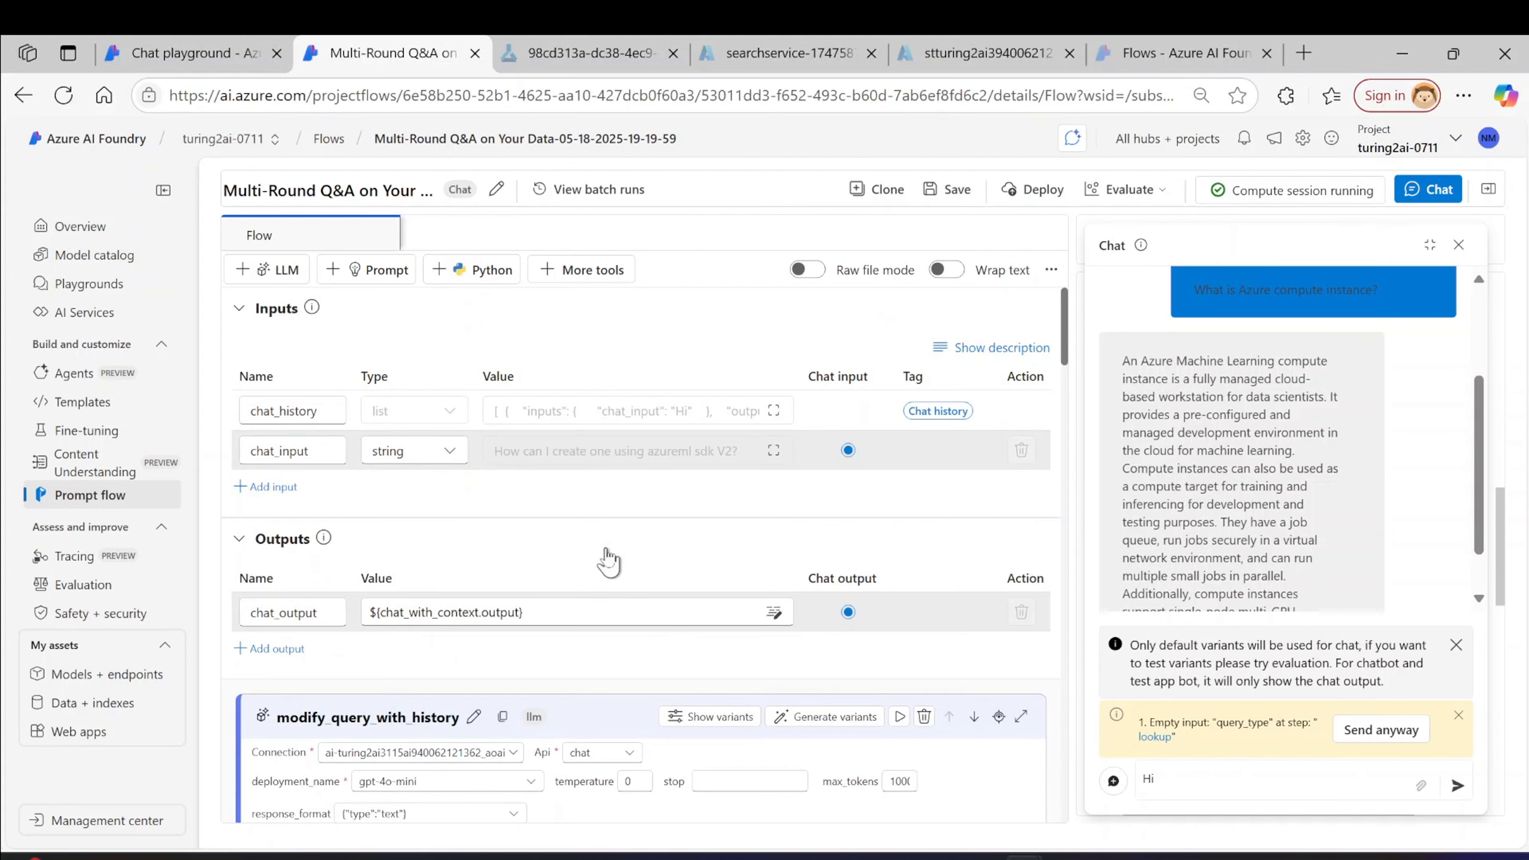
scroll(607, 560, down, 4)
- Set lookup's query_type to Hybrid (vector + keyword) and resend 'Hi' to the test chat
scroll(606, 560, down, 8)
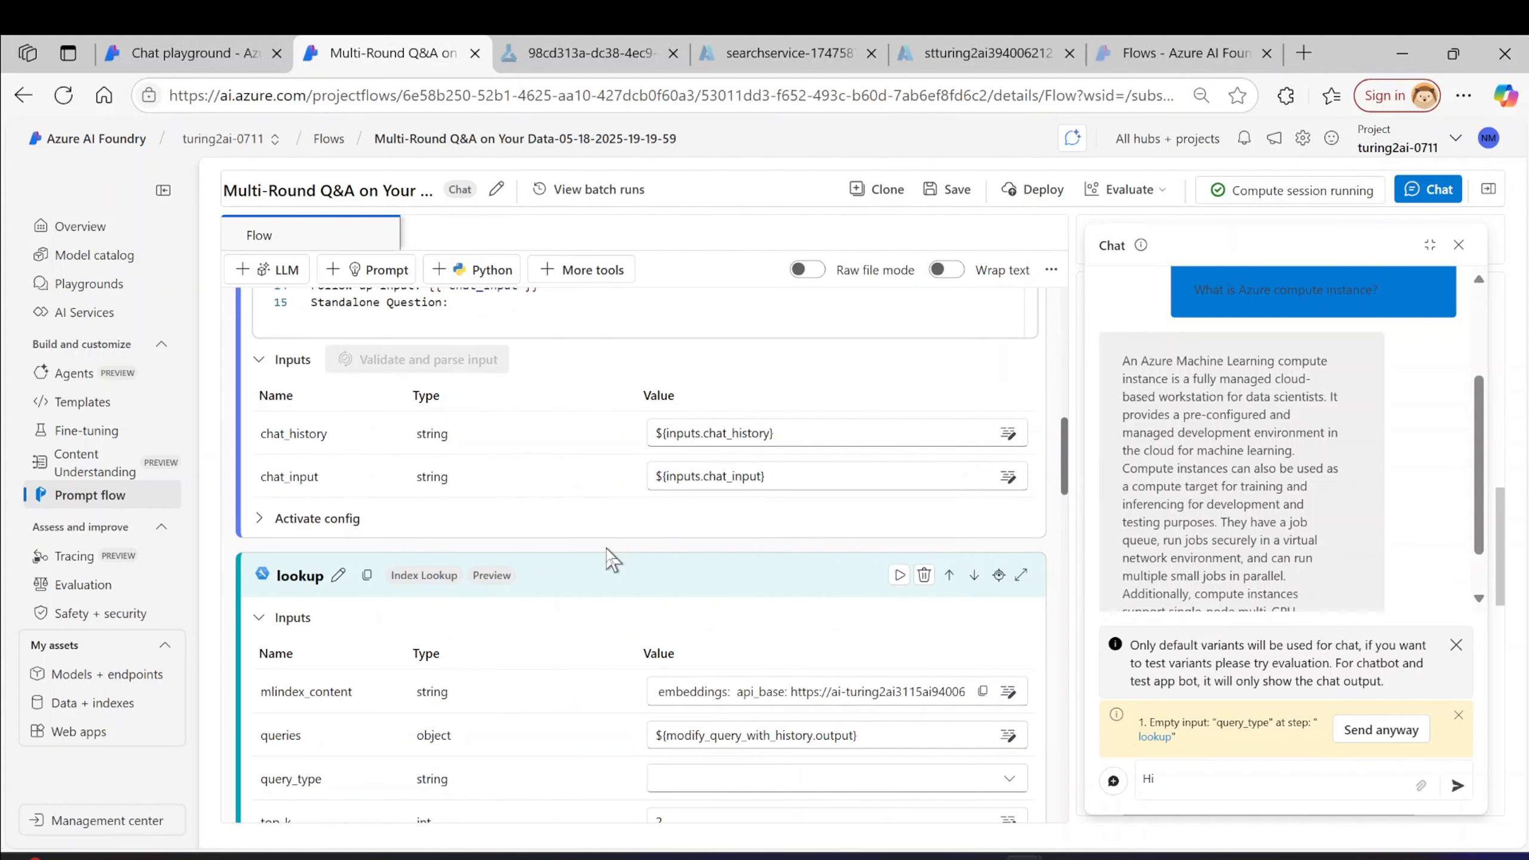
scroll(996, 722, down, 2)
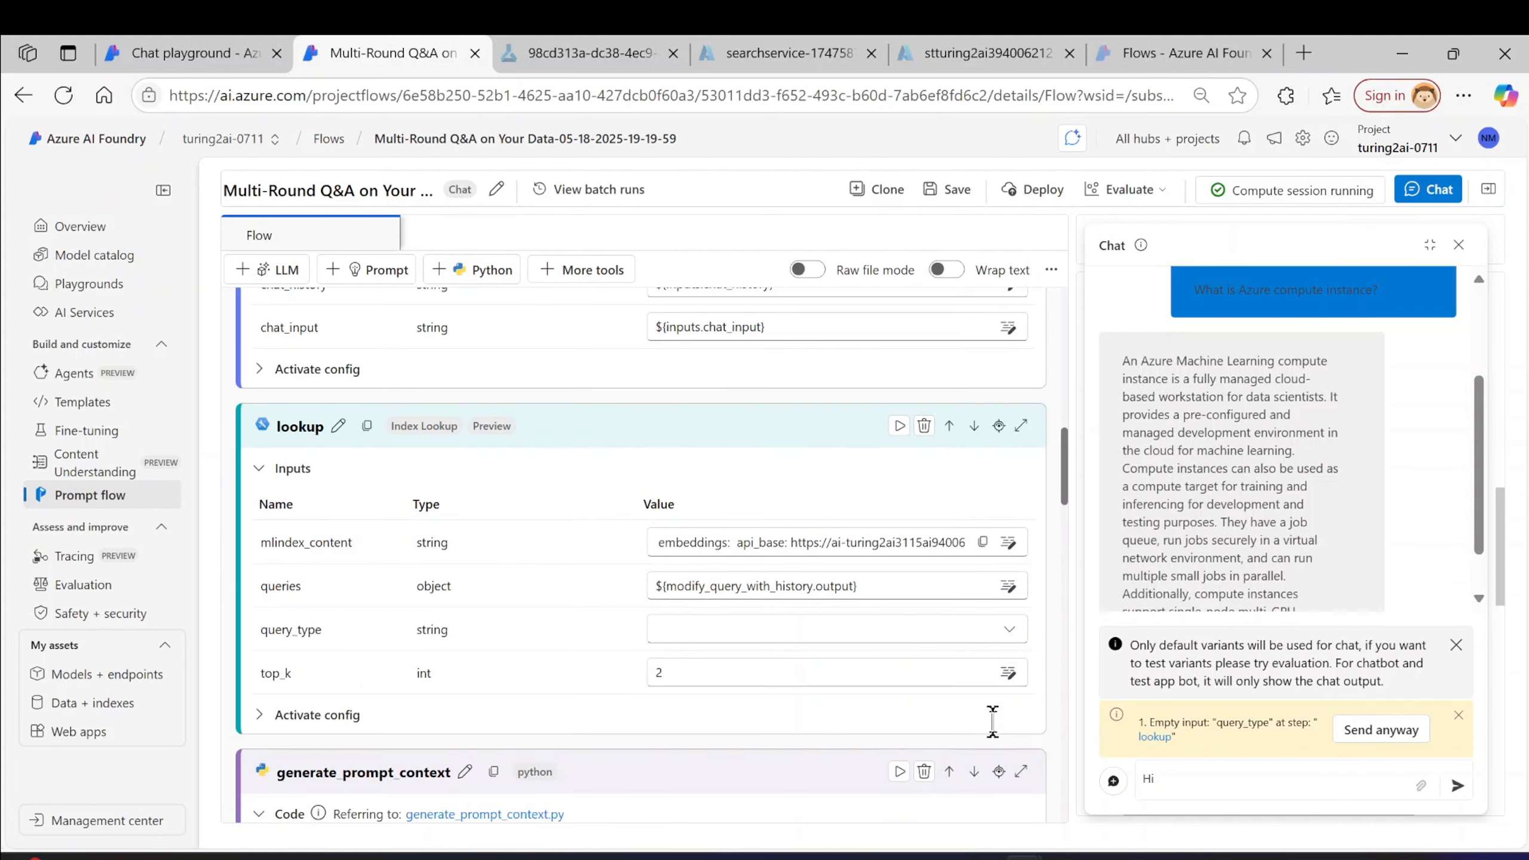
click(1002, 627)
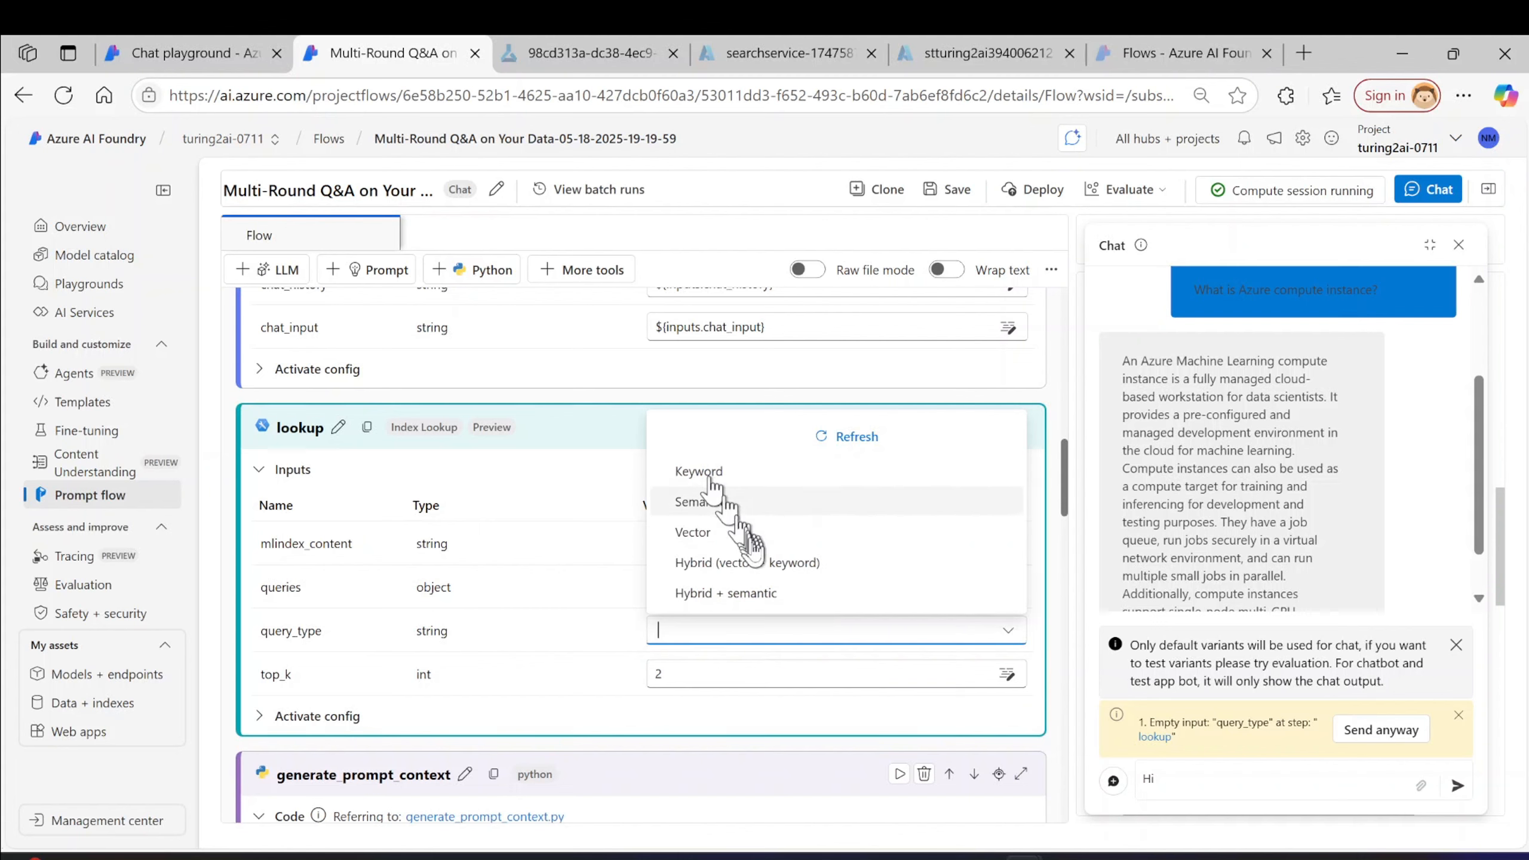
click(753, 564)
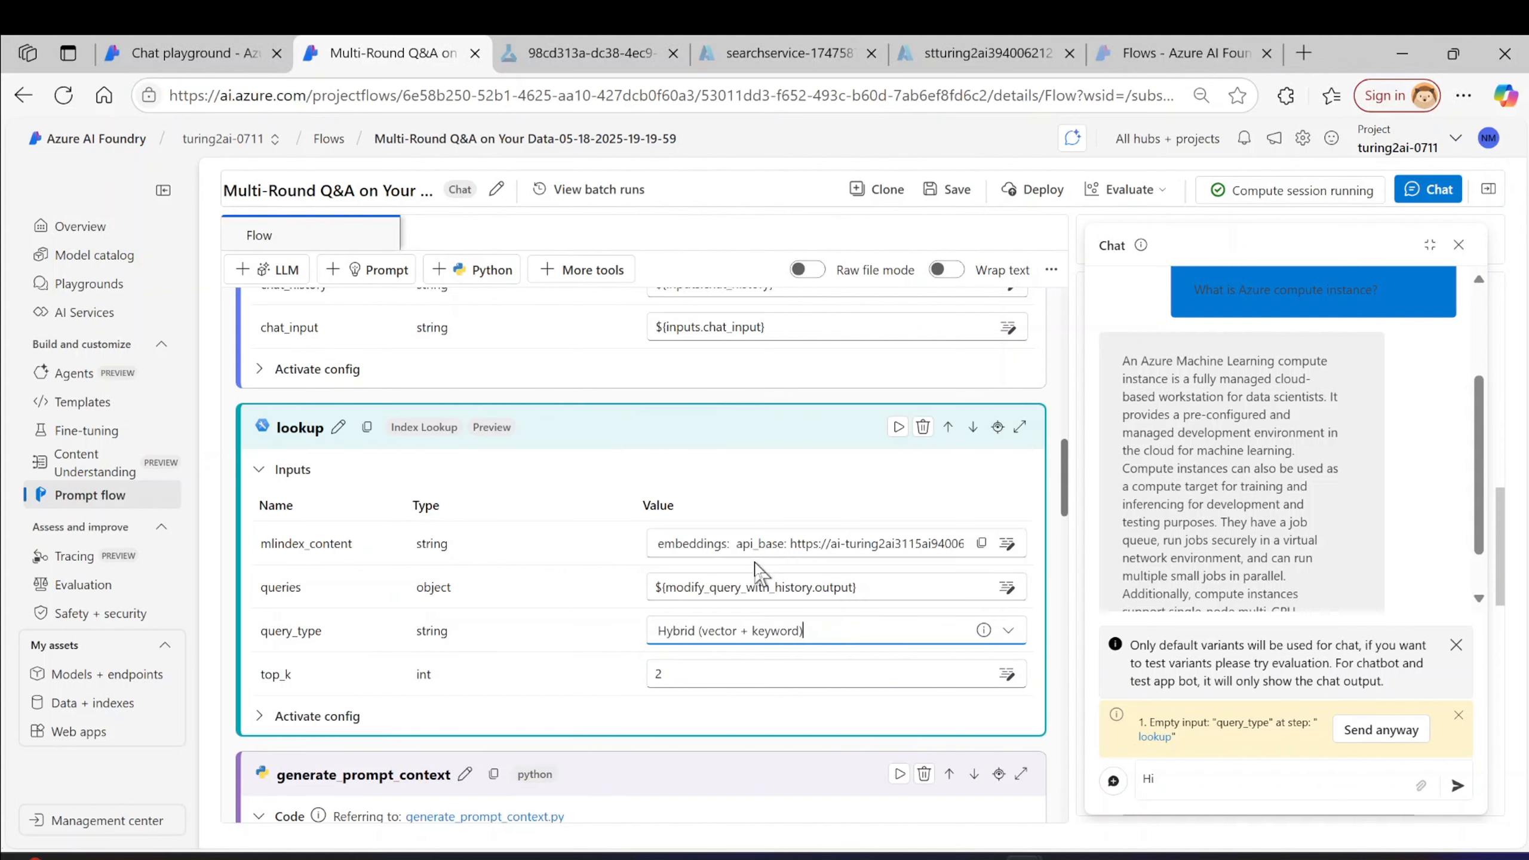
click(1342, 775)
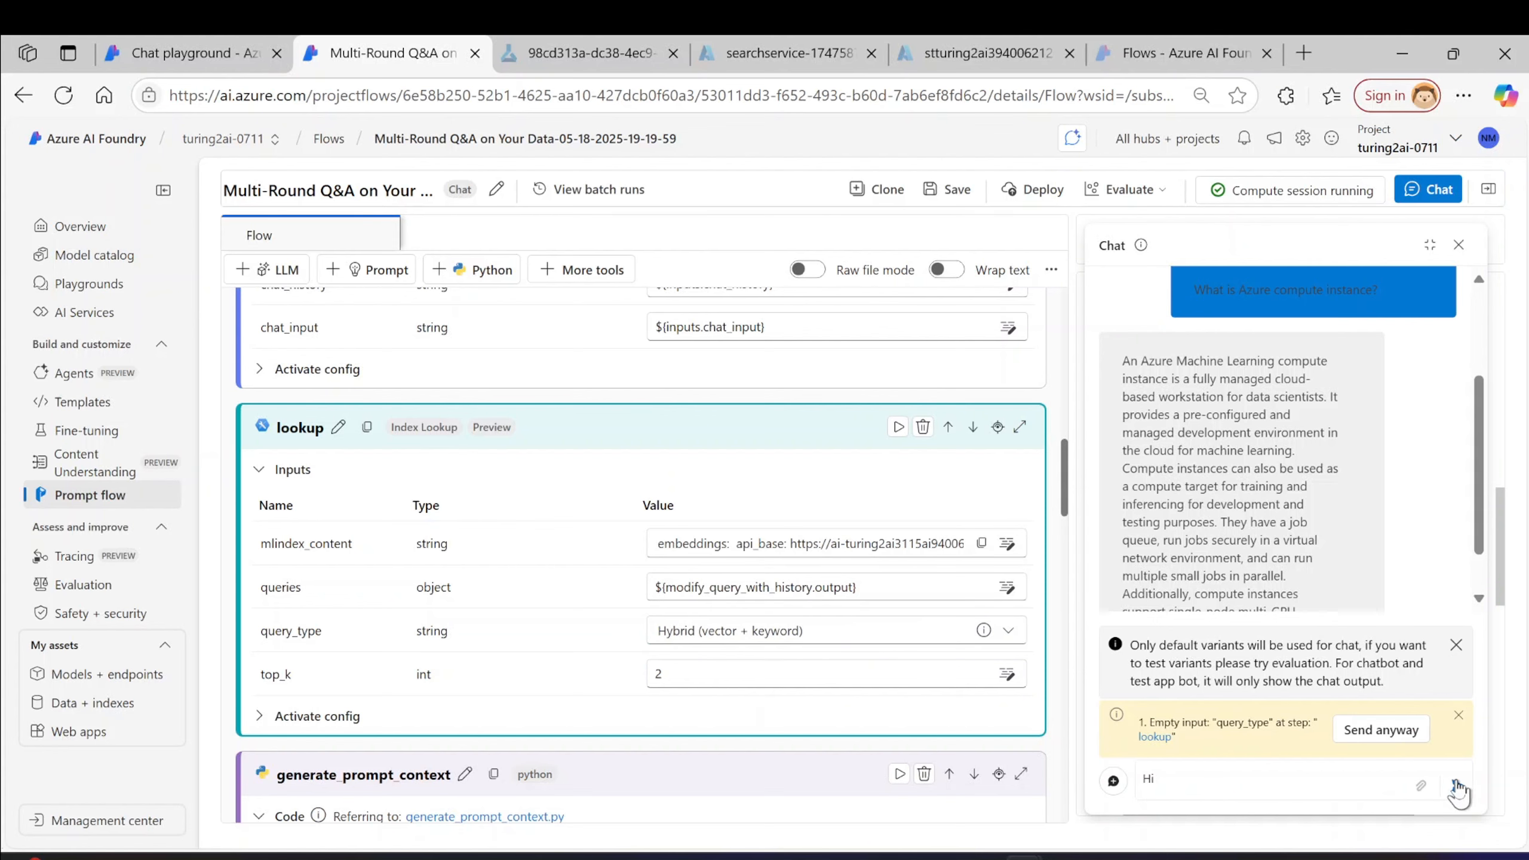
click(1408, 729)
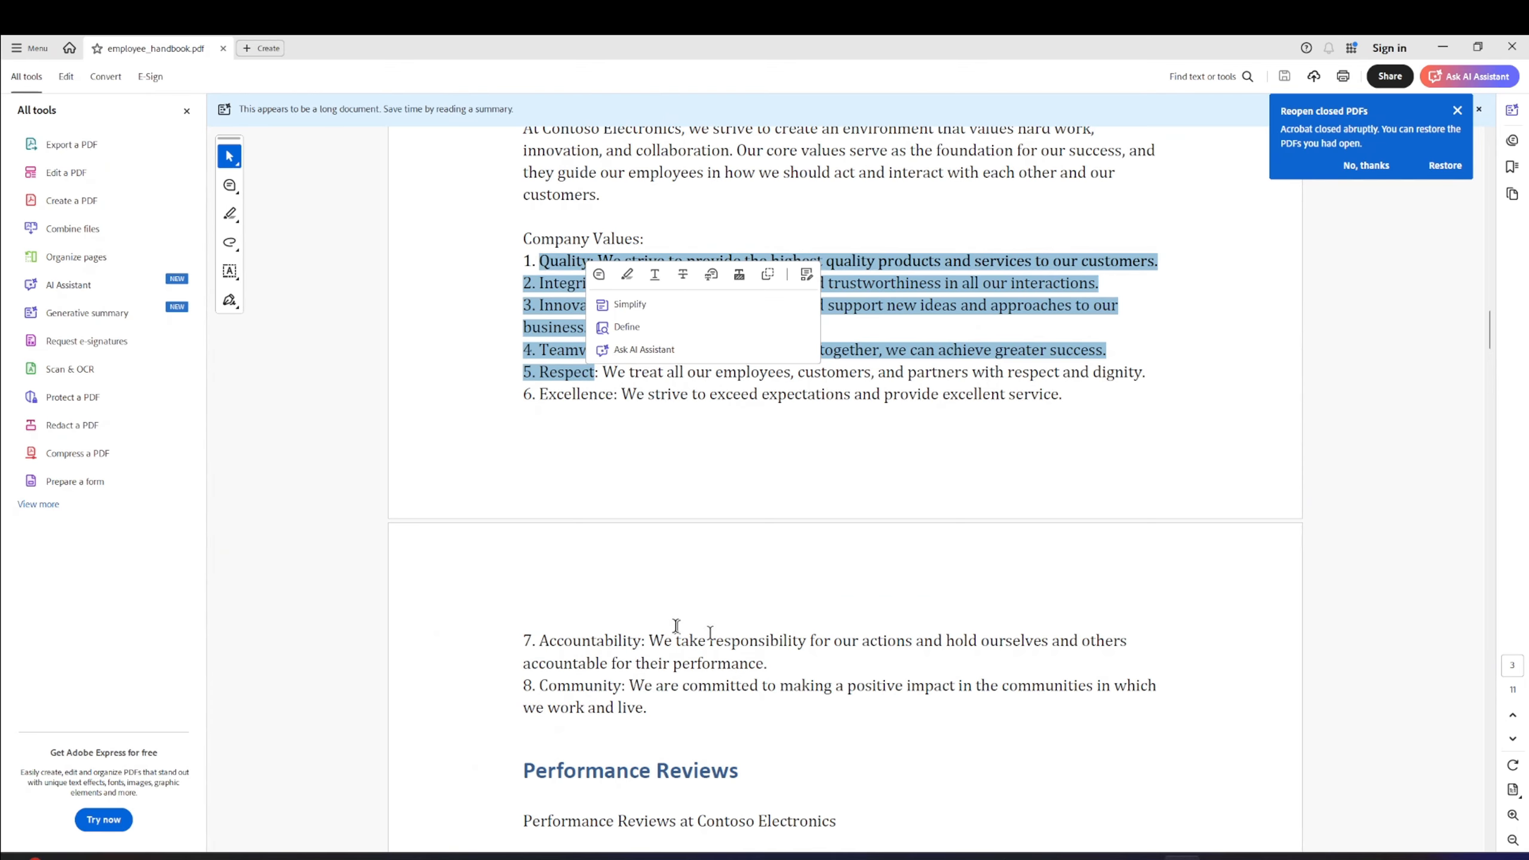
- Select the opening passage of Performance Reviews in employee_handbook.pdf, from 'Reviews at Contoso Electronics'
scroll(675, 626, down, 4)
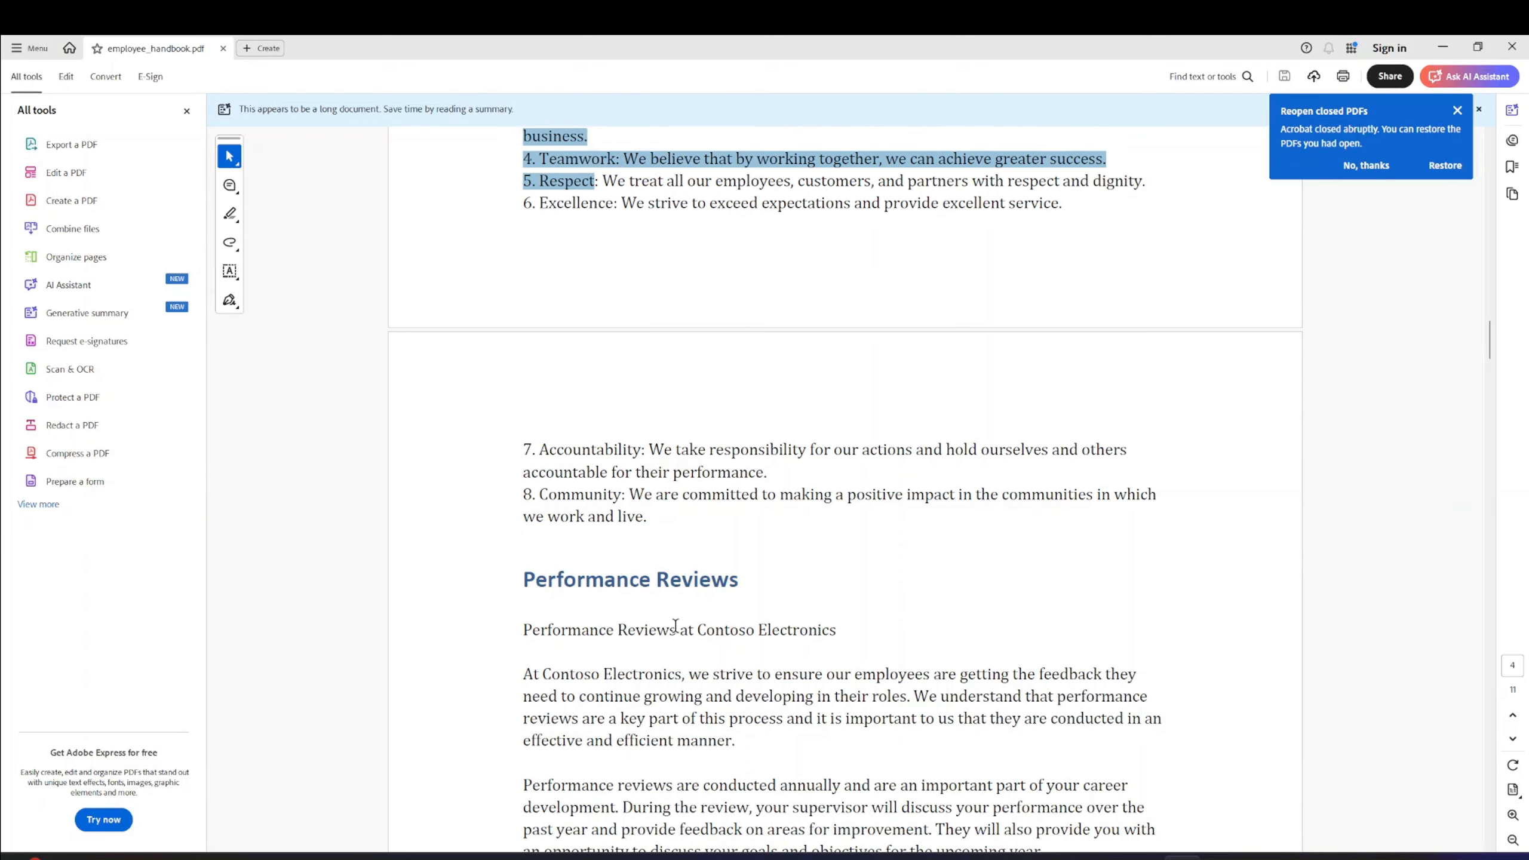
drag(618, 592, 794, 748)
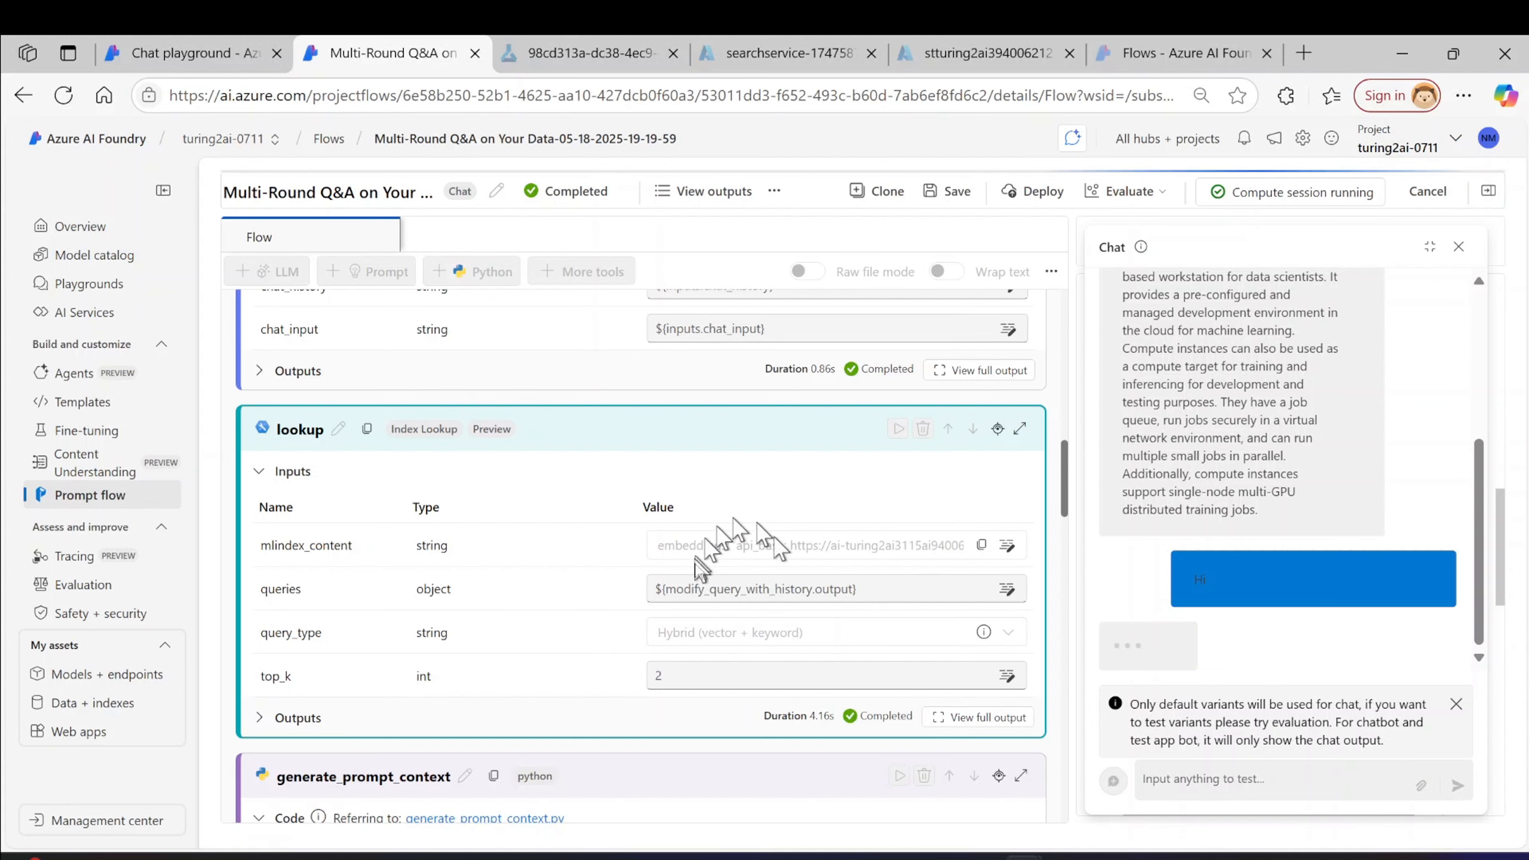
- Ask the chat "What's the performance review method?" and switch back to the handbook in Acrobat
scroll(696, 575, down, 5)
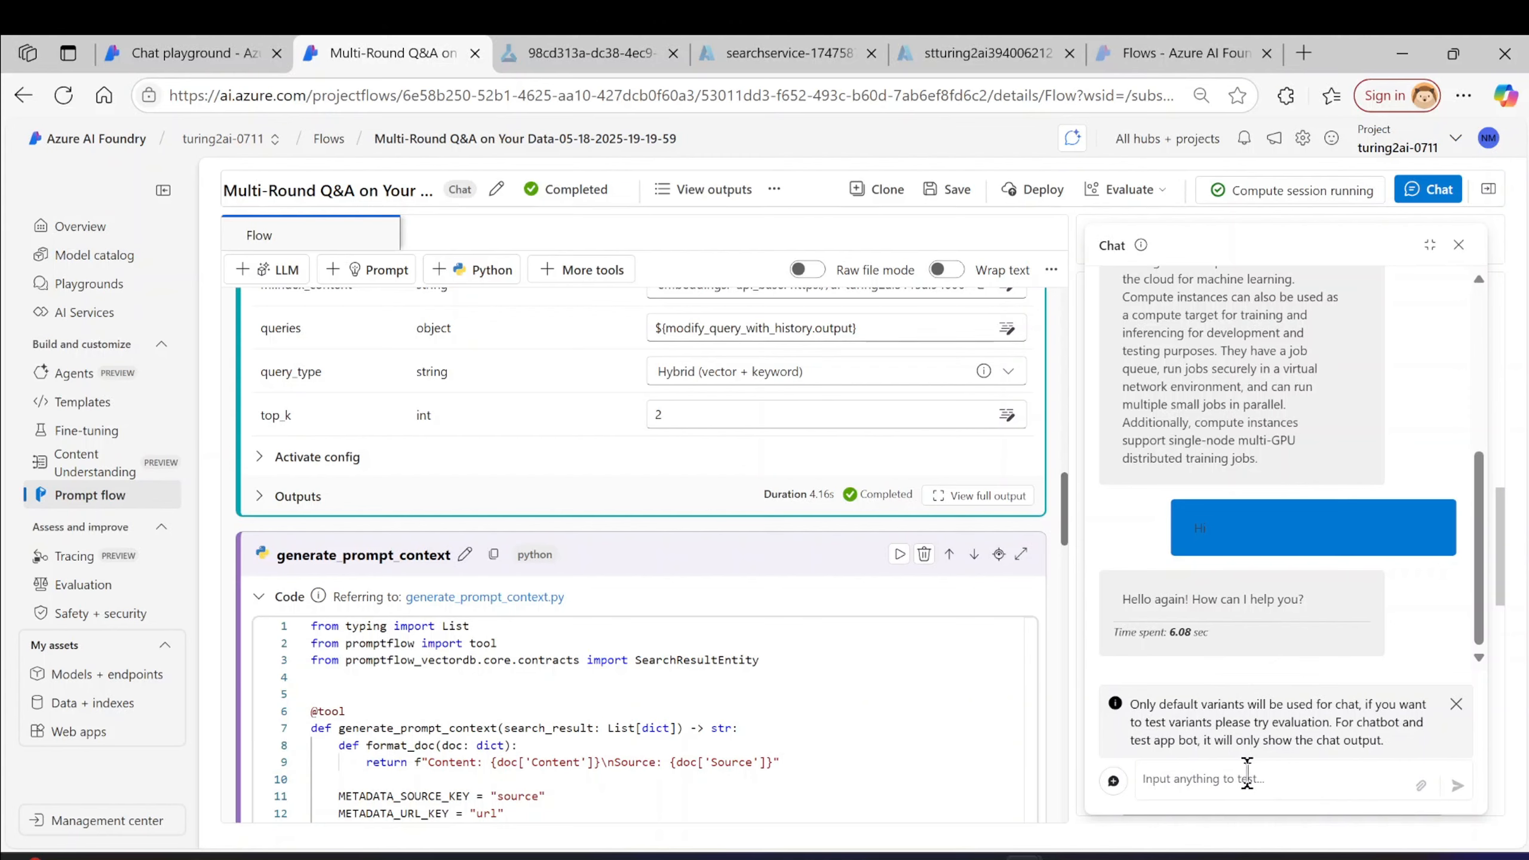
text(What's the performance review method?)
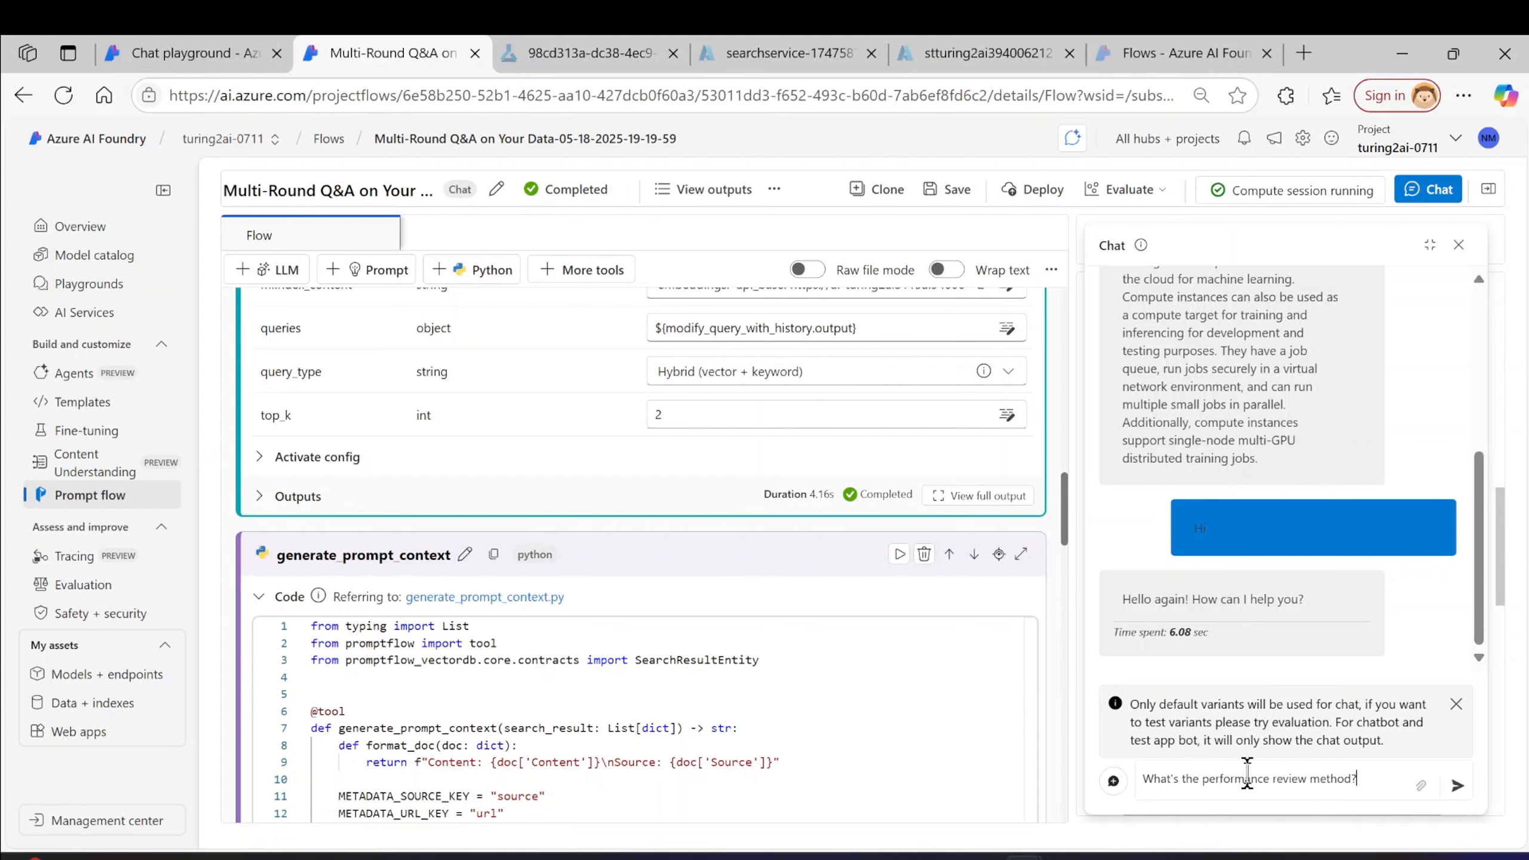
key(Return)
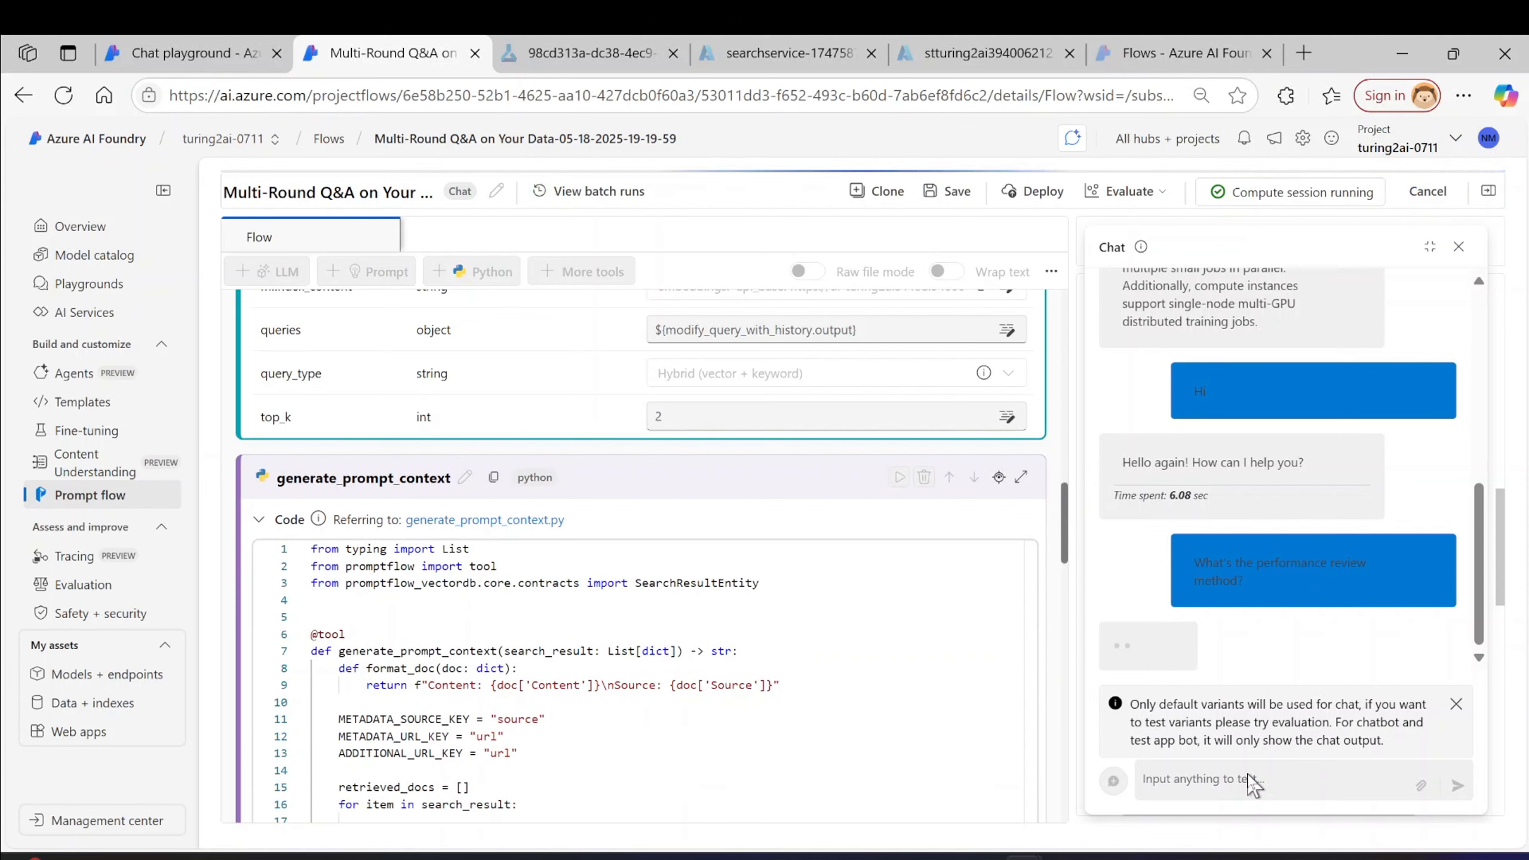
key(alt+Tab)
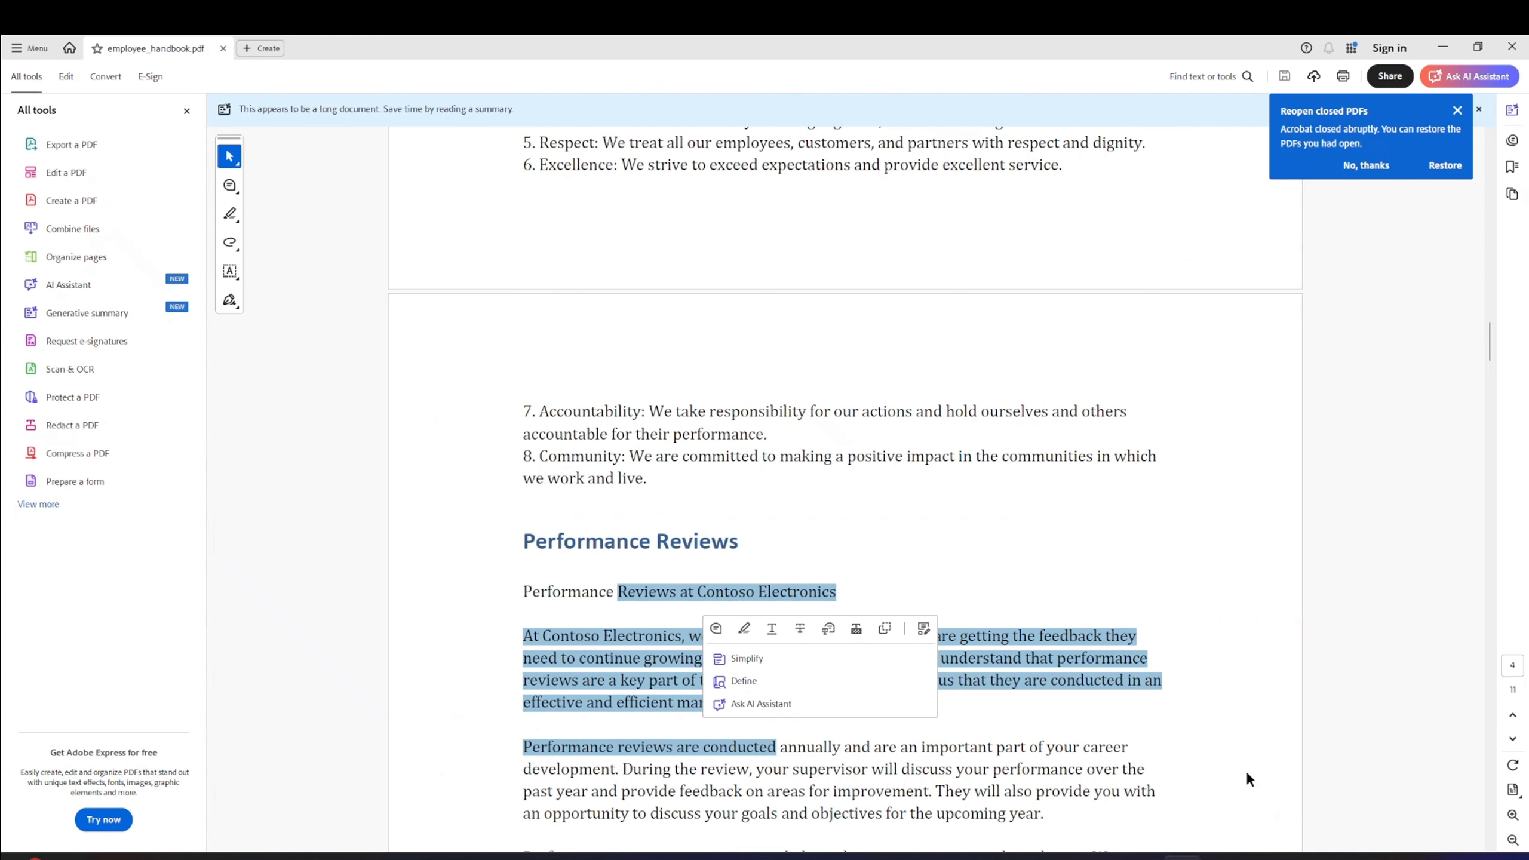
- Open role_library.pdf from the health-plan folder and scroll to the Chief Operating Officer page
scroll(553, 497, up, 1)
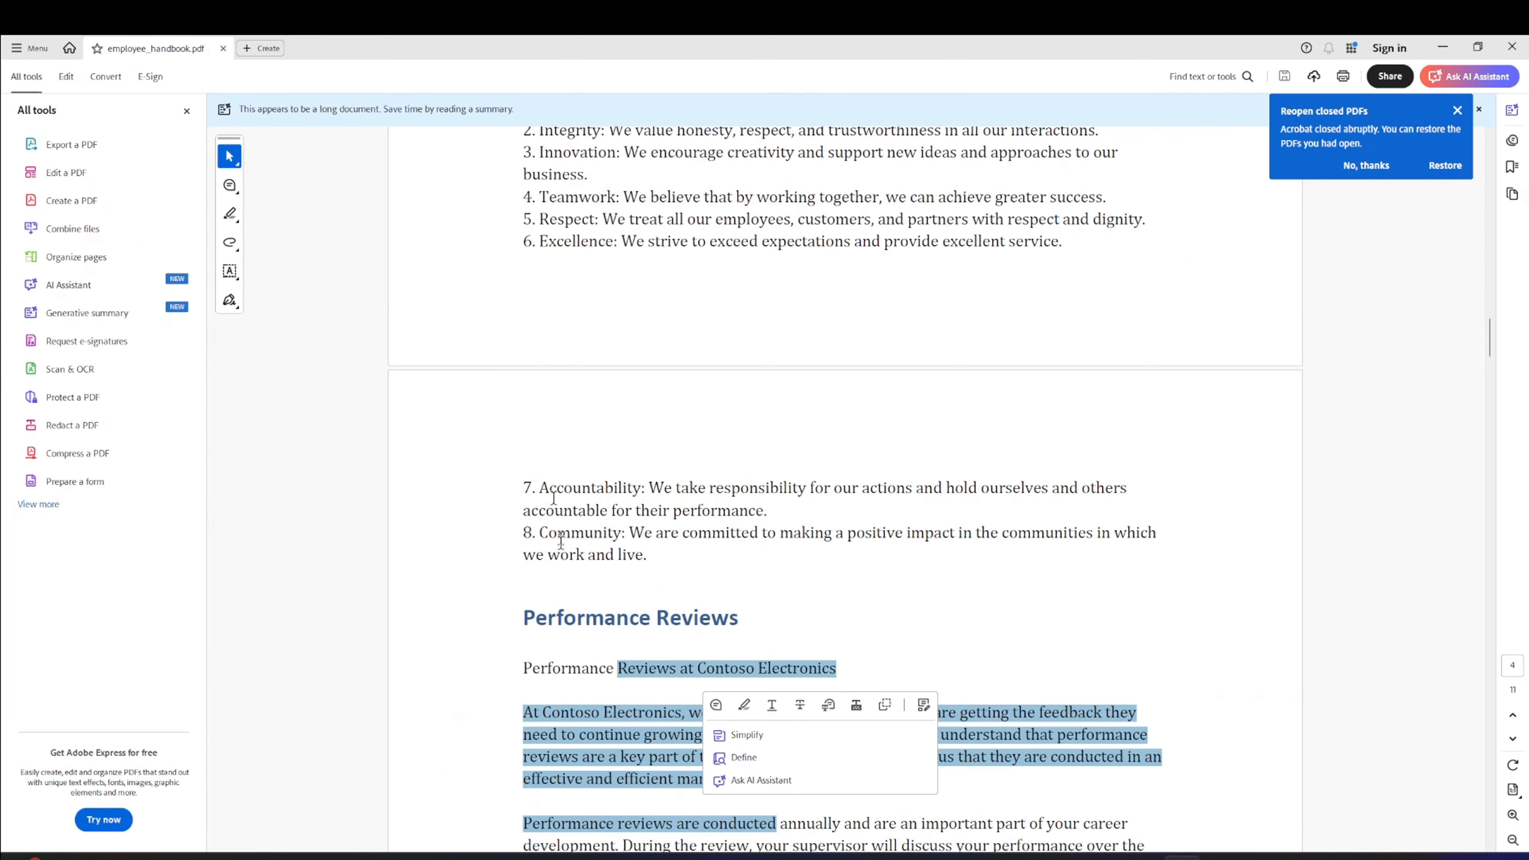
click(652, 855)
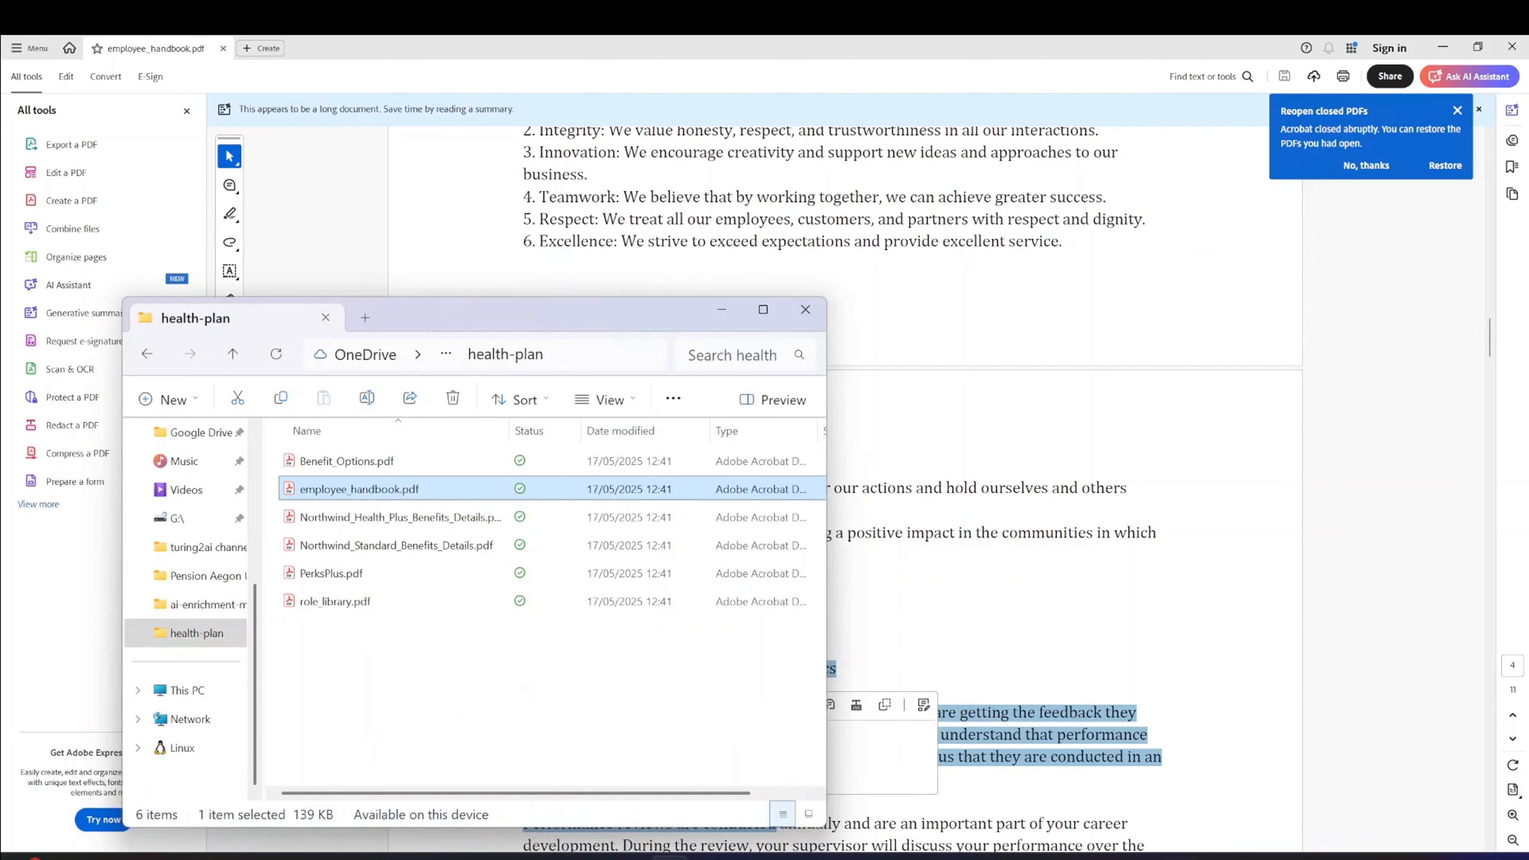
click(321, 602)
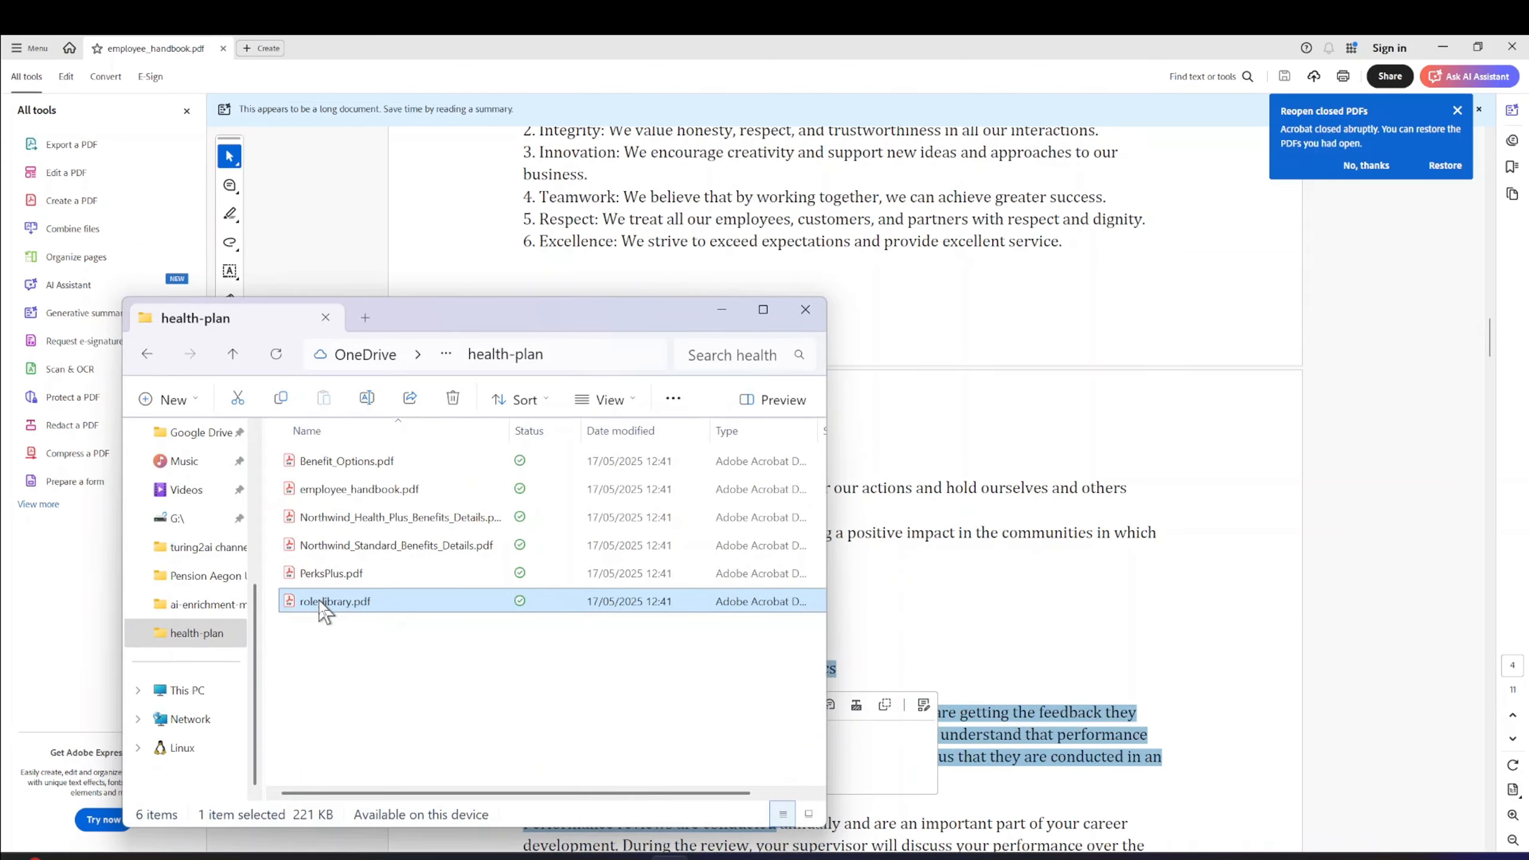
double_click(319, 601)
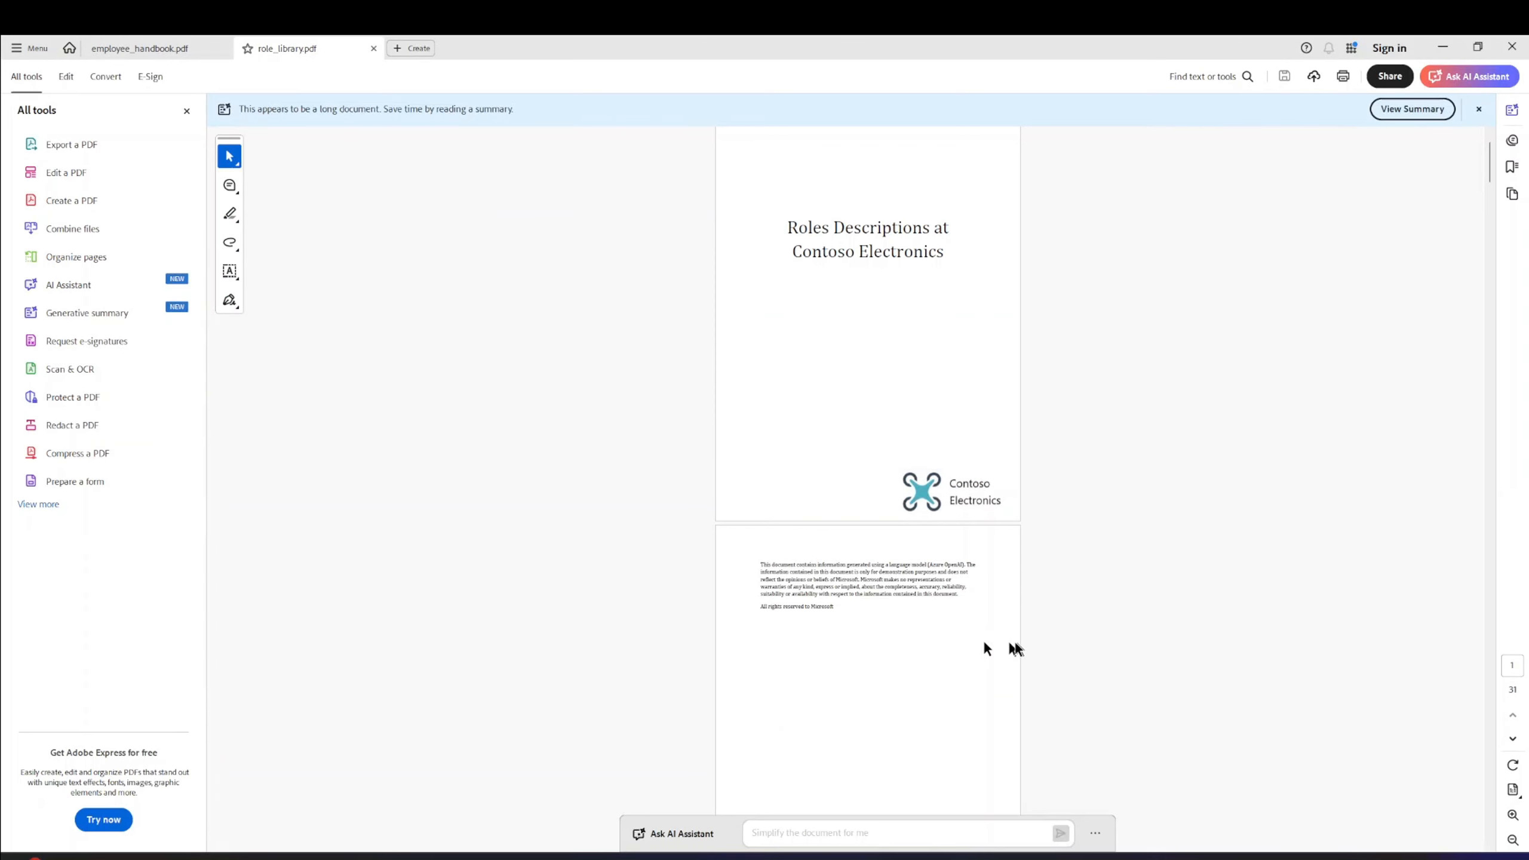
scroll(874, 669, up, 1)
scroll(875, 672, up, 3)
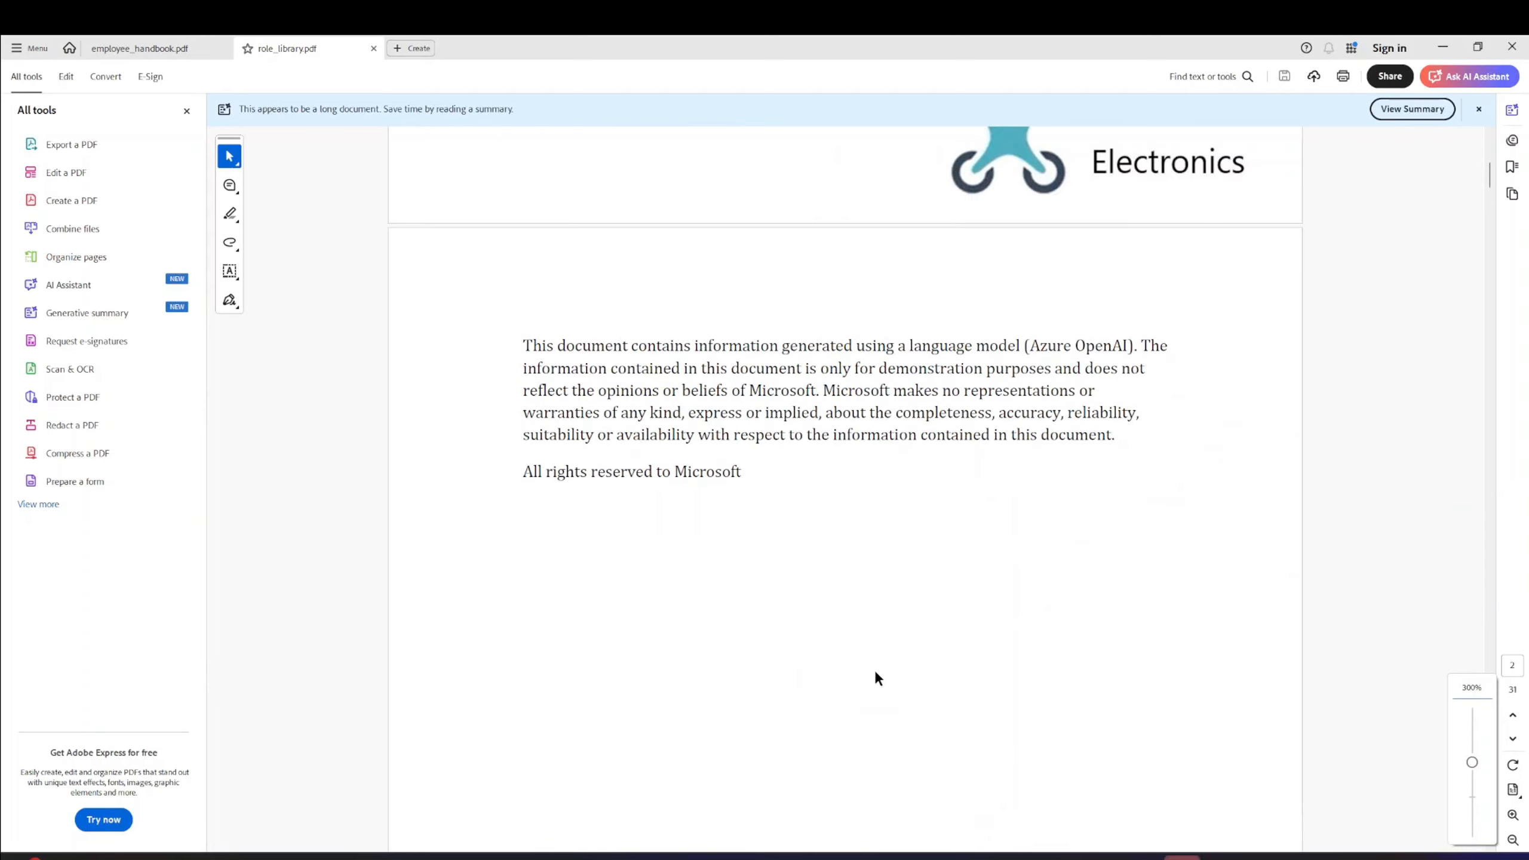
scroll(875, 673, down, 5)
scroll(875, 674, down, 10)
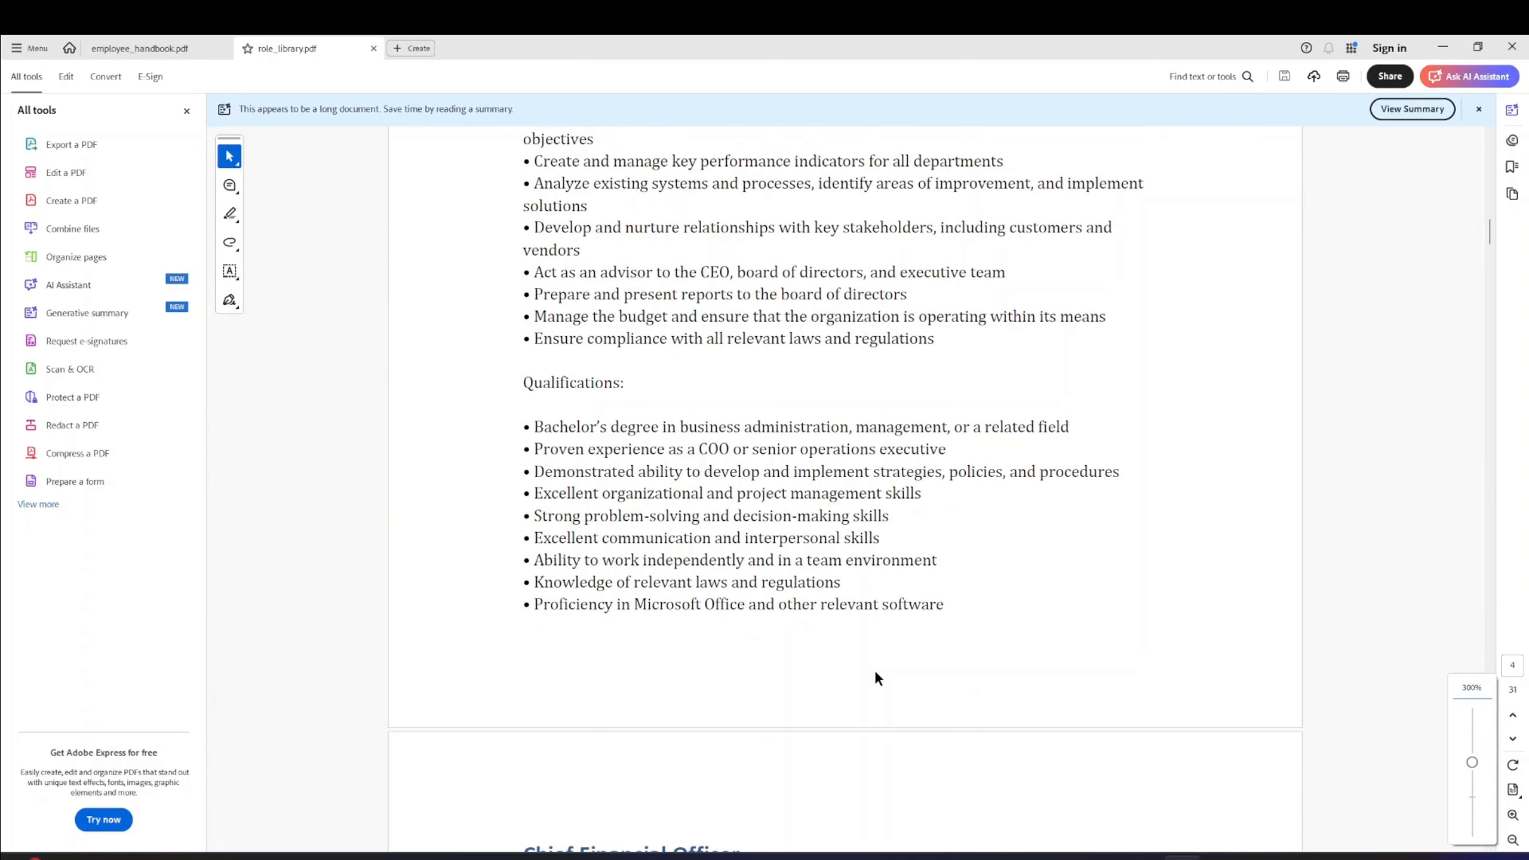
scroll(874, 669, up, 5)
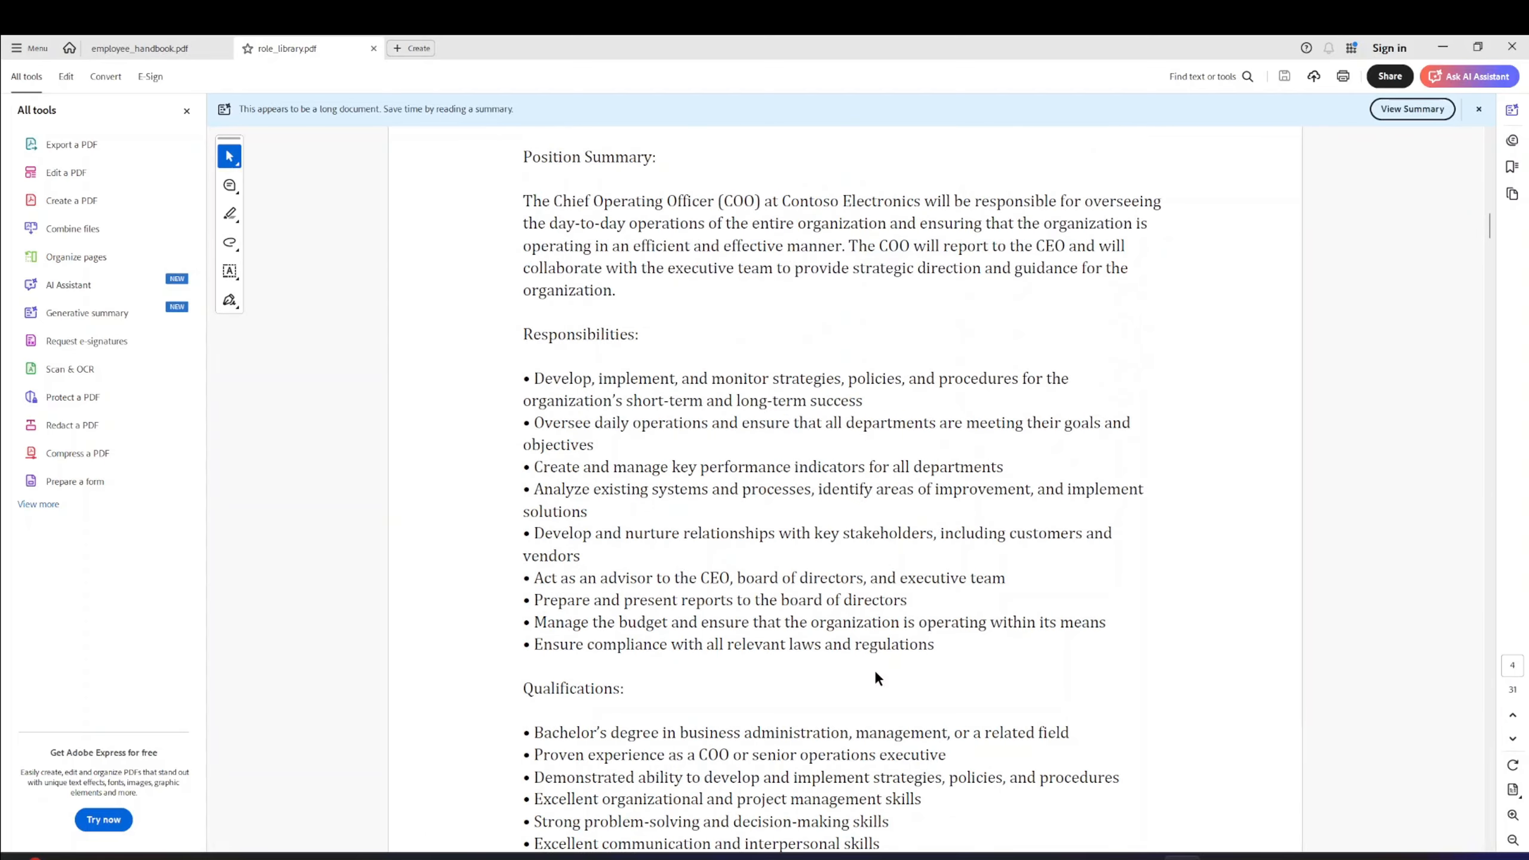
scroll(874, 670, up, 1)
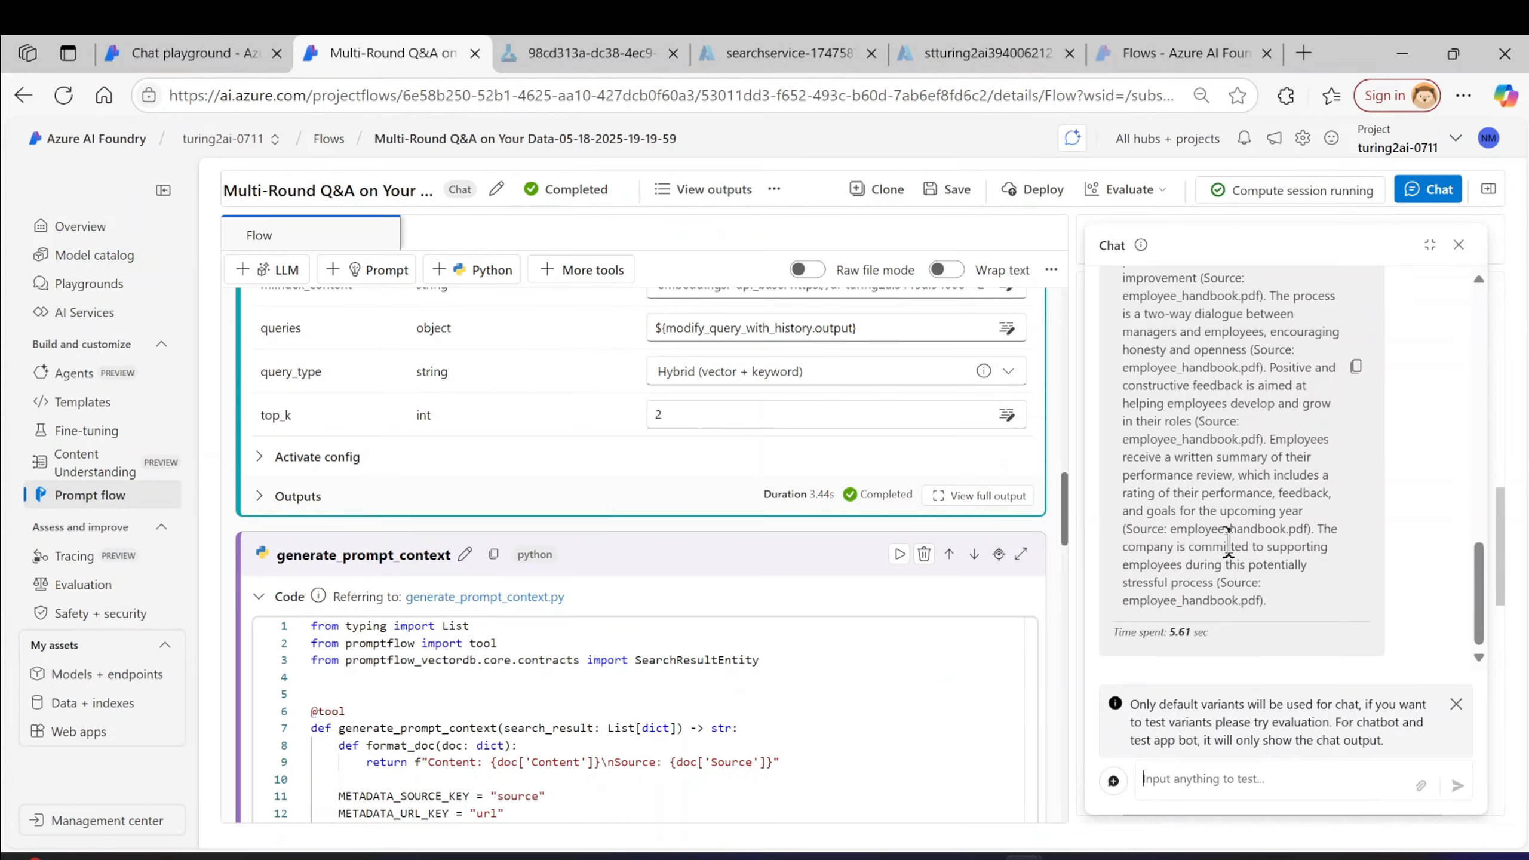
- Highlight part of the performance review answer in the chat
scroll(1210, 621, up, 5)
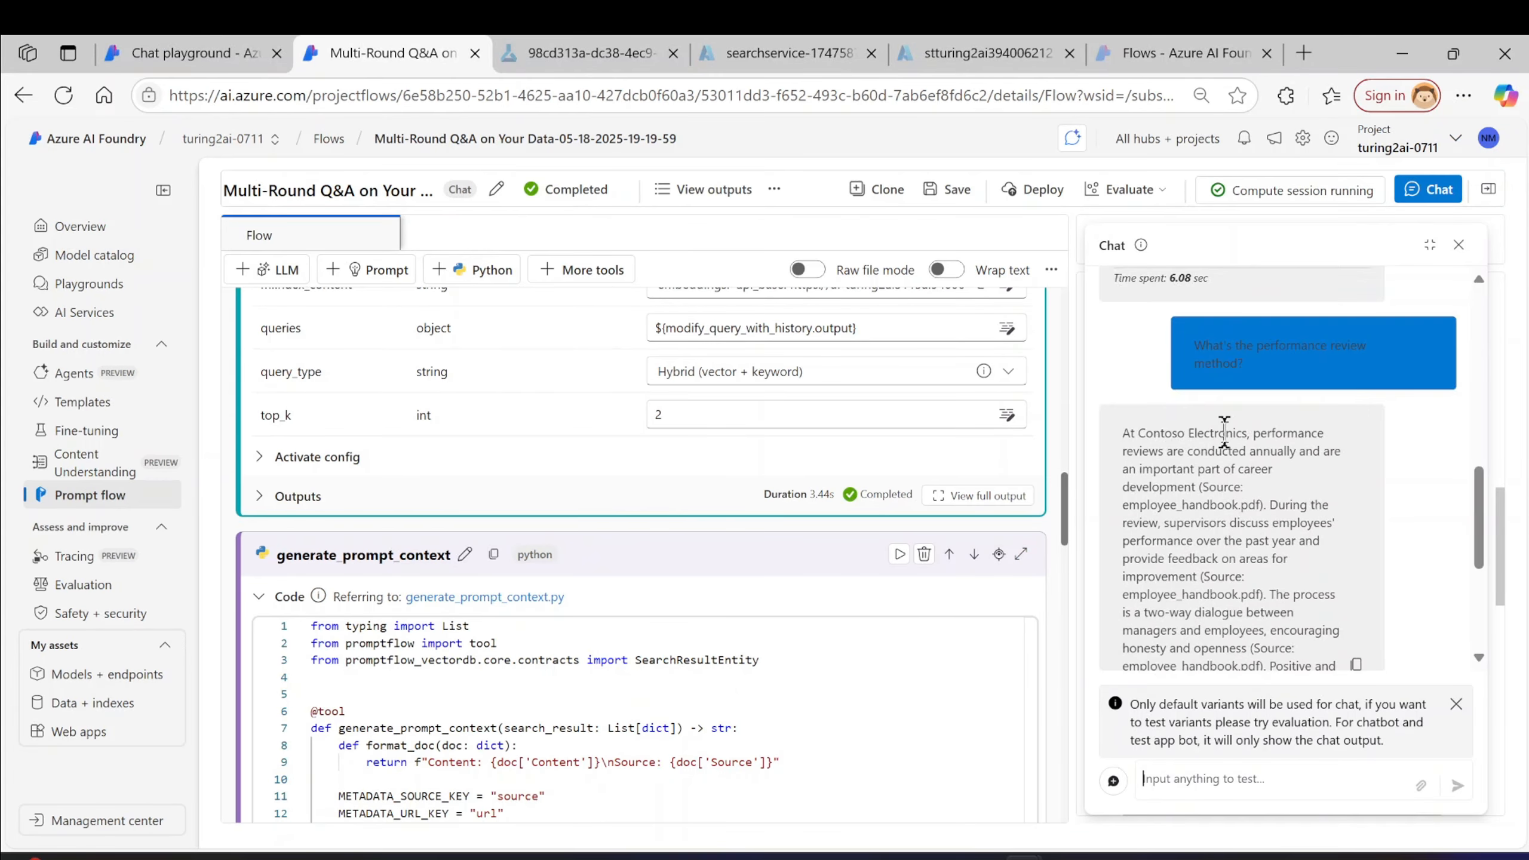
drag(1226, 432, 1241, 542)
scroll(1244, 551, down, 5)
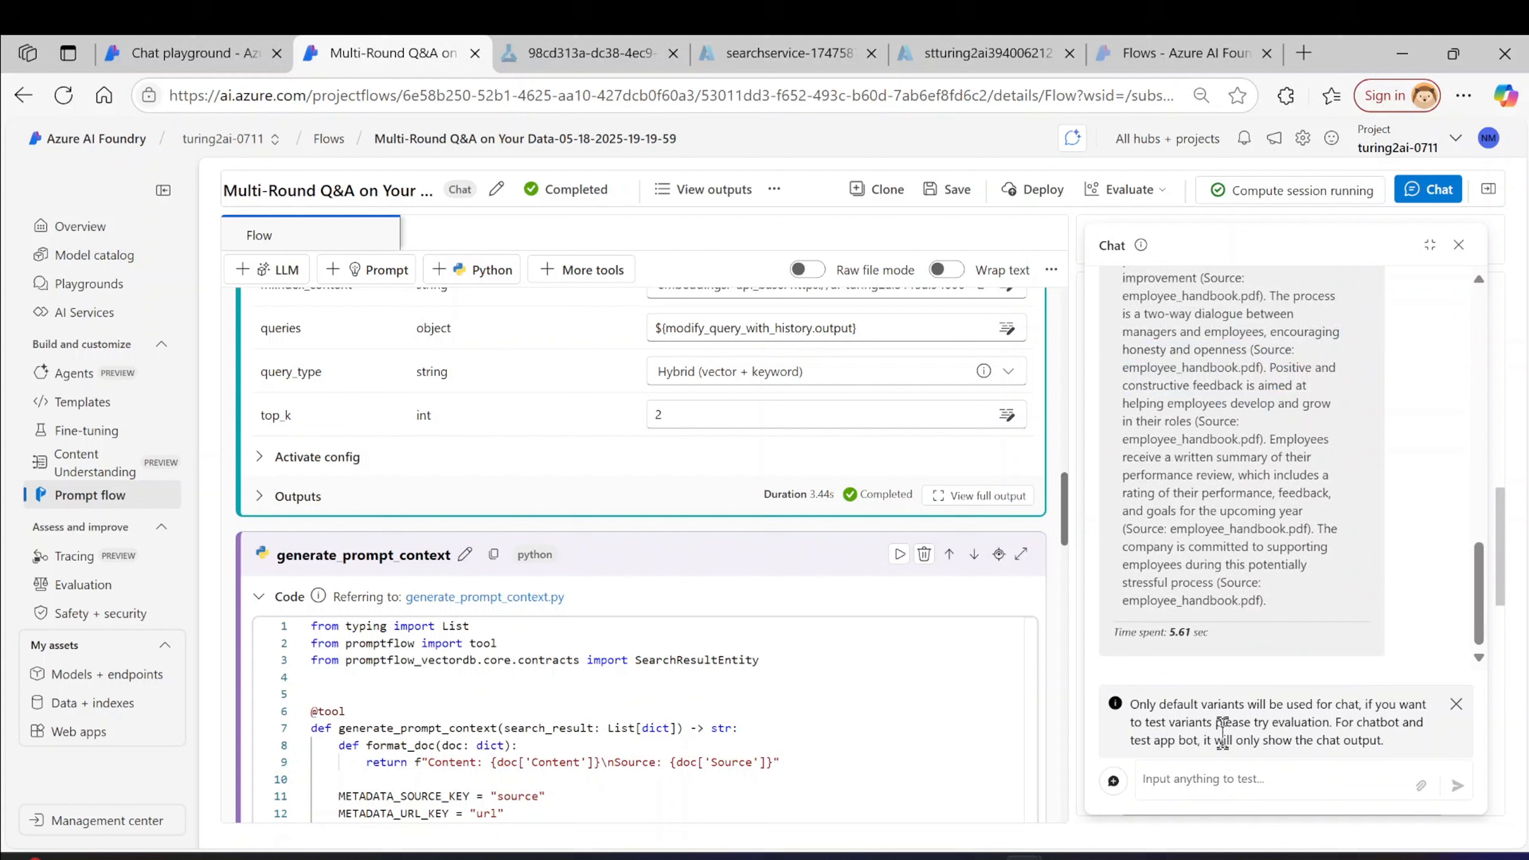
- Ask the chat about the responsibilities of the Chief Operating Officer
click(1199, 778)
text(What is the)
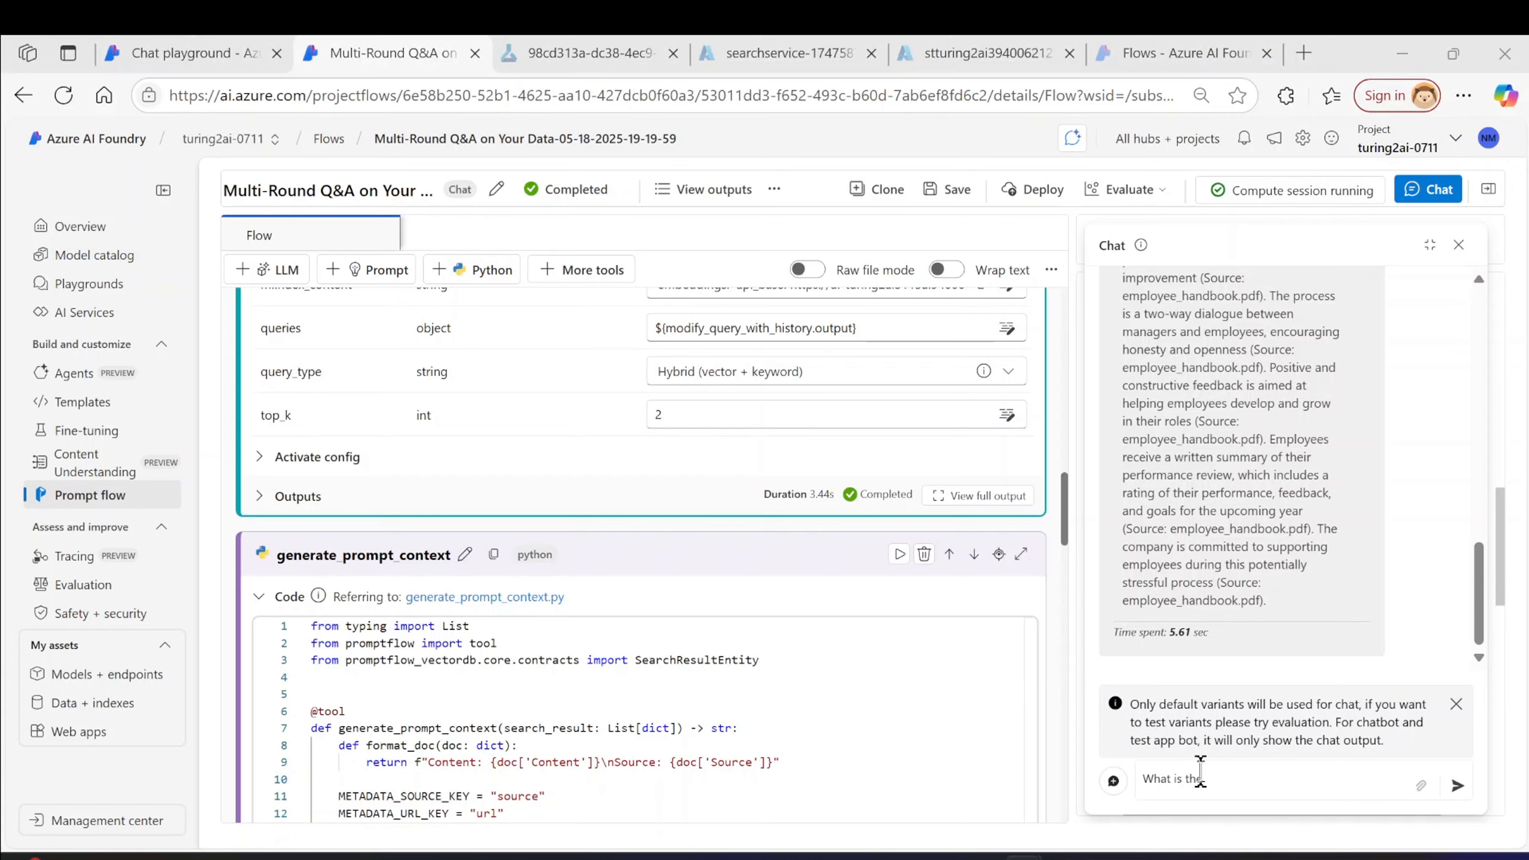
key(alt+Tab)
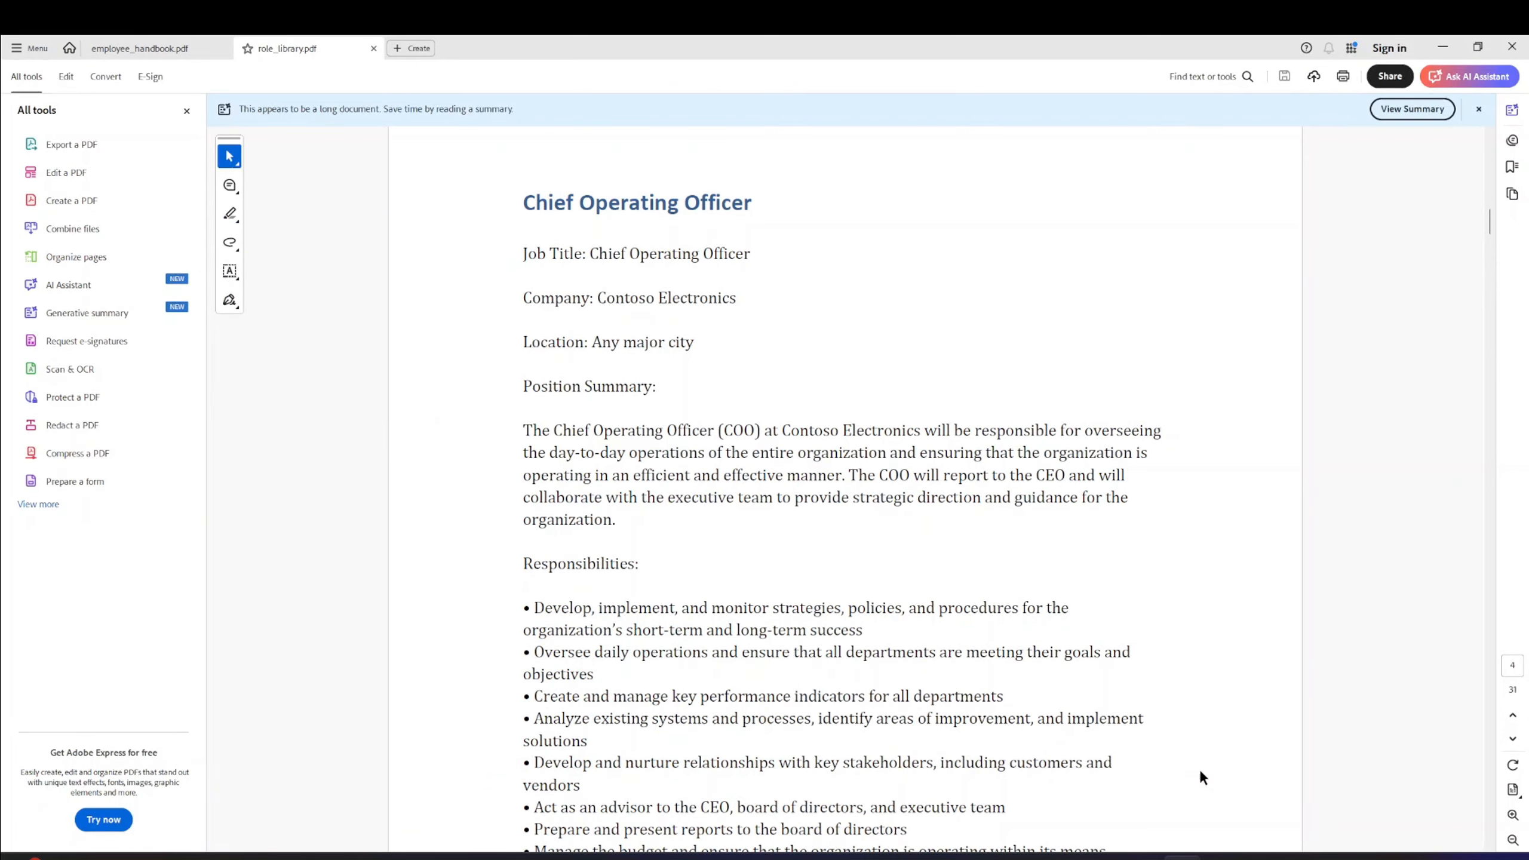
key(alt+Tab)
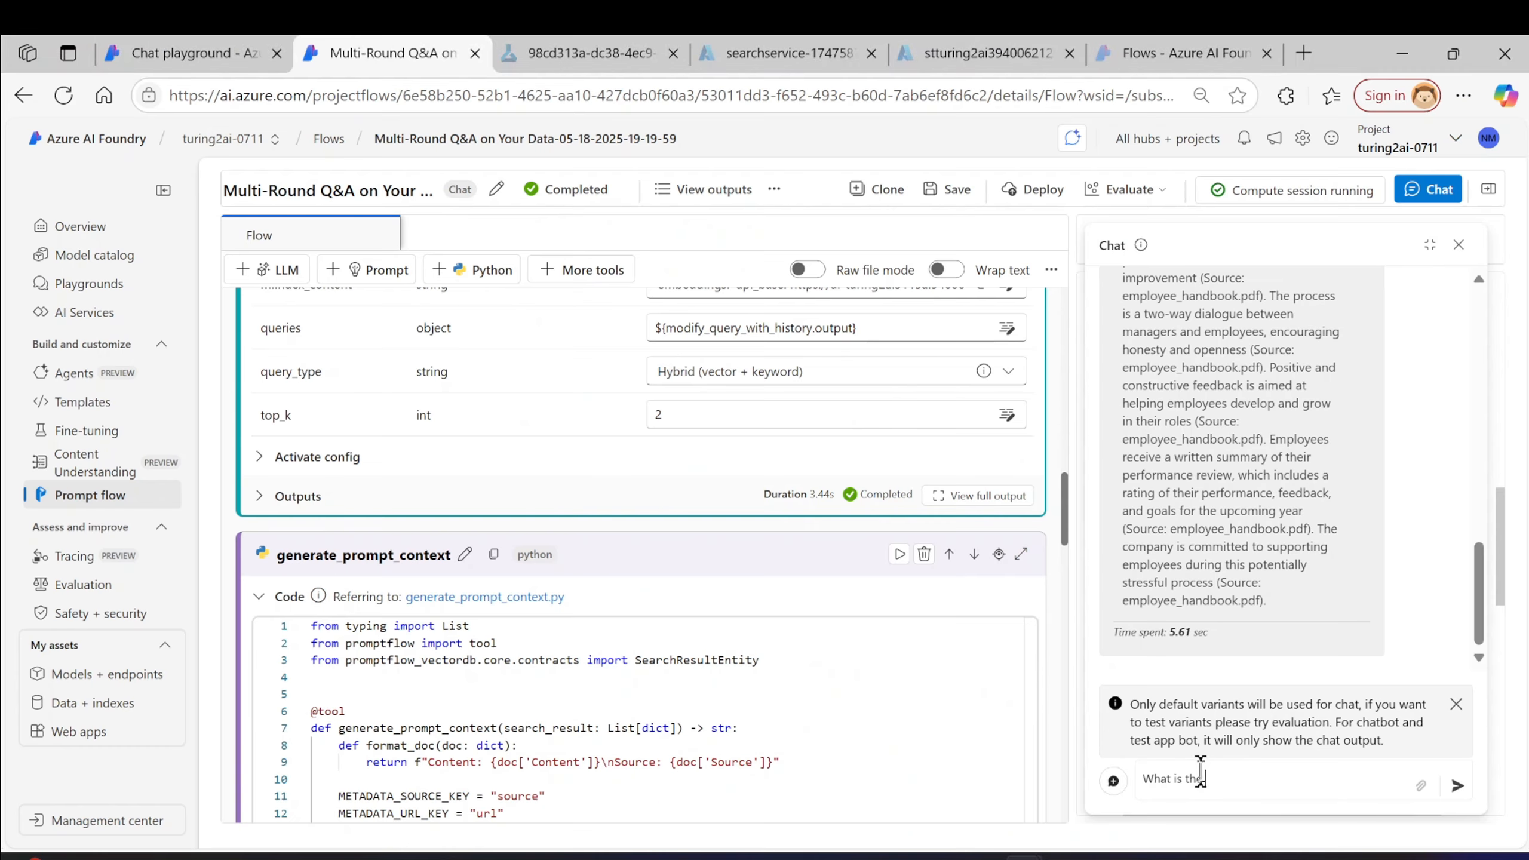
text(respo)
text(nsibilities of Chief Operating Officer?)
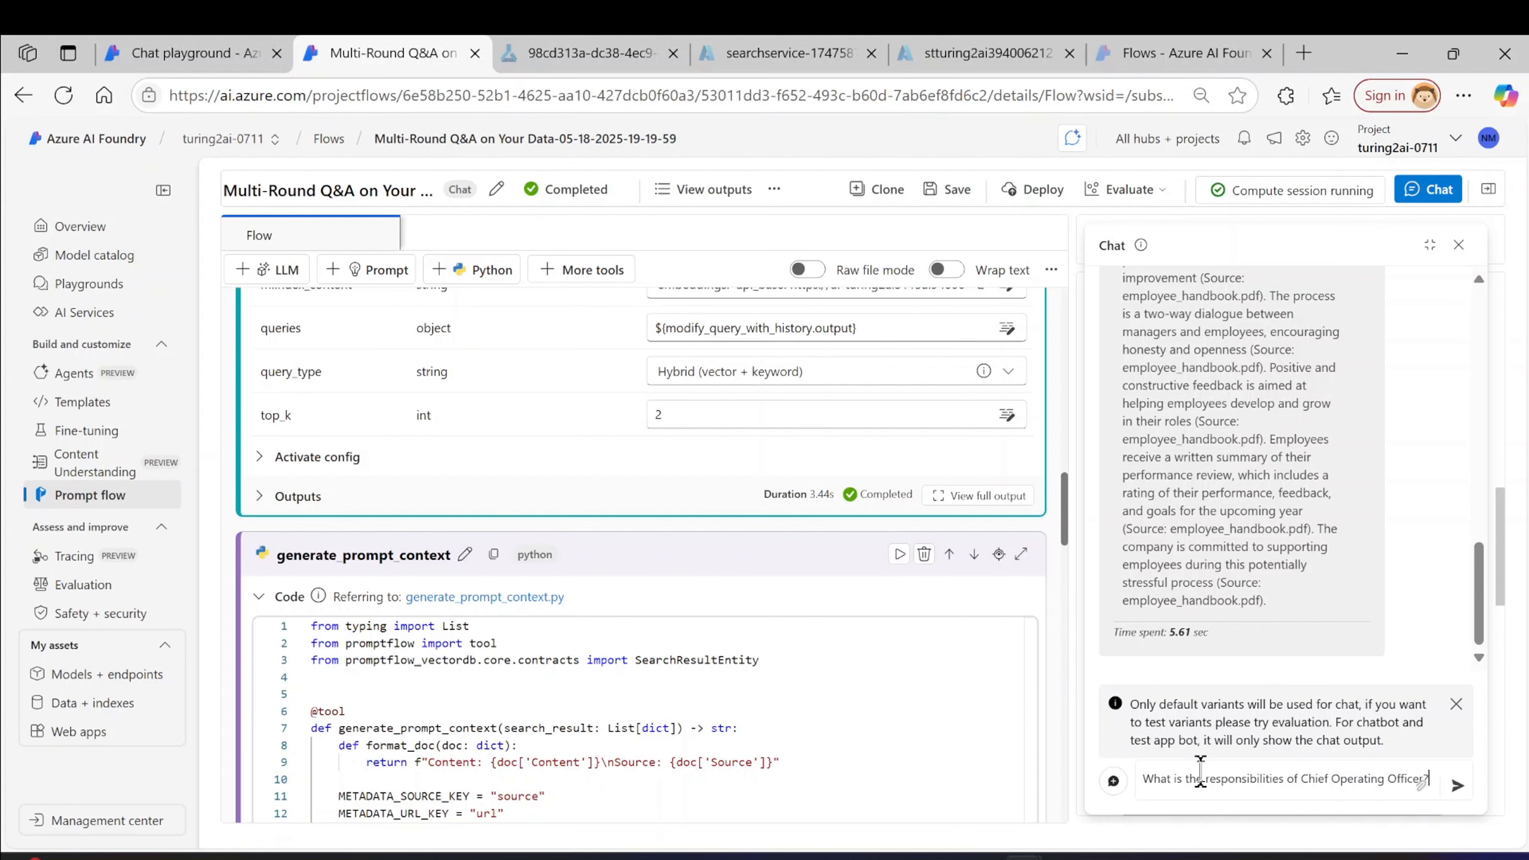
key(Return)
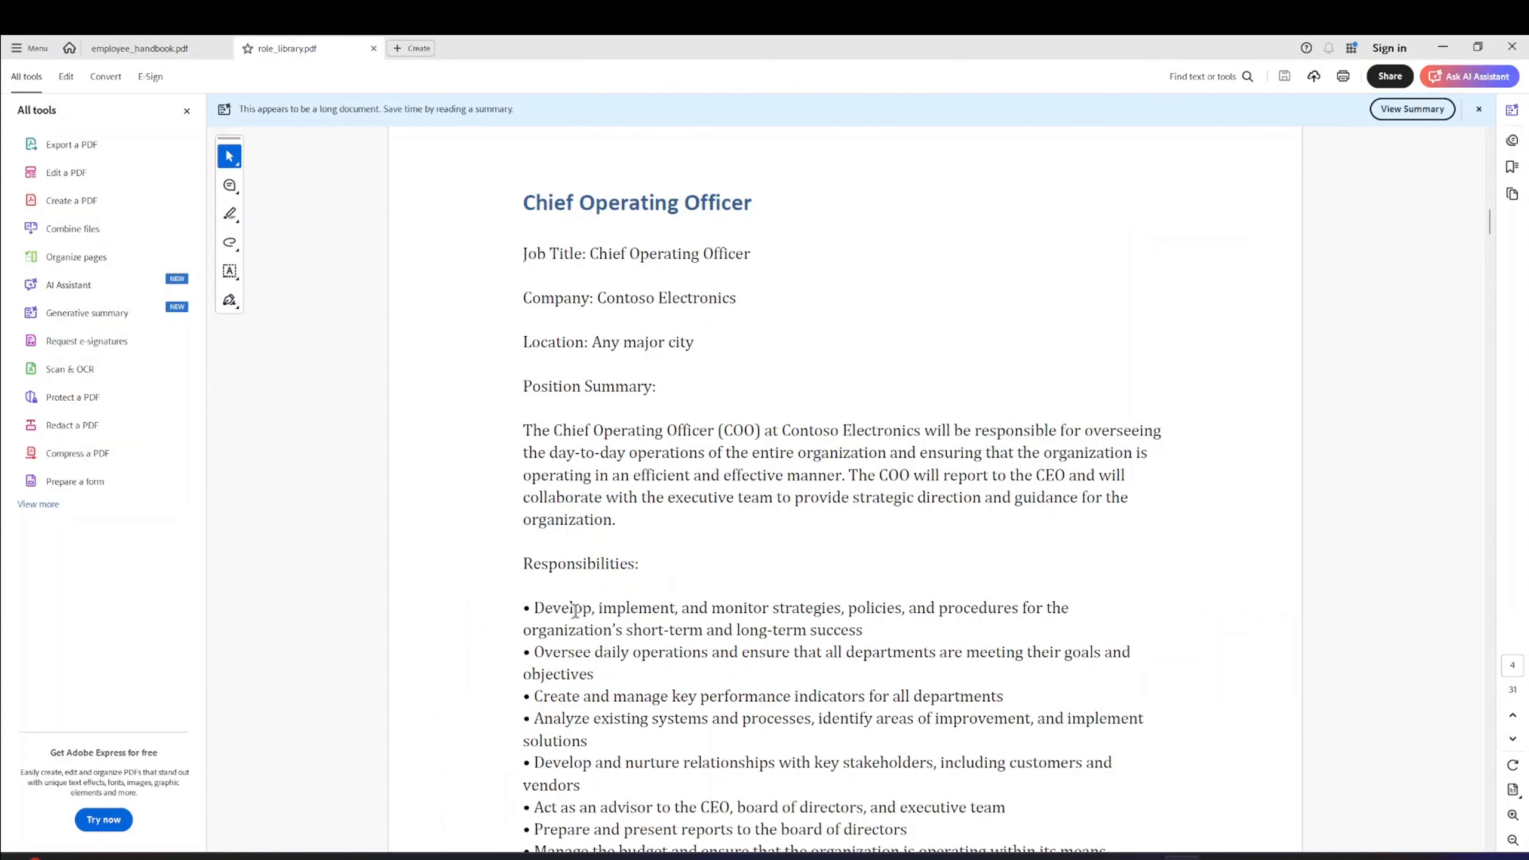
- Highlight the COO responsibilities in role_library.pdf to compare with the answer
drag(574, 613, 690, 715)
scroll(692, 711, down, 1)
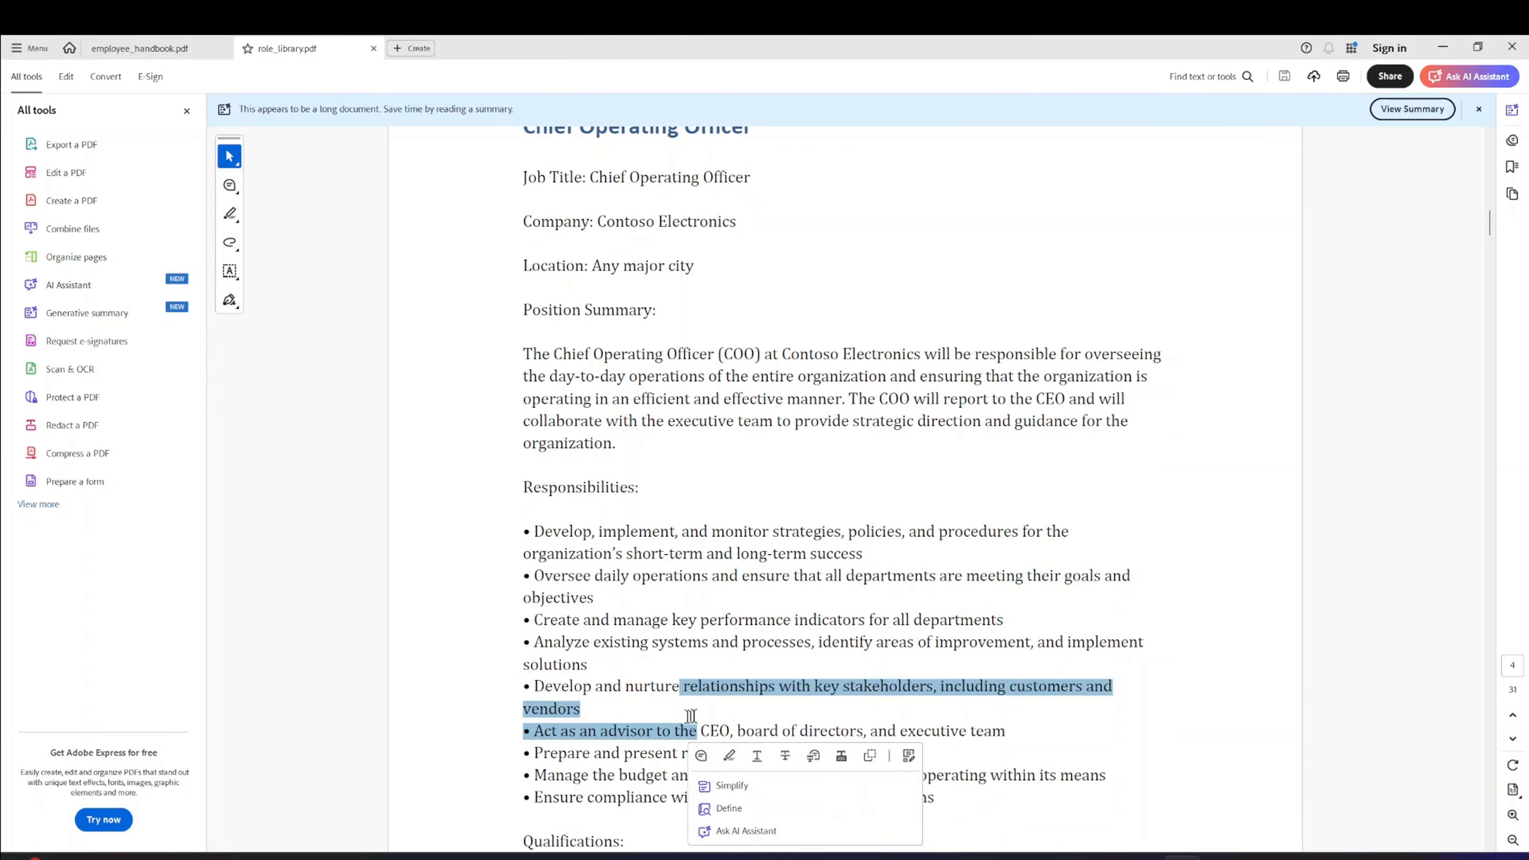
scroll(690, 715, down, 1)
click(566, 683)
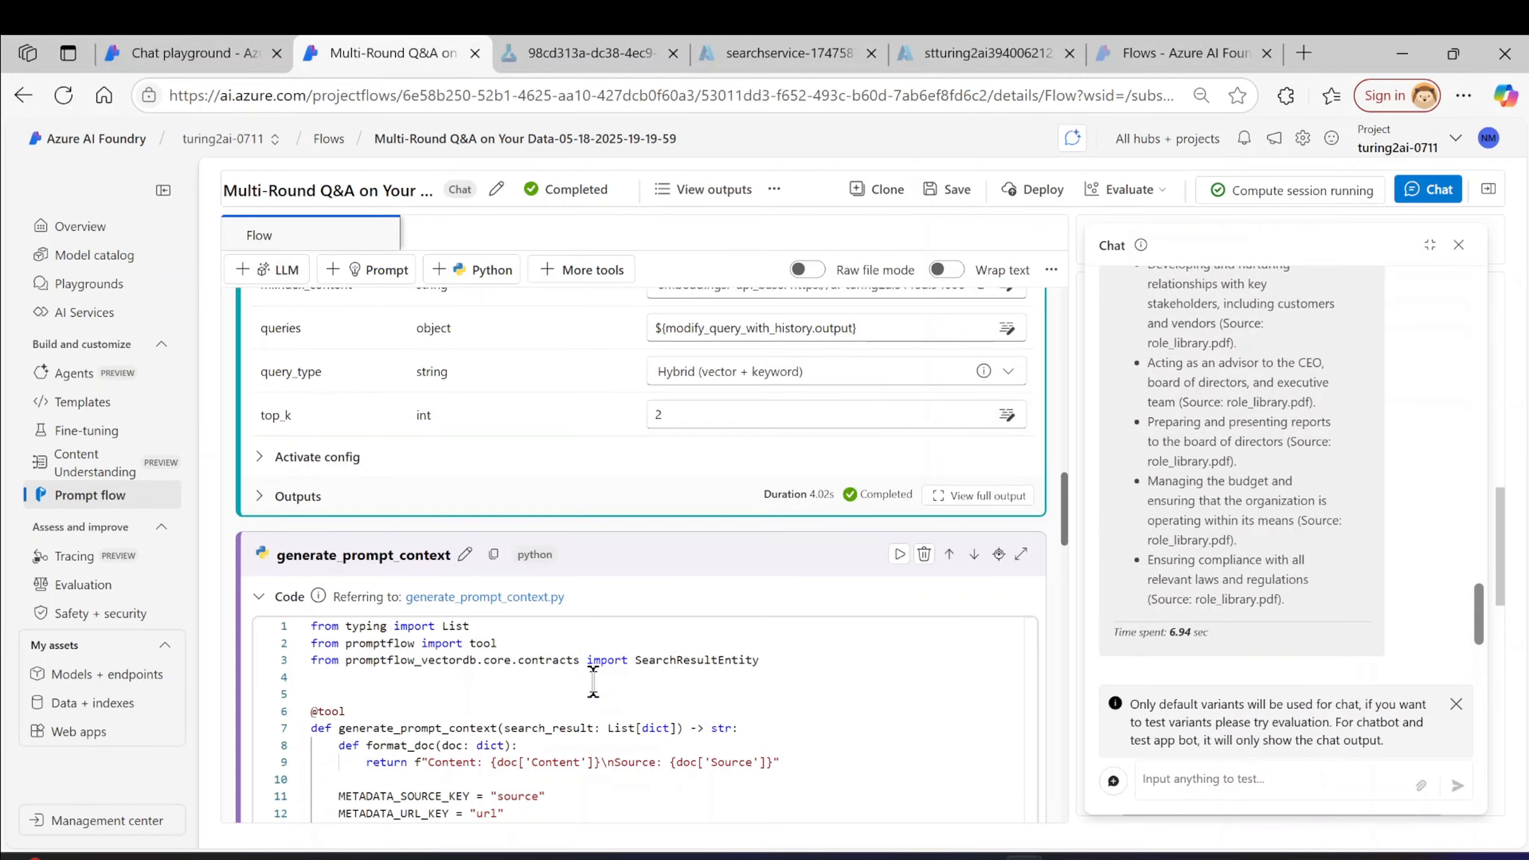
- Type the follow-up 'Can you summarize the responsibilities above', correcting 'summerize' to summarize
scroll(1170, 613, up, 8)
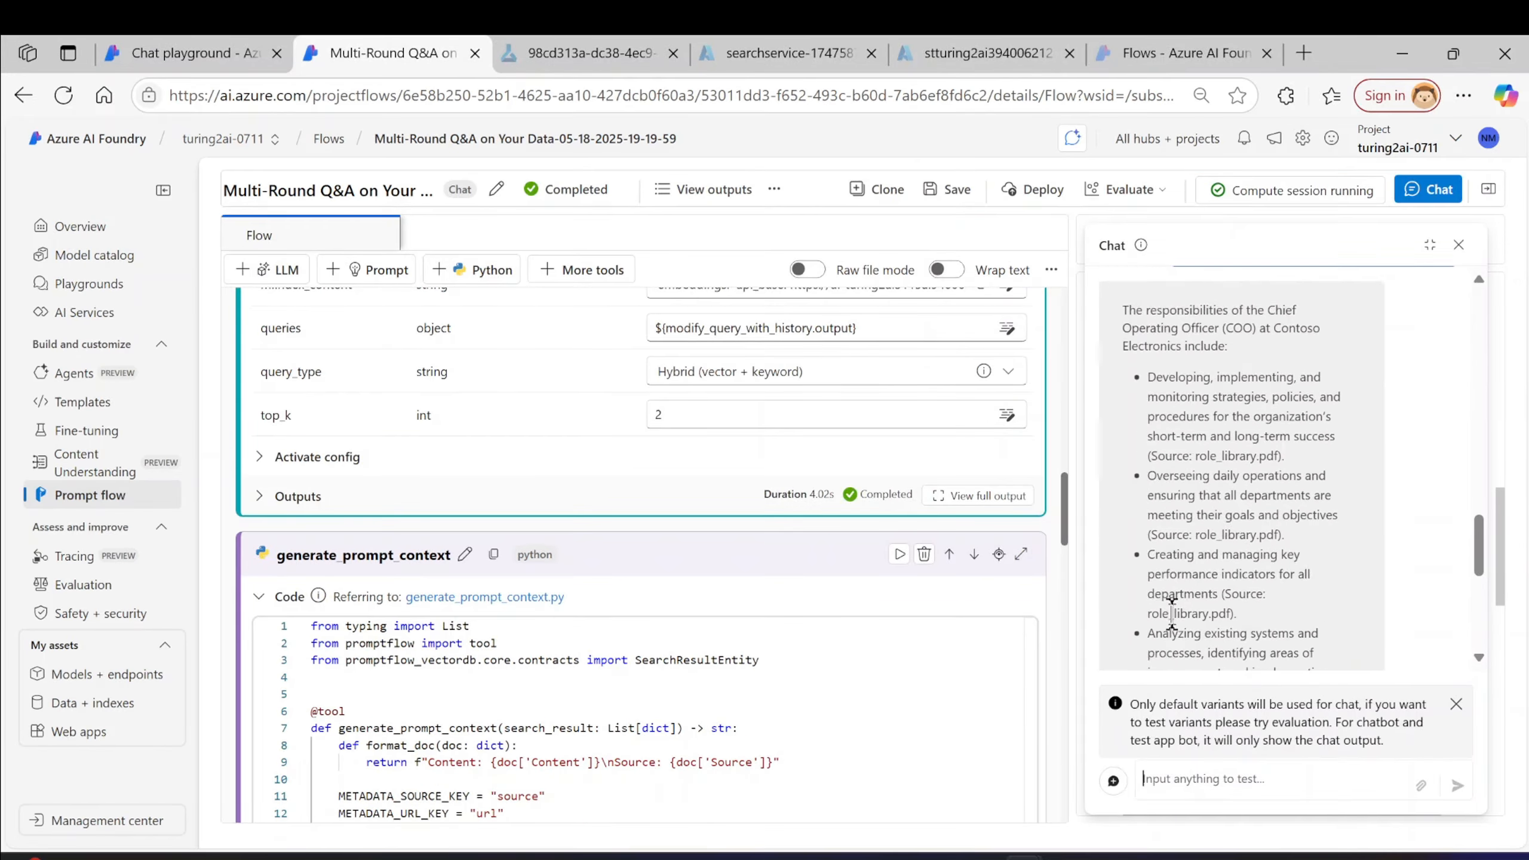
scroll(1165, 623, up, 3)
scroll(1171, 626, down, 3)
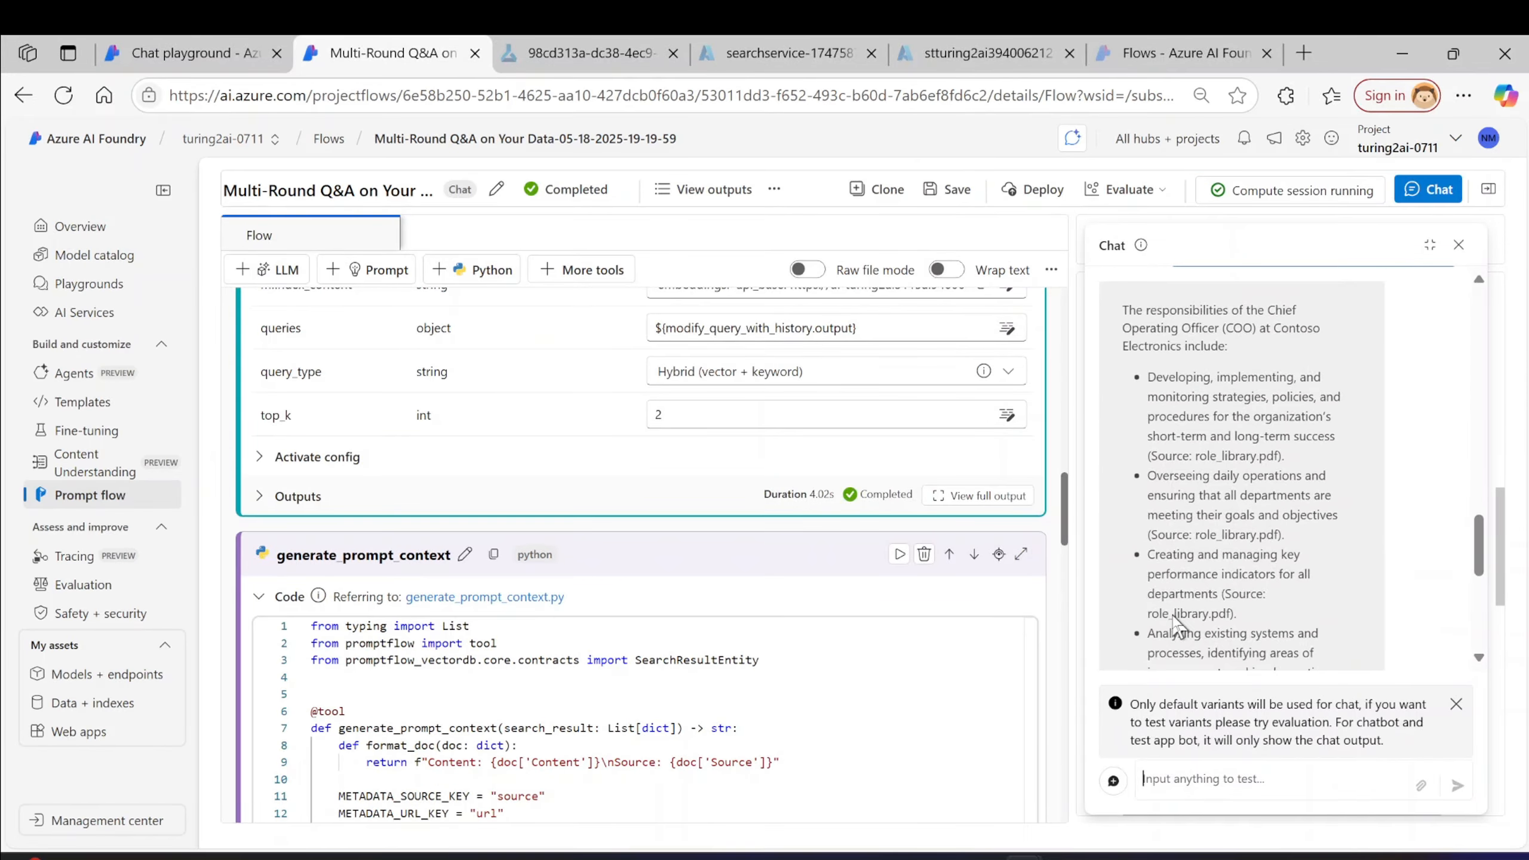
click(1190, 778)
text(Can you summerize the respo)
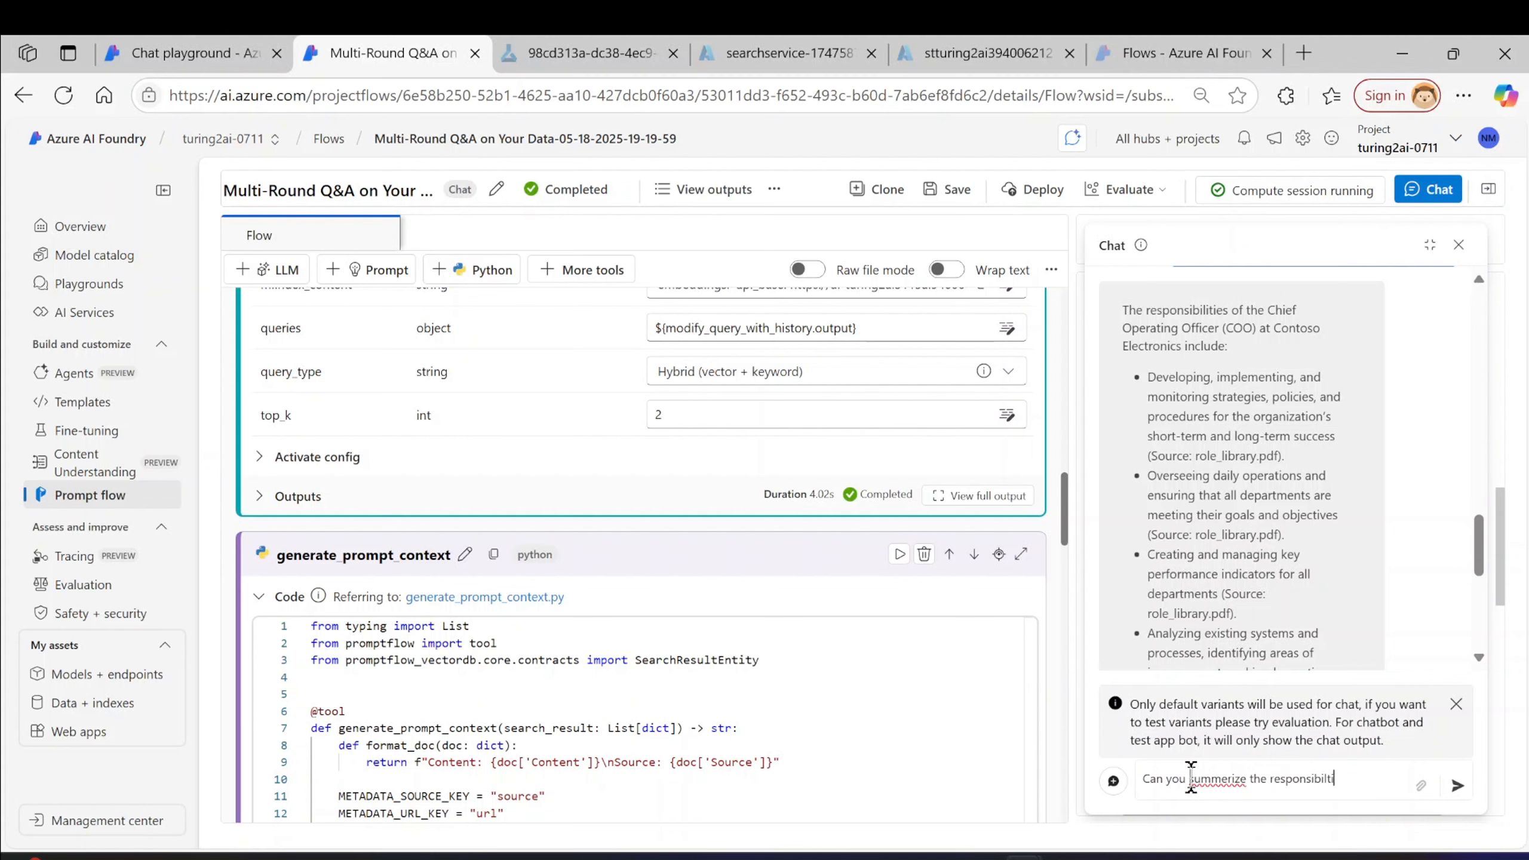
text(nsibilties above)
right_click(1198, 779)
click(1232, 449)
- Reword it to 'Please summarize the responsibilities above in your last response' and send it
drag(1188, 779, 1071, 783)
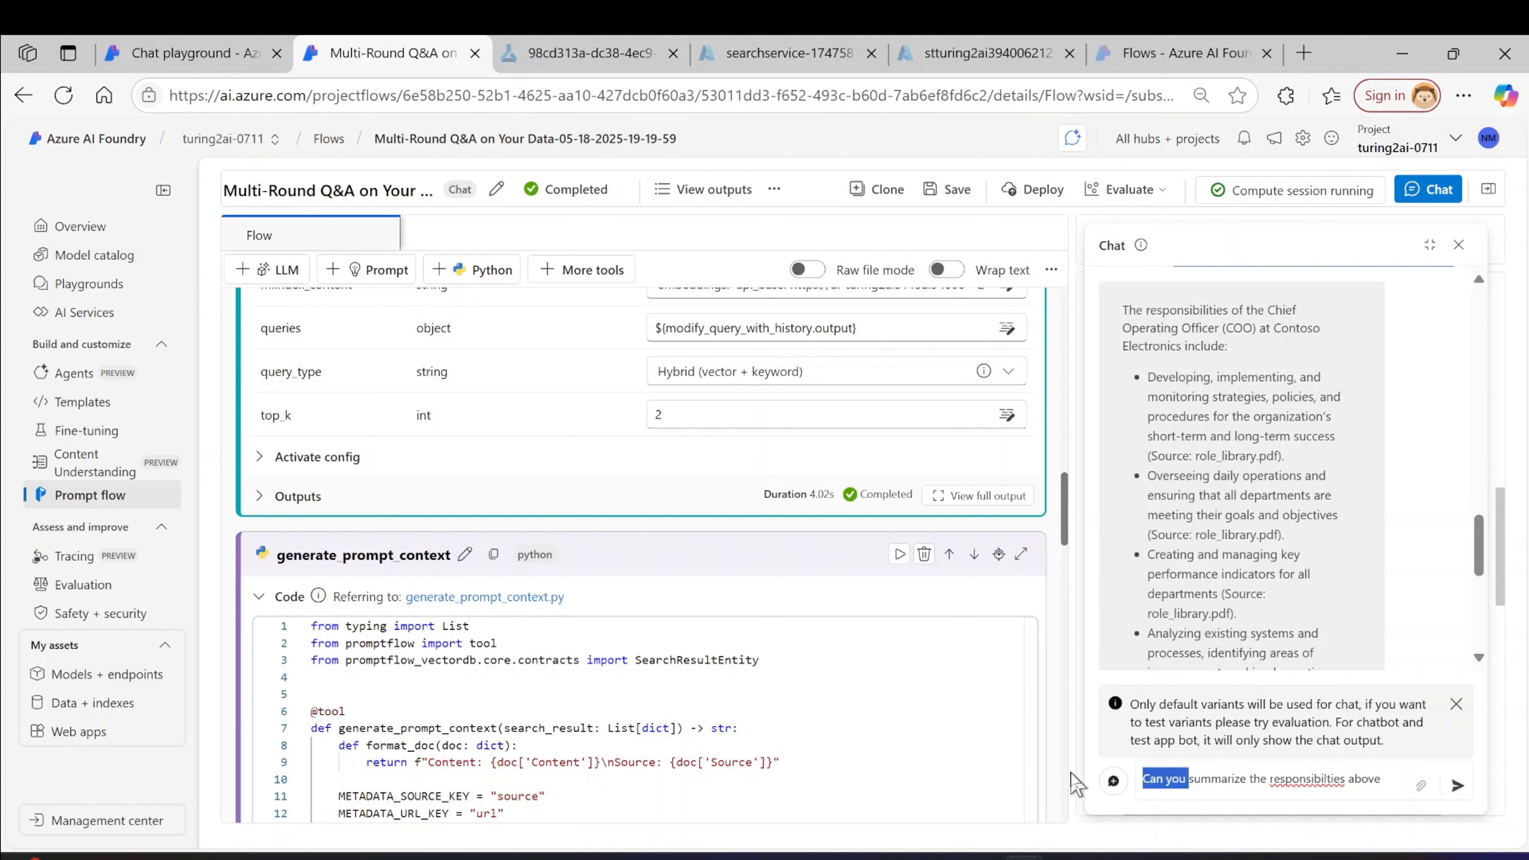
text(Please)
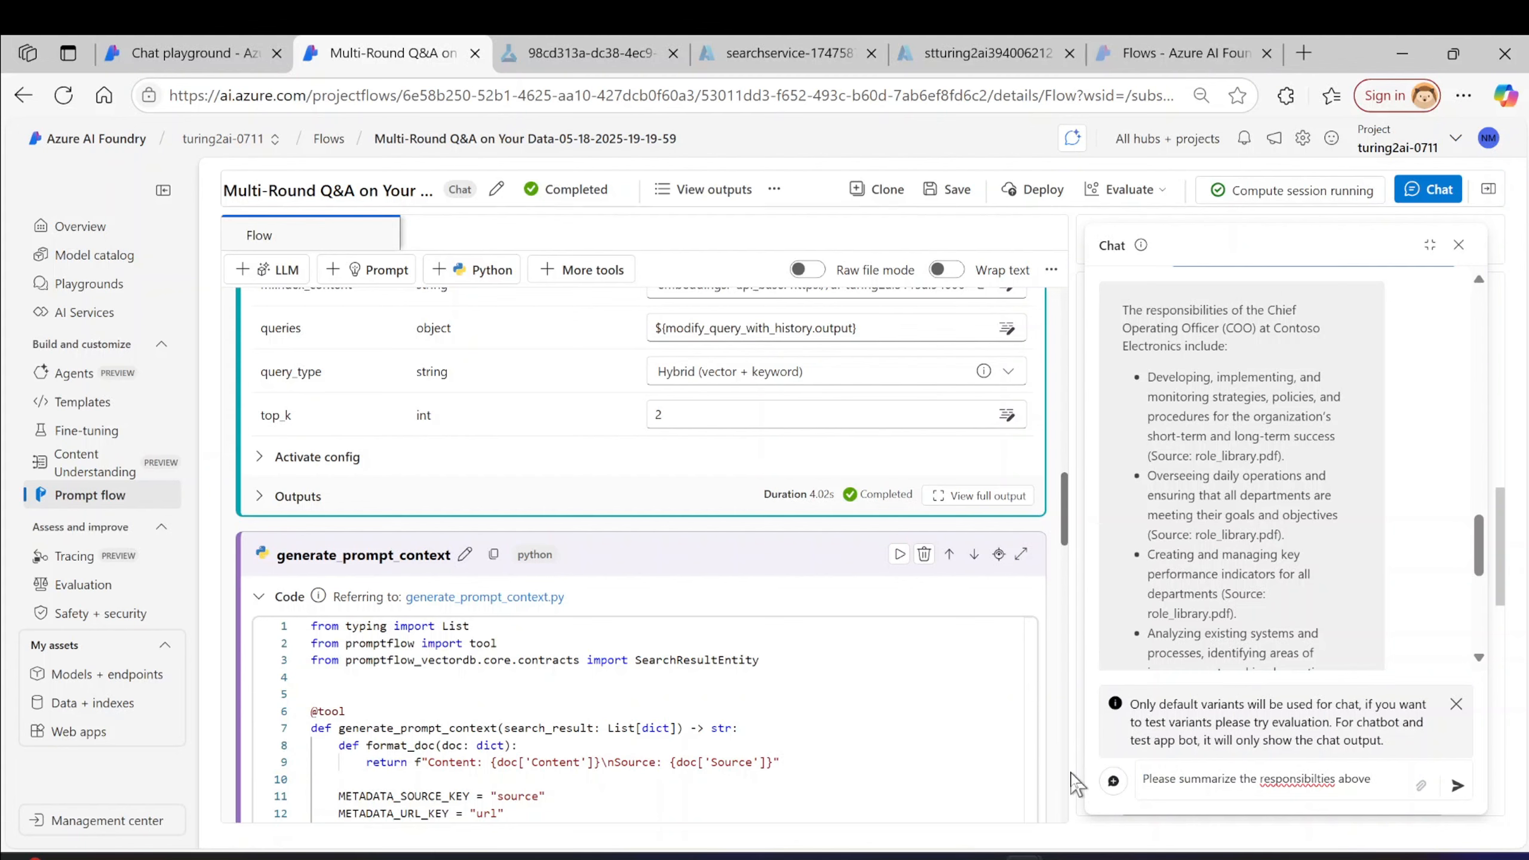
right_click(1296, 778)
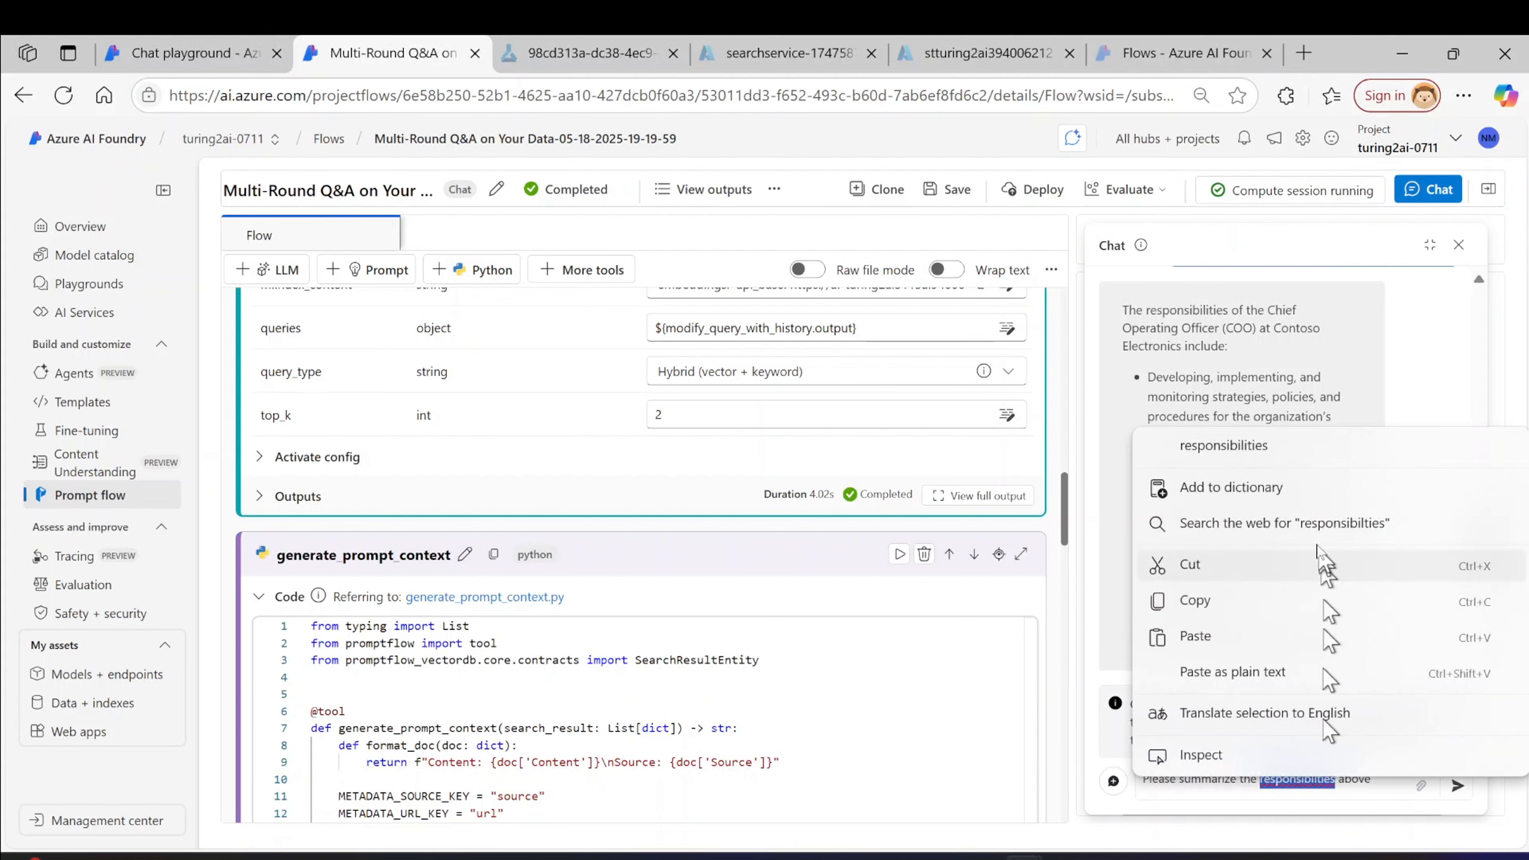
click(1276, 446)
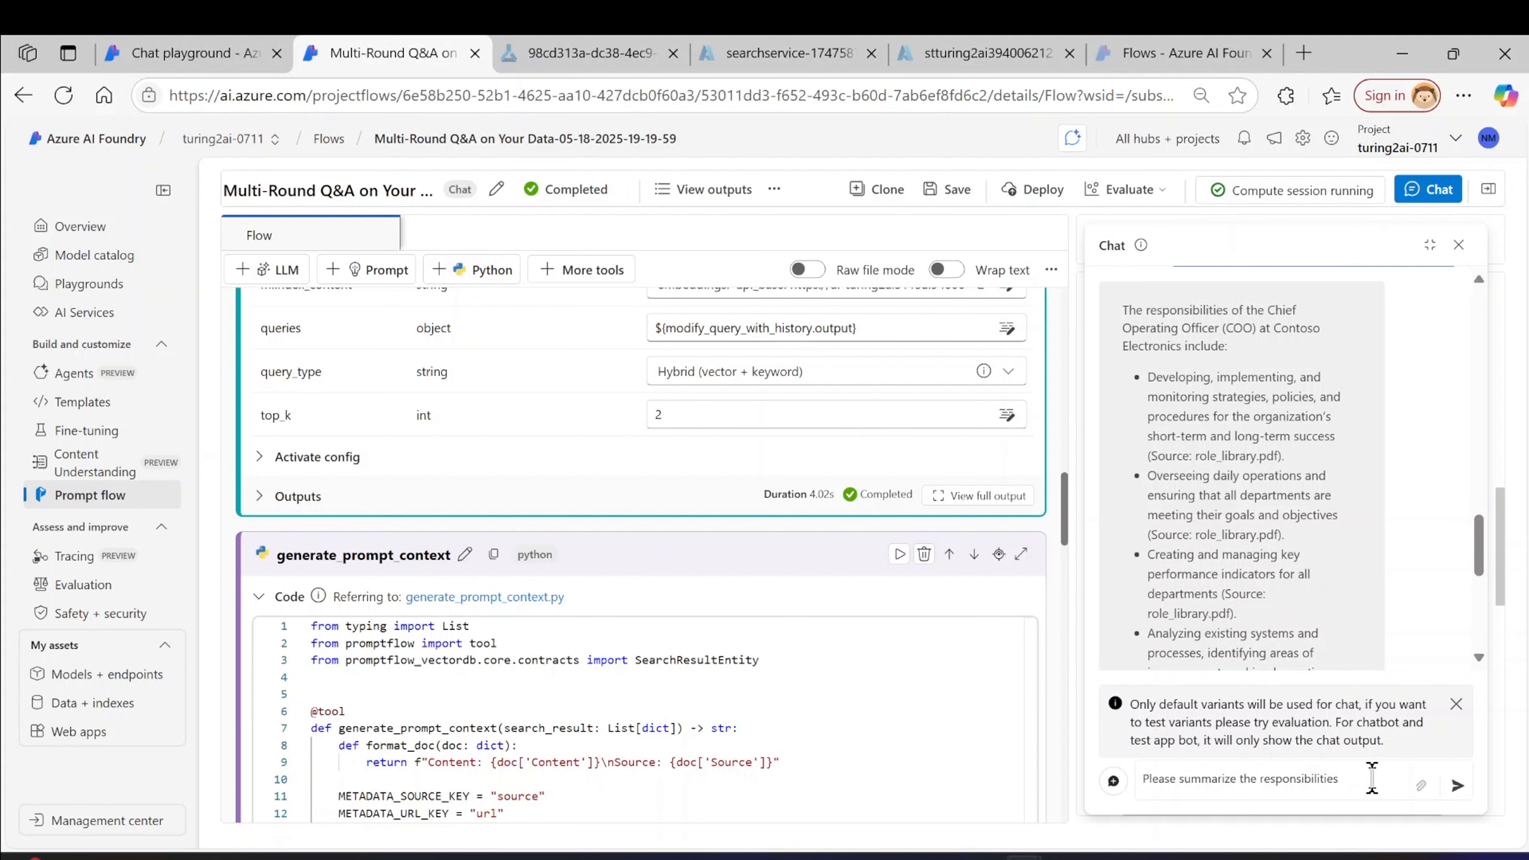
text(in your last response?)
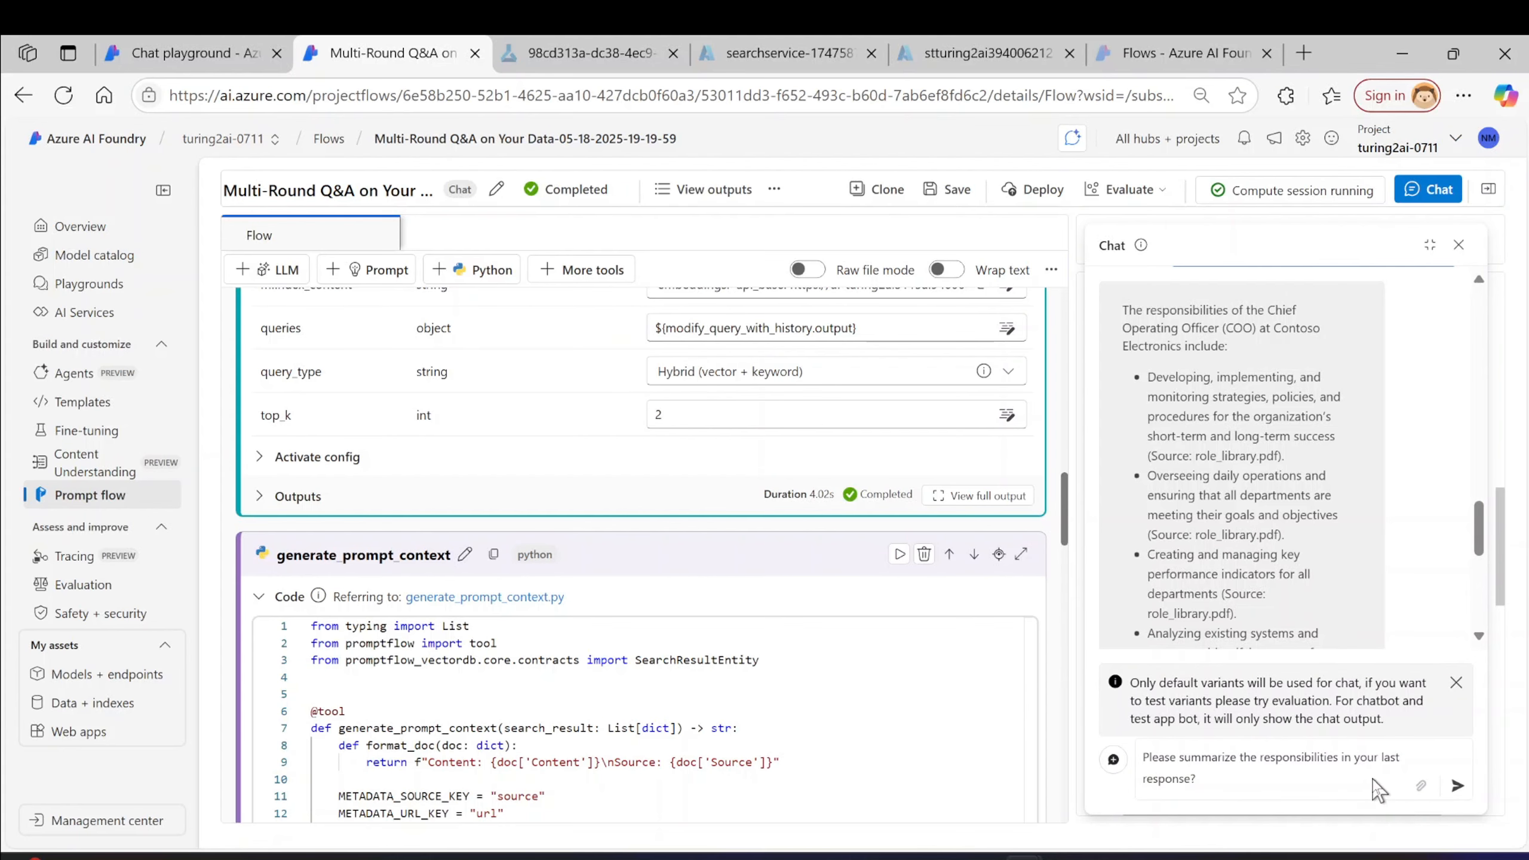
key(Return)
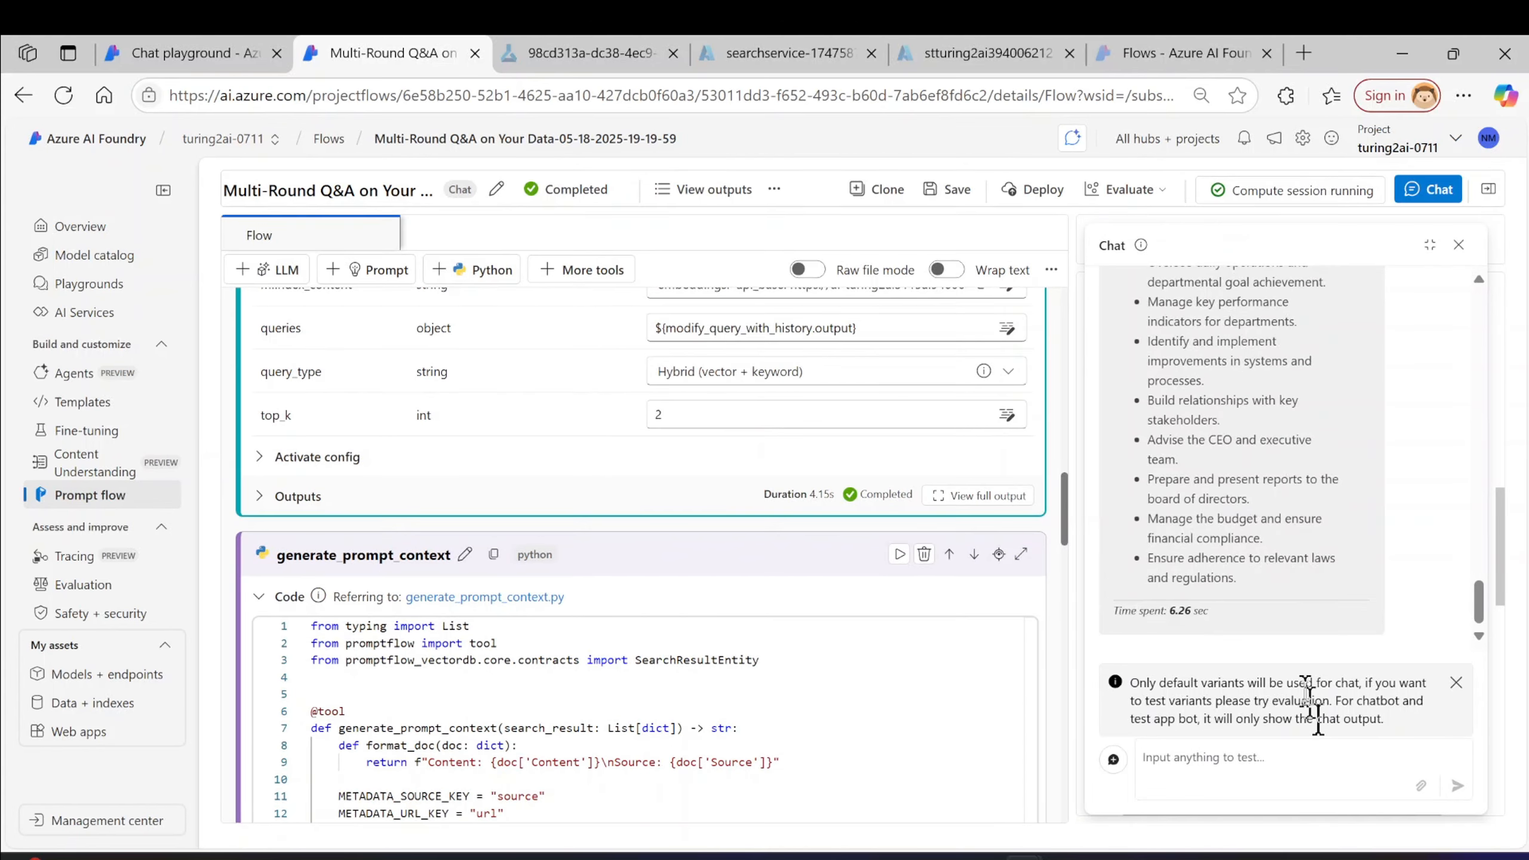
- Send the follow-up 'I need in 50 words only' to the test chat
scroll(1303, 668, up, 6)
scroll(1299, 653, up, 10)
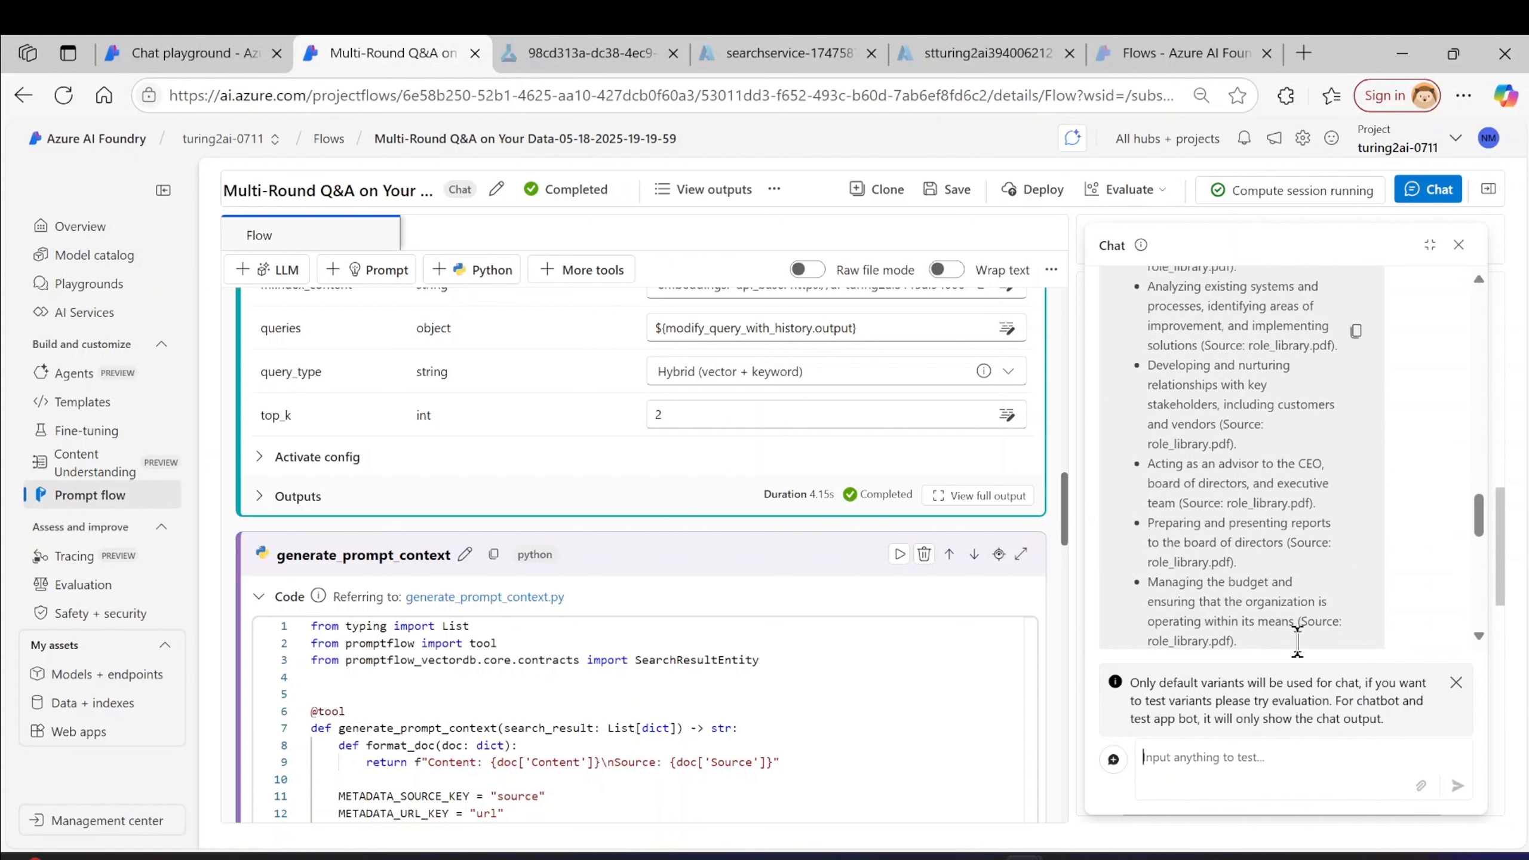
scroll(1292, 626, down, 10)
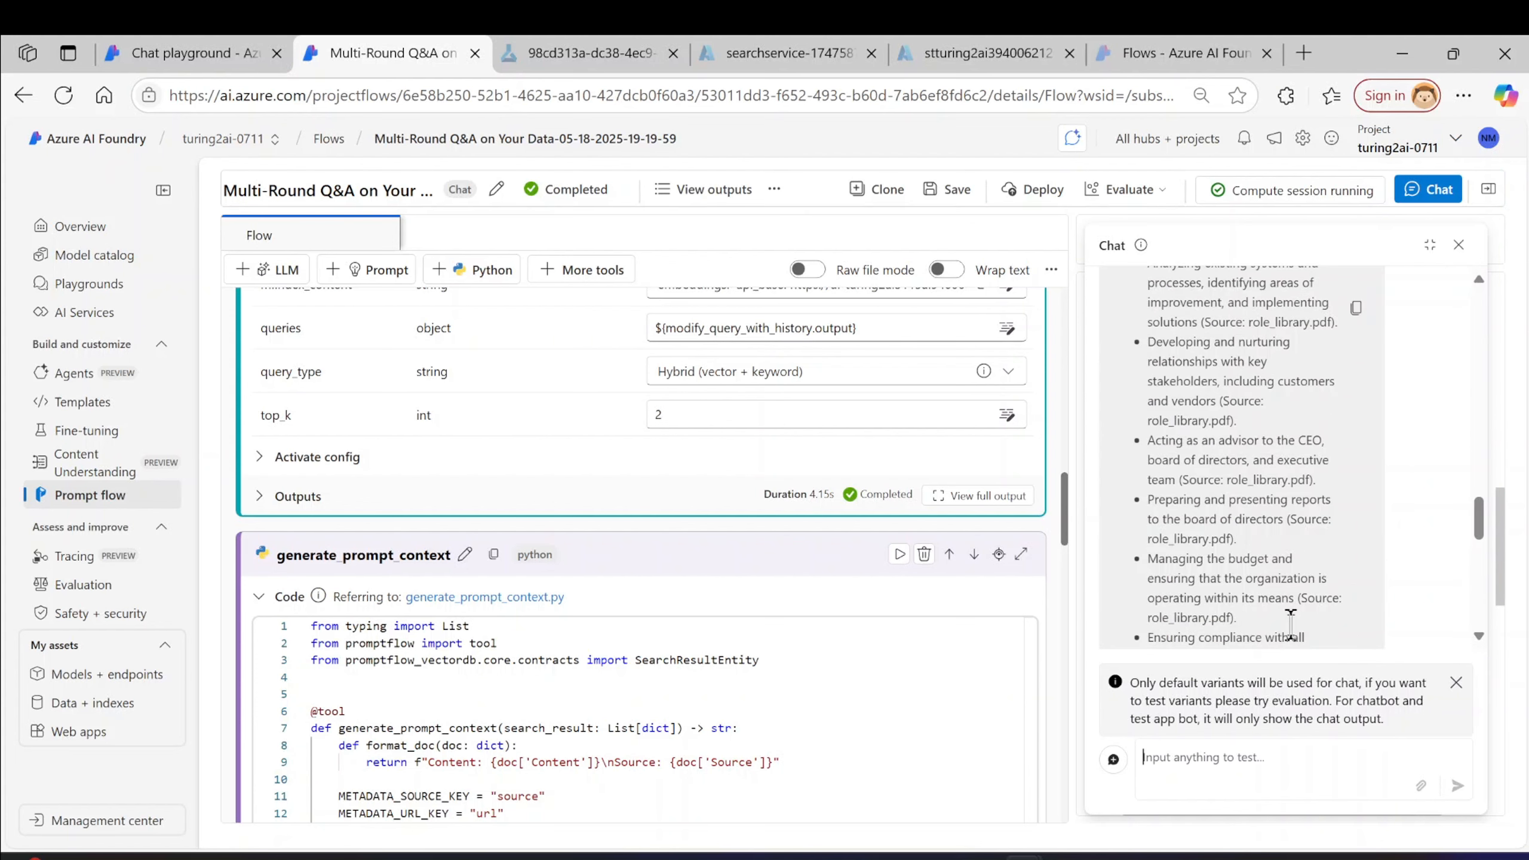
click(1264, 753)
text(I need in )
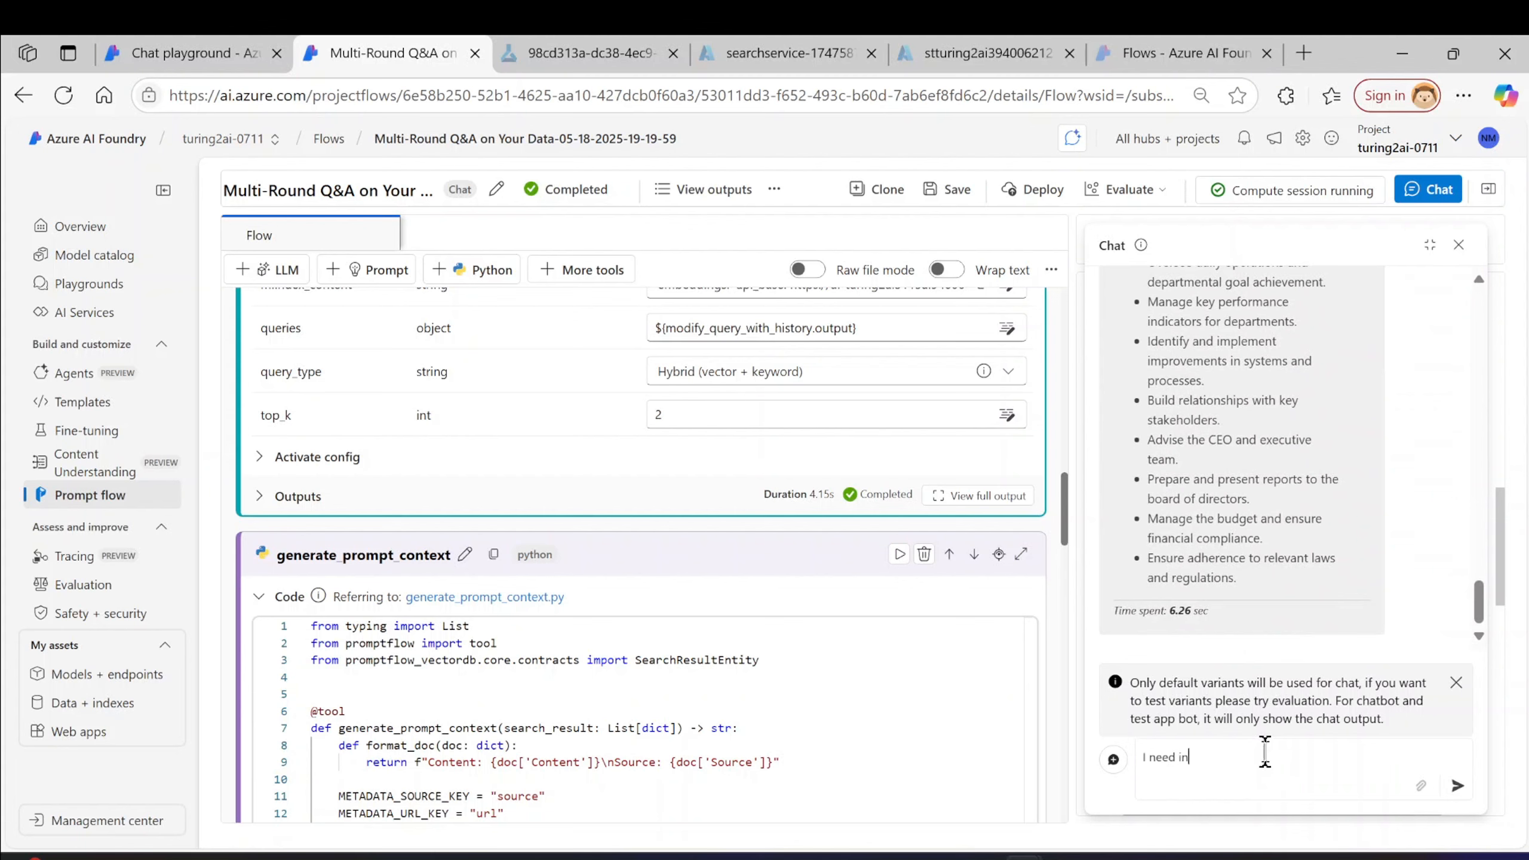
text(50 words only)
key(Return)
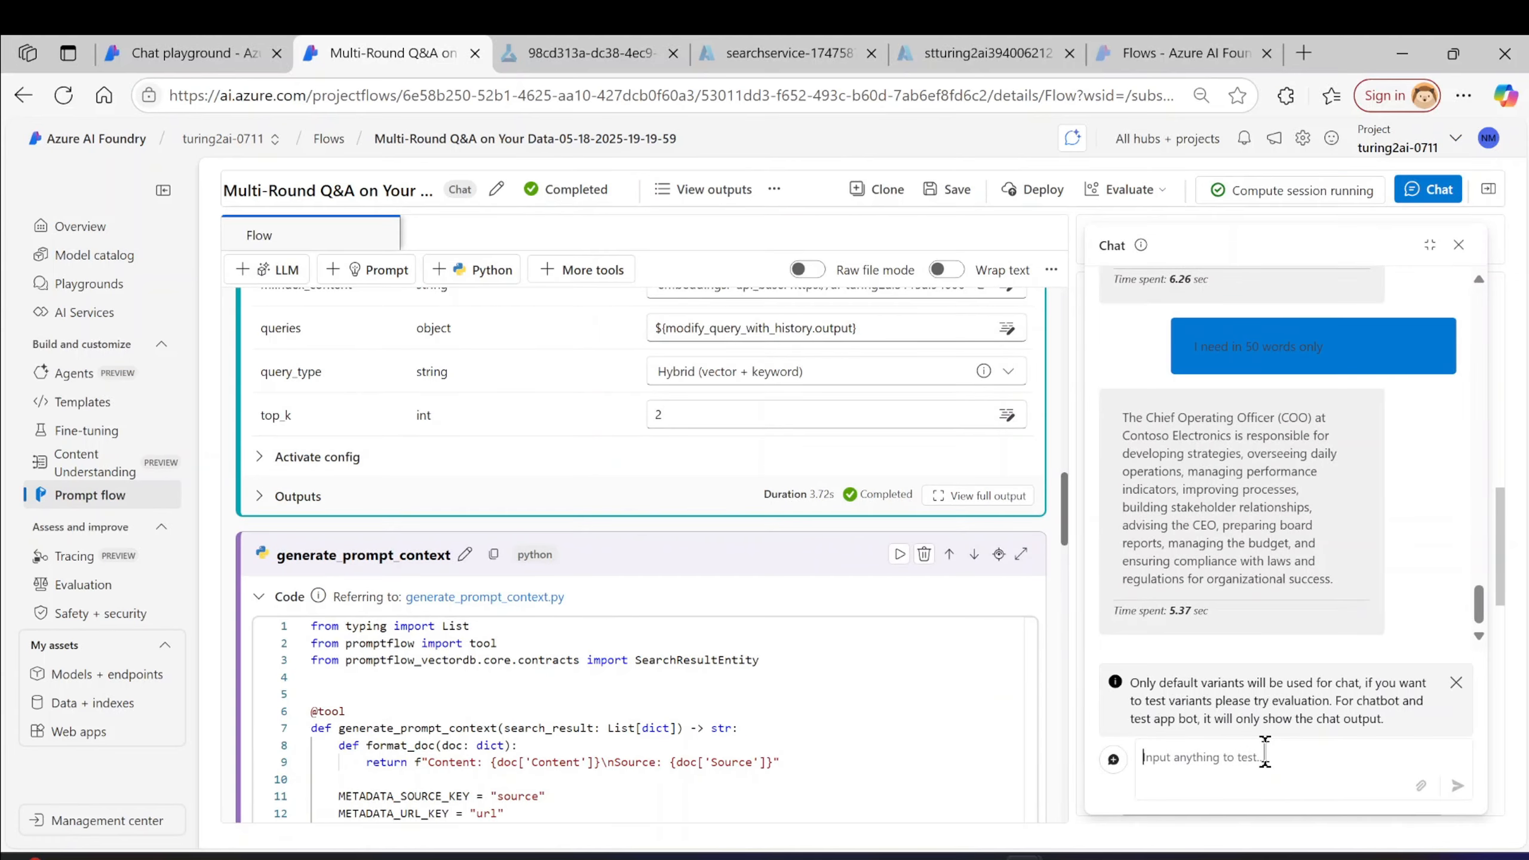
scroll(638, 542, down, 5)
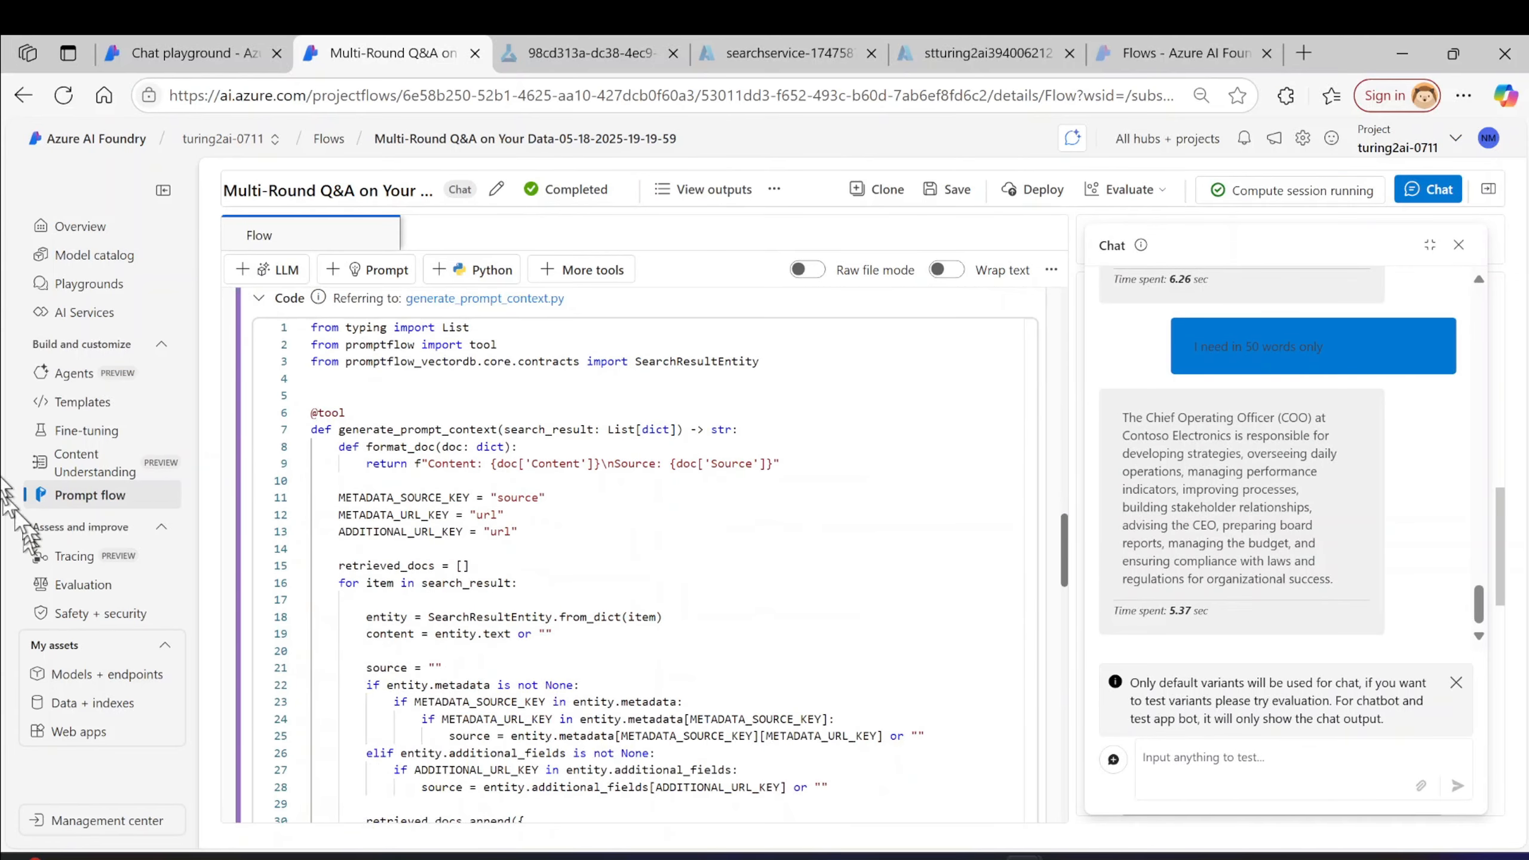